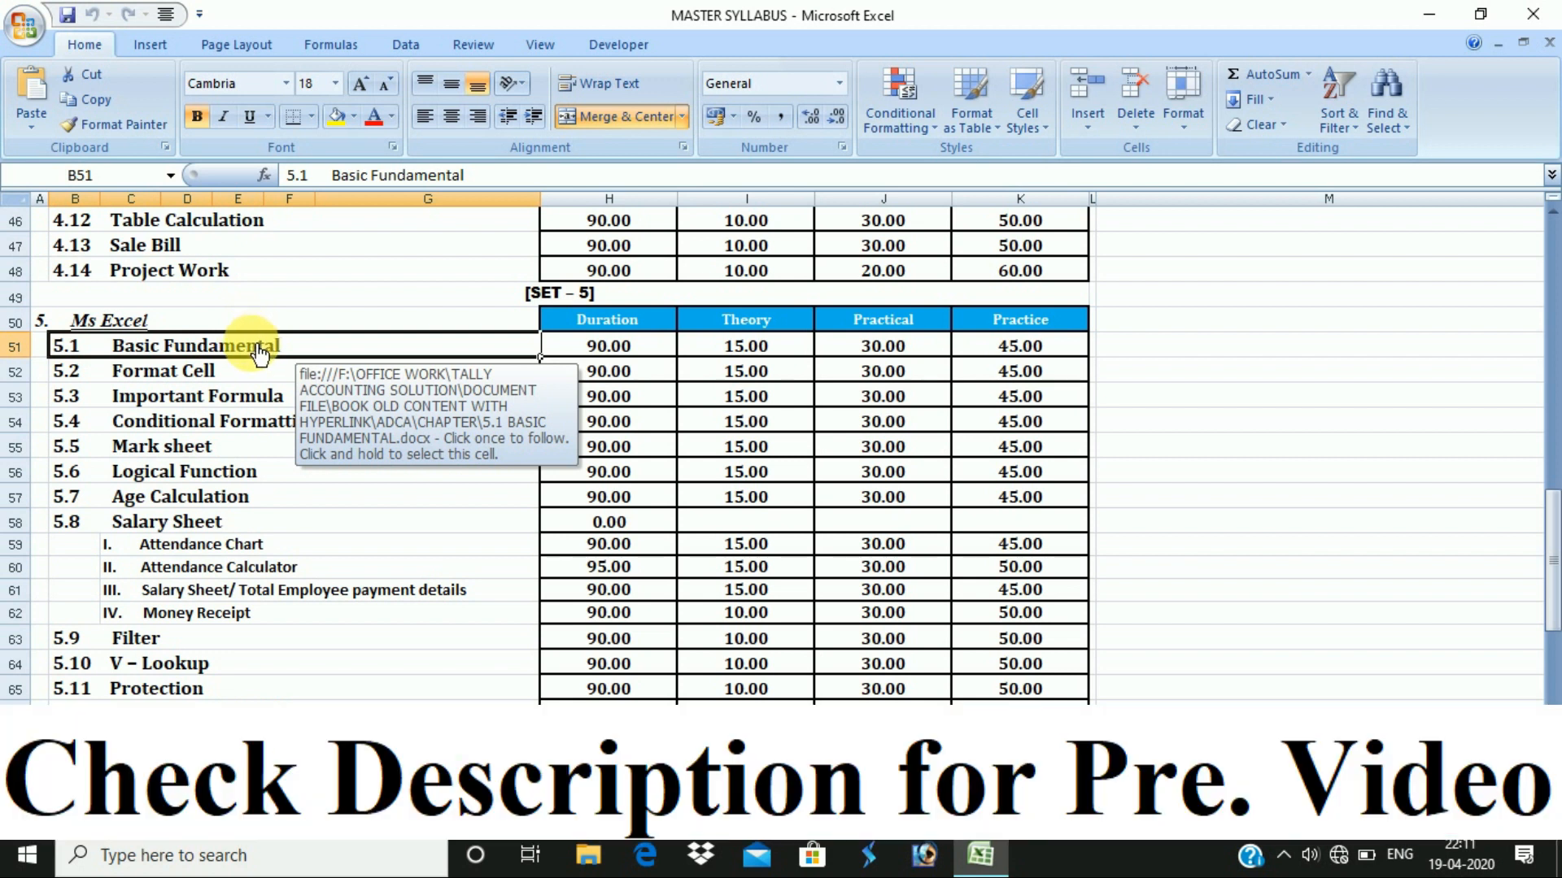
- Follow the 5.1 Basic Fundamental hyperlink in cell B51 to open its notes document
{"action": "left_click", "coordinate": [256, 348]}
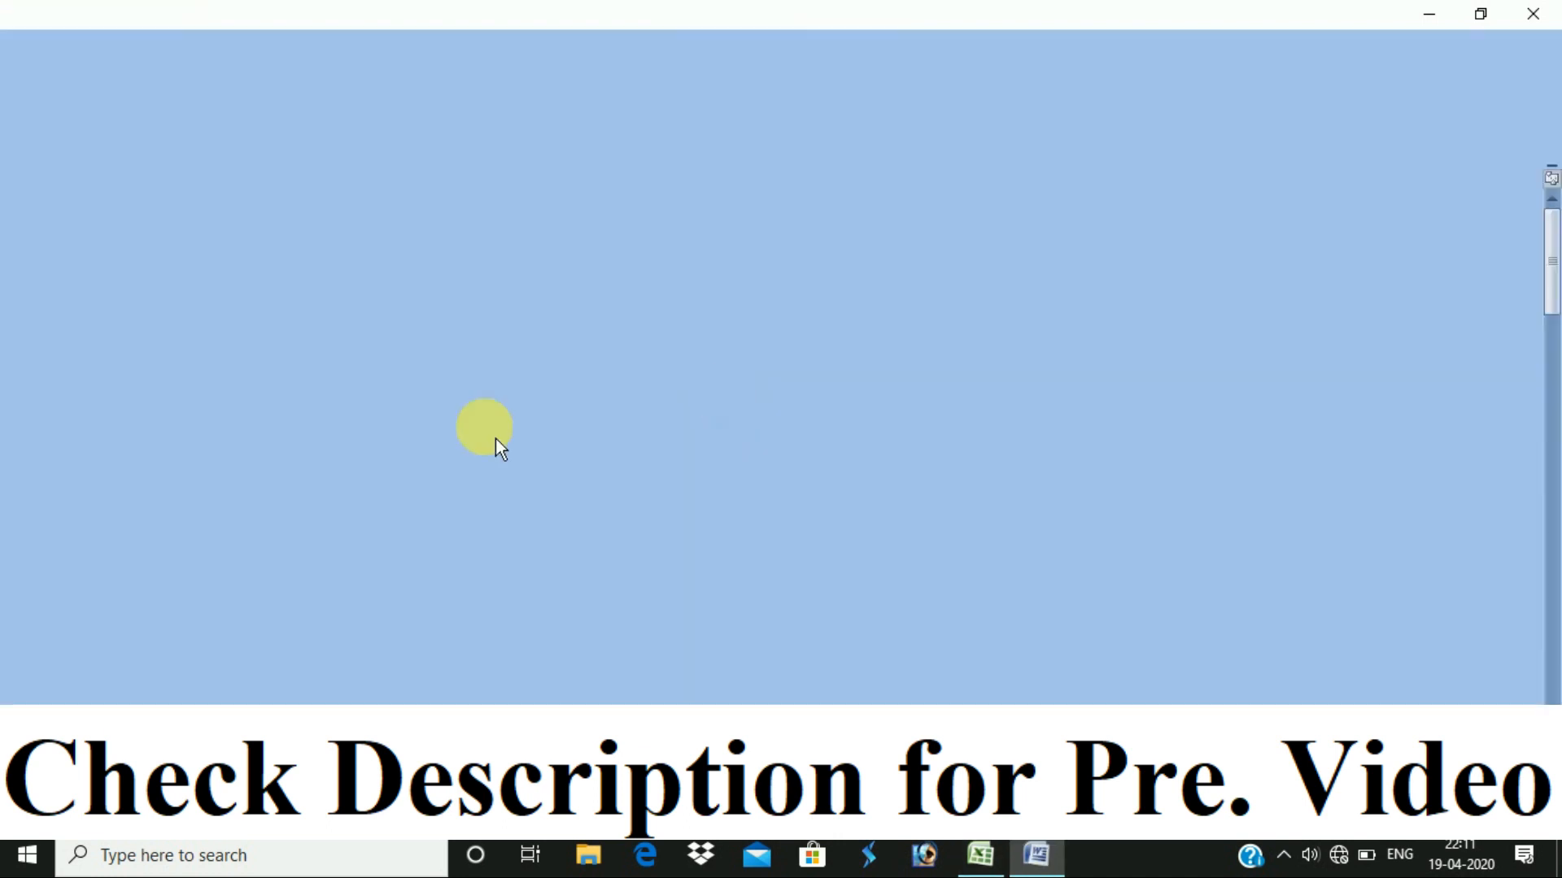
- Scroll through the 5.1 Basic Fundamental notes and select the Project Work bulleted list
{"action": "scroll", "coordinate": [706, 551], "scroll_direction": "down", "scroll_amount": 12}
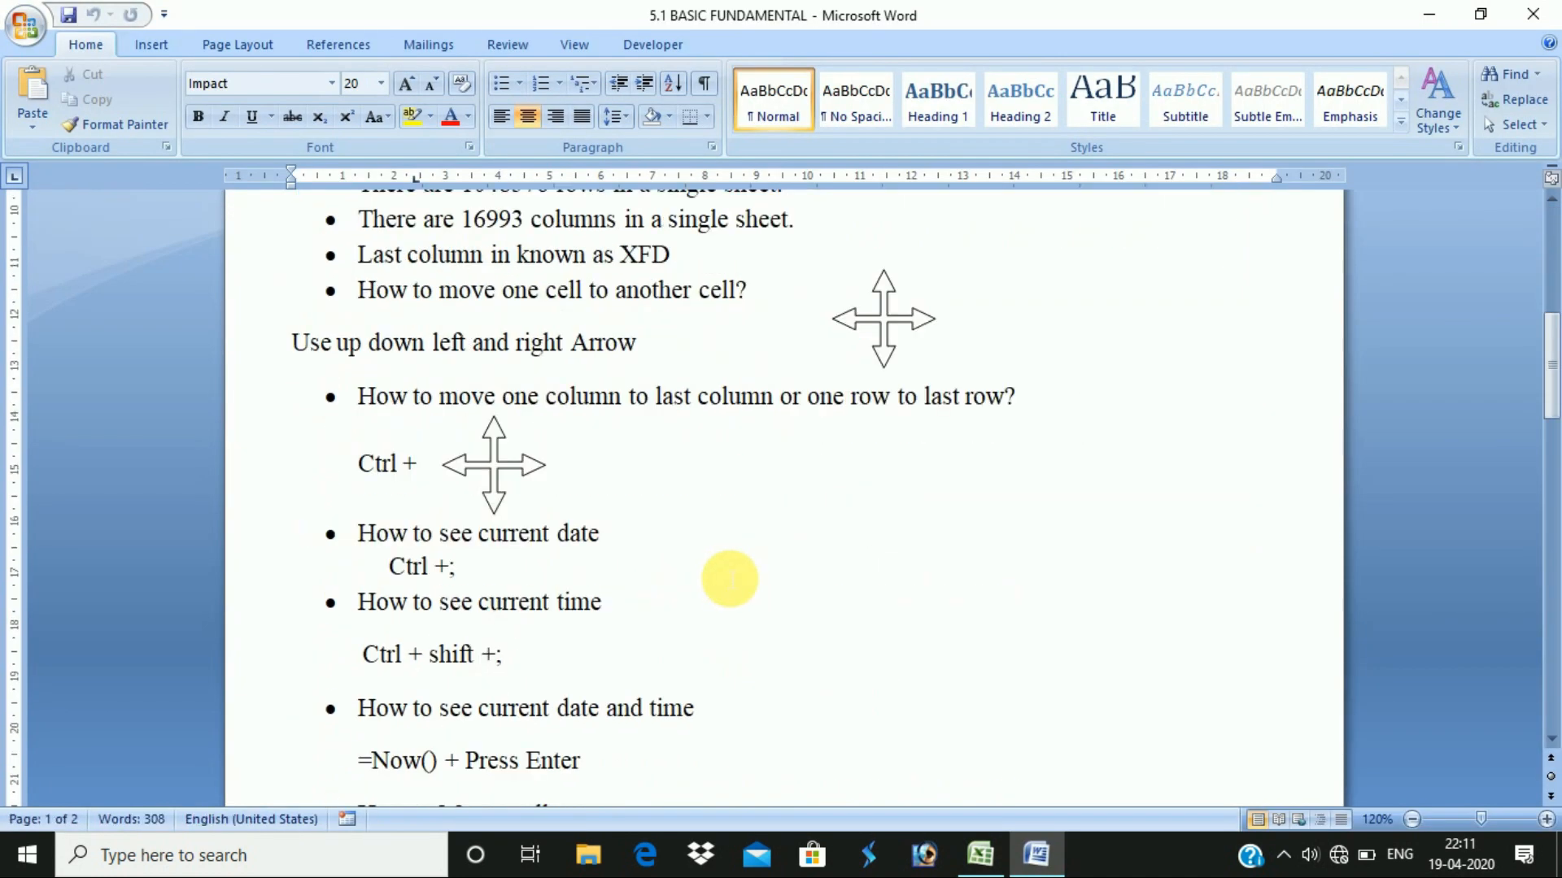
{"action": "scroll", "coordinate": [737, 591], "scroll_direction": "down", "scroll_amount": 7}
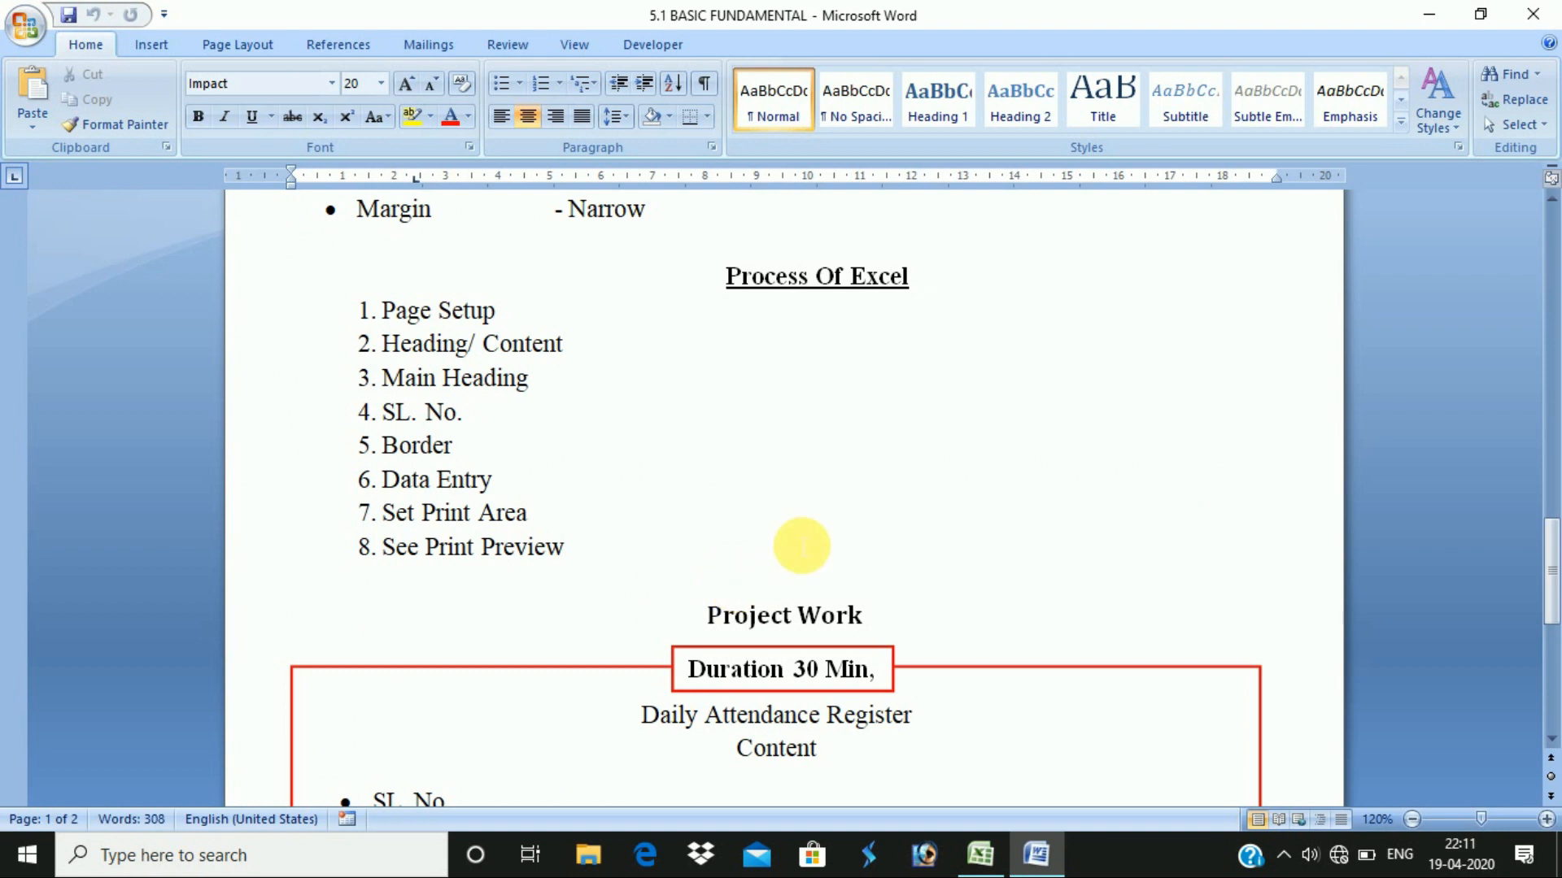
{"action": "scroll", "coordinate": [721, 538], "scroll_direction": "down", "scroll_amount": 3}
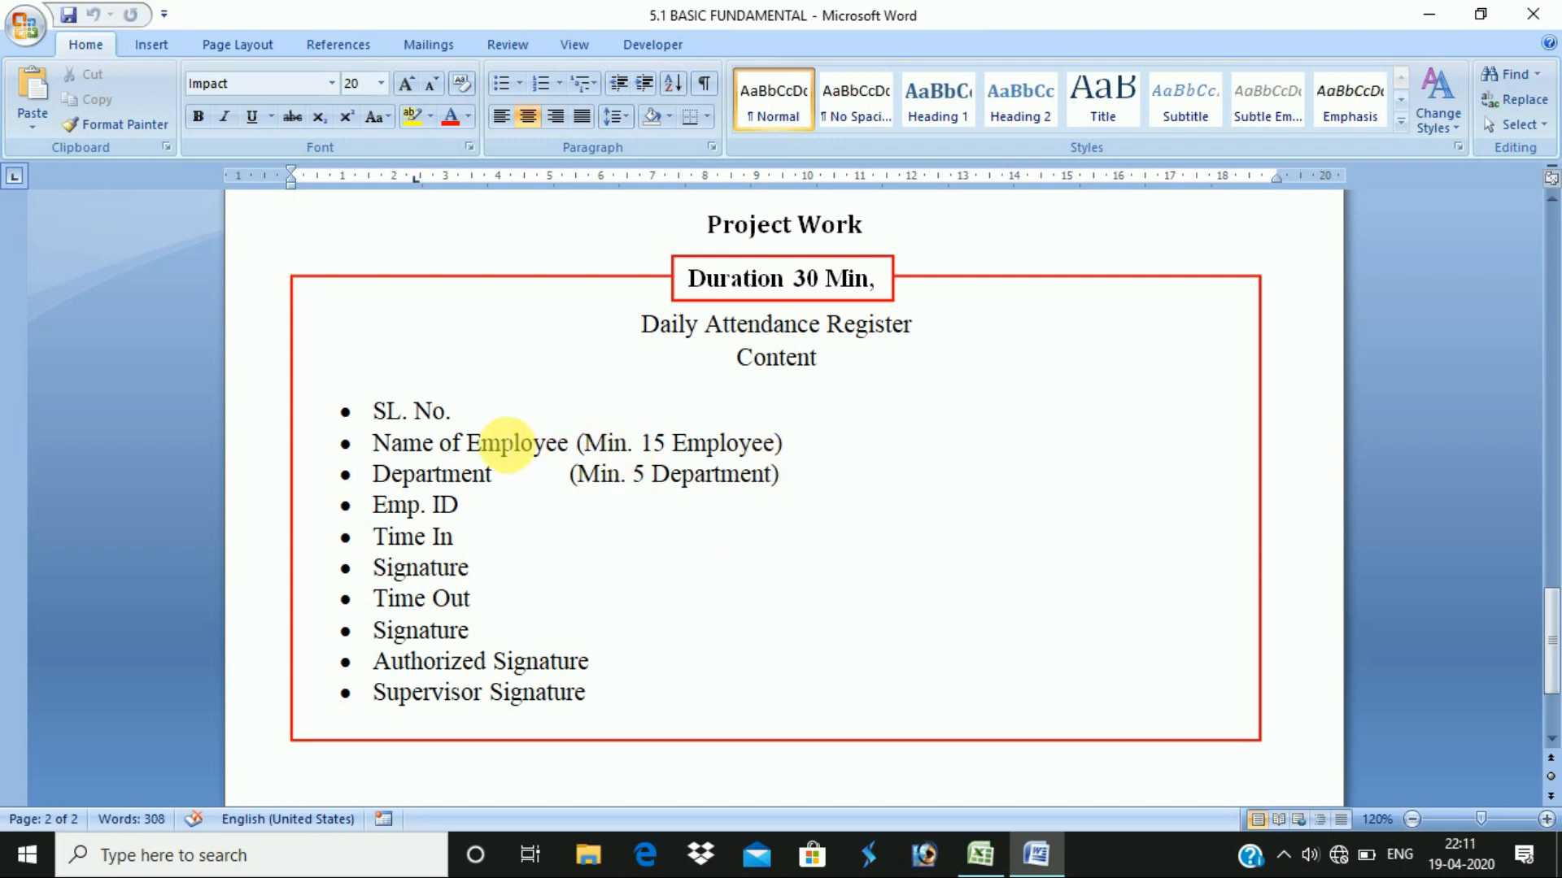
{"action": "mouse_move", "coordinate": [606, 696]}
{"action": "left_mouse_down"}
{"action": "mouse_move", "coordinate": [383, 412]}
{"action": "mouse_move", "coordinate": [388, 434]}
{"action": "left_mouse_up"}
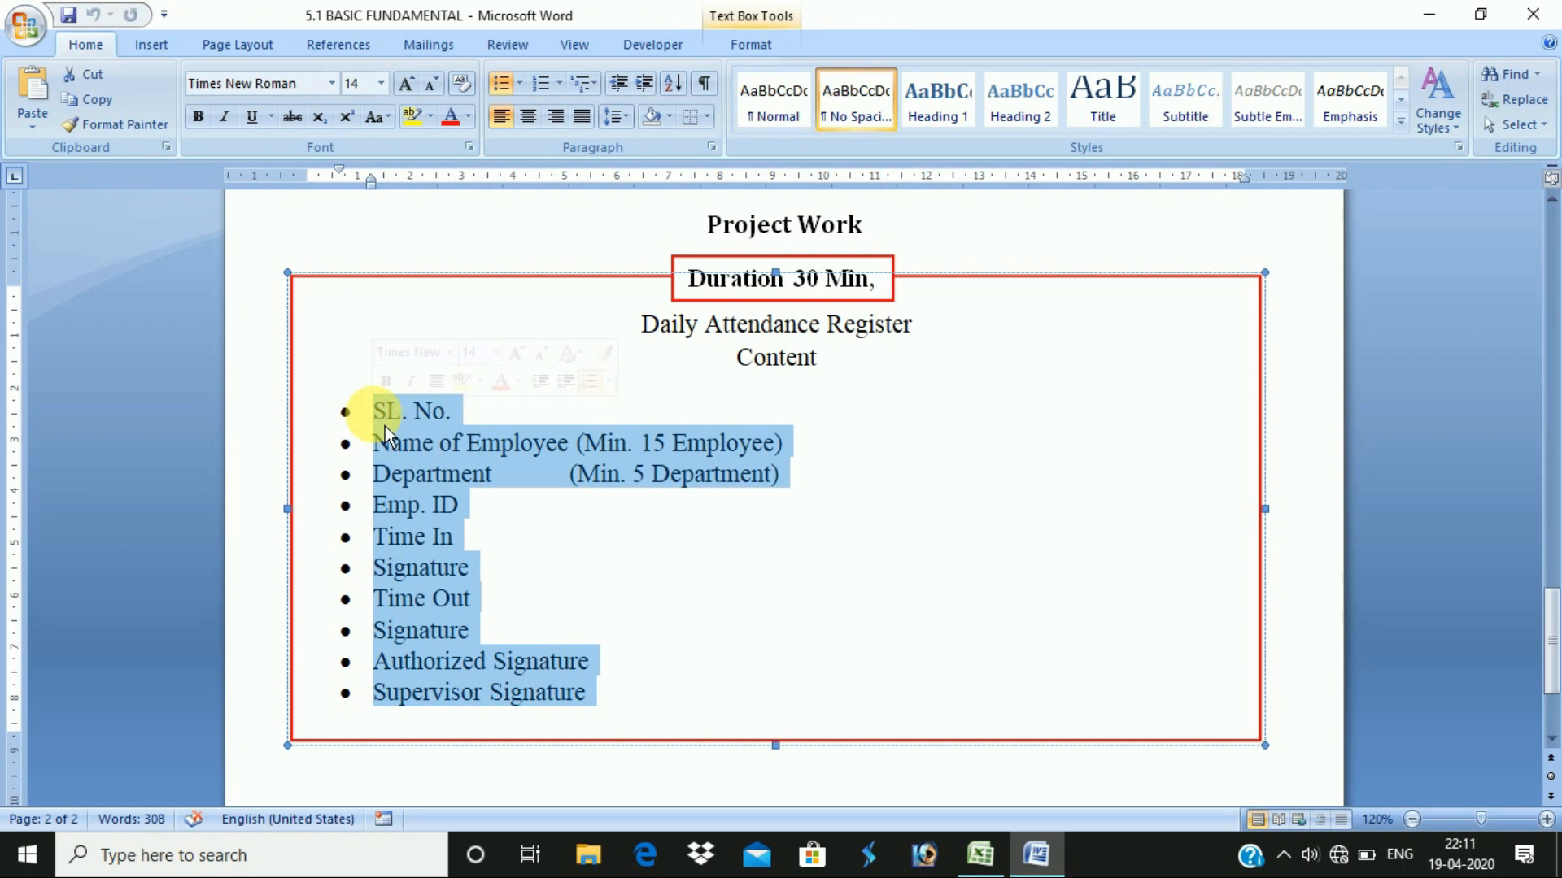
- From the MASTER SYLLABUS workbook, open the 5.2 Format Cell notes, skim them, and close Word
{"action": "key", "text": "alt+Tab"}
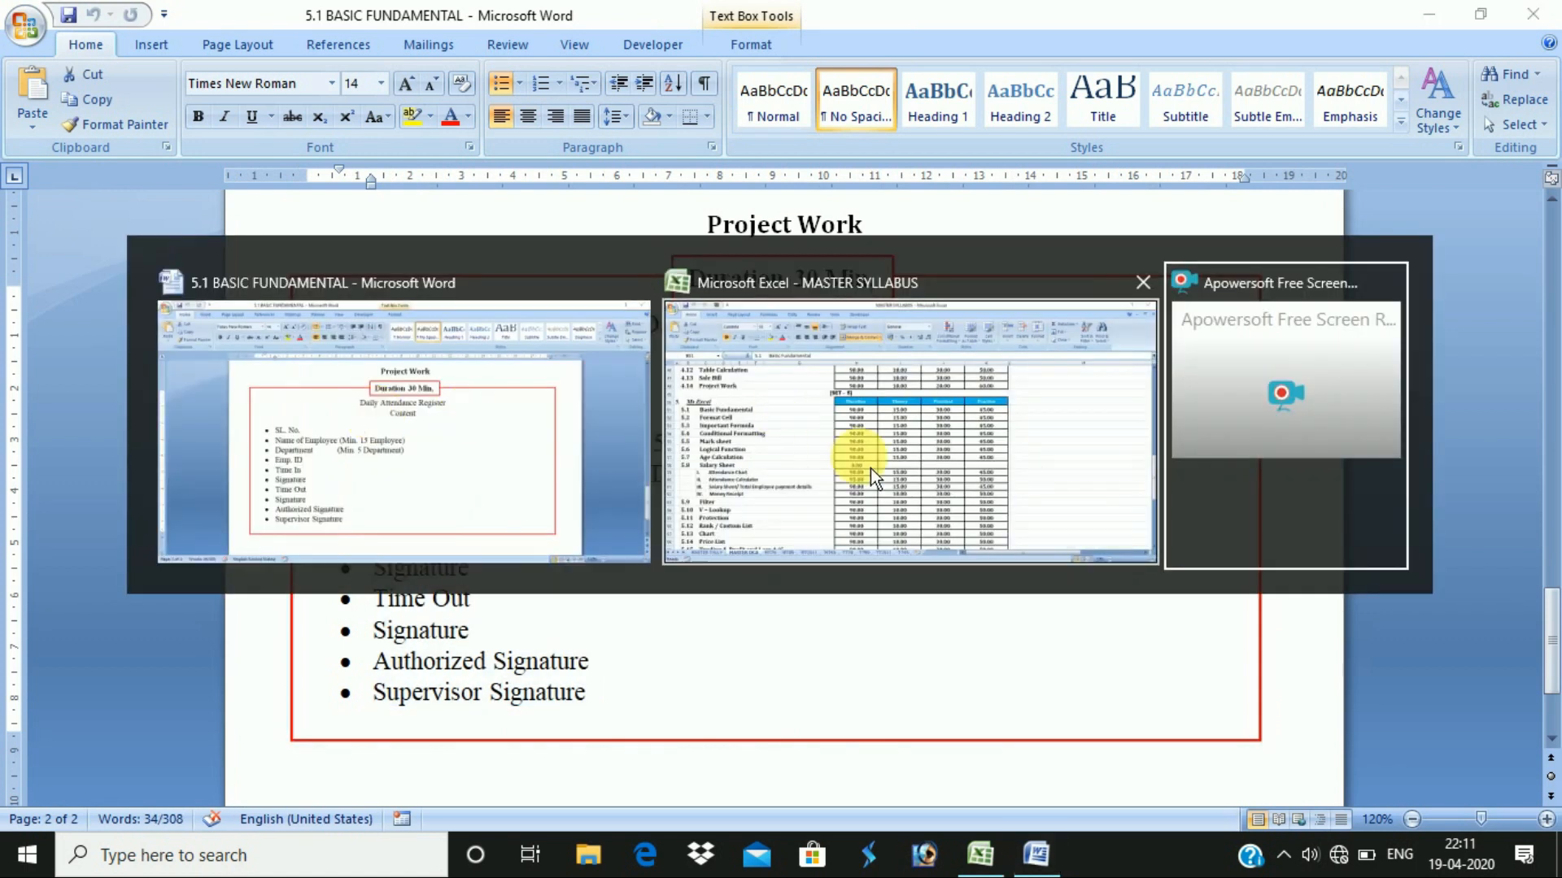
{"action": "left_click", "coordinate": [875, 477]}
{"action": "left_click", "coordinate": [163, 374]}
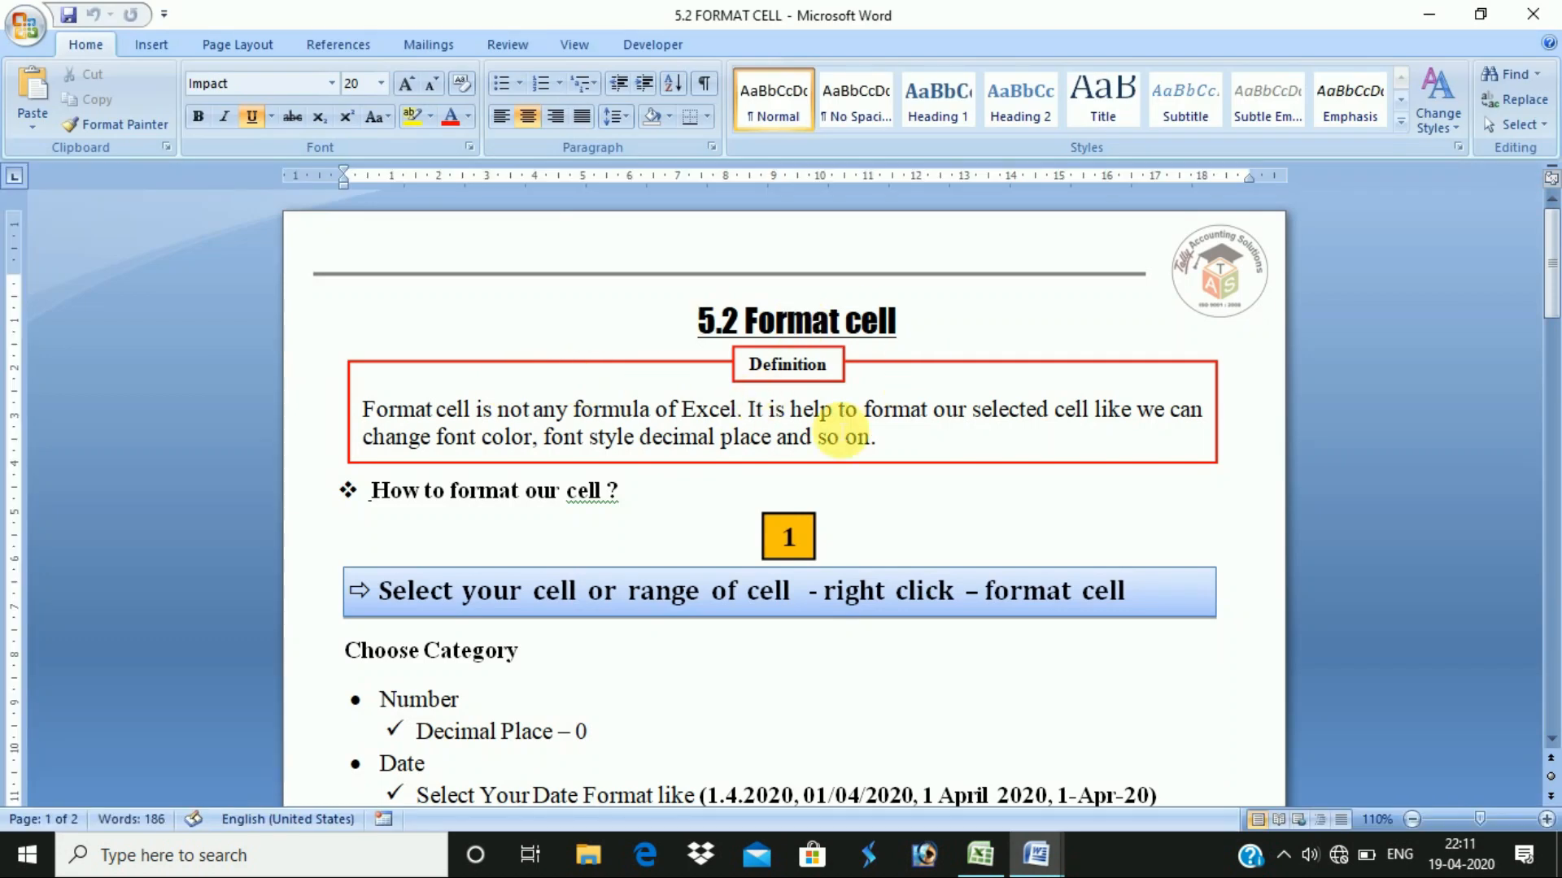
{"action": "scroll", "coordinate": [864, 597], "scroll_direction": "down", "scroll_amount": 6}
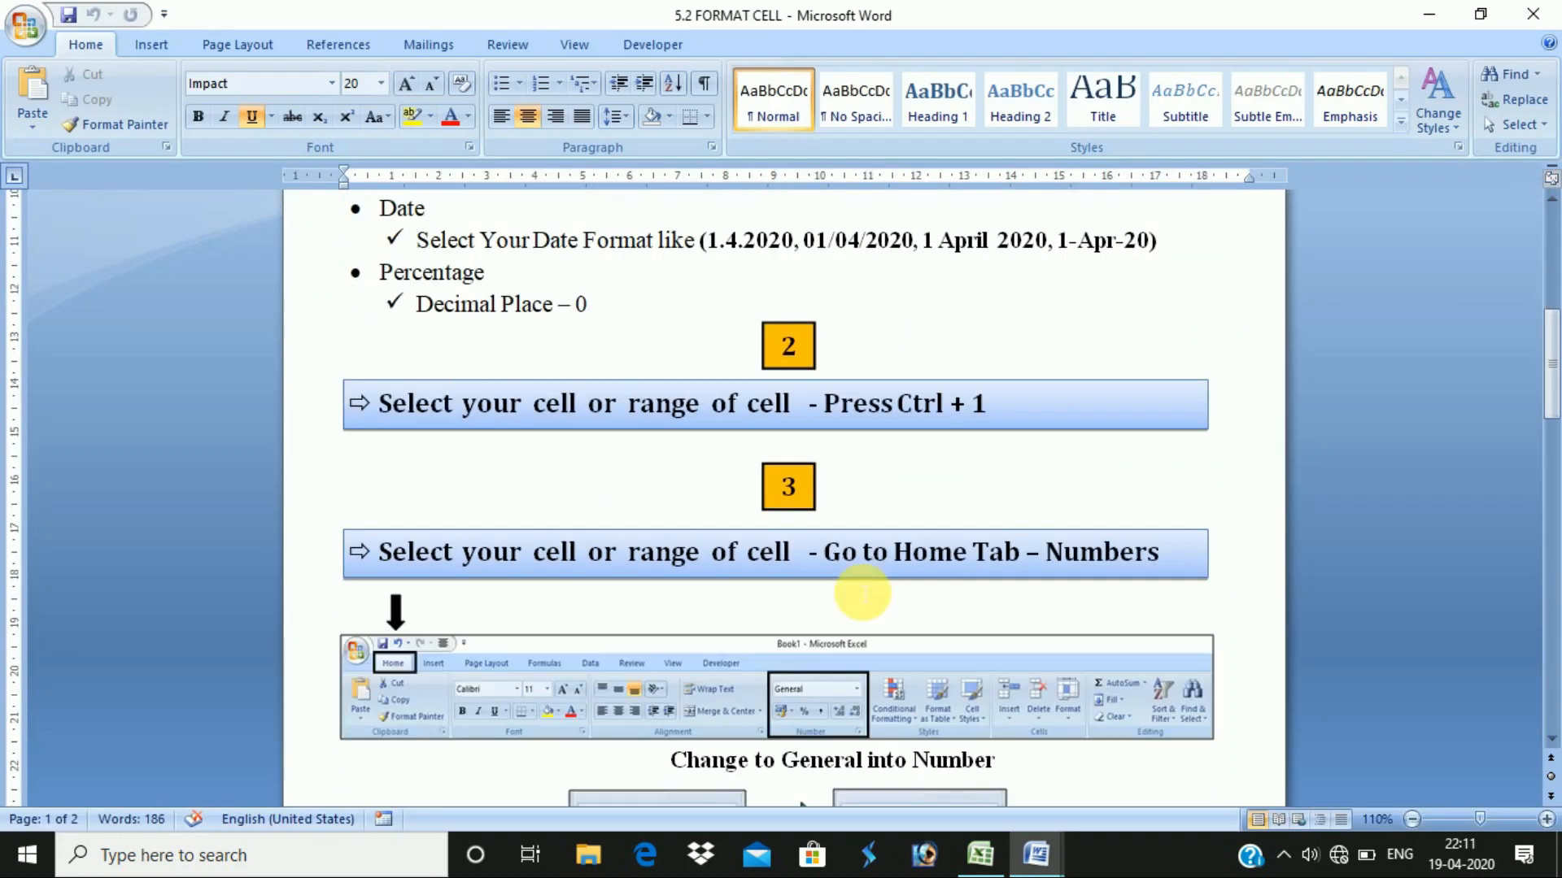
{"action": "scroll", "coordinate": [865, 594], "scroll_direction": "down", "scroll_amount": 12}
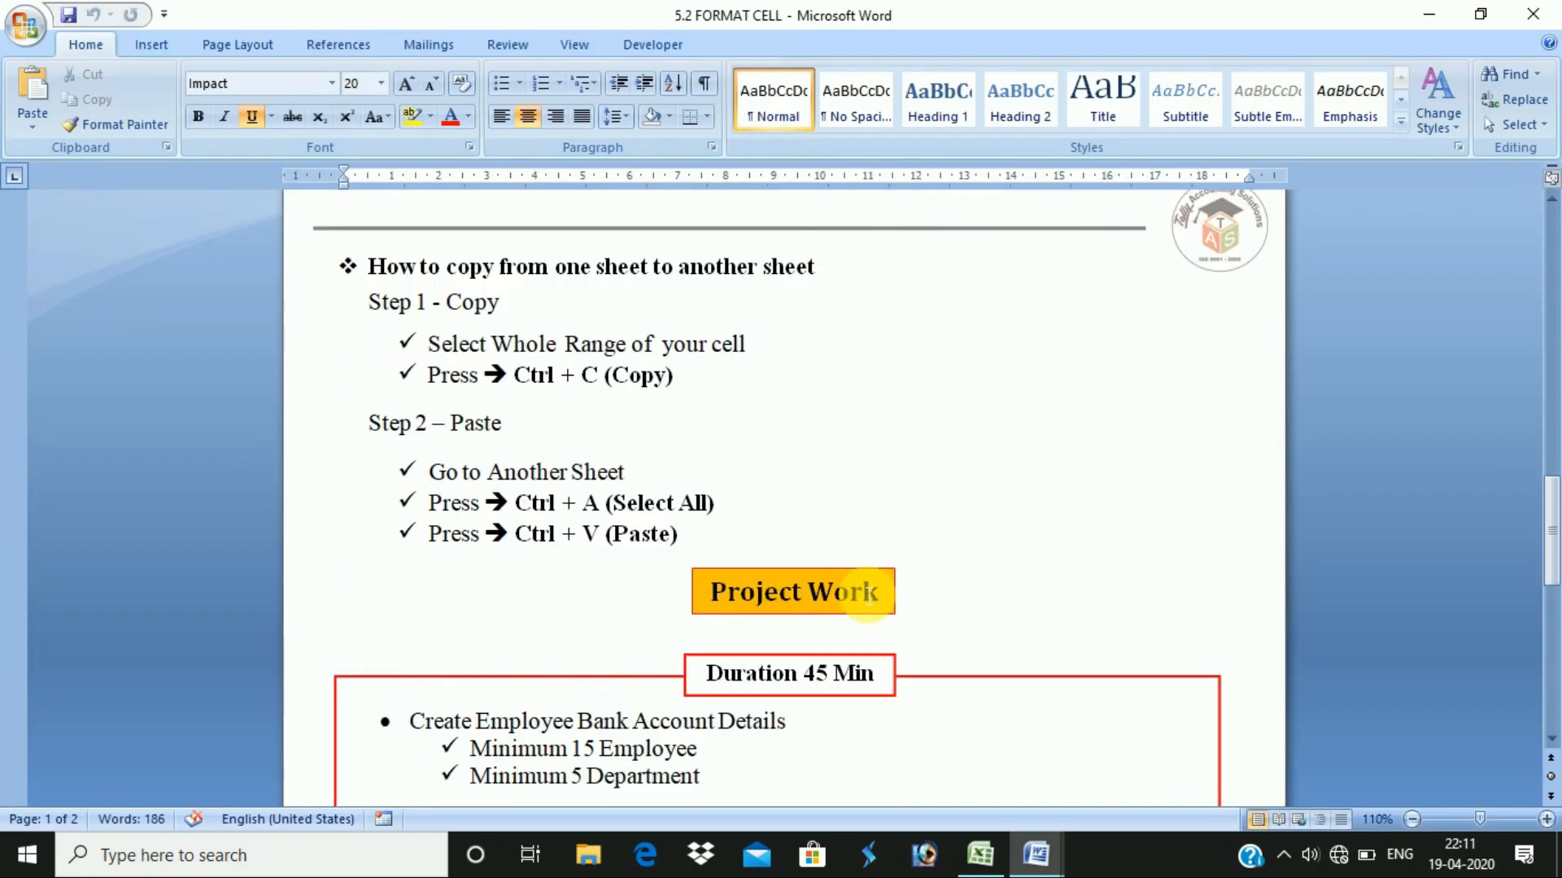
{"action": "scroll", "coordinate": [867, 594], "scroll_direction": "up", "scroll_amount": 18}
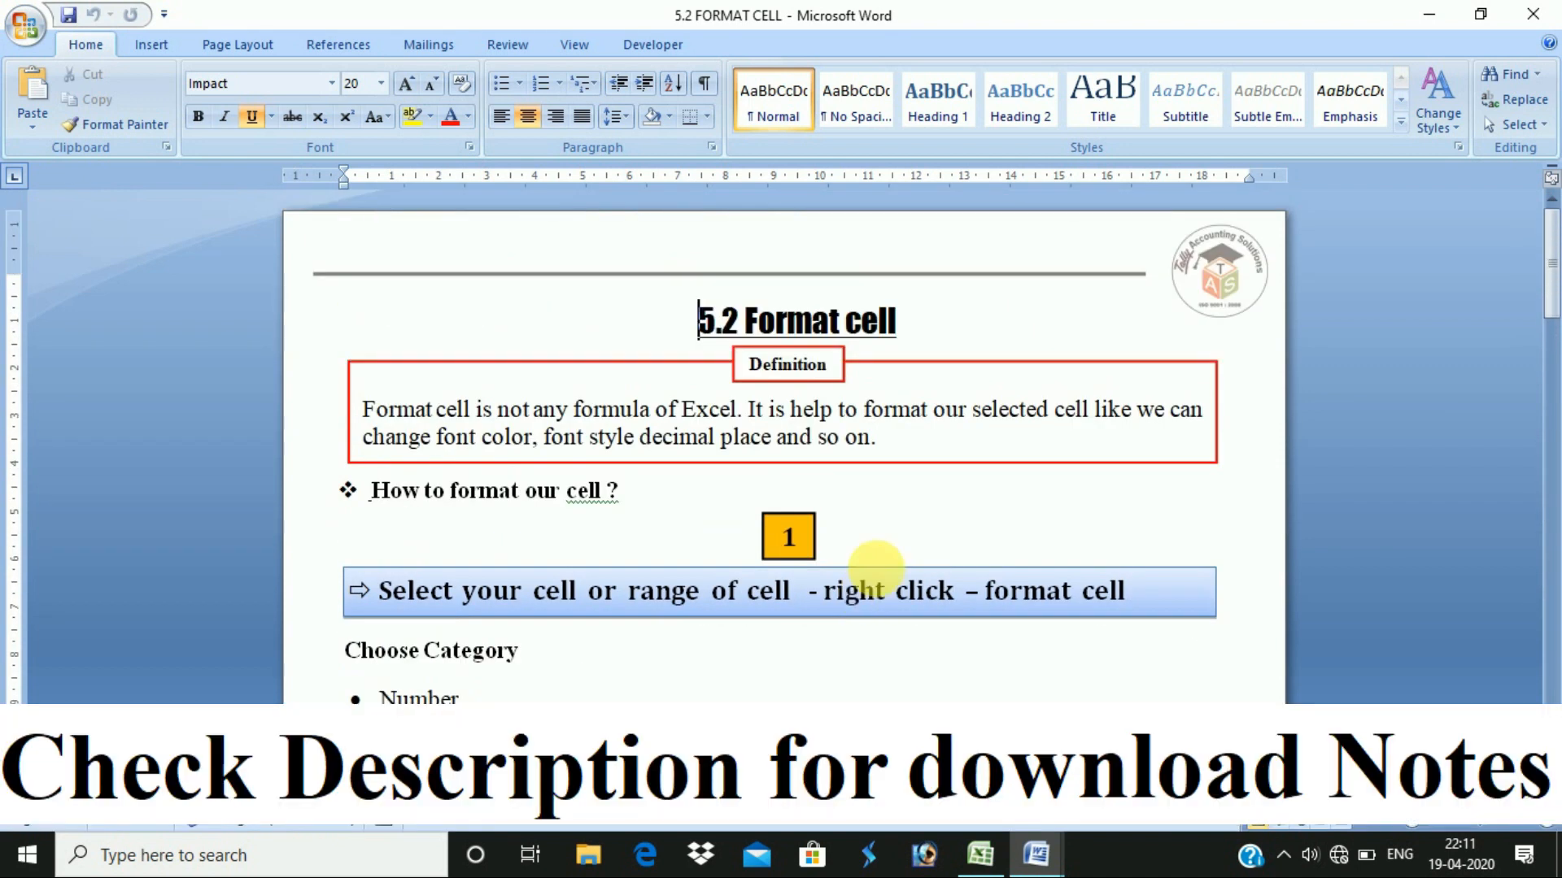
{"action": "left_click", "coordinate": [1547, 28]}
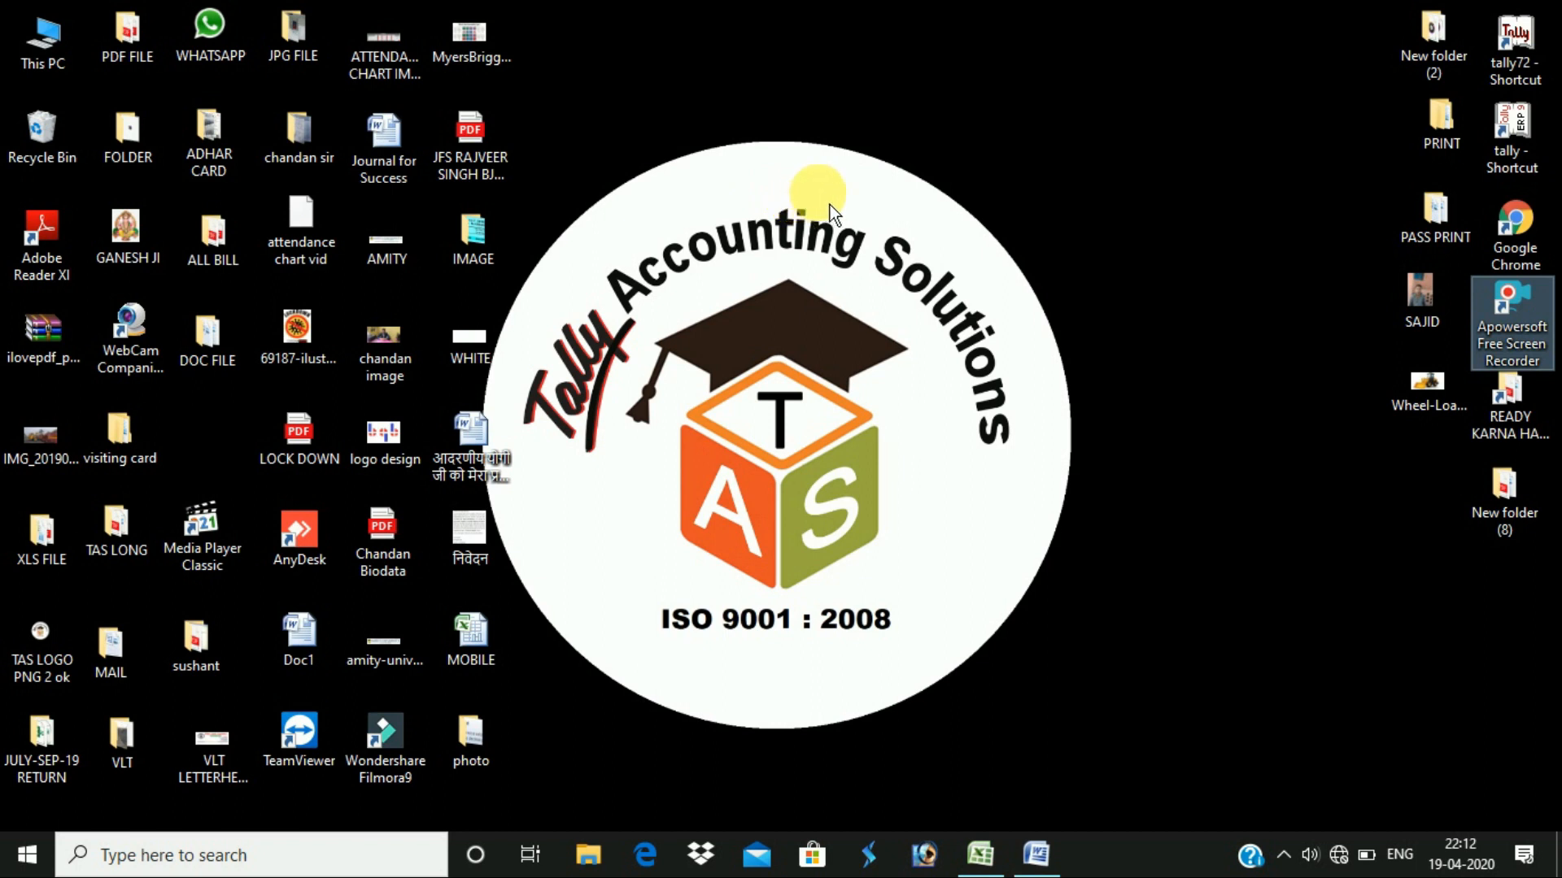
- Browse This PC to PROJECT WORK (G:) > CHANDAN > EXCEL and open DAILY ATTENDANCE SHEET
{"action": "double_click", "coordinate": [76, 62]}
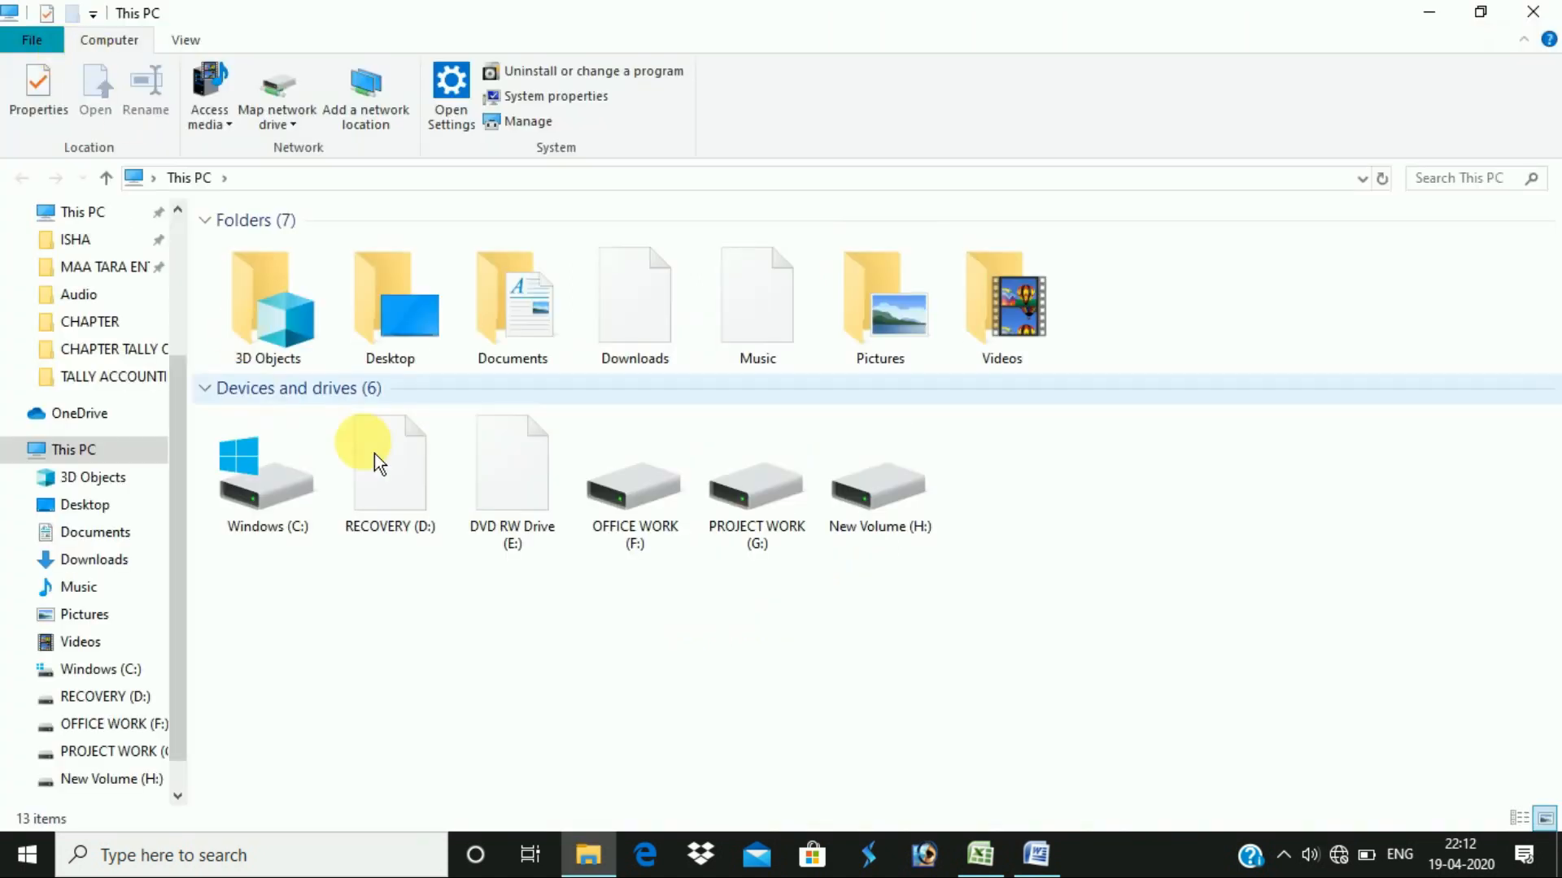
{"action": "double_click", "coordinate": [633, 492]}
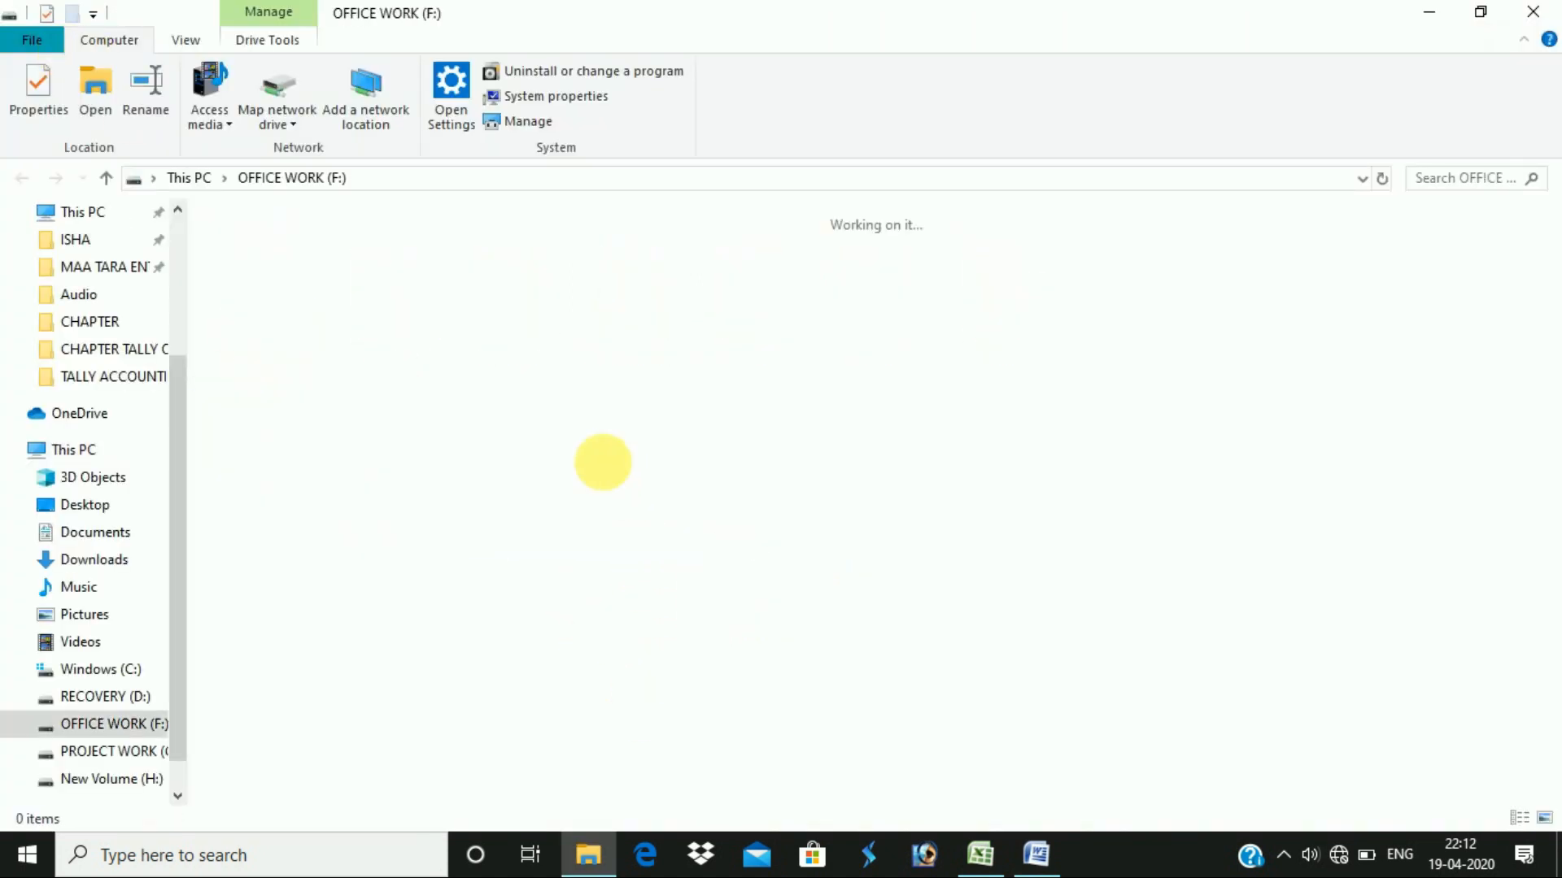
{"action": "left_click", "coordinate": [96, 213]}
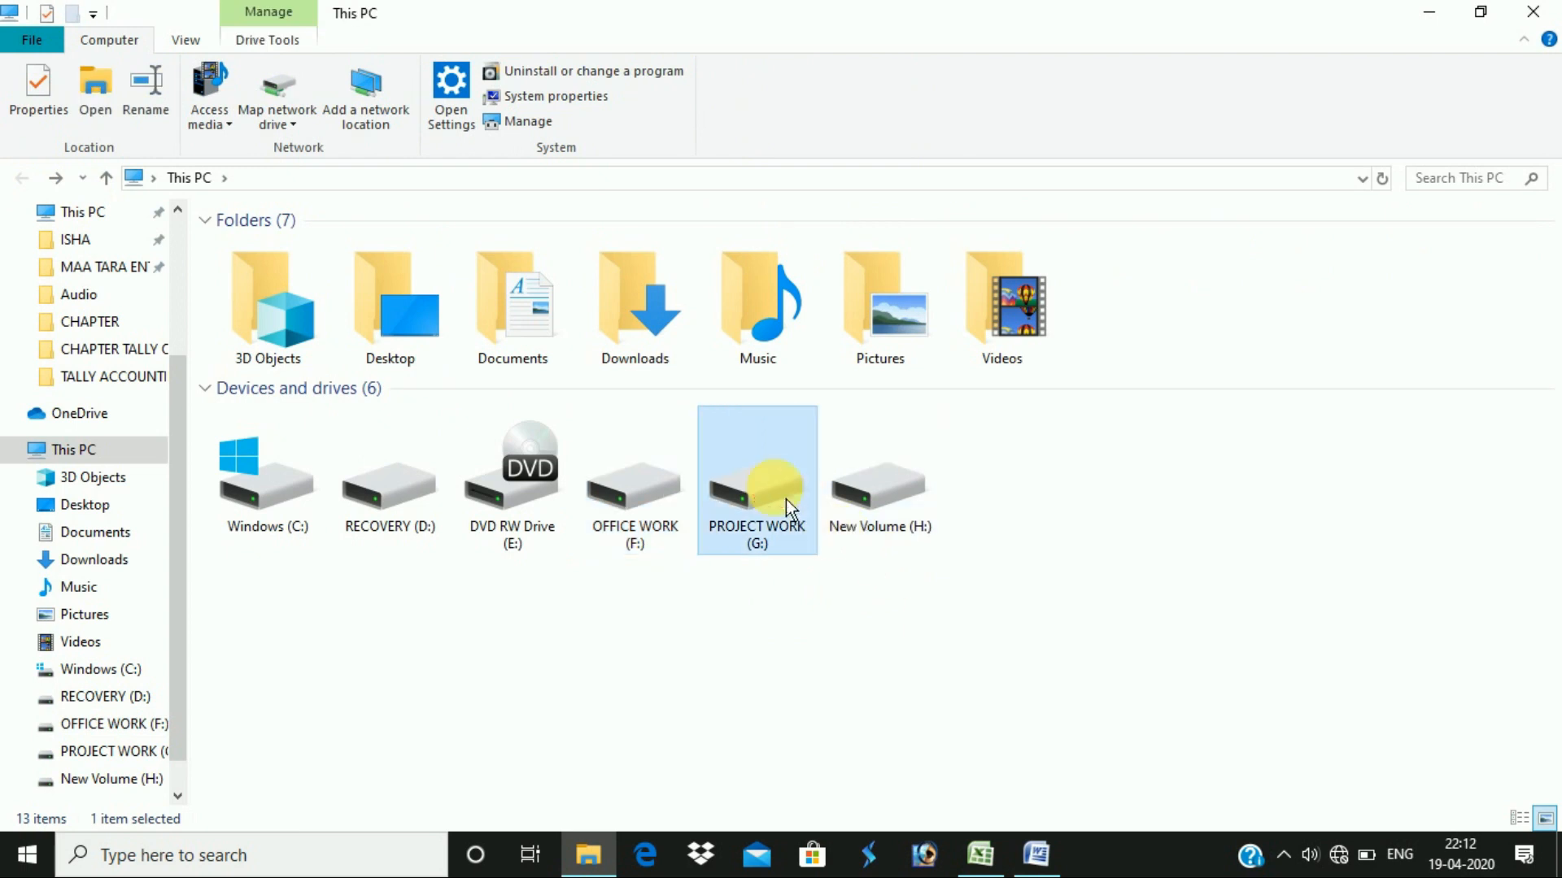
{"action": "double_click", "coordinate": [786, 500]}
{"action": "double_click", "coordinate": [309, 439]}
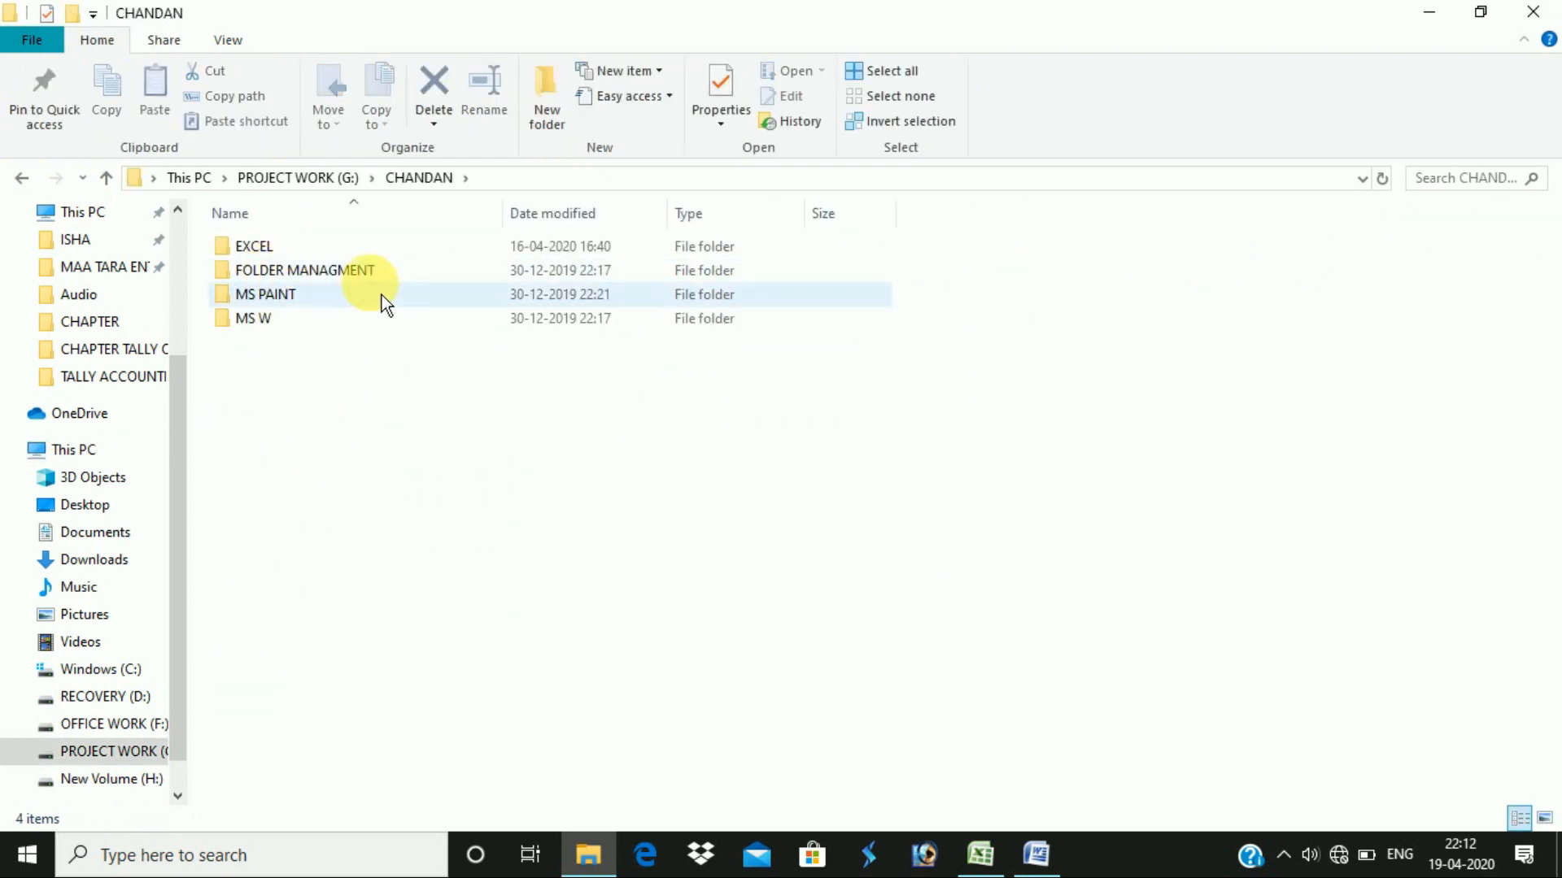
{"action": "double_click", "coordinate": [260, 248]}
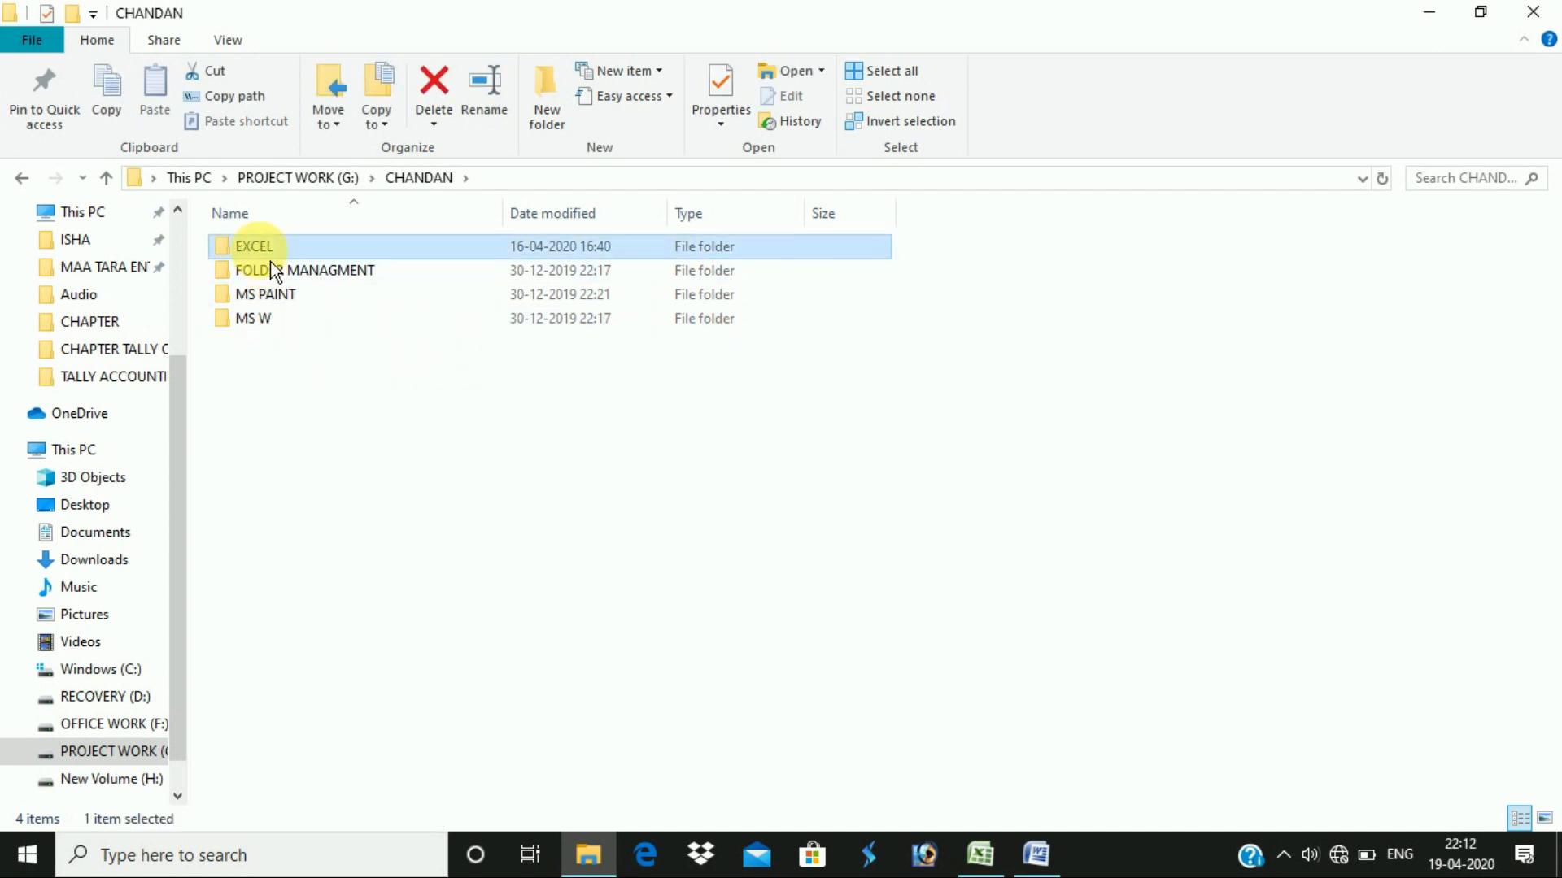
{"action": "double_click", "coordinate": [346, 253]}
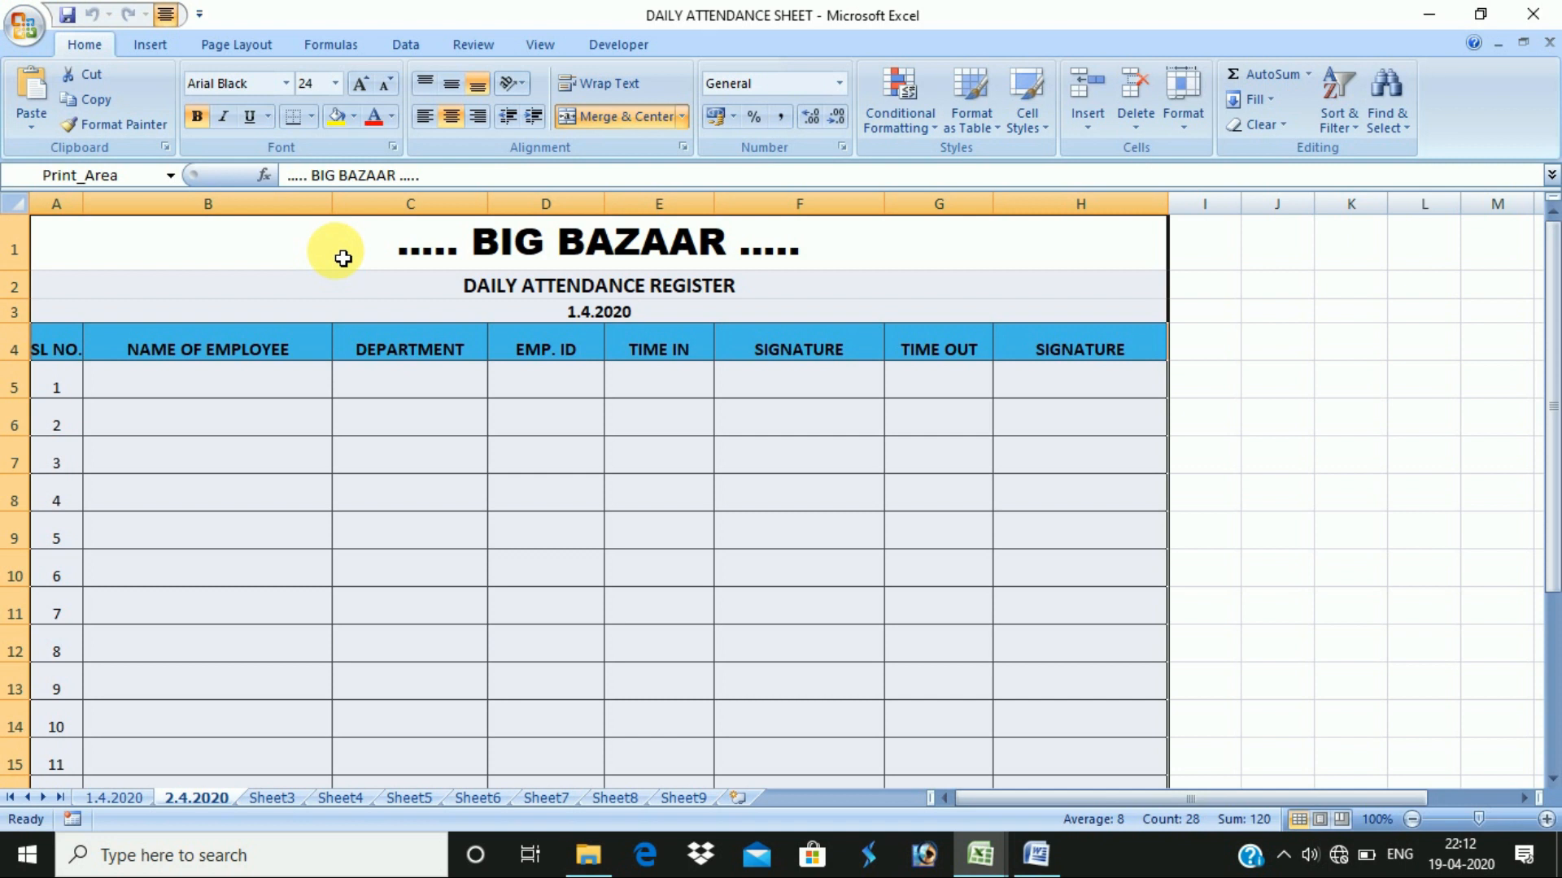
- Show the 1.4.2020 sheet and check its print preview
{"action": "left_click", "coordinate": [122, 798]}
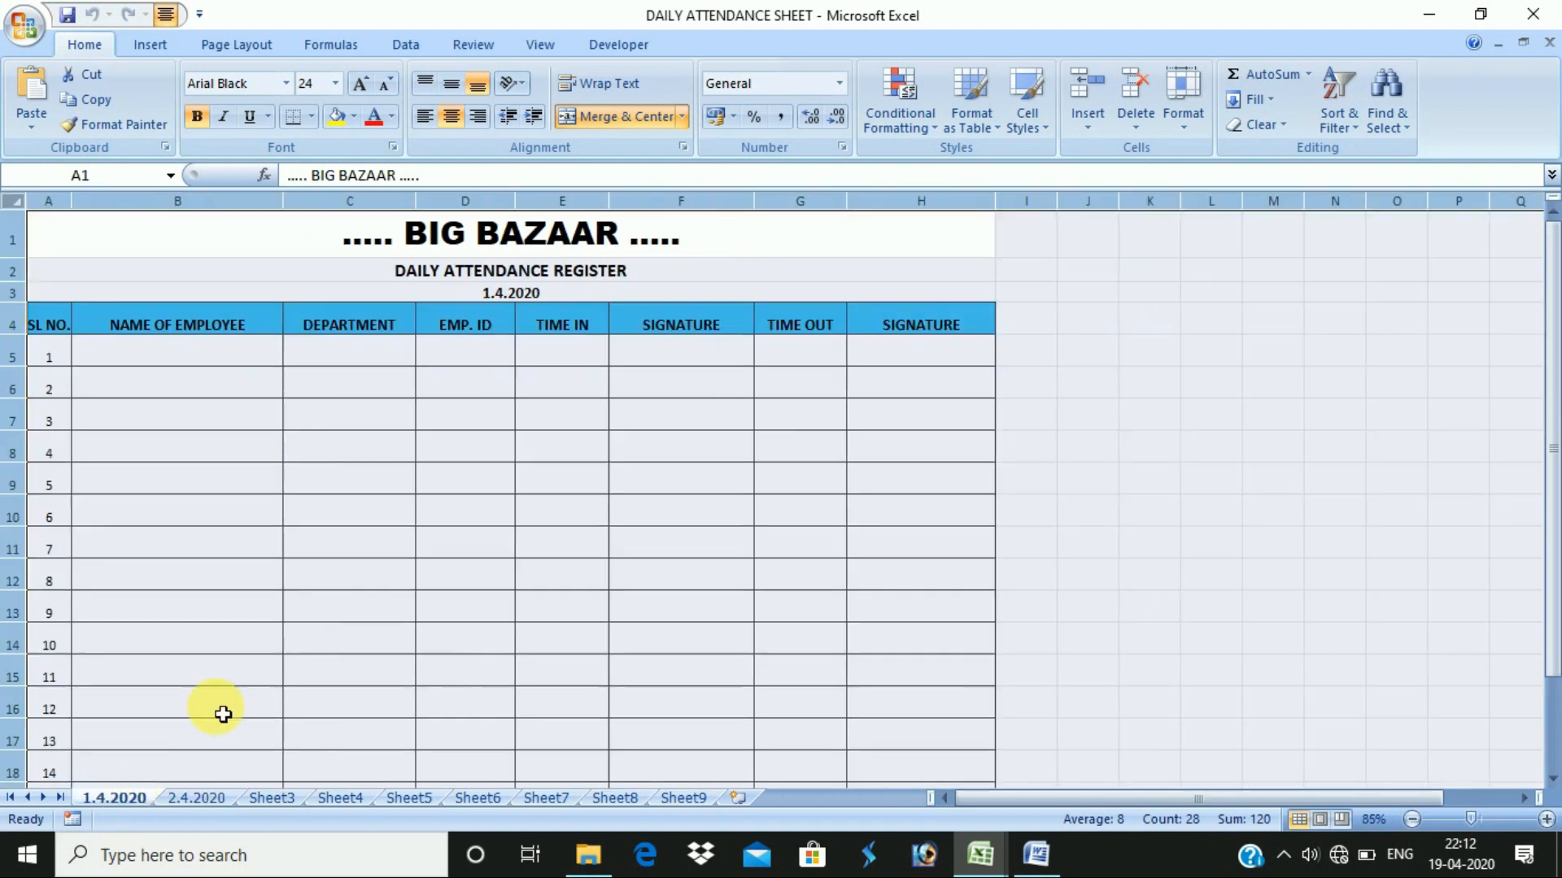
{"action": "key", "text": "ctrl+F2"}
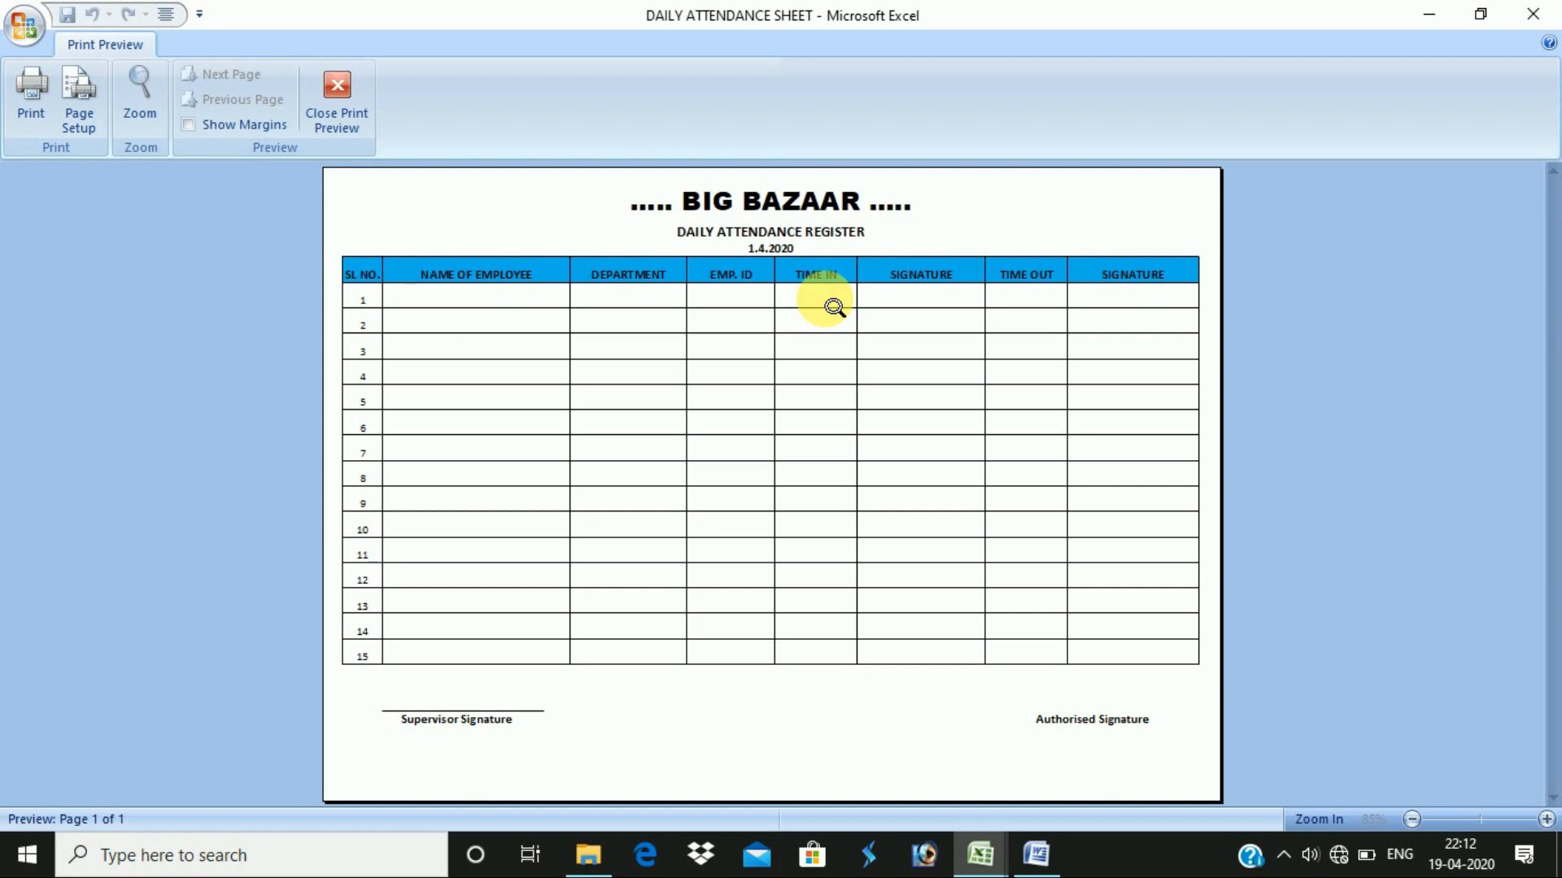
{"action": "key", "text": "Escape"}
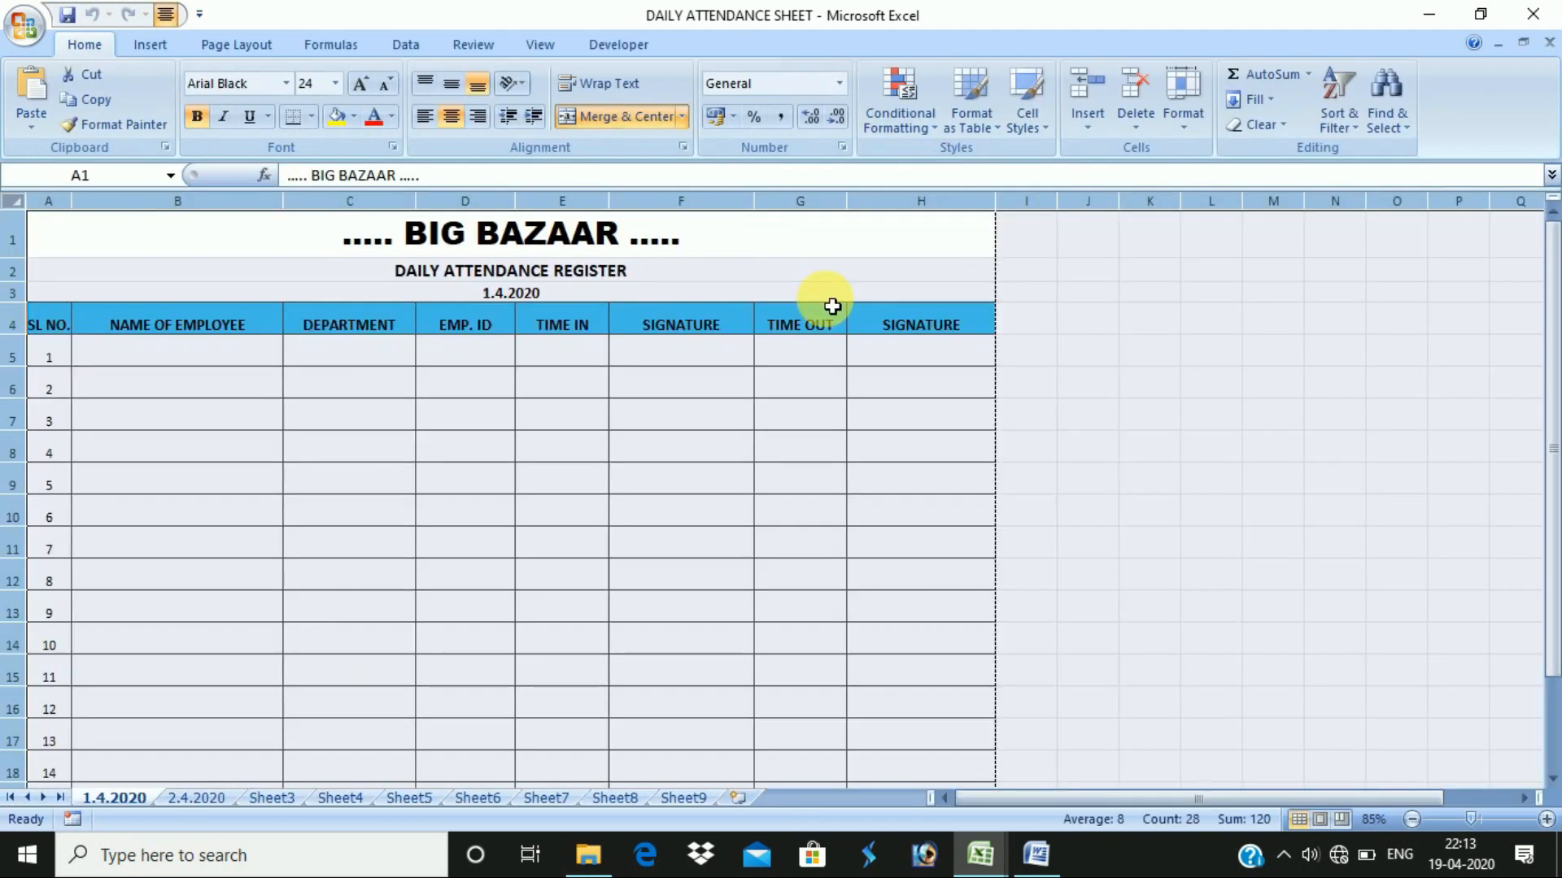
- Select cells B5 and B6 in the register, then bring the Basic Fundamental notes to the front
{"action": "left_click", "coordinate": [226, 362]}
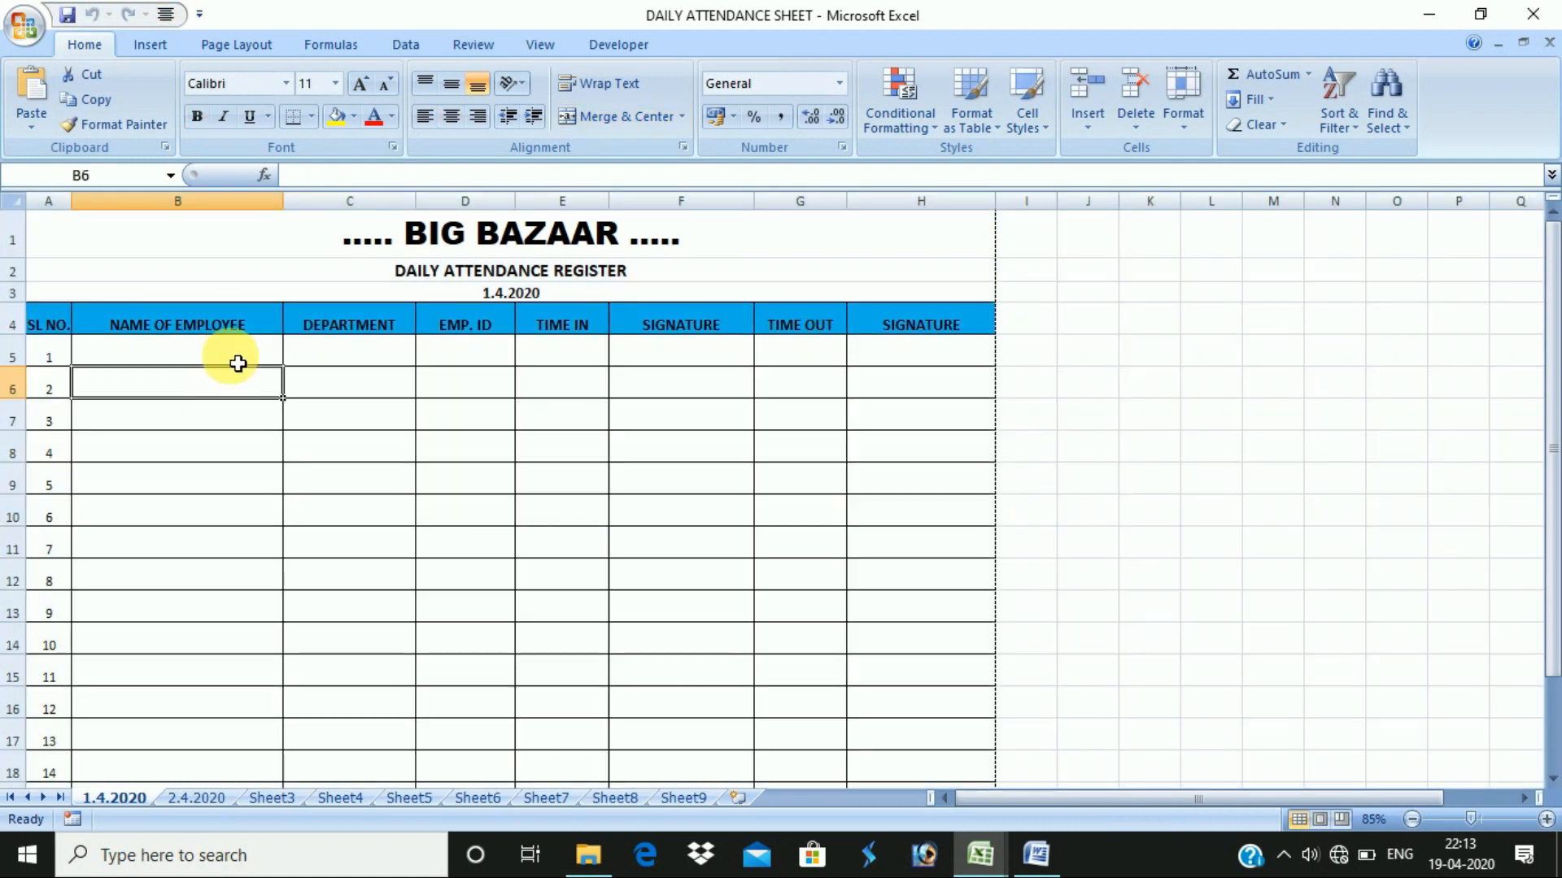
{"action": "left_click", "coordinate": [457, 390]}
{"action": "left_click", "coordinate": [280, 379]}
{"action": "key", "text": "alt+Tab"}
{"action": "key", "text": "alt+Tab"}
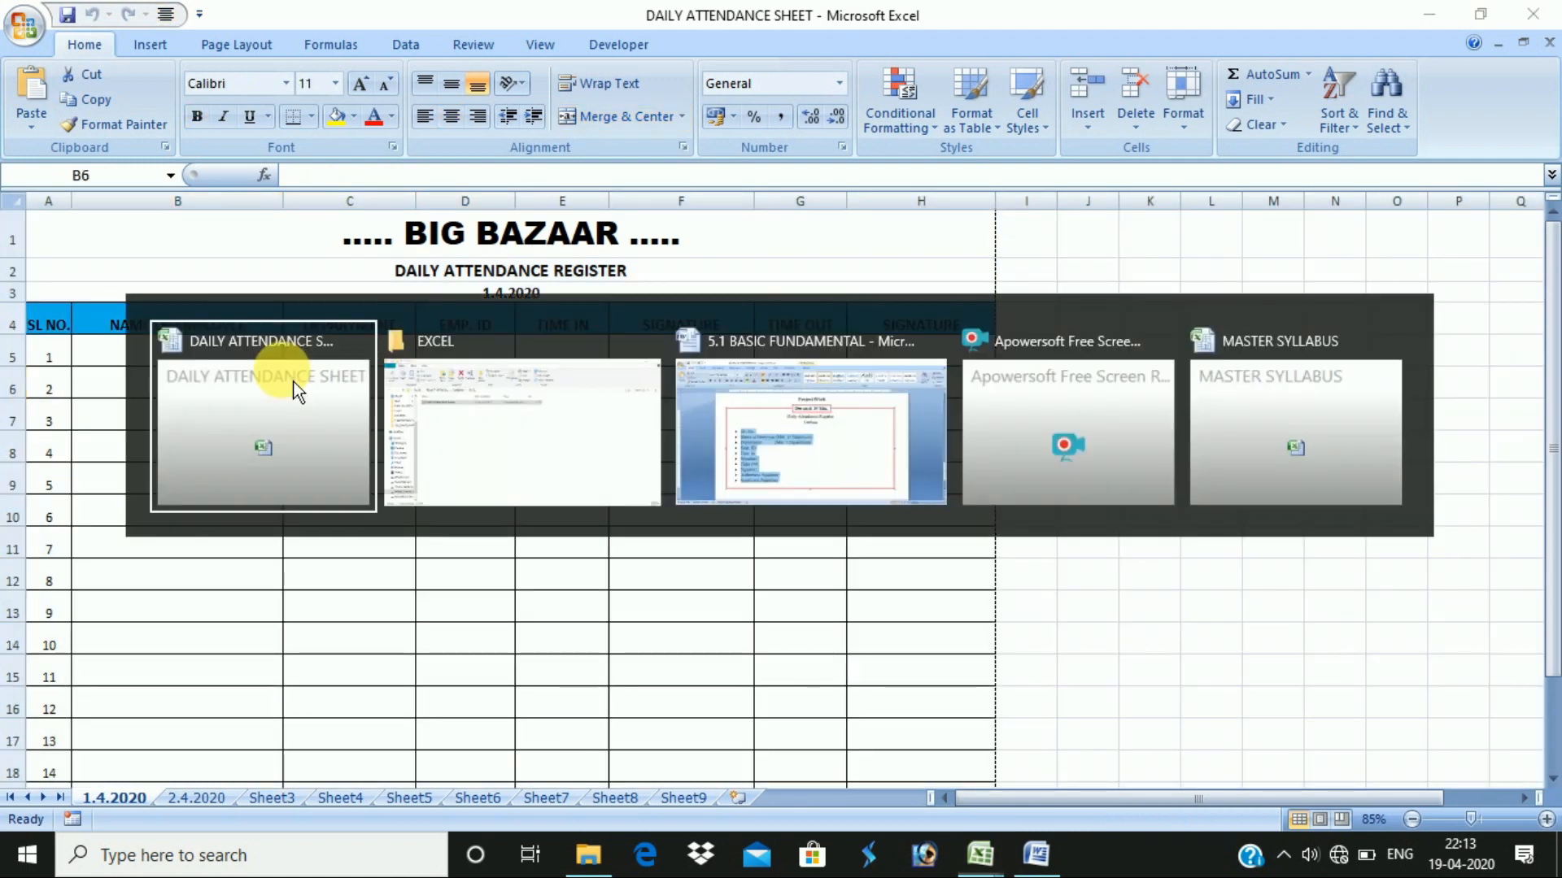
{"action": "key", "text": "alt+Tab"}
{"action": "left_click", "coordinate": [560, 541]}
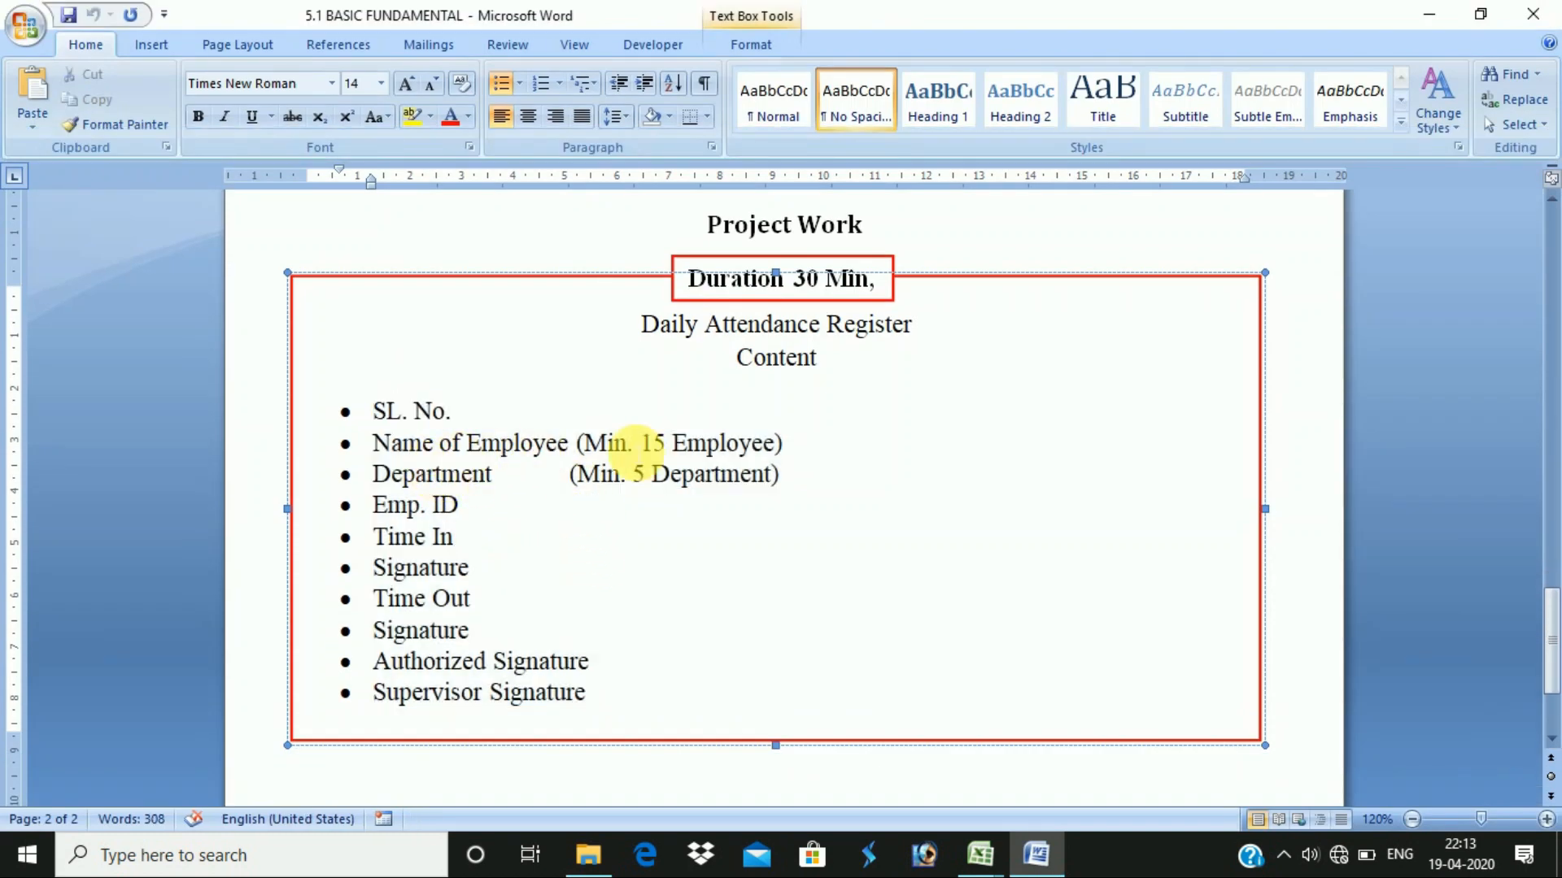
- Select the '(Min. 15 Employee)' and '(Min. 5 Department)' notes, then return to the attendance workbook
{"action": "left_click", "coordinate": [580, 444]}
{"action": "left_click_drag", "start_coordinate": [579, 444], "coordinate": [794, 447]}
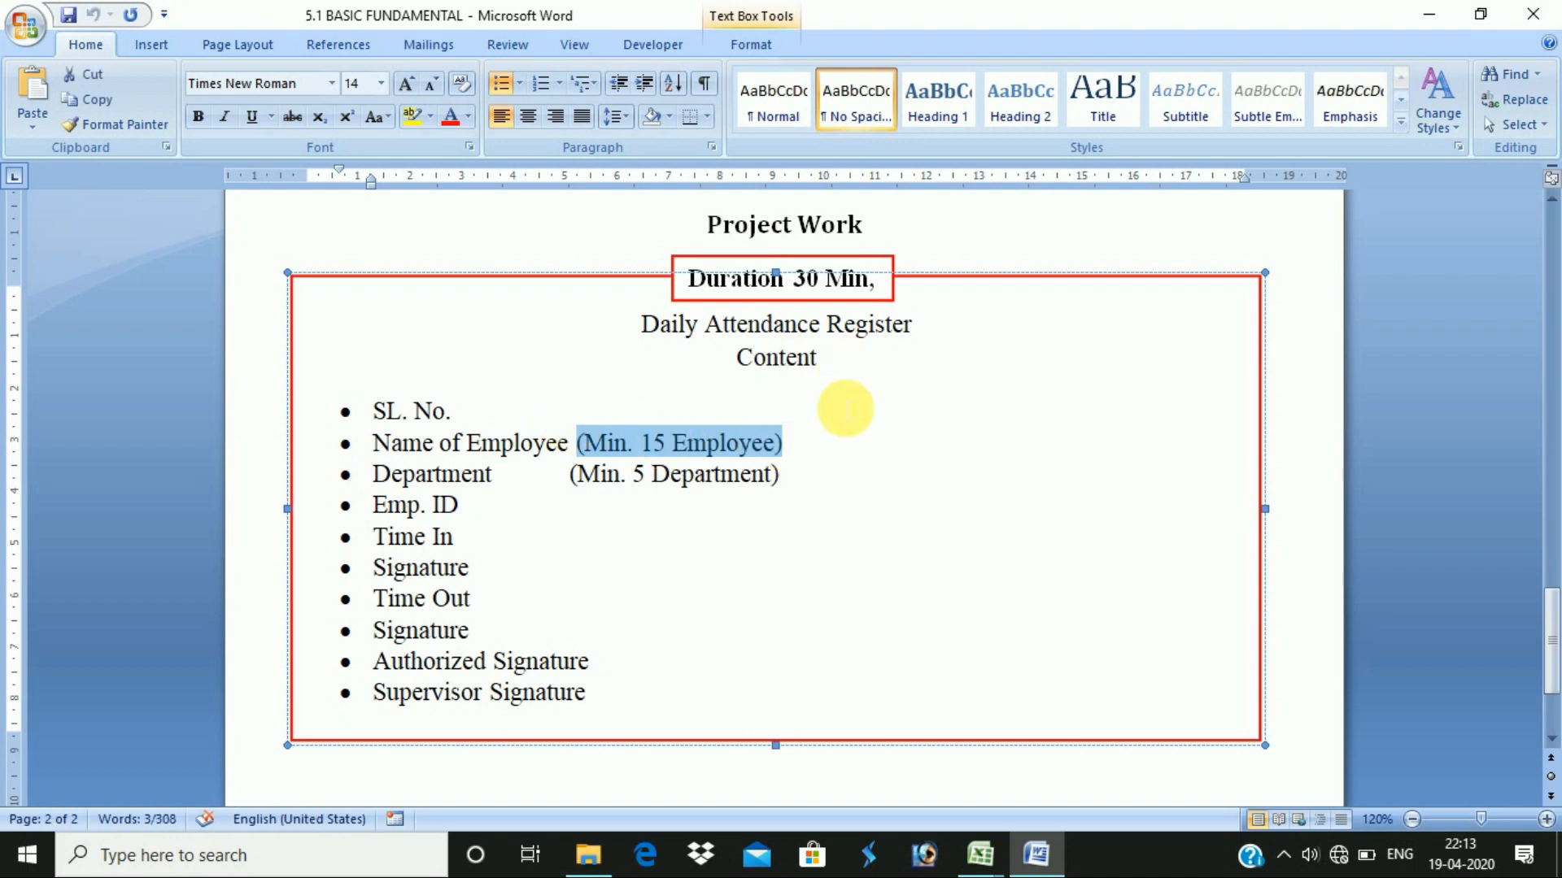
{"action": "left_click_drag", "start_coordinate": [571, 480], "coordinate": [786, 476]}
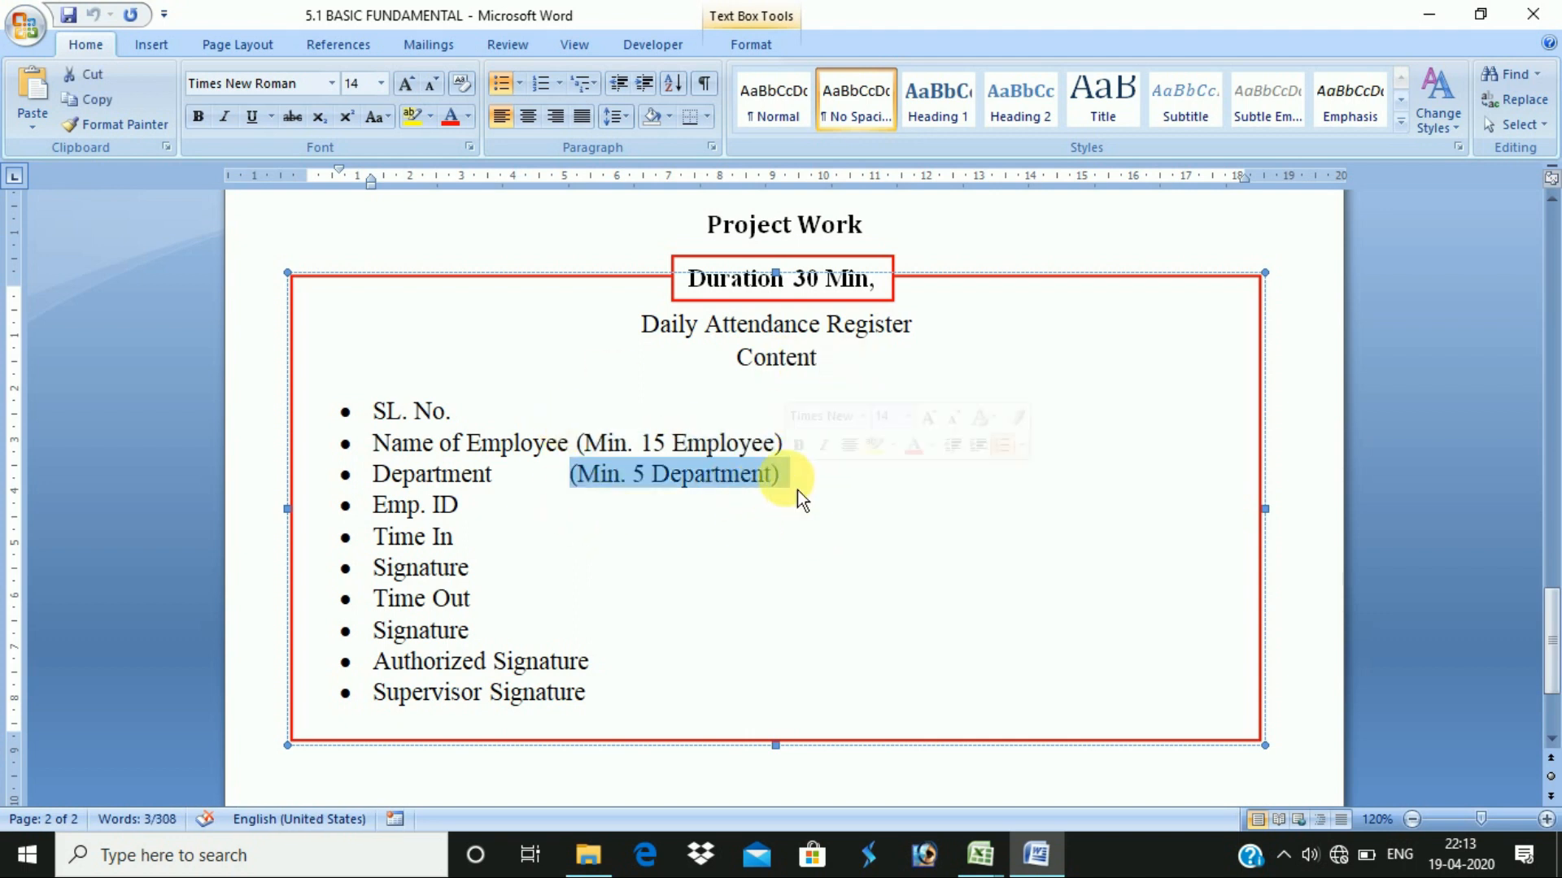
{"action": "key", "text": "alt+Tab"}
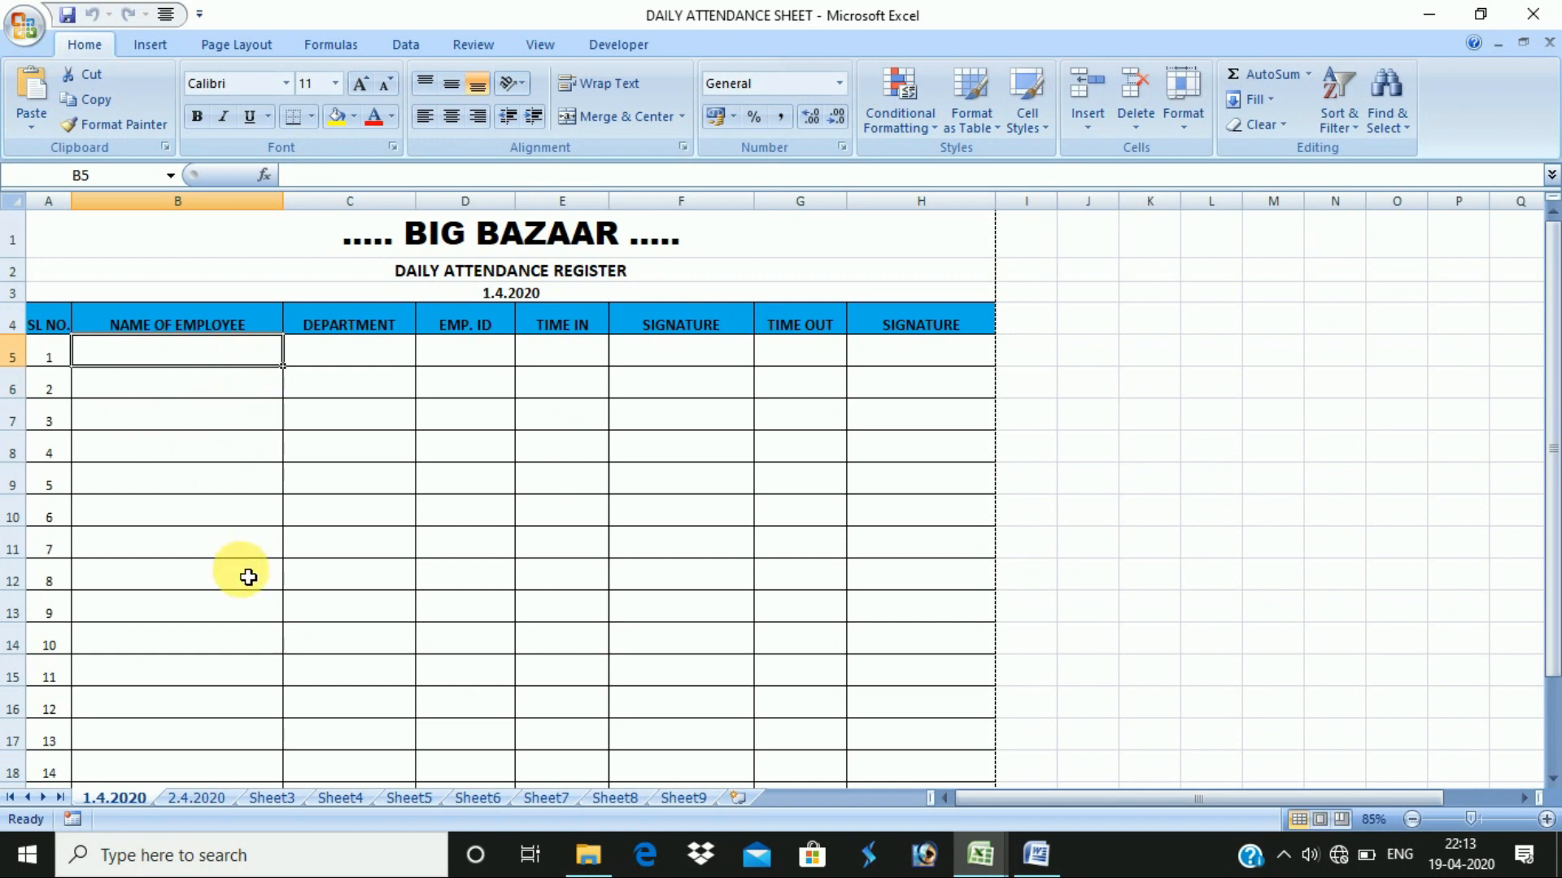
{"action": "key", "text": "Tab"}
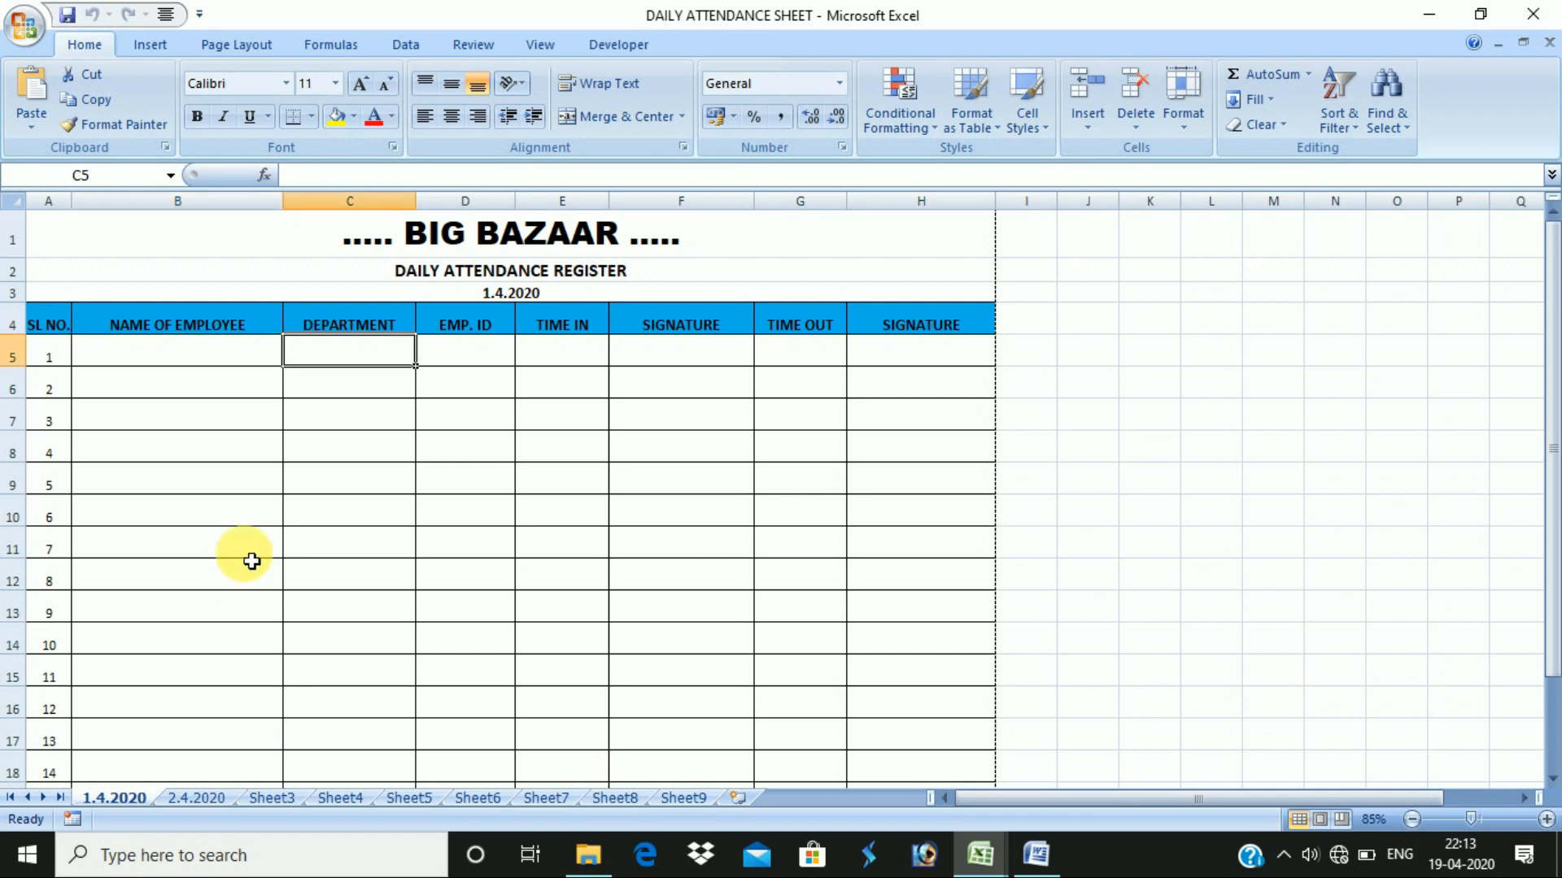
{"action": "left_click", "coordinate": [244, 484]}
{"action": "left_click", "coordinate": [217, 363]}
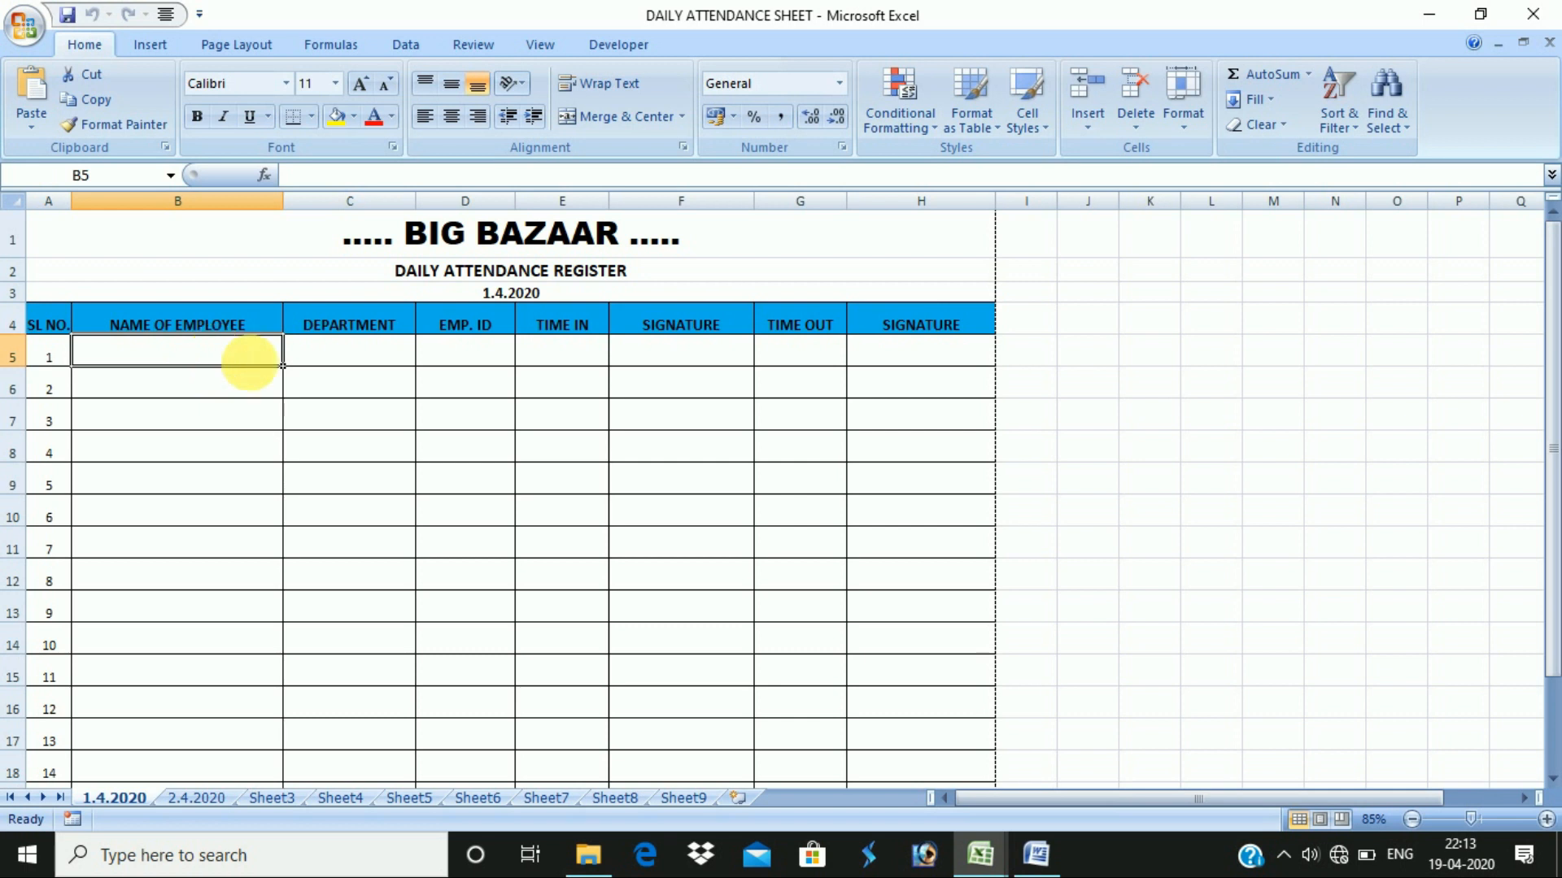
{"action": "left_click", "coordinate": [324, 358]}
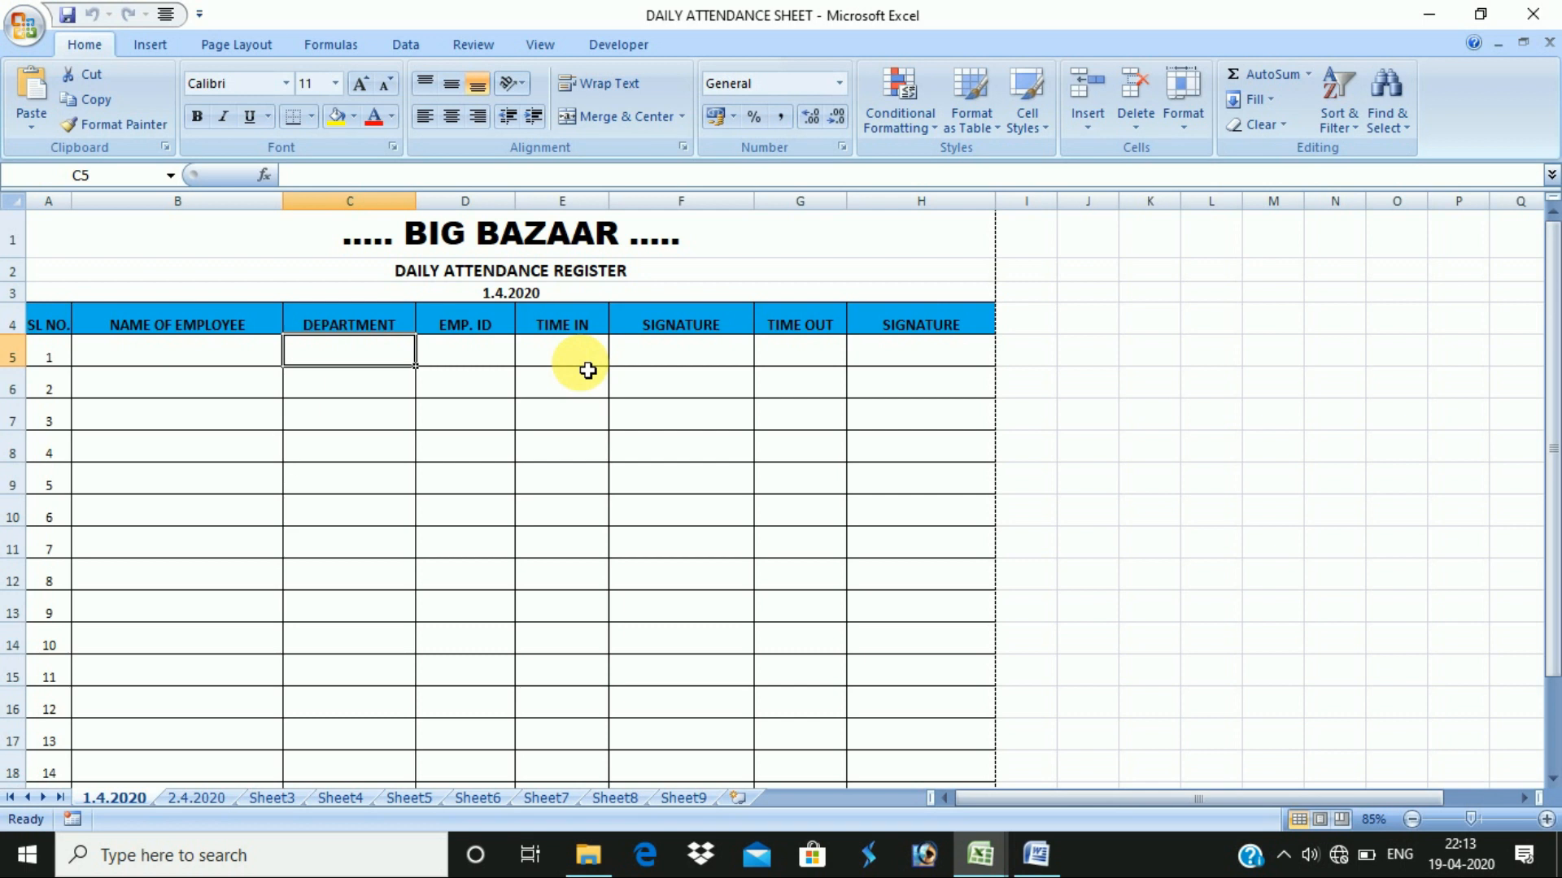
{"action": "left_click", "coordinate": [200, 367]}
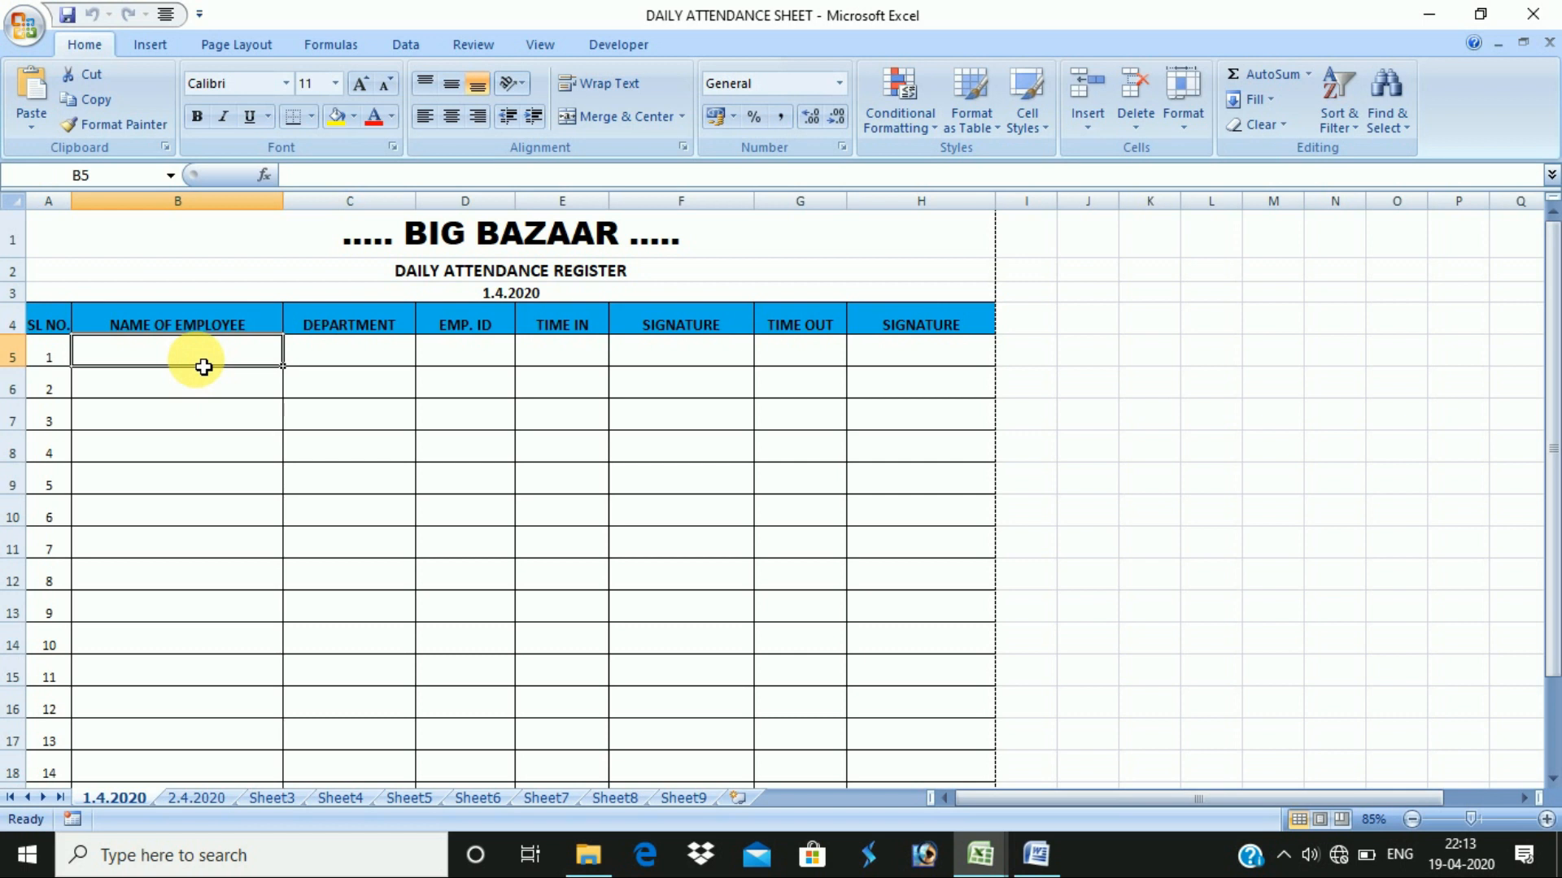
{"action": "left_click", "coordinate": [579, 350]}
{"action": "left_click", "coordinate": [673, 358]}
{"action": "left_click", "coordinate": [807, 350]}
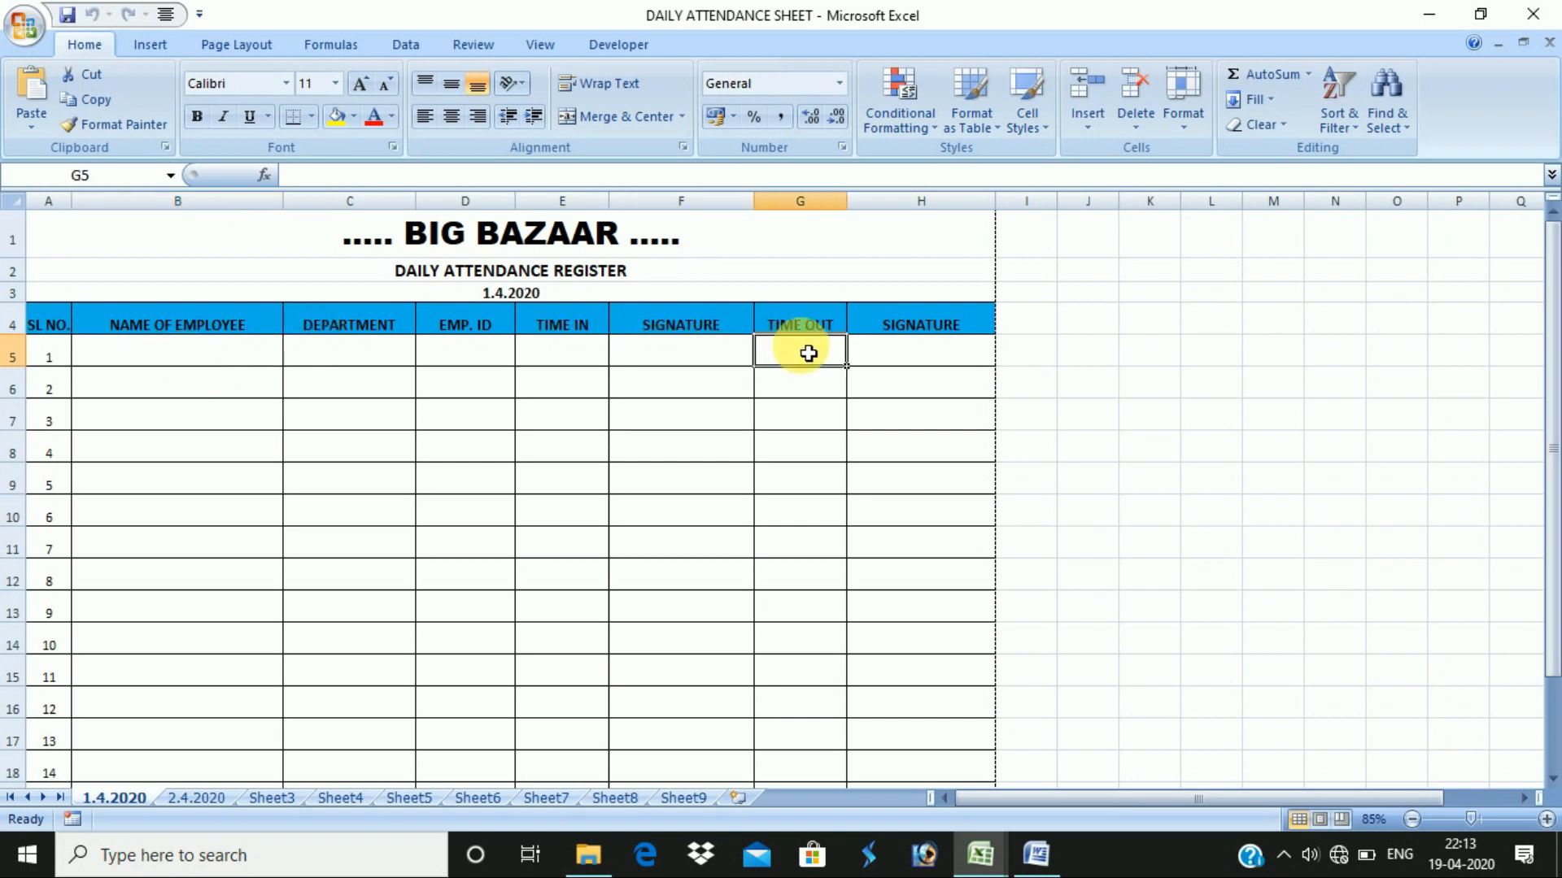
{"action": "left_click", "coordinate": [895, 358]}
{"action": "scroll", "coordinate": [897, 383], "scroll_direction": "down", "scroll_amount": 3}
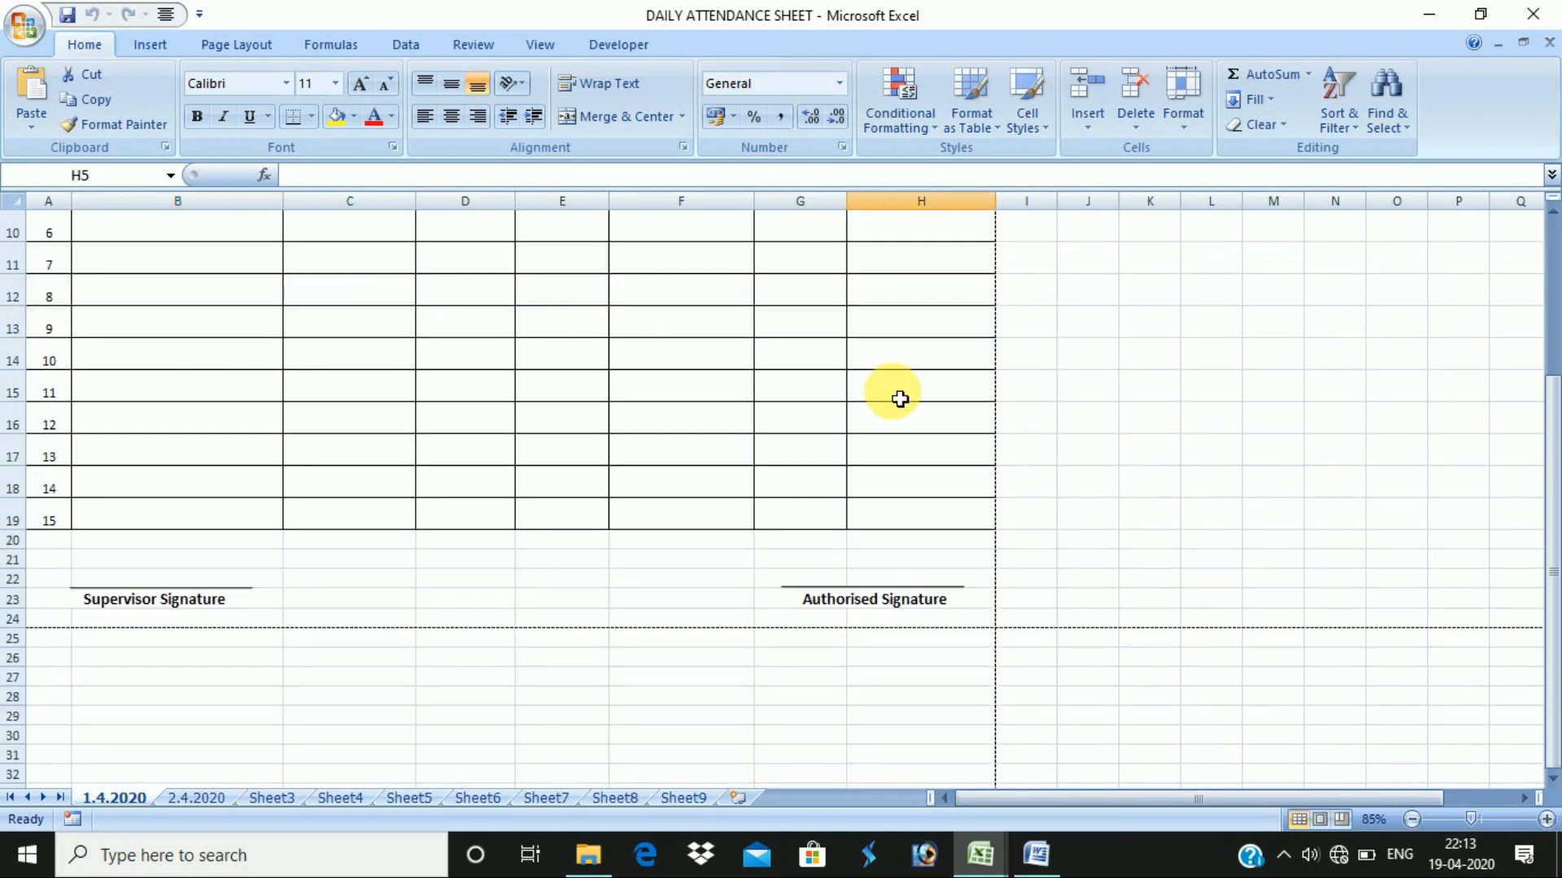
{"action": "left_click", "coordinate": [845, 587]}
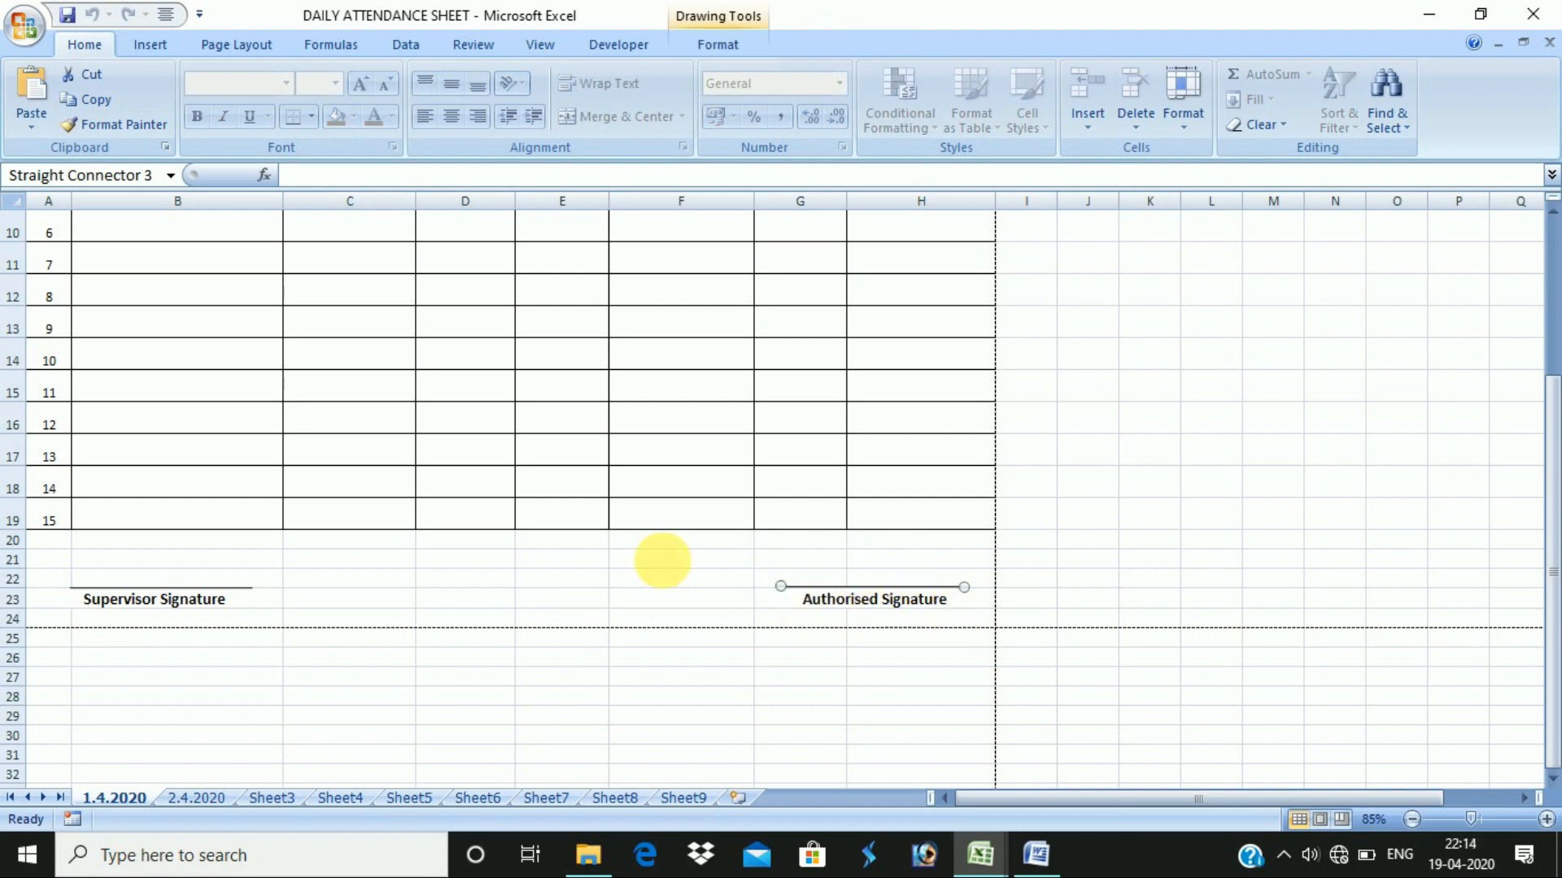
{"action": "left_click", "coordinate": [59, 581]}
{"action": "left_click_drag", "start_coordinate": [164, 582], "coordinate": [224, 586]}
{"action": "scroll", "coordinate": [326, 414], "scroll_direction": "up", "scroll_amount": 3}
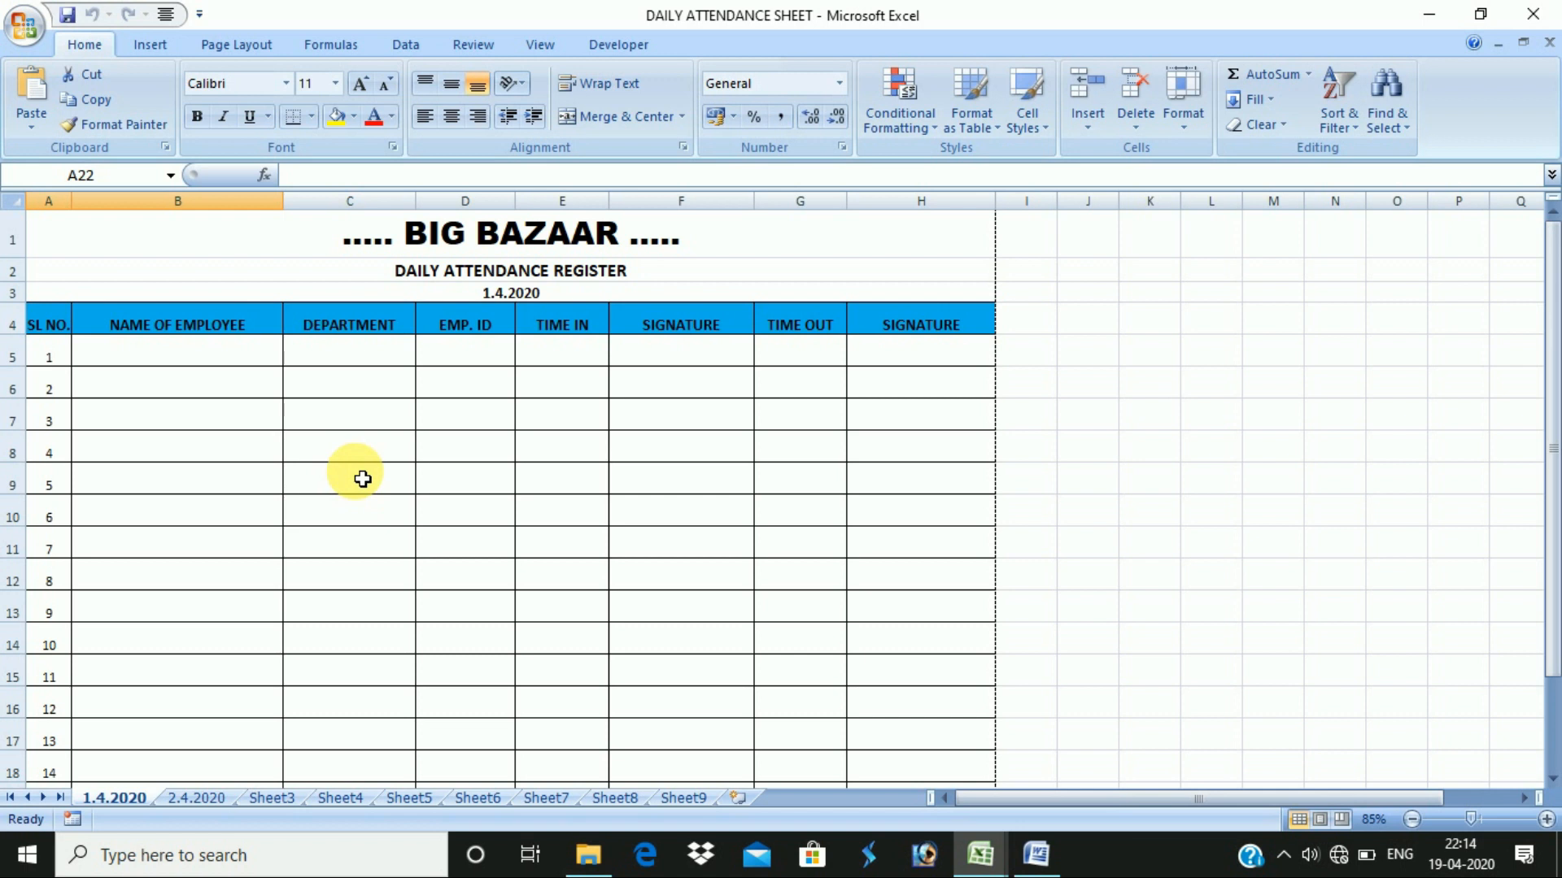
{"action": "left_click", "coordinate": [274, 360]}
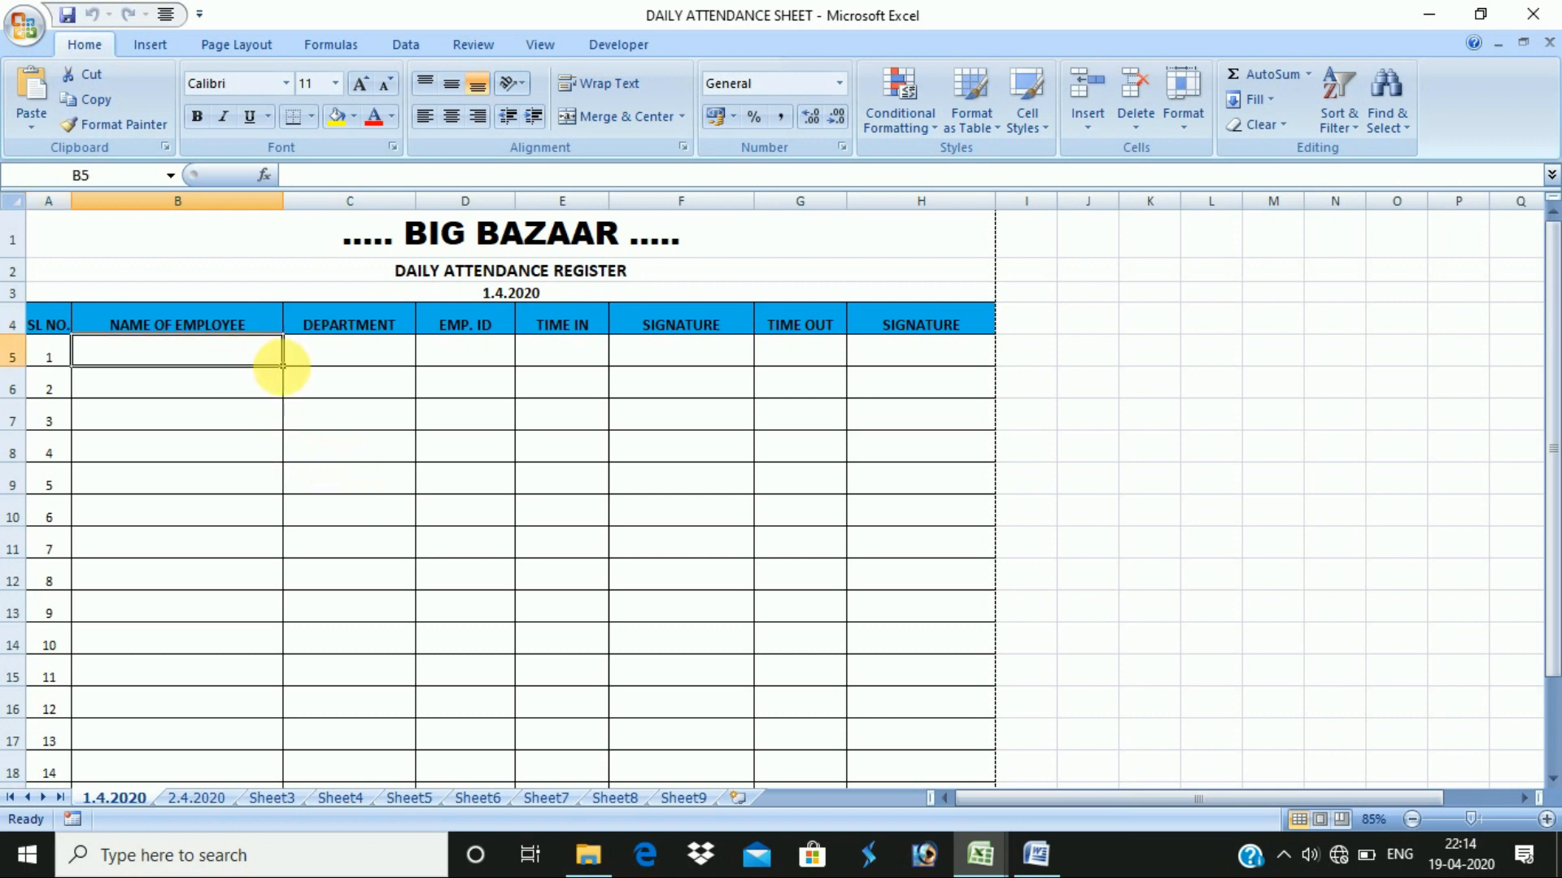
- Clear a stray entry in B5, then make rows 5–19 bold at font size 16
{"action": "left_click", "coordinate": [376, 363]}
{"action": "left_click", "coordinate": [504, 358]}
{"action": "left_click", "coordinate": [537, 359]}
{"action": "left_click", "coordinate": [236, 370]}
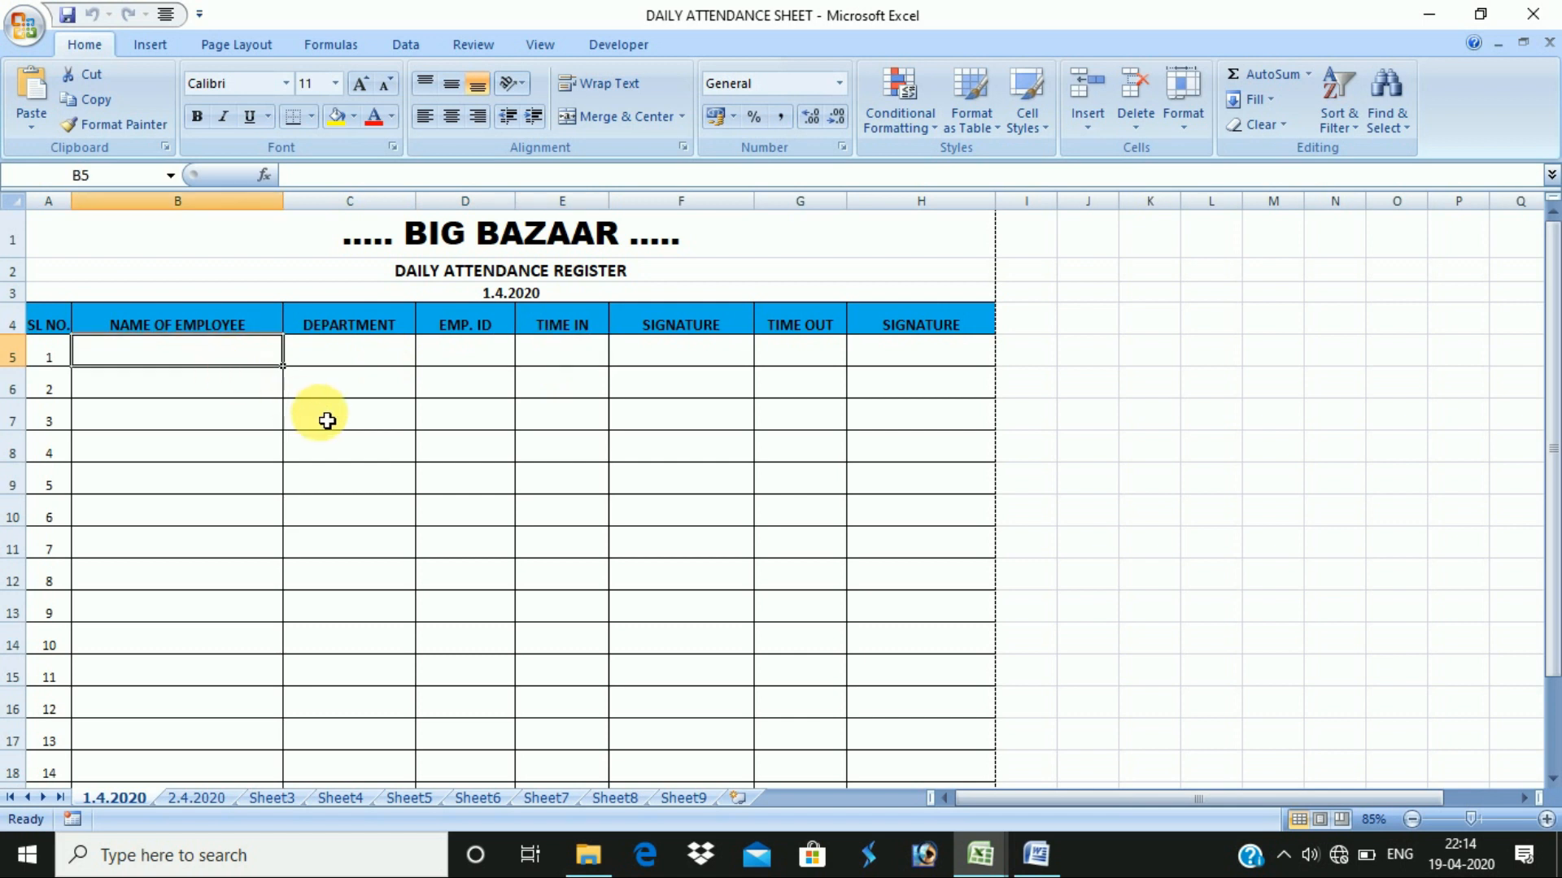
{"action": "type", "text": "rah"}
{"action": "key", "text": "BackSpace"}
{"action": "key", "text": "BackSpace"}
{"action": "key", "text": "BackSpace"}
{"action": "left_click", "coordinate": [366, 512]}
{"action": "left_click_drag", "start_coordinate": [235, 354], "coordinate": [488, 389]}
{"action": "left_click_drag", "start_coordinate": [15, 357], "coordinate": [15, 716]}
{"action": "left_click", "coordinate": [197, 116]}
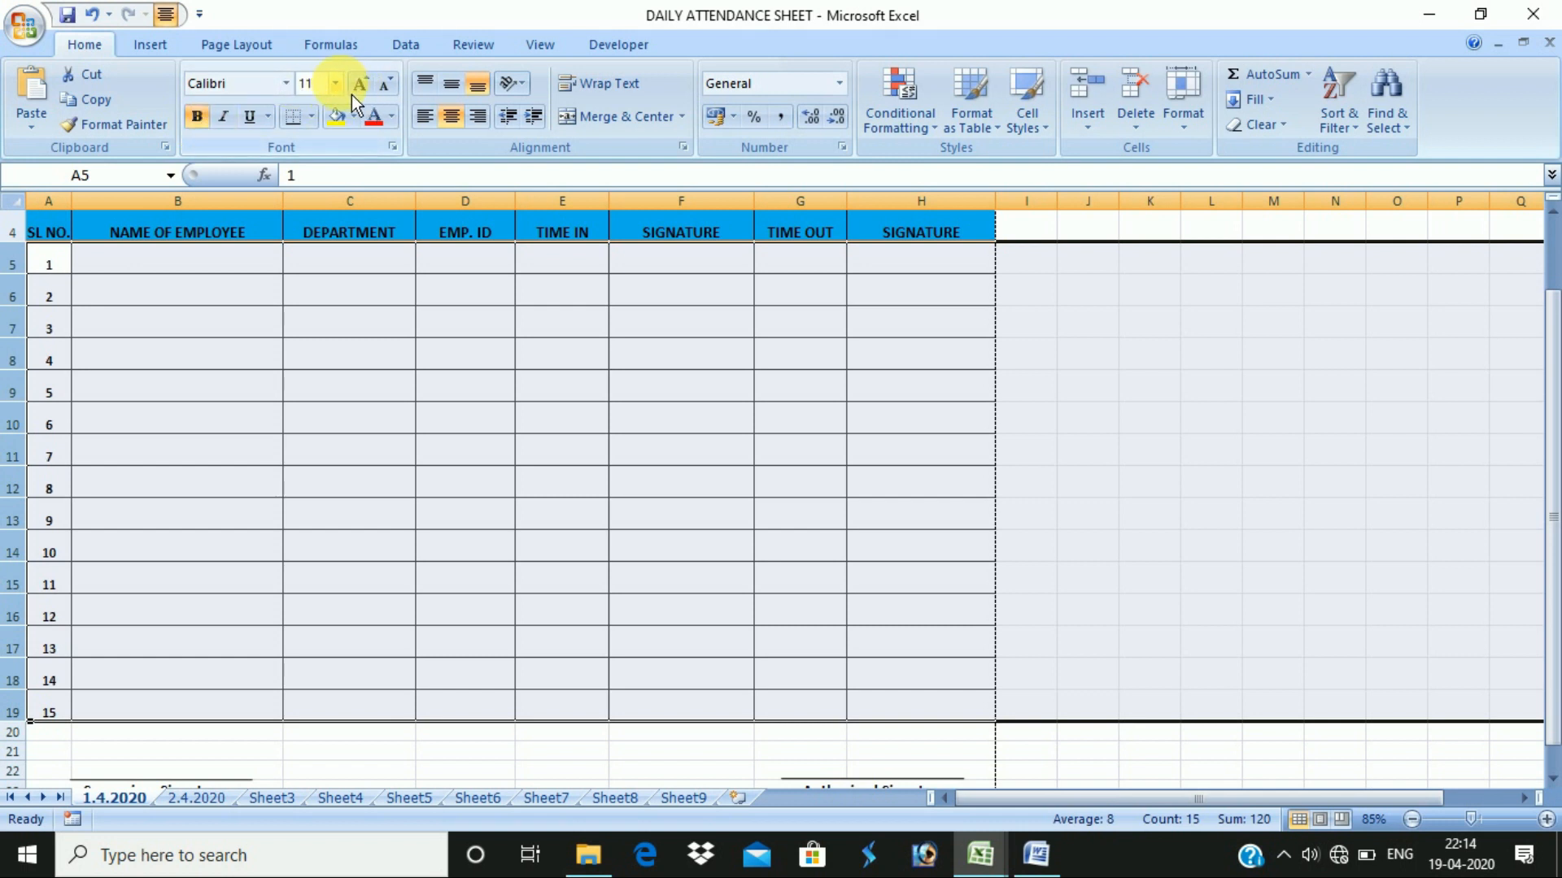
{"action": "left_click", "coordinate": [334, 83]}
{"action": "left_click", "coordinate": [309, 226]}
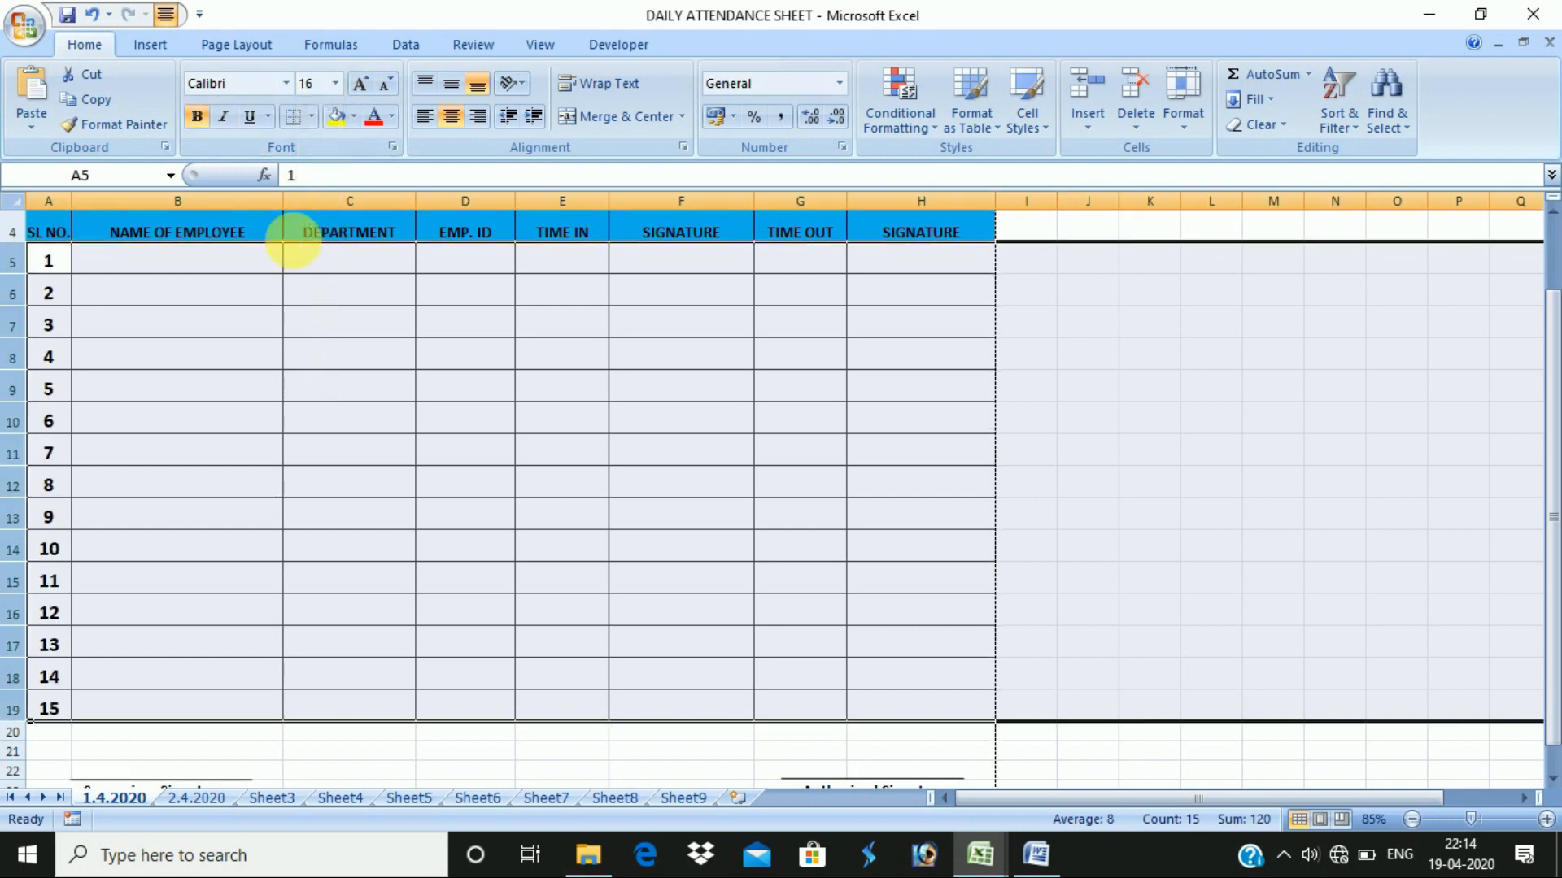
- Type the first seven employee names into B5:B11
{"action": "left_click", "coordinate": [206, 276]}
{"action": "scroll", "coordinate": [291, 338], "scroll_direction": "up", "scroll_amount": 1}
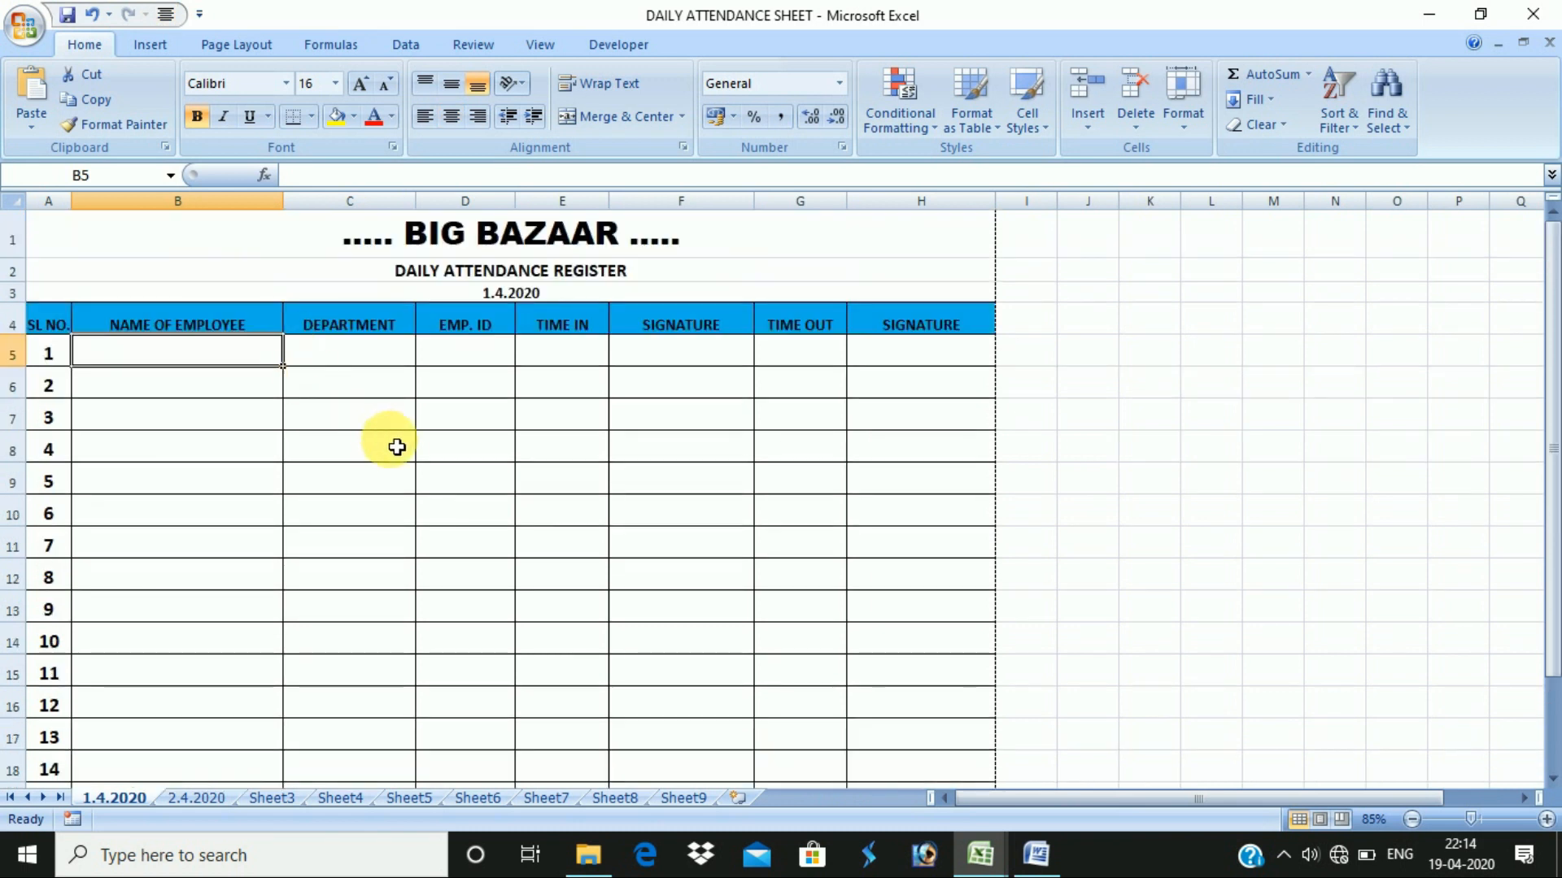
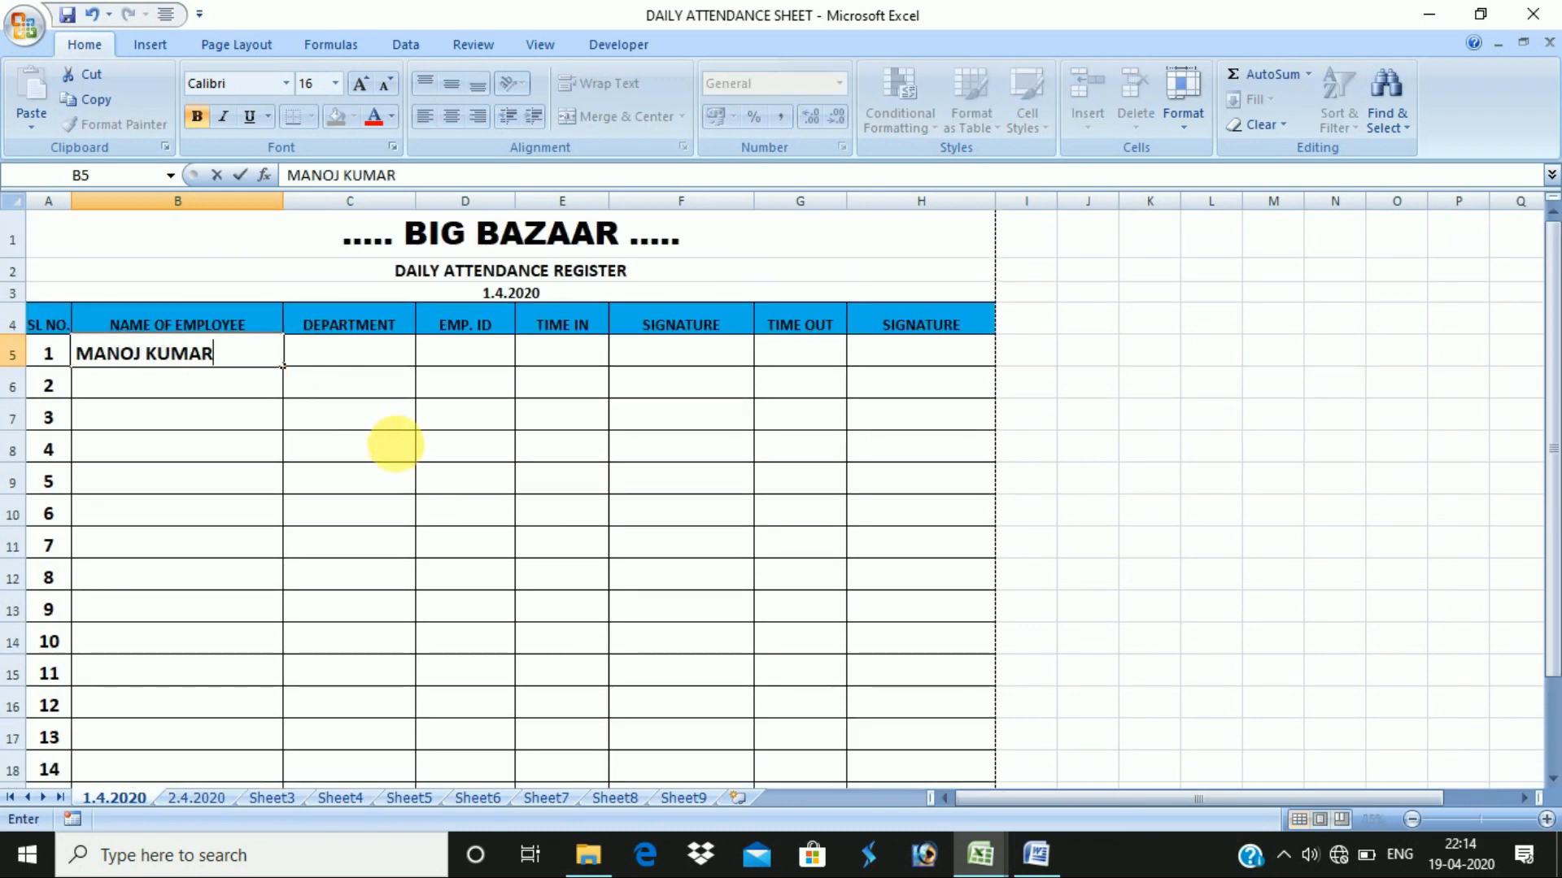
{"action": "key", "text": "Return"}
{"action": "key", "text": "Return"}
{"action": "key", "text": "Return"}
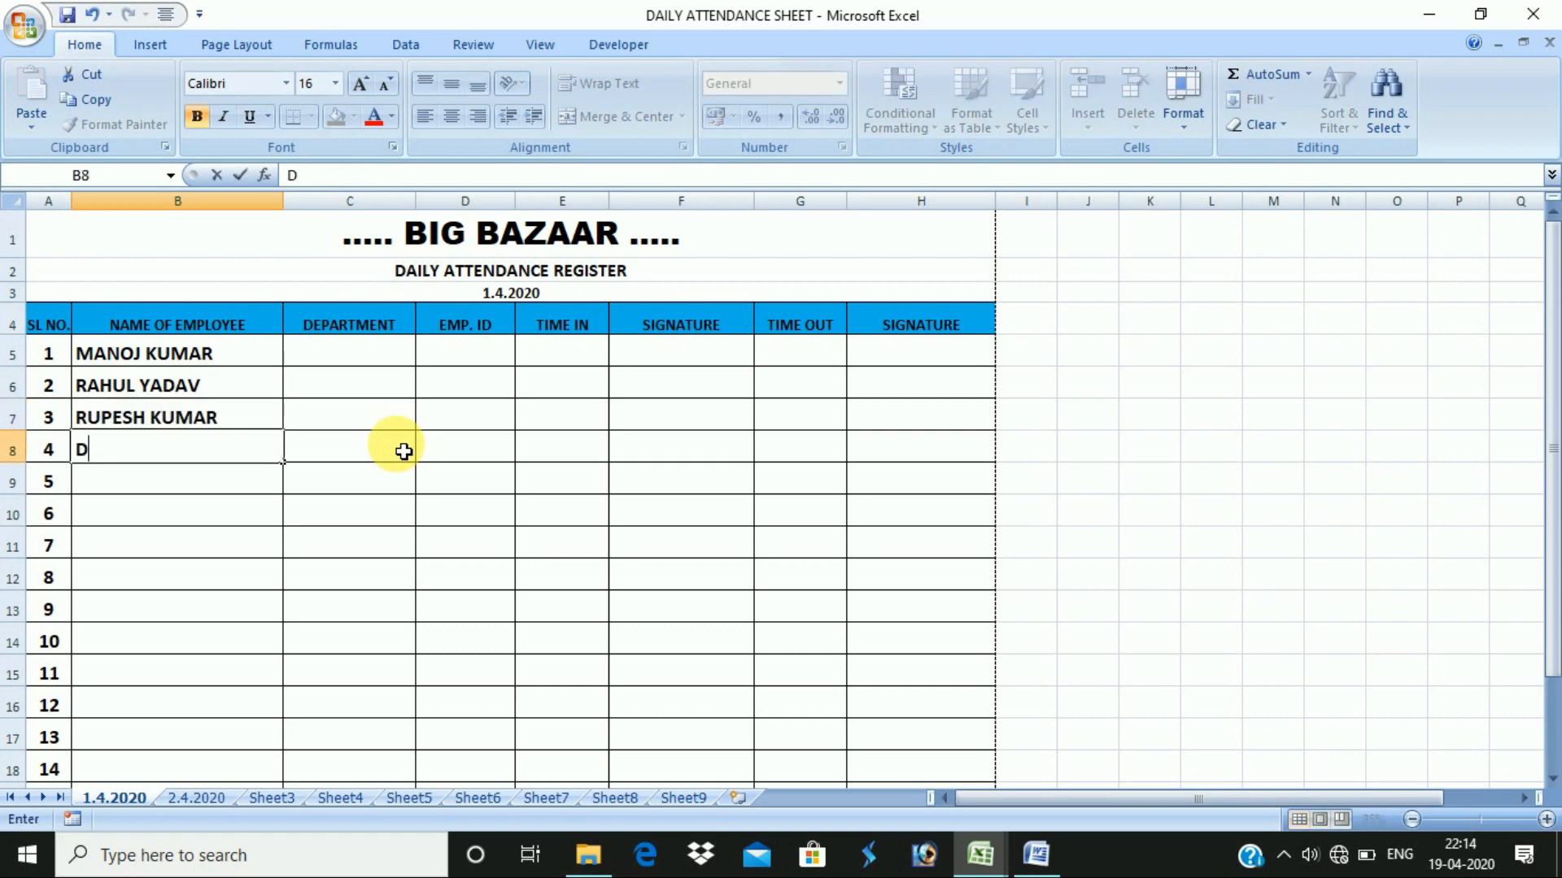
{"action": "key", "text": "Return"}
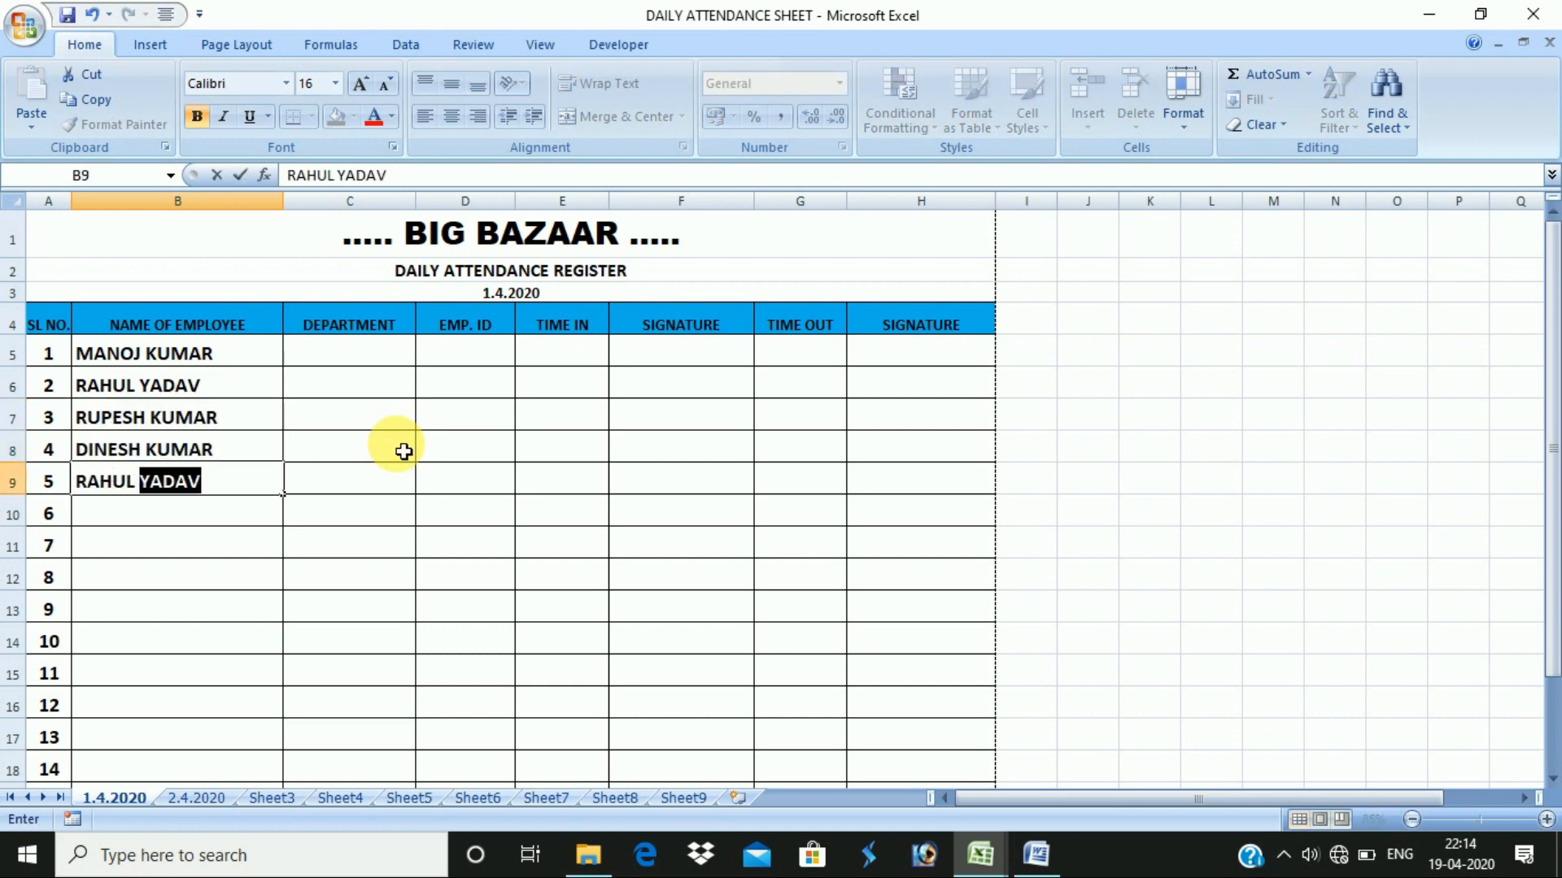
{"action": "key", "text": "Return"}
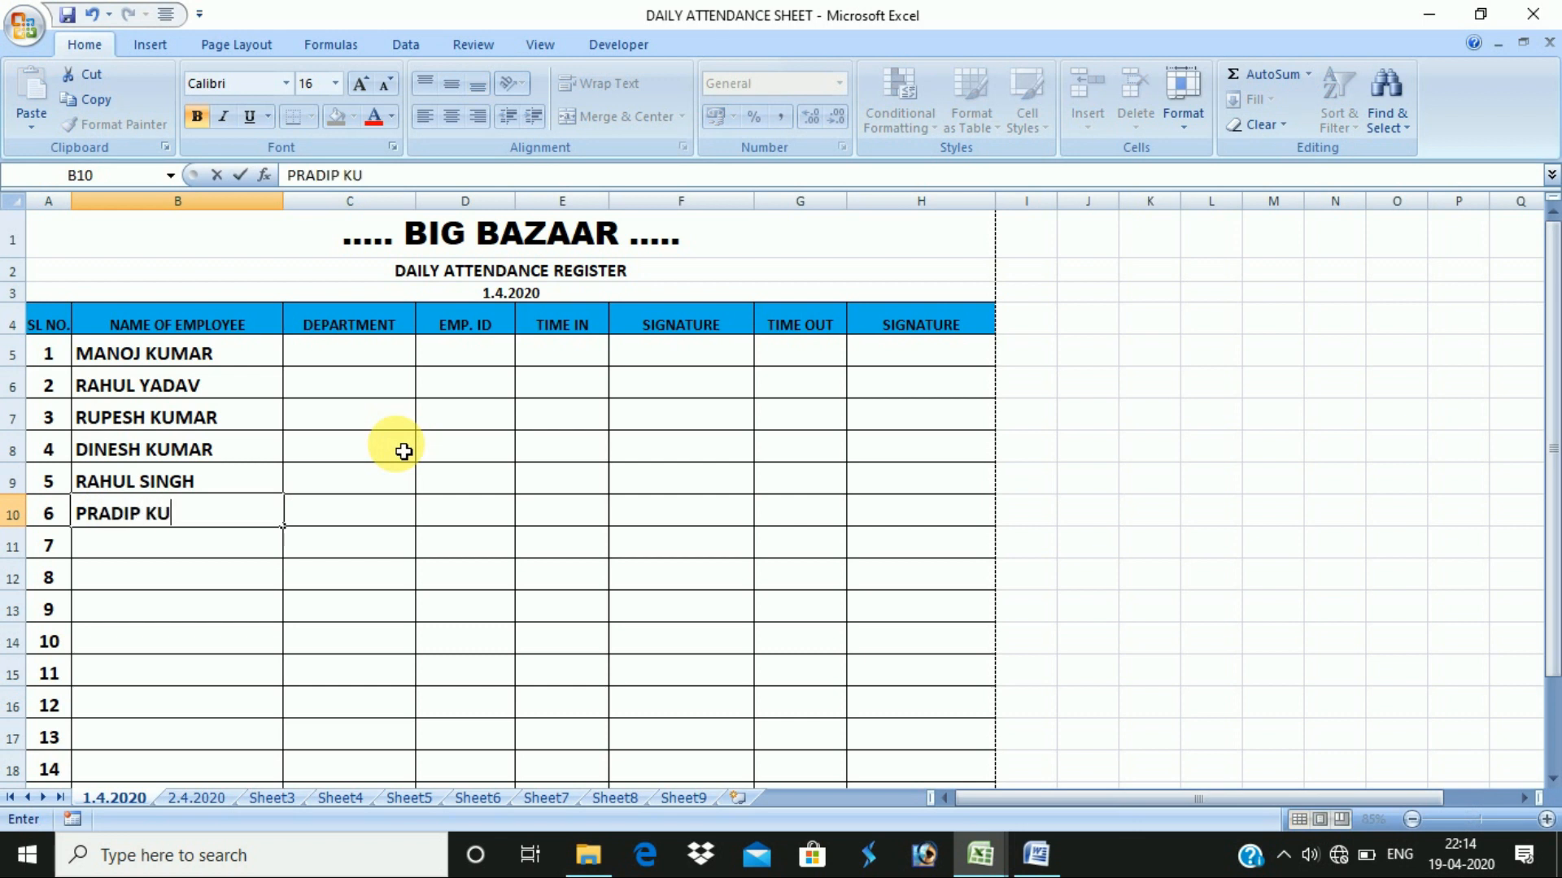
{"action": "type", "text": "MAR"}
{"action": "key", "text": "Return"}
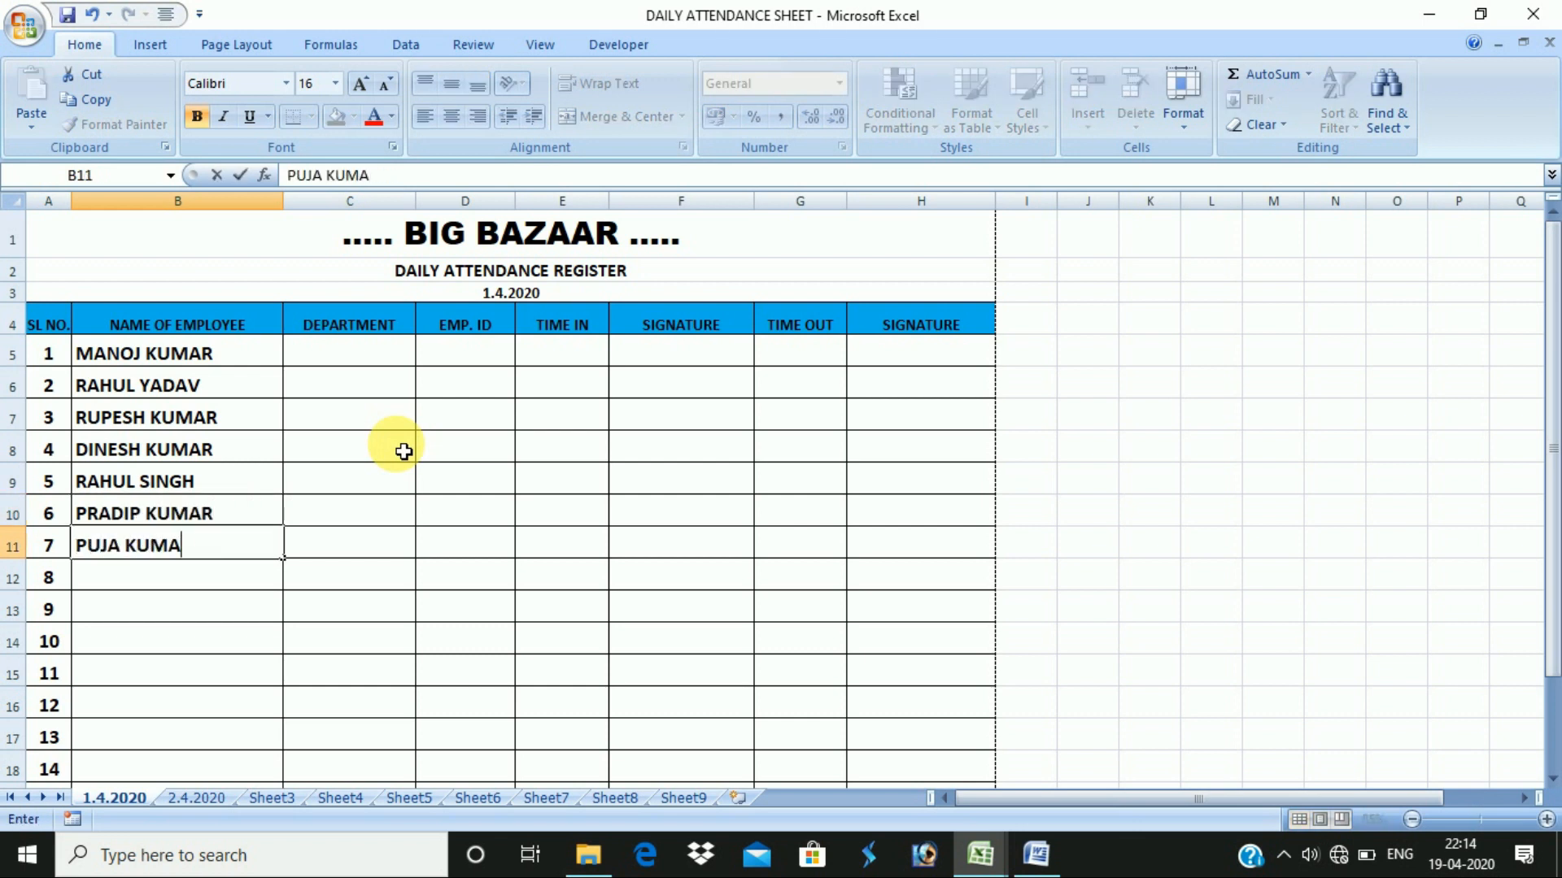
{"action": "key", "text": "Return"}
- Type the remaining eight employee names into B12:B19, fixing a typo in B15
{"action": "key", "text": "Return"}
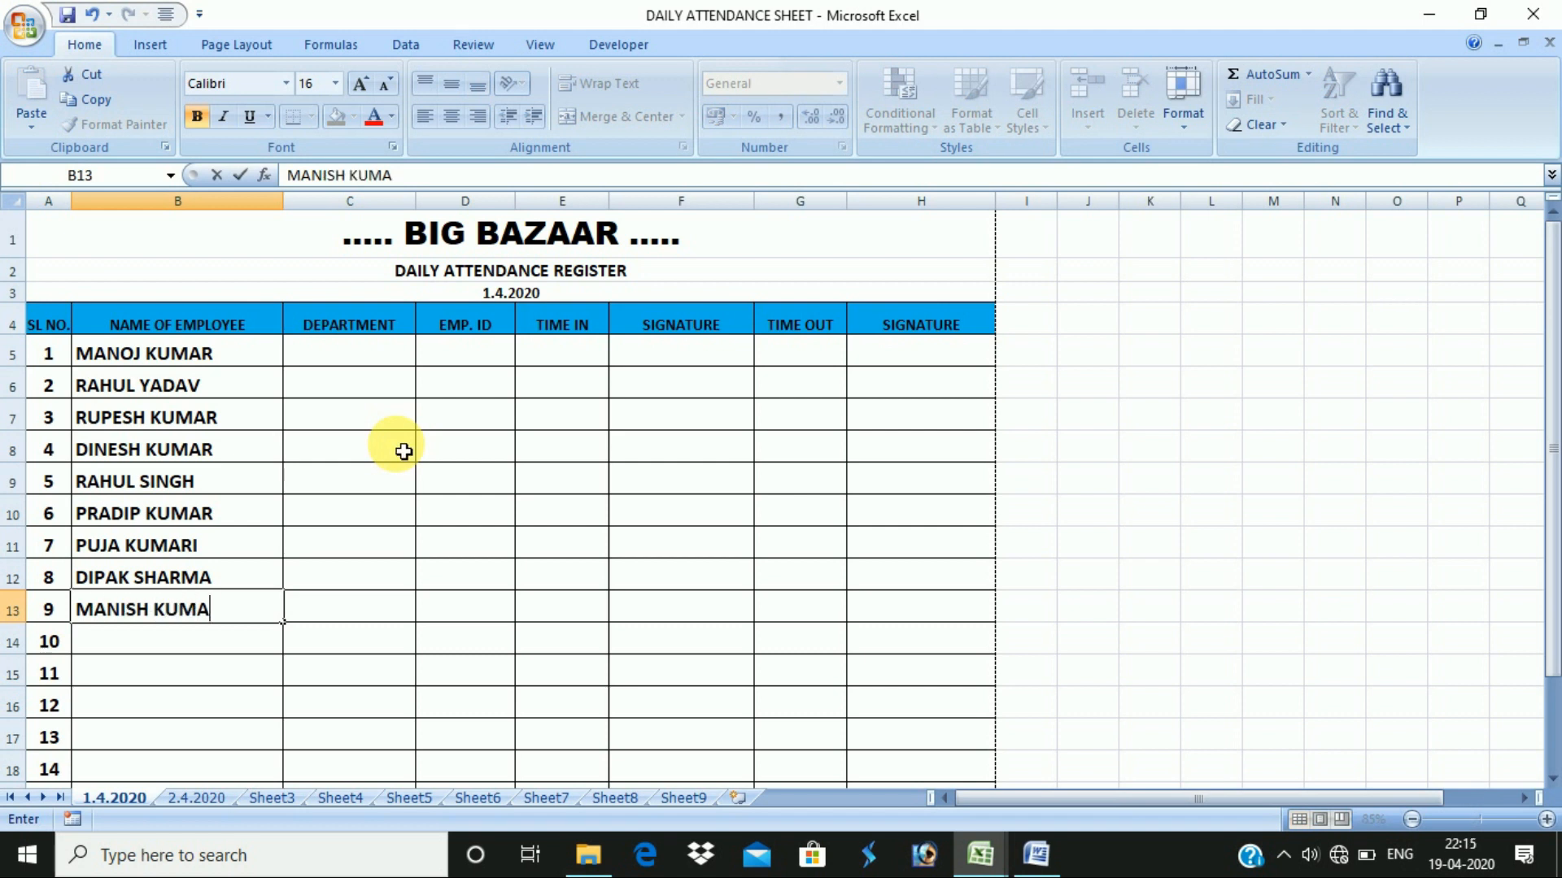
{"action": "key", "text": "Return"}
{"action": "type", "text": "RANJEET"}
{"action": "key", "text": "Return"}
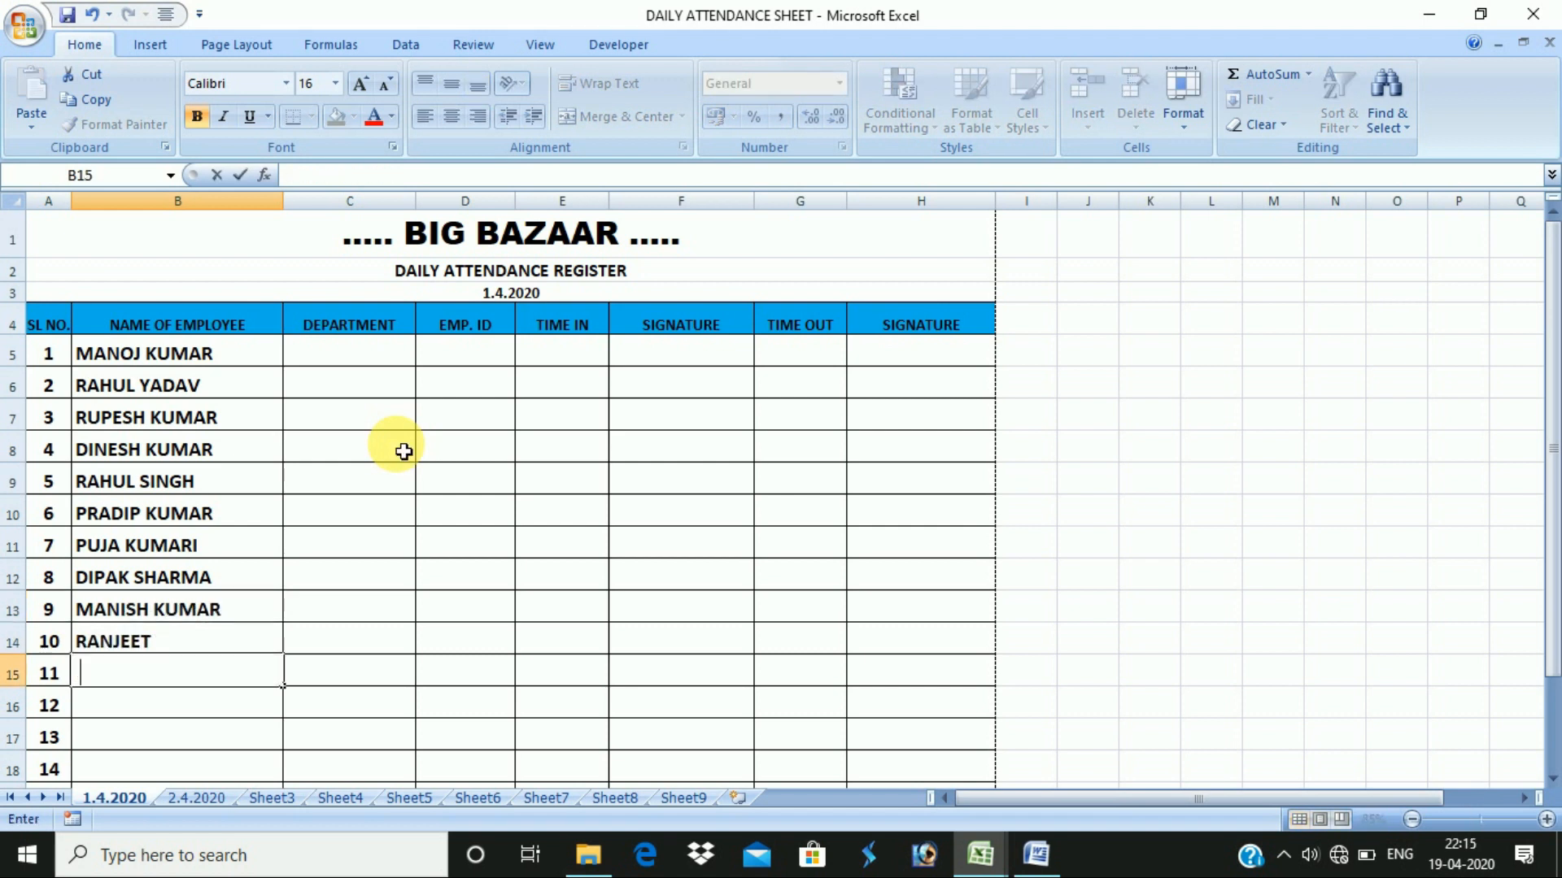
{"action": "type", "text": "BIPAK"}
{"action": "key", "text": "BackSpace"}
{"action": "key", "text": "BackSpace"}
{"action": "key", "text": "BackSpace"}
{"action": "key", "text": "BackSpace"}
{"action": "key", "text": "BackSpace"}
{"action": "key", "text": "BackSpace"}
{"action": "key", "text": "Return"}
{"action": "key", "text": "Return"}
{"action": "key", "text": "Return"}
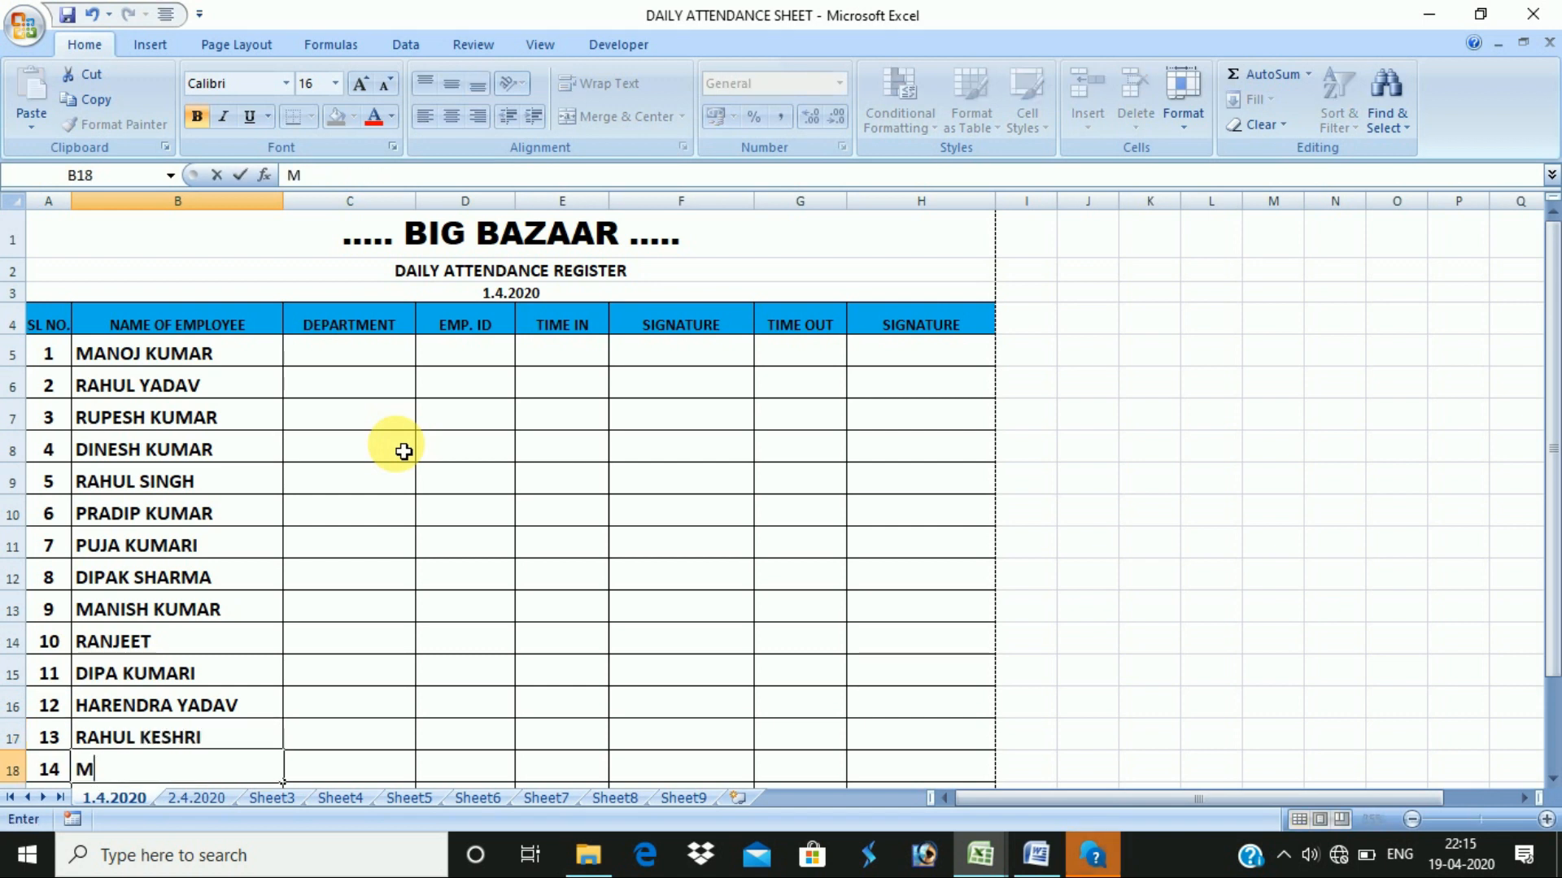
{"action": "key", "text": "Return"}
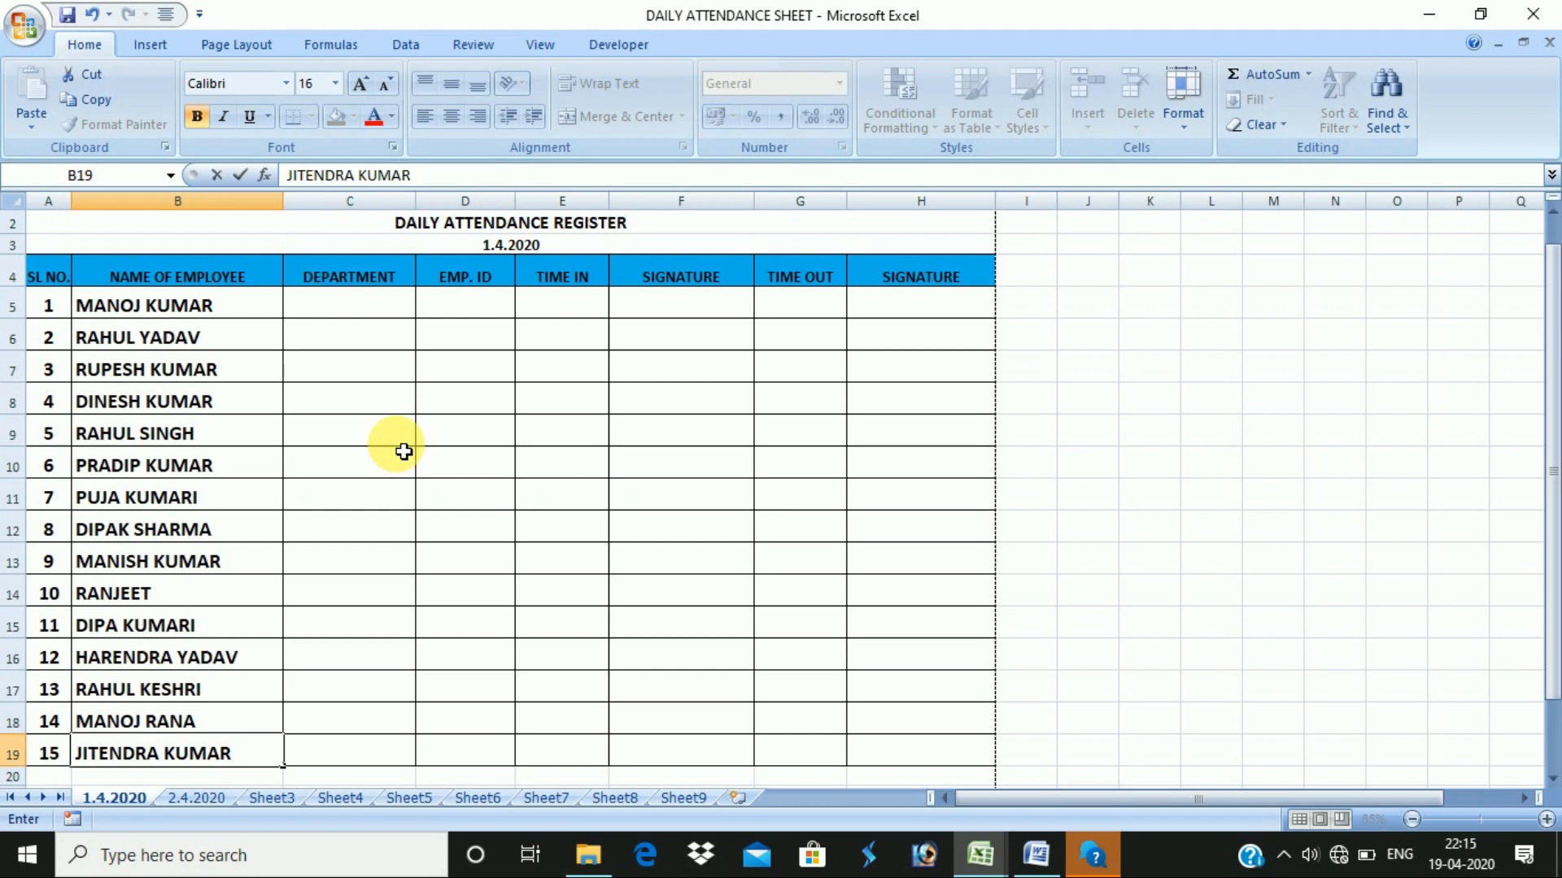
{"action": "left_click", "coordinate": [376, 432]}
{"action": "left_click", "coordinate": [234, 329]}
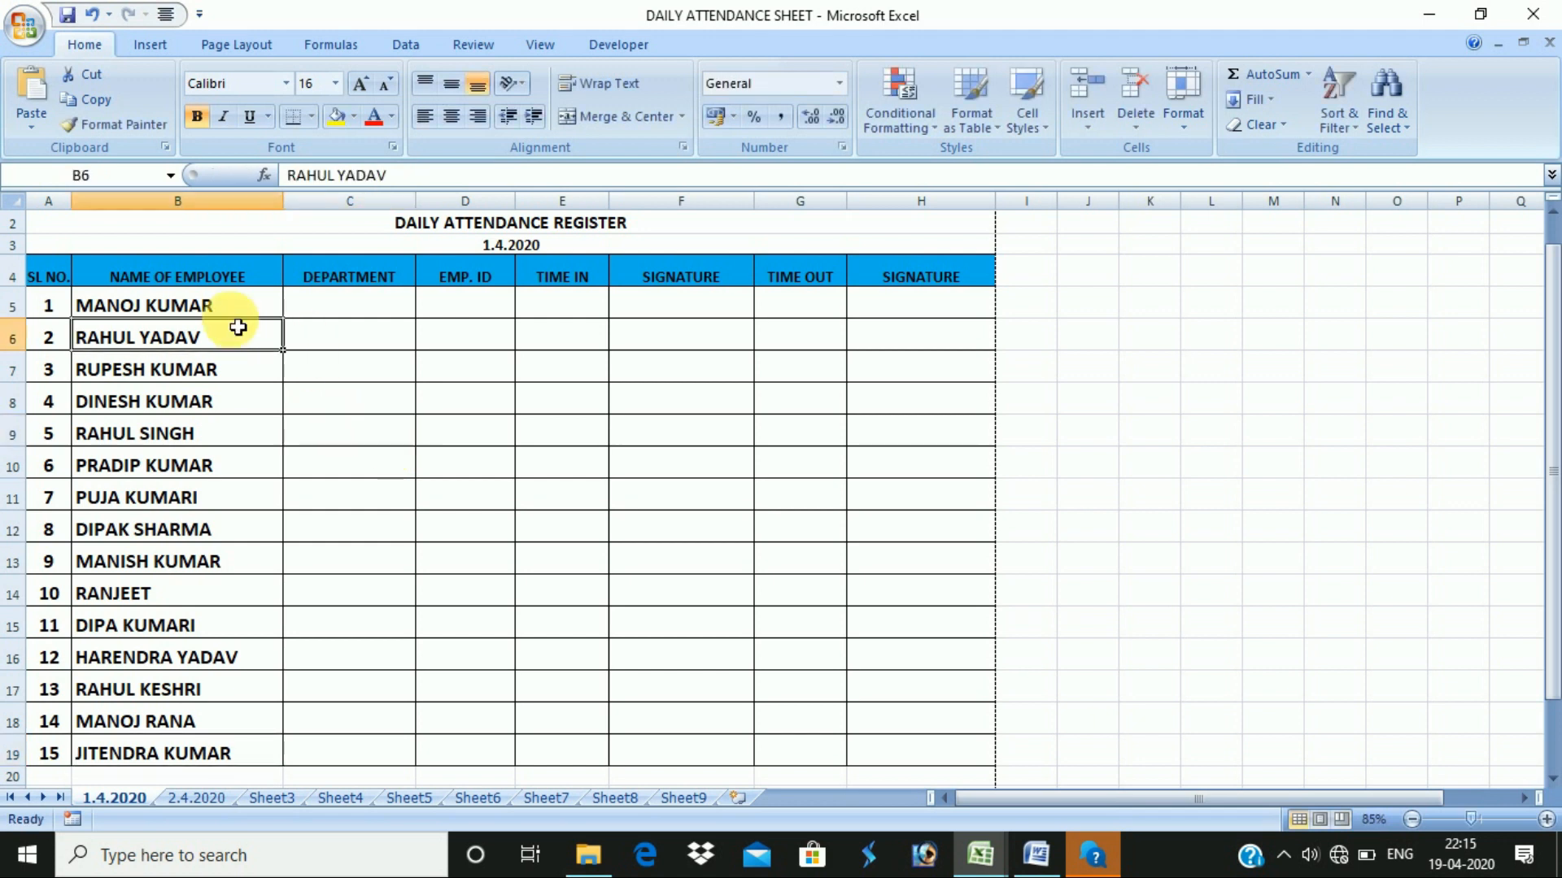
{"action": "left_click", "coordinate": [361, 313]}
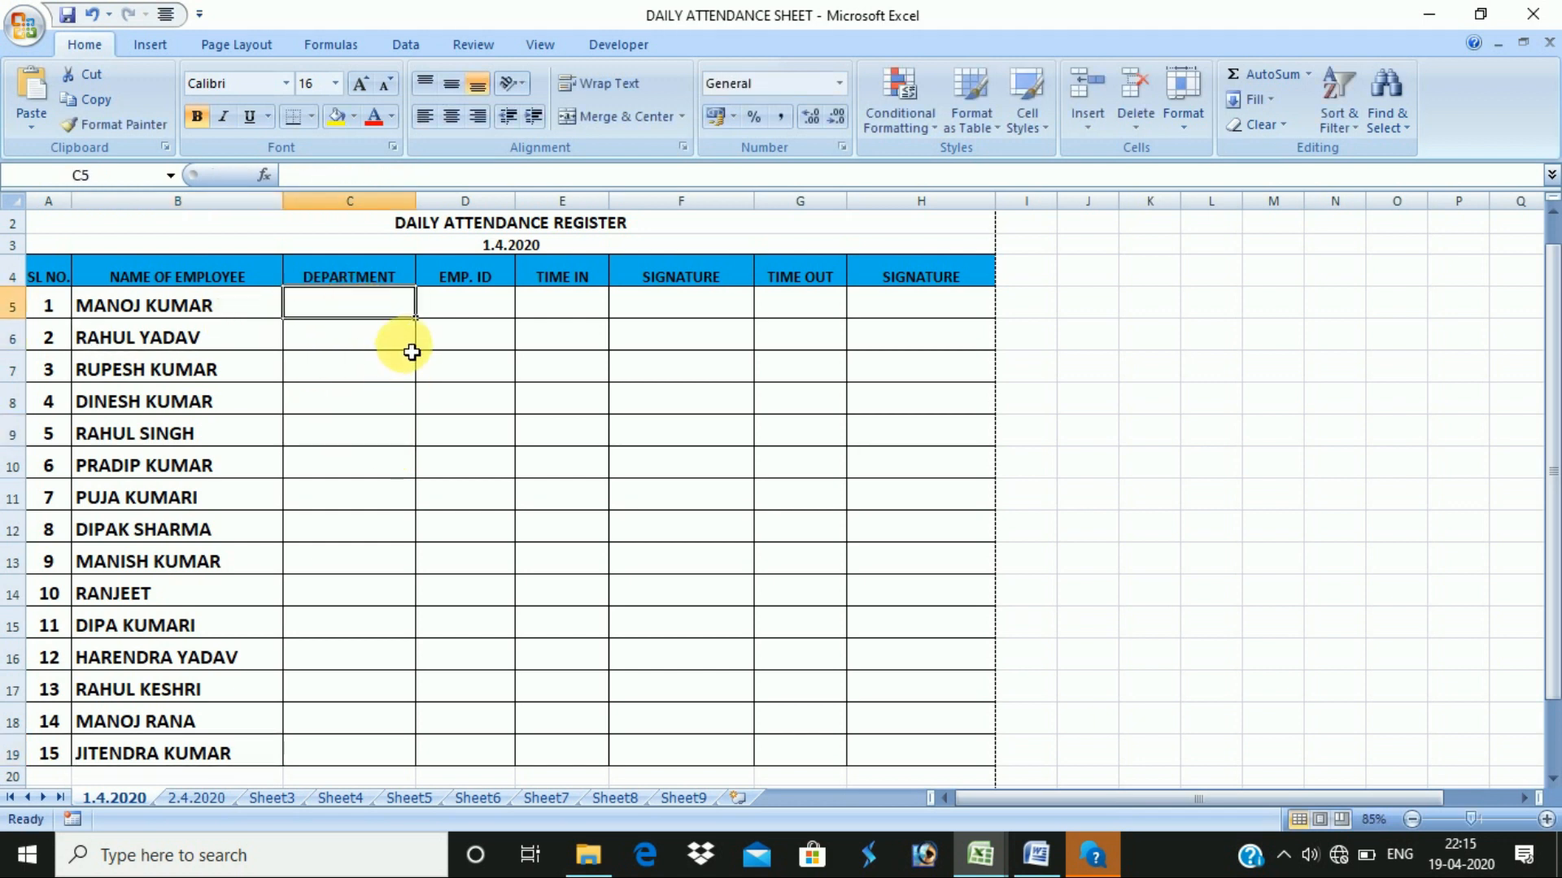
{"action": "left_click", "coordinate": [368, 337]}
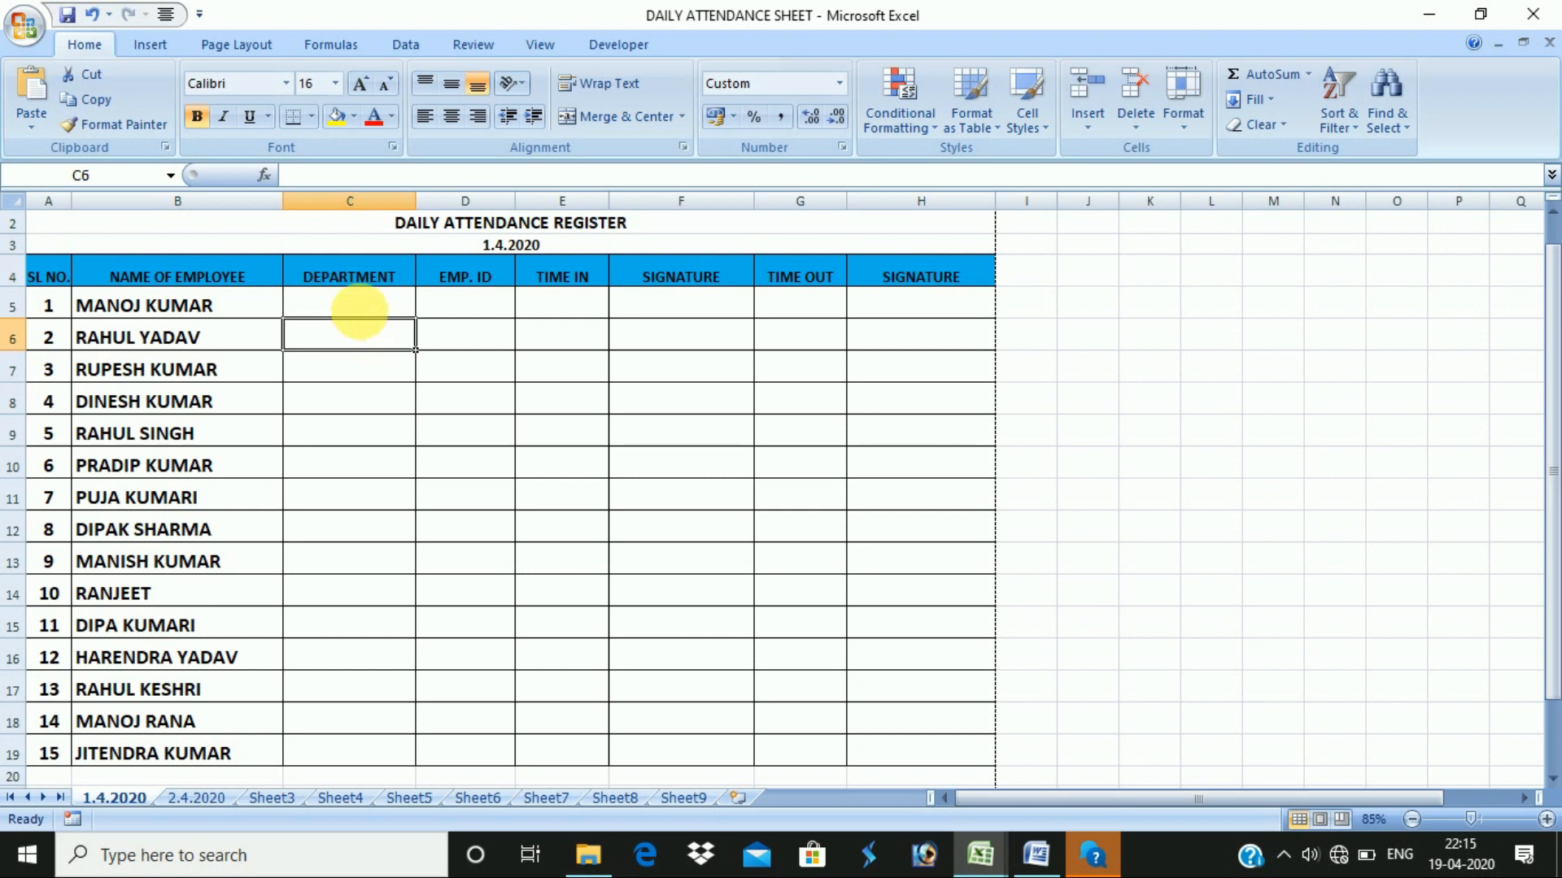
{"action": "left_click", "coordinate": [366, 306]}
{"action": "left_click", "coordinate": [368, 340]}
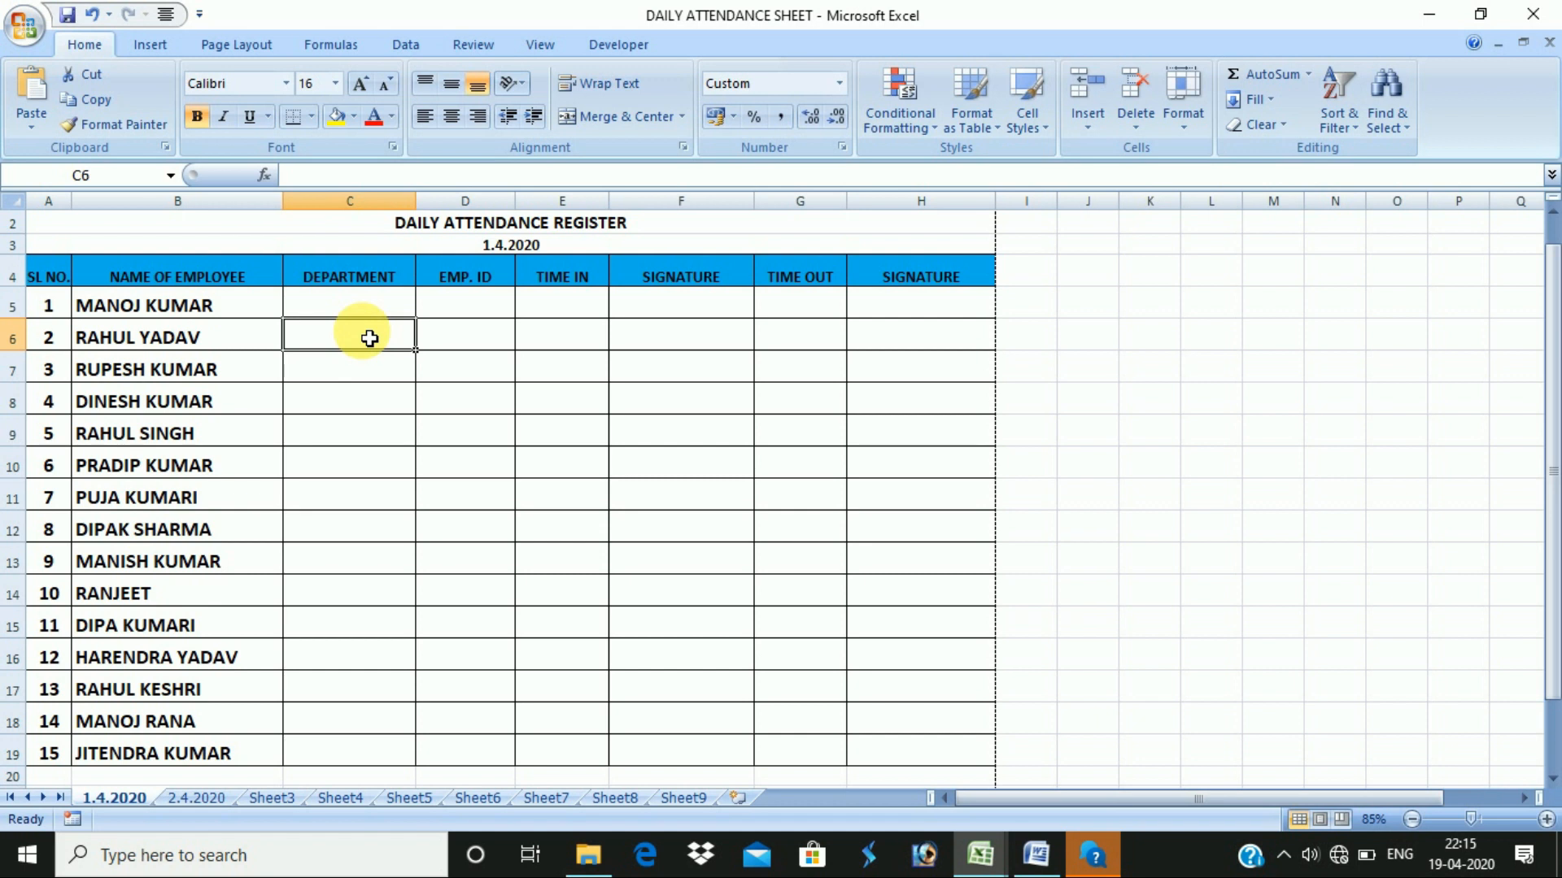
{"action": "left_click", "coordinate": [370, 314]}
{"action": "type", "text": "SA"}
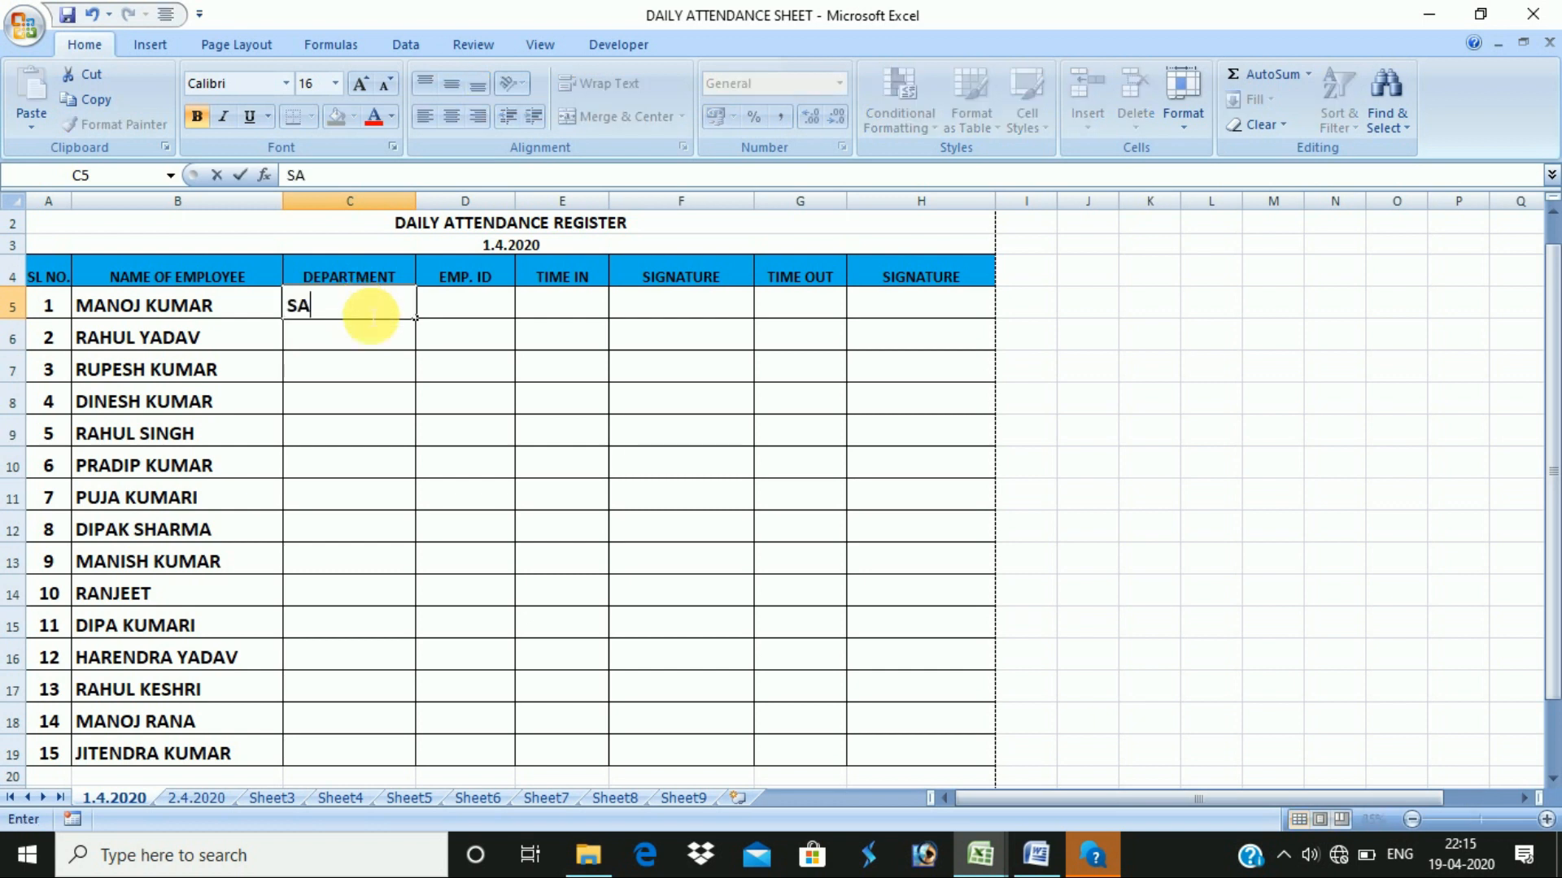
{"action": "type", "text": "LES"}
- Enter departments SALE, ACCOUNTS, MANAGEMENT, SALE and MANAGEMENT for the first employees
{"action": "key", "text": "BackSpace"}
{"action": "key", "text": "Return"}
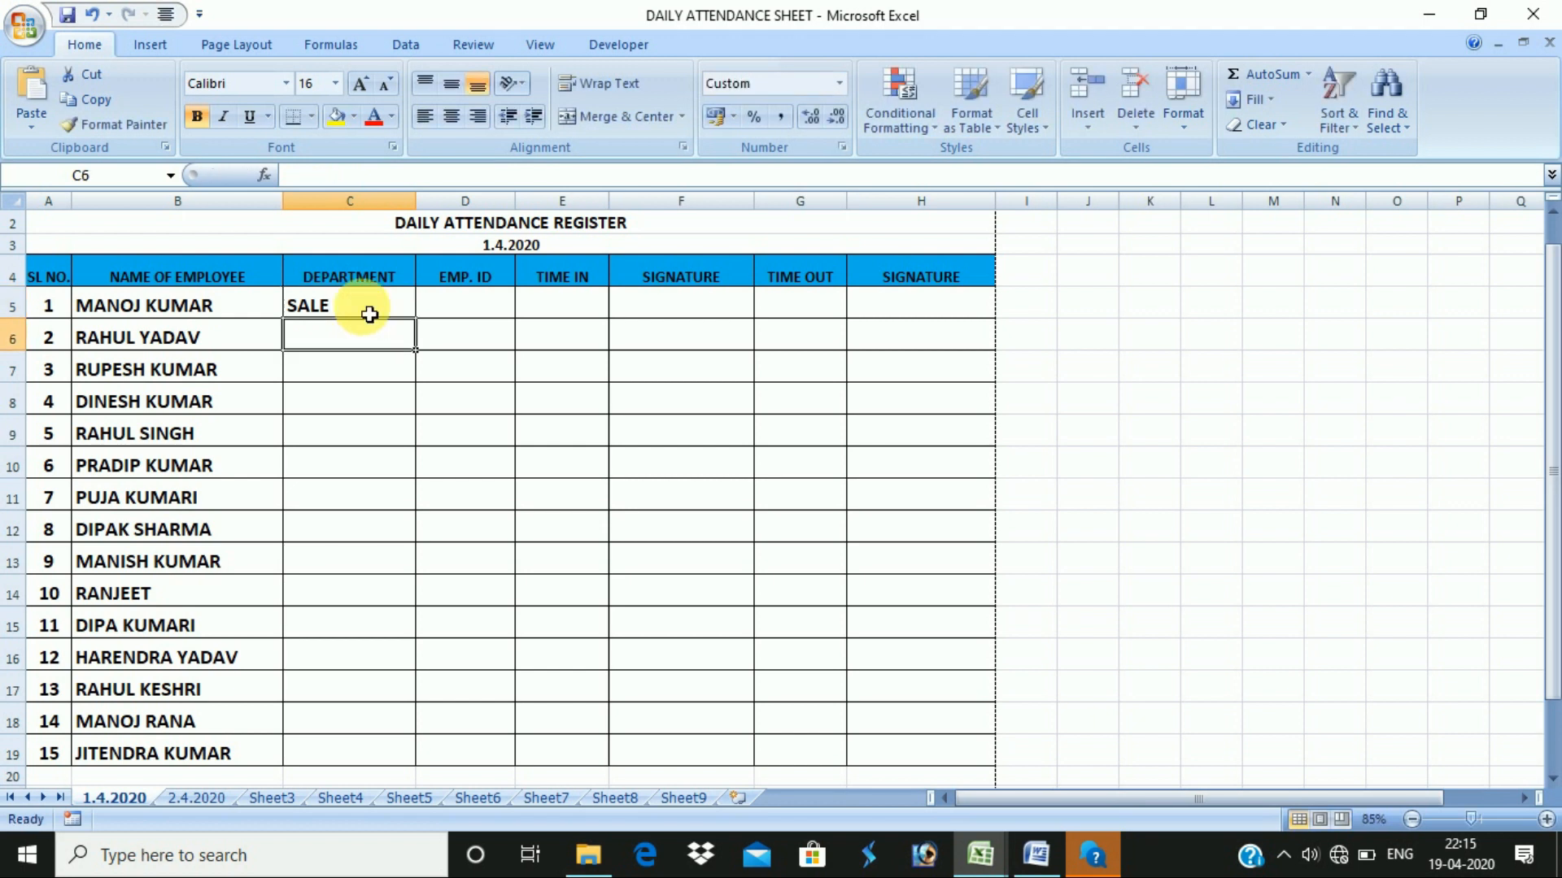
{"action": "type", "text": "AC"}
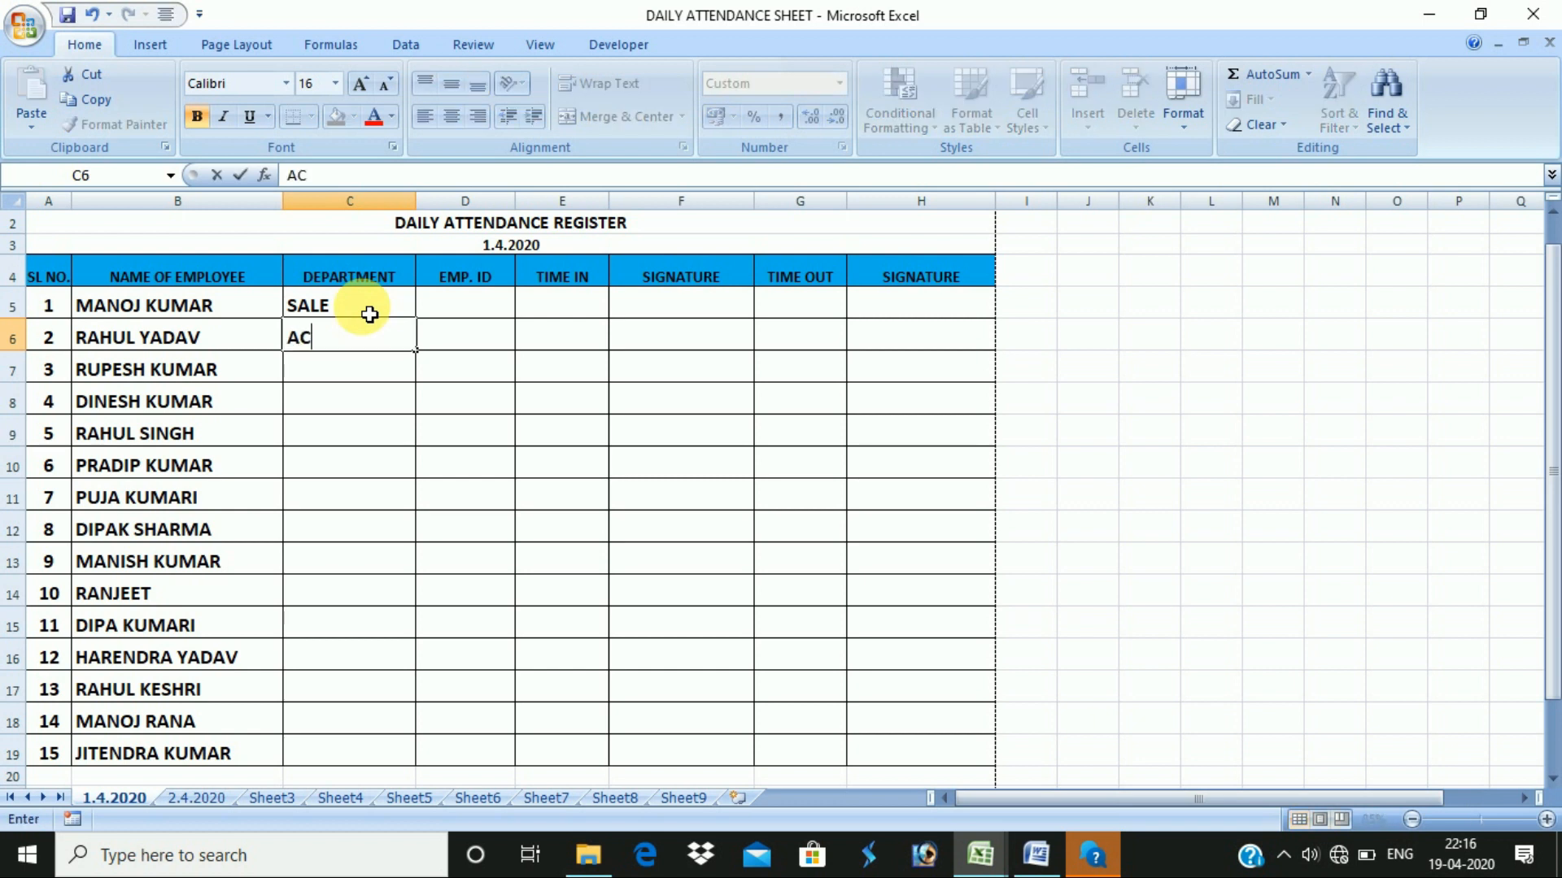
{"action": "type", "text": "COUNTS"}
{"action": "key", "text": "Return"}
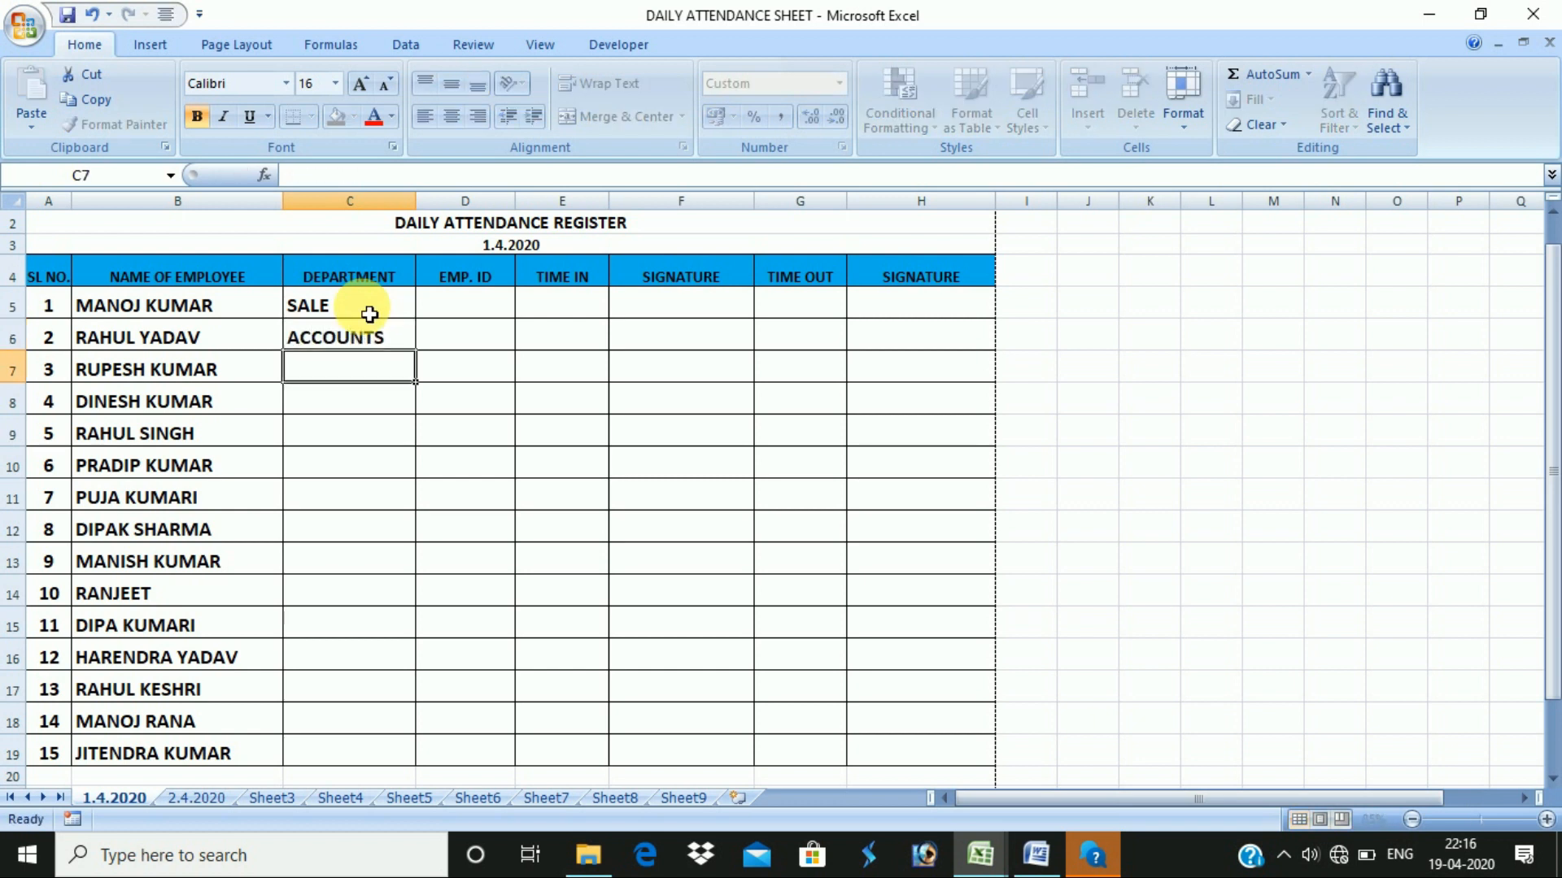
{"action": "type", "text": "MANA"}
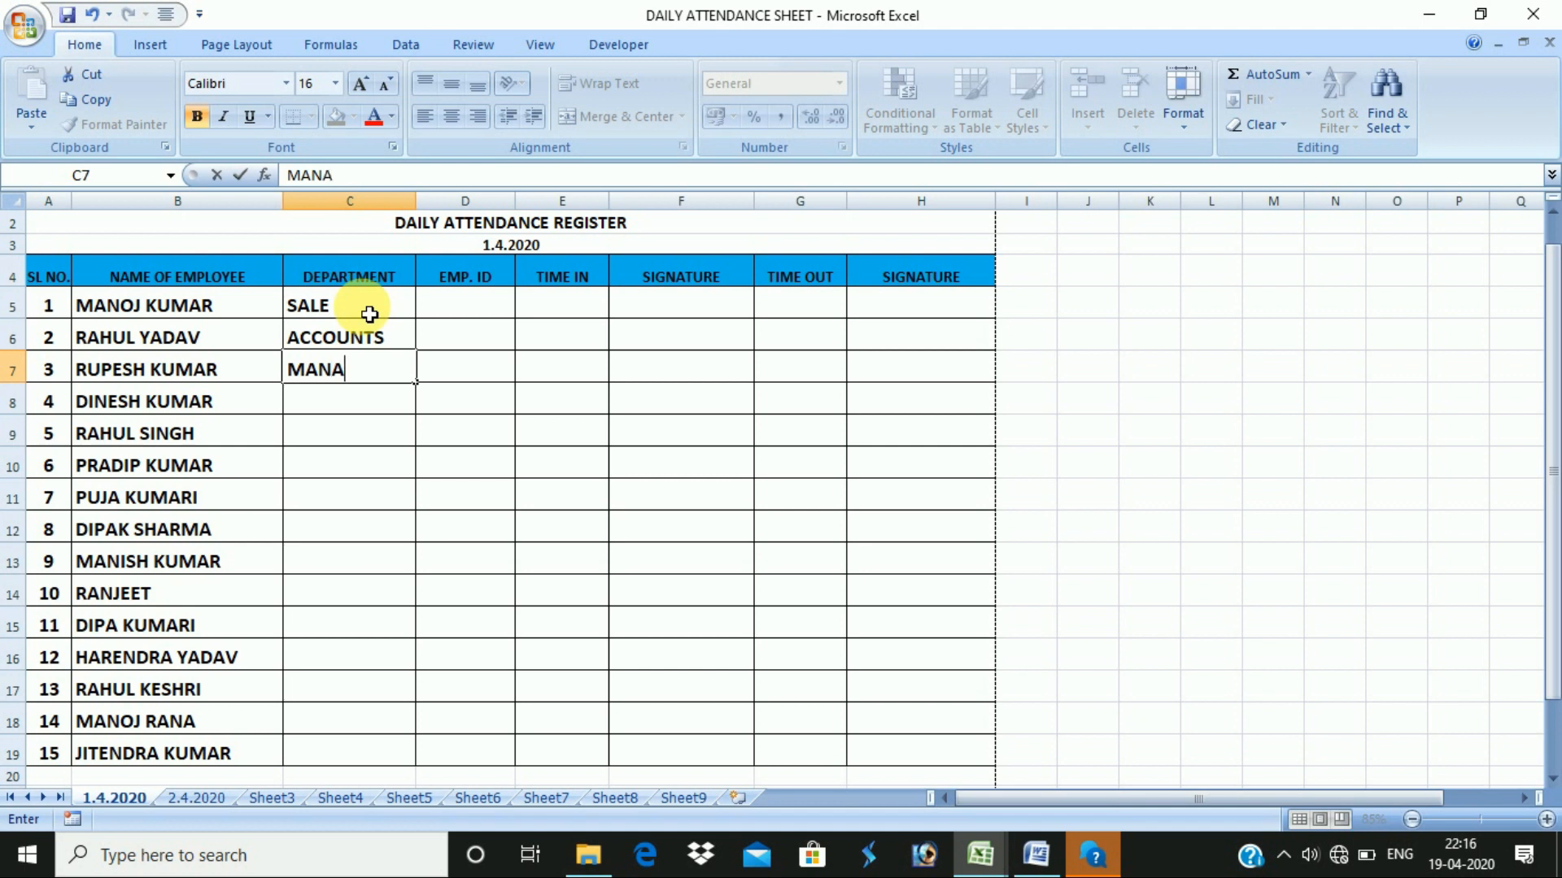
{"action": "type", "text": "GEMENT"}
{"action": "key", "text": "Return"}
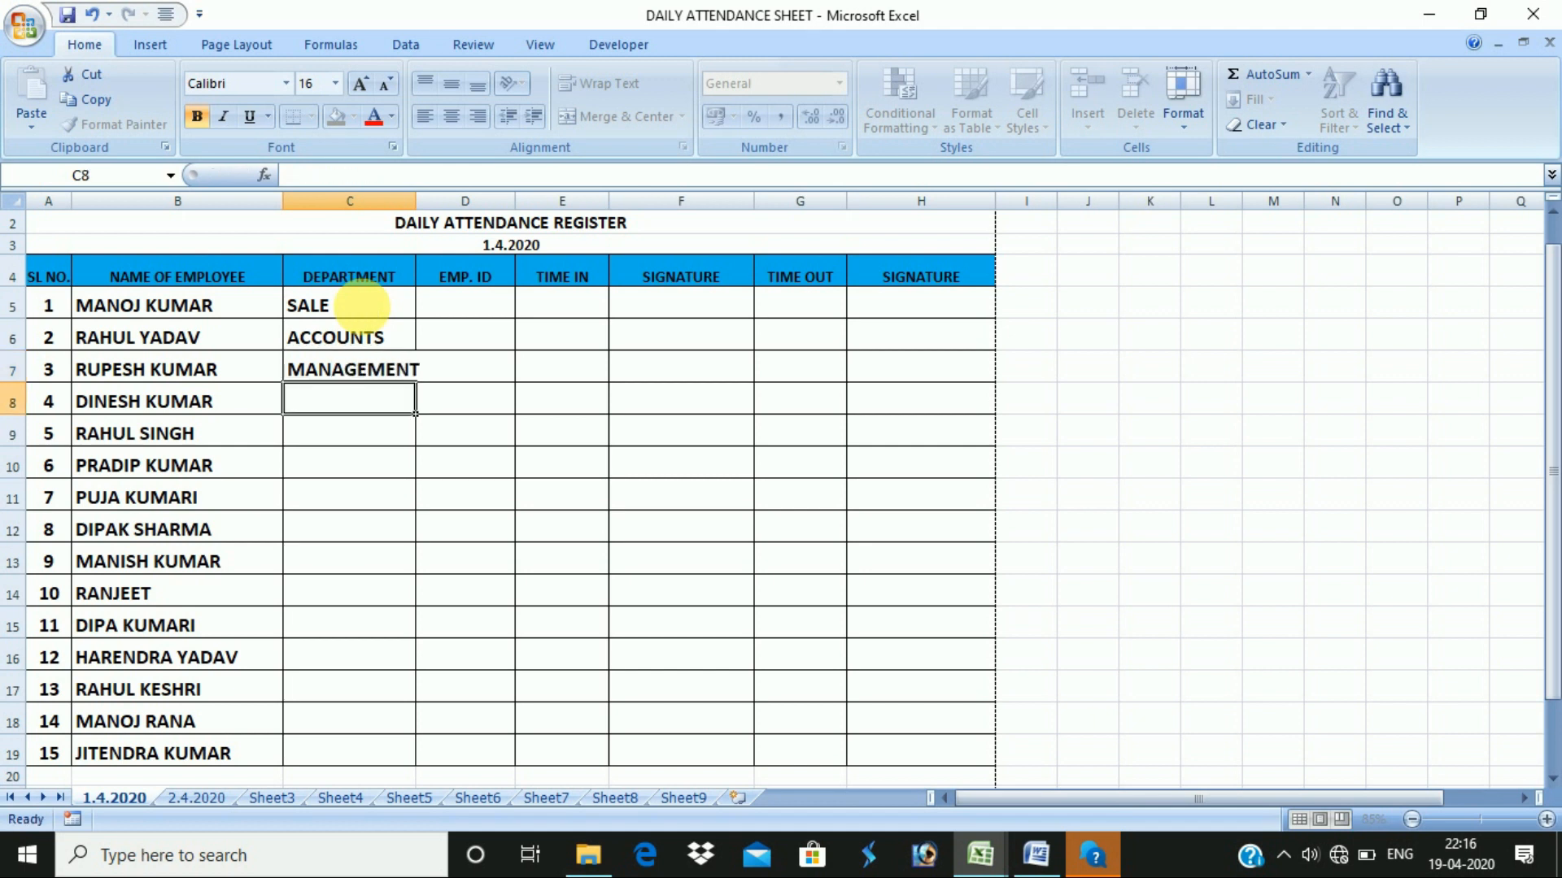
{"action": "type", "text": "SALE"}
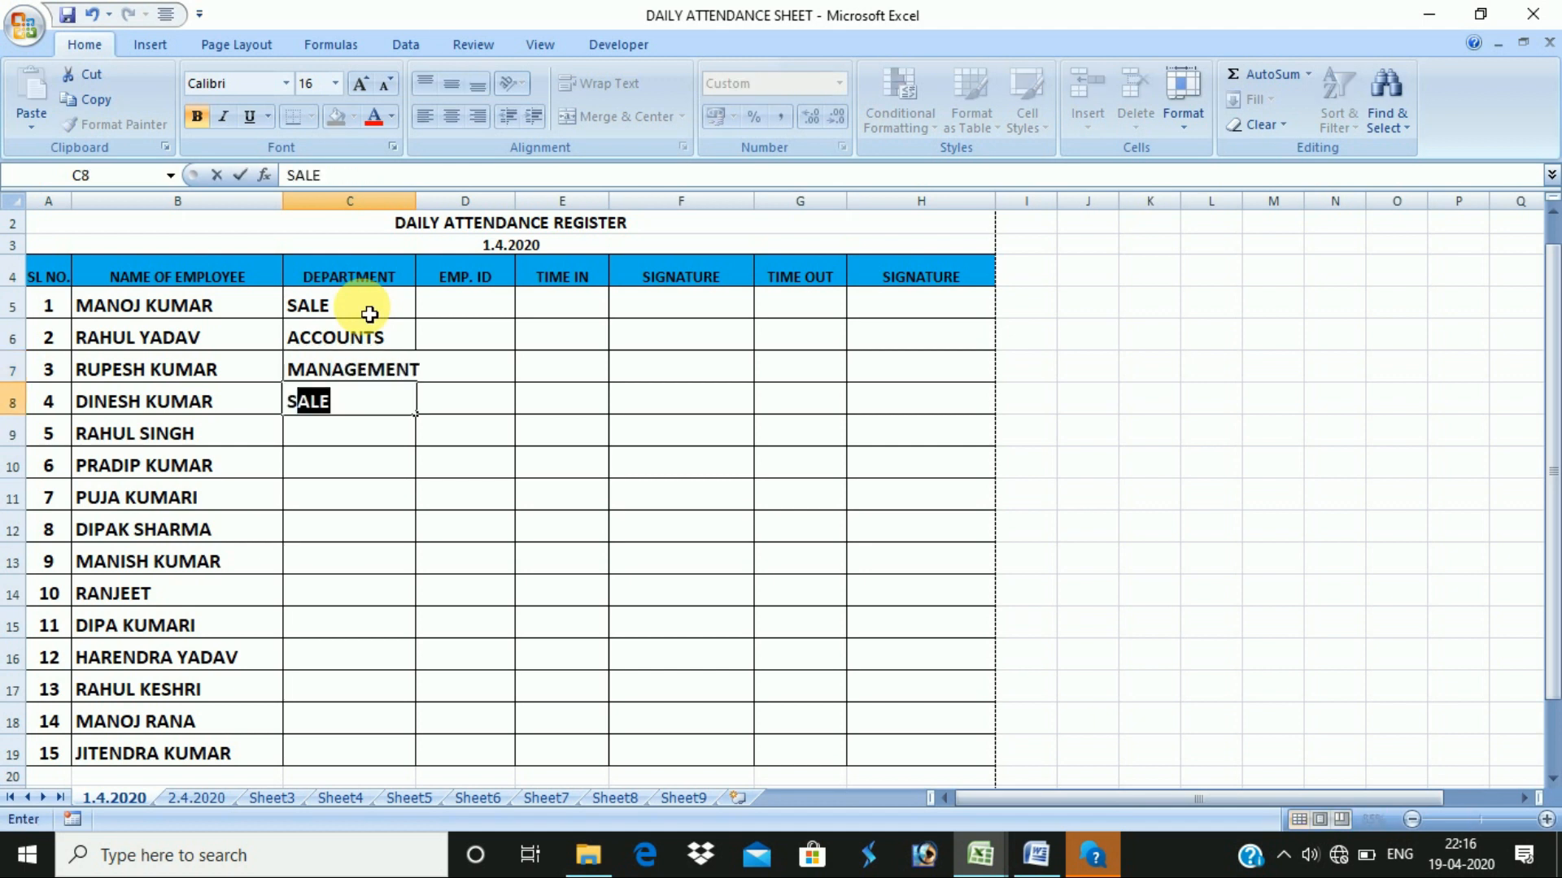
{"action": "key", "text": "Return"}
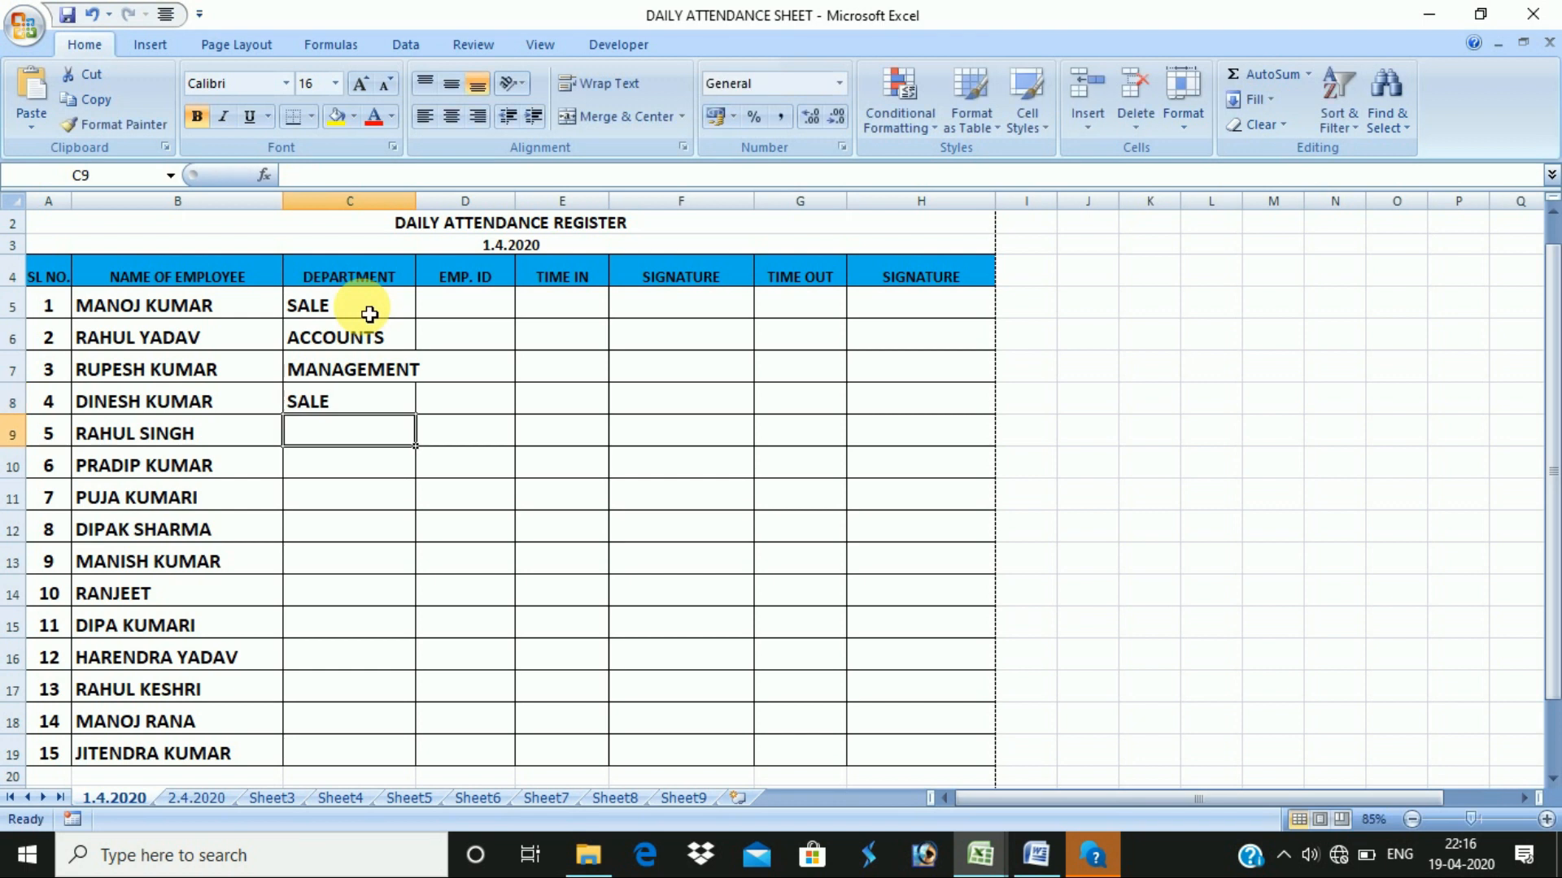
{"action": "type", "text": "SUPERVISRO"}
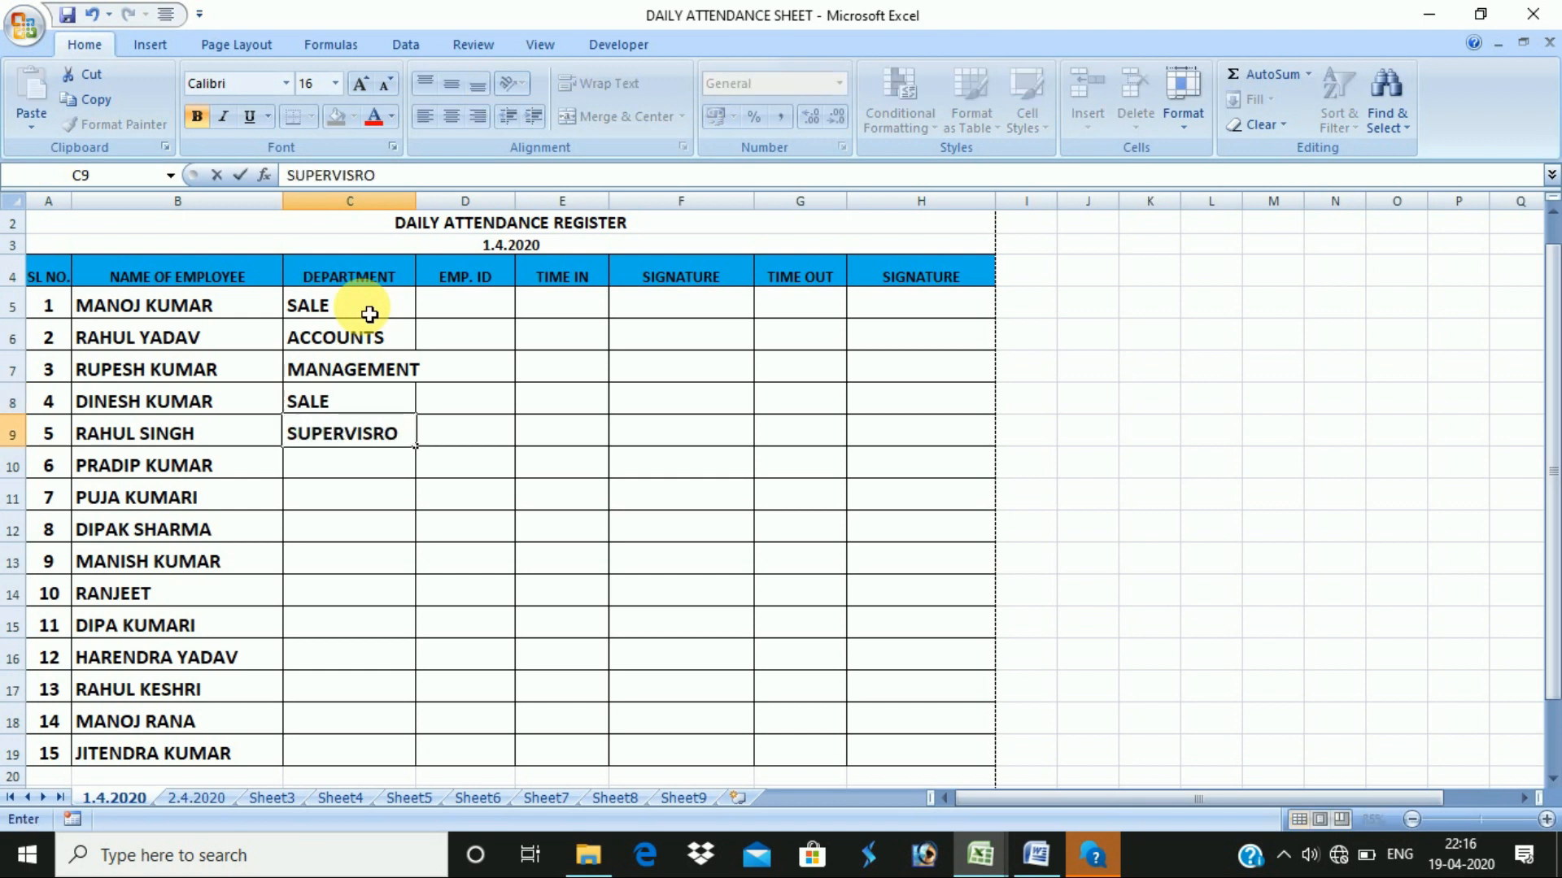
{"action": "key", "text": "ctrl+Return"}
{"action": "type", "text": "MA"}
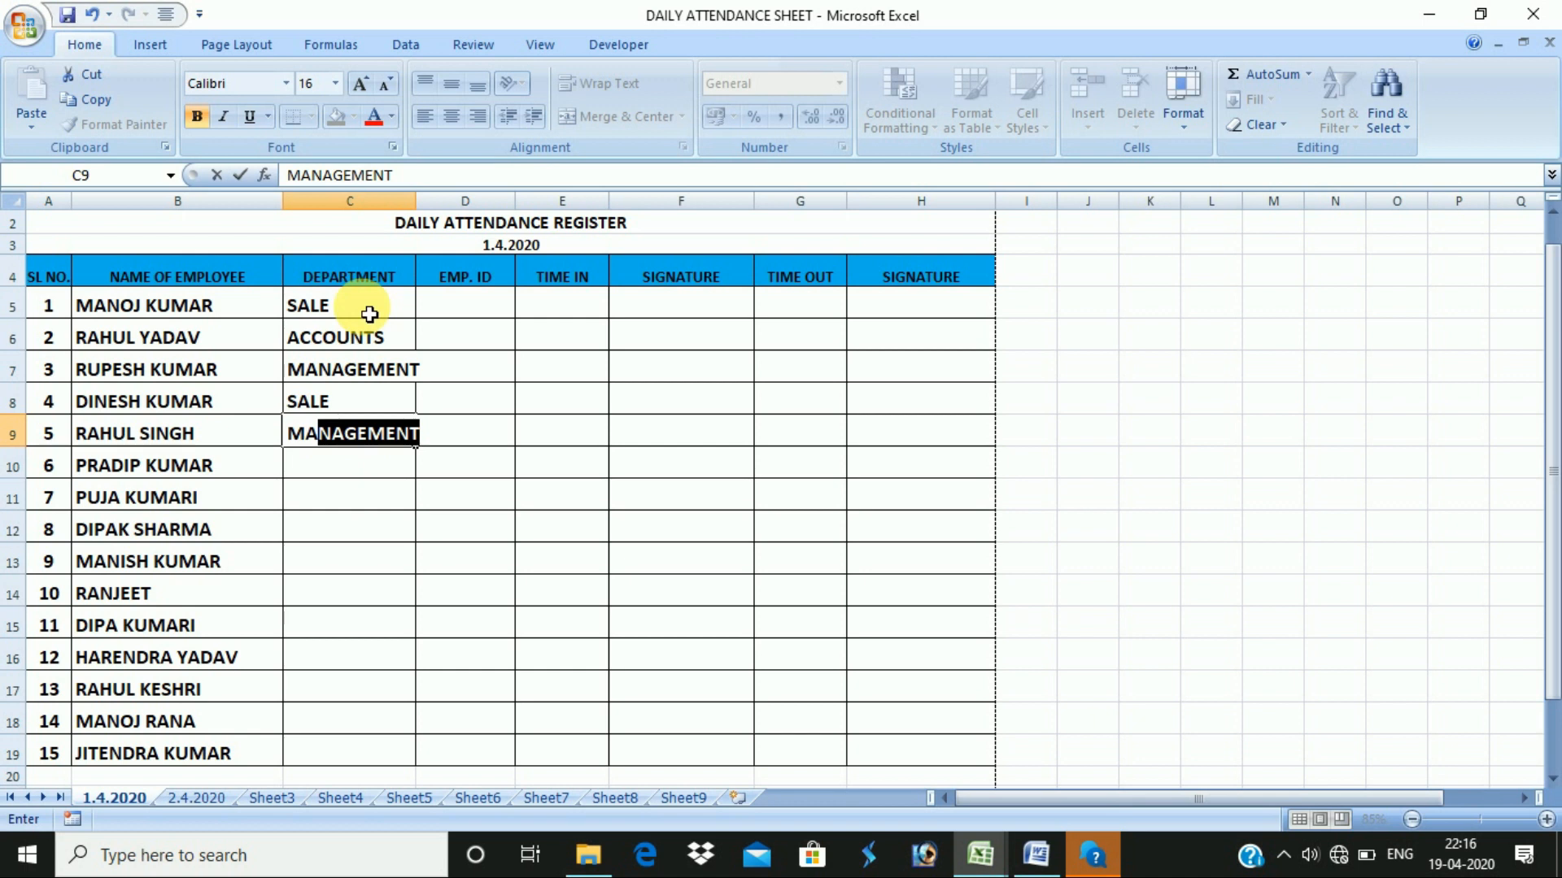
{"action": "type", "text": "\\"}
{"action": "key", "text": "BackSpace"}
{"action": "type", "text": "A"}
{"action": "key", "text": "Return"}
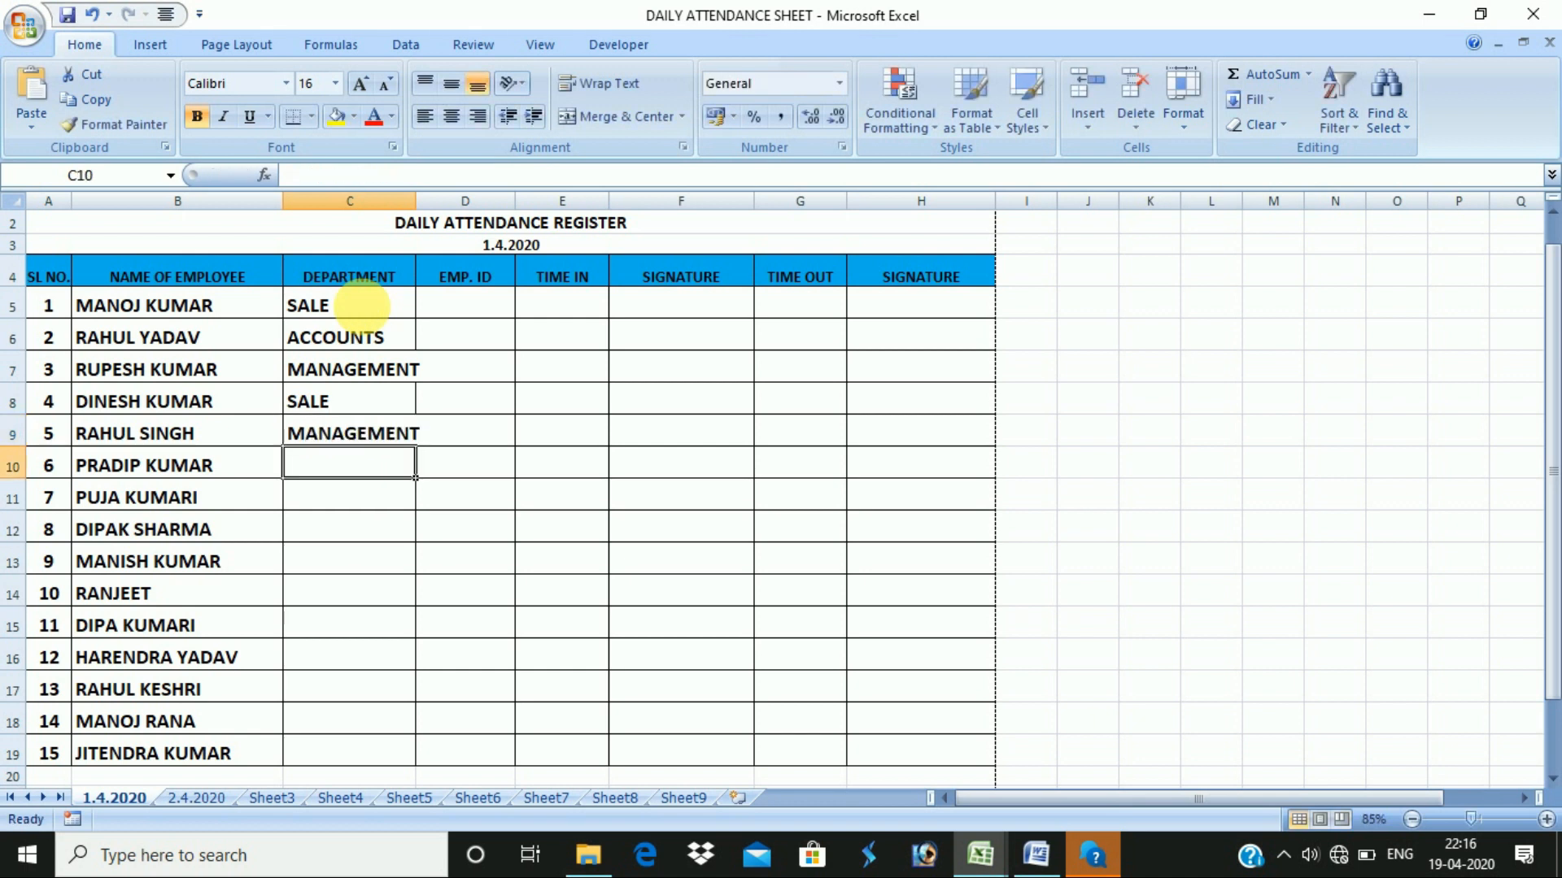
- Enter SALES, ACCOUNTS, ACCOUNTS and SALES for the next employees, then widen column C
{"action": "type", "text": "SALES"}
{"action": "key", "text": "Return"}
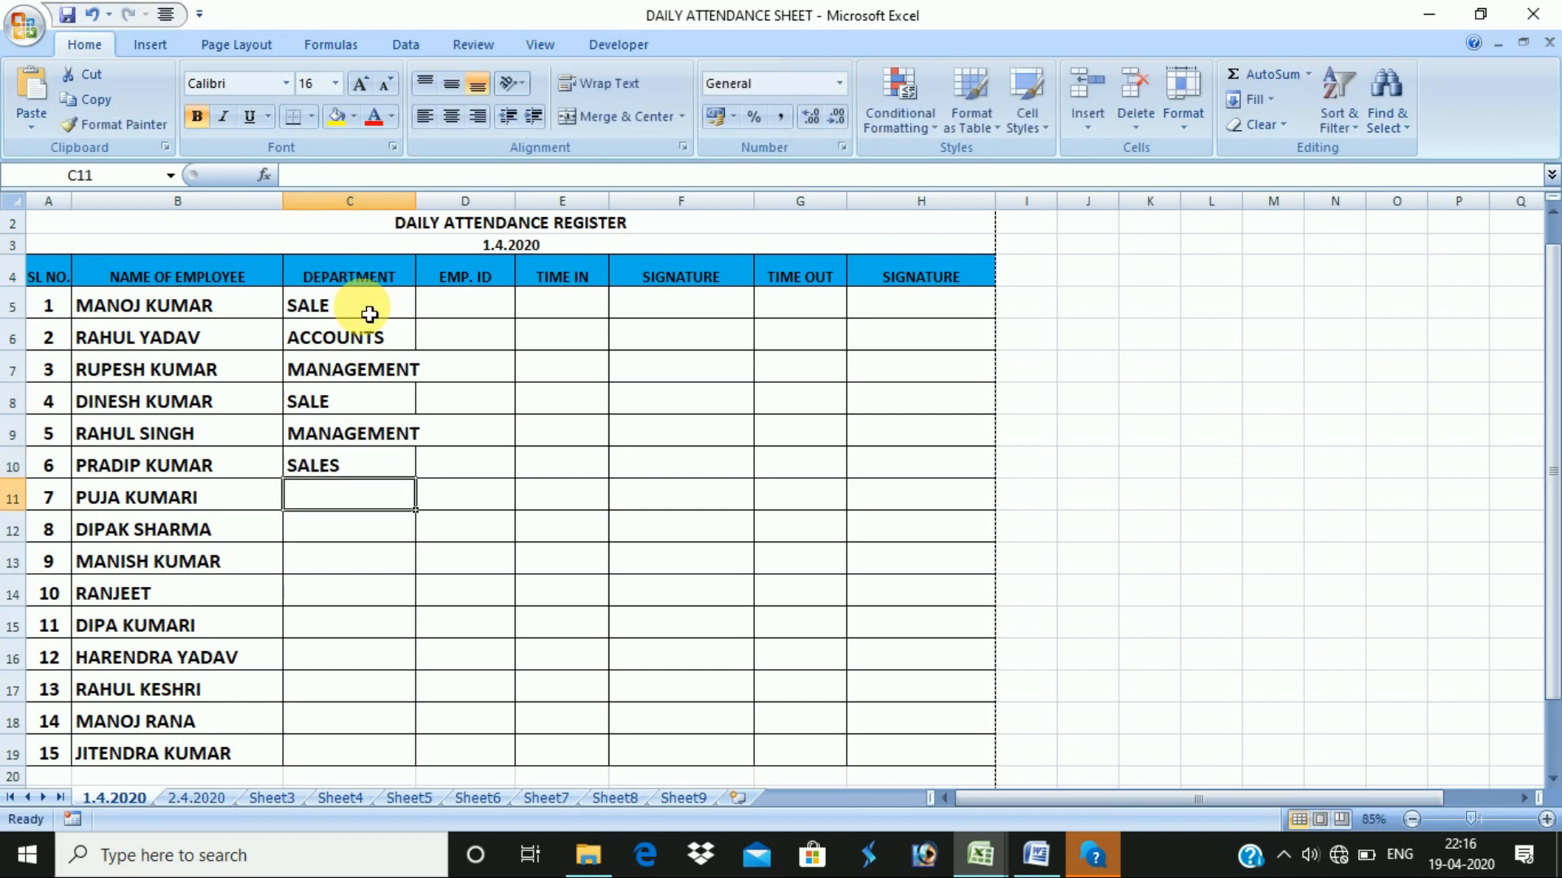
{"action": "type", "text": "AC"}
{"action": "key", "text": "Return"}
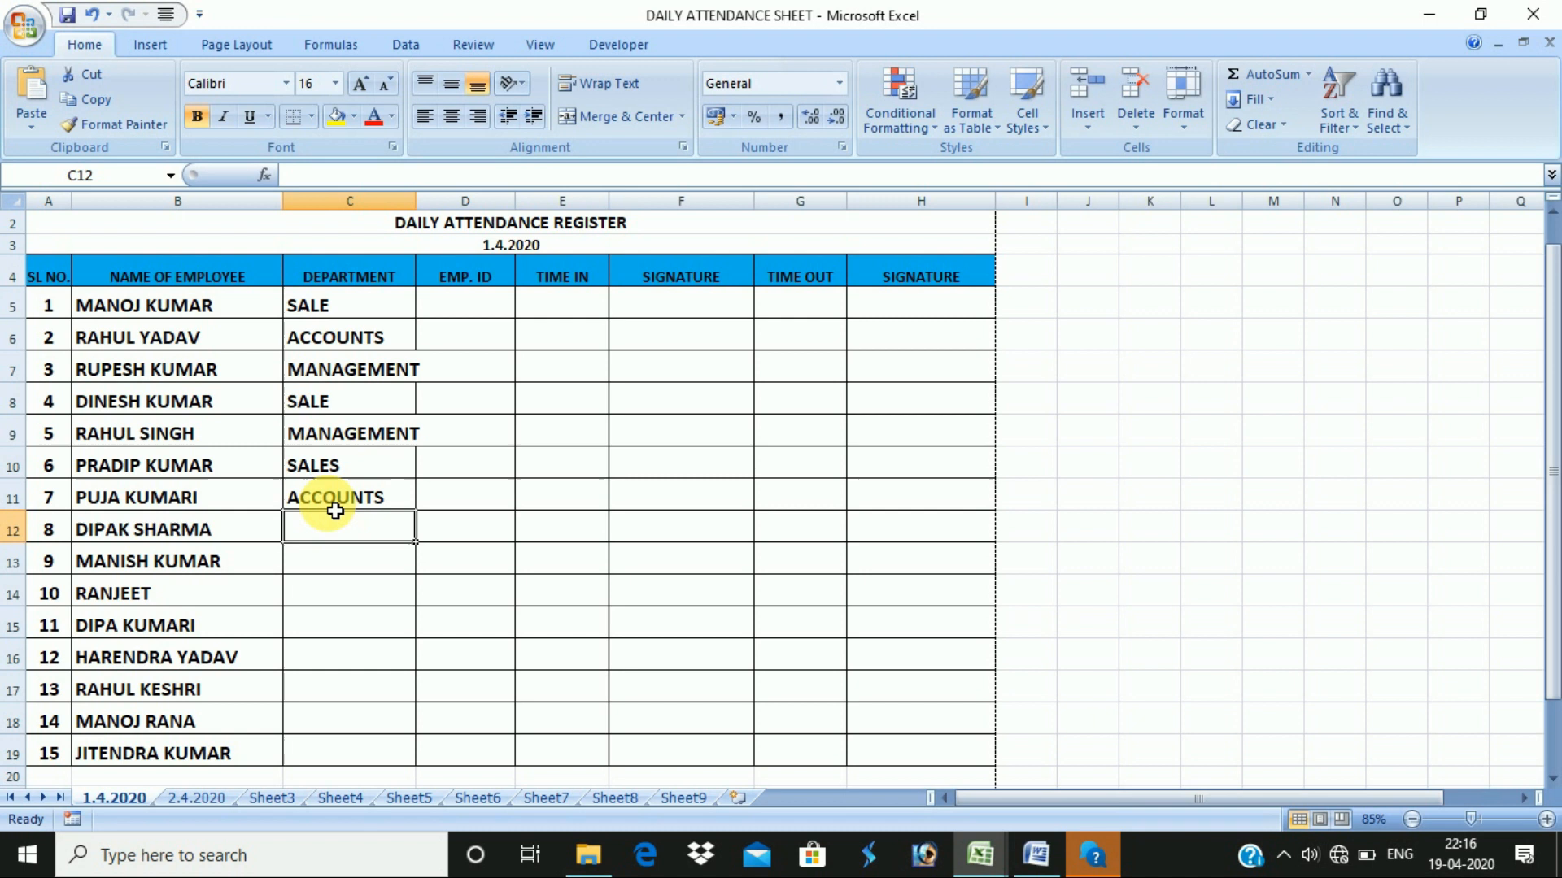
{"action": "type", "text": "AC"}
{"action": "key", "text": "Return"}
{"action": "type", "text": "SAL"}
{"action": "key", "text": "Return"}
{"action": "key", "text": "Up"}
{"action": "type", "text": "SALES"}
{"action": "key", "text": "Return"}
{"action": "type", "text": "SALE"}
{"action": "type", "text": "S"}
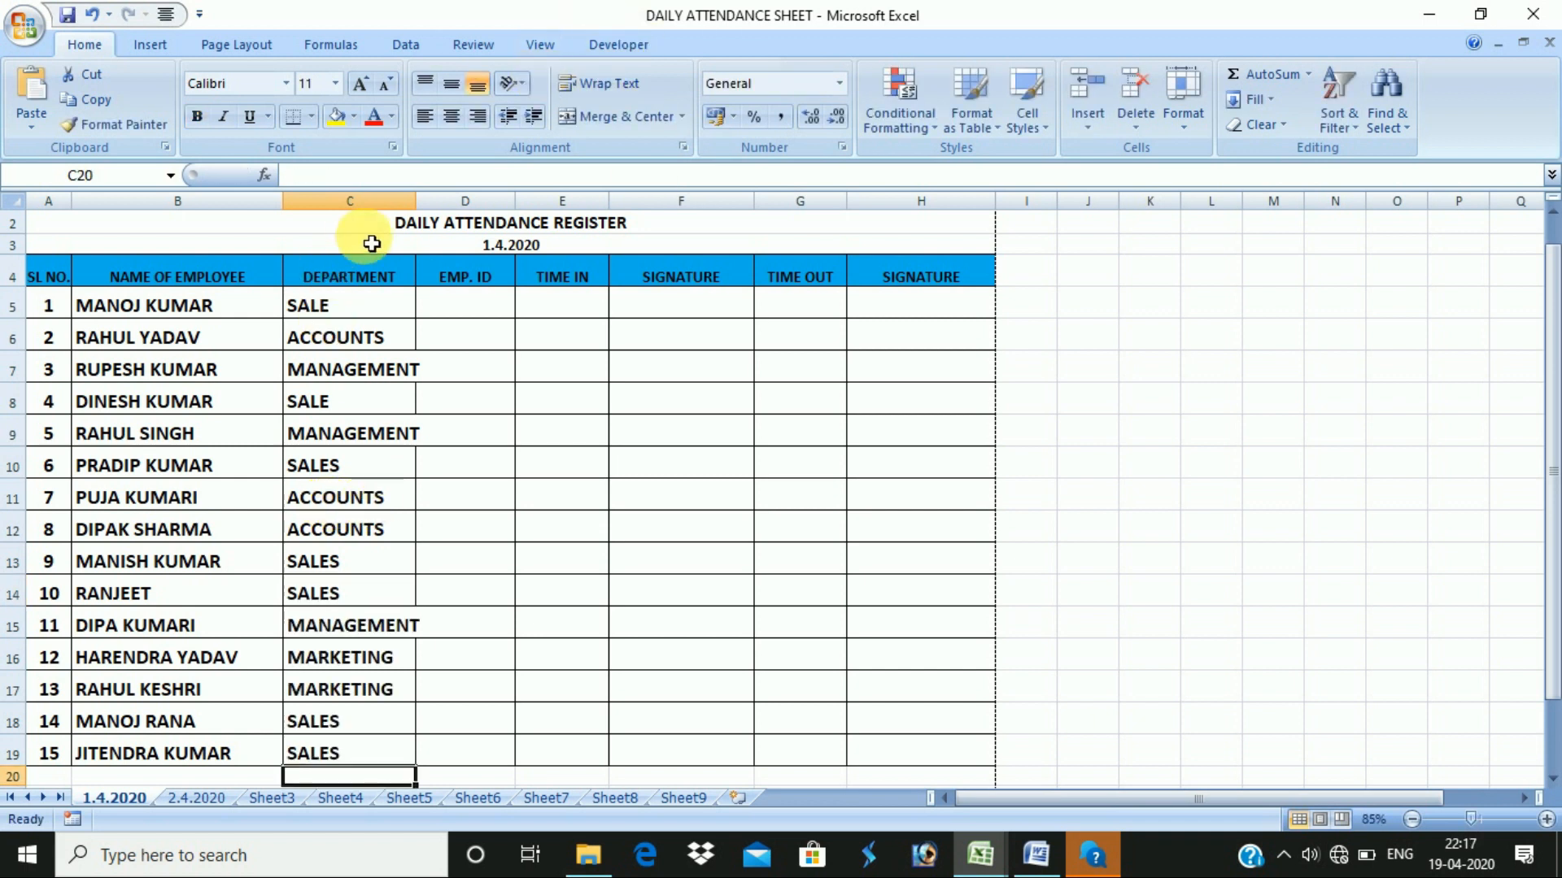
{"action": "left_click_drag", "start_coordinate": [417, 199], "coordinate": [430, 199]}
- Enter 001 as the first employee ID in cell D5
{"action": "left_click", "coordinate": [488, 306]}
{"action": "key", "text": "Down"}
{"action": "key", "text": "Down"}
{"action": "key", "text": "Down"}
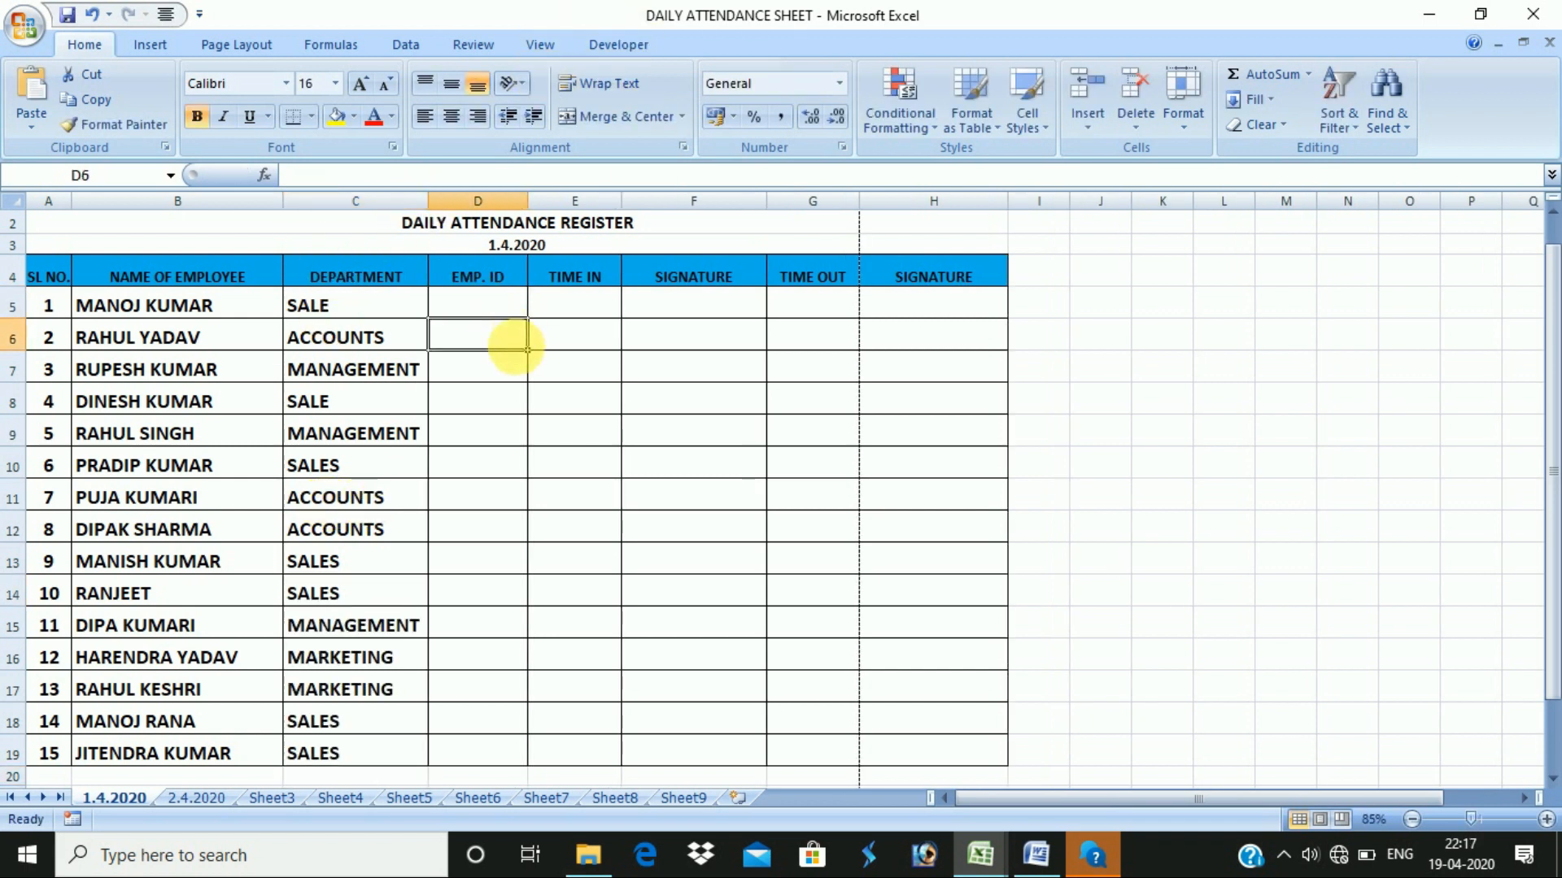
{"action": "left_click", "coordinate": [452, 306]}
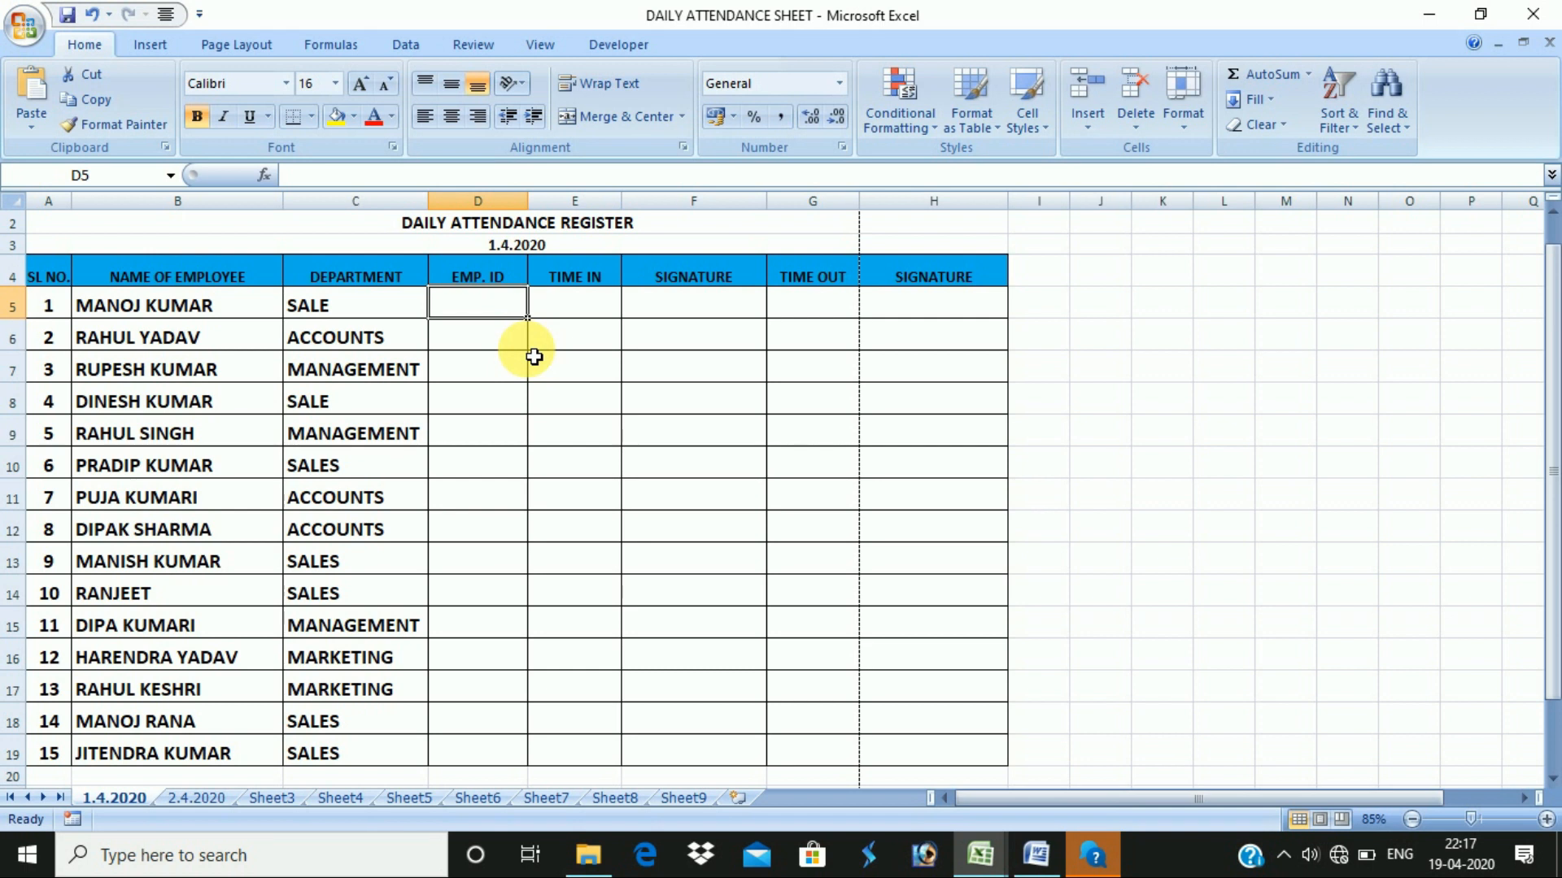
{"action": "scroll", "coordinate": [732, 380], "scroll_direction": "up", "scroll_amount": 1}
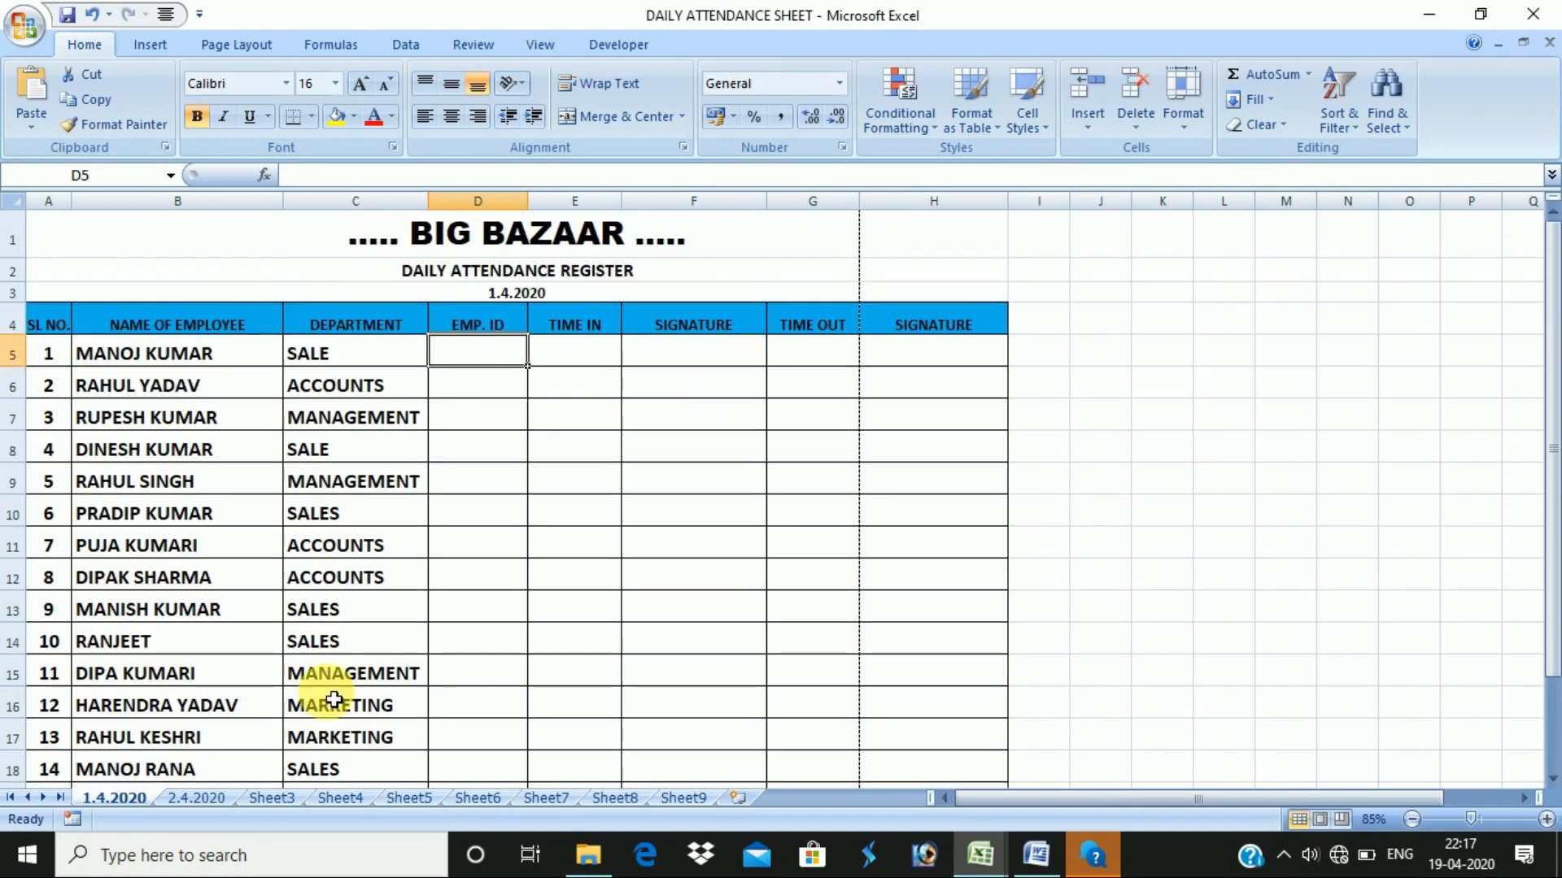
{"action": "left_click", "coordinate": [493, 392]}
{"action": "left_click", "coordinate": [501, 356]}
{"action": "left_click", "coordinate": [513, 418]}
{"action": "left_click", "coordinate": [494, 471]}
{"action": "left_click", "coordinate": [480, 356]}
{"action": "left_click", "coordinate": [495, 421]}
{"action": "left_click", "coordinate": [492, 545]}
{"action": "left_click", "coordinate": [493, 358]}
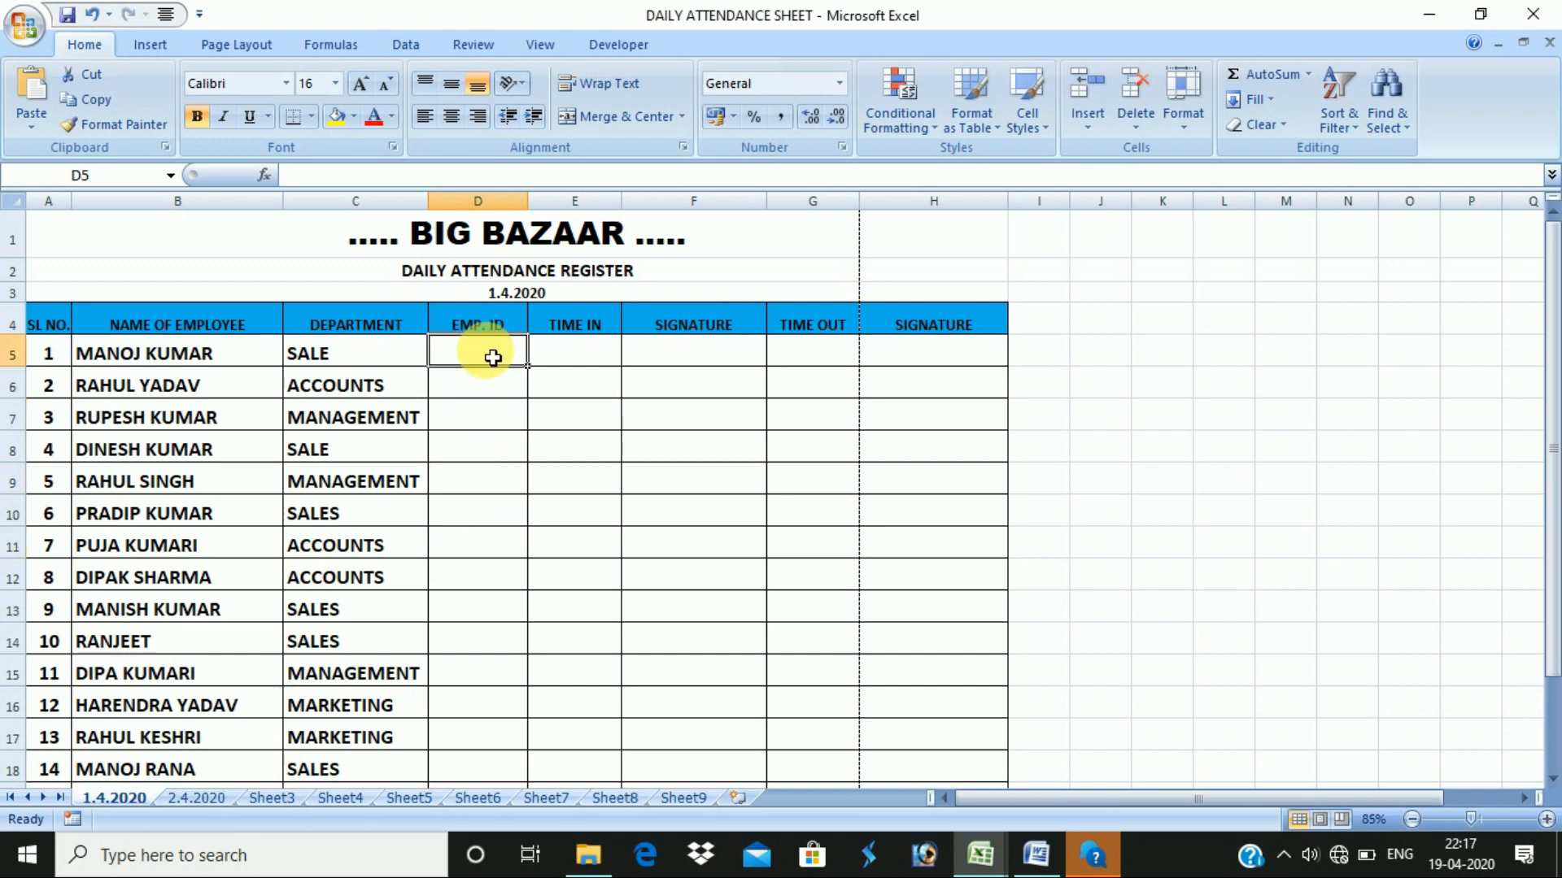
{"action": "type", "text": "001"}
{"action": "key", "text": "Return"}
{"action": "left_click", "coordinate": [521, 360]}
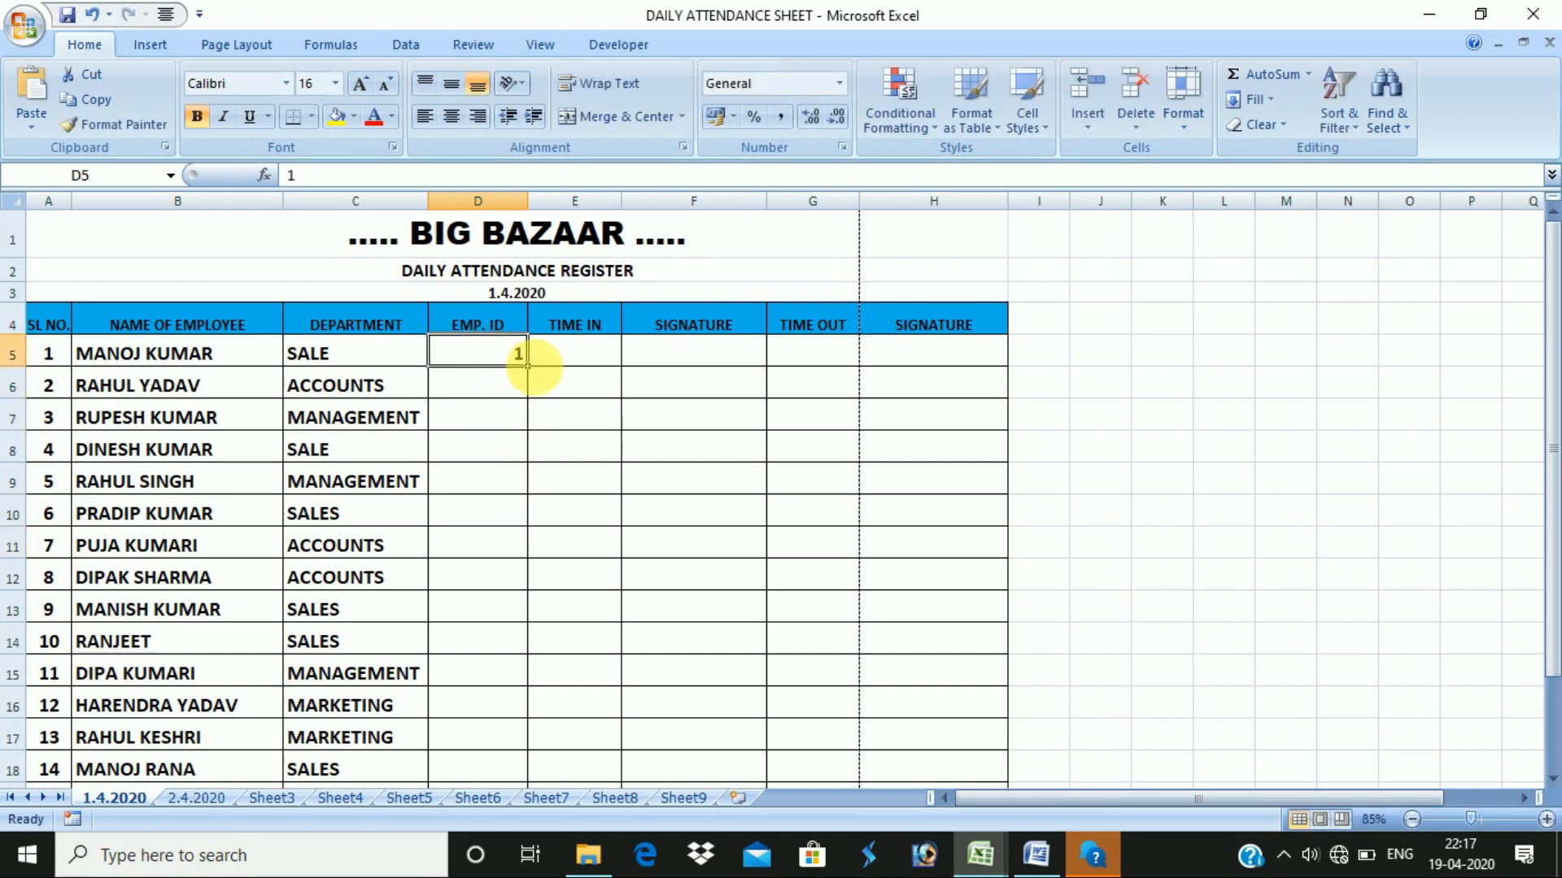
- Enter 2 in D6, fill the IDs 1–15 down to D19, and centre them
{"action": "left_click", "coordinate": [511, 387]}
{"action": "type", "text": "2"}
{"action": "key", "text": "Return"}
{"action": "left_click_drag", "start_coordinate": [464, 359], "coordinate": [548, 759]}
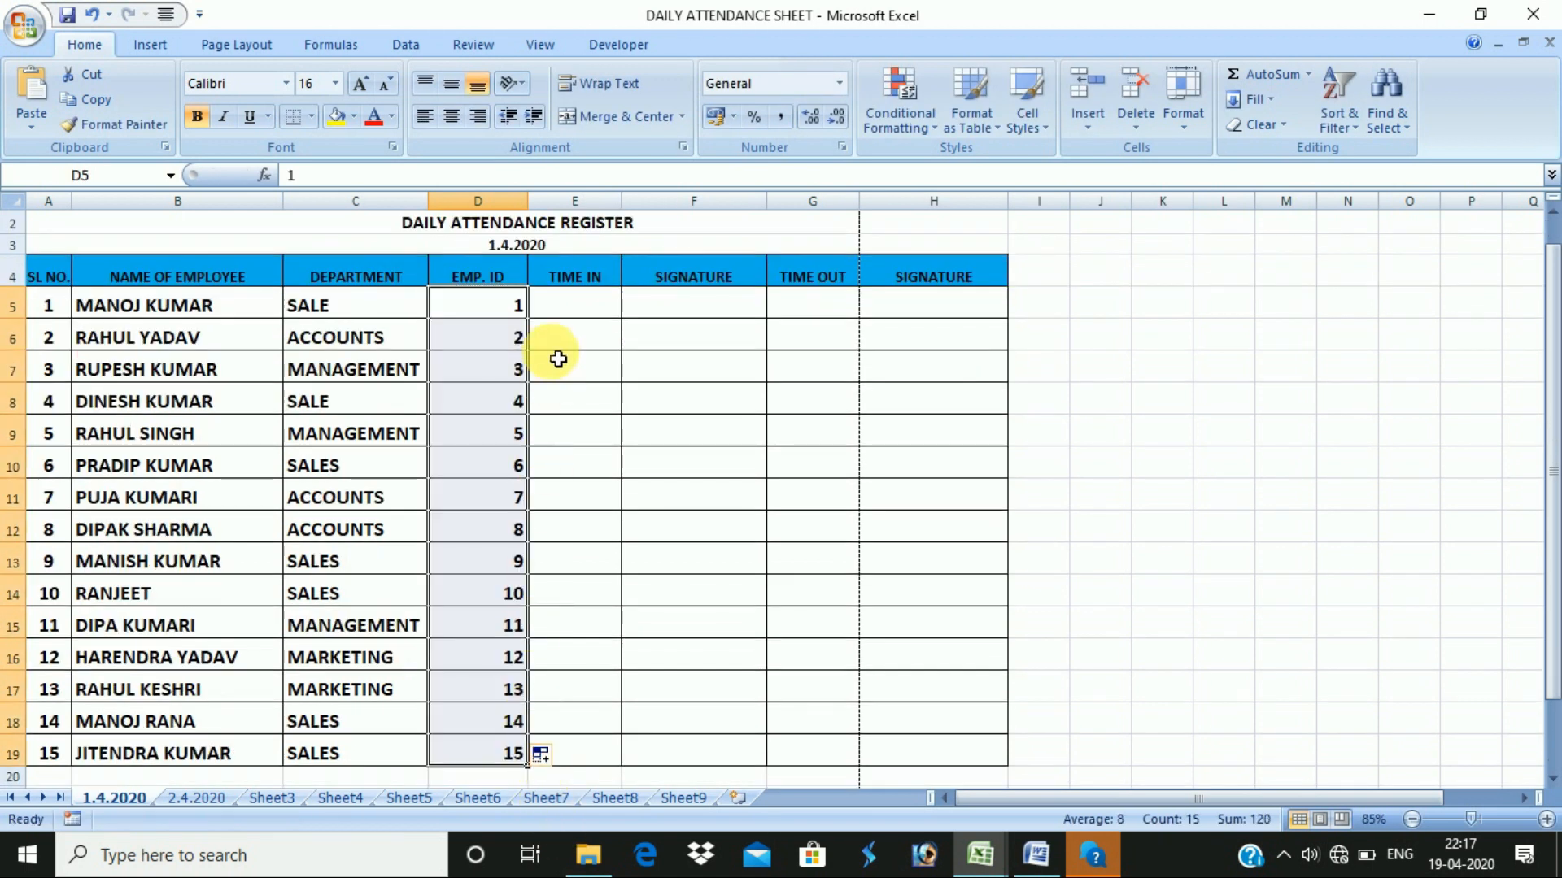
{"action": "left_click", "coordinate": [452, 116]}
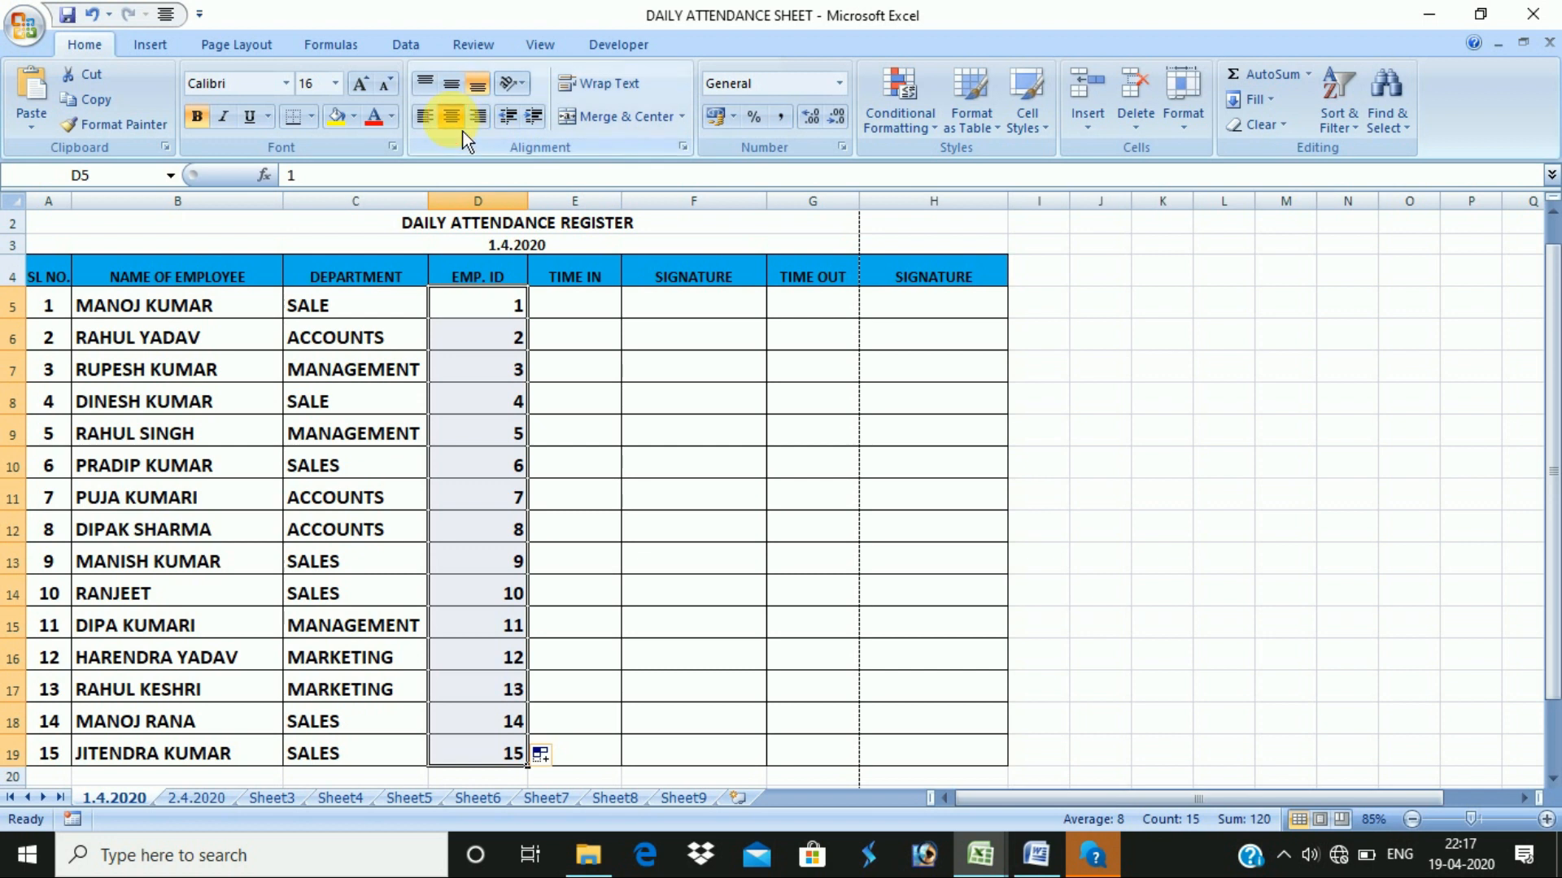
- Select cells across the TIME IN and later columns, then select the register from its title to row 9
{"action": "left_click", "coordinate": [584, 317]}
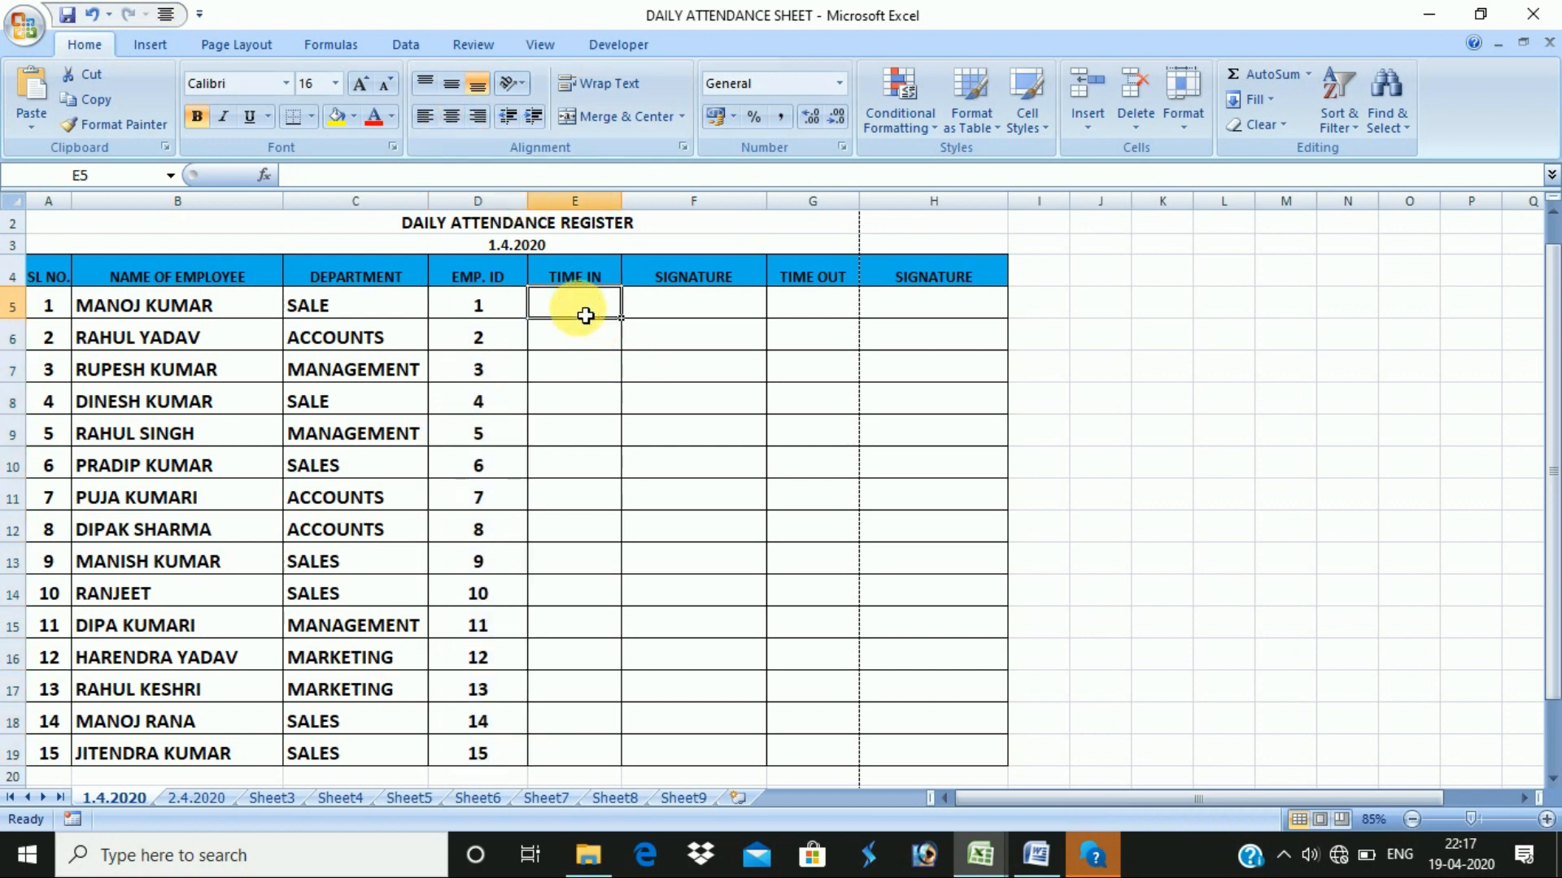
{"action": "left_click", "coordinate": [557, 371]}
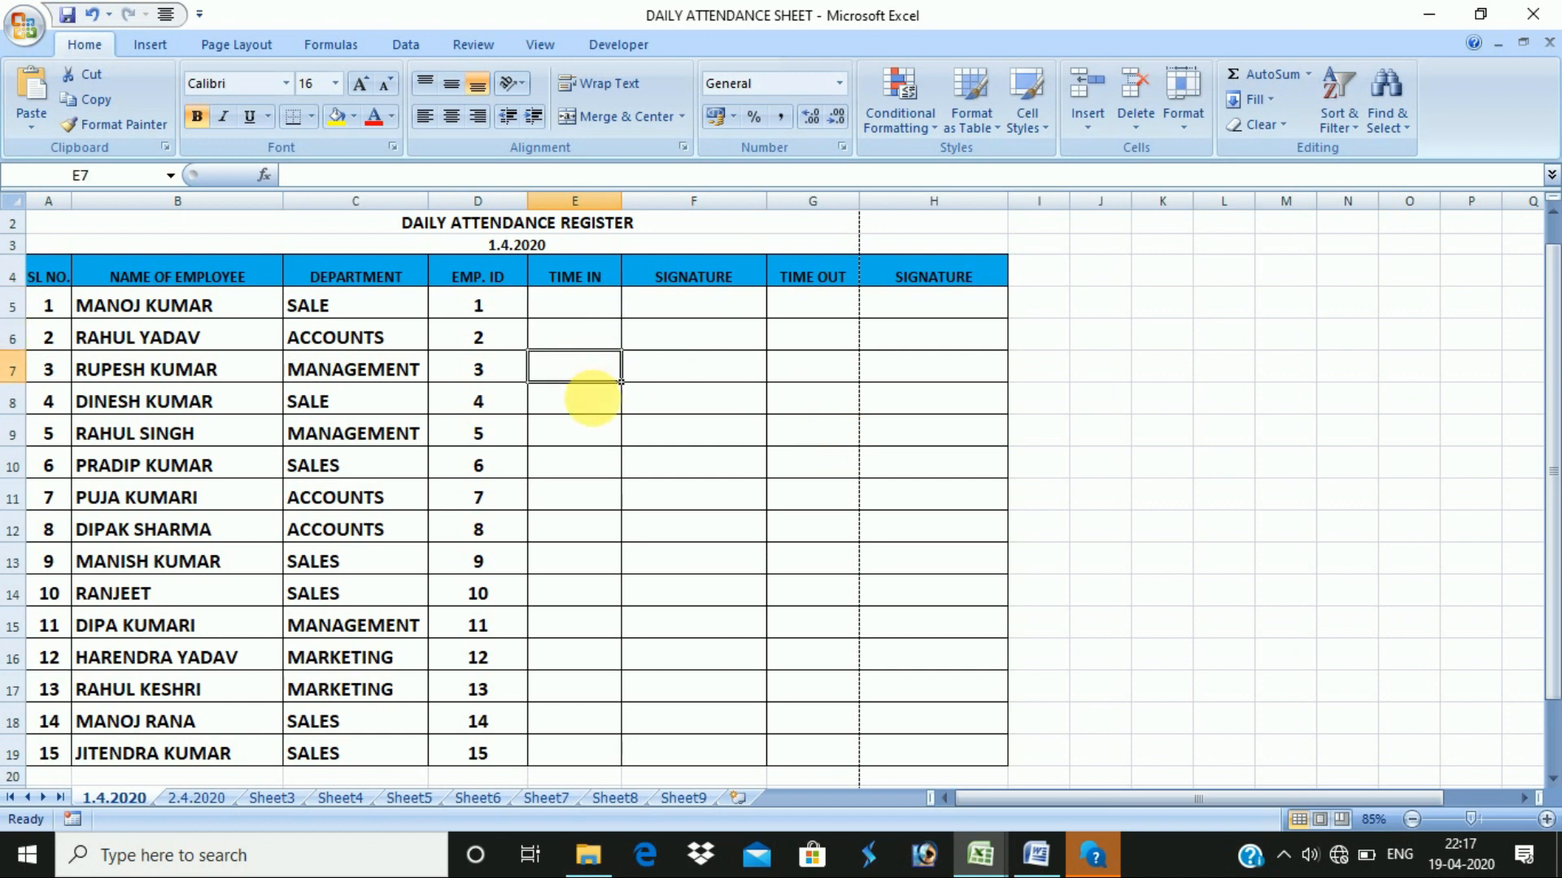
{"action": "left_click", "coordinate": [693, 279]}
{"action": "left_click", "coordinate": [706, 308]}
{"action": "left_click", "coordinate": [721, 357]}
{"action": "left_click", "coordinate": [795, 307]}
{"action": "left_click", "coordinate": [816, 340]}
{"action": "left_click", "coordinate": [842, 403]}
{"action": "left_click", "coordinate": [905, 362]}
{"action": "left_click", "coordinate": [905, 398]}
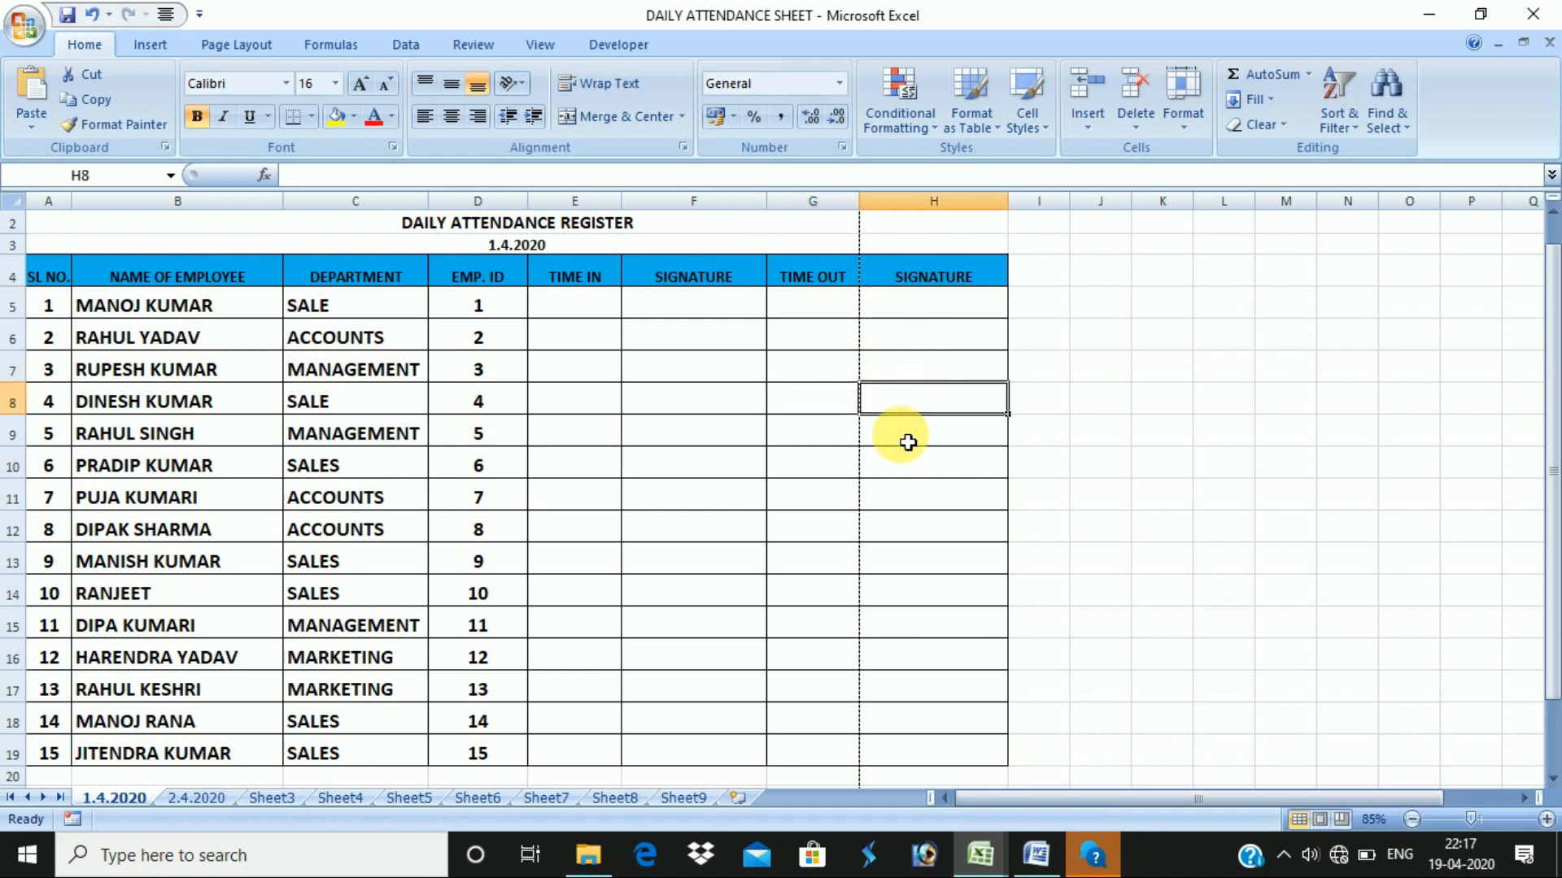
{"action": "scroll", "coordinate": [445, 321], "scroll_direction": "up", "scroll_amount": 1}
{"action": "left_click_drag", "start_coordinate": [257, 237], "coordinate": [307, 488]}
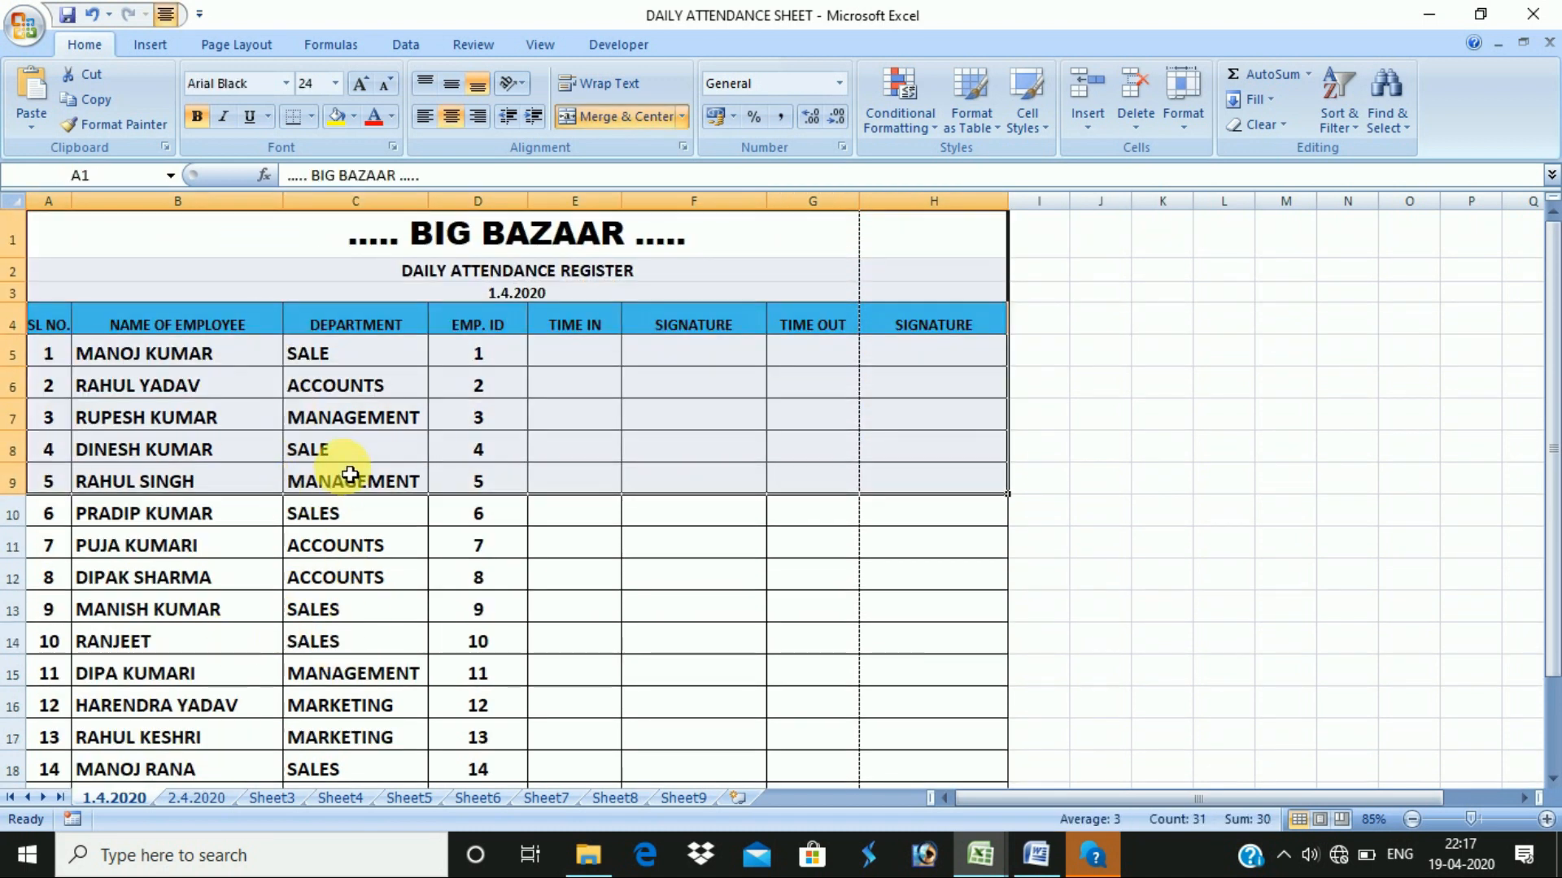
{"action": "left_click", "coordinate": [568, 414]}
{"action": "left_click", "coordinate": [301, 367]}
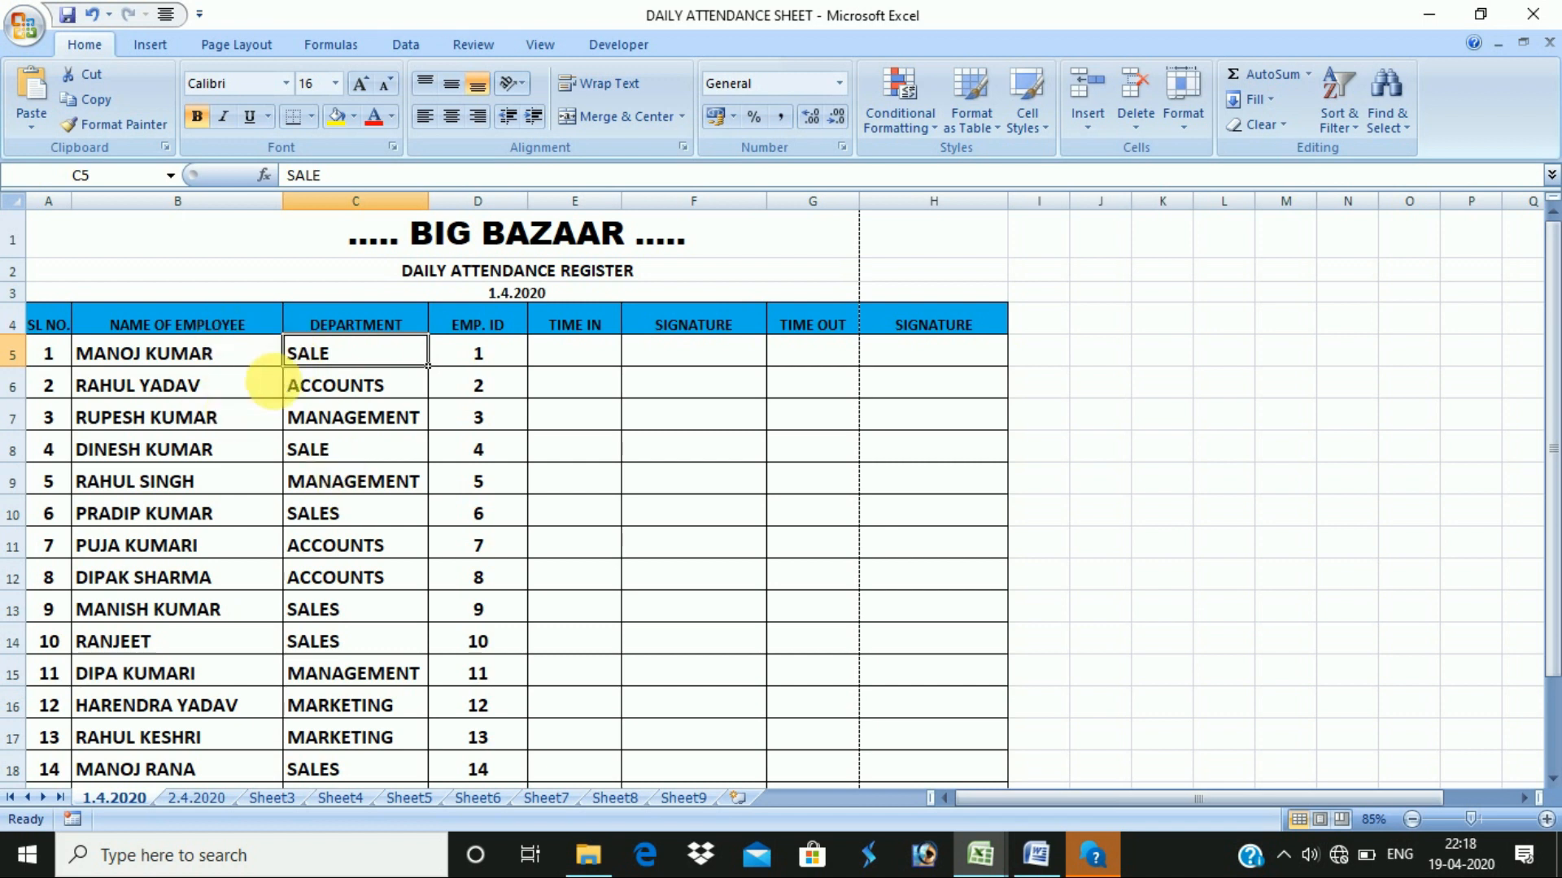
{"action": "left_click", "coordinate": [336, 425]}
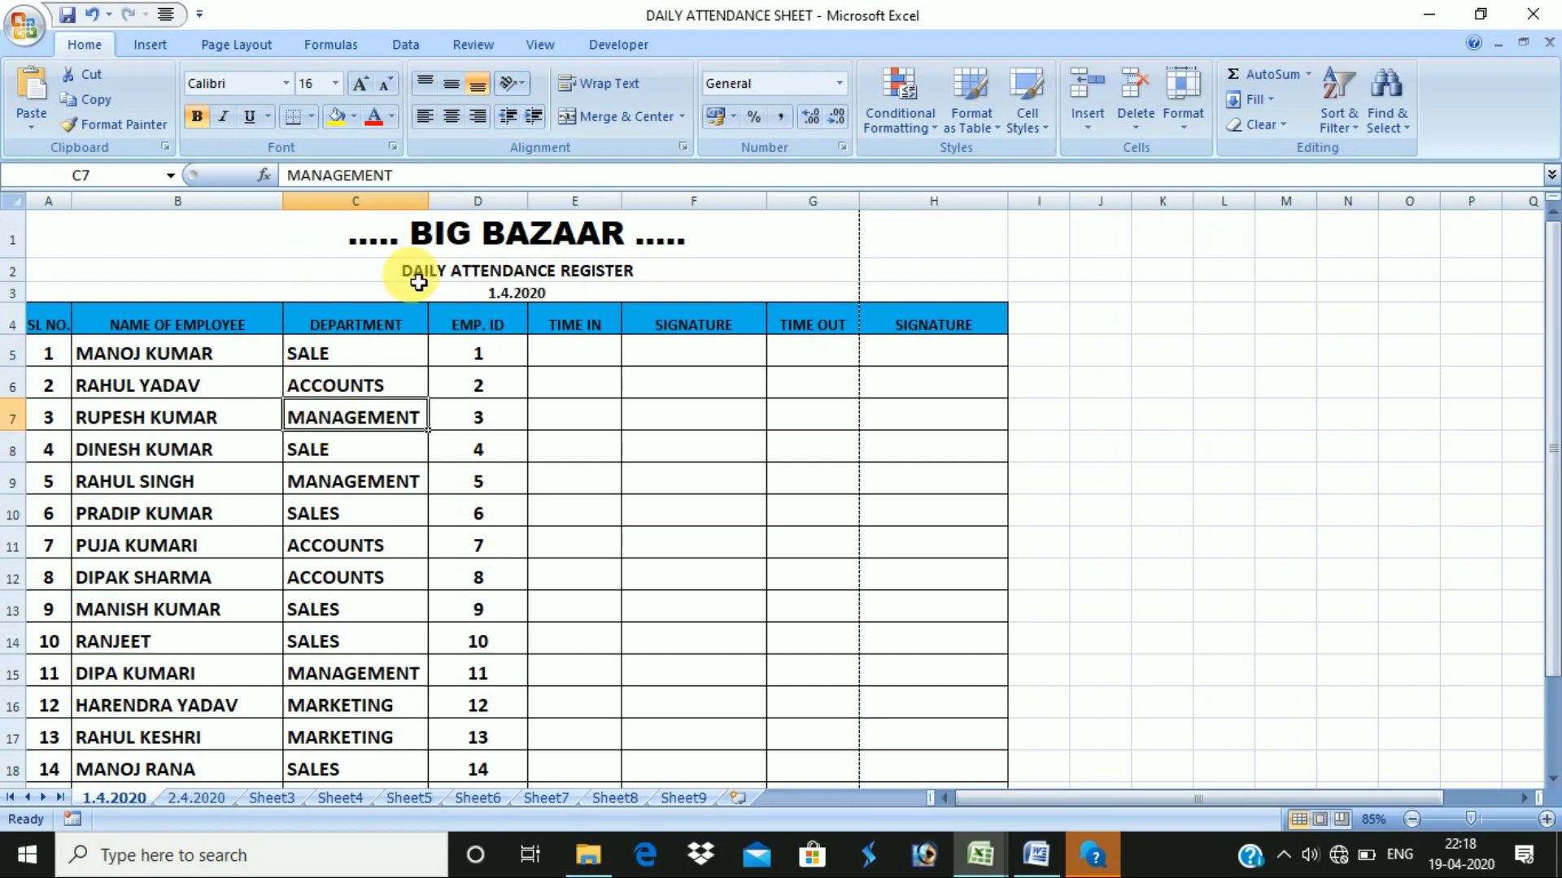
{"action": "left_click", "coordinate": [601, 519]}
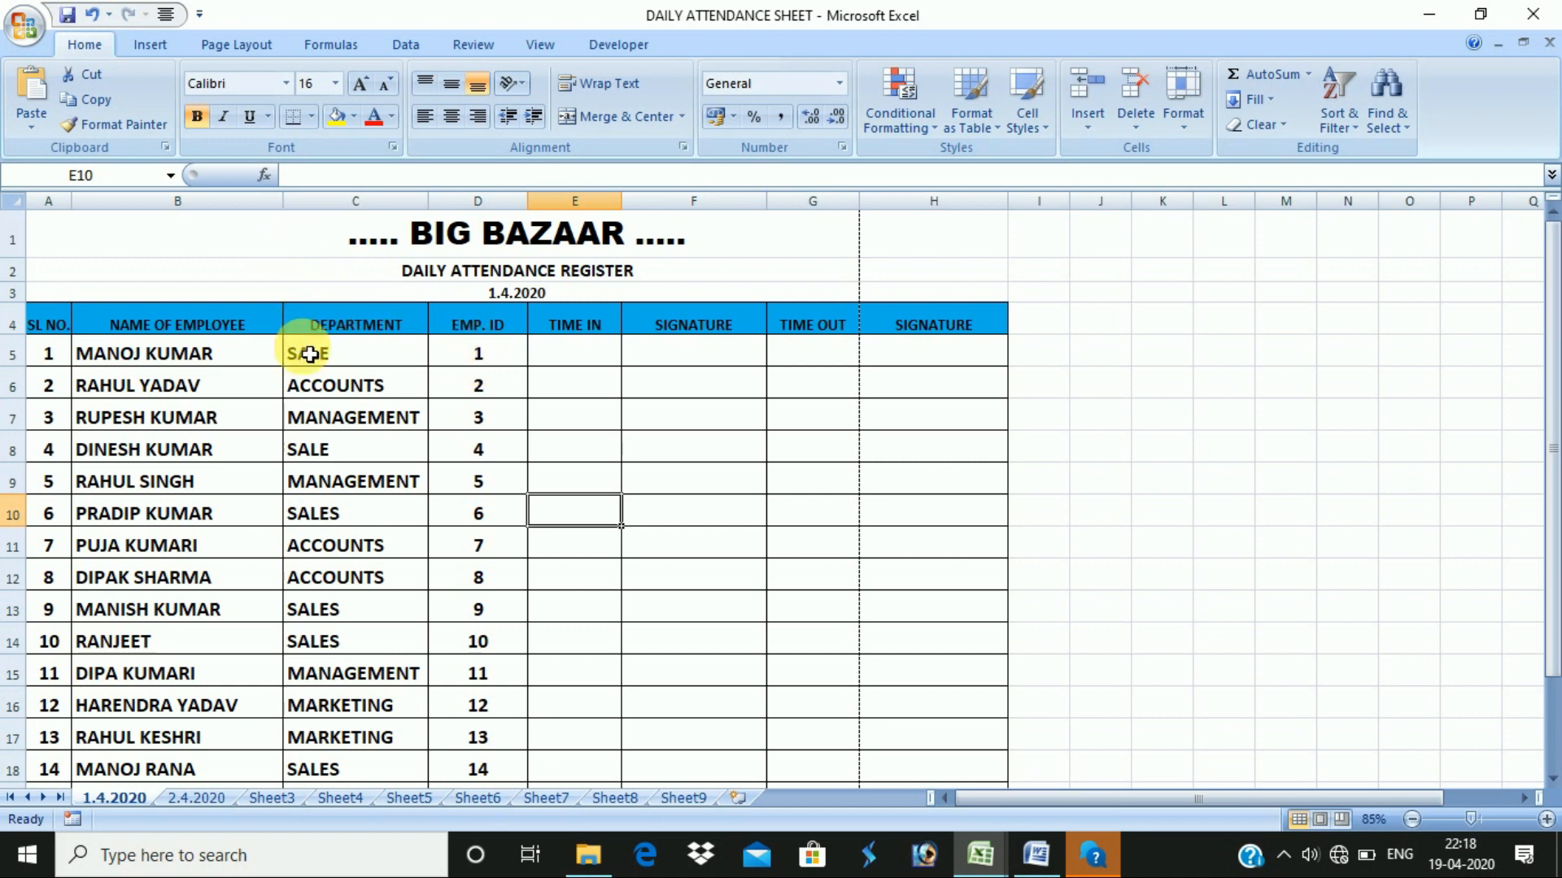
- Narrow the print margins so the register fits one page, then select the whole register
{"action": "key", "text": "ctrl+F2"}
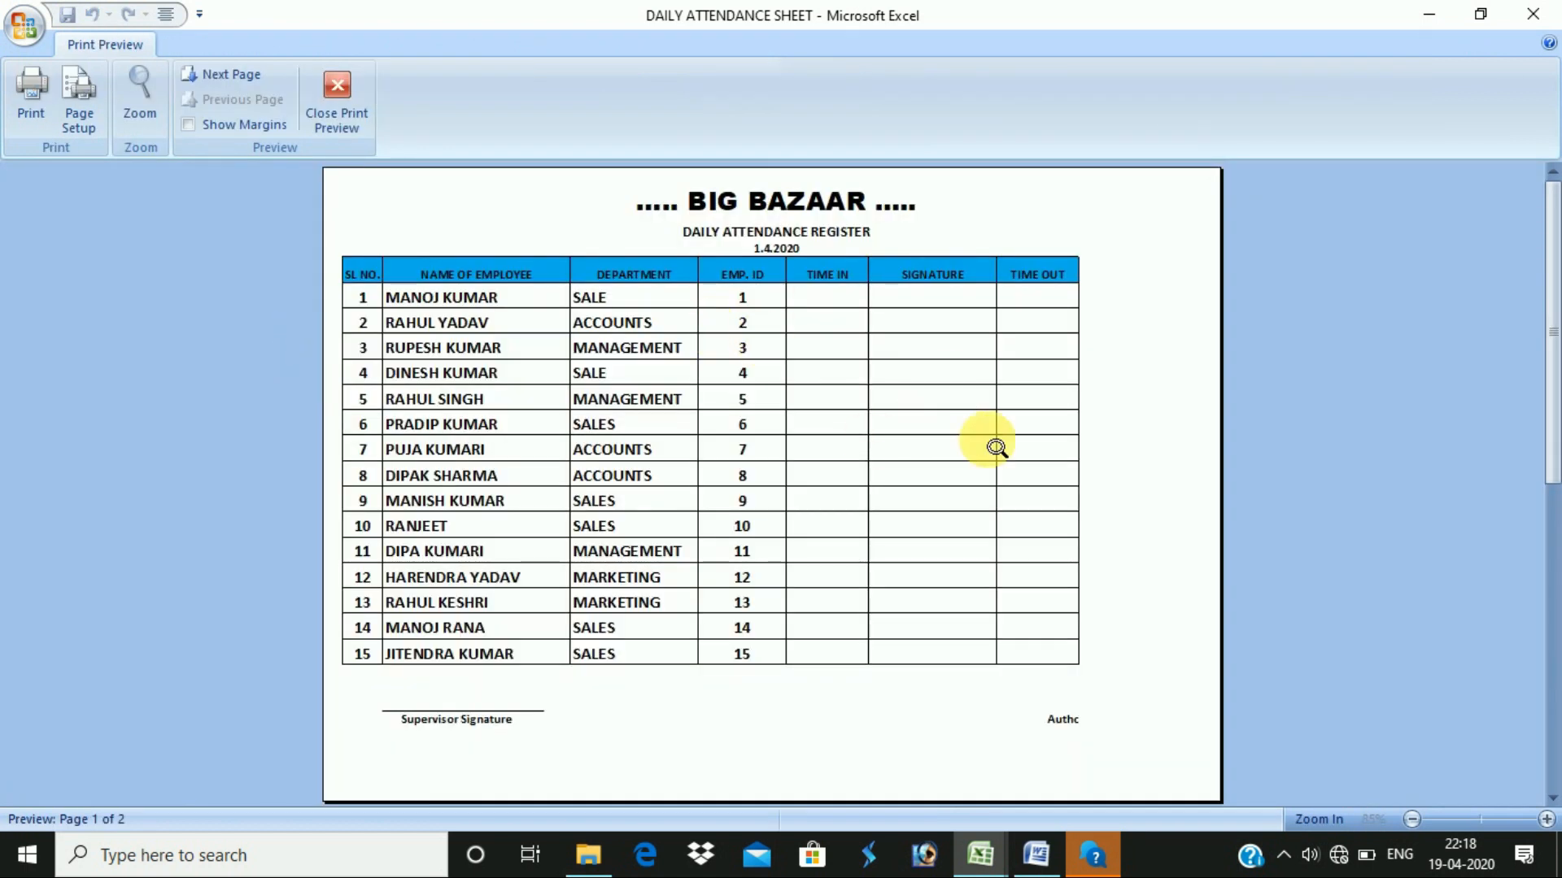
{"action": "scroll", "coordinate": [1171, 337], "scroll_direction": "down", "scroll_amount": 1}
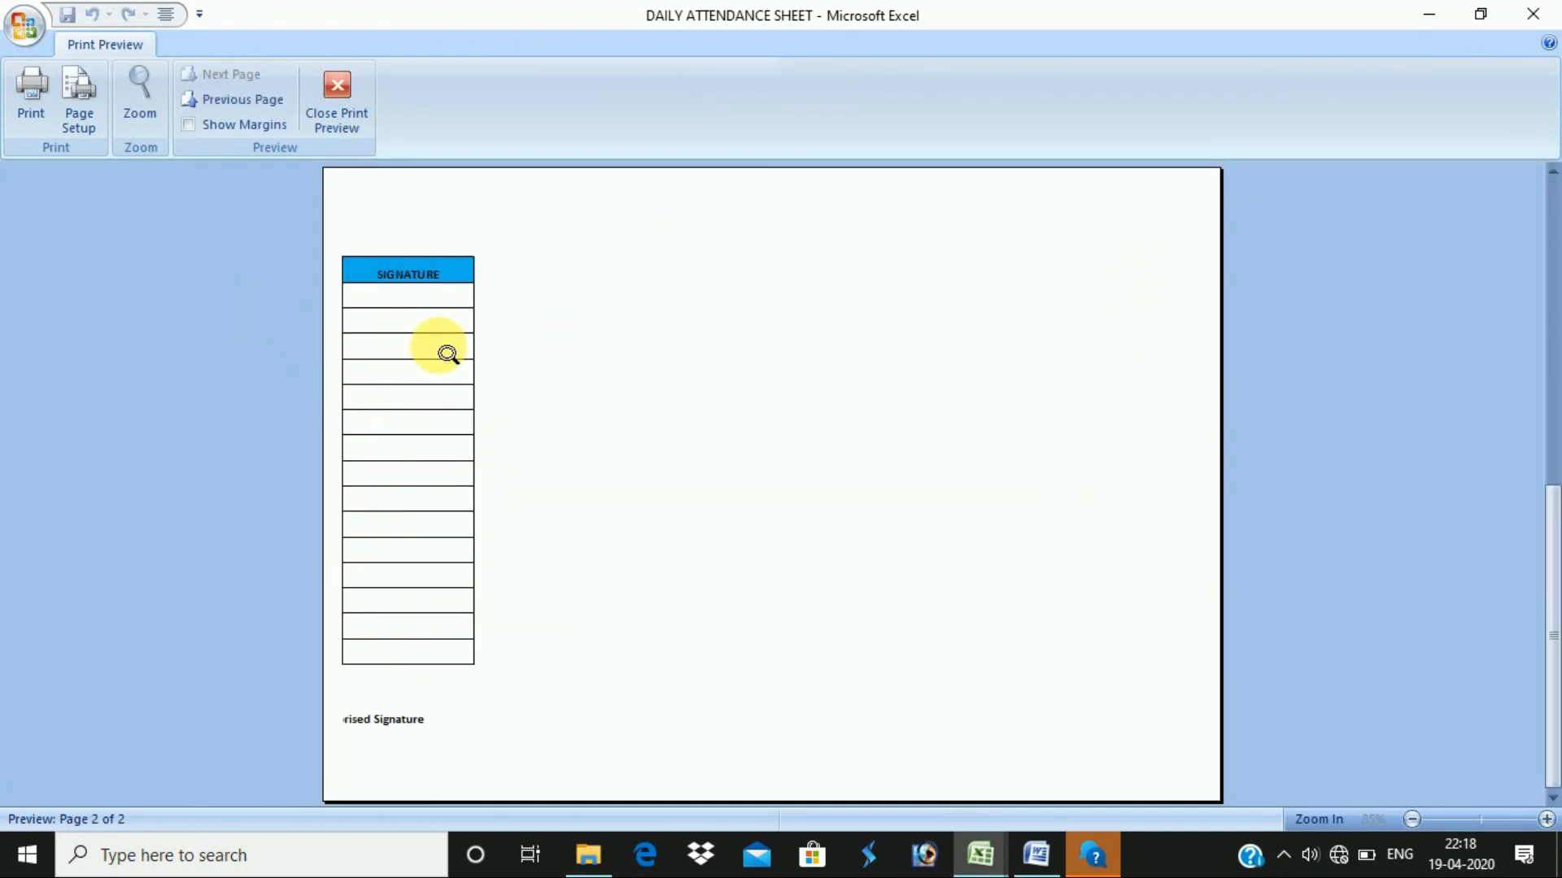
{"action": "scroll", "coordinate": [439, 349], "scroll_direction": "up", "scroll_amount": 1}
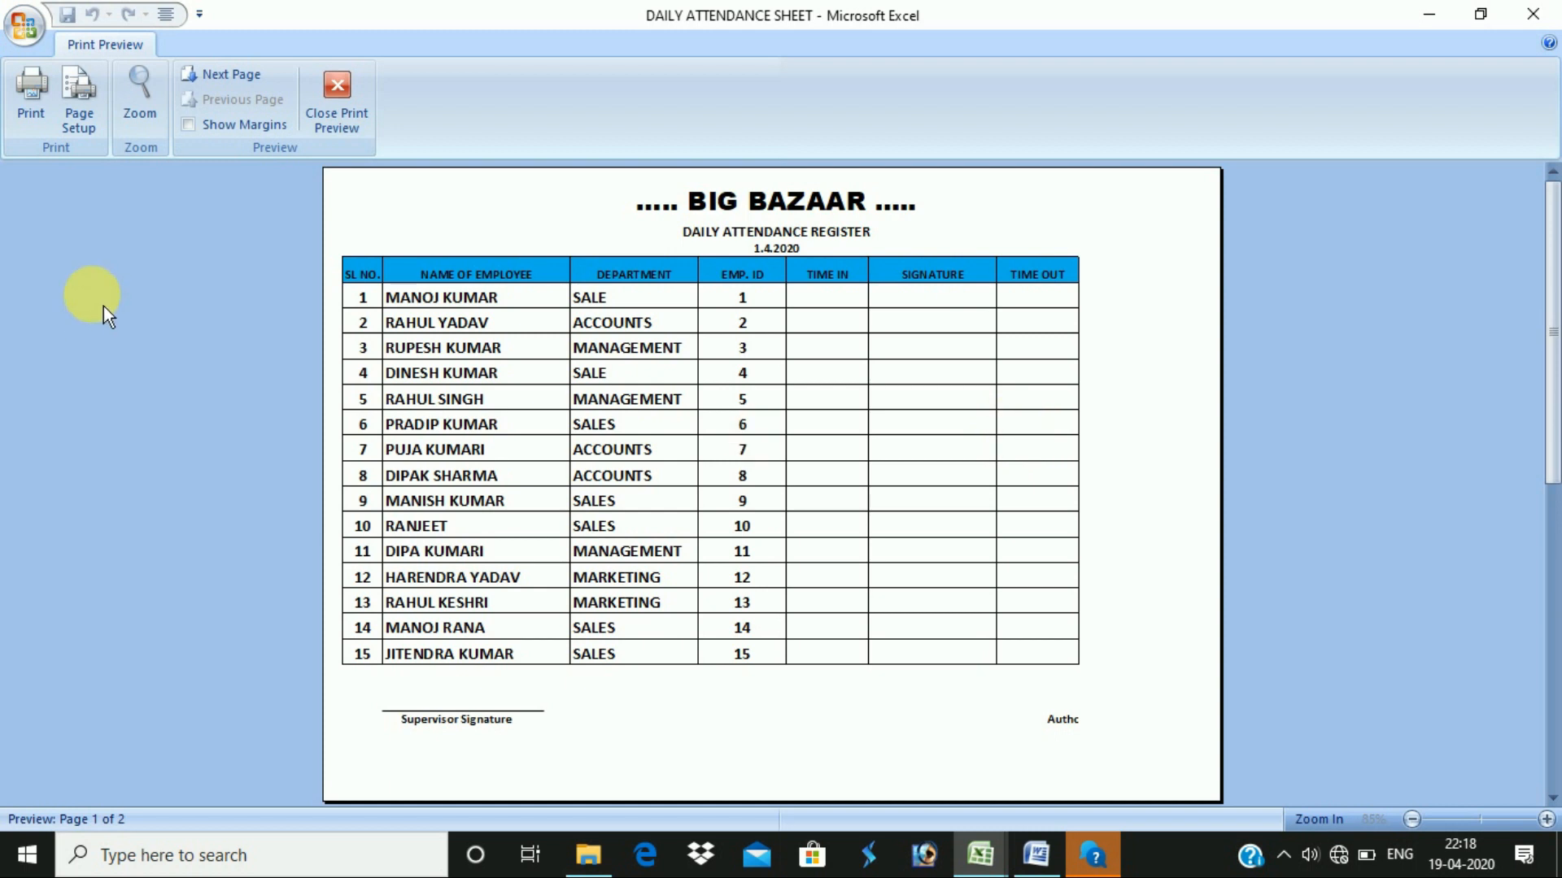
{"action": "left_click", "coordinate": [223, 124]}
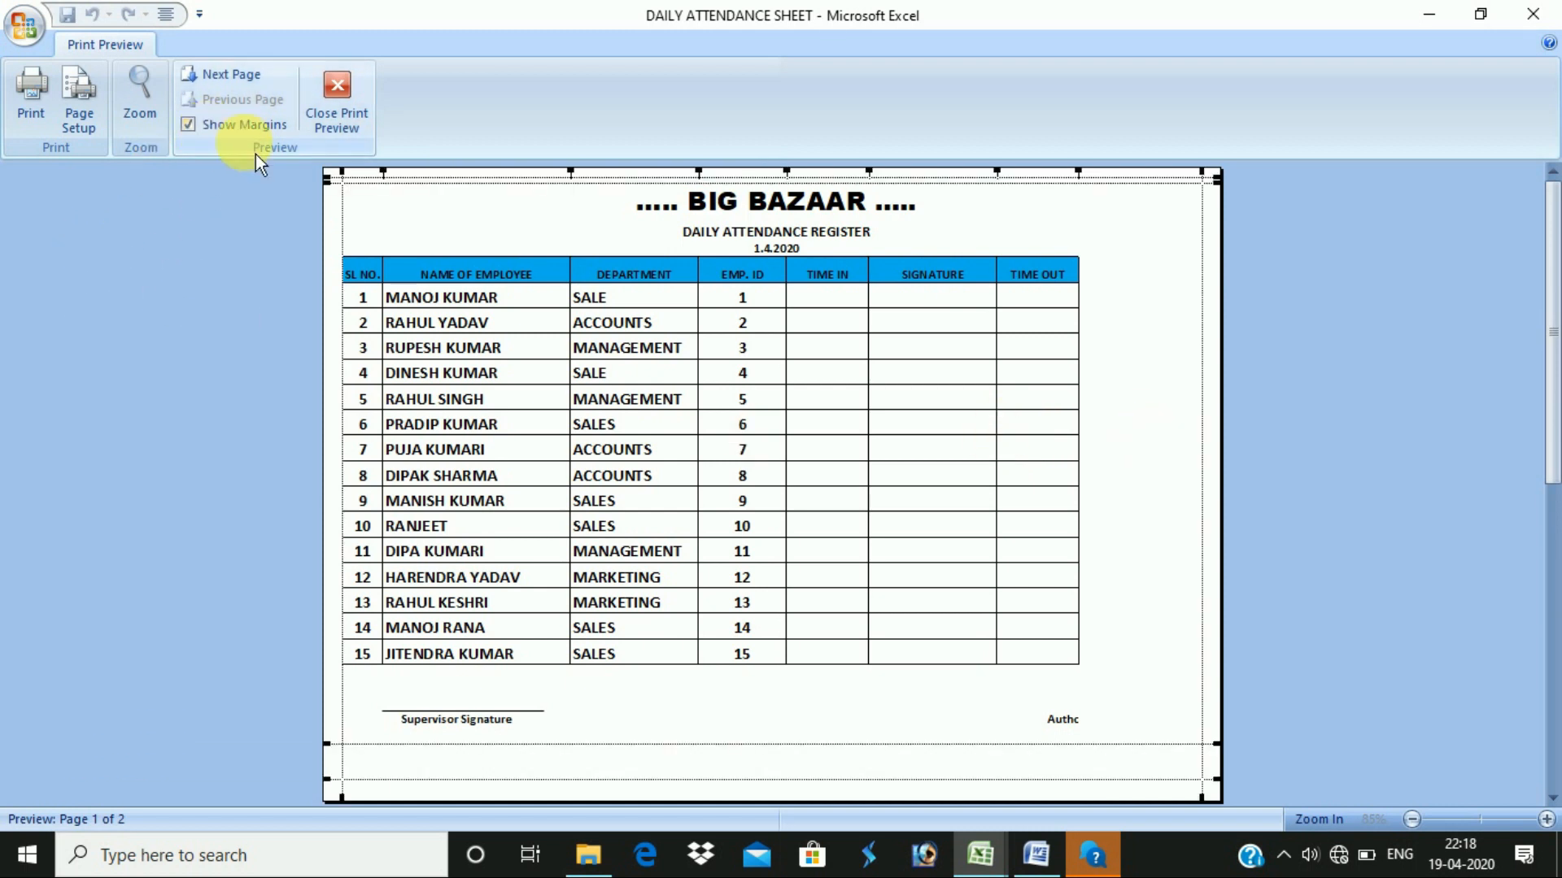
{"action": "left_click_drag", "start_coordinate": [578, 397], "coordinate": [559, 394]}
{"action": "left_click", "coordinate": [244, 126]}
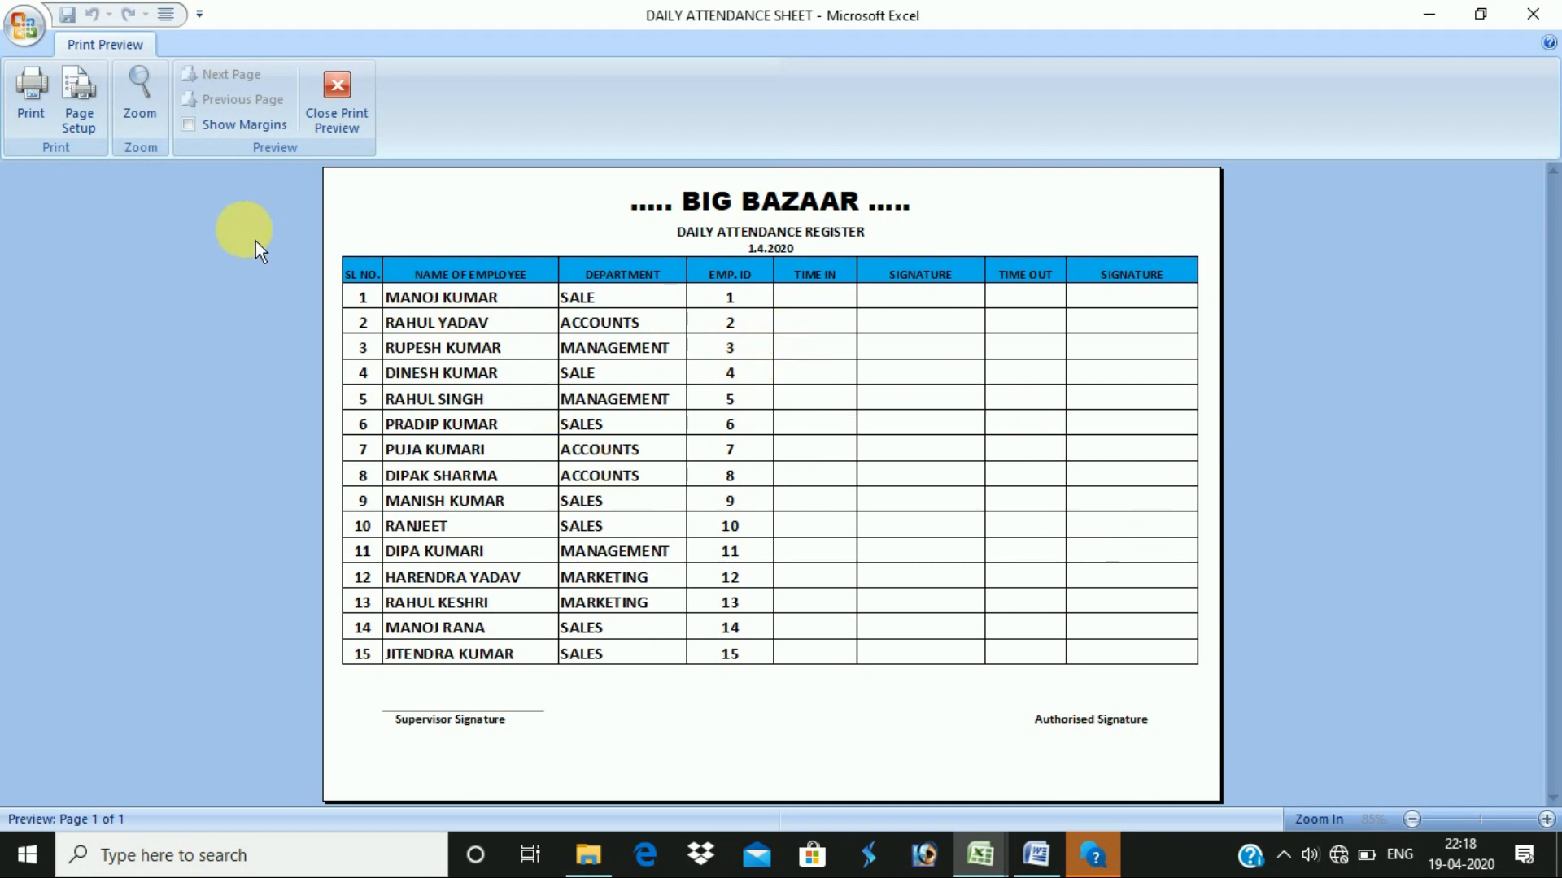
{"action": "key", "text": "Escape"}
{"action": "left_click_drag", "start_coordinate": [694, 255], "coordinate": [706, 712]}
- Set the selected register as the print area and review paper size and orientation
{"action": "left_click", "coordinate": [236, 44]}
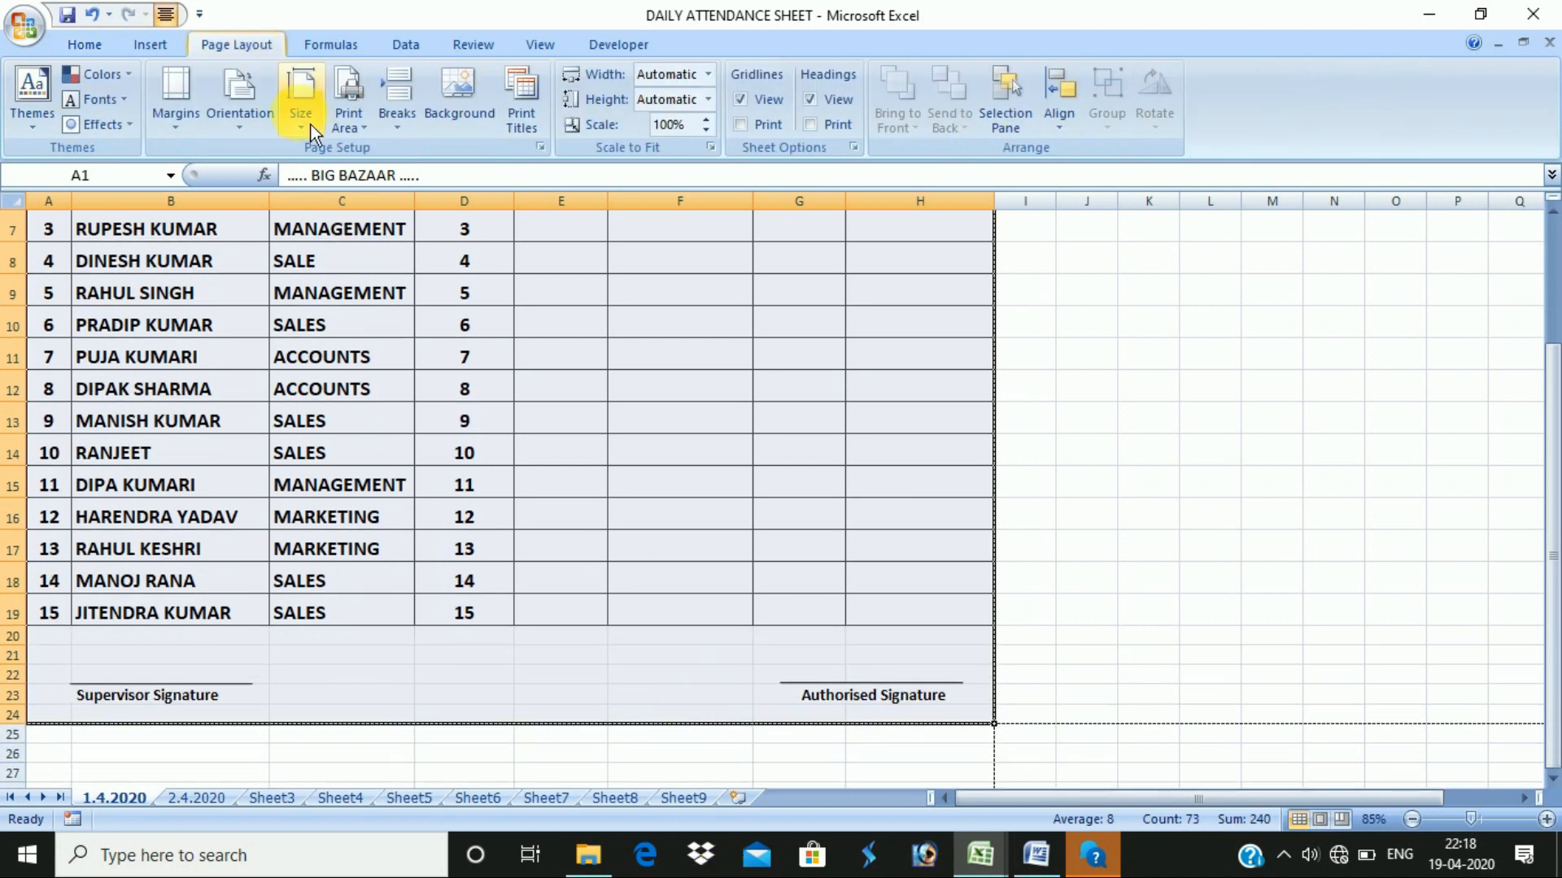
{"action": "left_click", "coordinate": [348, 110]}
{"action": "left_click", "coordinate": [401, 154]}
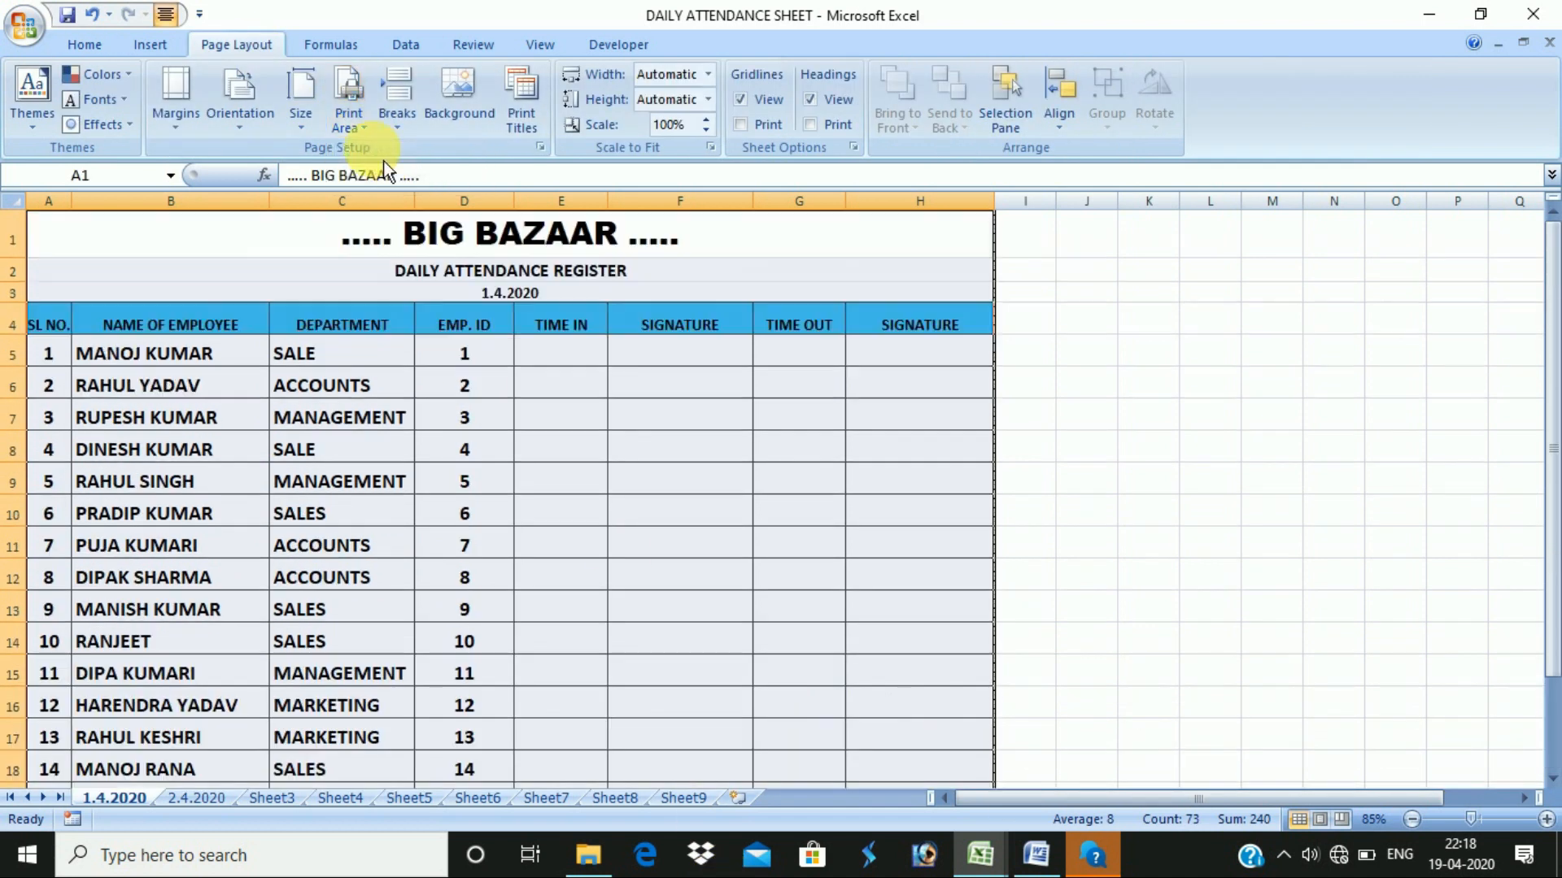
{"action": "left_click", "coordinate": [311, 119]}
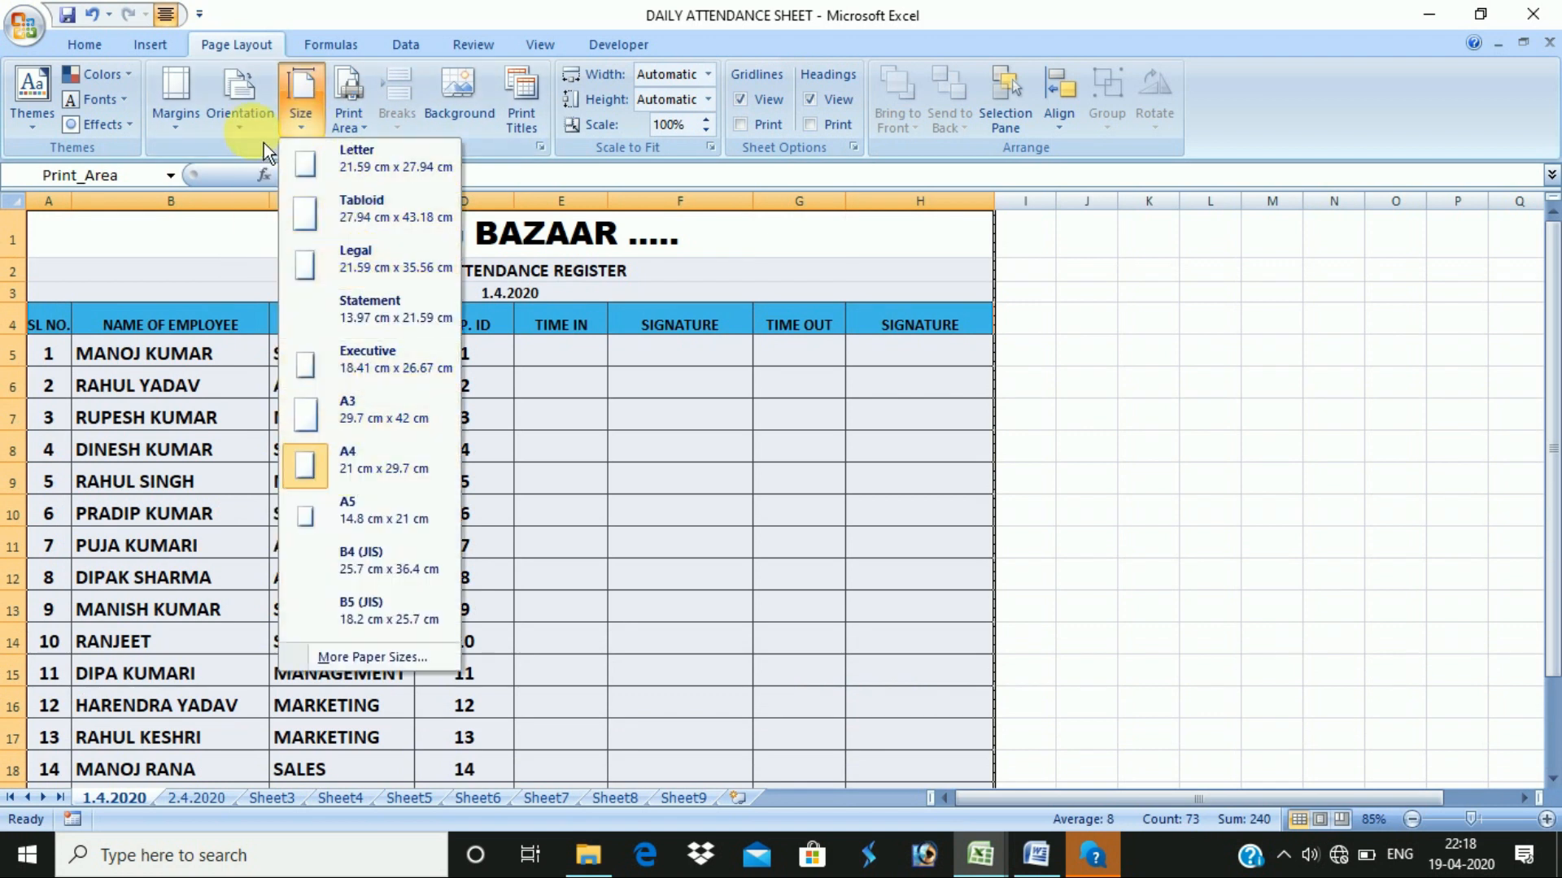
{"action": "left_click", "coordinate": [260, 122]}
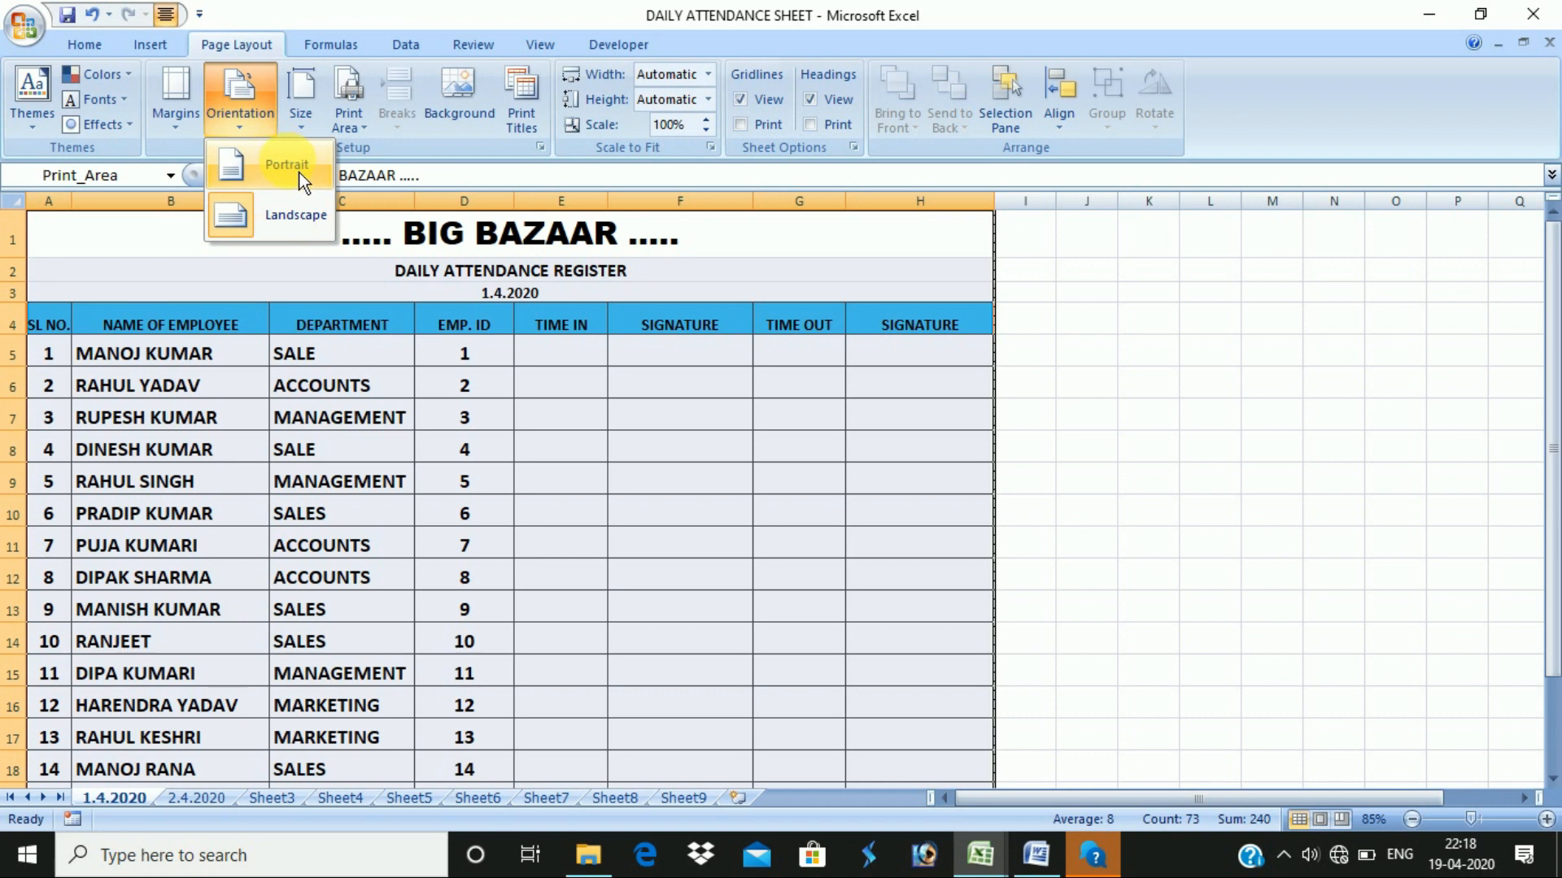
- Apply the Narrow margin preset and preview the printout
{"action": "left_click", "coordinate": [184, 118]}
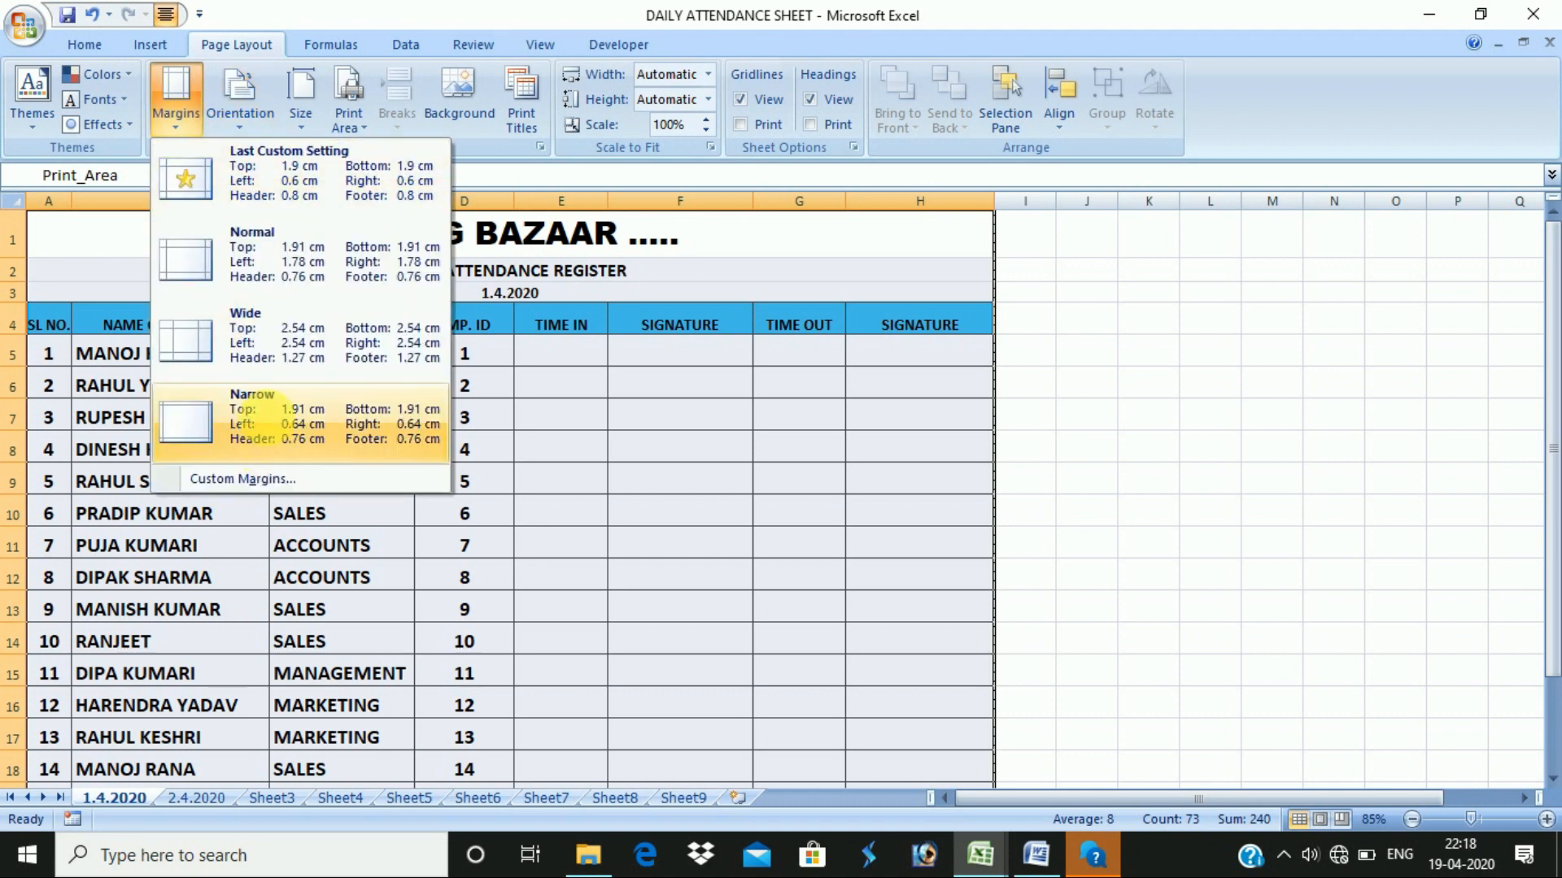
{"action": "left_click", "coordinate": [258, 419]}
{"action": "key", "text": "ctrl+F2"}
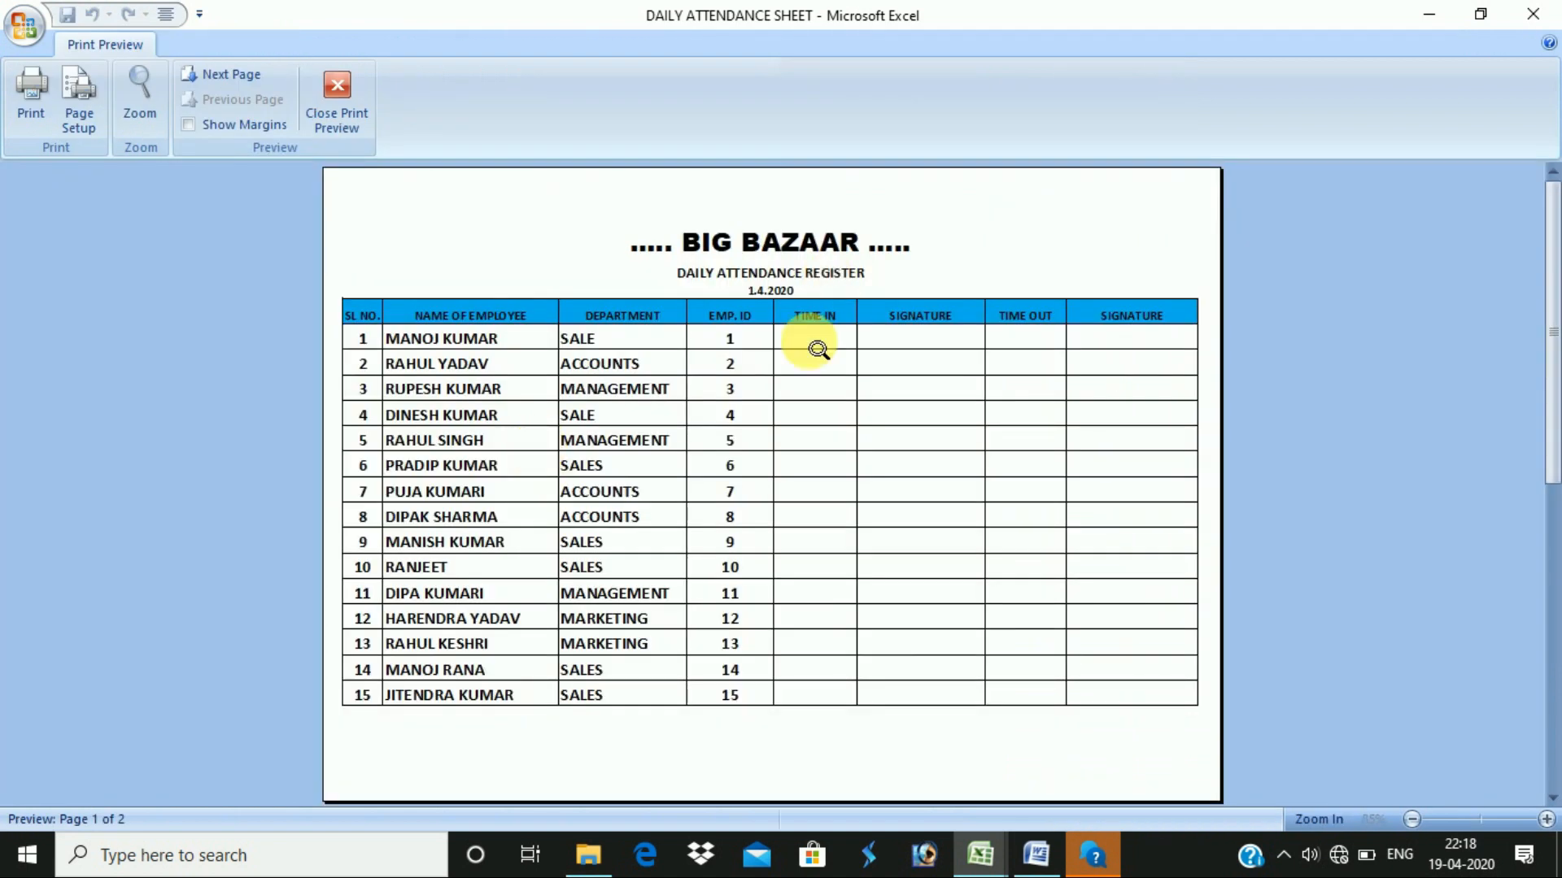
- Raise the top margin and lower the bottom margin so the signature lines fit page 1
{"action": "scroll", "coordinate": [805, 504], "scroll_direction": "down", "scroll_amount": 1}
{"action": "scroll", "coordinate": [581, 517], "scroll_direction": "up", "scroll_amount": 1}
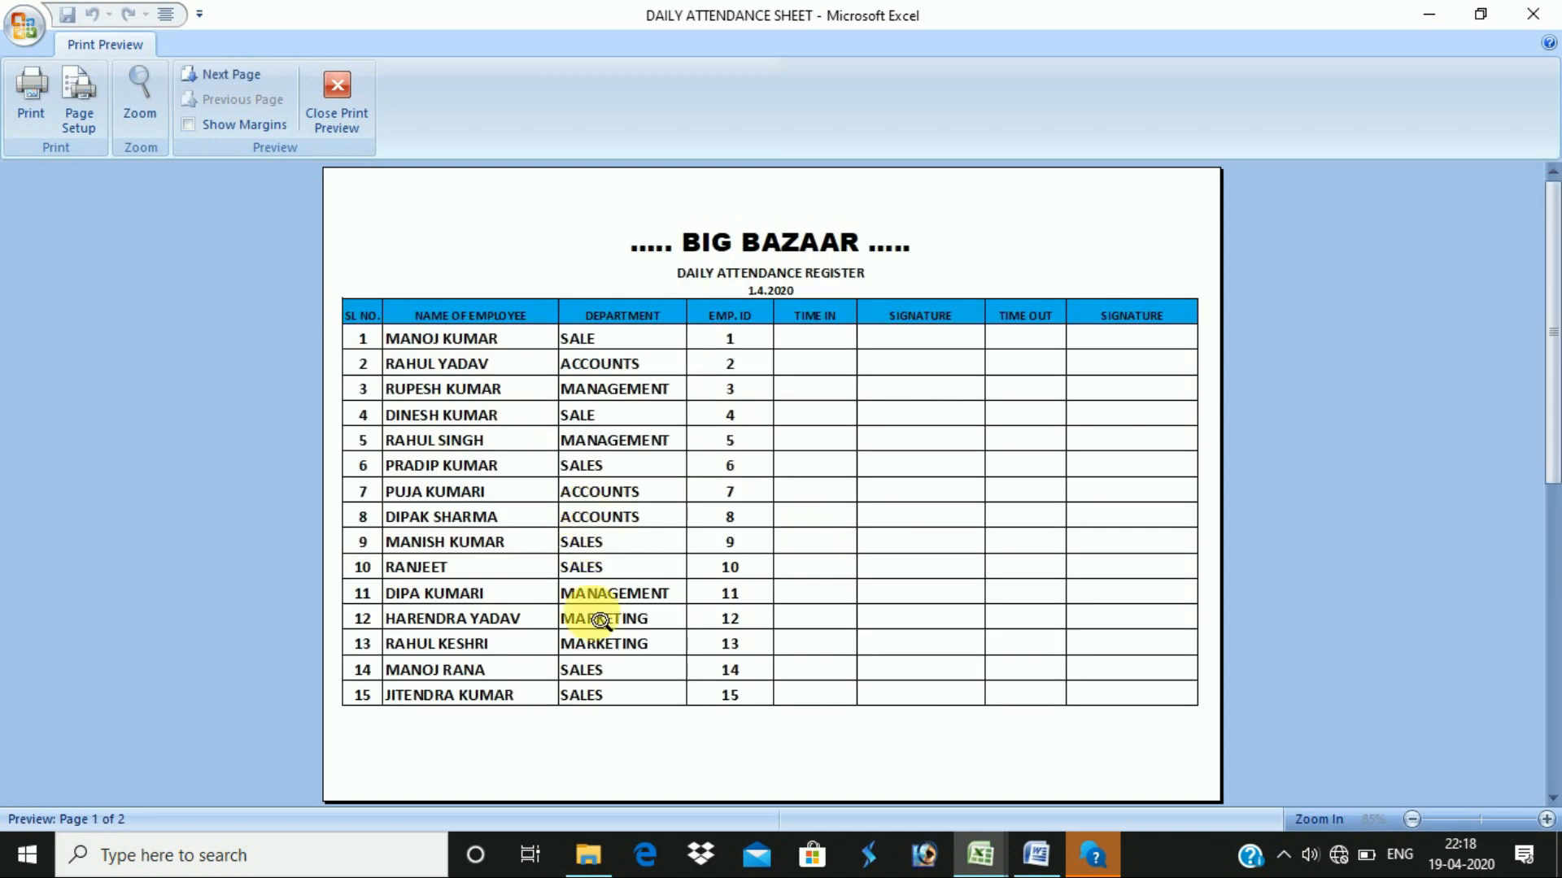
{"action": "left_click", "coordinate": [260, 124]}
{"action": "left_click_drag", "start_coordinate": [858, 213], "coordinate": [858, 196]}
{"action": "left_click", "coordinate": [846, 739]}
{"action": "left_click", "coordinate": [860, 740]}
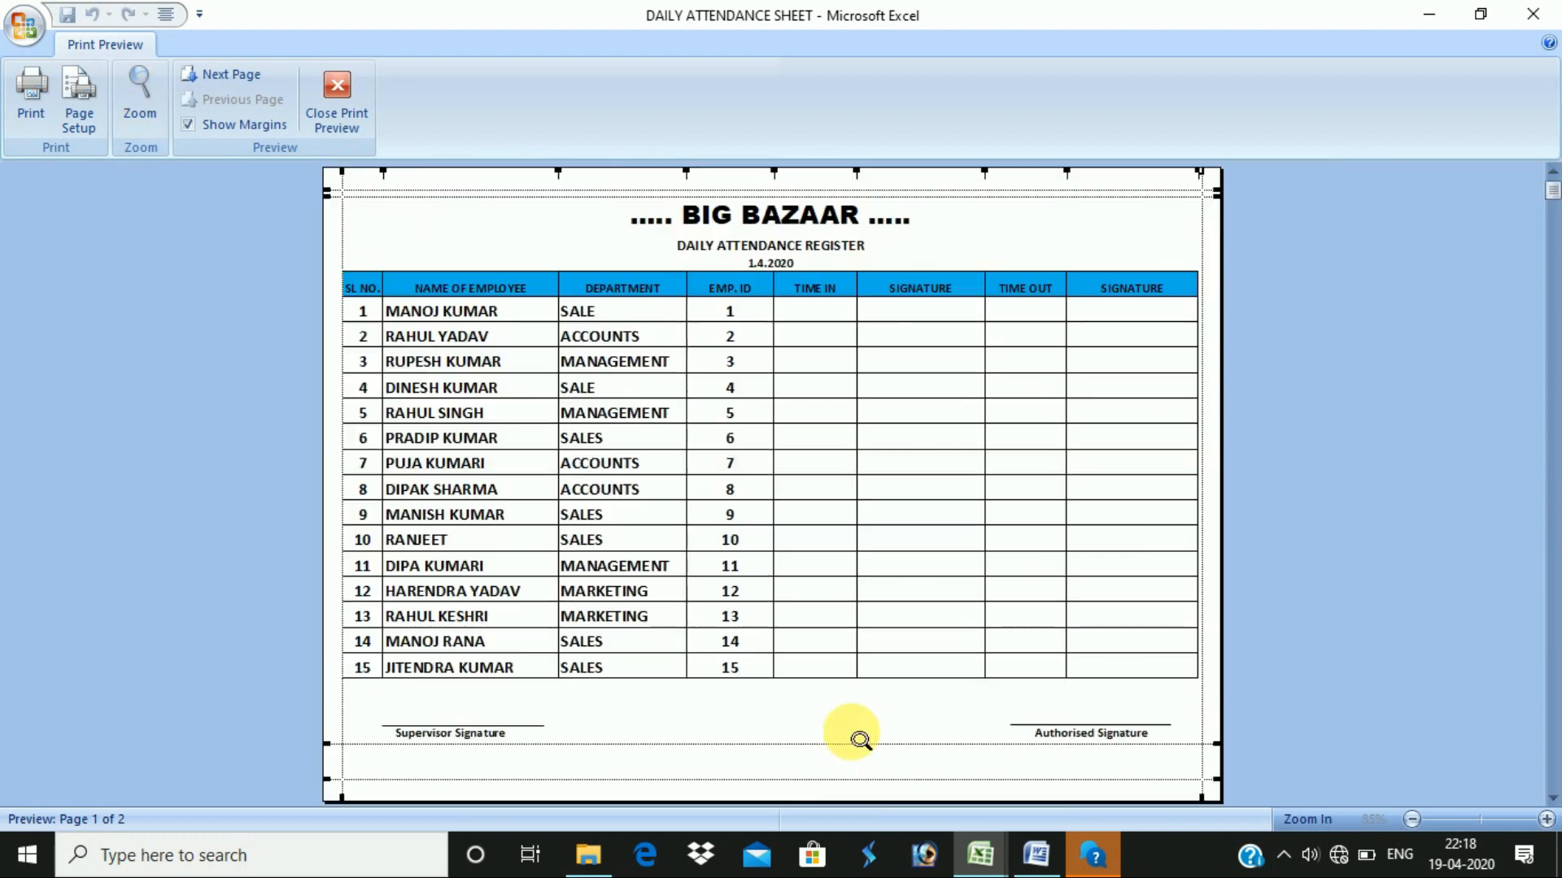
{"action": "left_click_drag", "start_coordinate": [861, 743], "coordinate": [861, 771]}
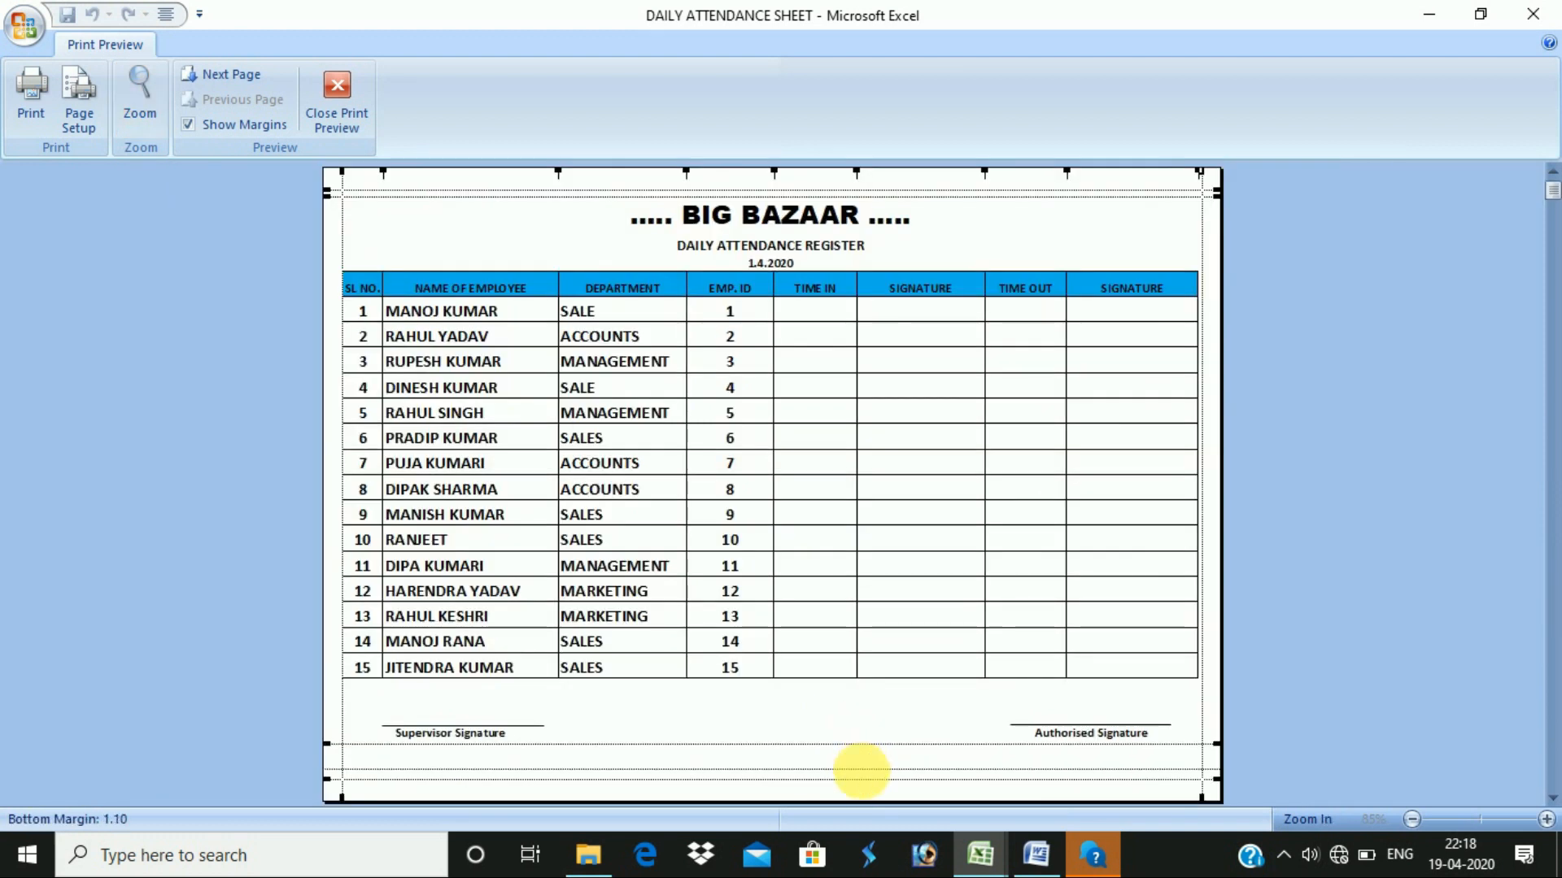
{"action": "left_click", "coordinate": [242, 126]}
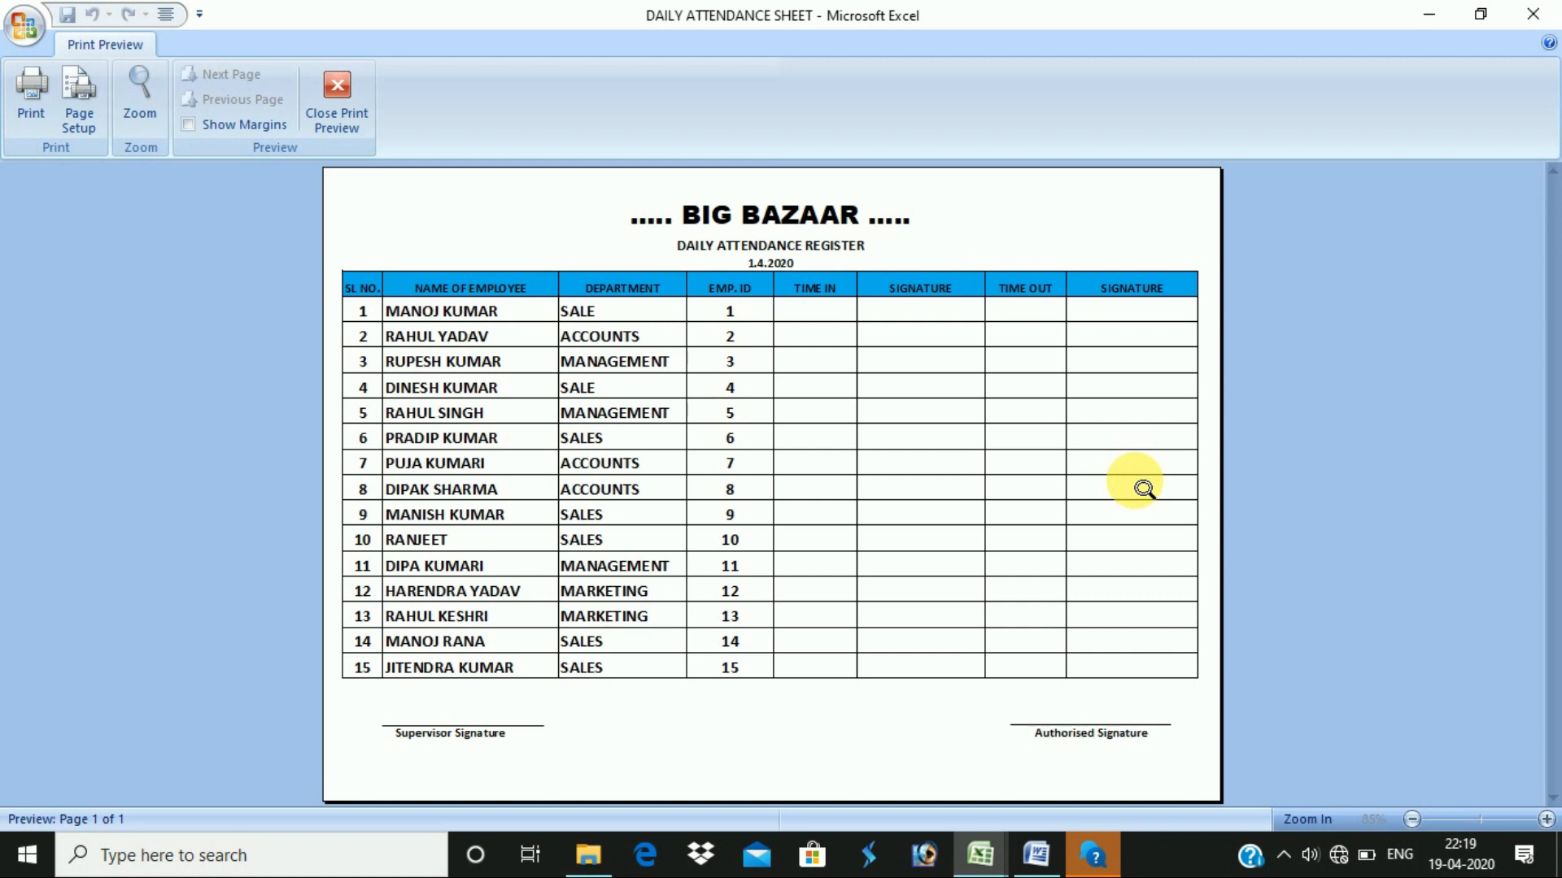
{"action": "key", "text": "Escape"}
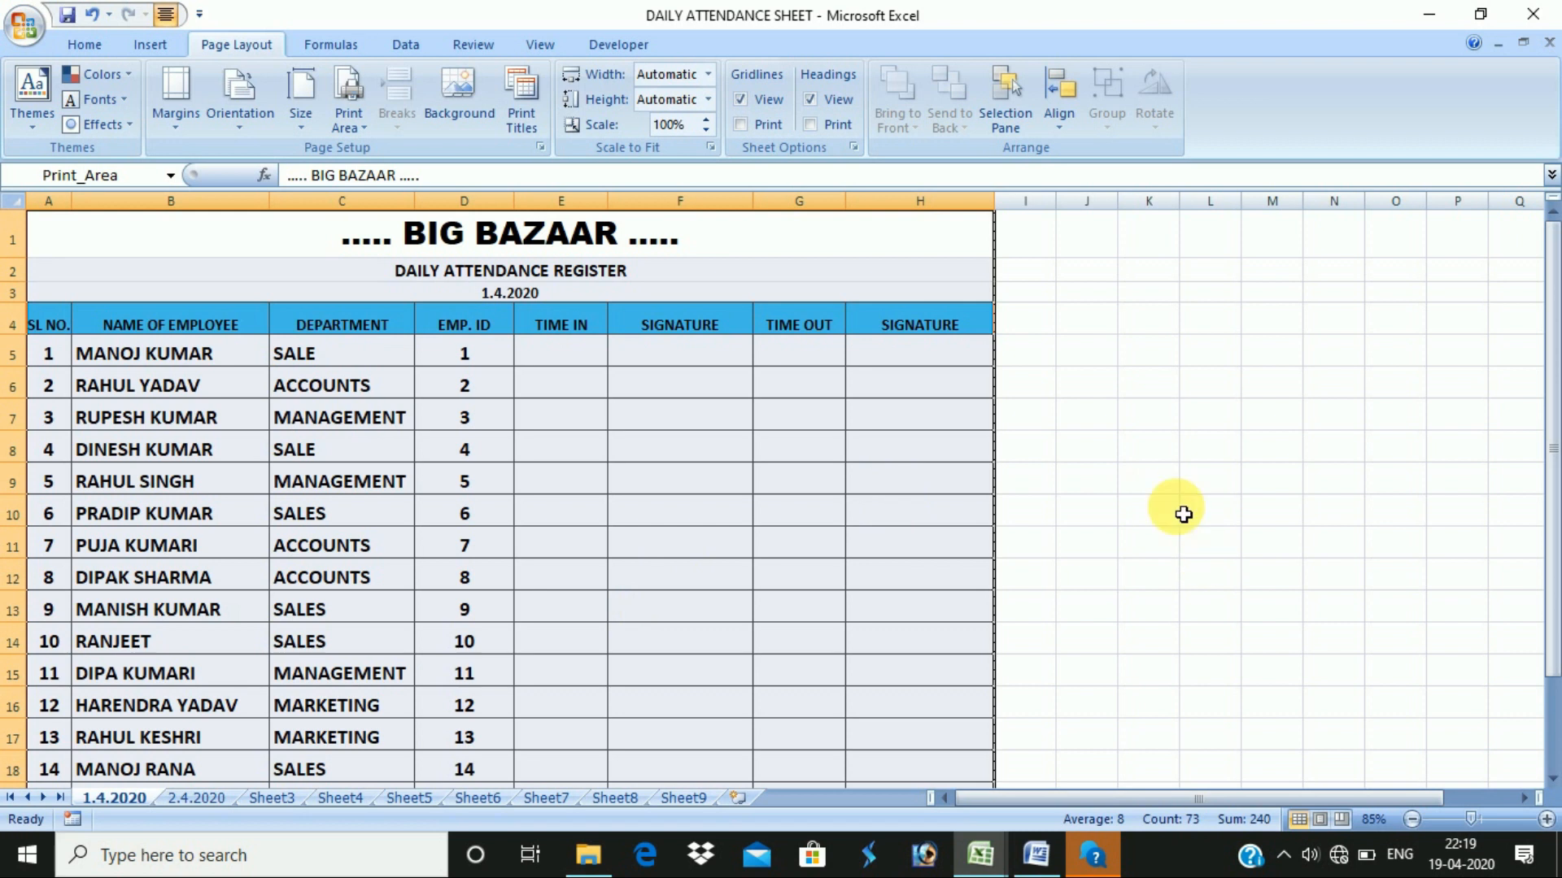
- Close the attendance workbook and open the linked 5.2 Format Cell notes from the syllabus
{"action": "left_click", "coordinate": [1532, 14]}
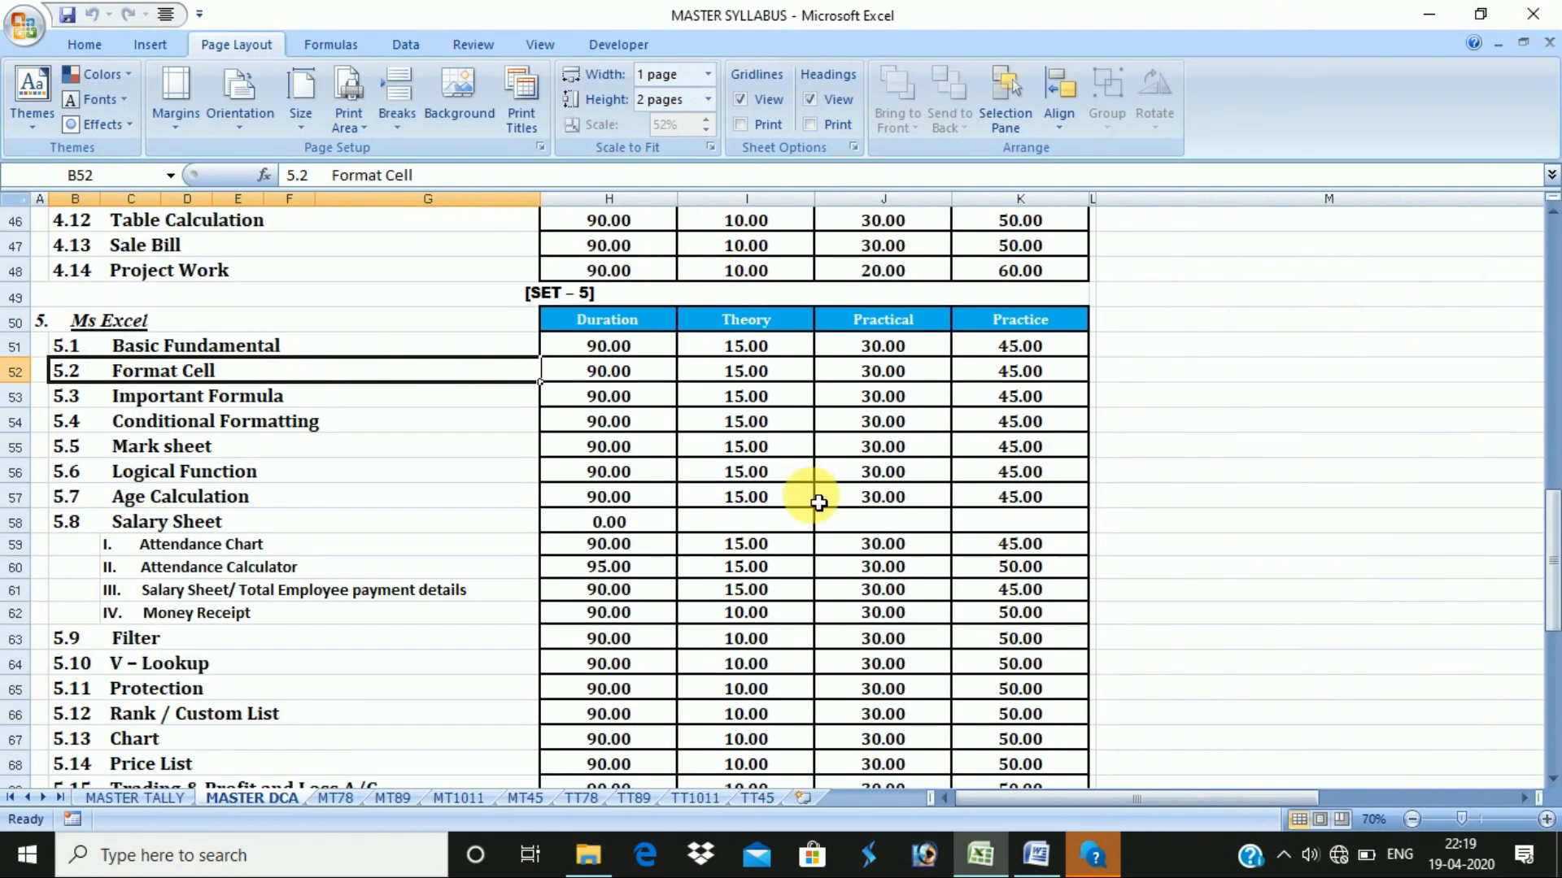
{"action": "left_click", "coordinate": [329, 441]}
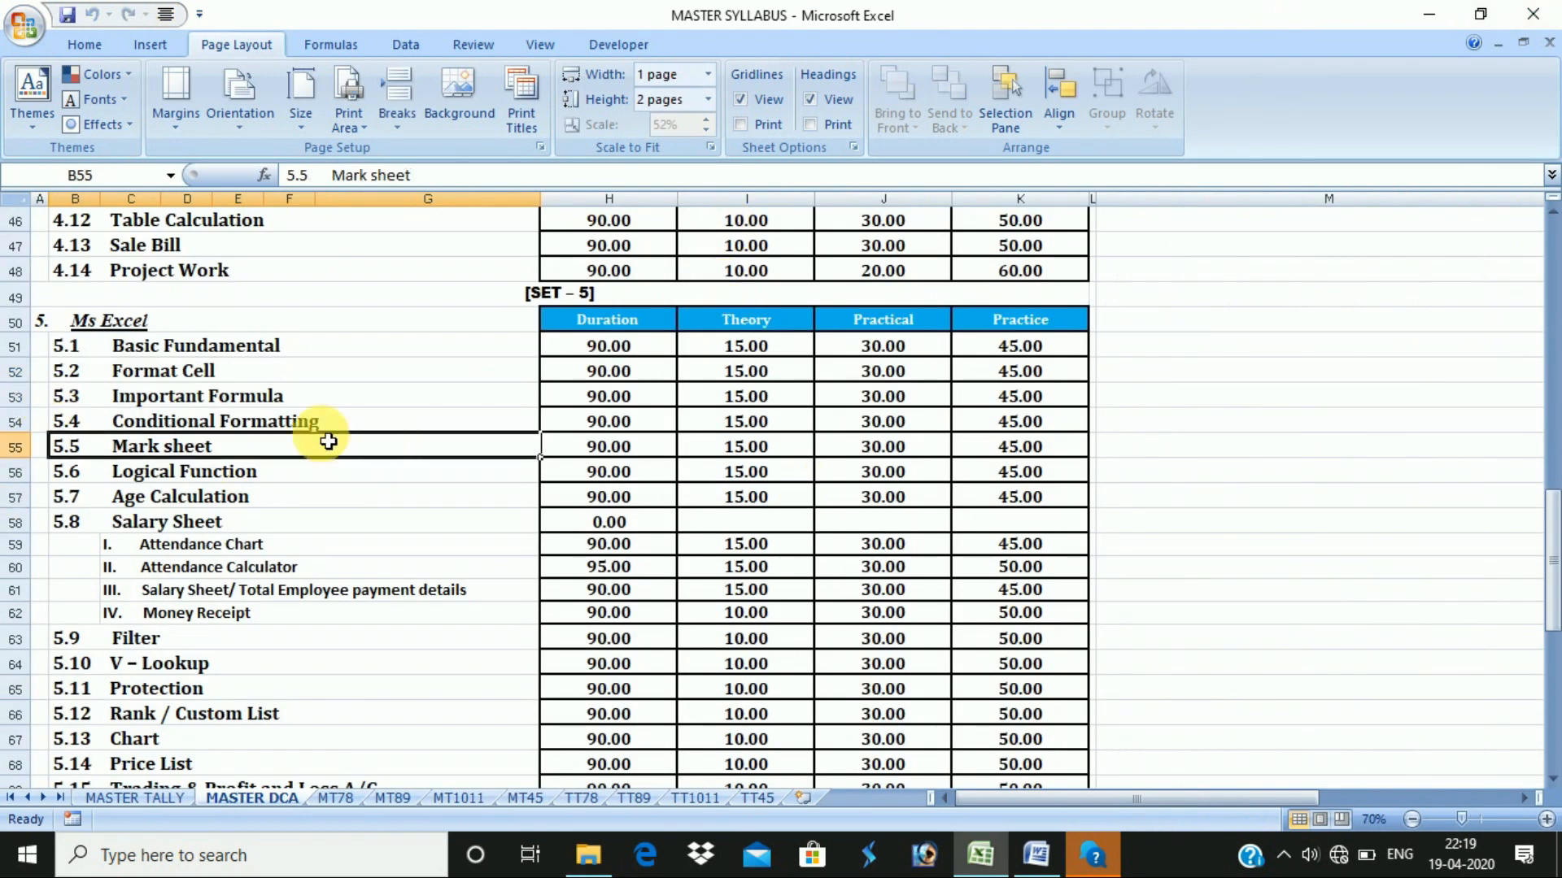
{"action": "left_click", "coordinate": [189, 379]}
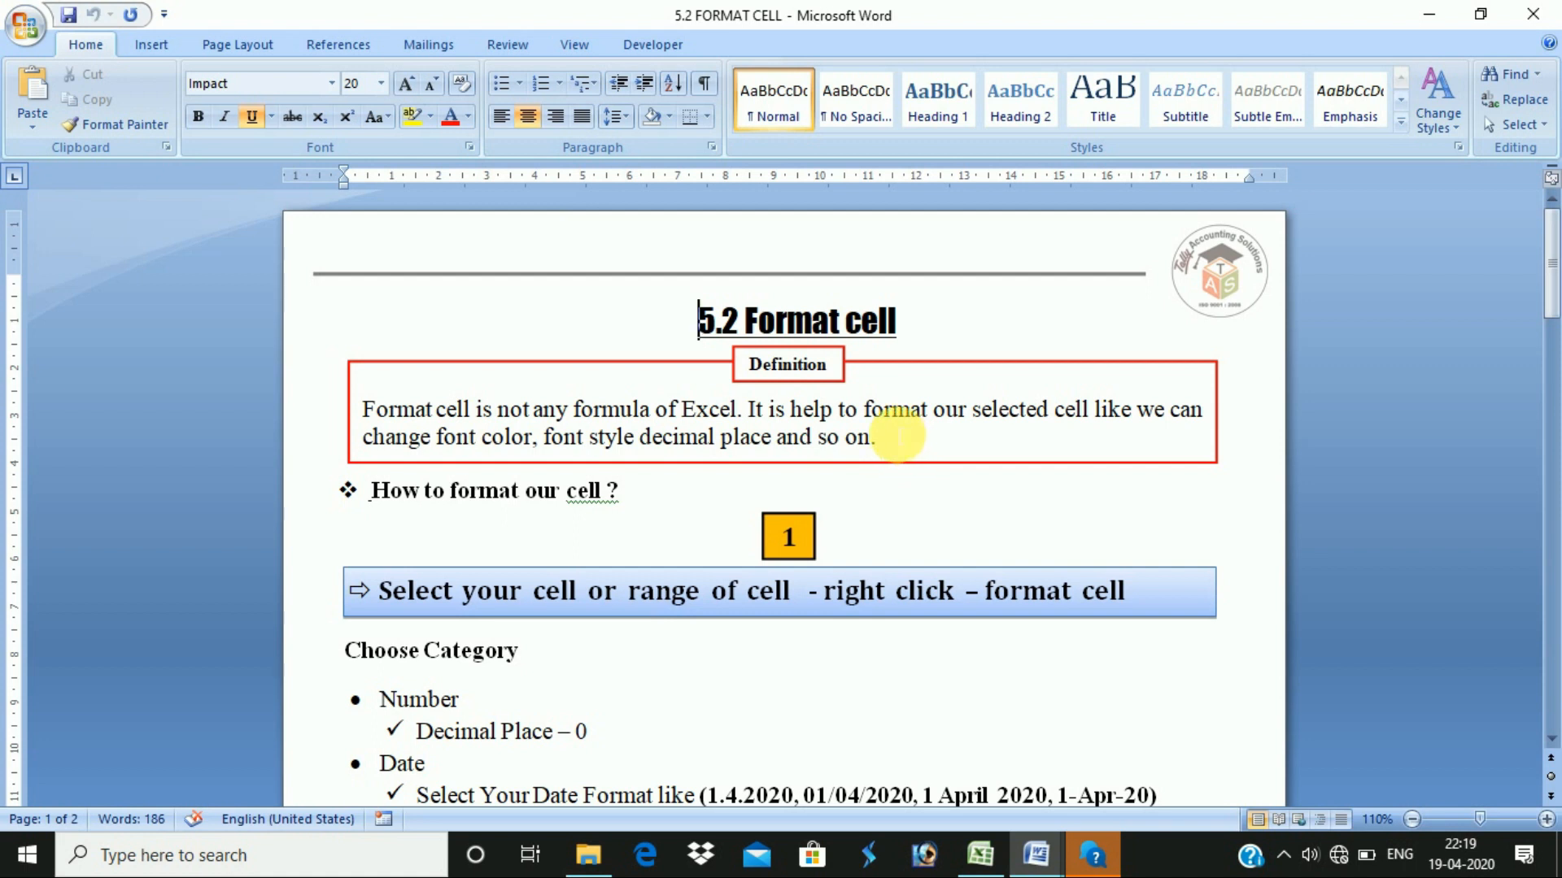
- Return from the Word notes to Excel and create a new blank Book1 workbook
{"action": "left_click", "coordinate": [927, 534]}
{"action": "key", "text": "alt+Tab"}
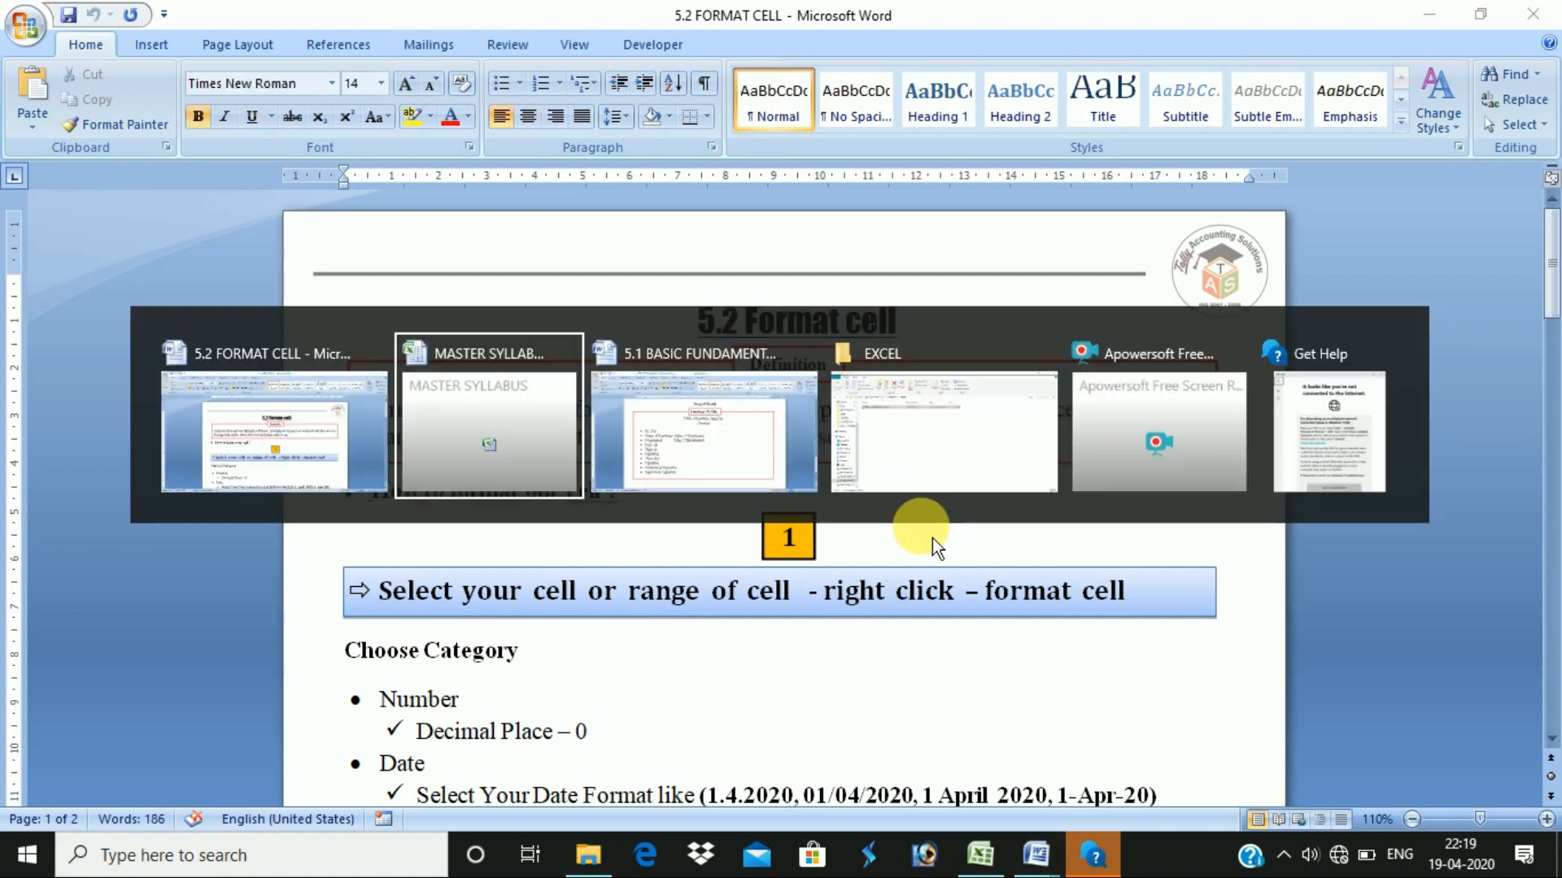
{"action": "key", "text": "ctrl+n"}
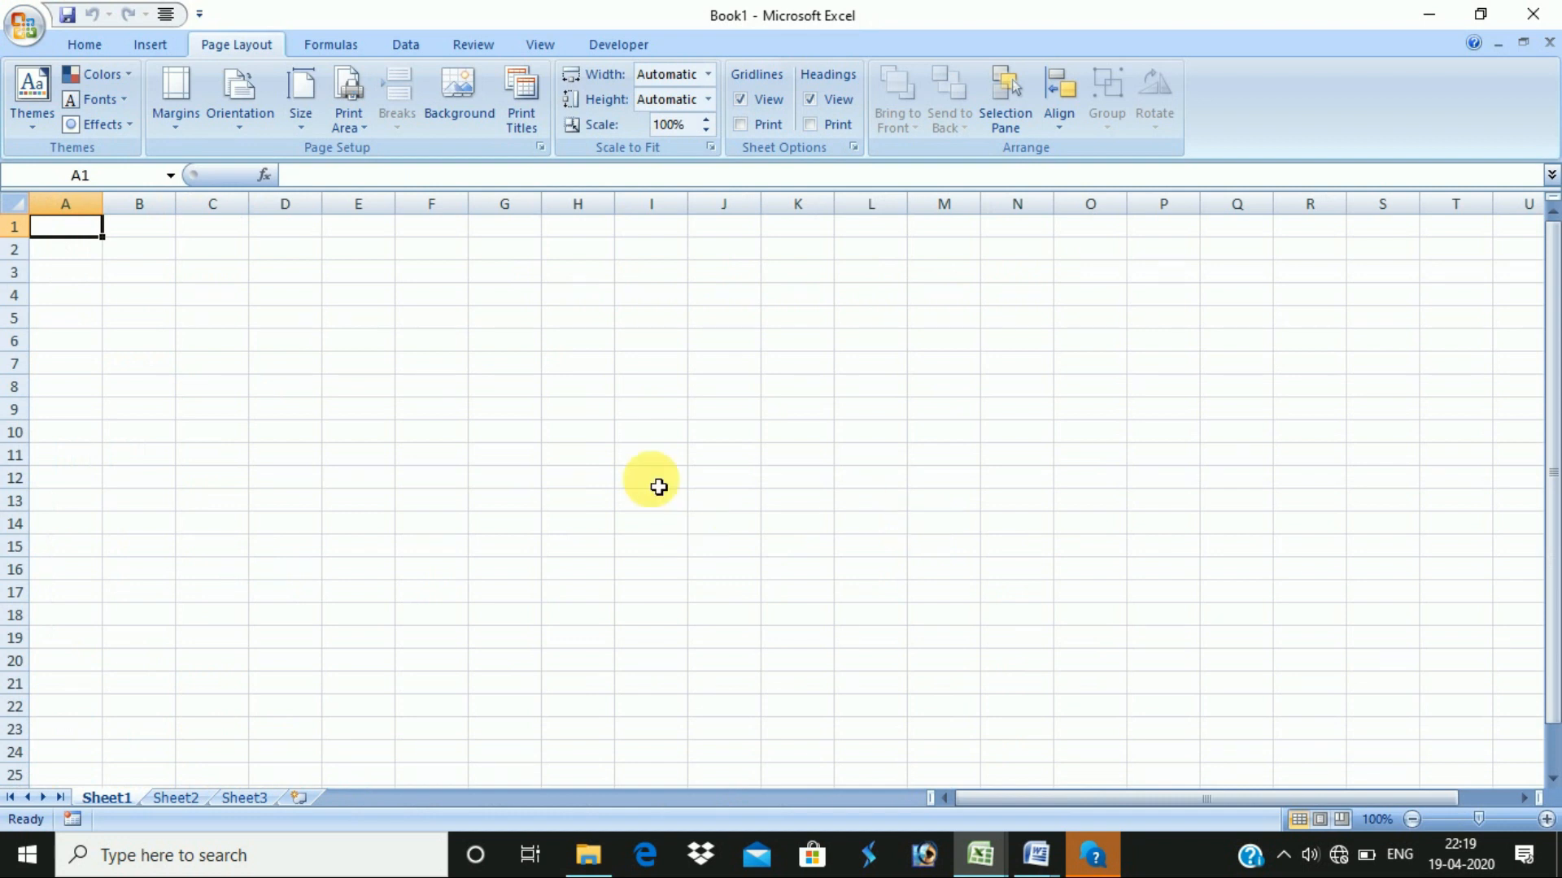
{"action": "left_click", "coordinate": [537, 346]}
{"action": "left_click", "coordinate": [718, 407]}
{"action": "left_click", "coordinate": [391, 478]}
{"action": "left_click", "coordinate": [565, 319]}
{"action": "scroll", "coordinate": [447, 412], "scroll_direction": "up", "scroll_amount": 6}
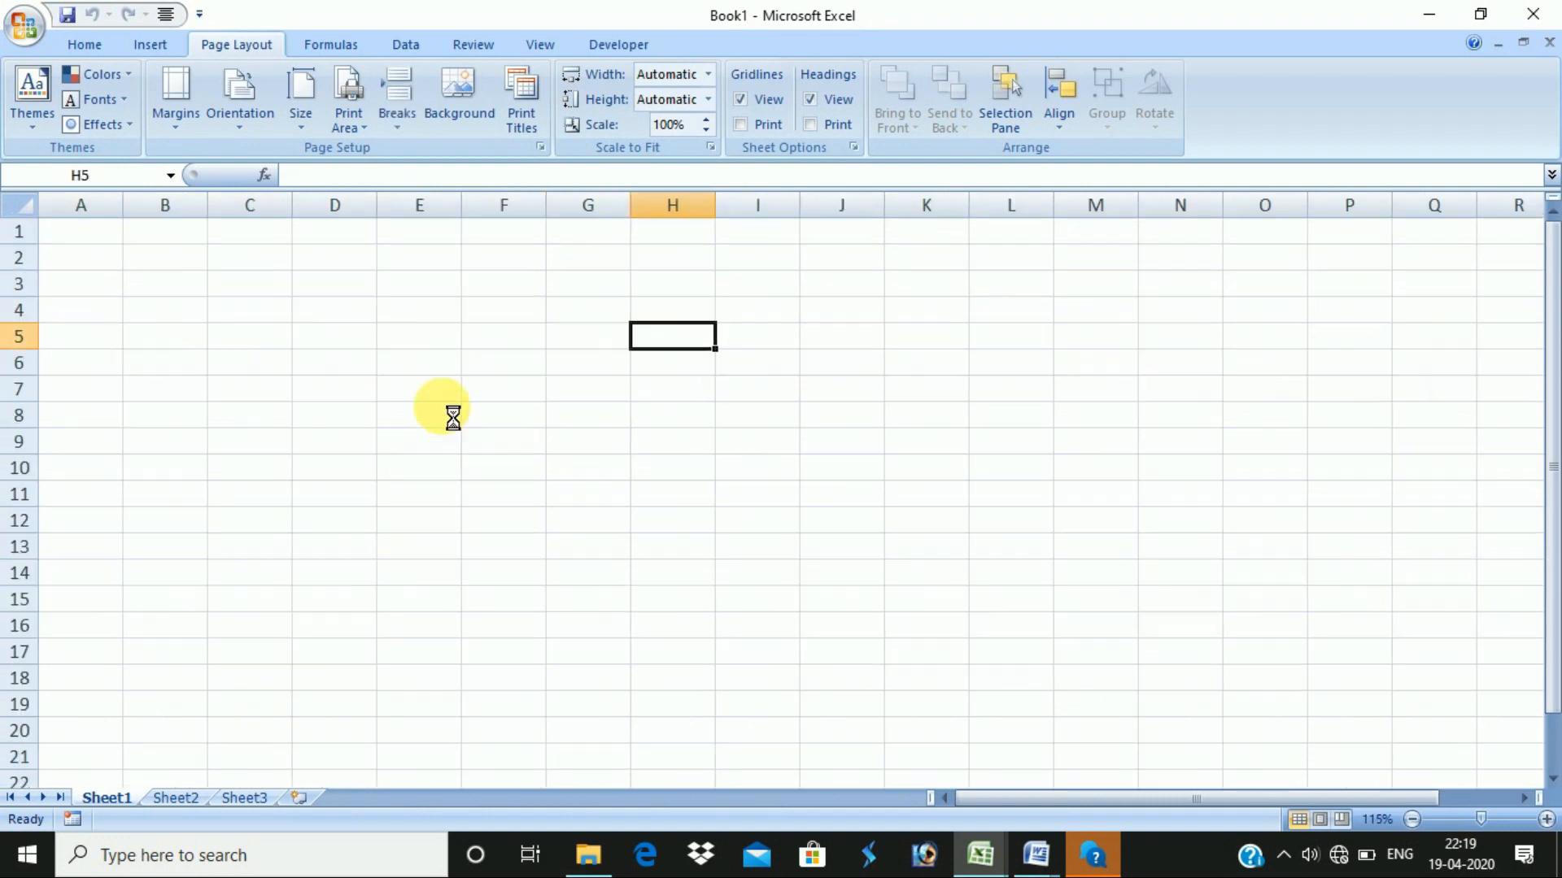
{"action": "scroll", "coordinate": [400, 387], "scroll_direction": "up", "scroll_amount": 1}
{"action": "left_click", "coordinate": [411, 391]}
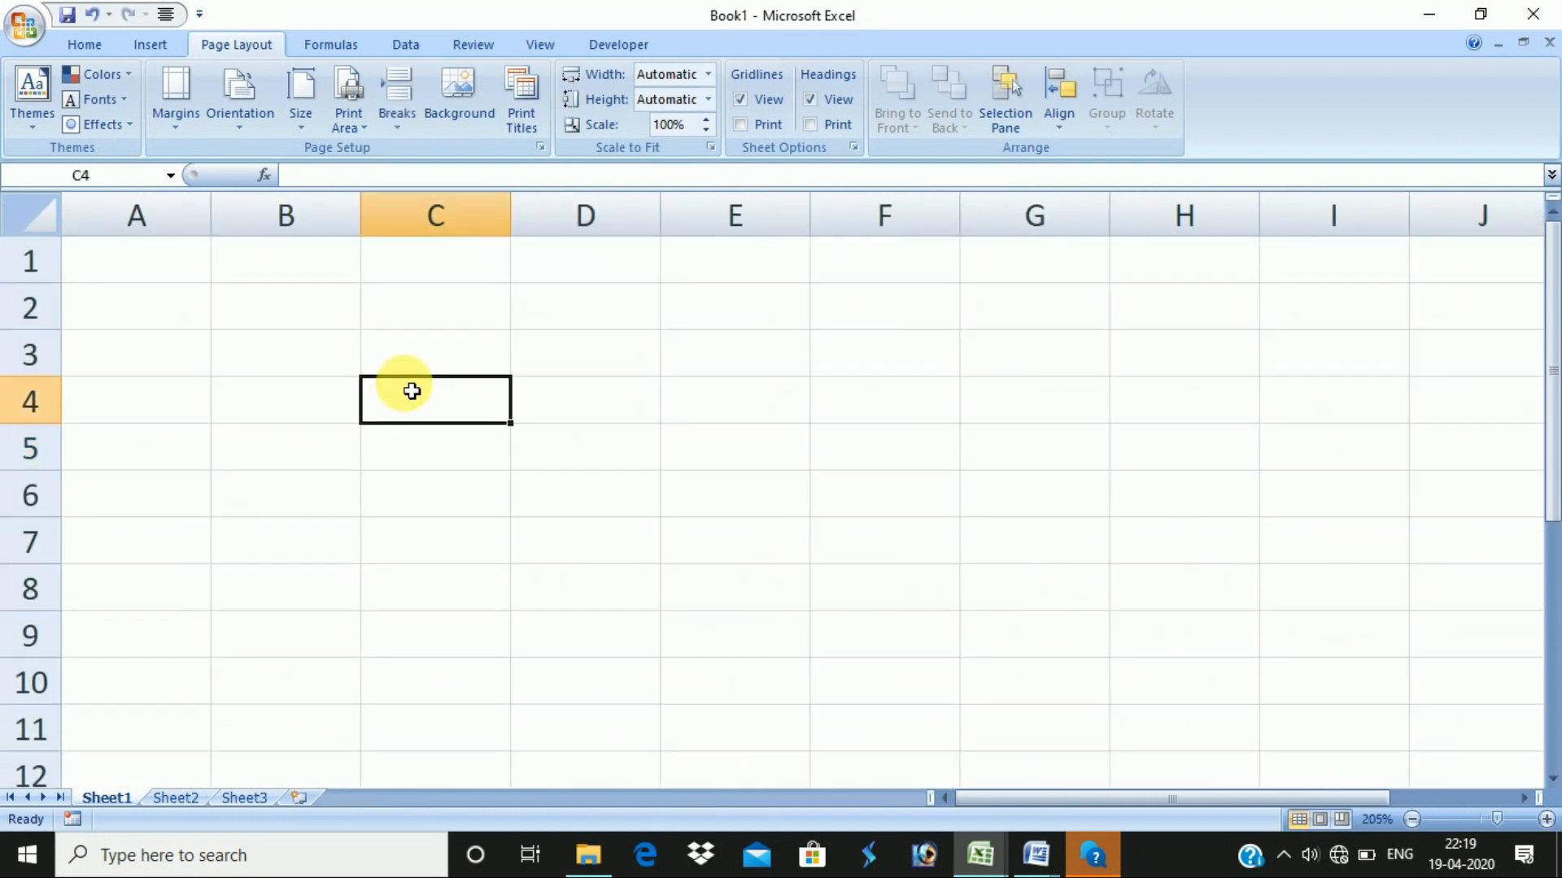
{"action": "left_click", "coordinate": [426, 348]}
{"action": "left_click", "coordinate": [439, 447]}
{"action": "left_click", "coordinate": [338, 398]}
{"action": "left_click", "coordinate": [431, 354]}
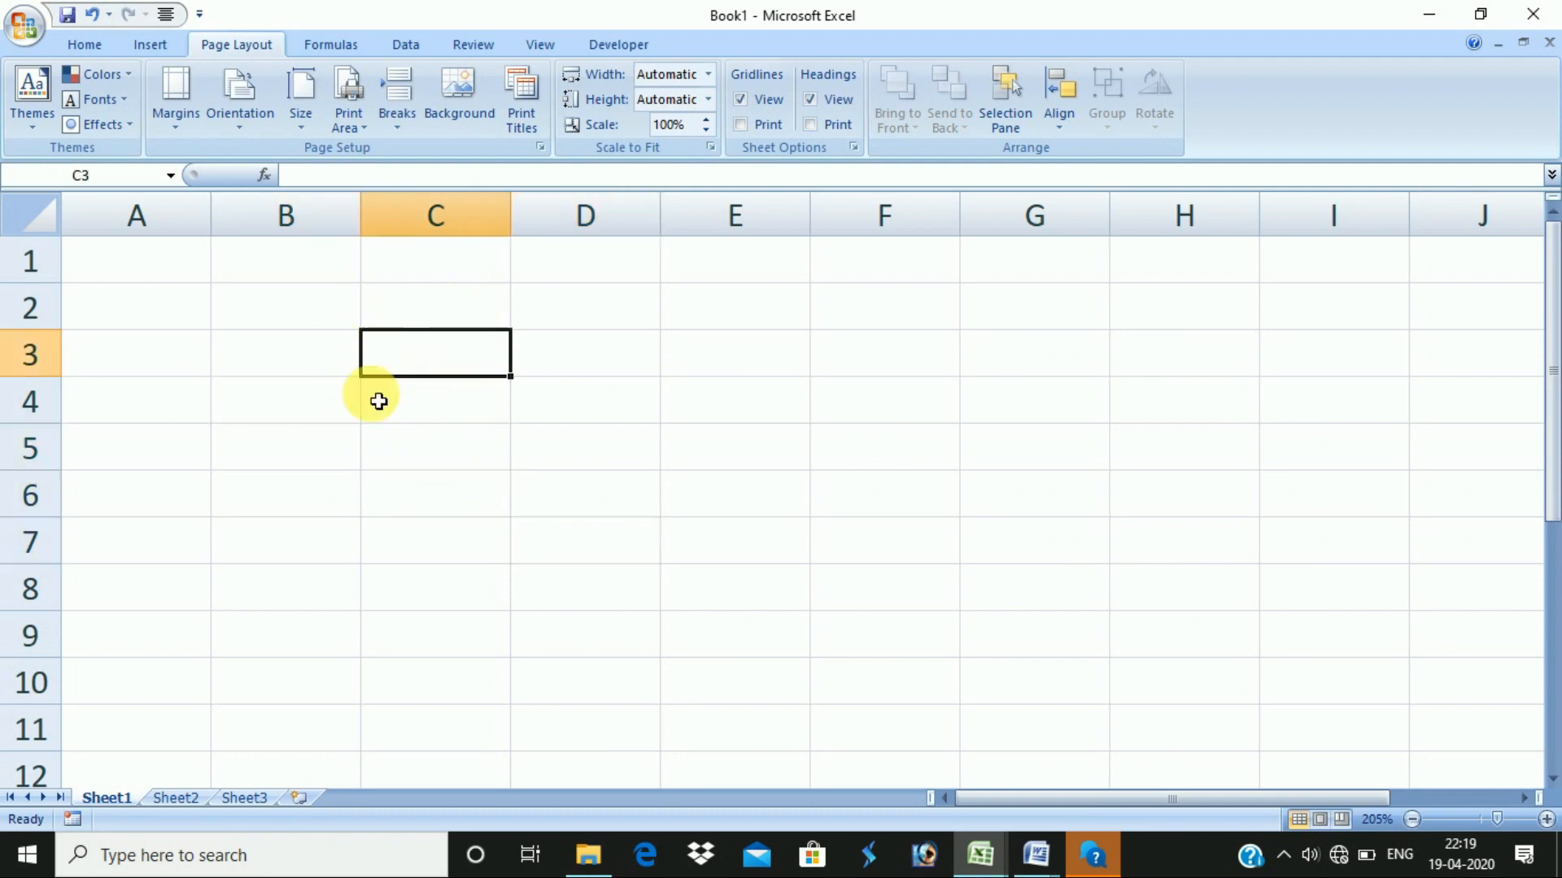
{"action": "left_click", "coordinate": [543, 447]}
{"action": "left_click", "coordinate": [374, 480]}
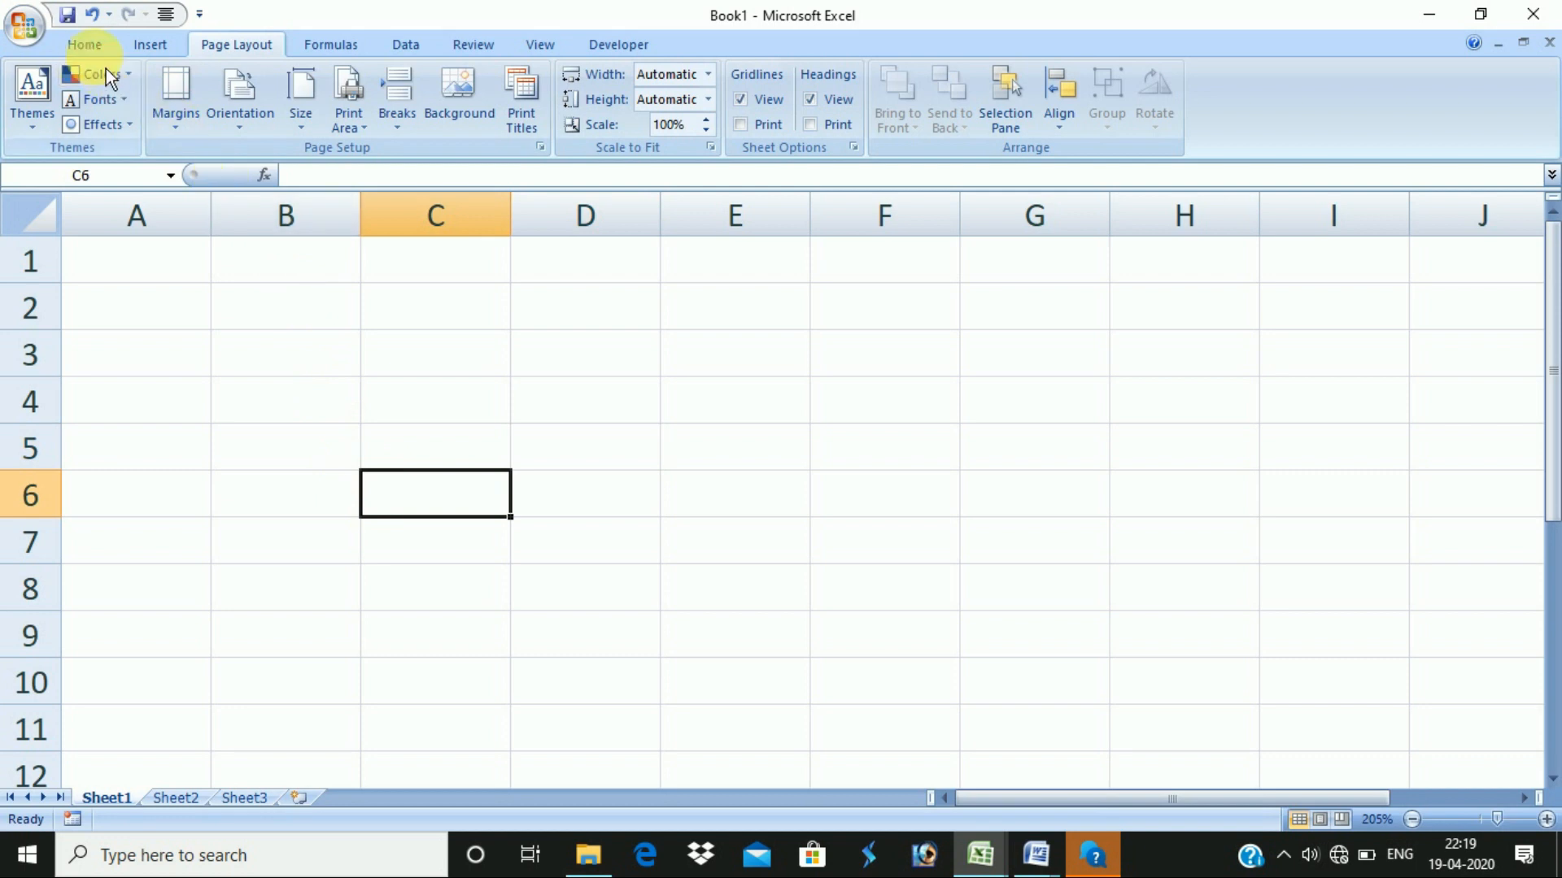
{"action": "left_click", "coordinate": [86, 46]}
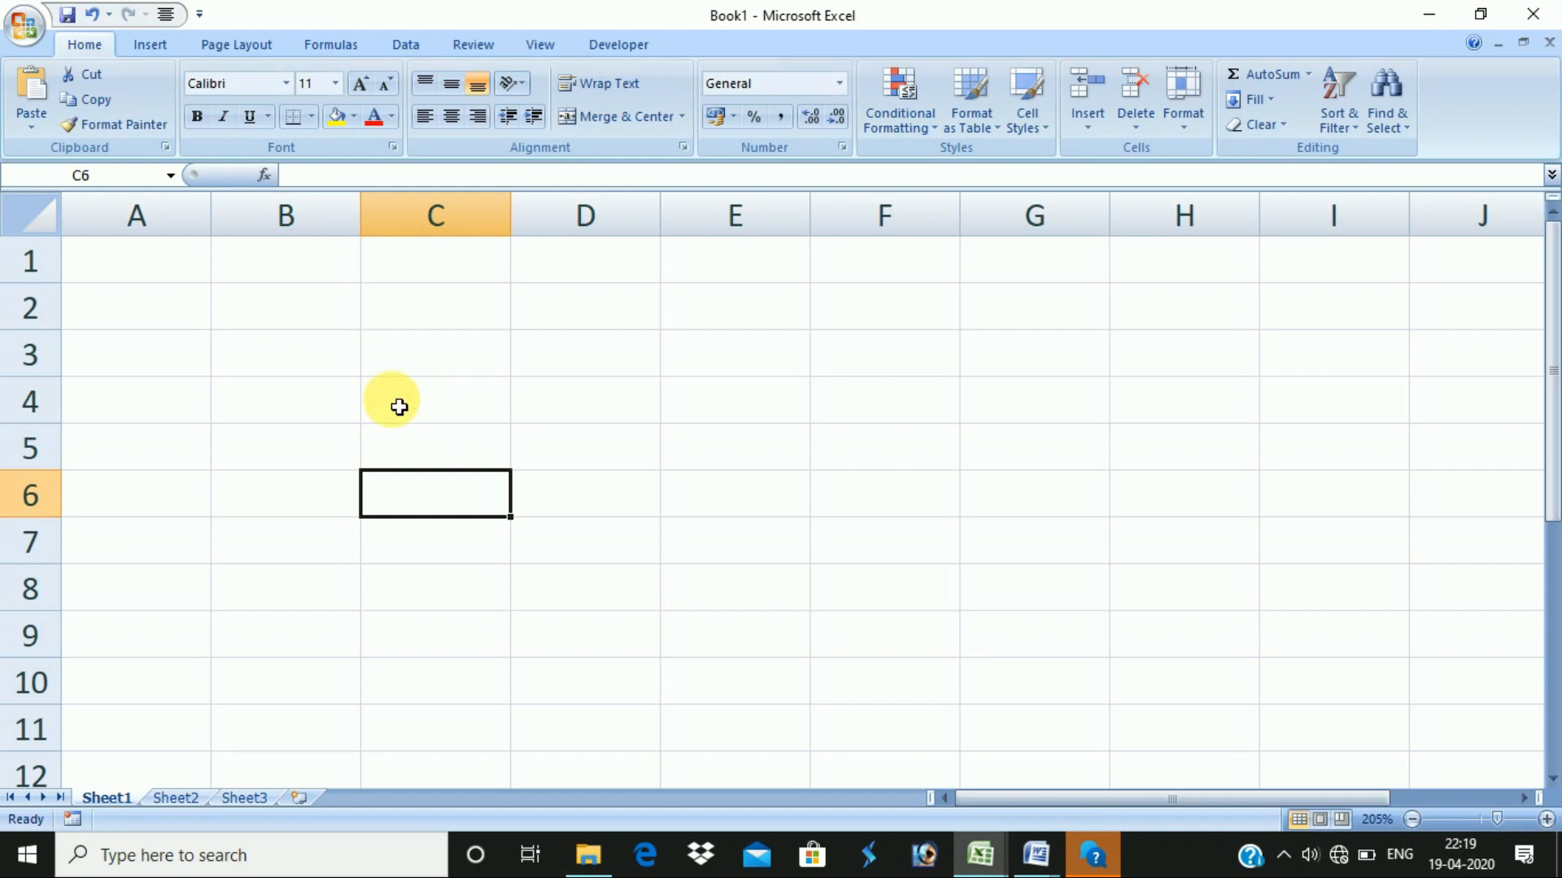
{"action": "left_click", "coordinate": [346, 356]}
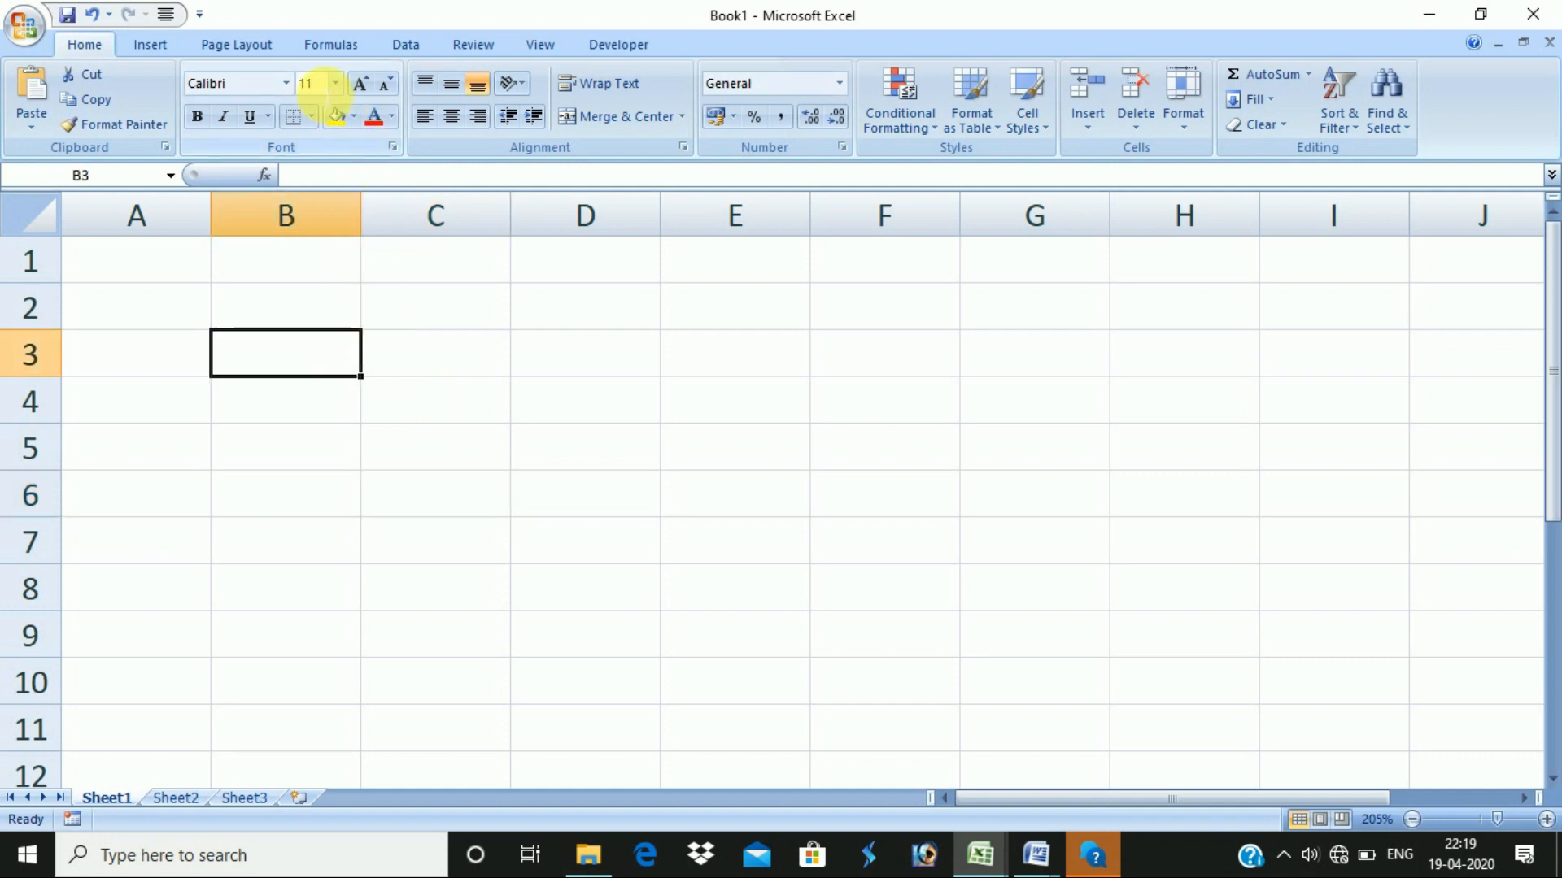
{"action": "left_click", "coordinate": [335, 83]}
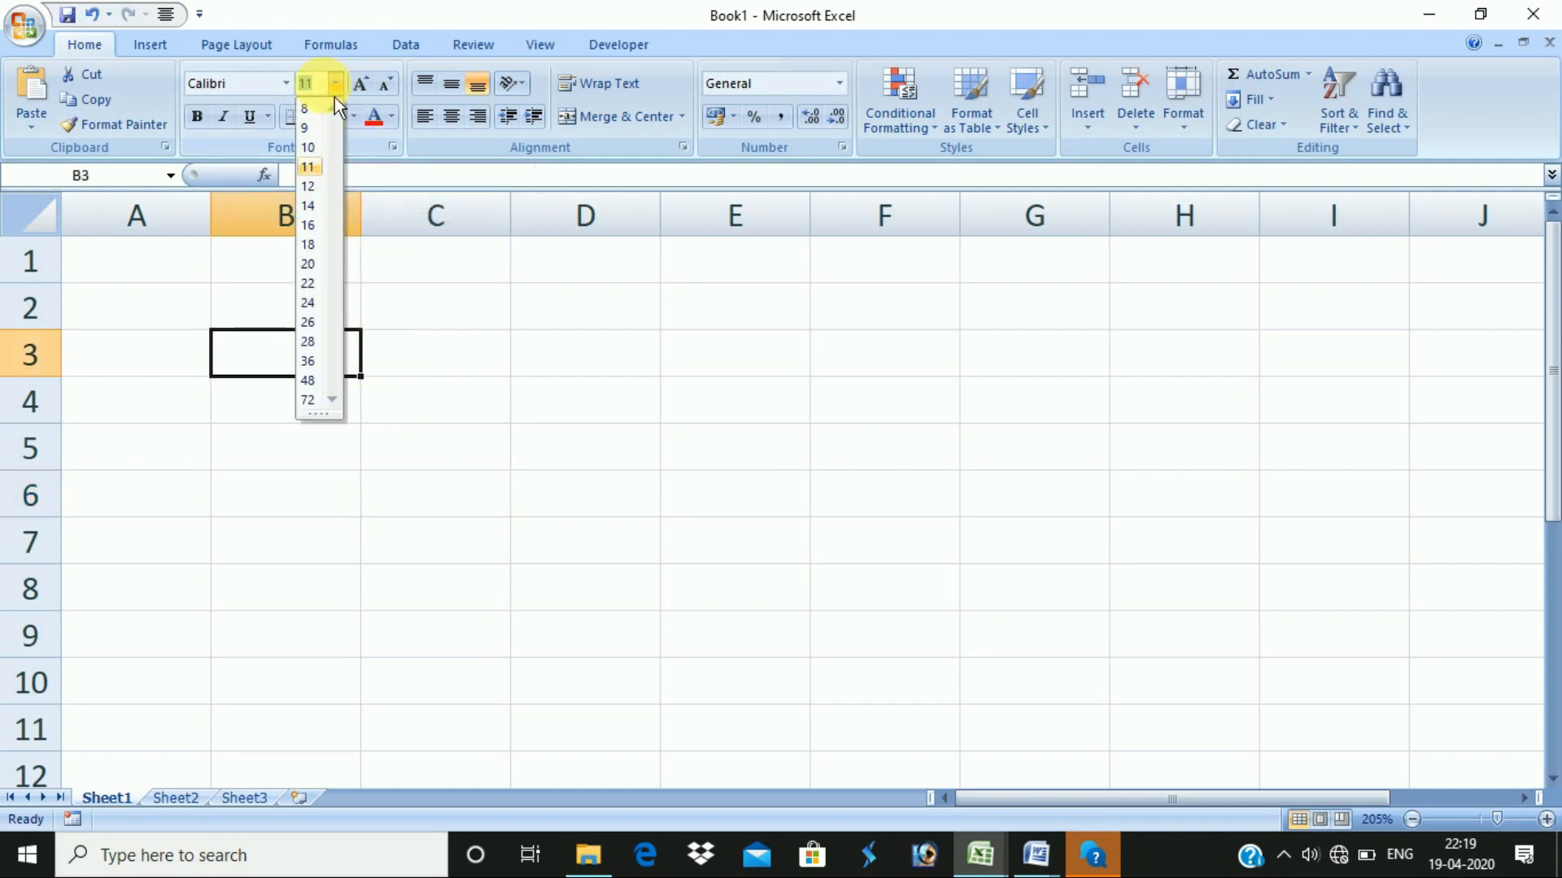
{"action": "left_click", "coordinate": [286, 83]}
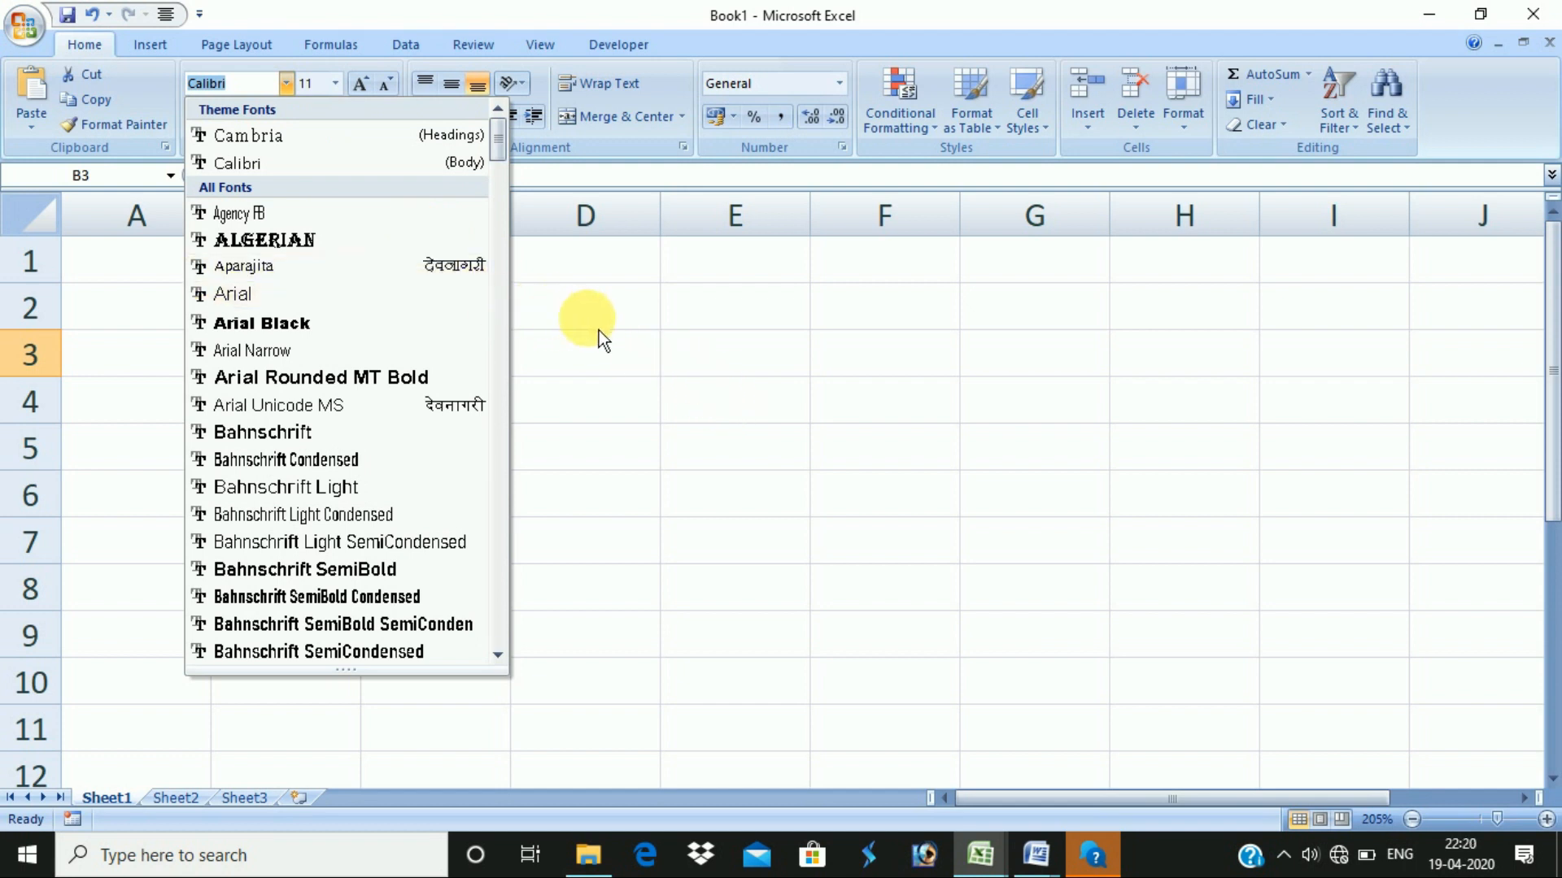
{"action": "left_click", "coordinate": [448, 347]}
{"action": "left_click", "coordinate": [485, 437]}
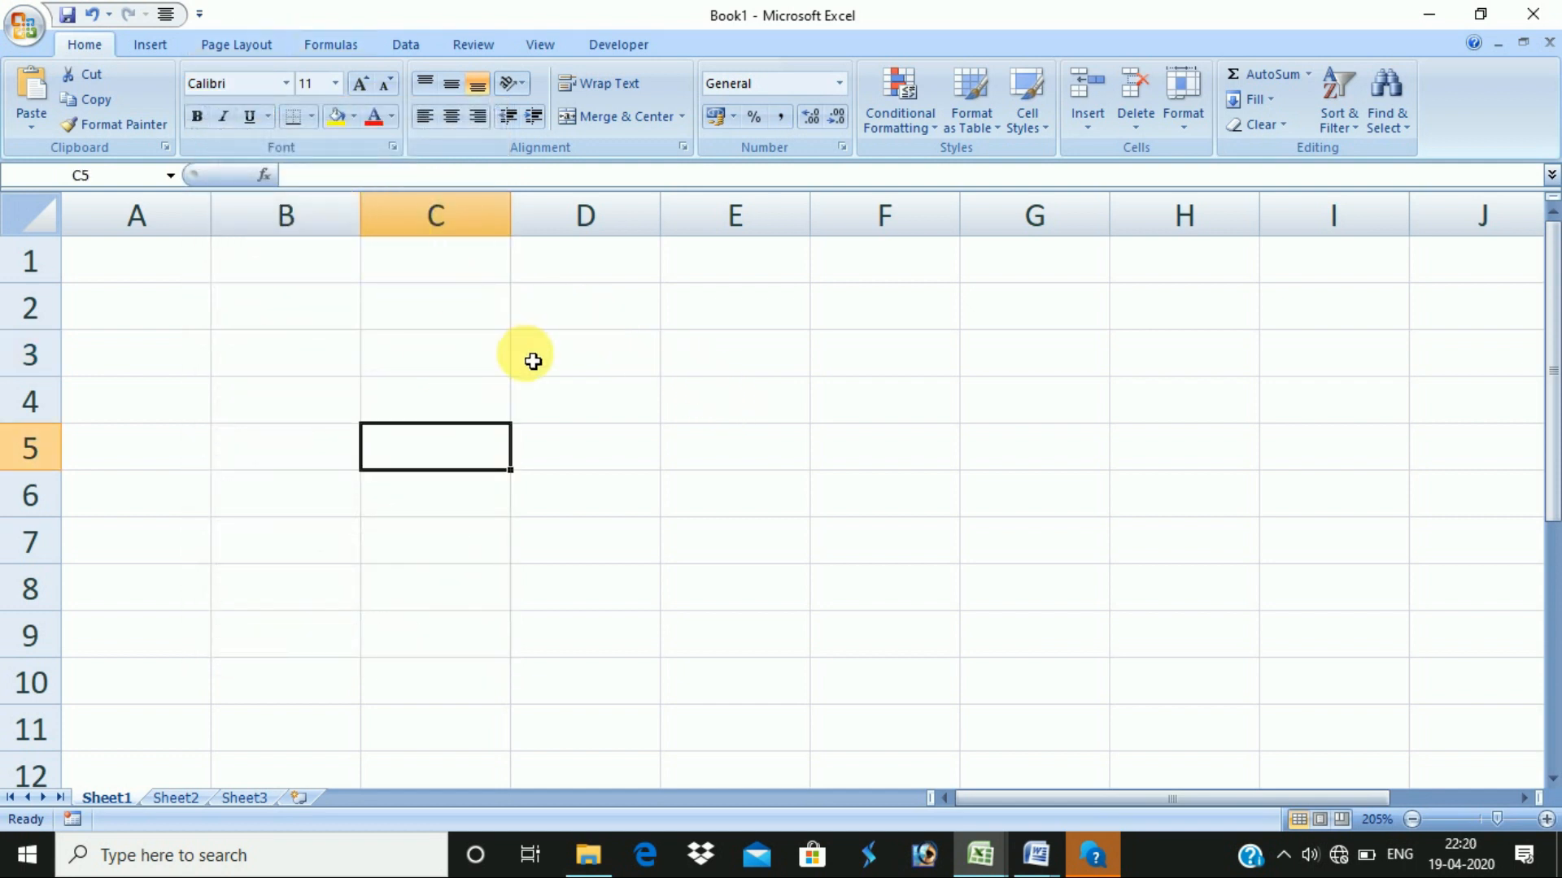
{"action": "left_click", "coordinate": [471, 358]}
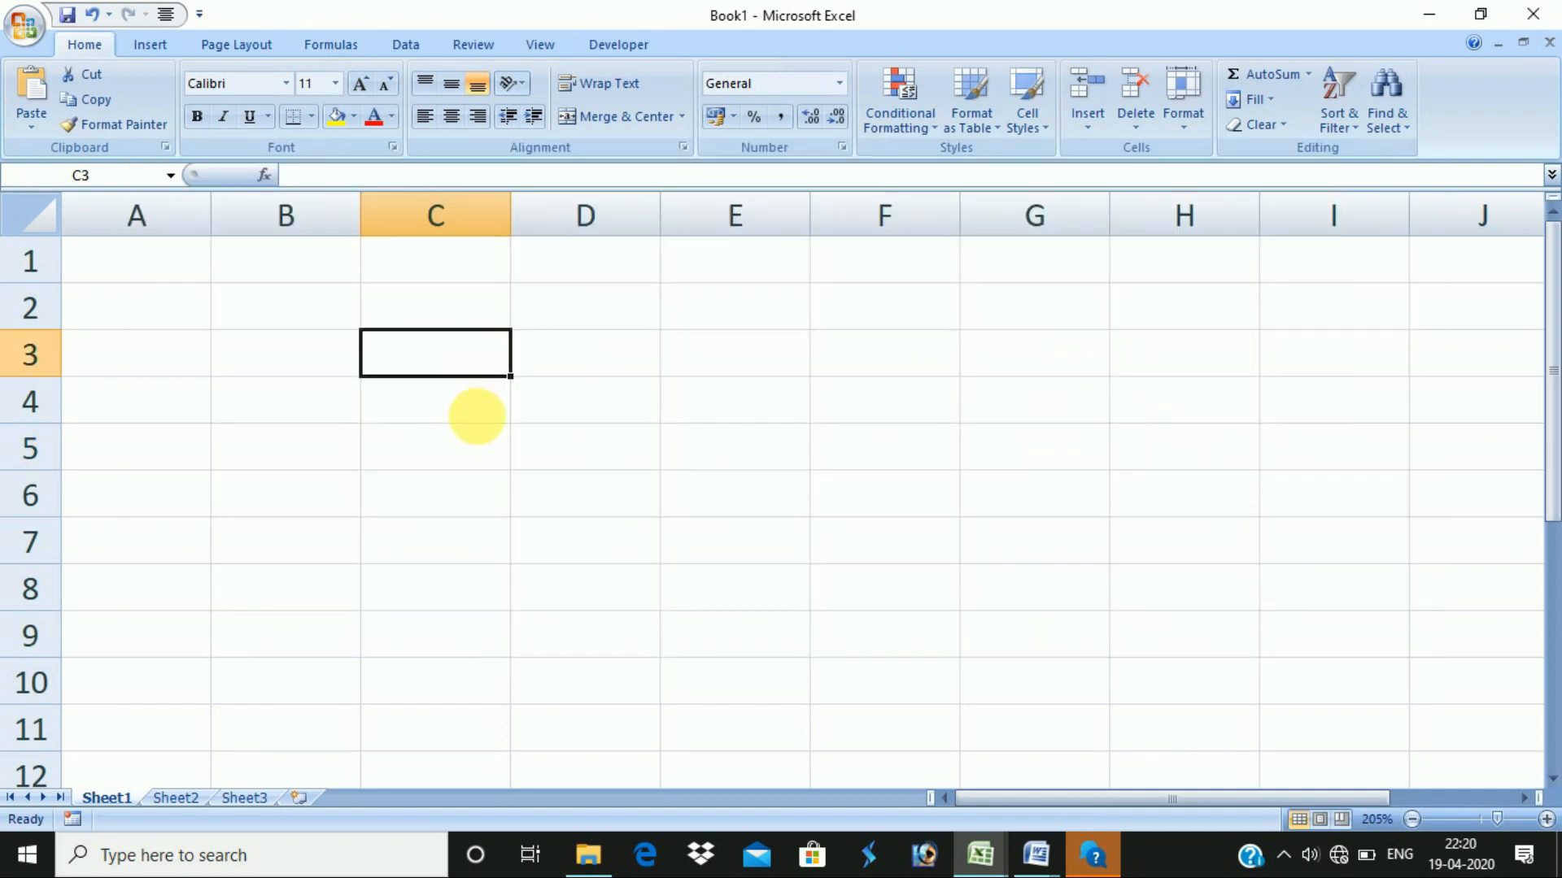
{"action": "key", "text": "alt+Tab"}
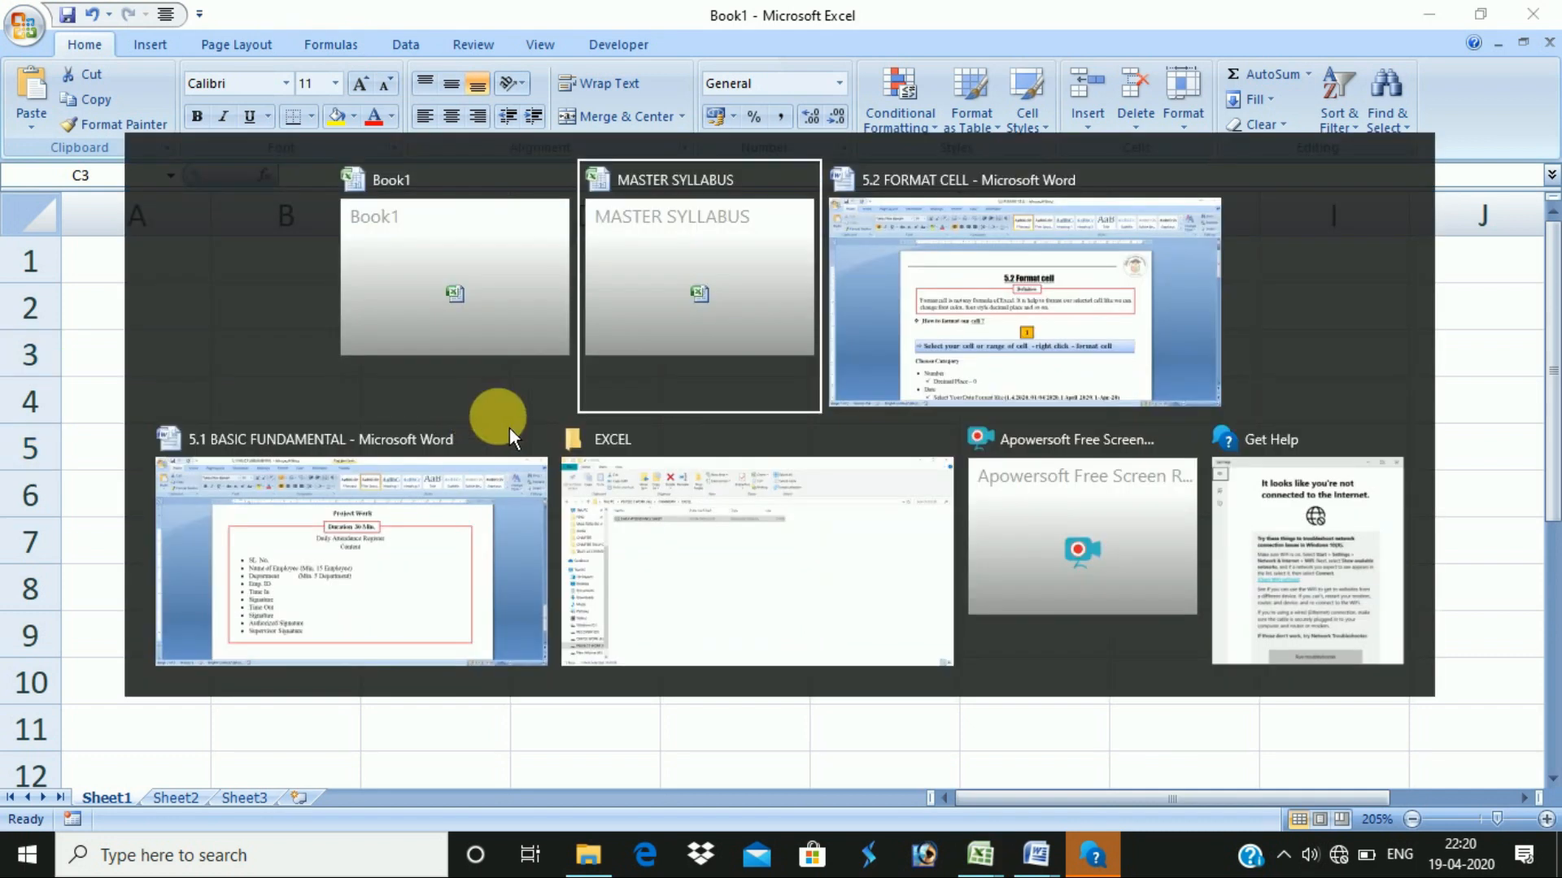
- View box 2 of the 5.2 FORMAT CELL notes in Word, then return to Book1
{"action": "key", "text": "alt+Tab"}
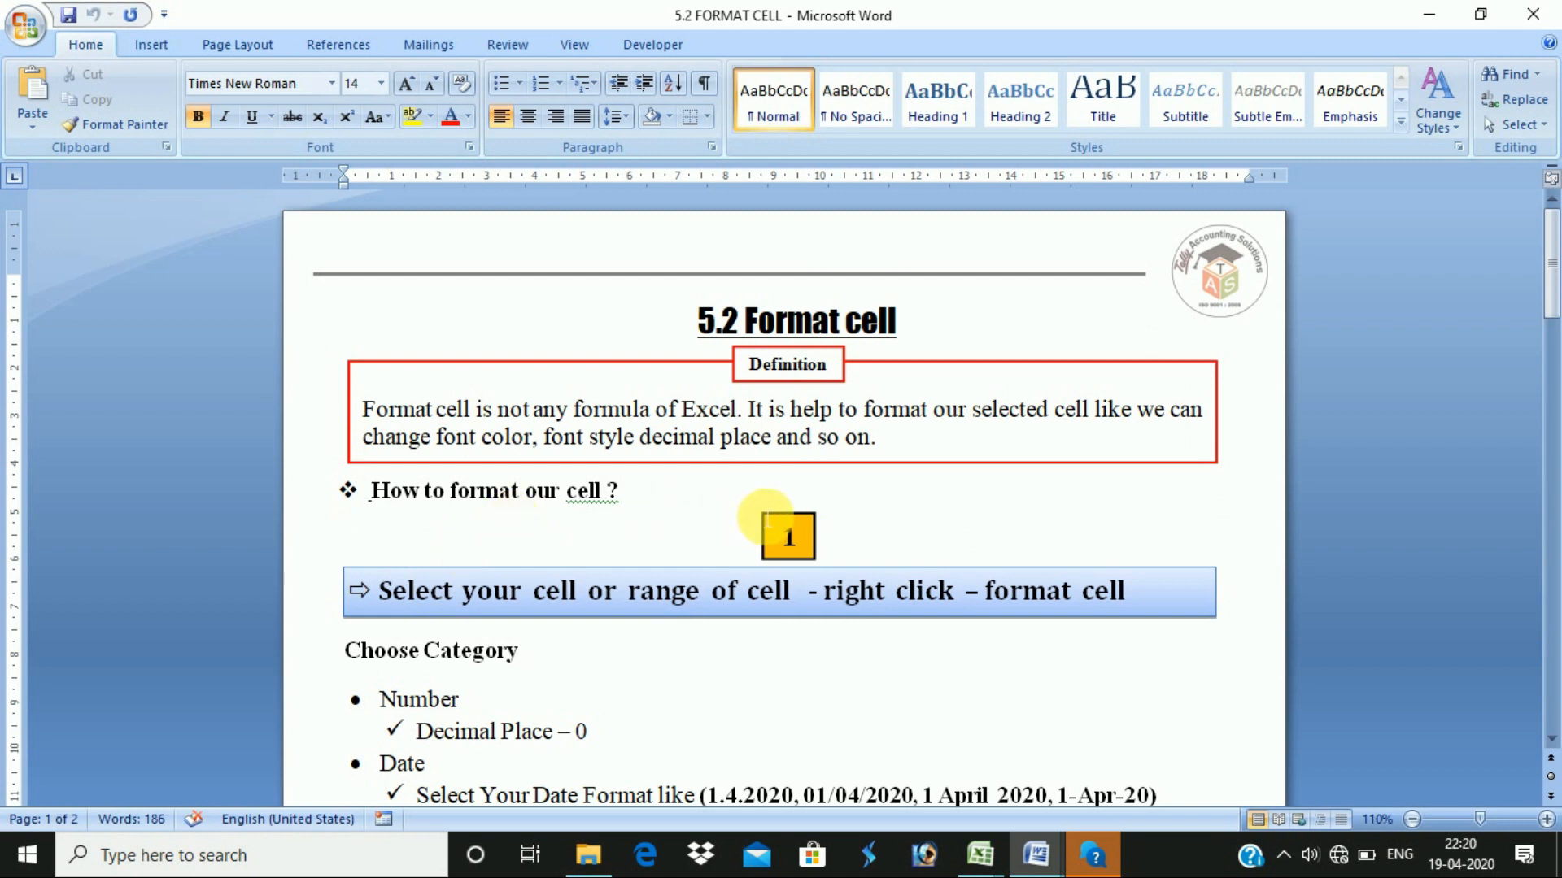
{"action": "scroll", "coordinate": [764, 516], "scroll_direction": "down", "scroll_amount": 3}
{"action": "scroll", "coordinate": [412, 443], "scroll_direction": "up", "scroll_amount": 3}
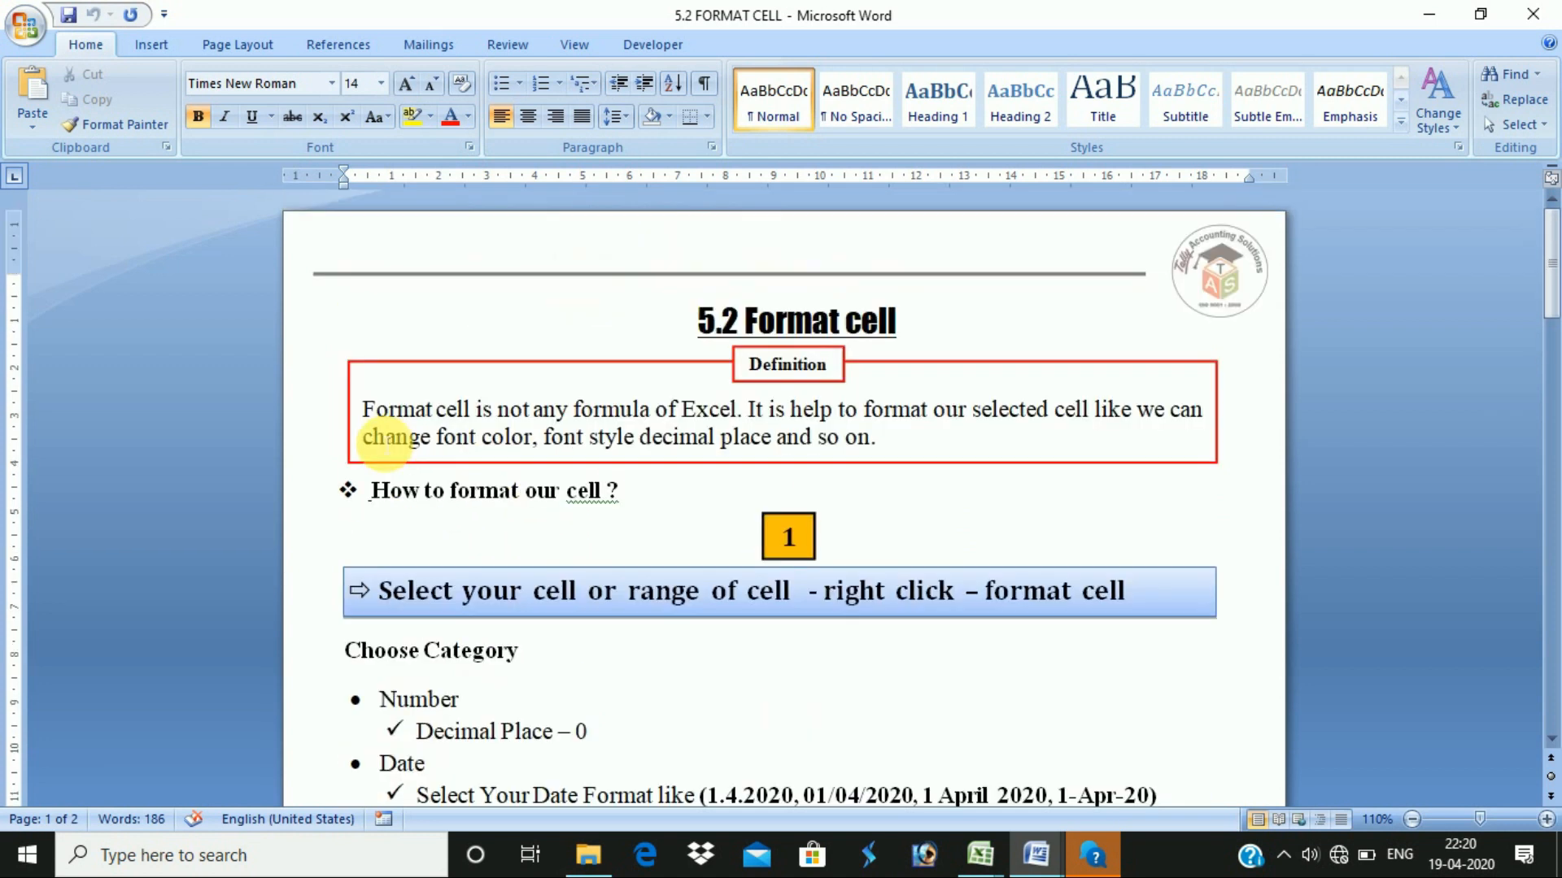
{"action": "scroll", "coordinate": [406, 602], "scroll_direction": "down", "scroll_amount": 3}
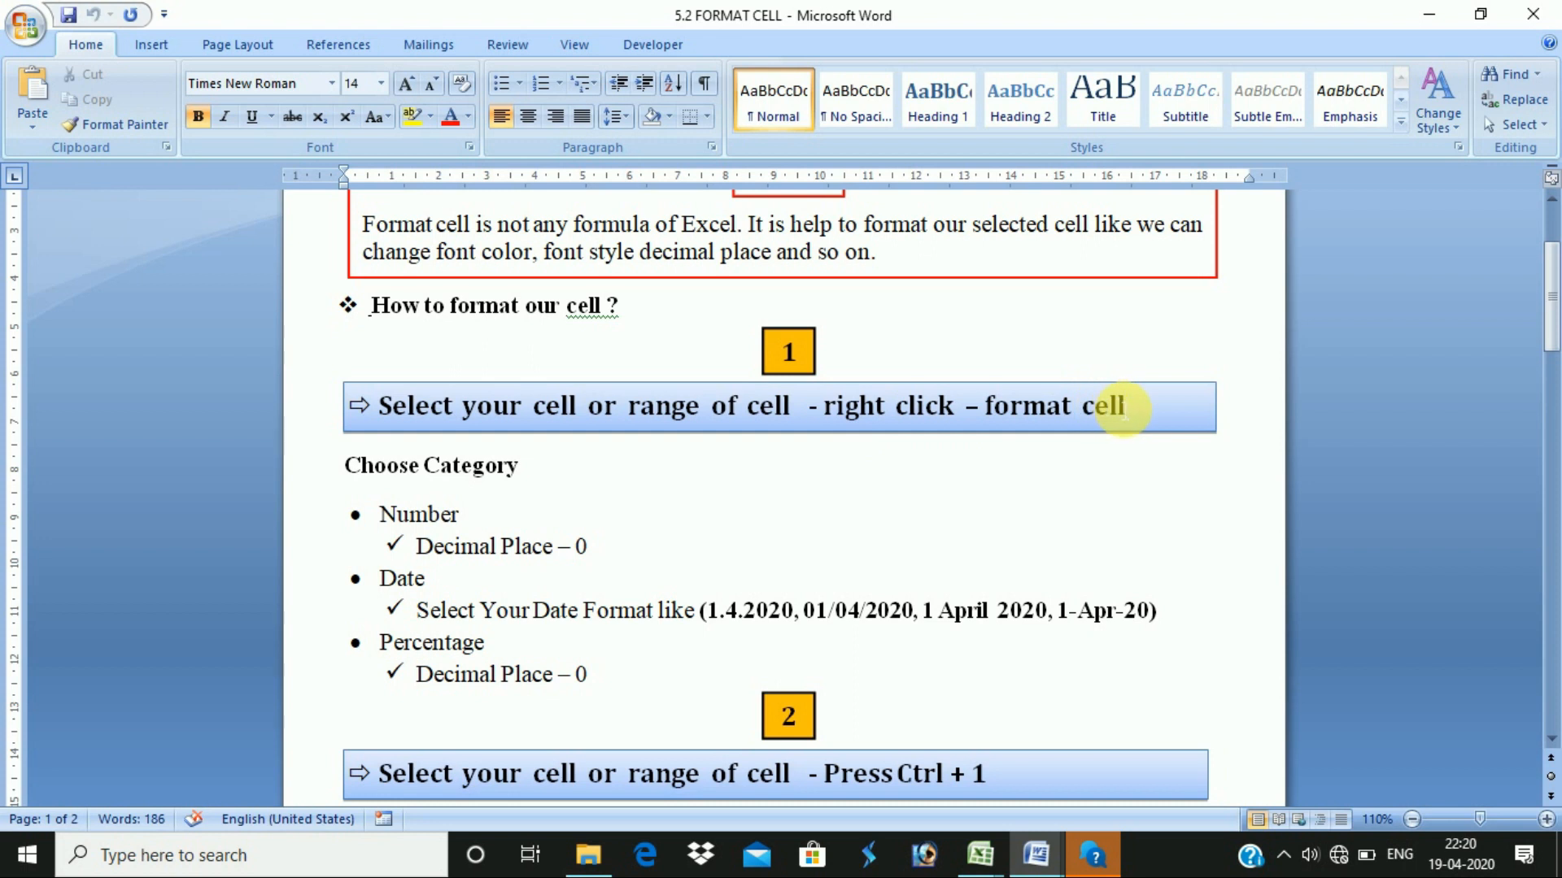
{"action": "key", "text": "alt+Tab"}
{"action": "left_click", "coordinate": [515, 434]}
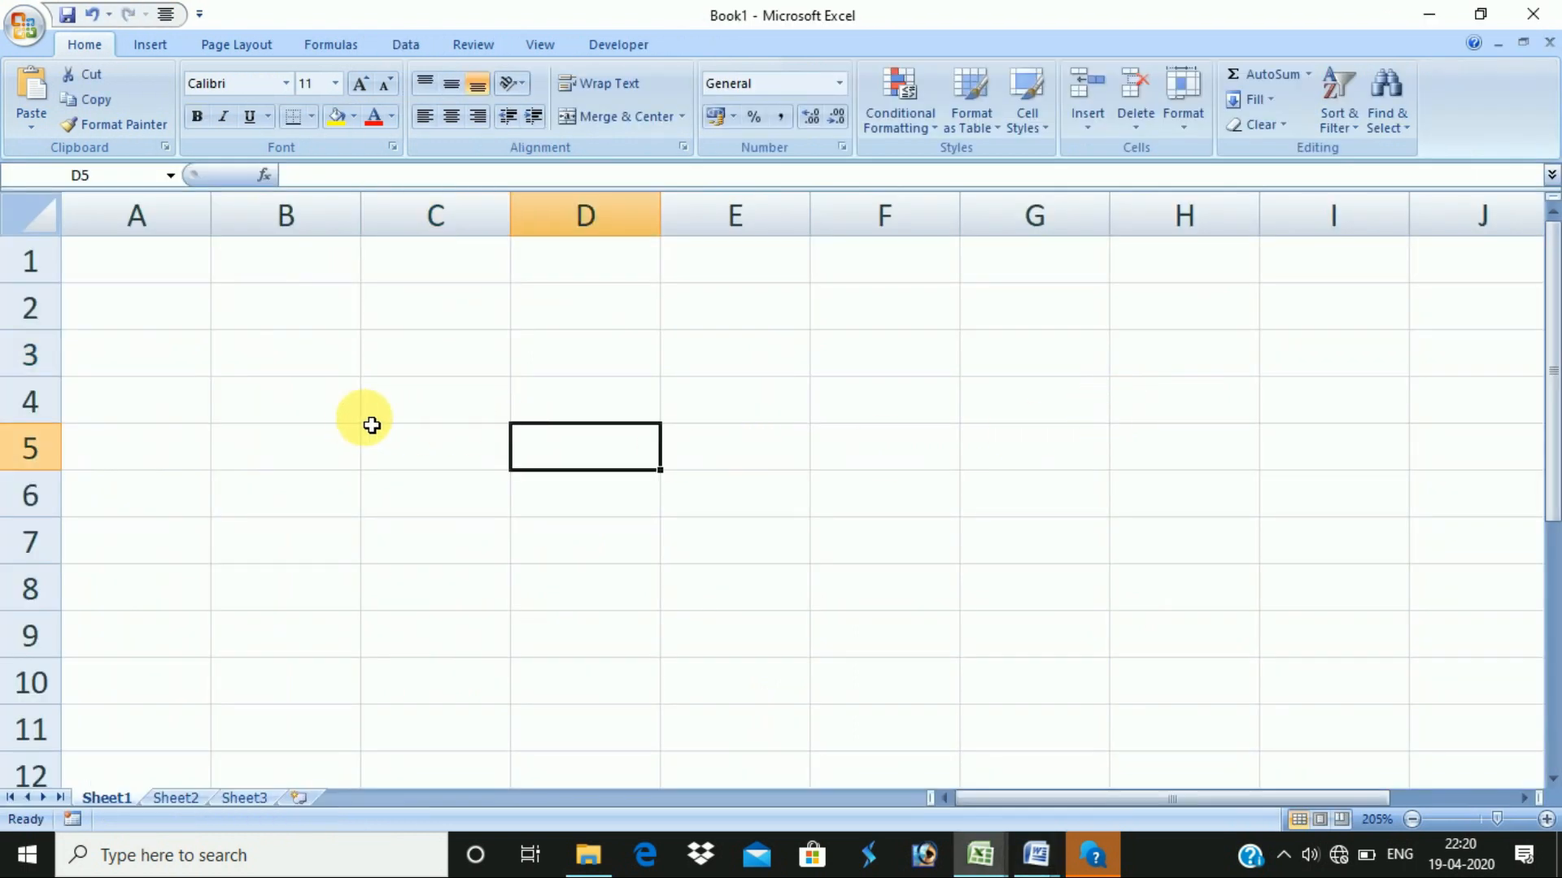
{"action": "left_click", "coordinate": [448, 358]}
{"action": "type", "text": "12345678"}
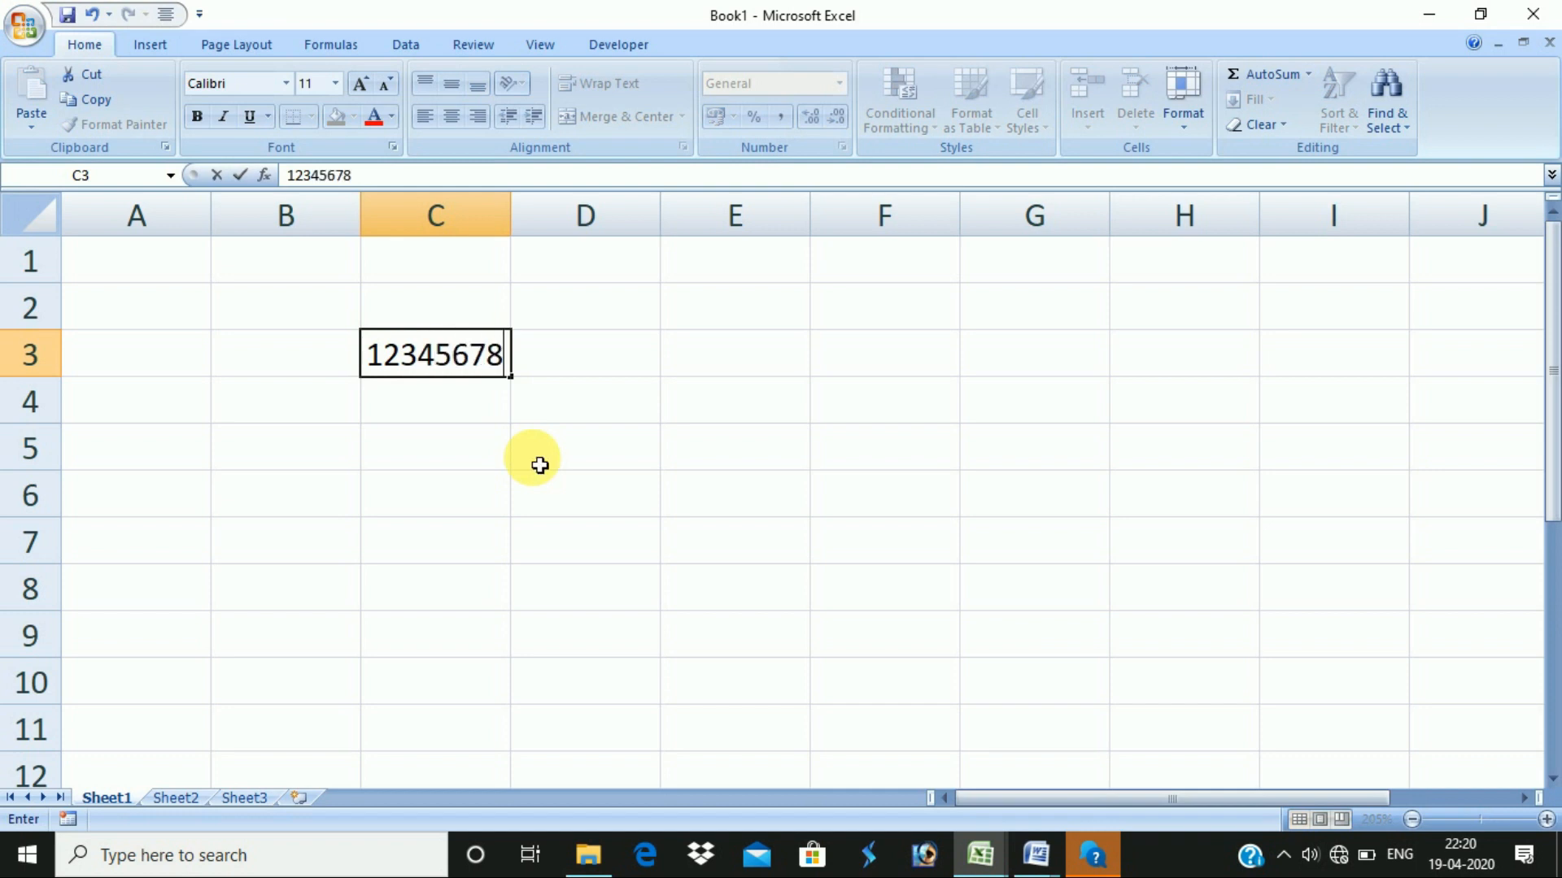
{"action": "type", "text": "9"}
{"action": "key", "text": "Return"}
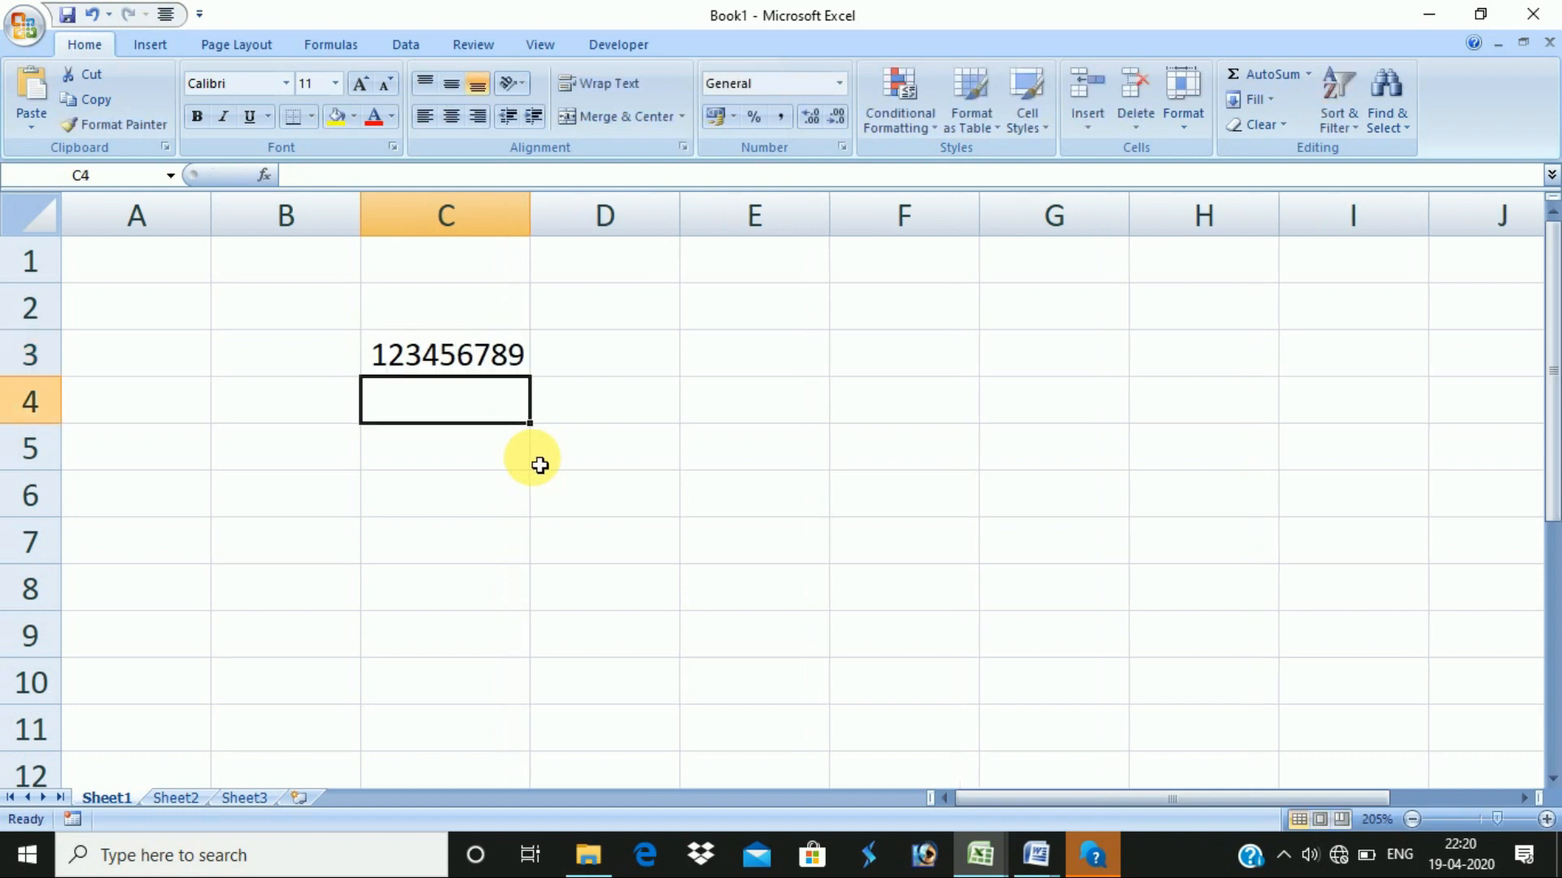
{"action": "key", "text": "Up"}
{"action": "key", "text": "Right"}
{"action": "key", "text": "Right"}
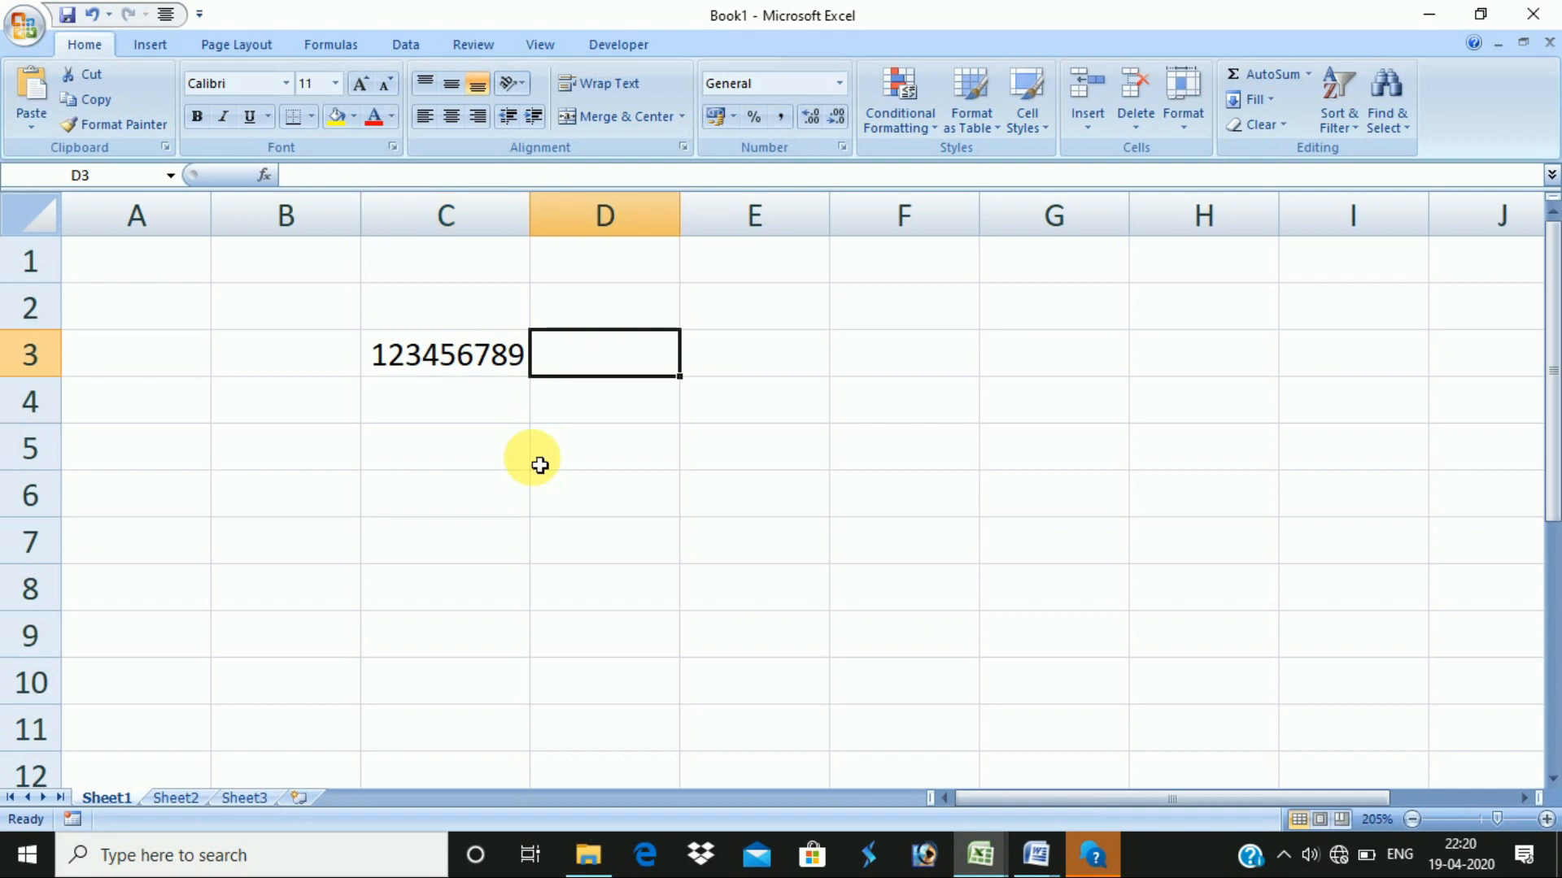
{"action": "type", "text": "1234567890"}
{"action": "key", "text": "Return"}
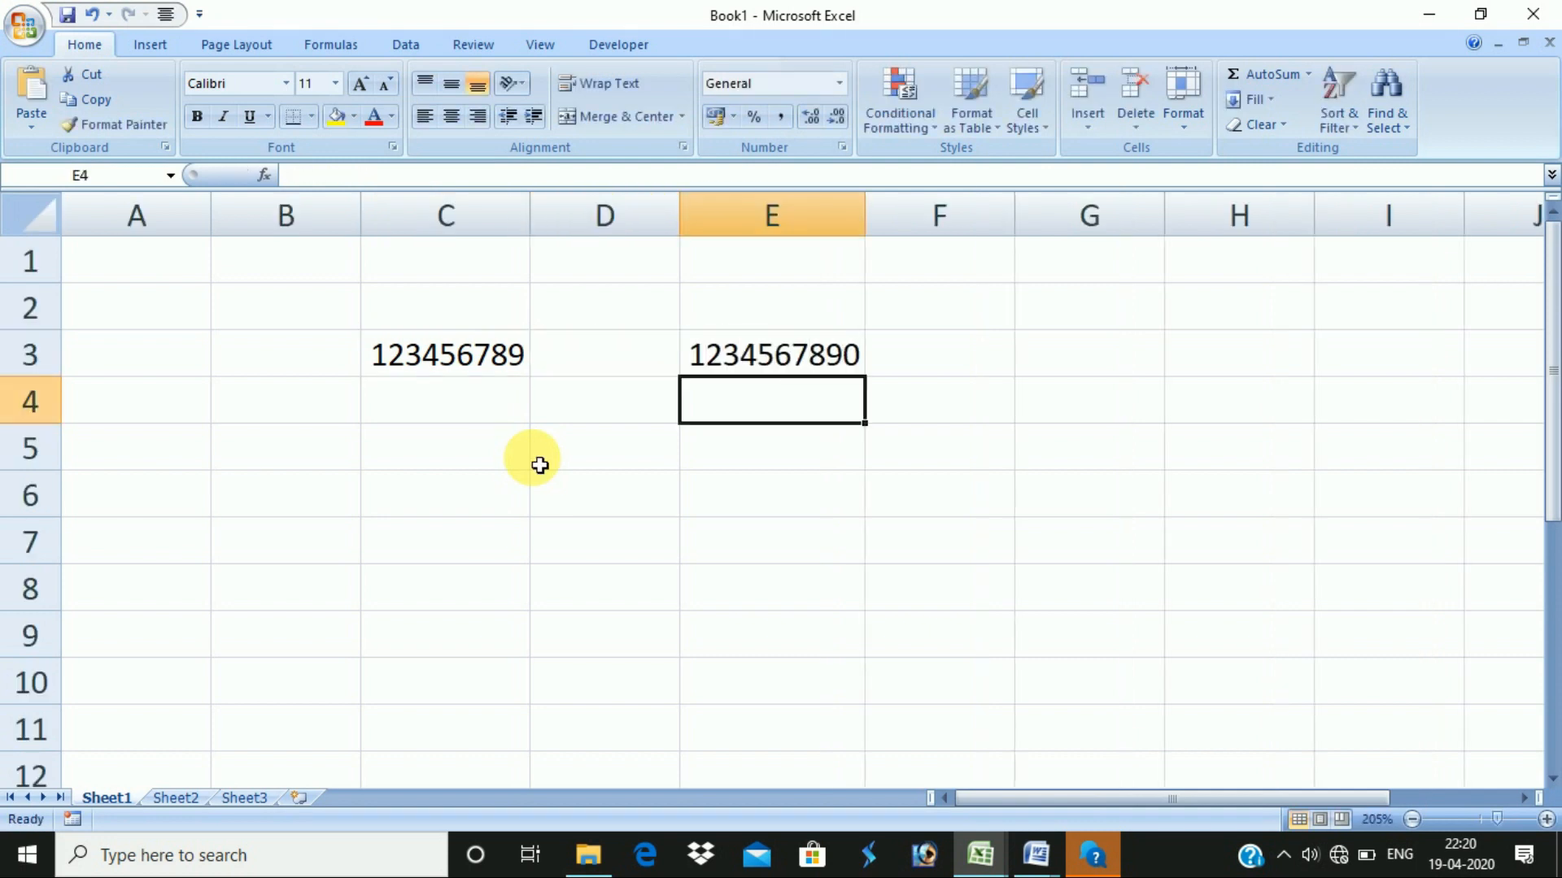
{"action": "key", "text": "Up"}
{"action": "key", "text": "Right"}
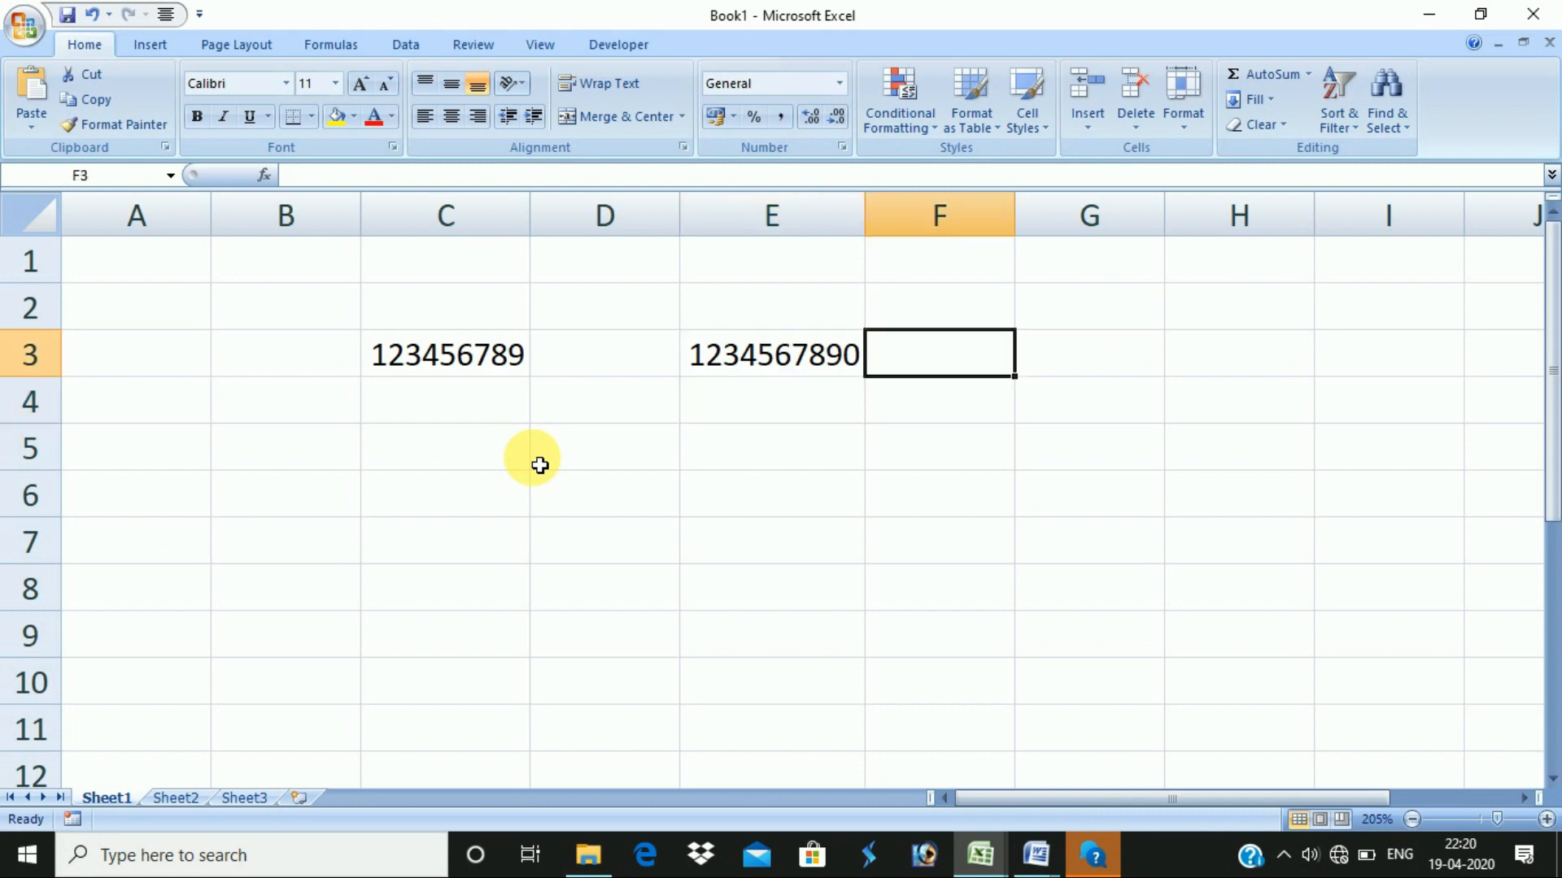
{"action": "type", "text": "12341312151"}
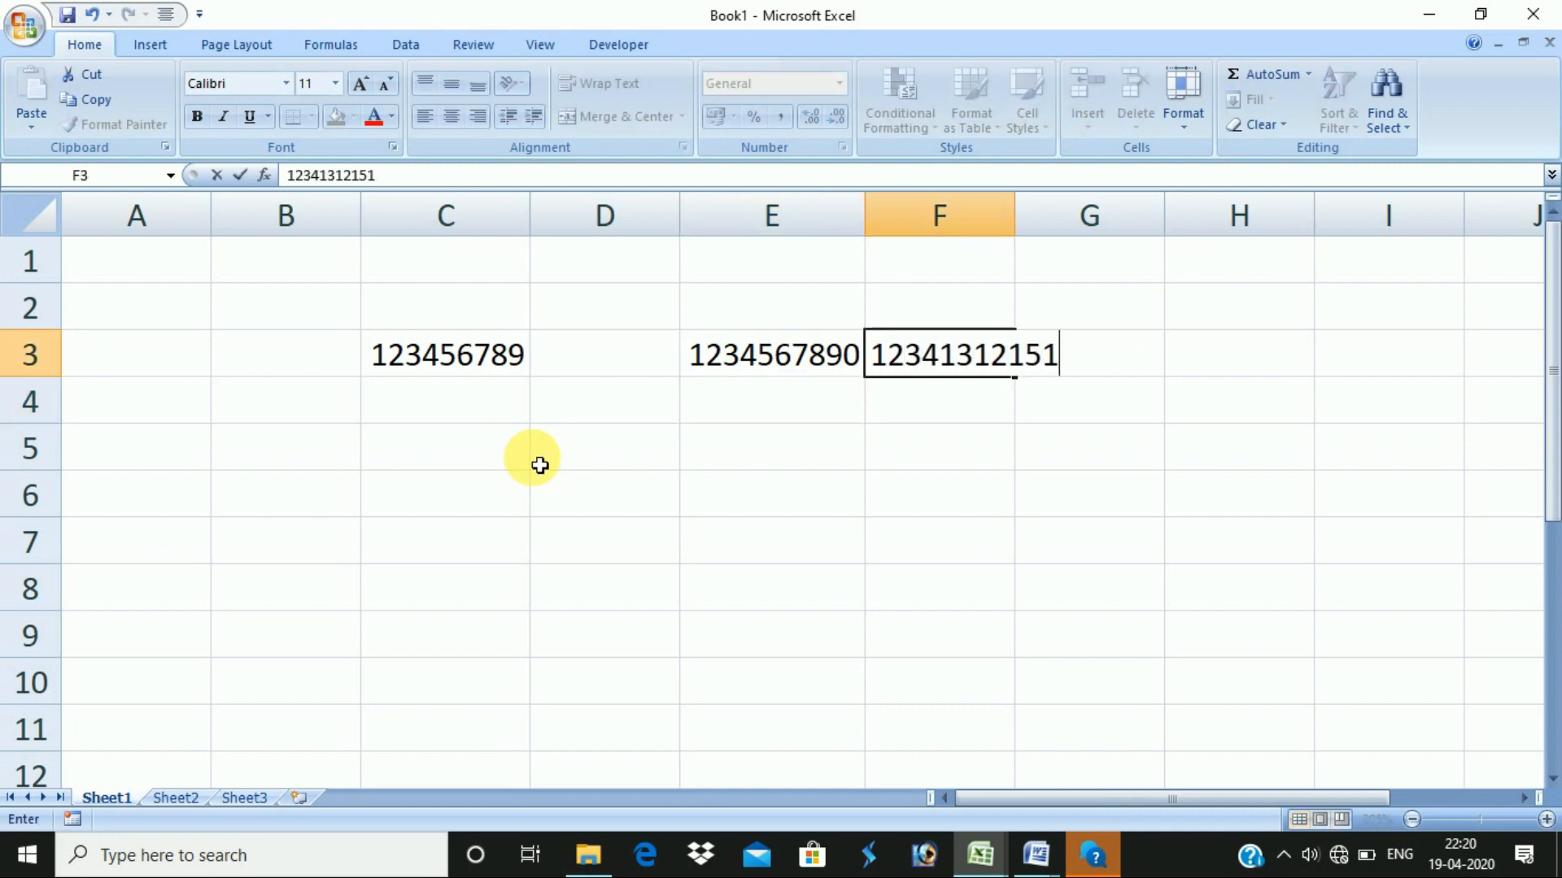
{"action": "key", "text": "Return"}
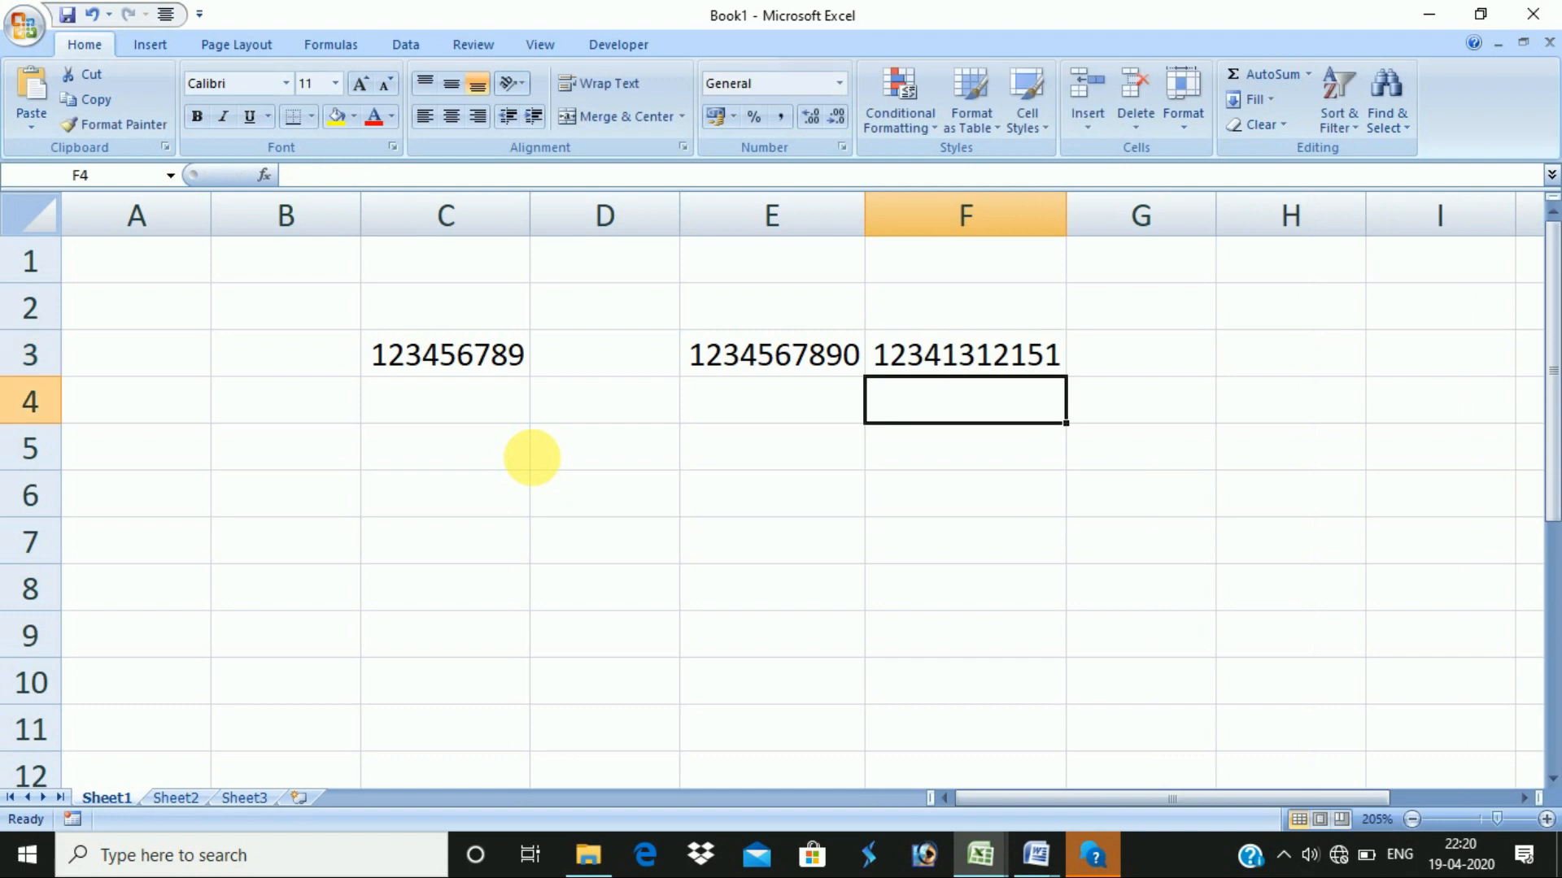
{"action": "key", "text": "Up"}
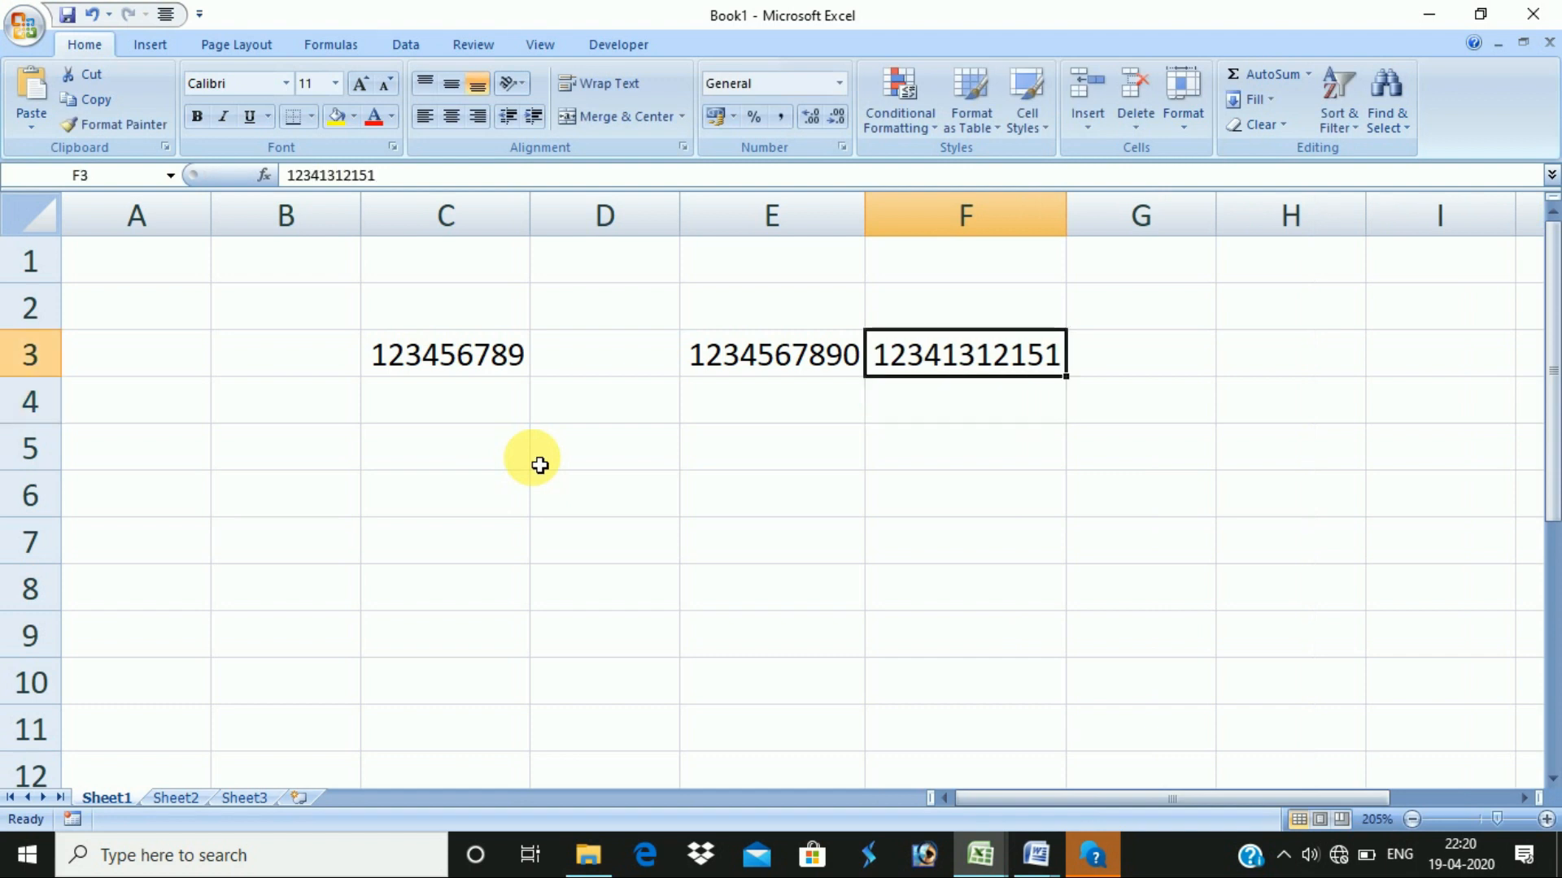
{"action": "key", "text": "Right"}
{"action": "type", "text": "144"}
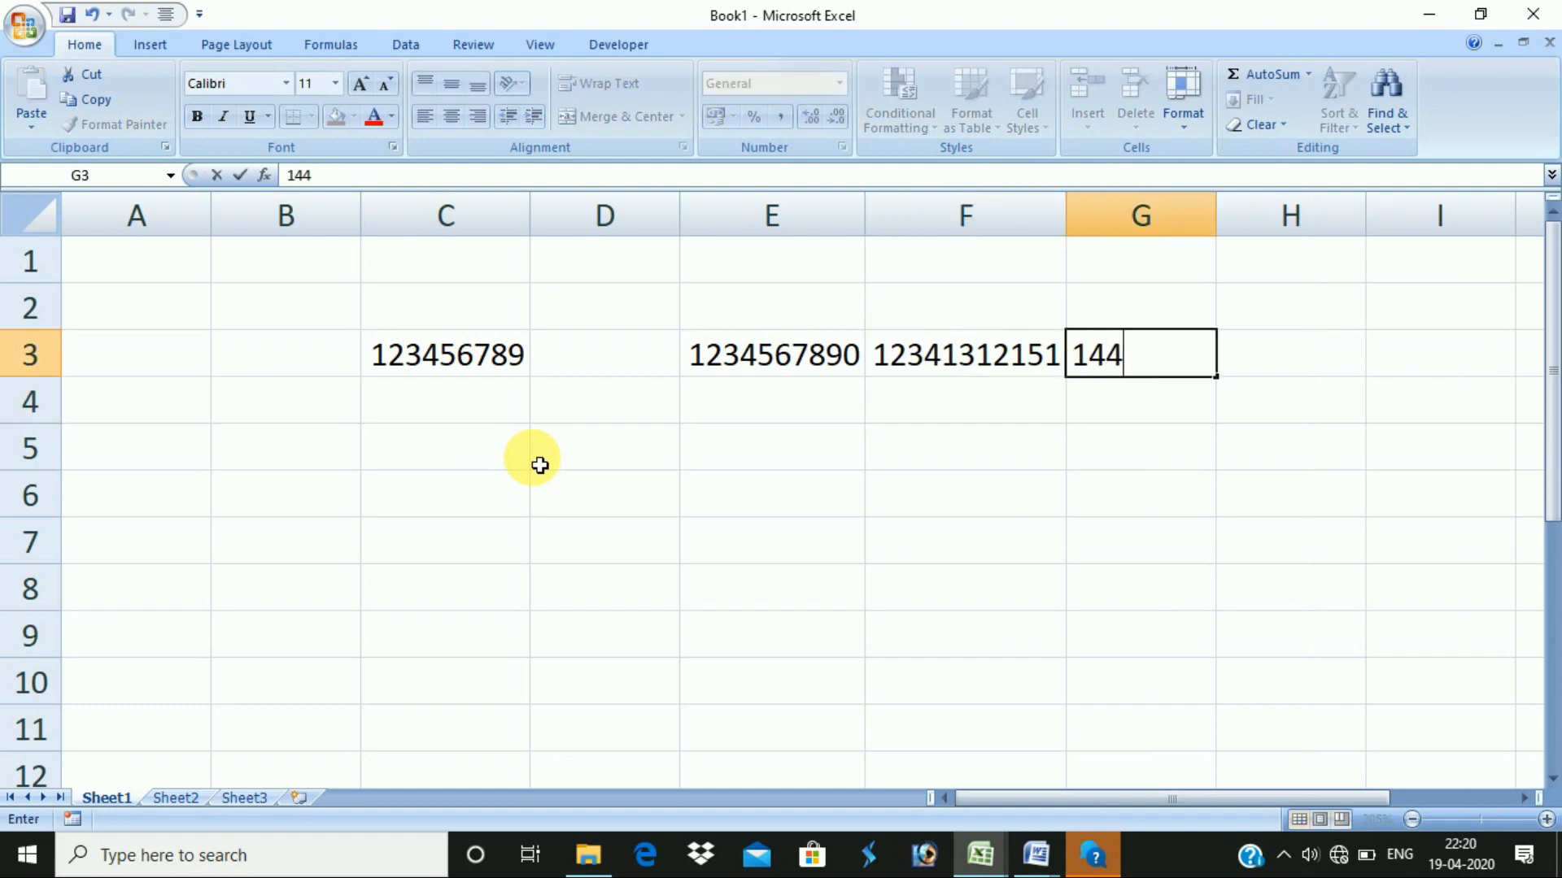
{"action": "type", "text": "651515165165"}
{"action": "key", "text": "Return"}
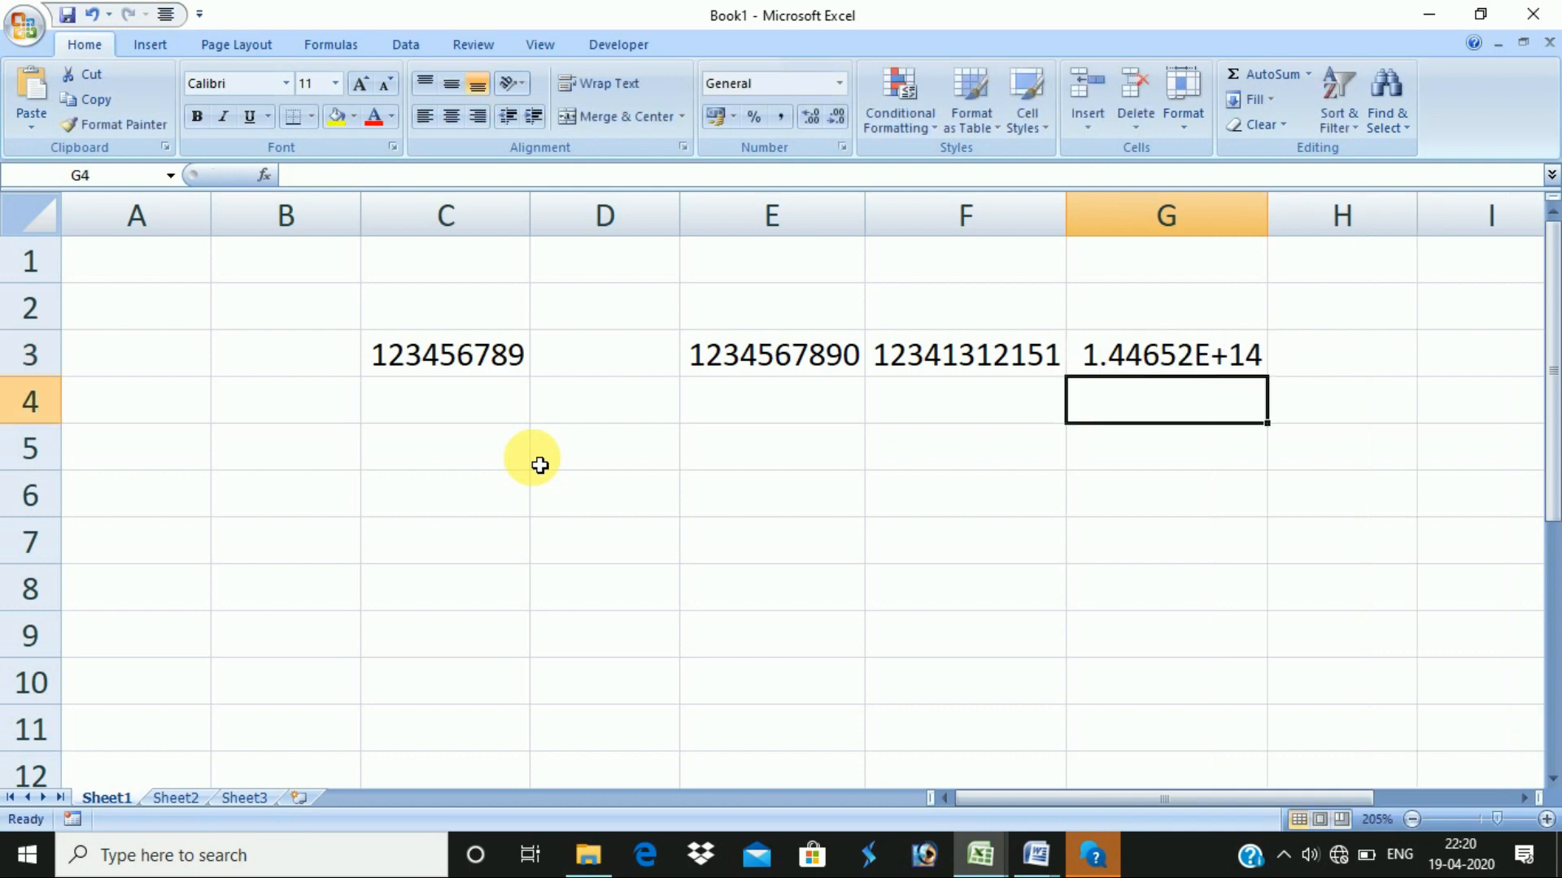
- Inspect the full number stored in G3, then select the test numbers in C2:H6
{"action": "left_click", "coordinate": [1162, 360]}
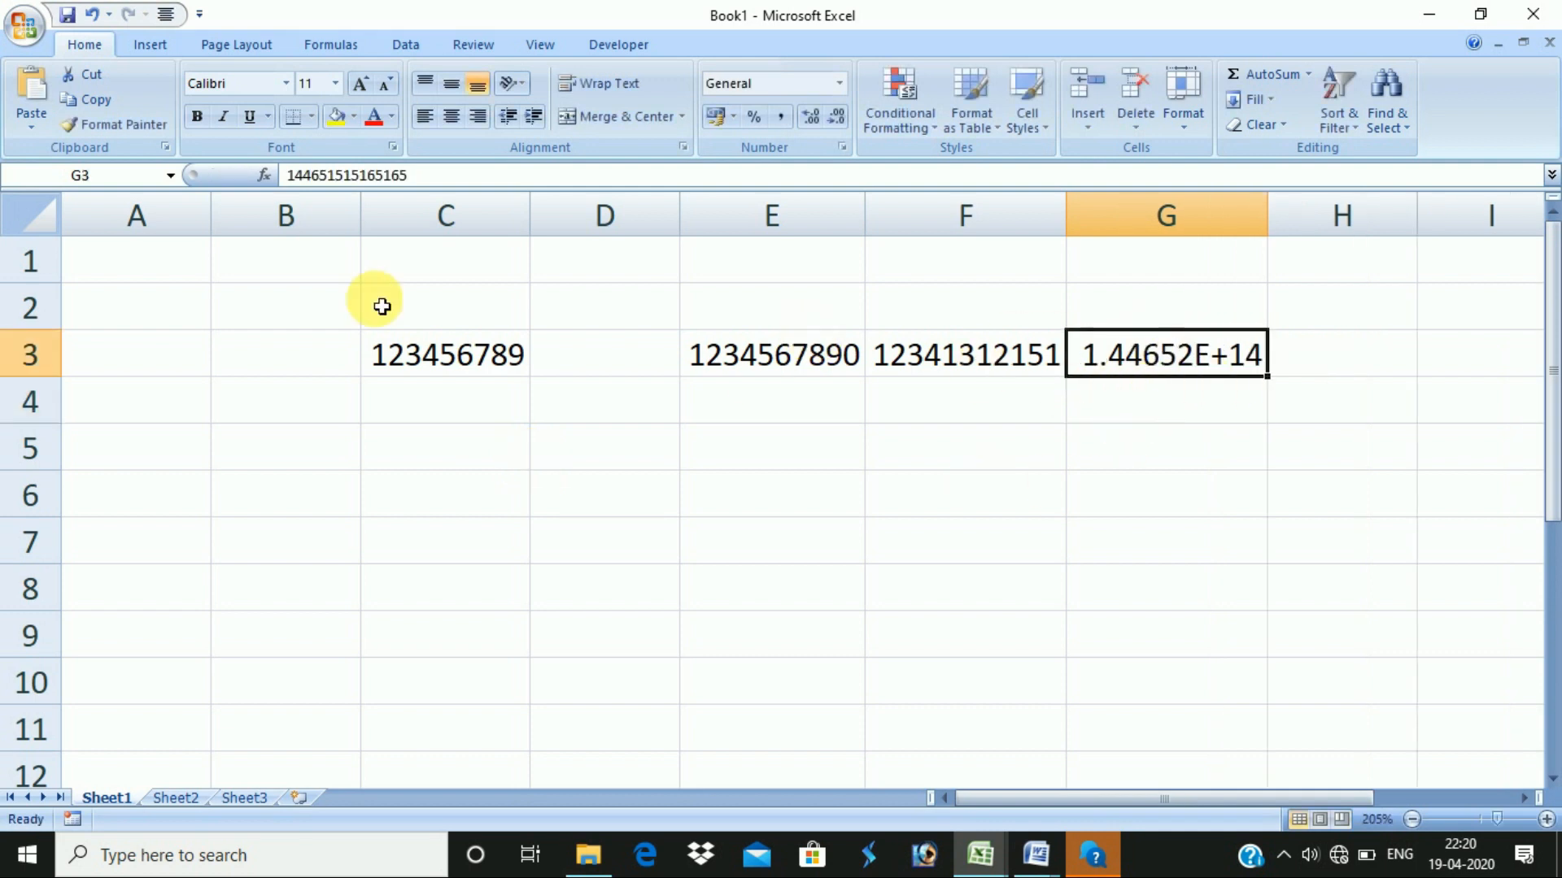
{"action": "left_click_drag", "start_coordinate": [431, 182], "coordinate": [229, 192]}
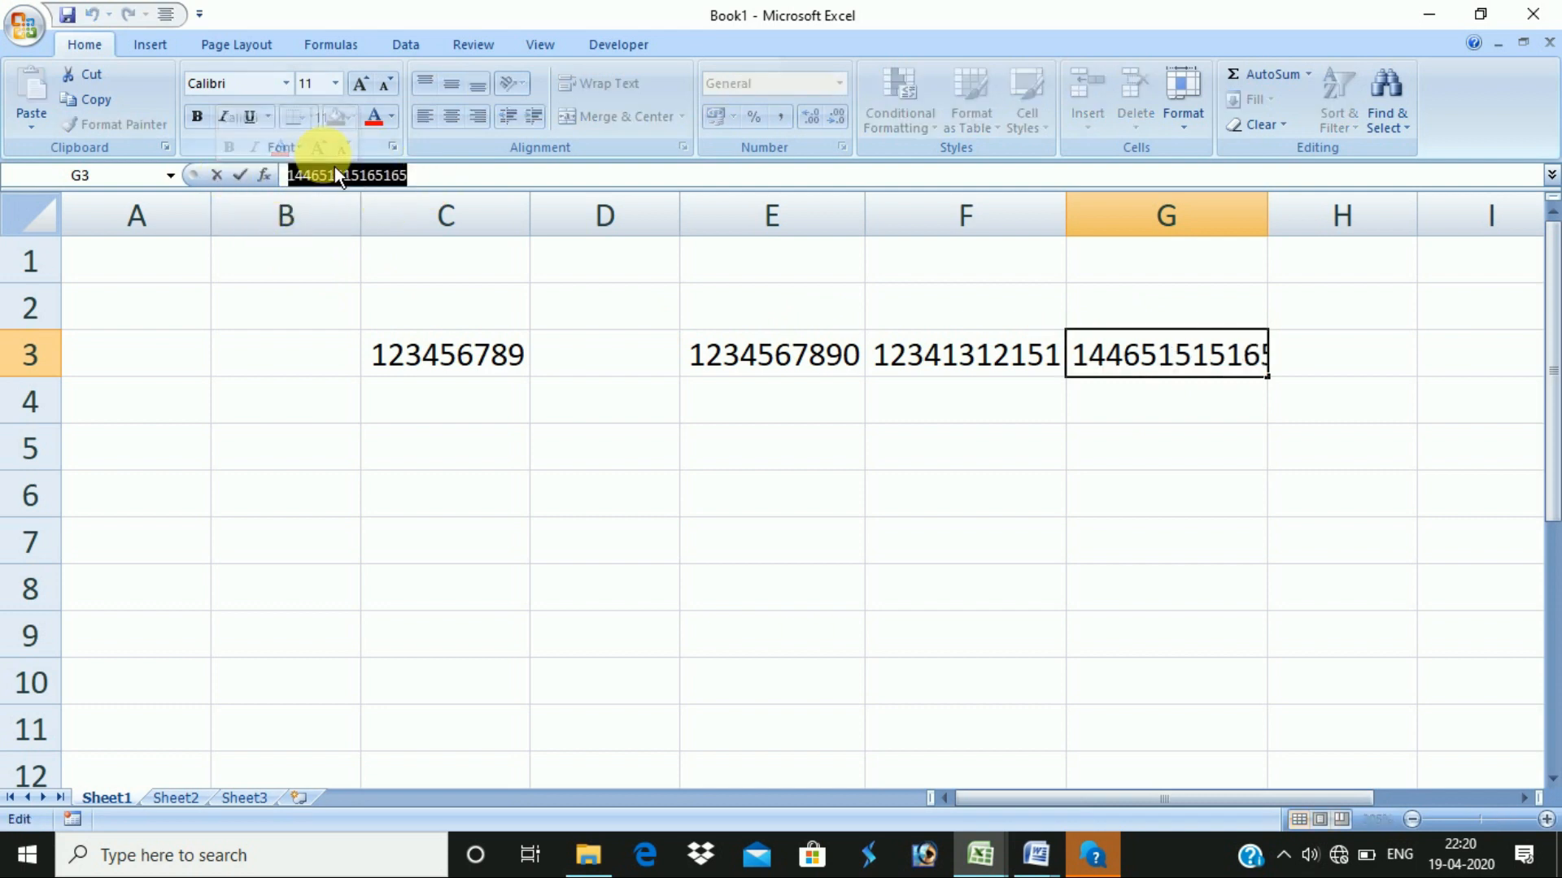
{"action": "key", "text": "Escape"}
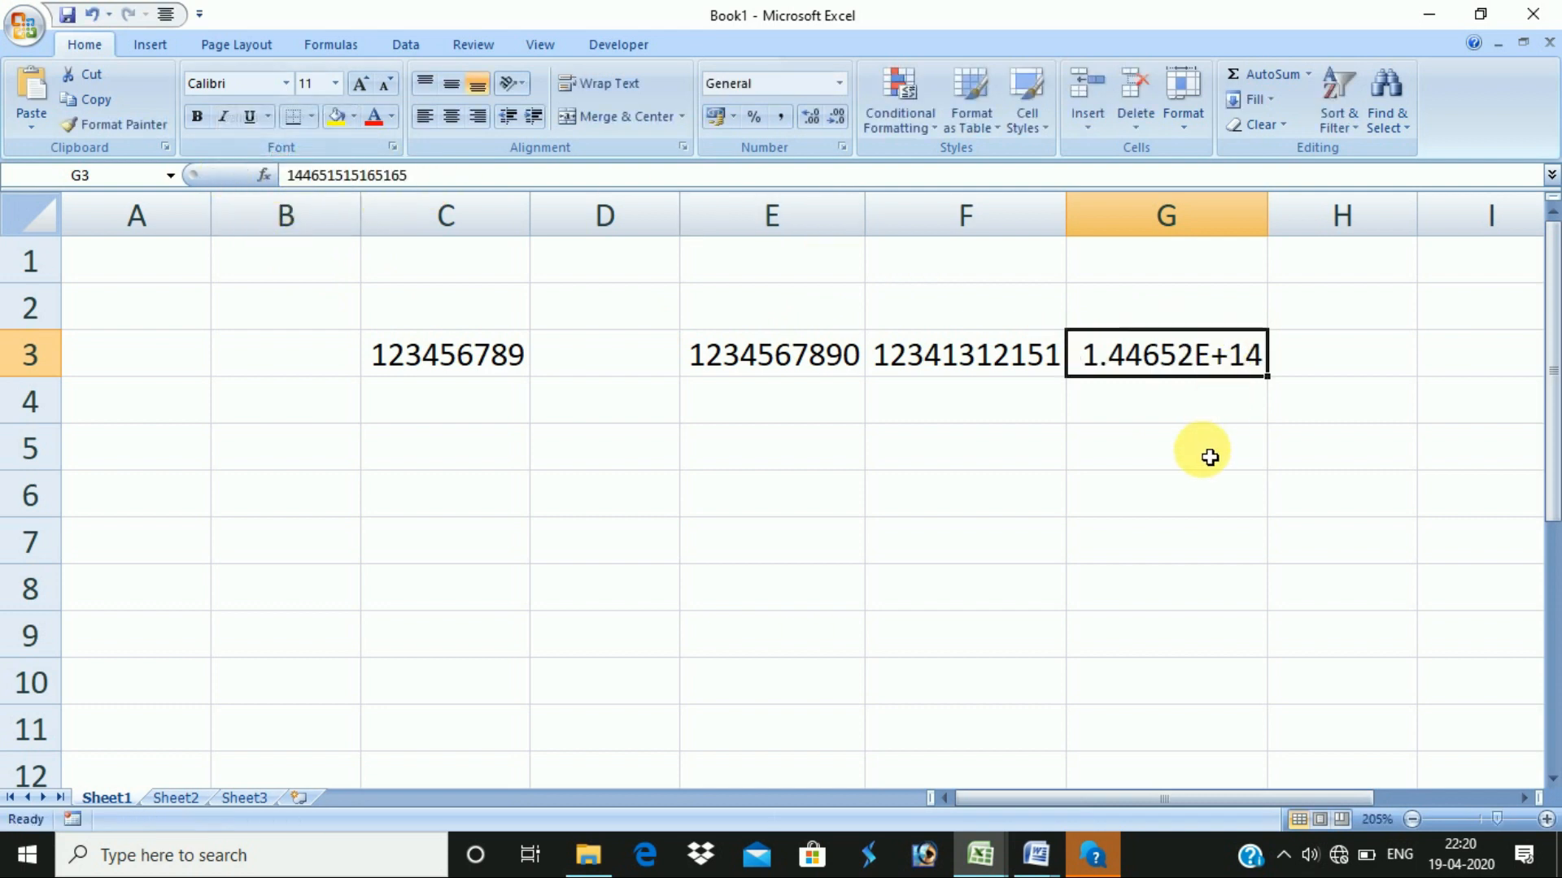
{"action": "left_click", "coordinate": [1182, 407]}
{"action": "left_click", "coordinate": [1163, 358]}
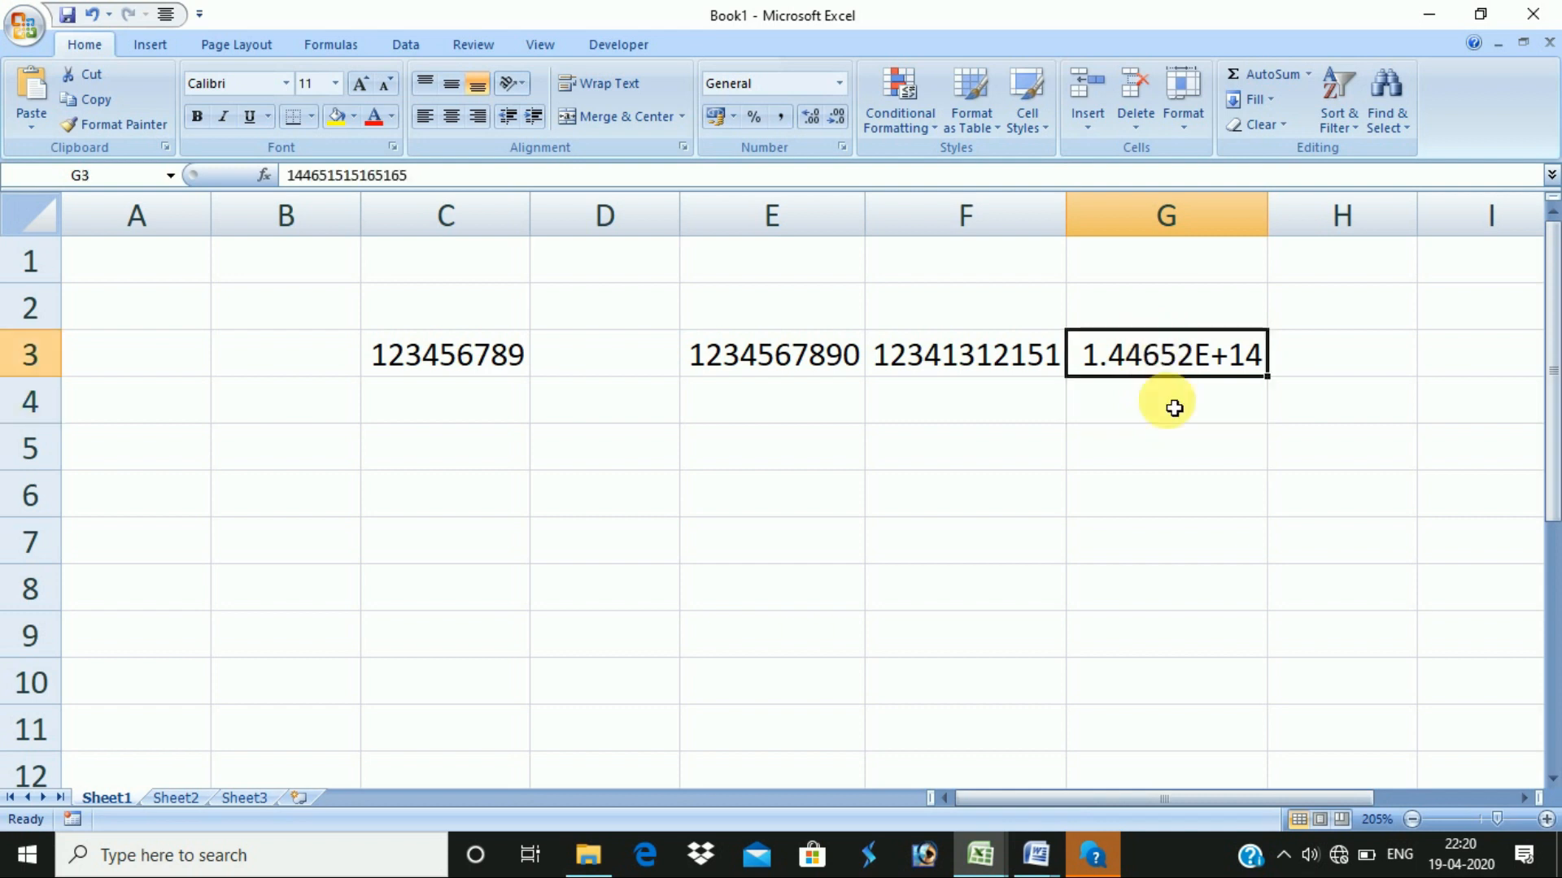
{"action": "left_click_drag", "start_coordinate": [374, 323], "coordinate": [1282, 513]}
- Clear the test numbers and label C4, C6 and C8 as NUMBER, DATE and PERCENTAGE
{"action": "key", "text": "Delete"}
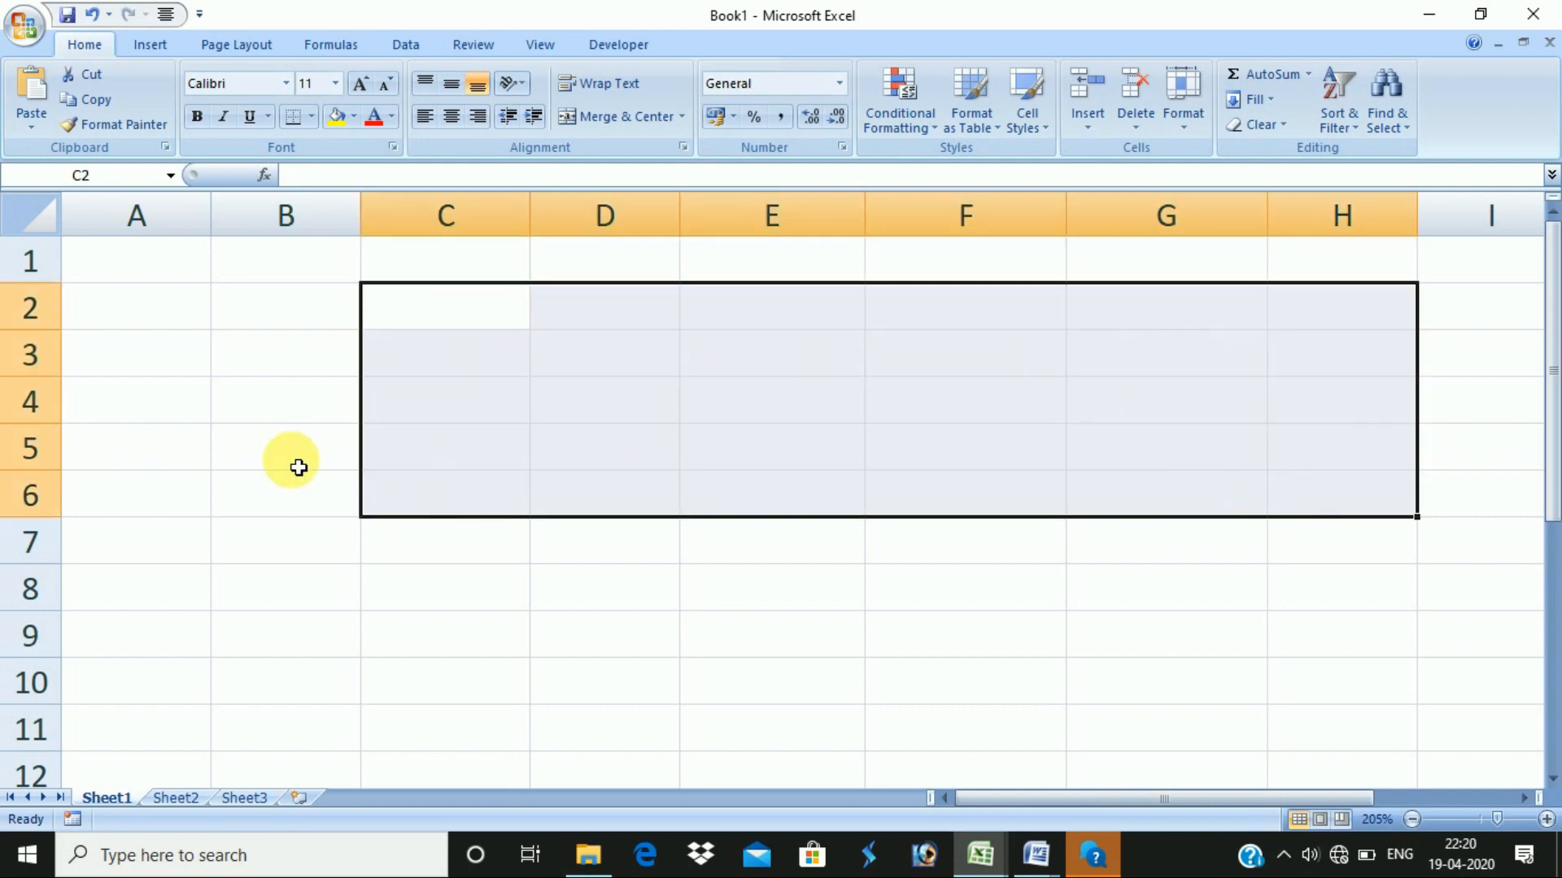
{"action": "left_click", "coordinate": [412, 396]}
{"action": "type", "text": "NUMBER"}
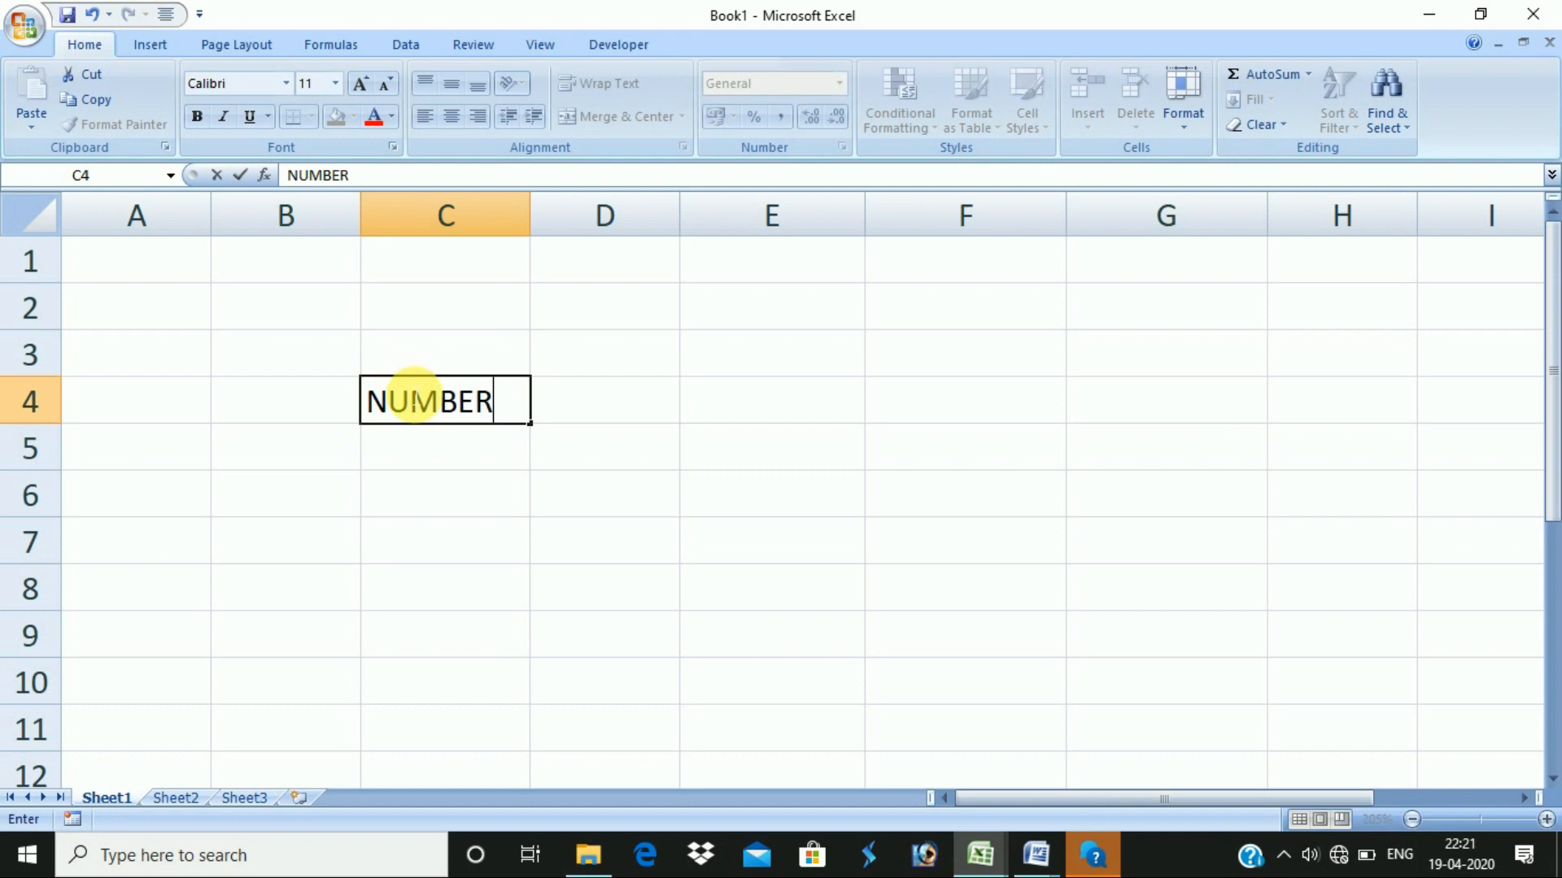
{"action": "key", "text": "Return"}
{"action": "key", "text": "Return"}
{"action": "type", "text": "DATE"}
{"action": "key", "text": "Return"}
{"action": "key", "text": "Return"}
{"action": "type", "text": "PERCENTAGE"}
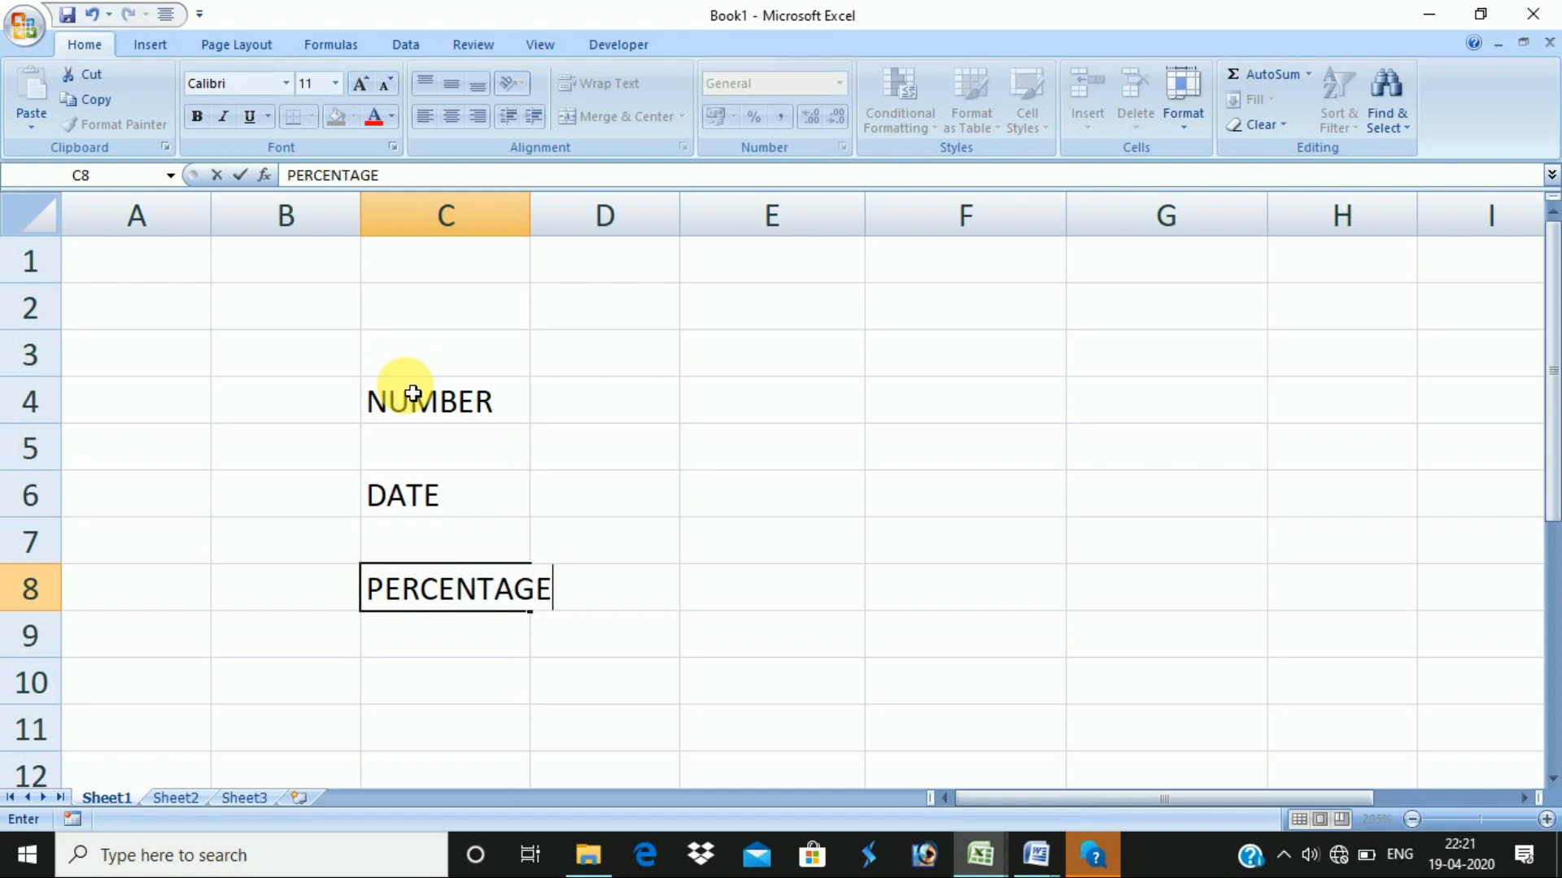
{"action": "key", "text": "Return"}
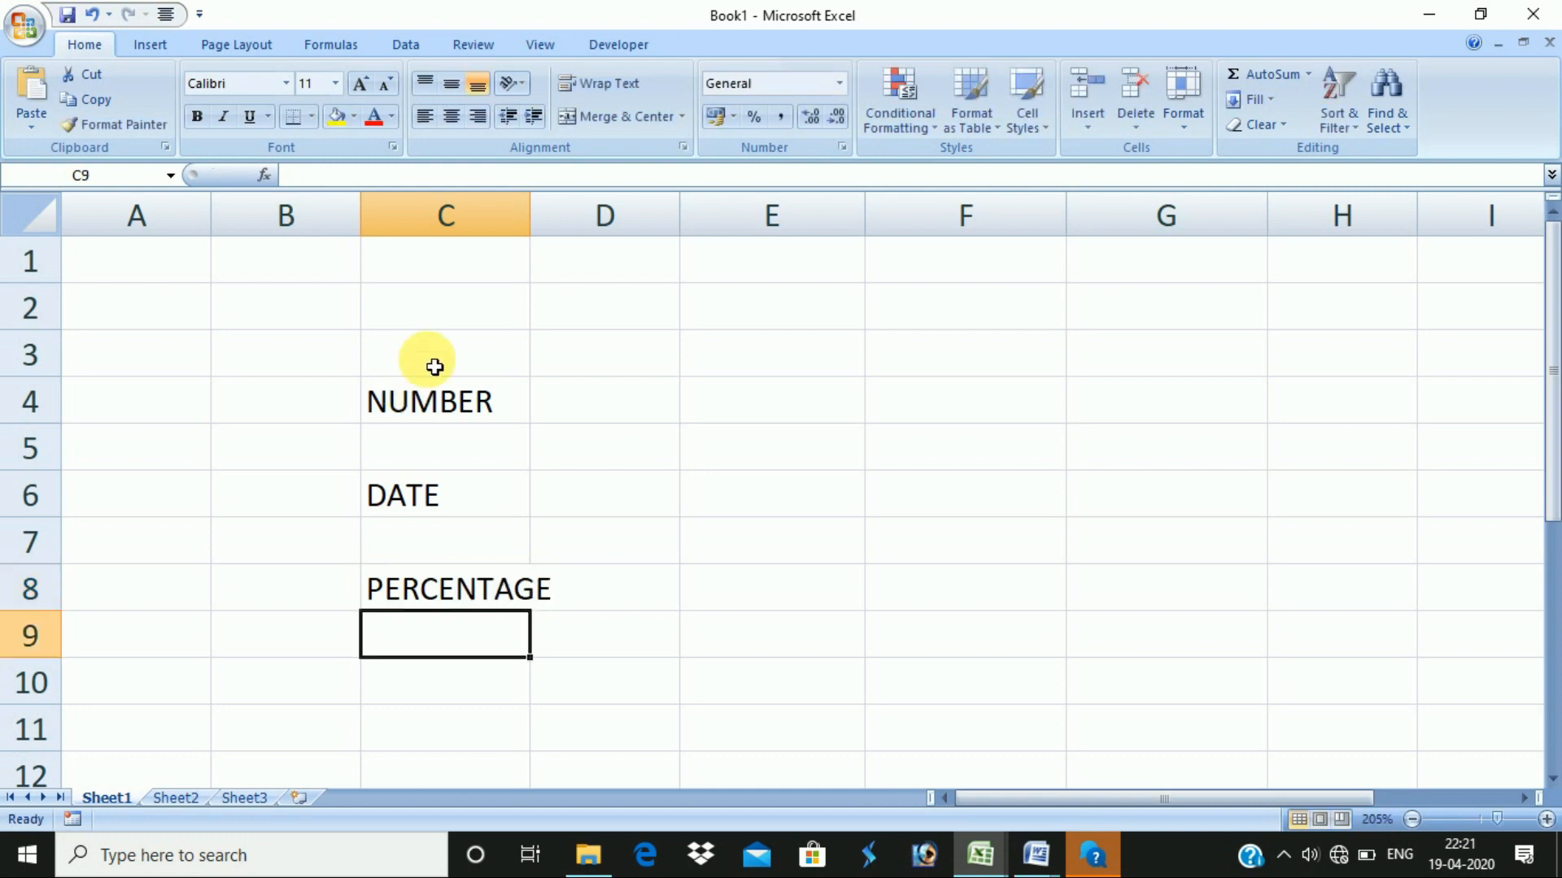
- Autofit column C to fit PERCENTAGE and pick cells in value column E
{"action": "double_click", "coordinate": [534, 216]}
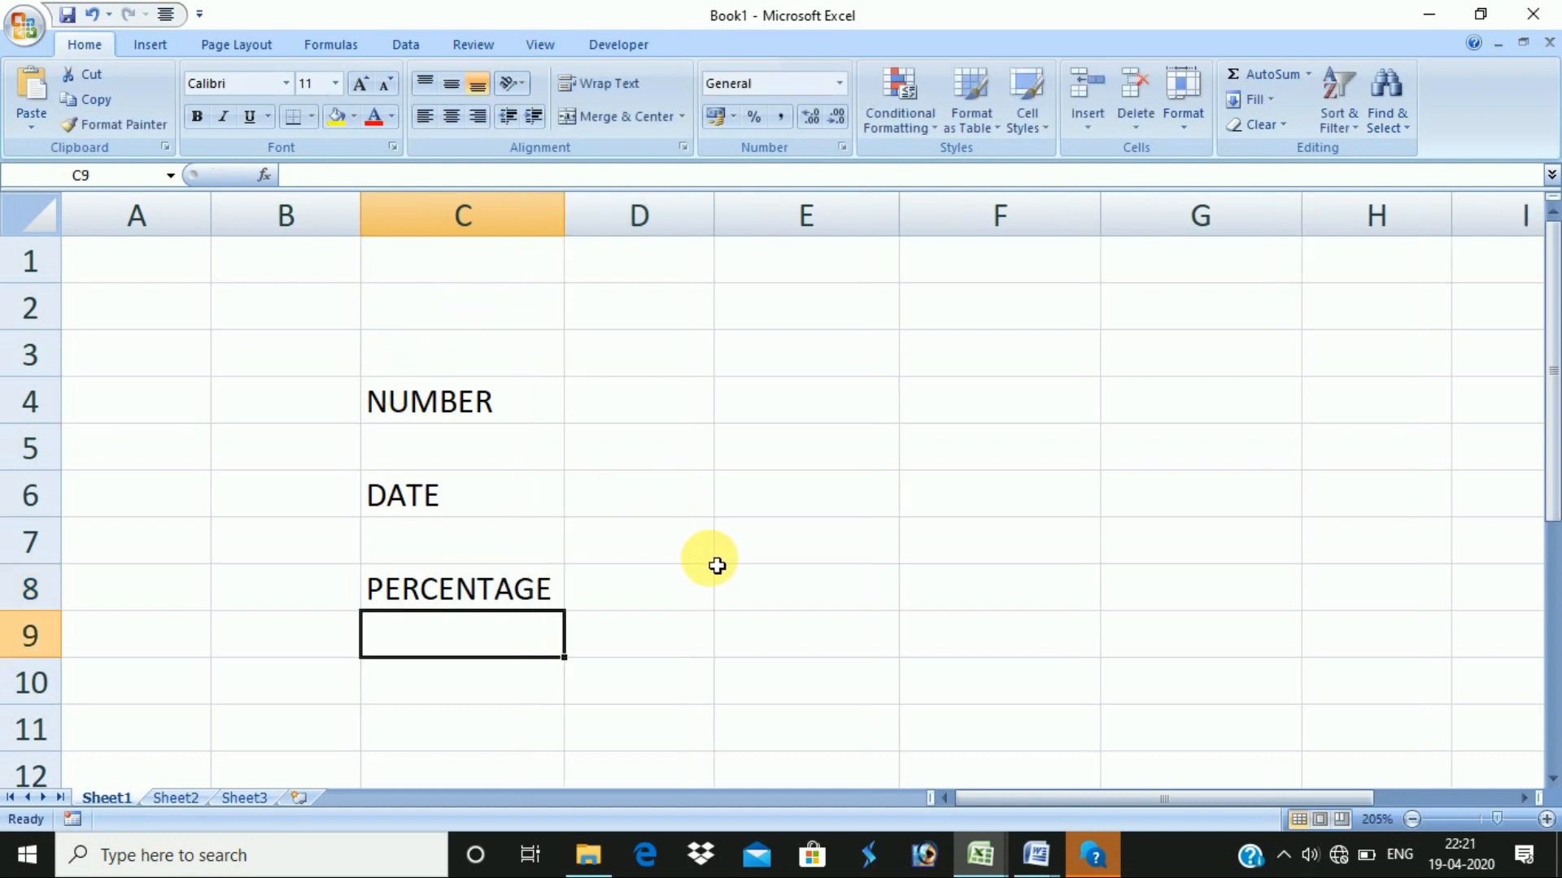
{"action": "left_click", "coordinate": [784, 398]}
{"action": "left_click", "coordinate": [791, 525]}
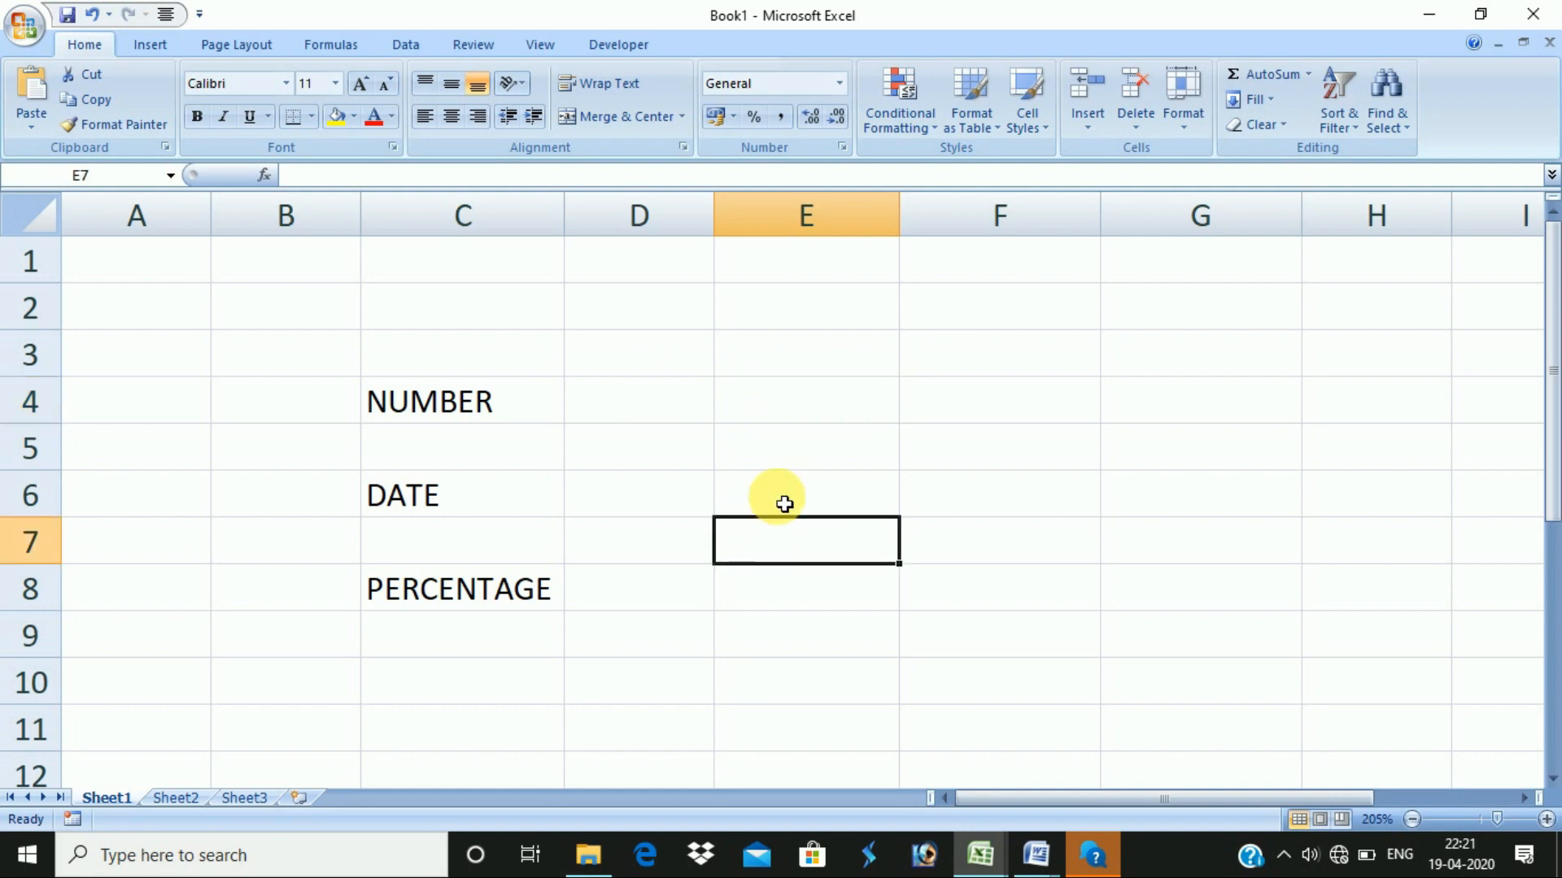
{"action": "left_click", "coordinate": [808, 603]}
{"action": "key", "text": "alt+Tab"}
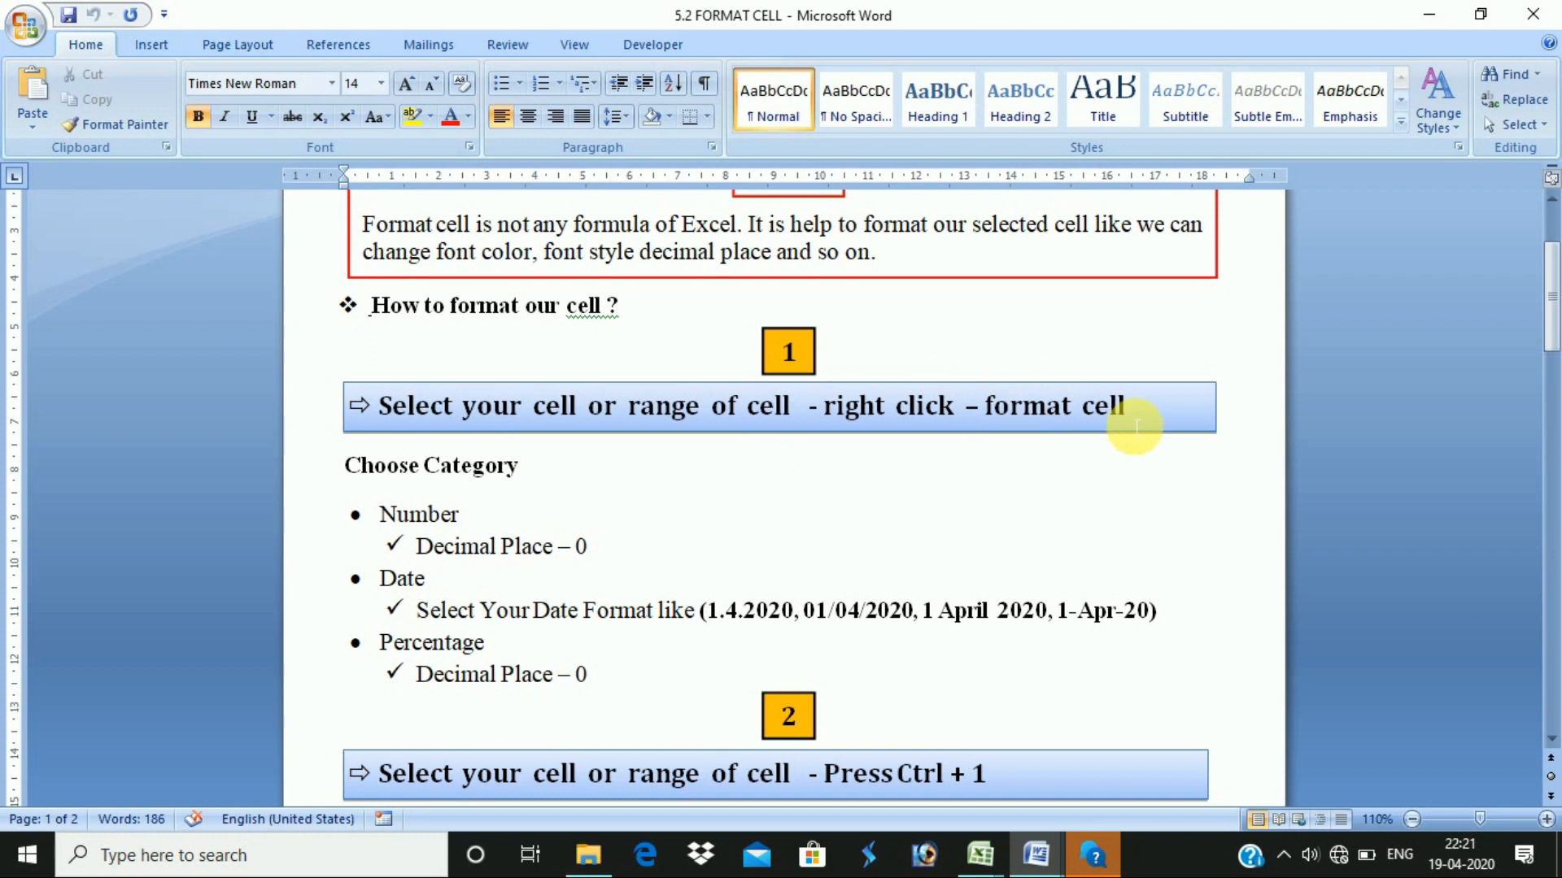
- Select E4:E8 beside the labels after checking the first format-cell step in the Word notes
{"action": "key", "text": "alt+Tab"}
{"action": "left_click_drag", "start_coordinate": [784, 396], "coordinate": [811, 600]}
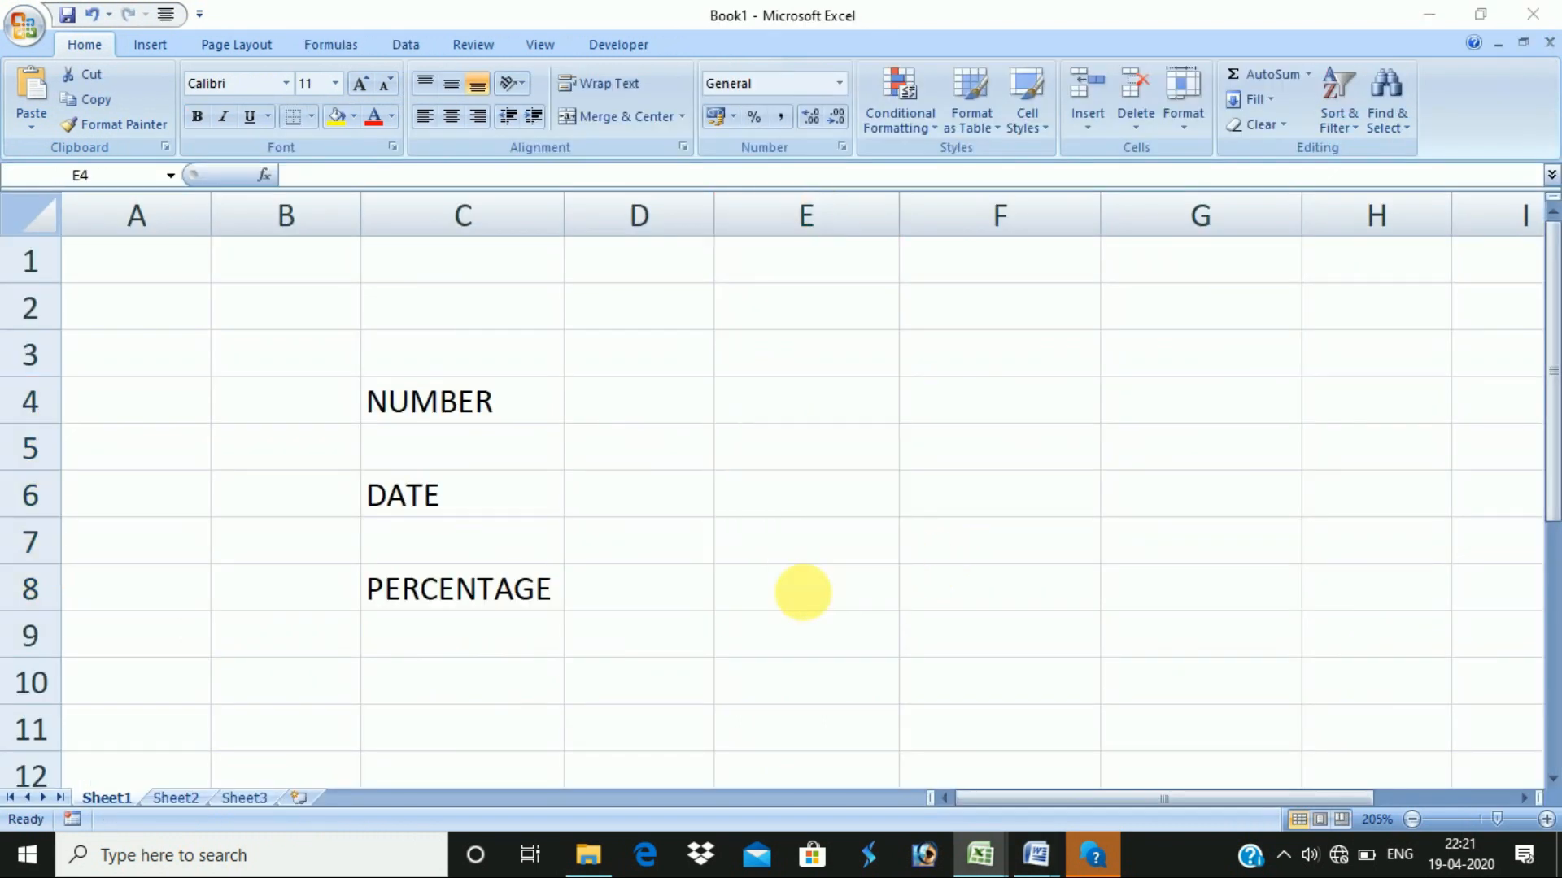
{"action": "key", "text": "alt+Tab"}
{"action": "left_click", "coordinate": [646, 425]}
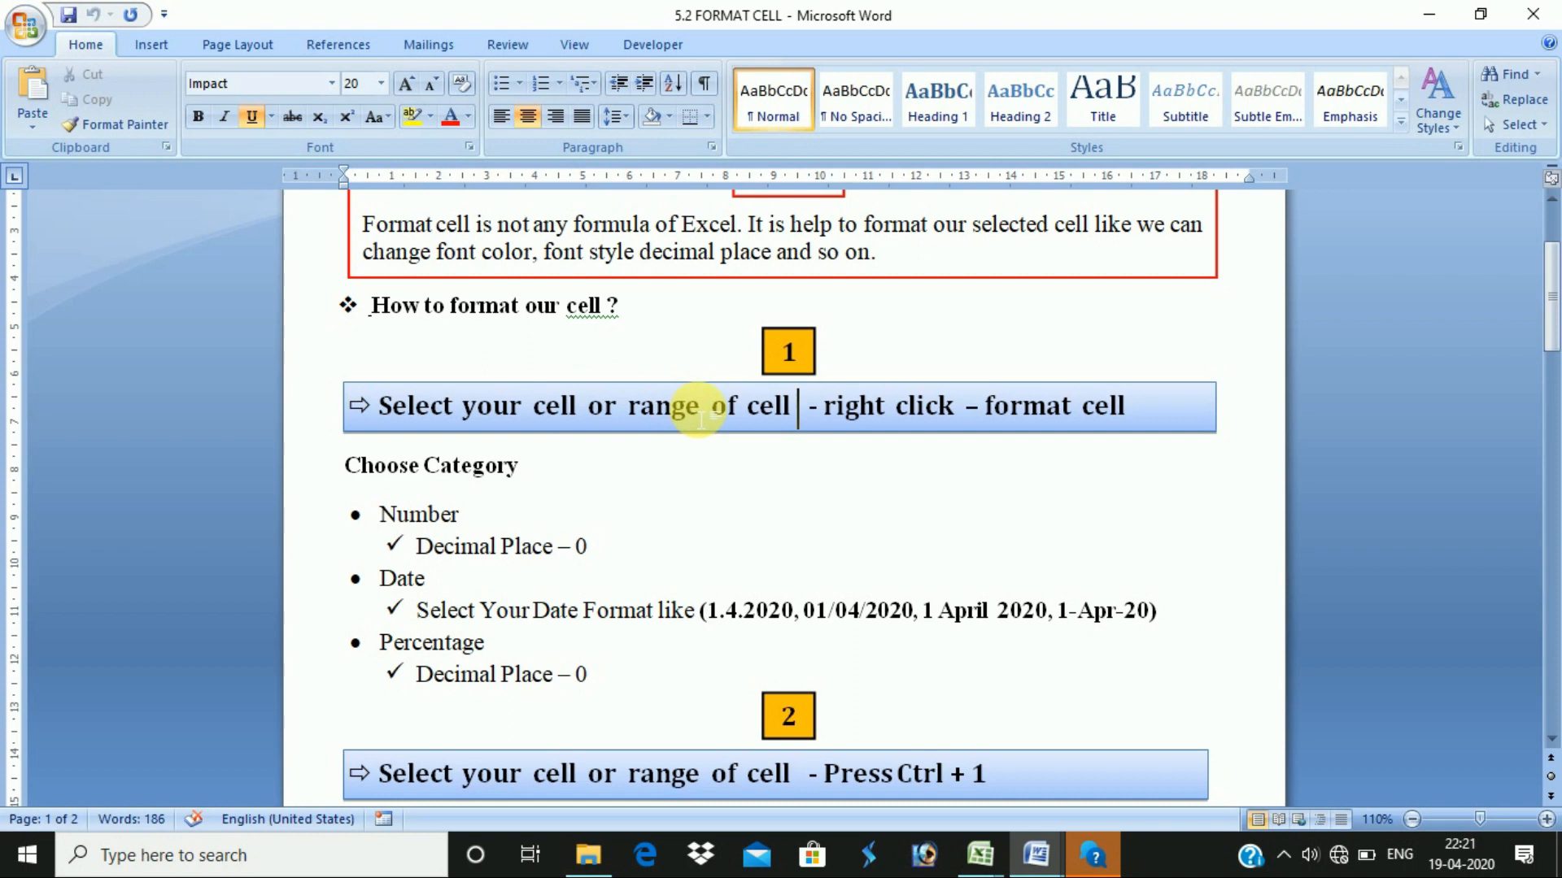
{"action": "key", "text": "alt+Tab"}
{"action": "left_click_drag", "start_coordinate": [845, 405], "coordinate": [806, 577]}
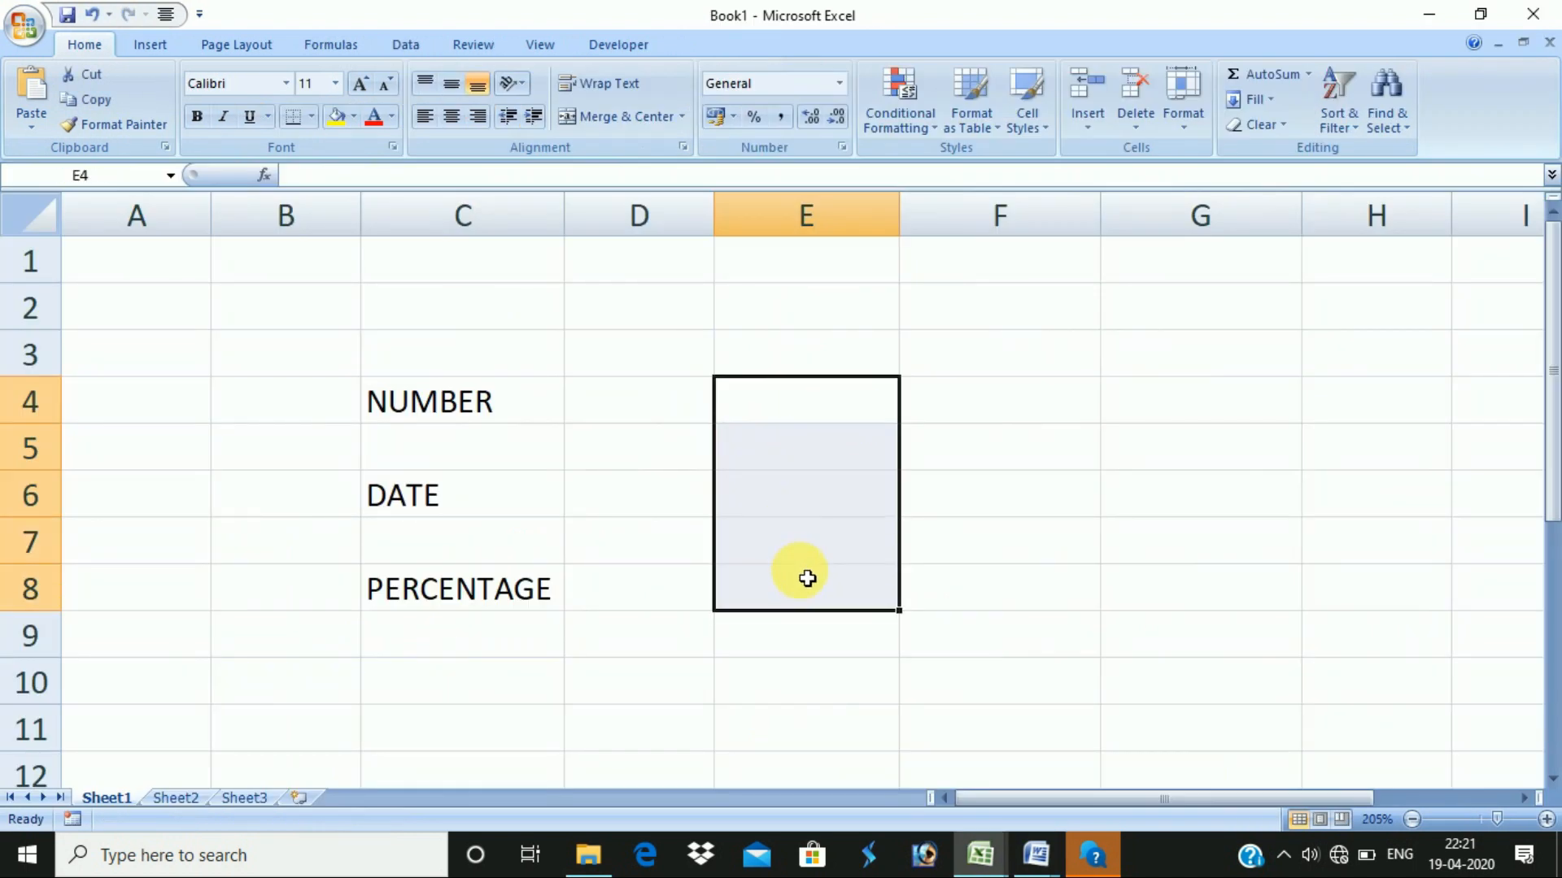
{"action": "right_click", "coordinate": [787, 451]}
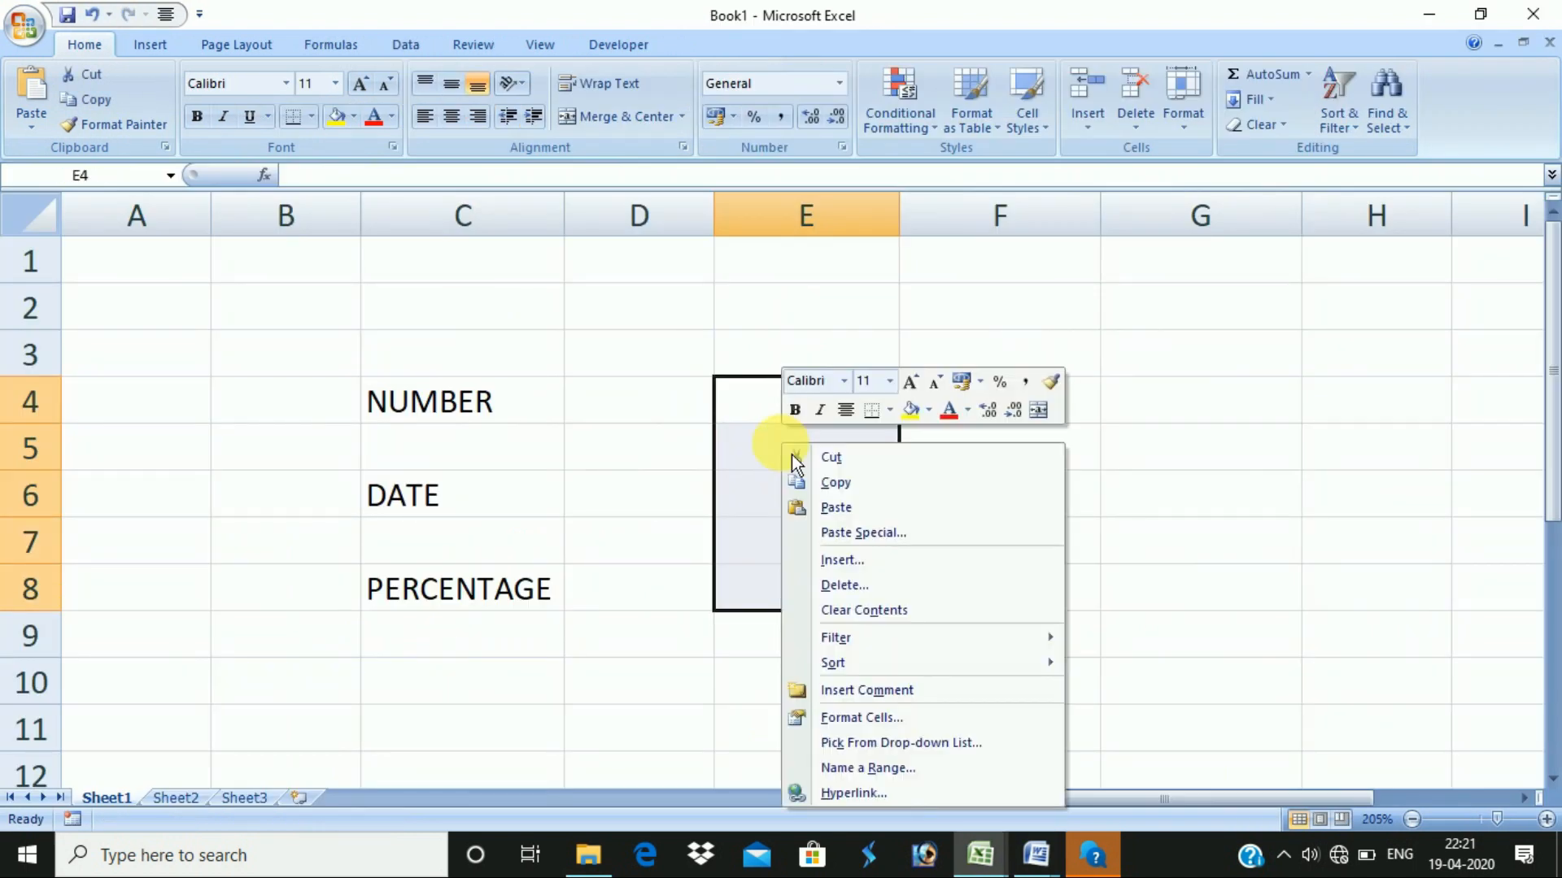
{"action": "left_click", "coordinate": [853, 732]}
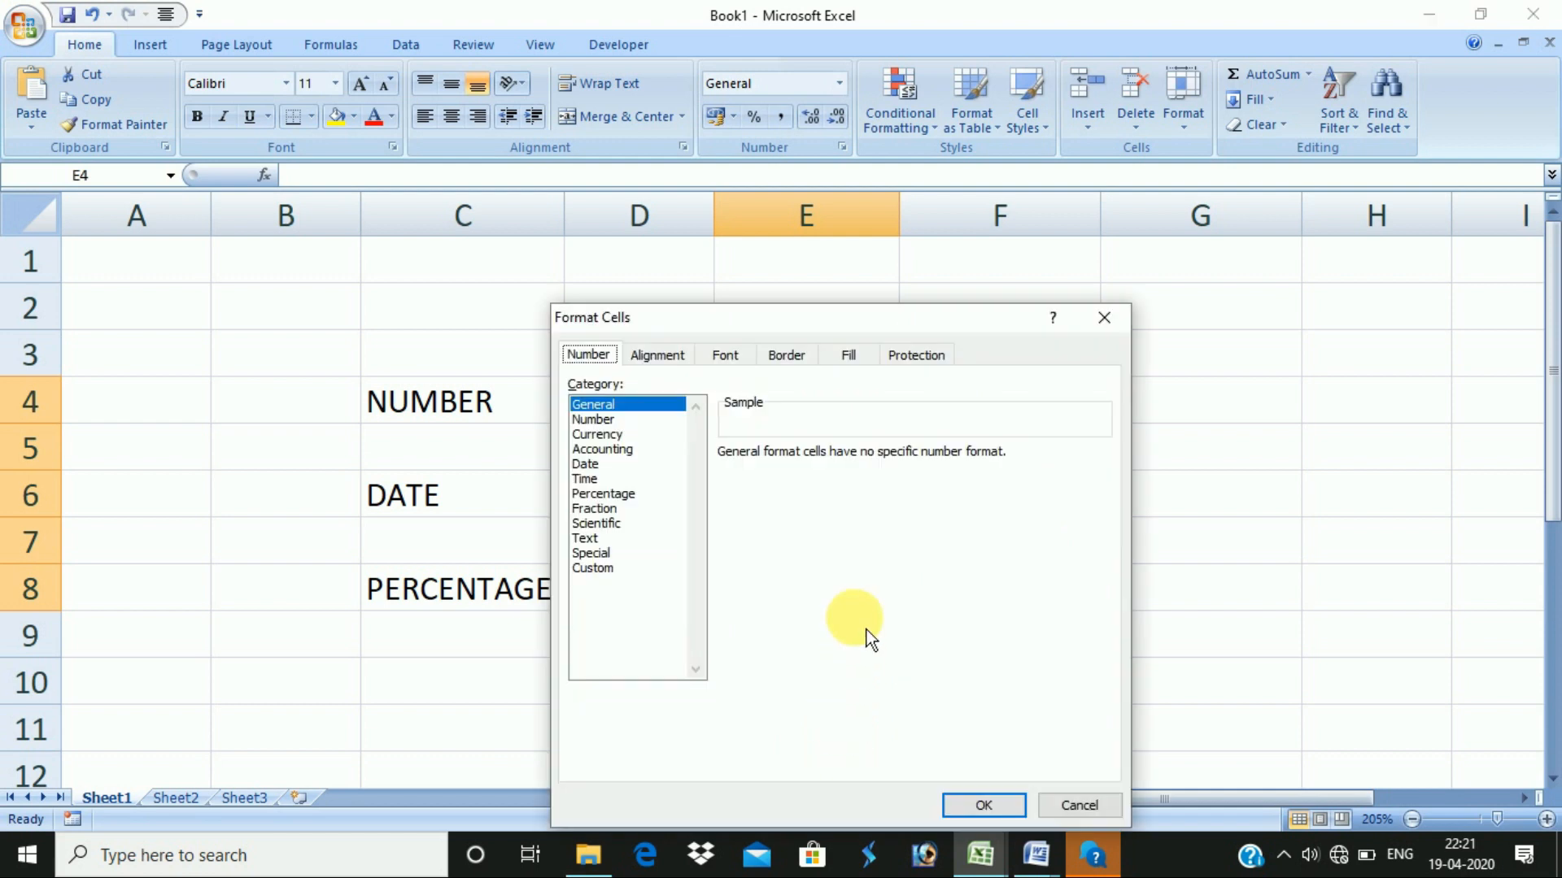
{"action": "left_click_drag", "start_coordinate": [793, 317], "coordinate": [812, 207]}
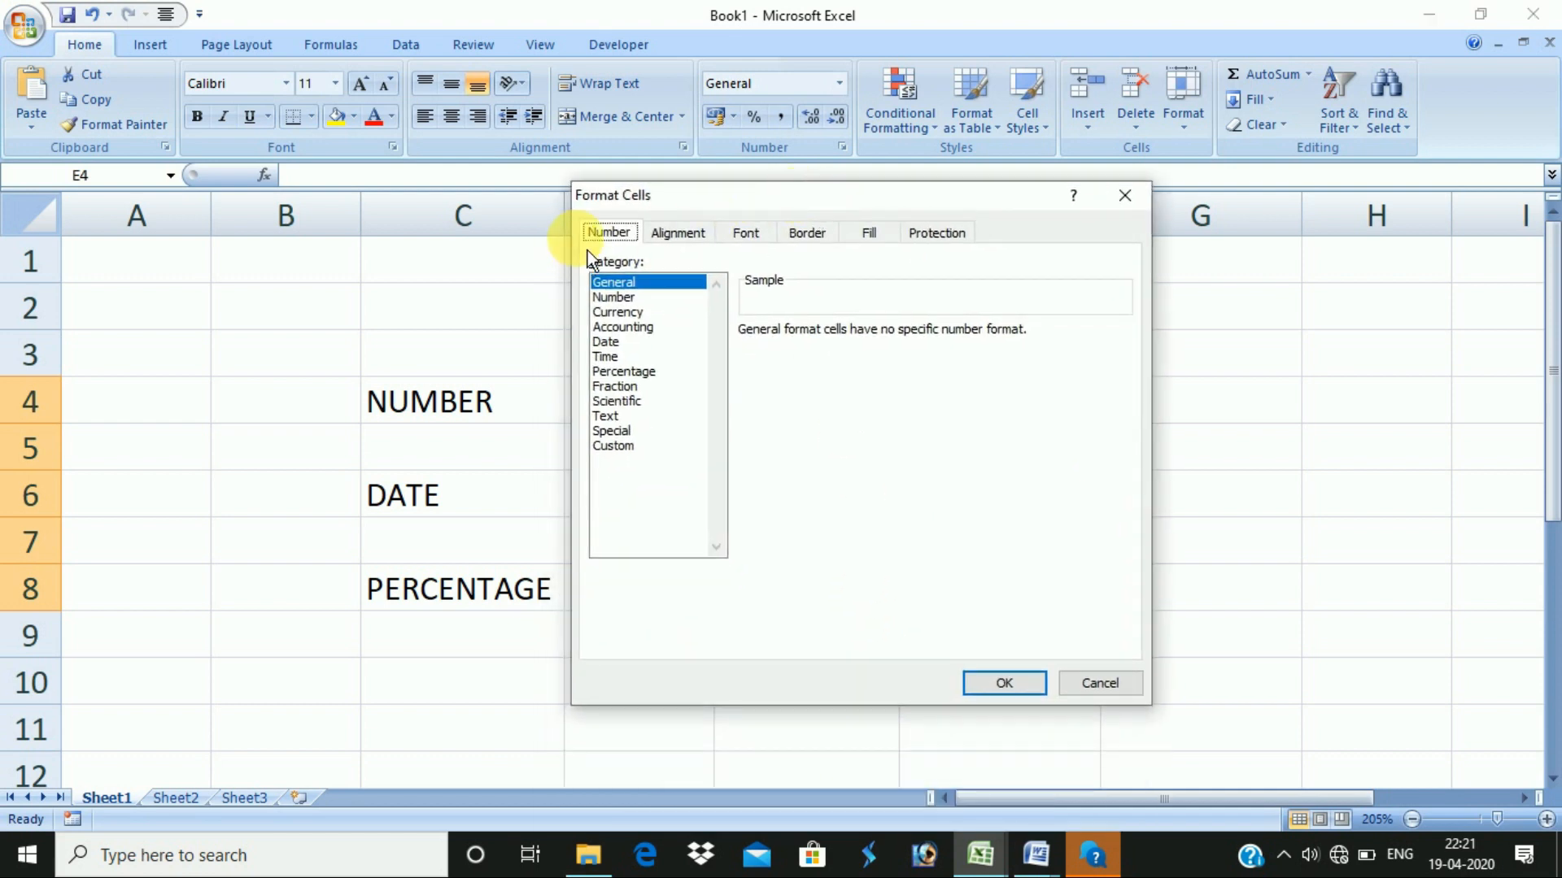
{"action": "left_click", "coordinate": [630, 301]}
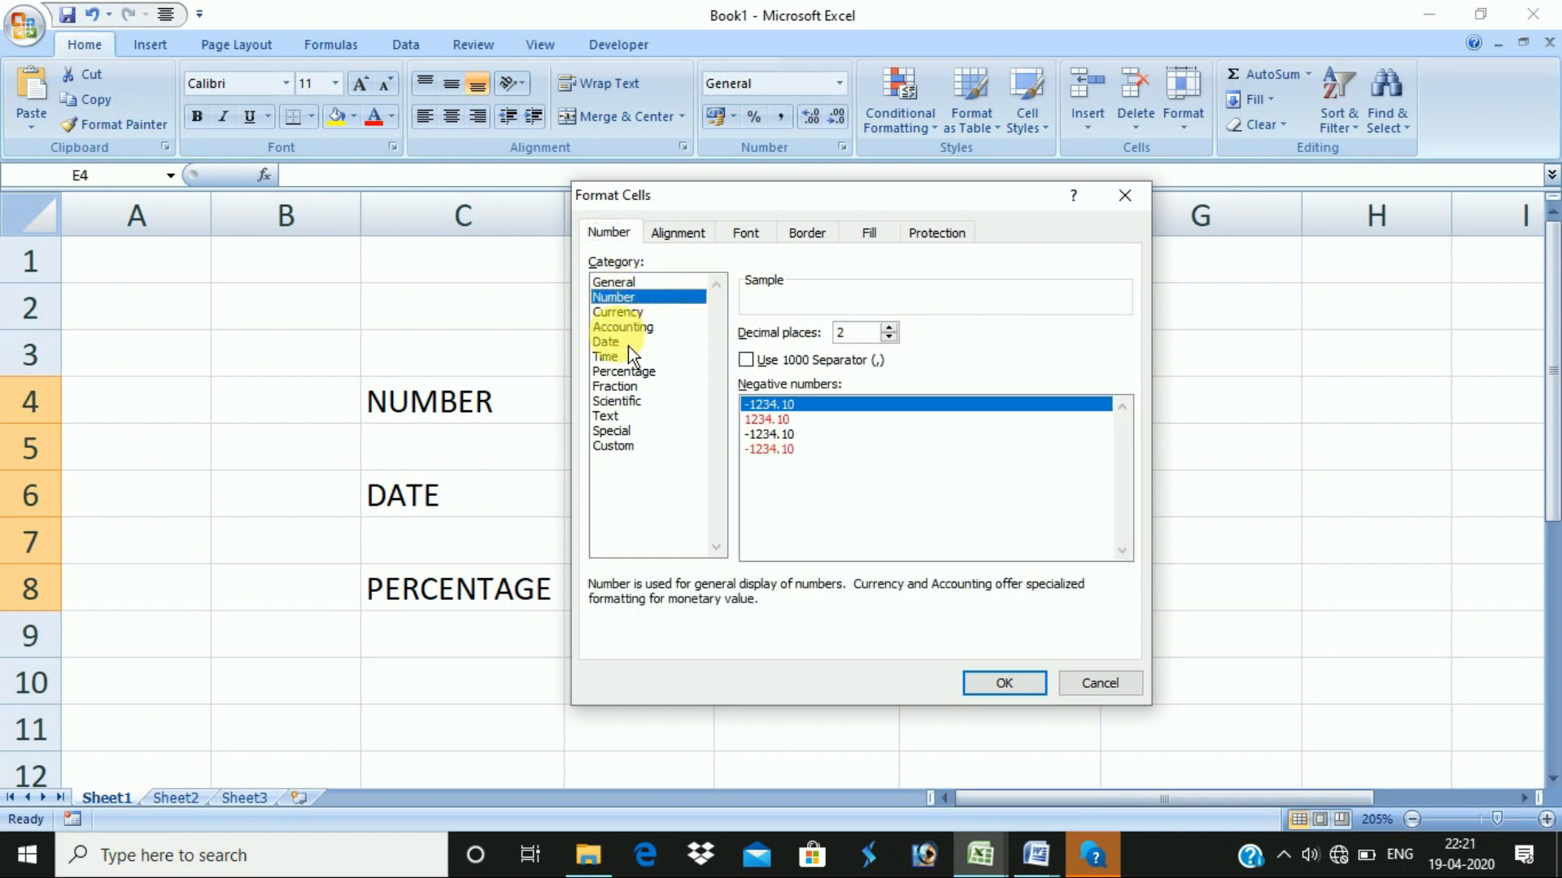
{"action": "left_click", "coordinate": [628, 342]}
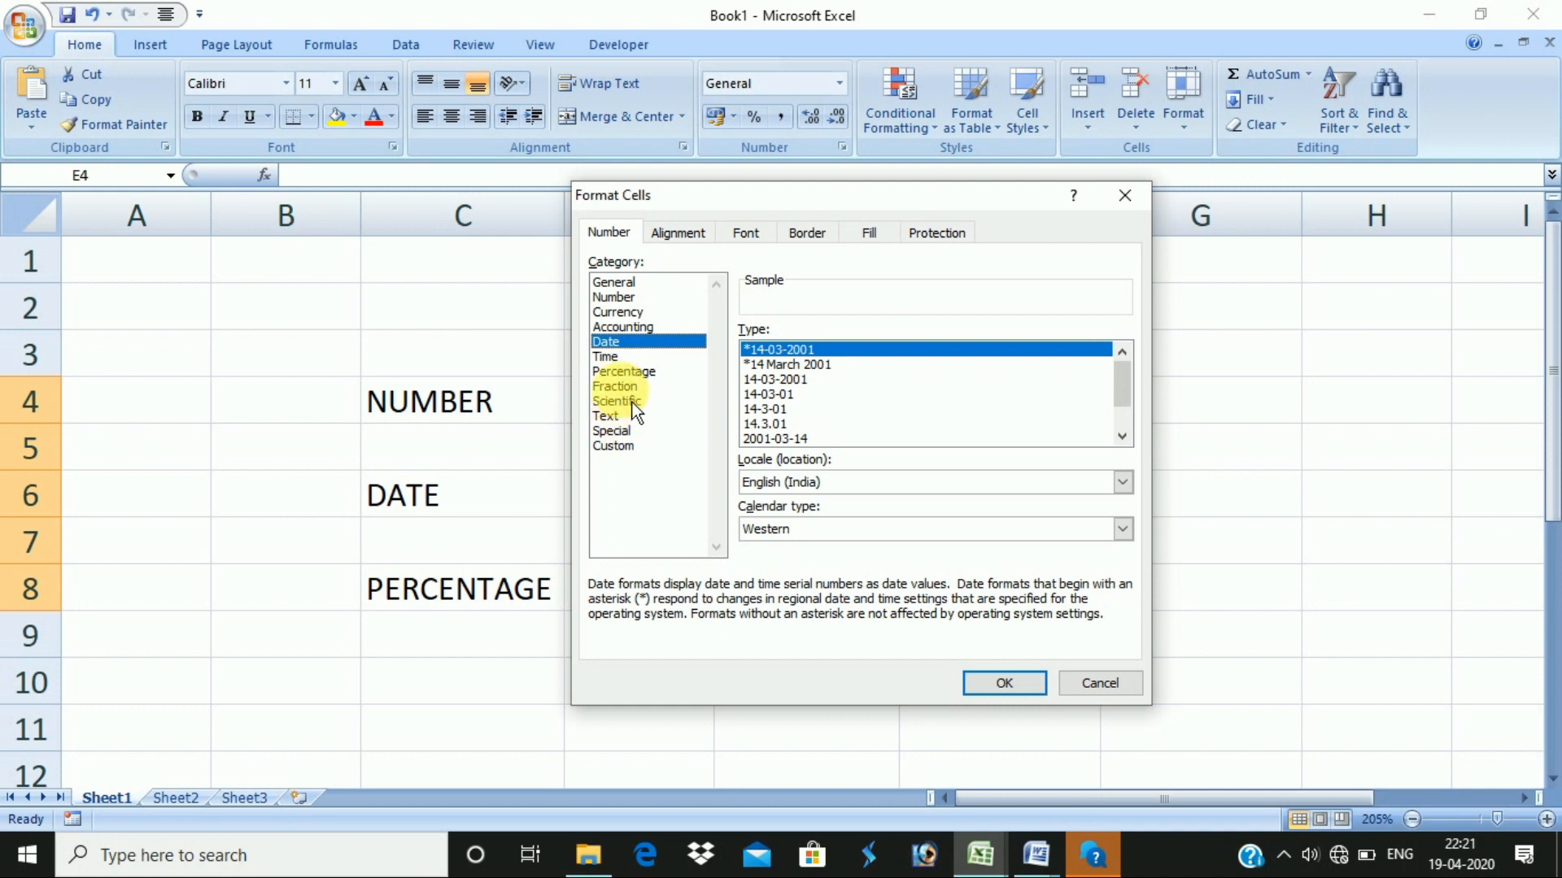
{"action": "left_click", "coordinate": [626, 372]}
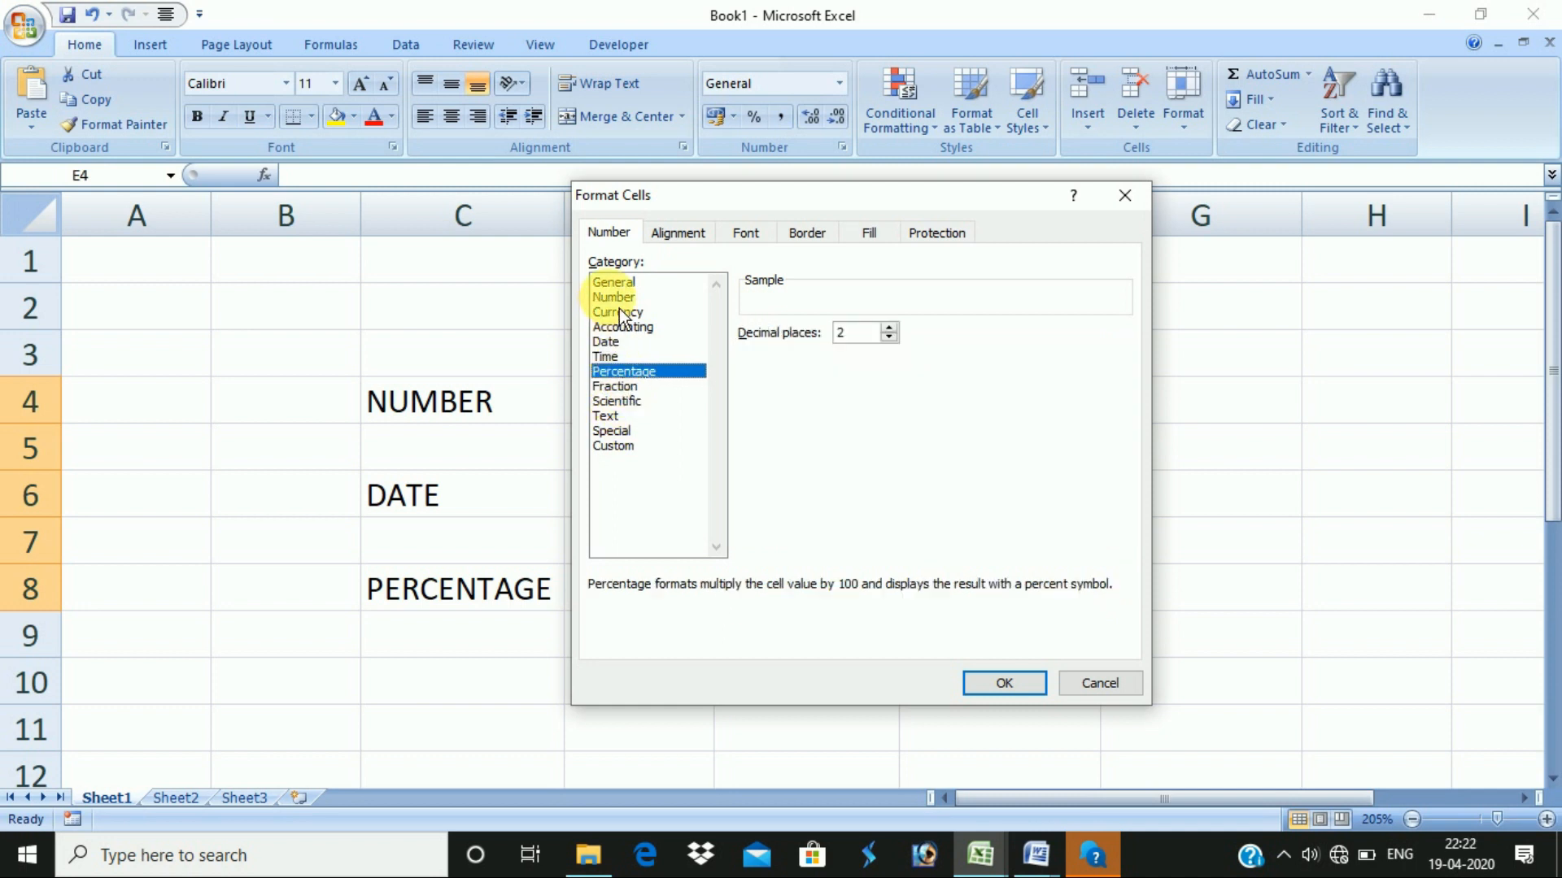
{"action": "left_click", "coordinate": [678, 234]}
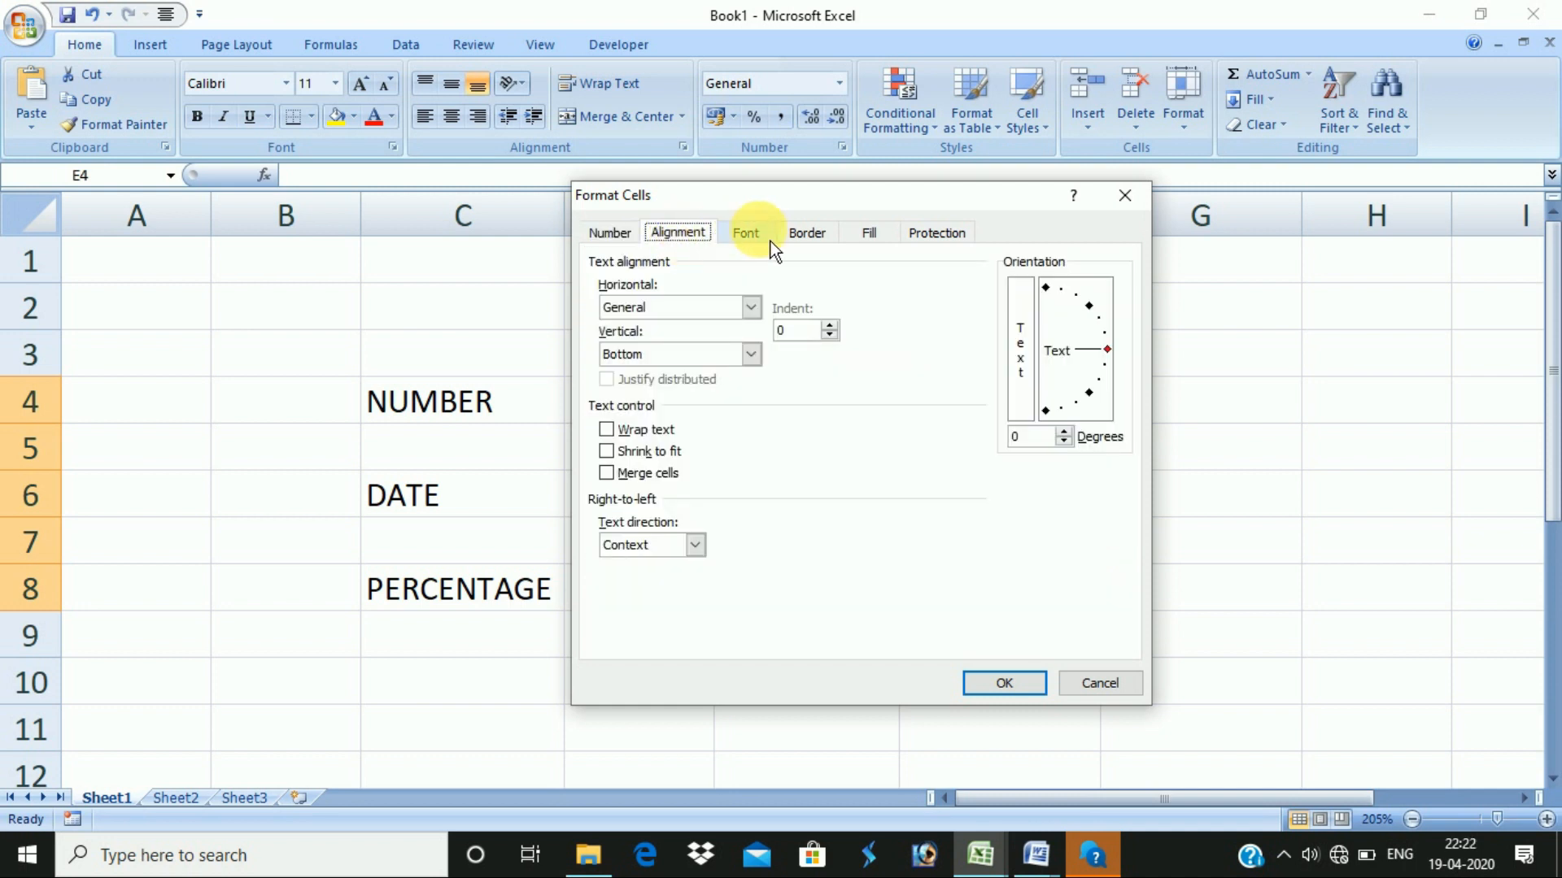
{"action": "left_click", "coordinate": [746, 233]}
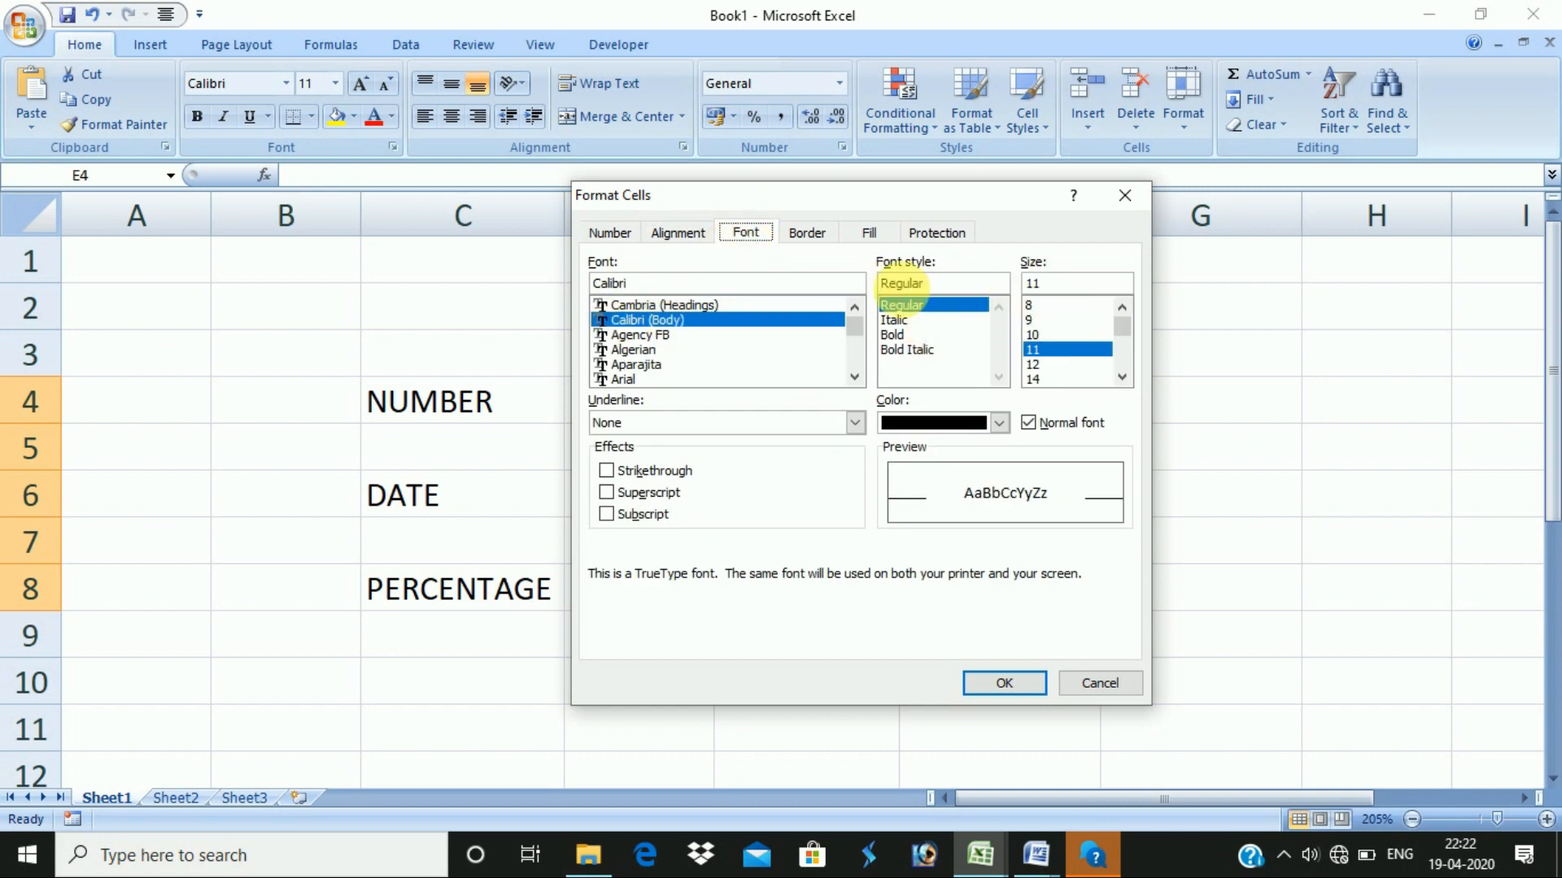
{"action": "left_click", "coordinate": [807, 233]}
{"action": "left_click", "coordinate": [868, 233]}
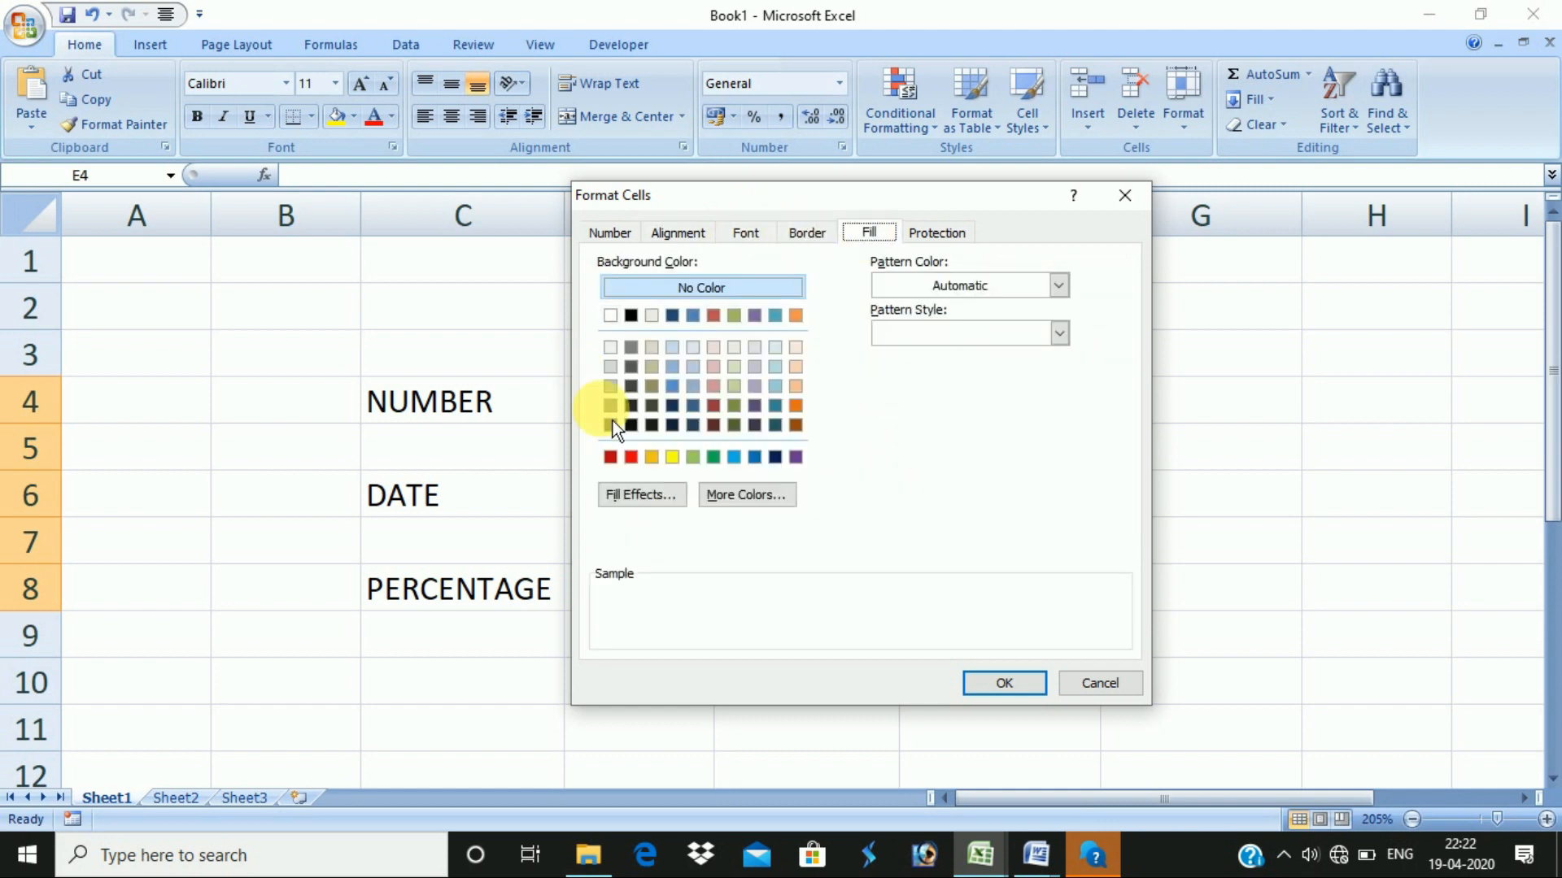
{"action": "left_click", "coordinate": [610, 234]}
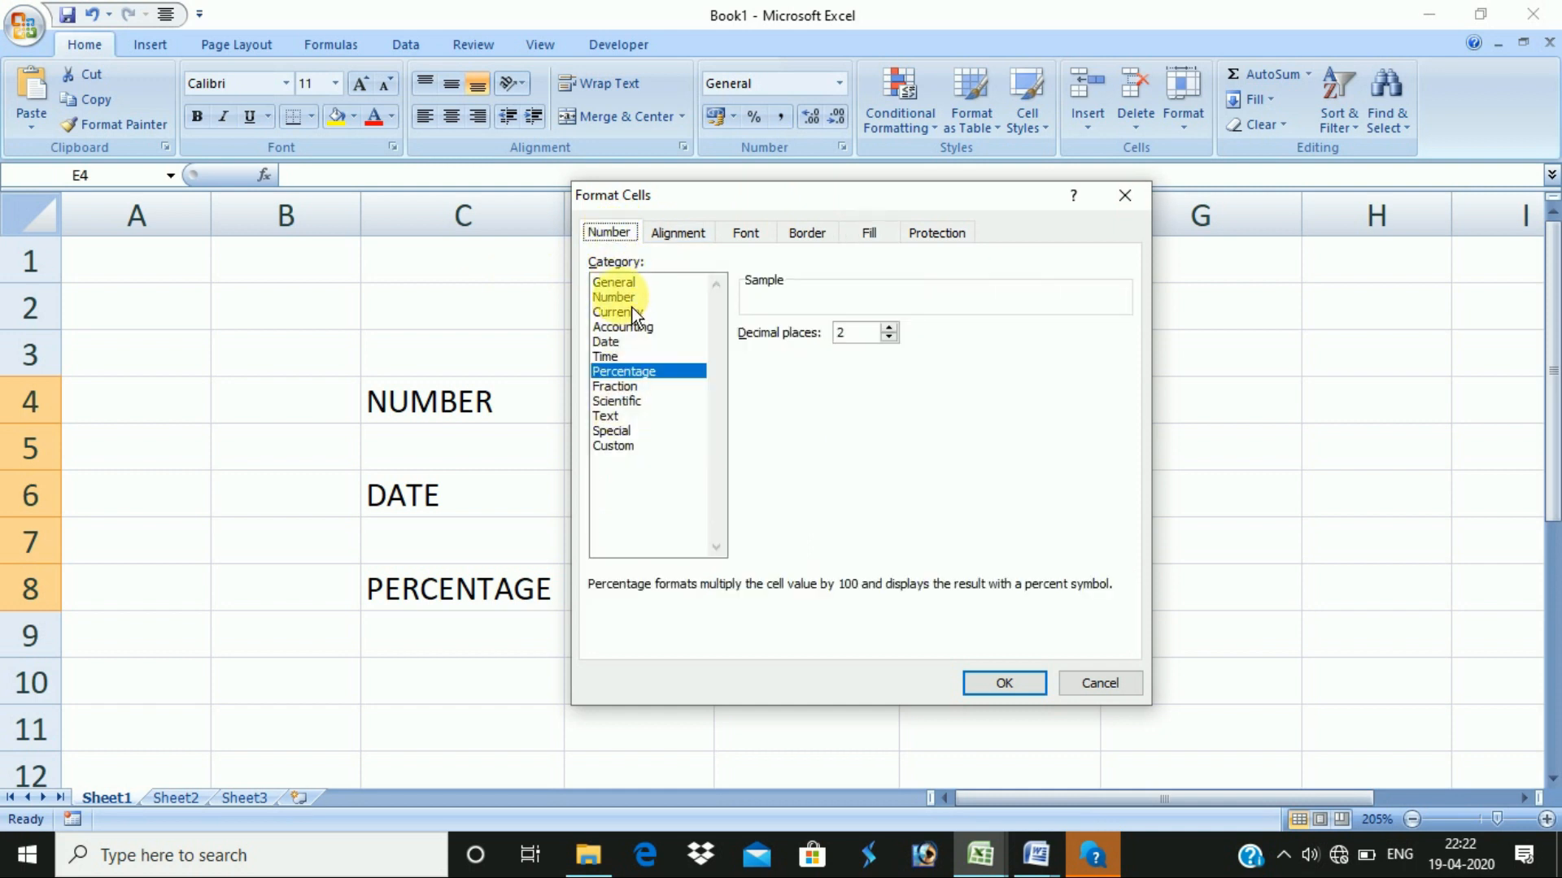
{"action": "left_click_drag", "start_coordinate": [675, 210], "coordinate": [933, 197]}
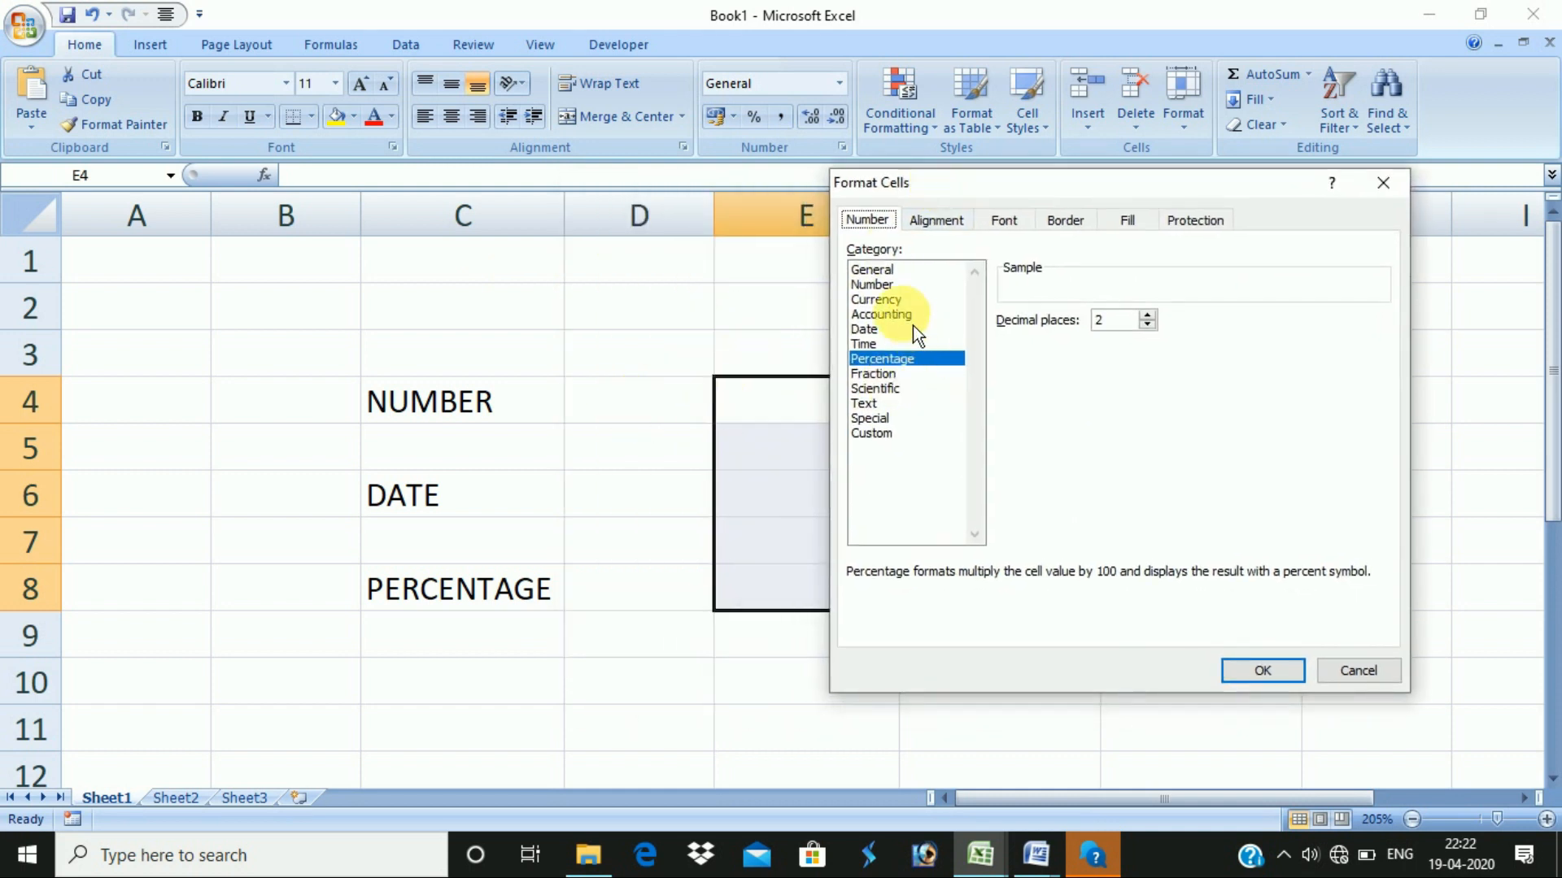
{"action": "left_click", "coordinate": [878, 286]}
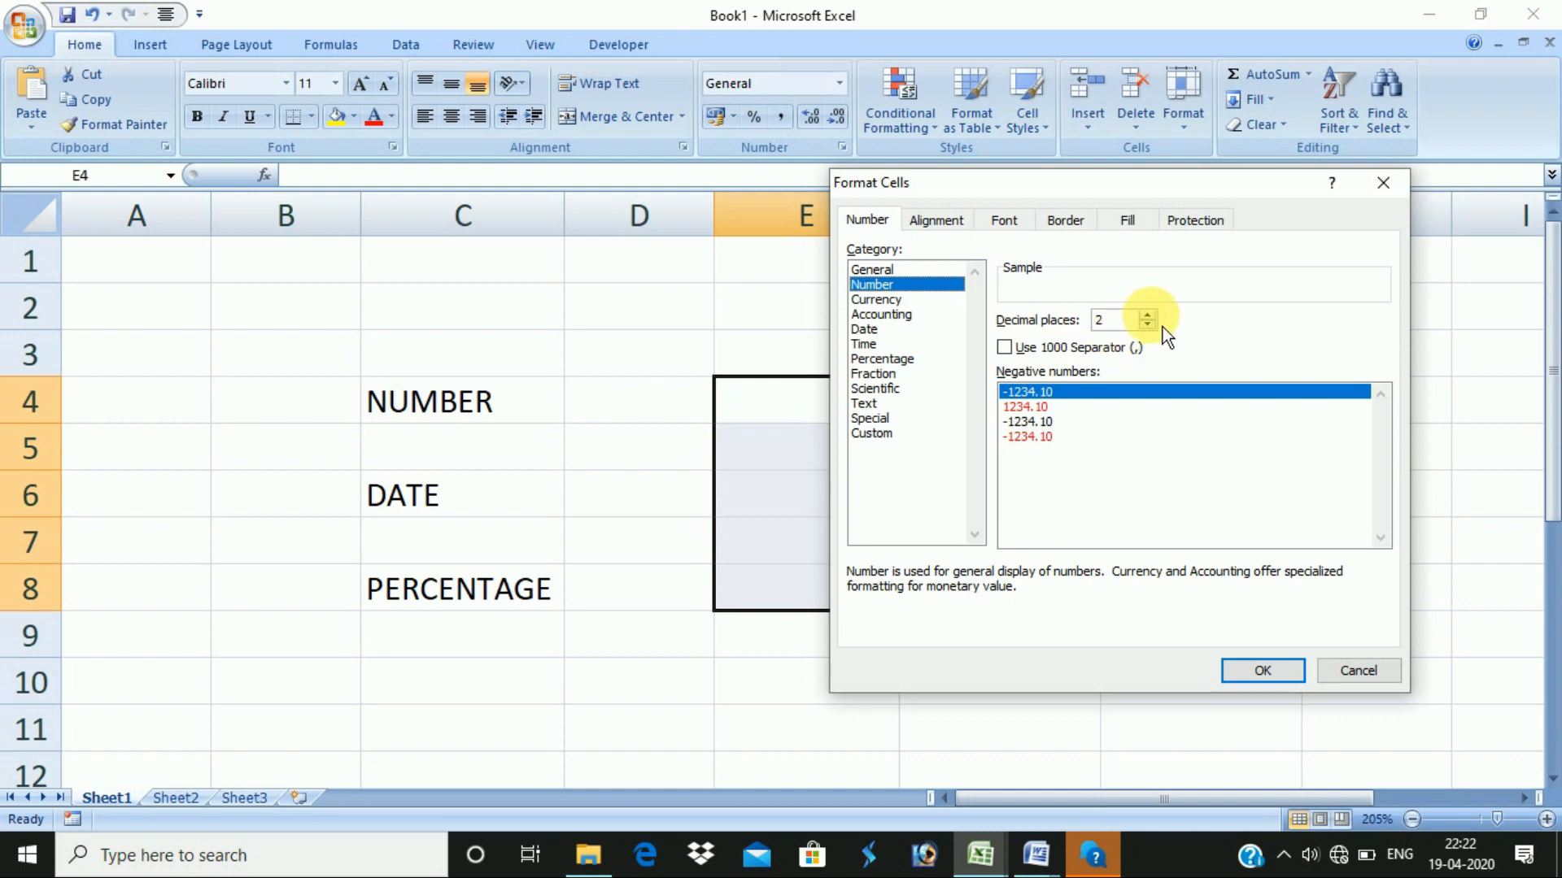
{"action": "left_click", "coordinate": [757, 439]}
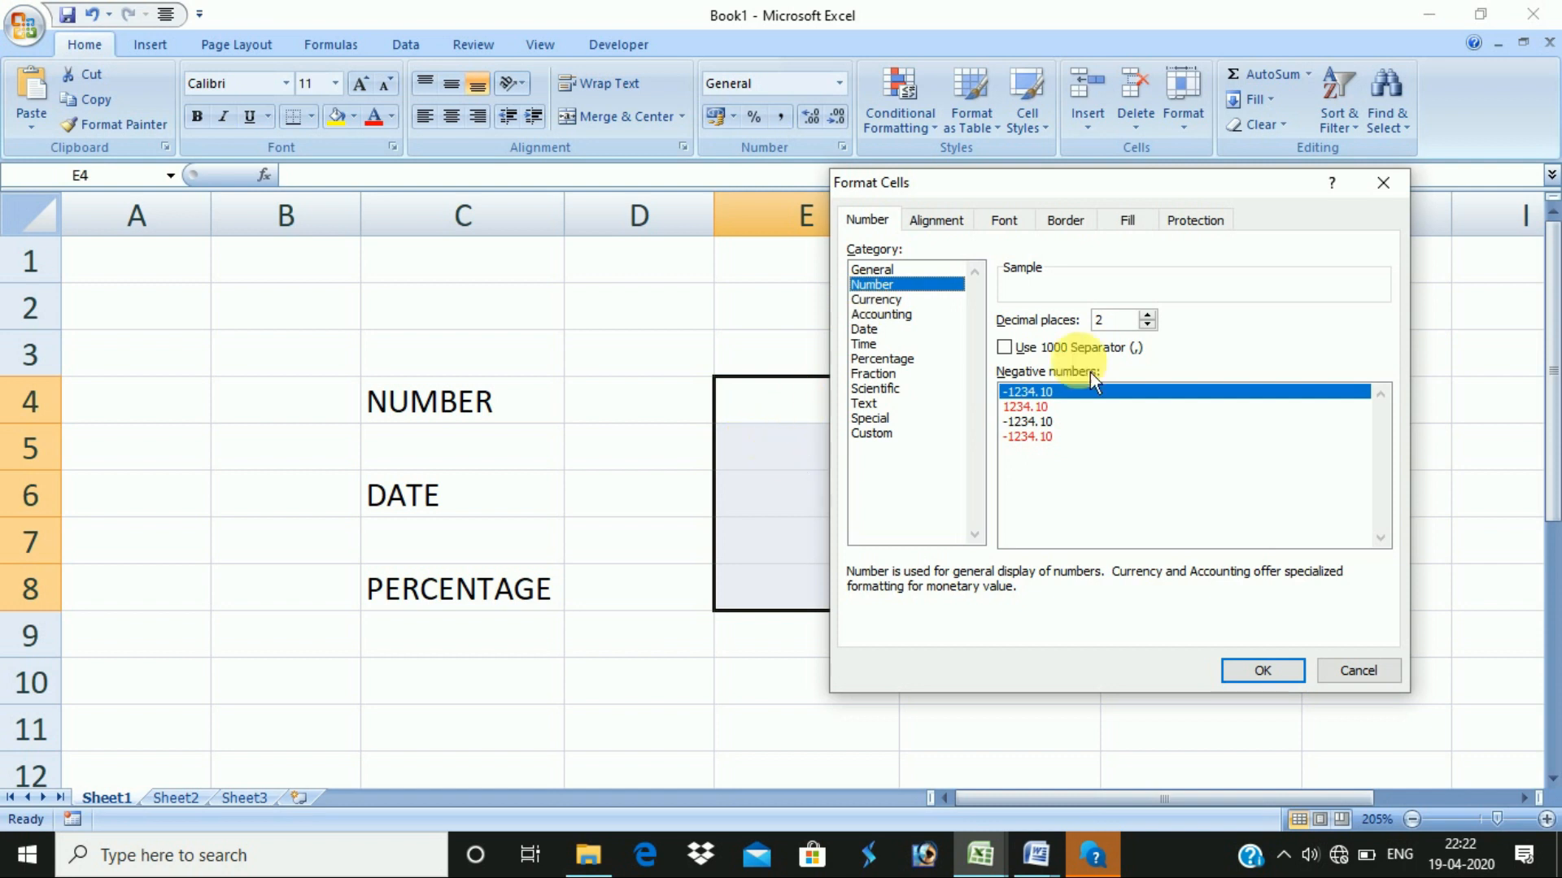
{"action": "left_click", "coordinate": [1383, 183]}
{"action": "left_click", "coordinate": [786, 407]}
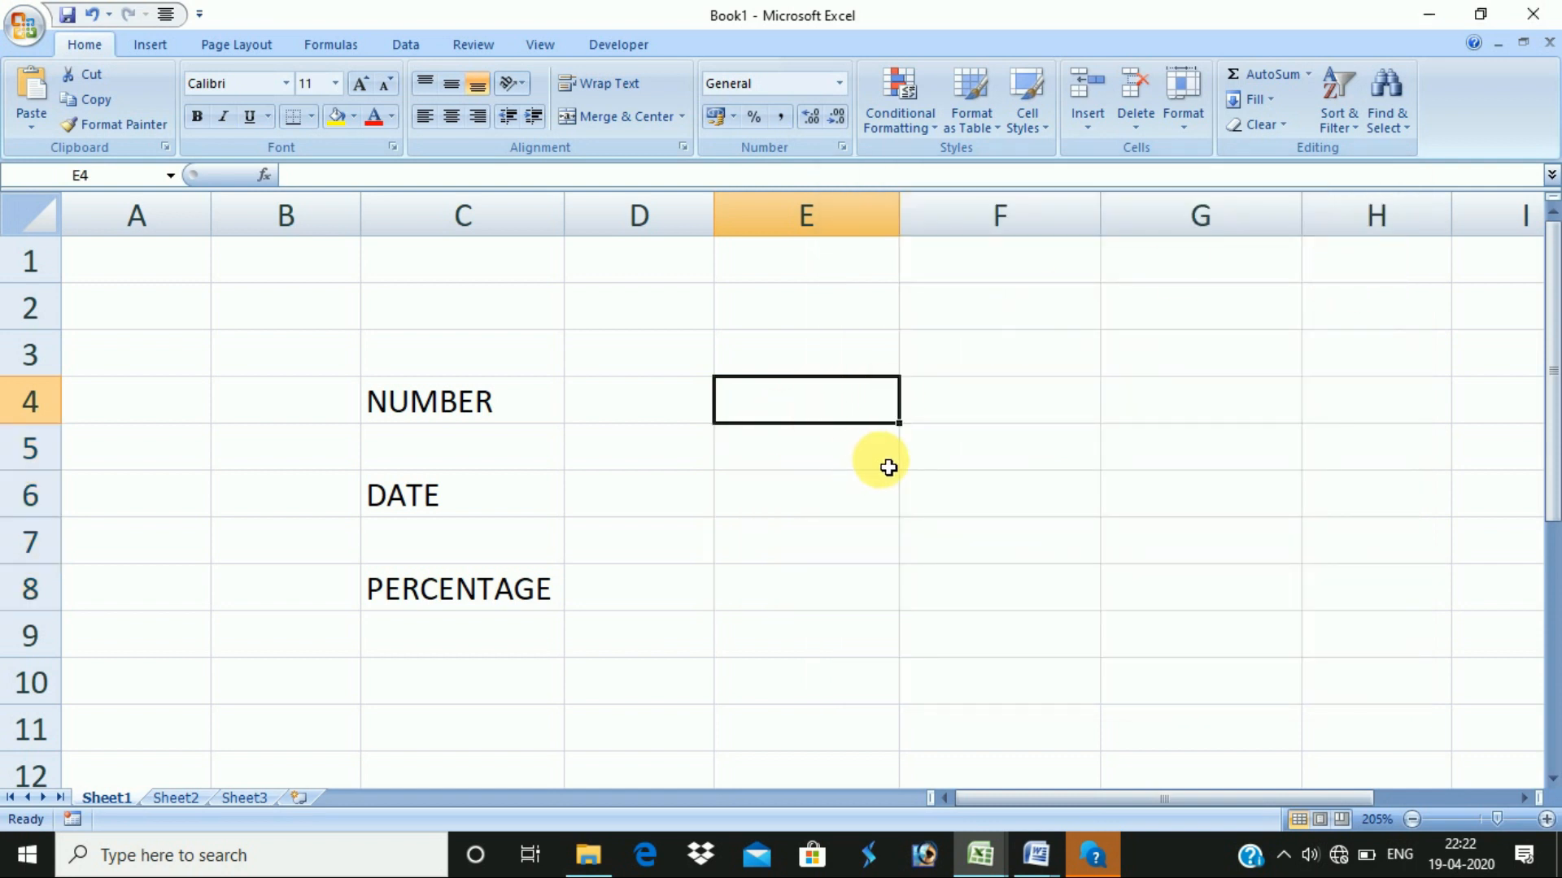
{"action": "type", "text": "333"}
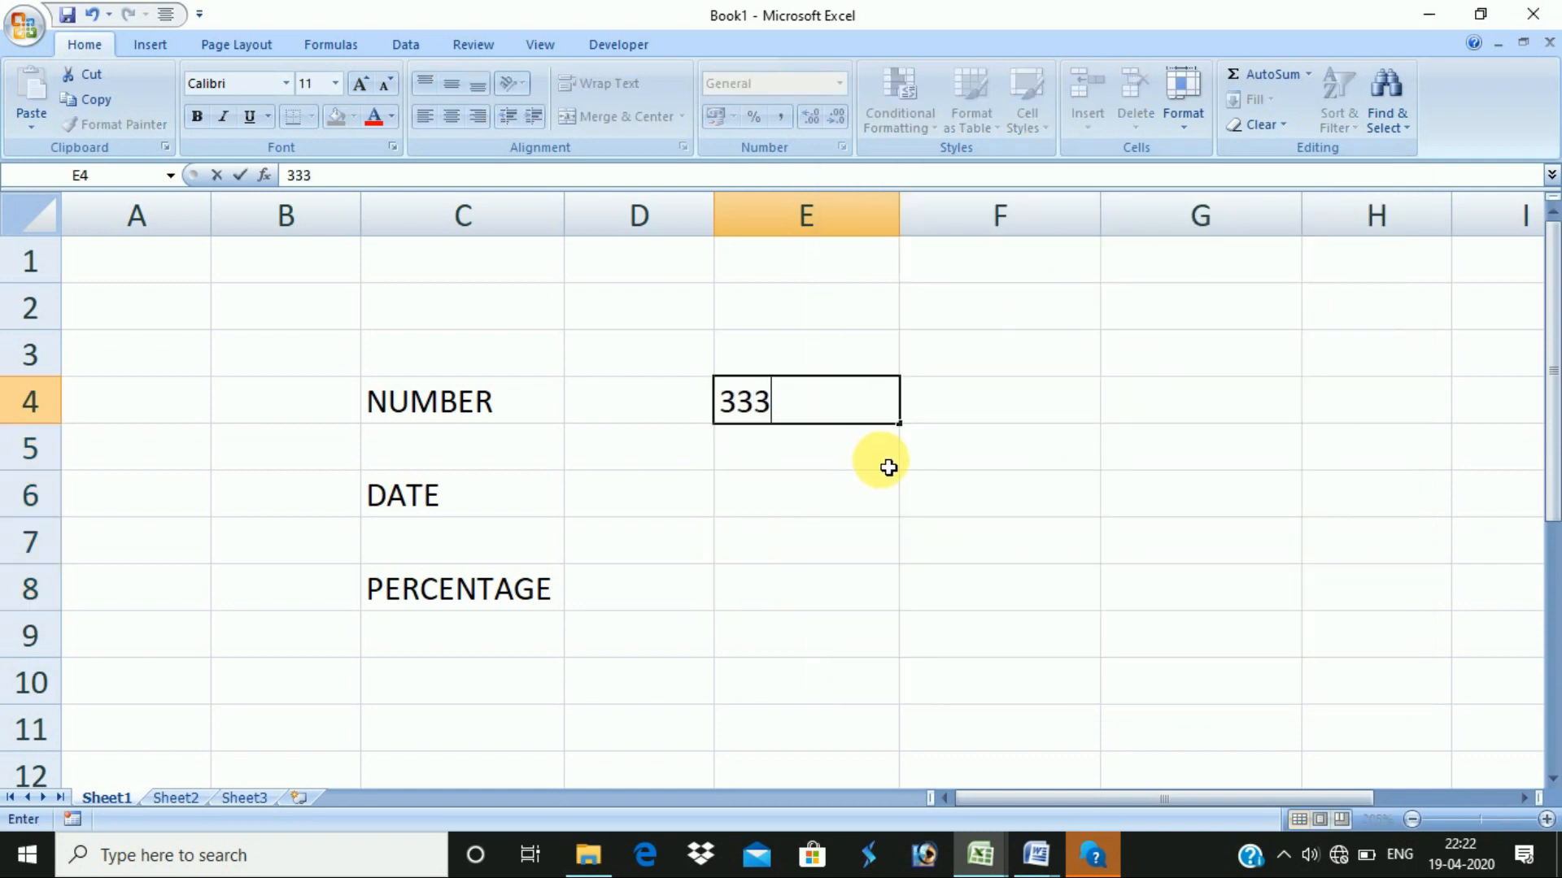
{"action": "type", "text": "693562365"}
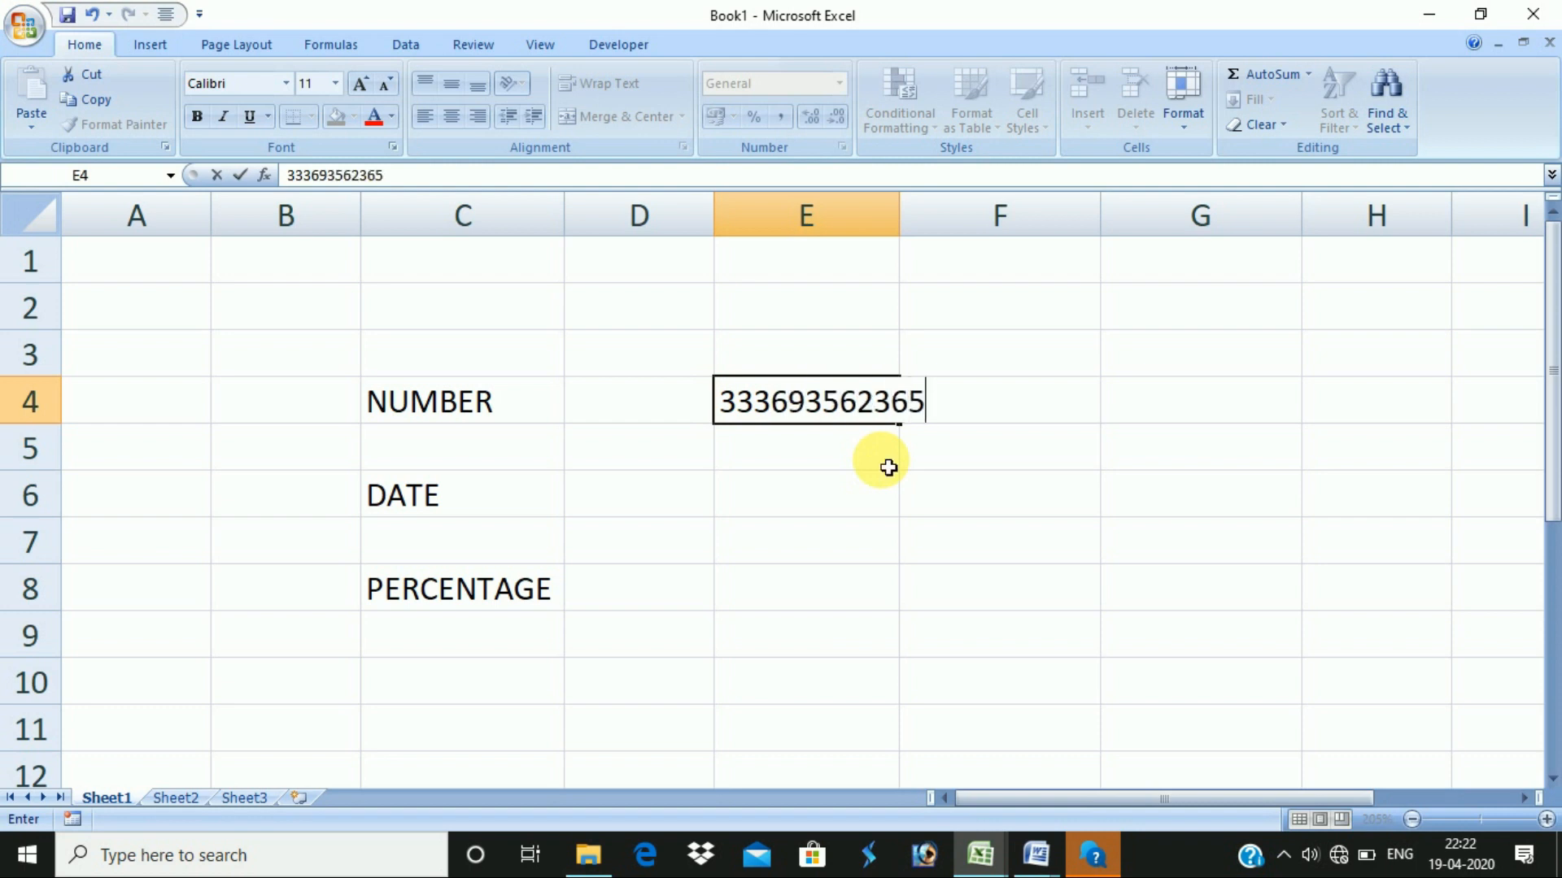
{"action": "type", "text": "95"}
{"action": "key", "text": "Return"}
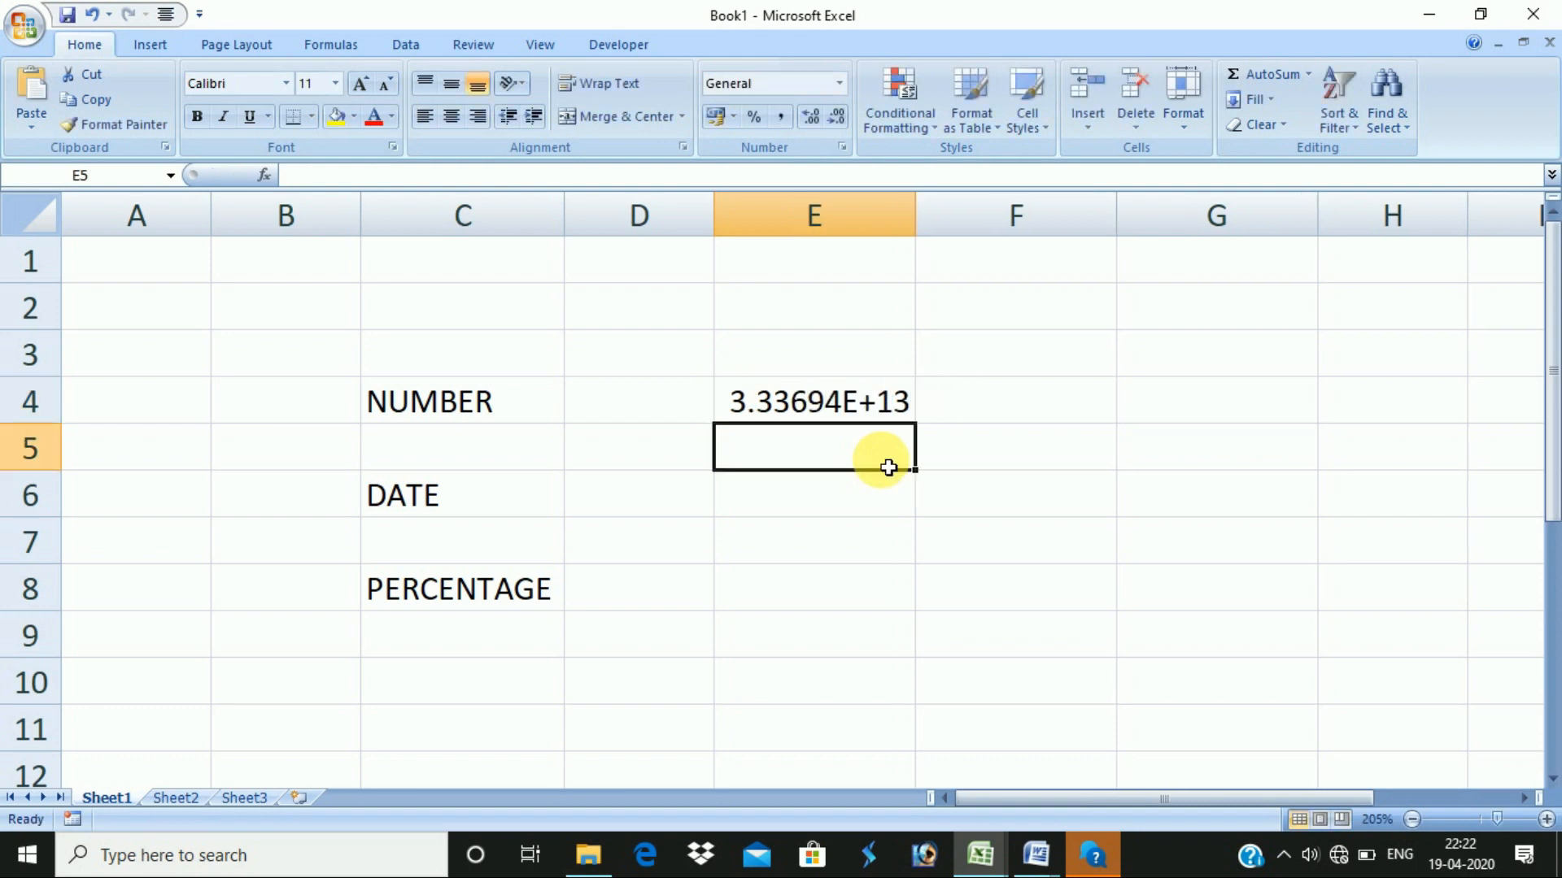
{"action": "left_click", "coordinate": [874, 407]}
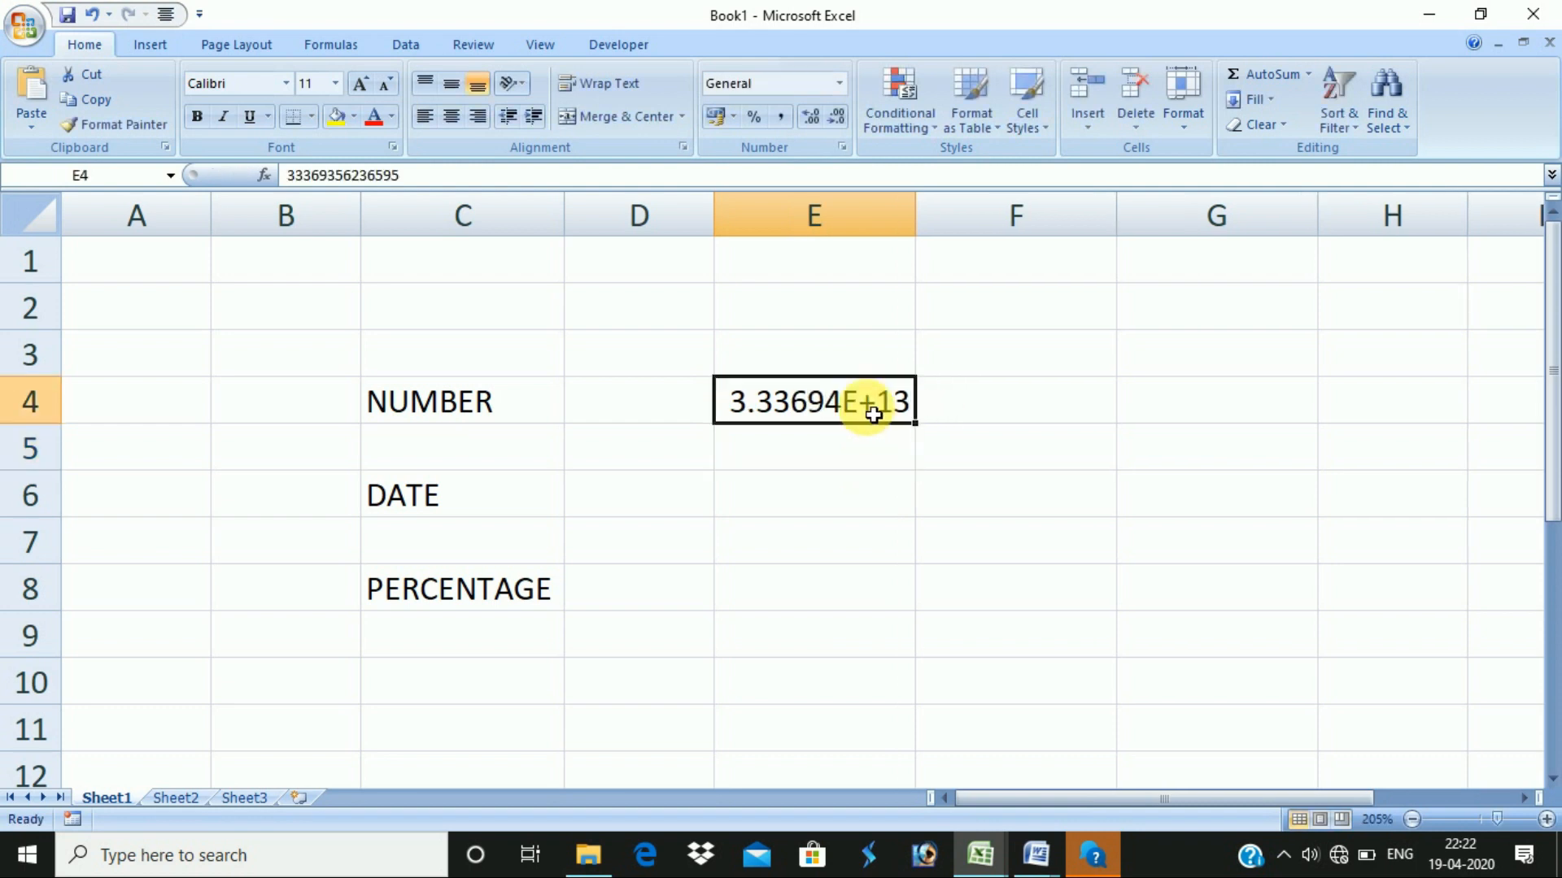
{"action": "right_click", "coordinate": [795, 403]}
{"action": "left_click", "coordinate": [877, 676]}
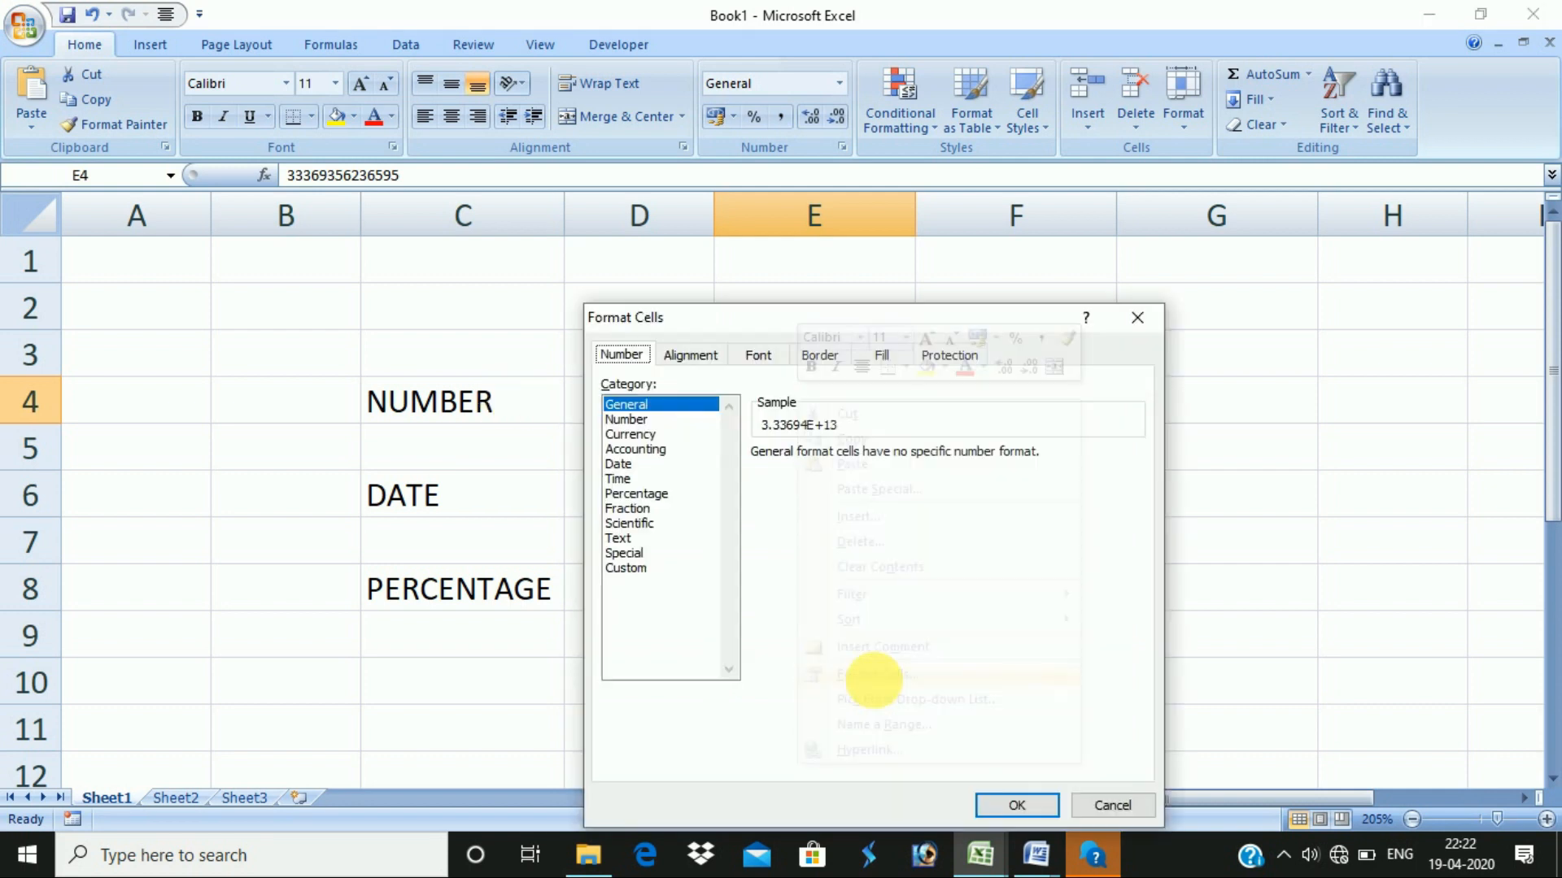
{"action": "left_click", "coordinate": [626, 420]}
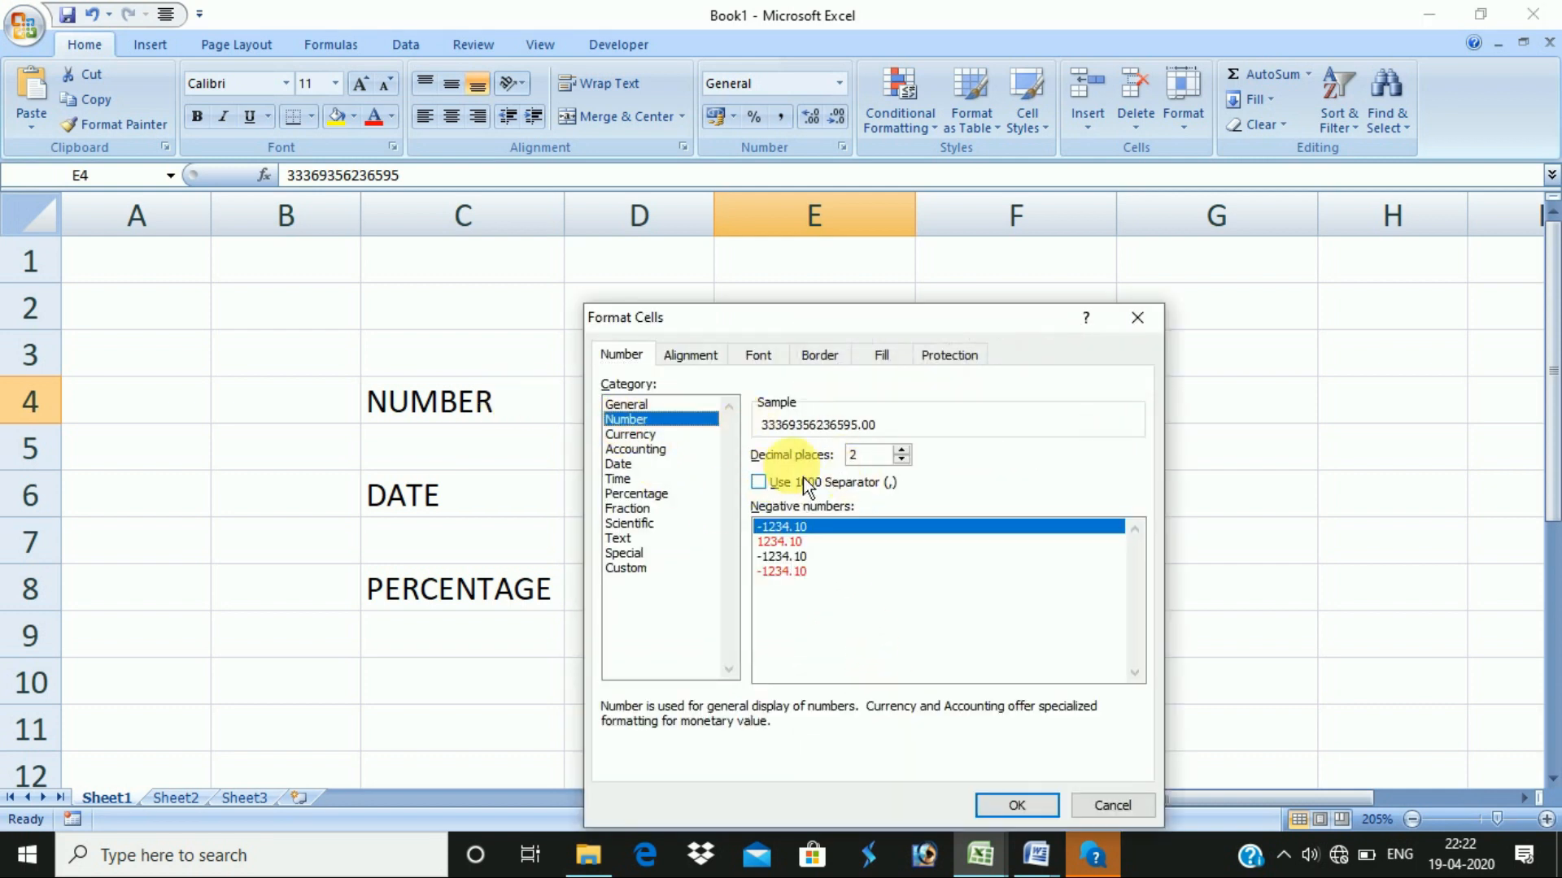
{"action": "left_click", "coordinate": [901, 459]}
{"action": "left_click", "coordinate": [901, 461]}
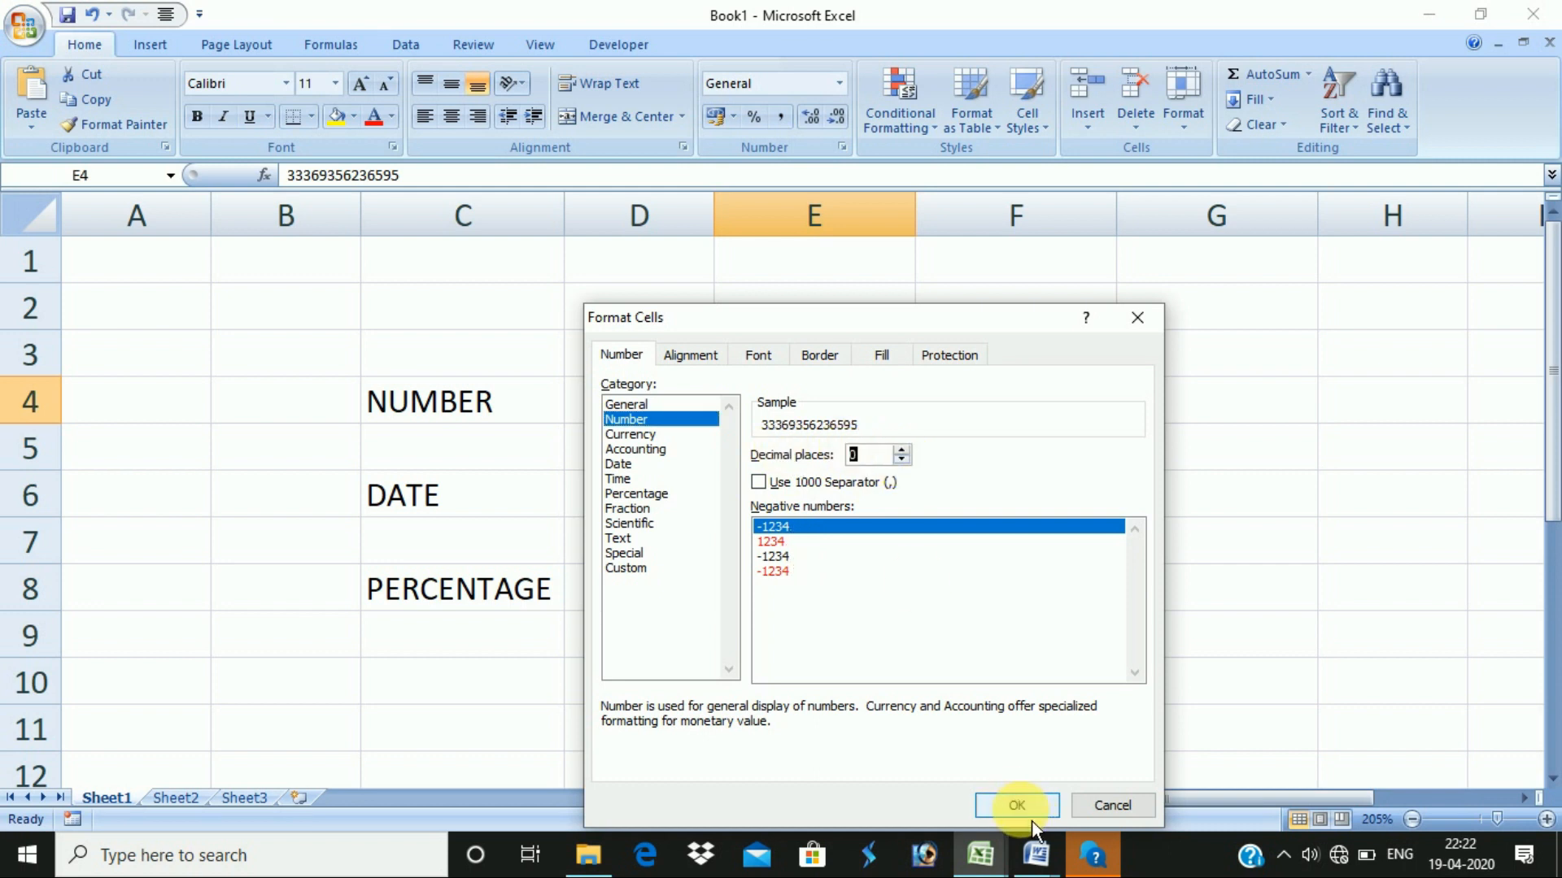
{"action": "left_click", "coordinate": [1017, 805]}
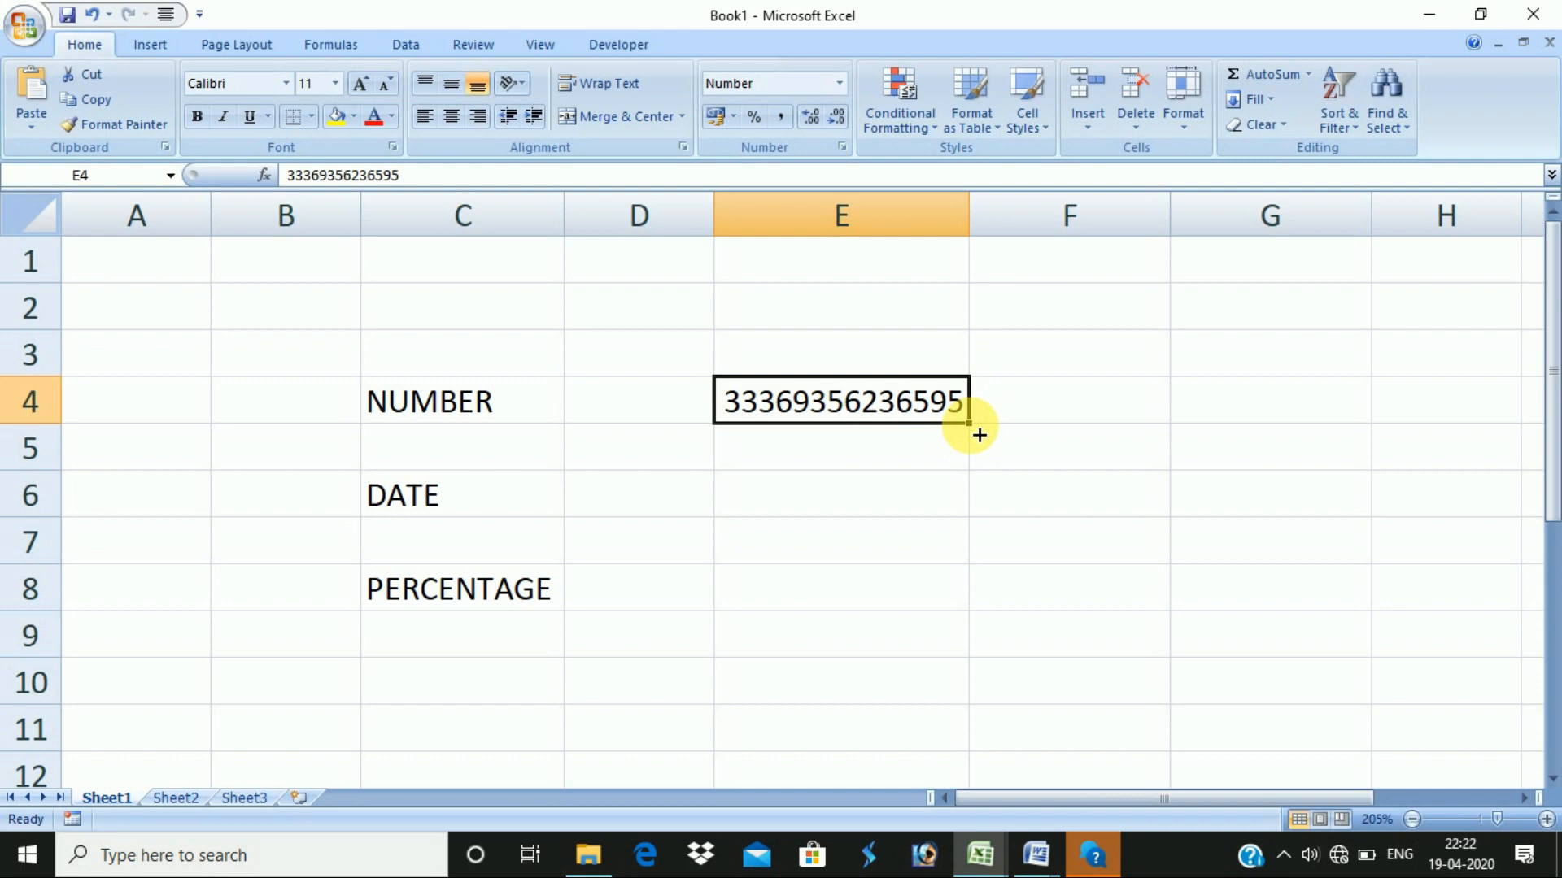
{"action": "left_click_drag", "start_coordinate": [977, 434], "coordinate": [979, 652]}
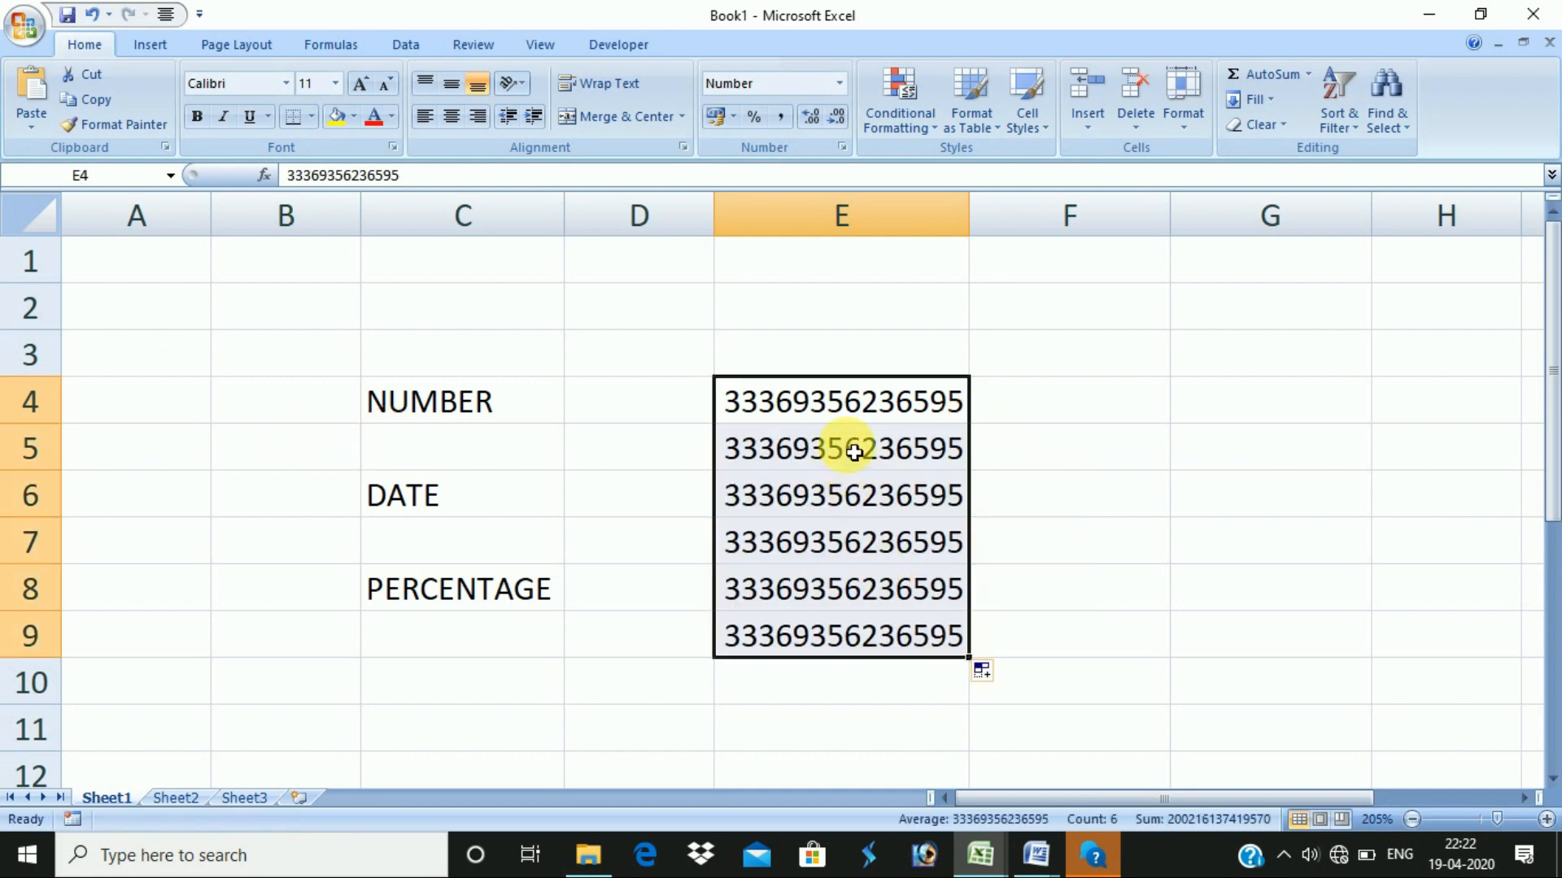
{"action": "left_click_drag", "start_coordinate": [843, 446], "coordinate": [854, 645]}
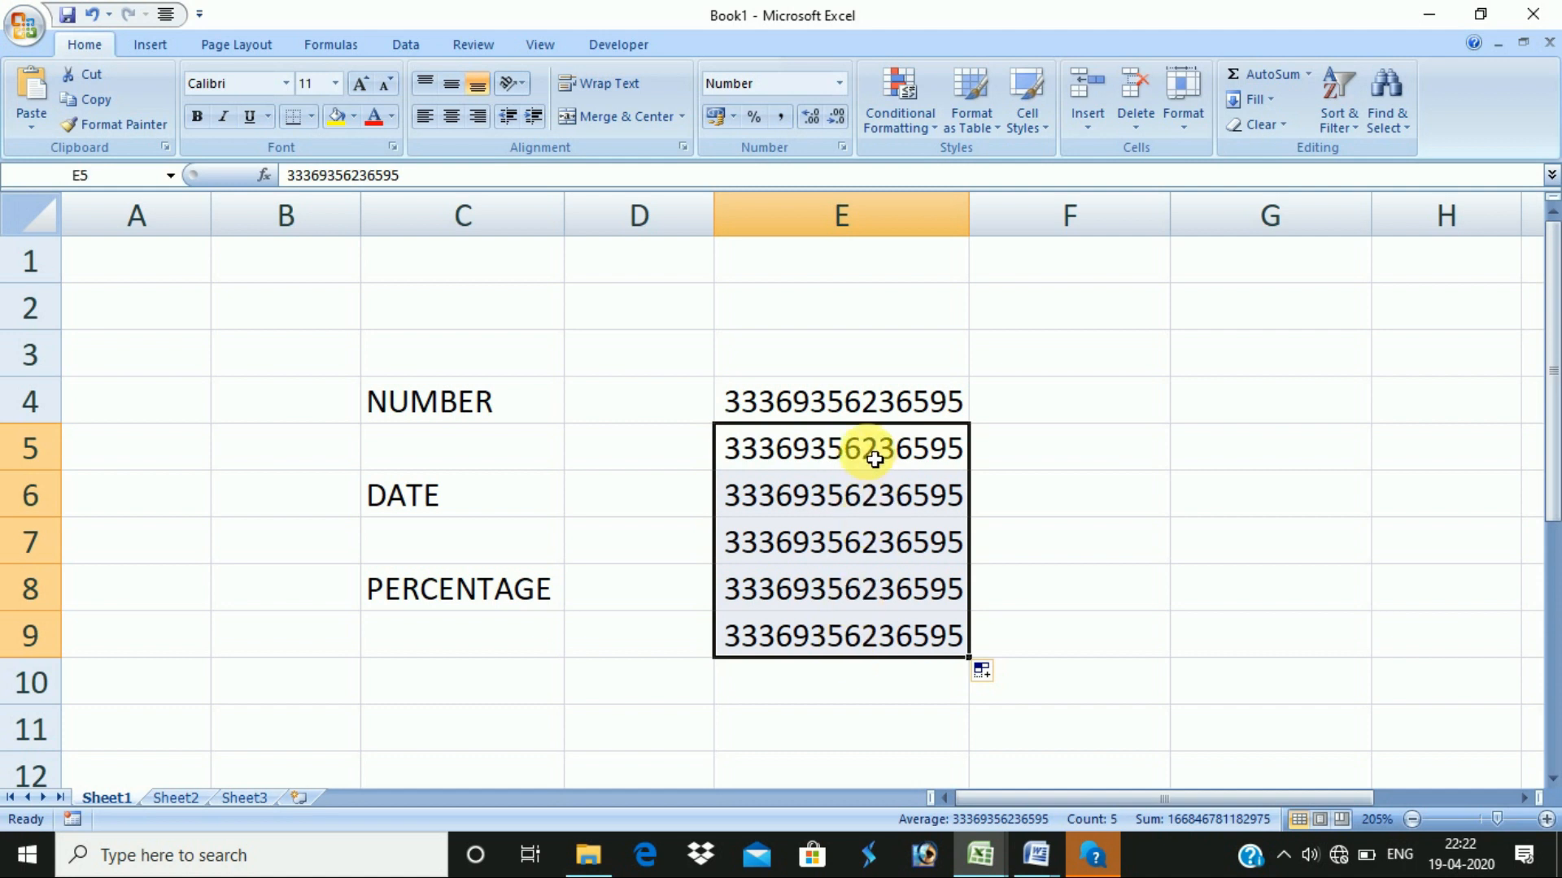
{"action": "key", "text": "Delete"}
{"action": "left_click", "coordinate": [878, 498]}
{"action": "type", "text": "451236"}
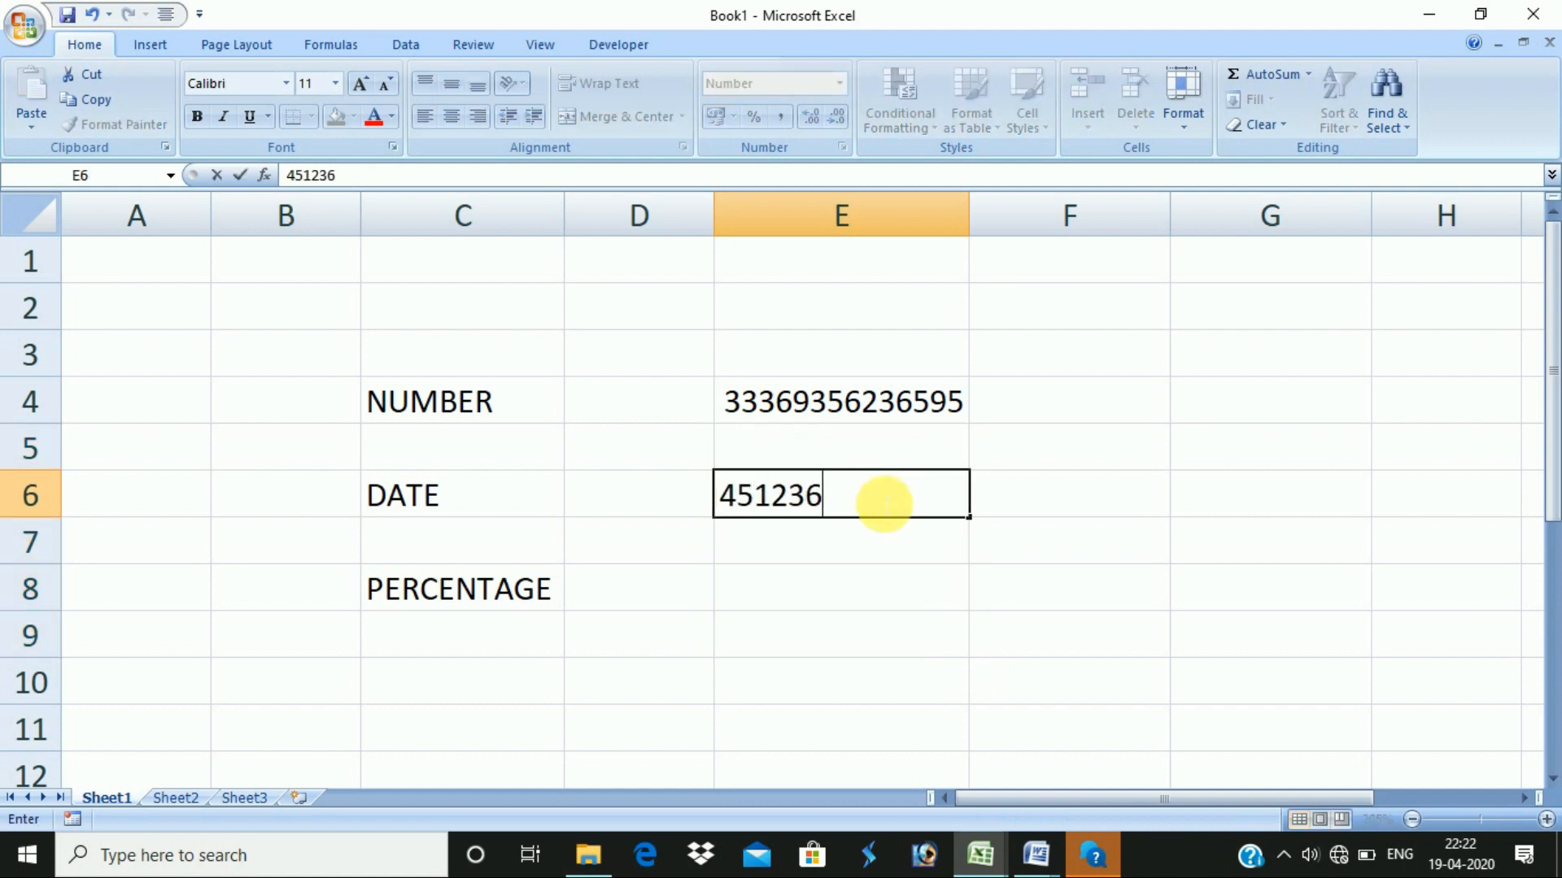
{"action": "type", "text": "6326461"}
{"action": "key", "text": "Return"}
{"action": "type", "text": "46416464641466"}
{"action": "key", "text": "Return"}
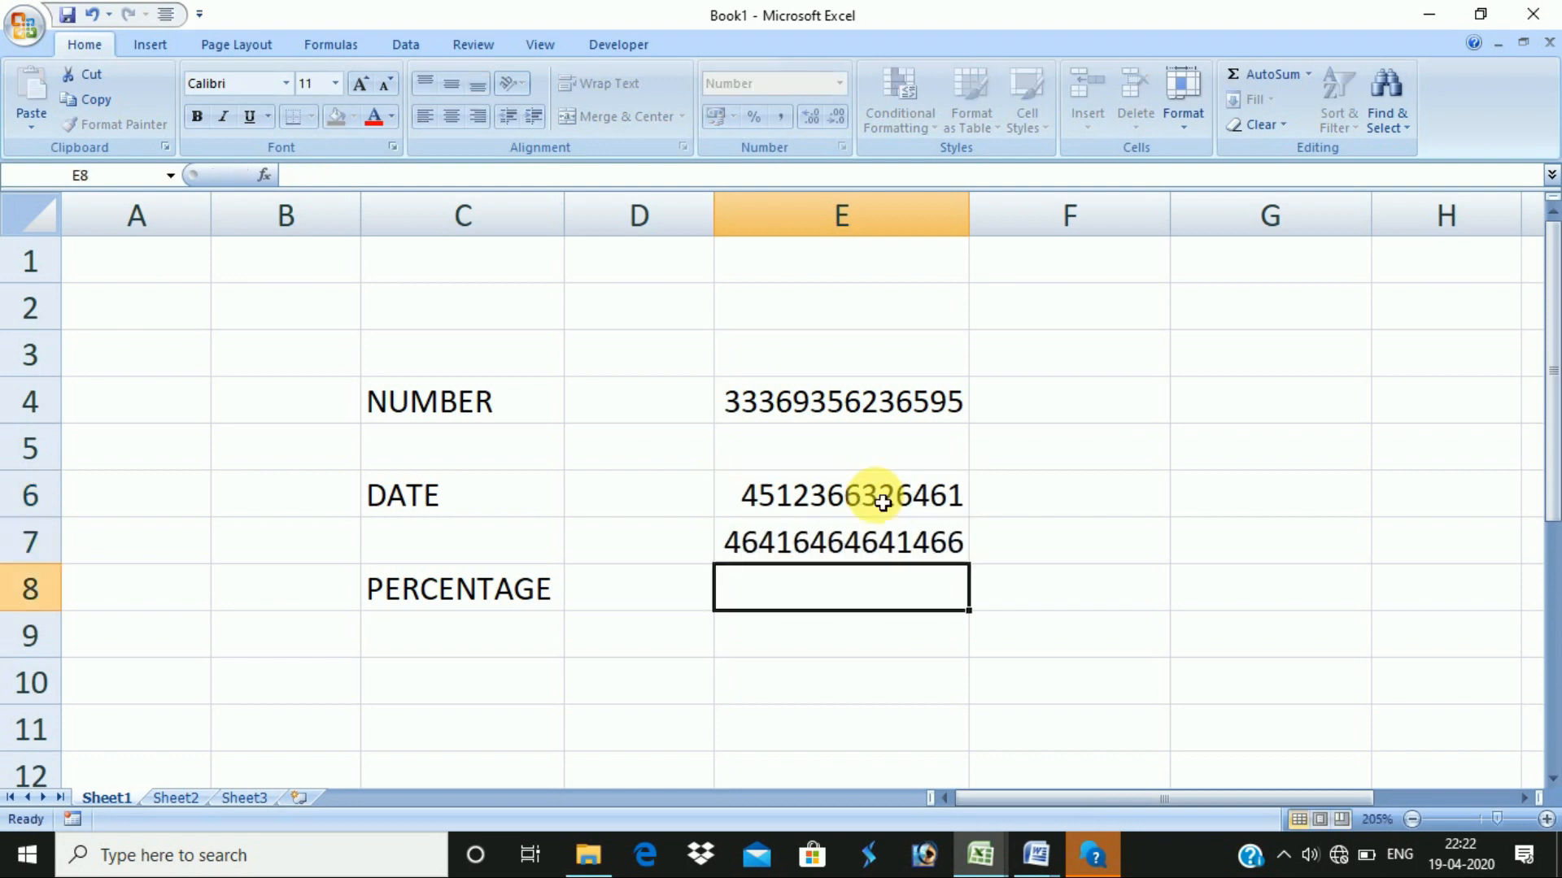
{"action": "left_click_drag", "start_coordinate": [850, 448], "coordinate": [863, 640]}
{"action": "key", "text": "Delete"}
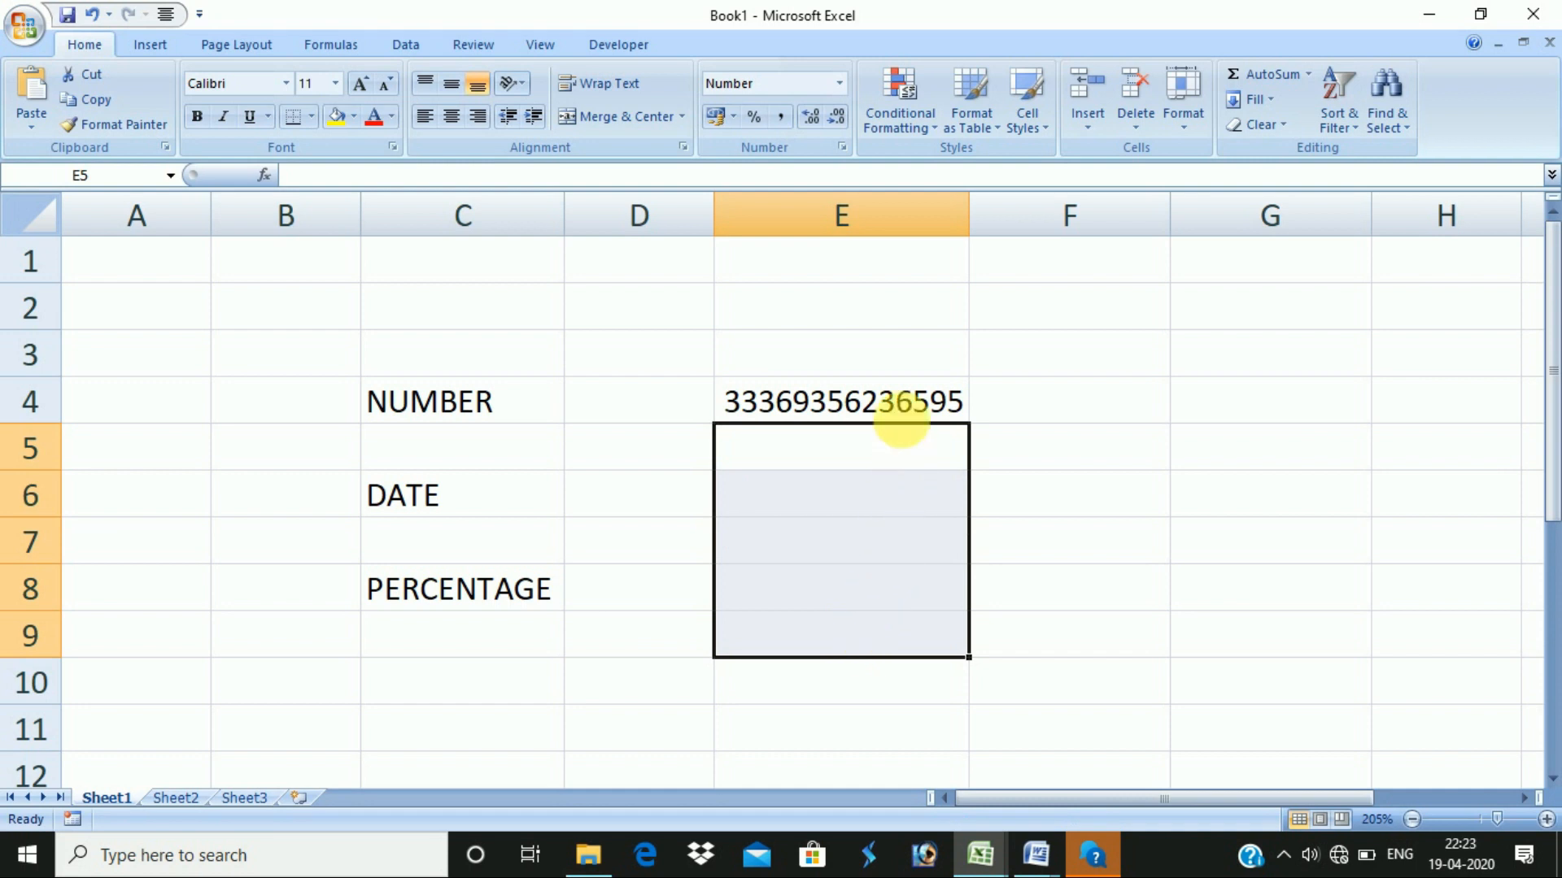
- Recheck E4's value and select cell E6 for the date
{"action": "left_click", "coordinate": [899, 398]}
{"action": "left_click", "coordinate": [454, 507]}
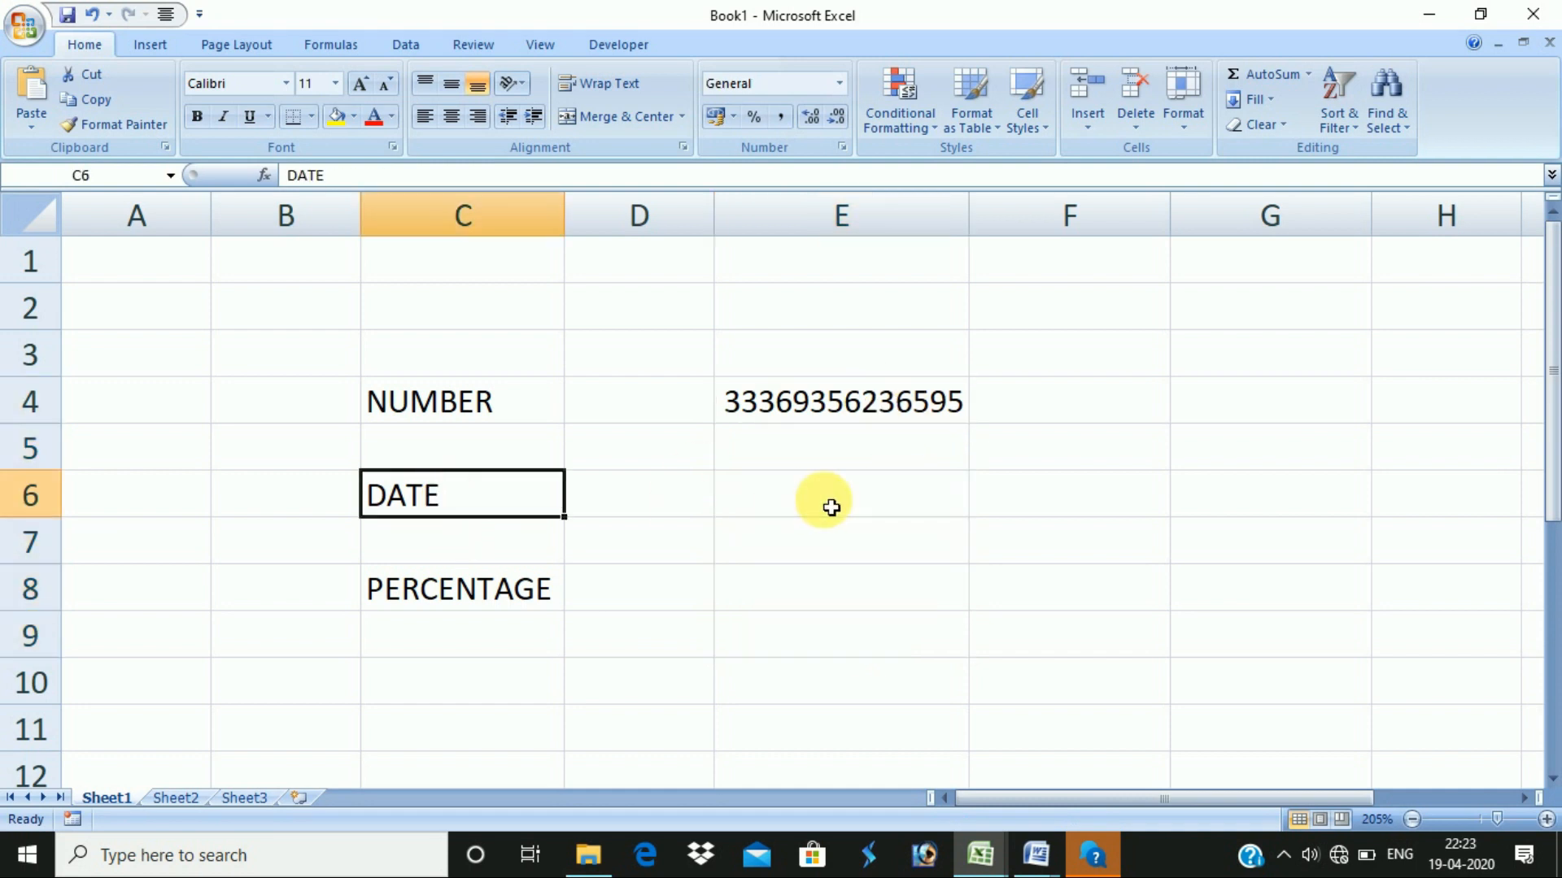
{"action": "left_click", "coordinate": [856, 506]}
{"action": "key", "text": "alt+Tab"}
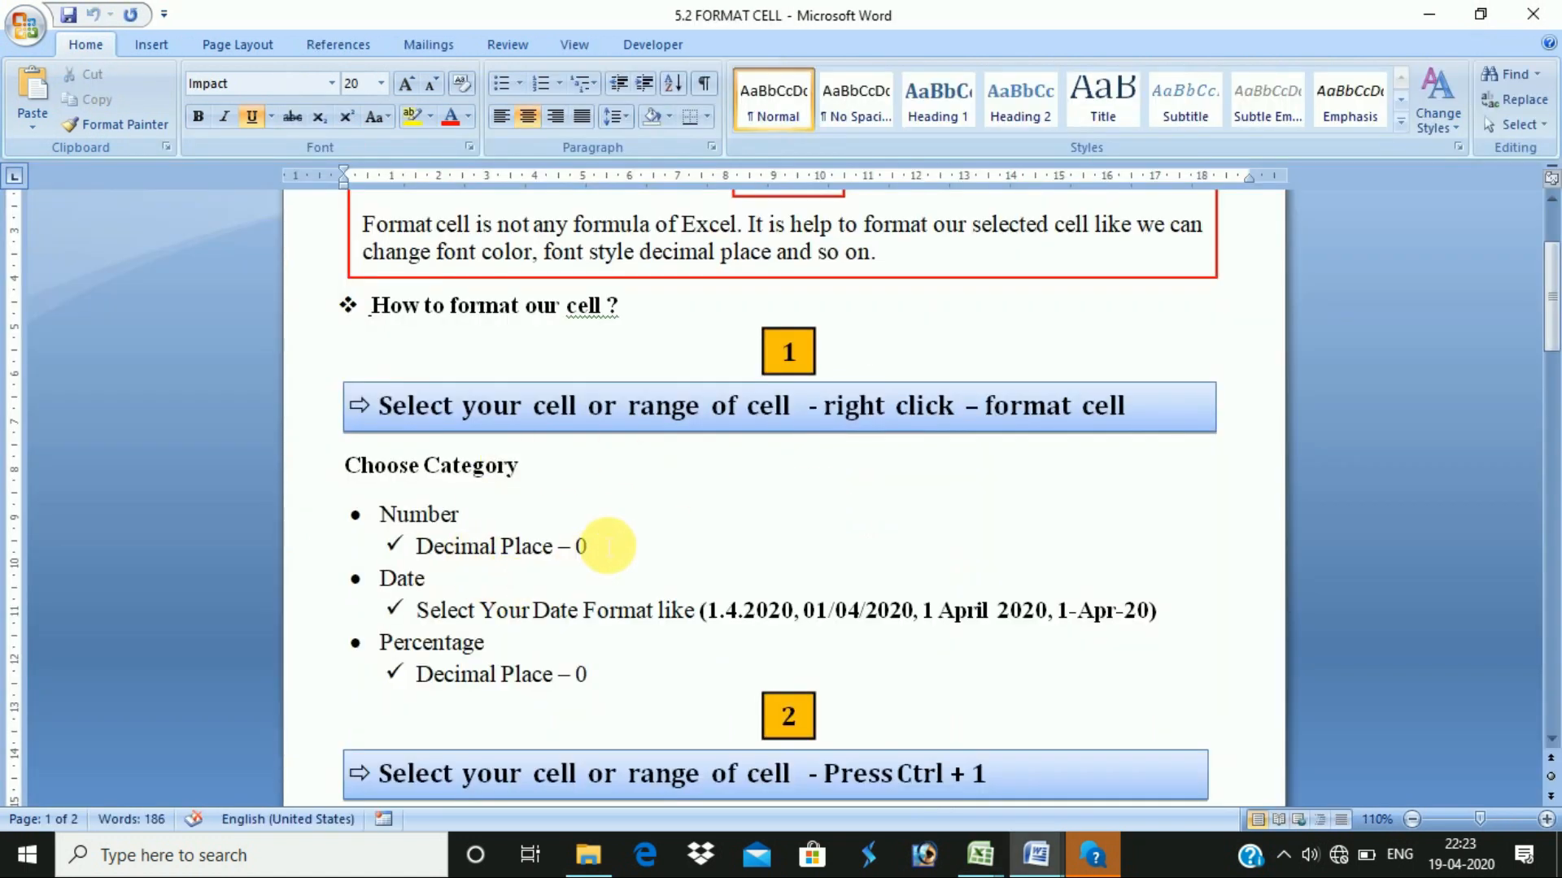
{"action": "left_click", "coordinate": [608, 547]}
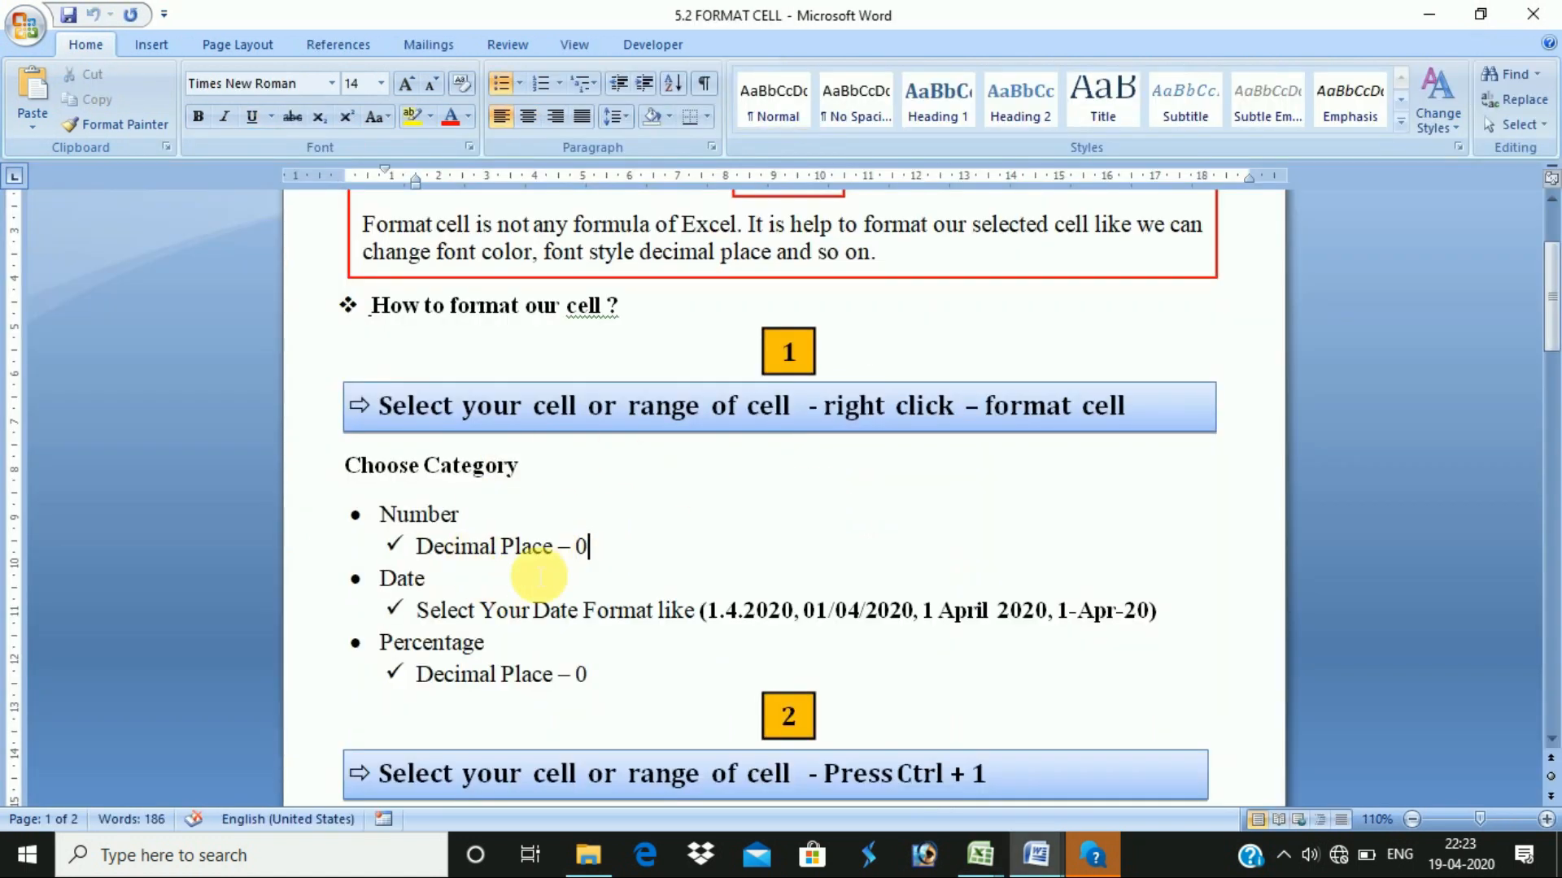
{"action": "left_click_drag", "start_coordinate": [431, 589], "coordinate": [352, 589]}
{"action": "left_click", "coordinate": [491, 578]}
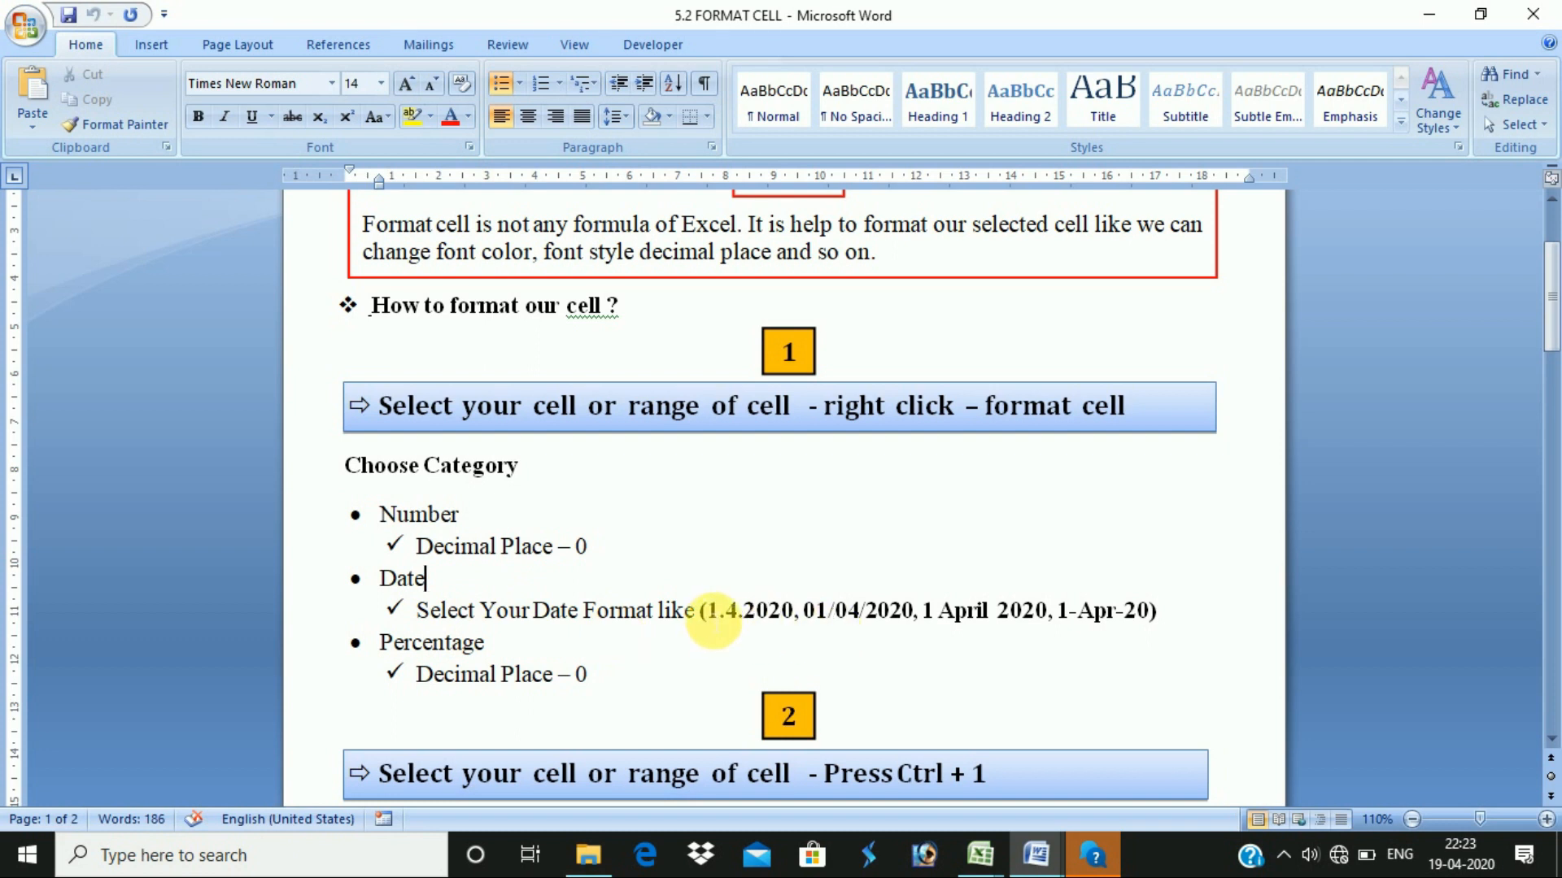
{"action": "left_click_drag", "start_coordinate": [707, 612], "coordinate": [927, 616]}
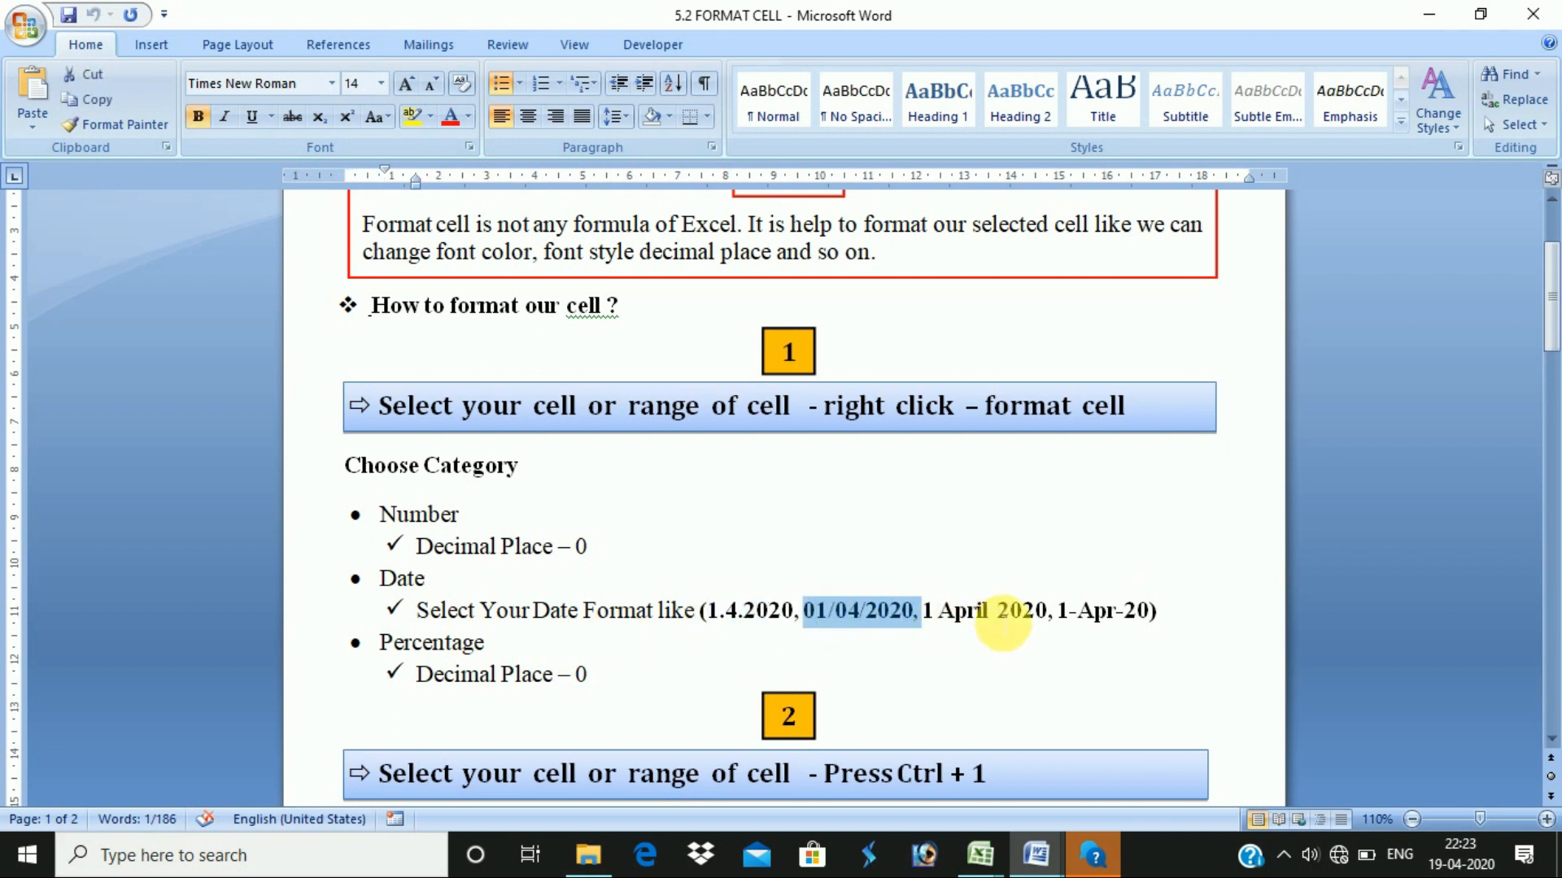
{"action": "left_click_drag", "start_coordinate": [1157, 612], "coordinate": [464, 604]}
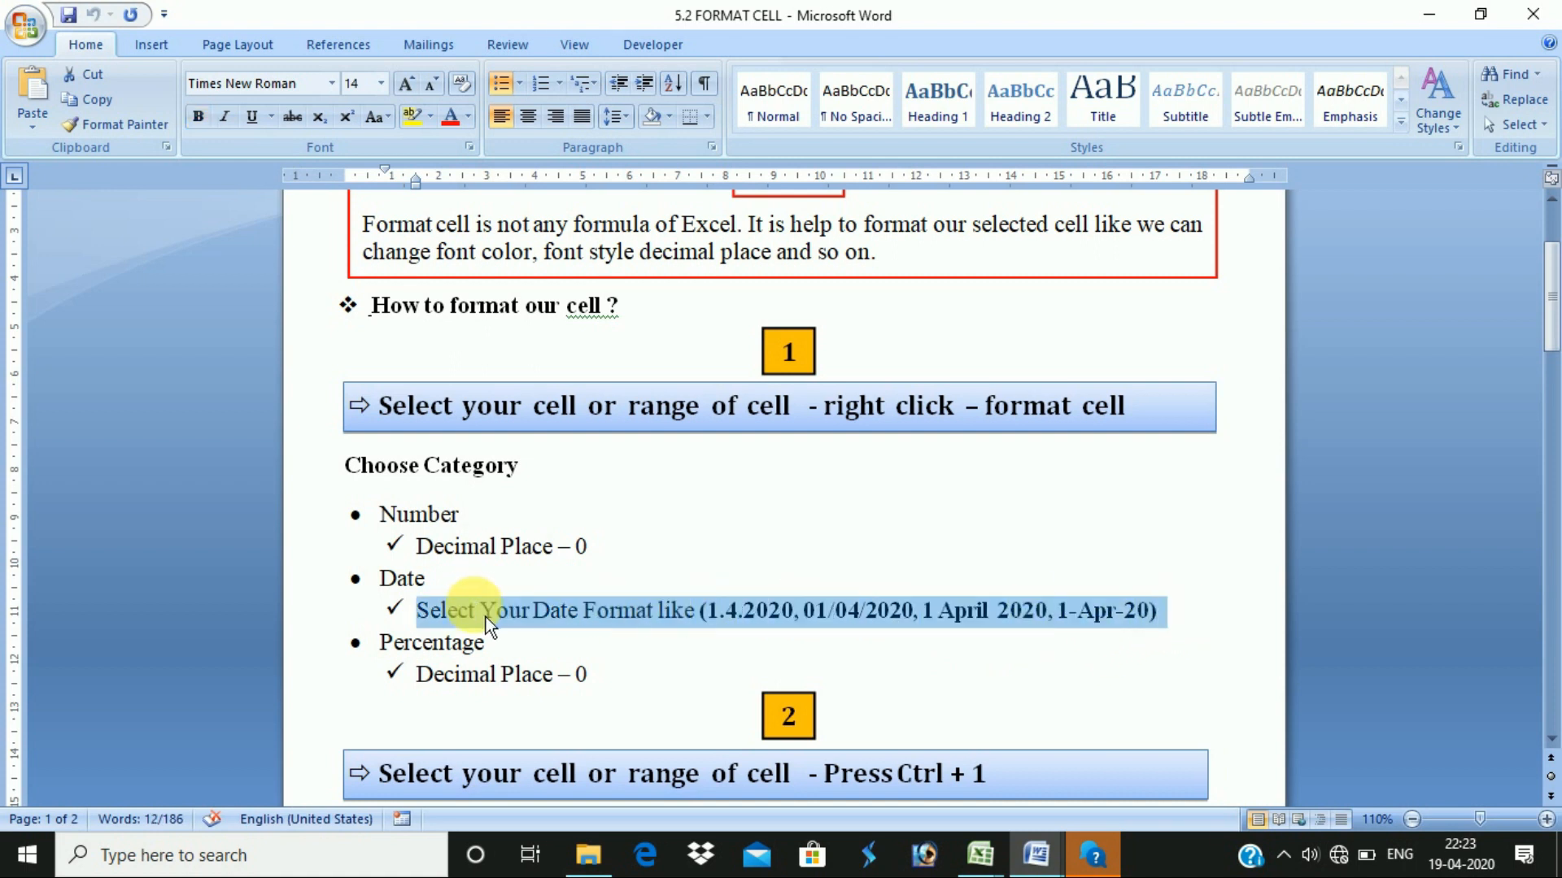
{"action": "key", "text": "alt+Tab"}
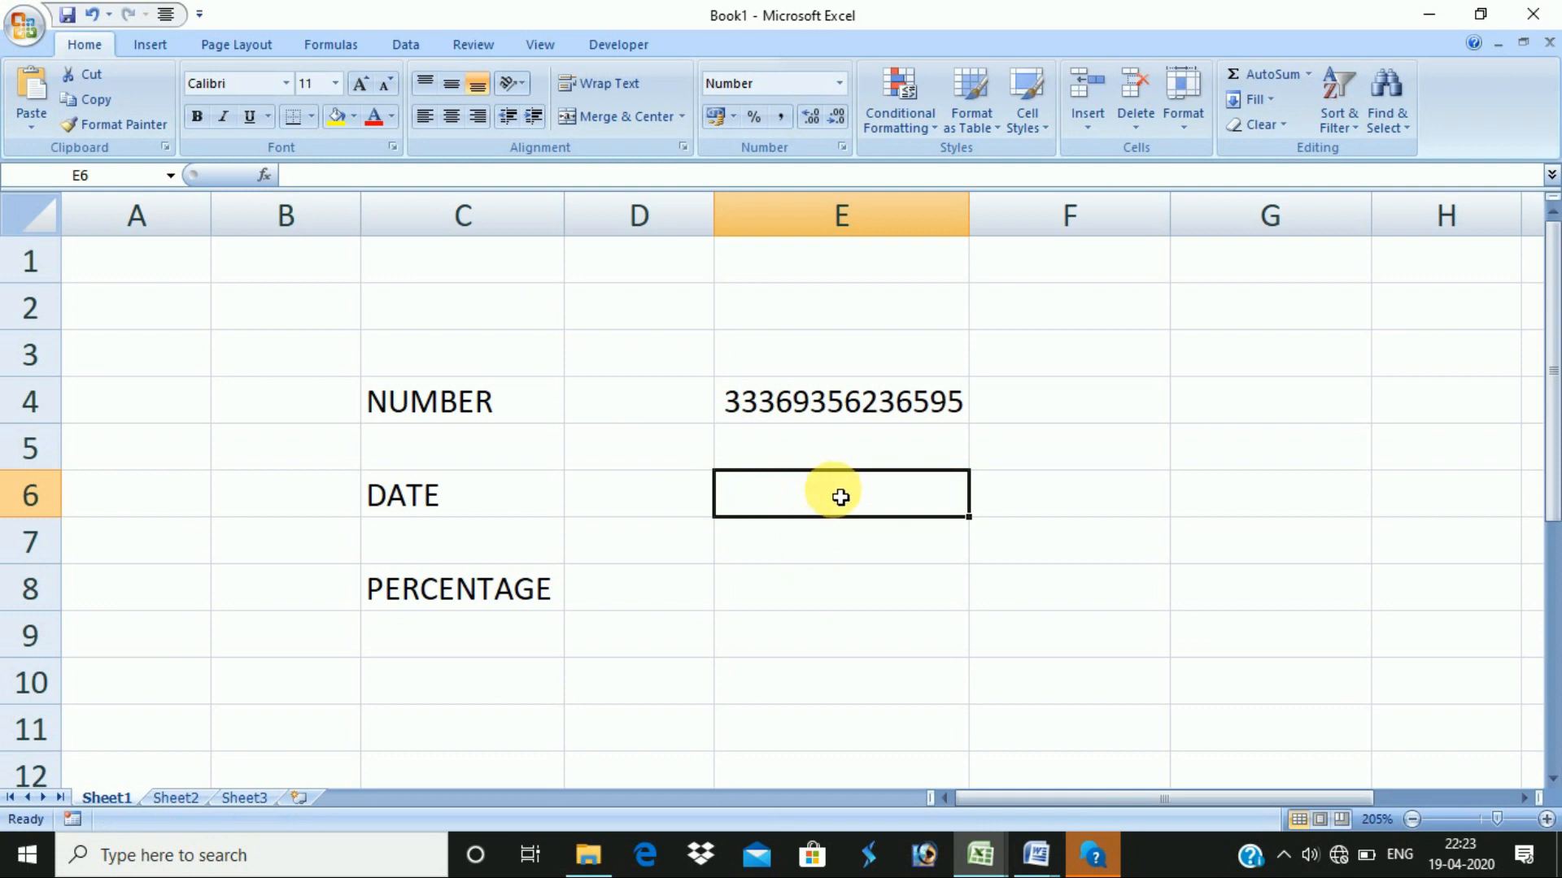
- Enter 19/4/2020 in E6, which shows as 43940, and bring up E6's cell options
{"action": "type", "text": "19/4/2020"}
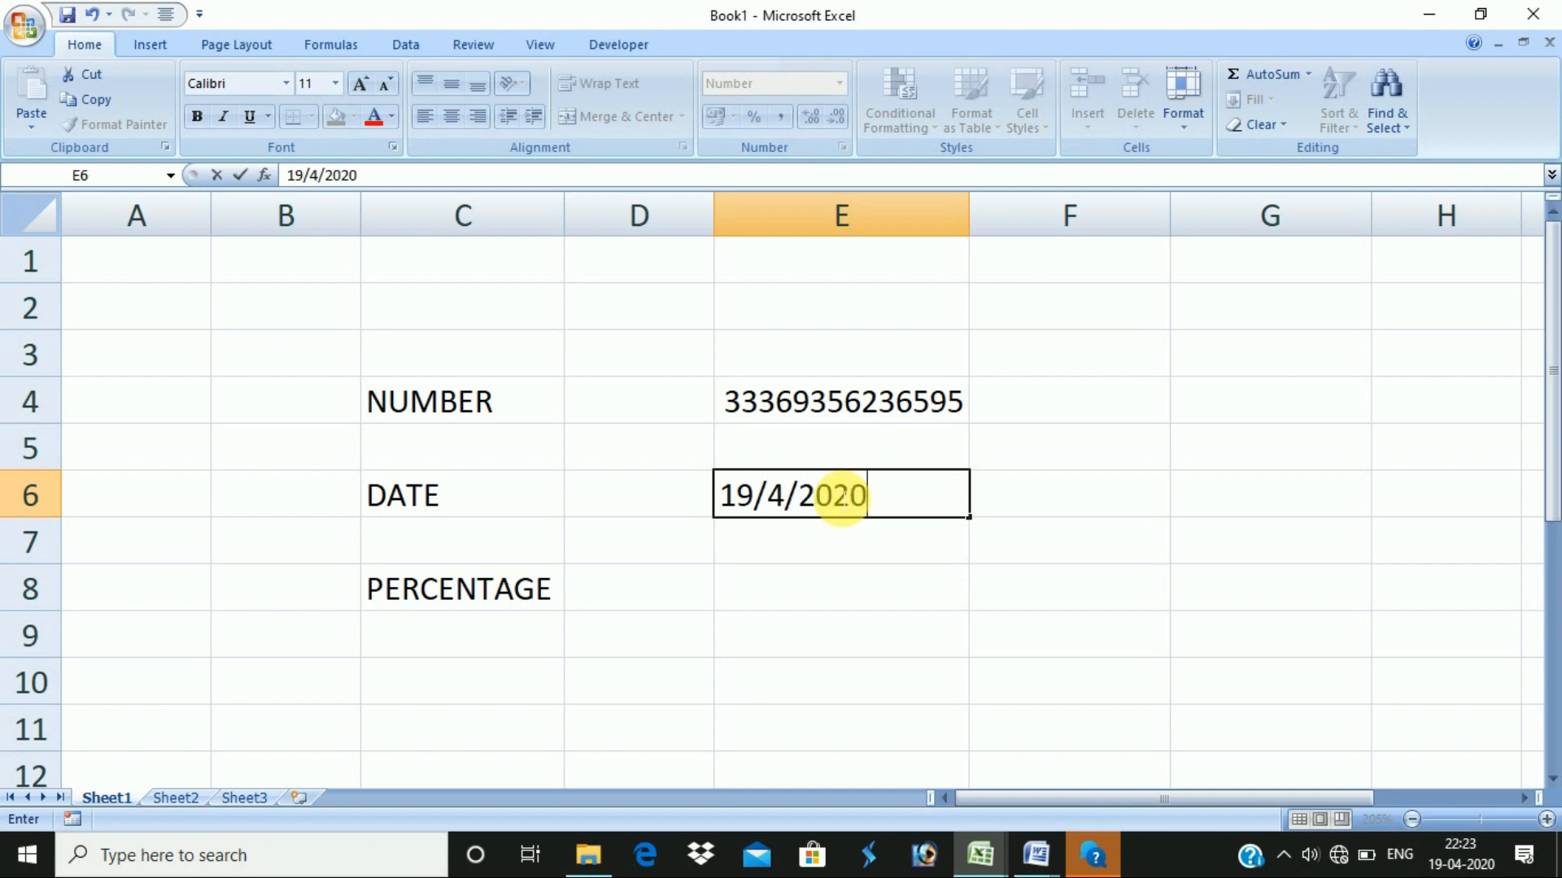
{"action": "key", "text": "Return"}
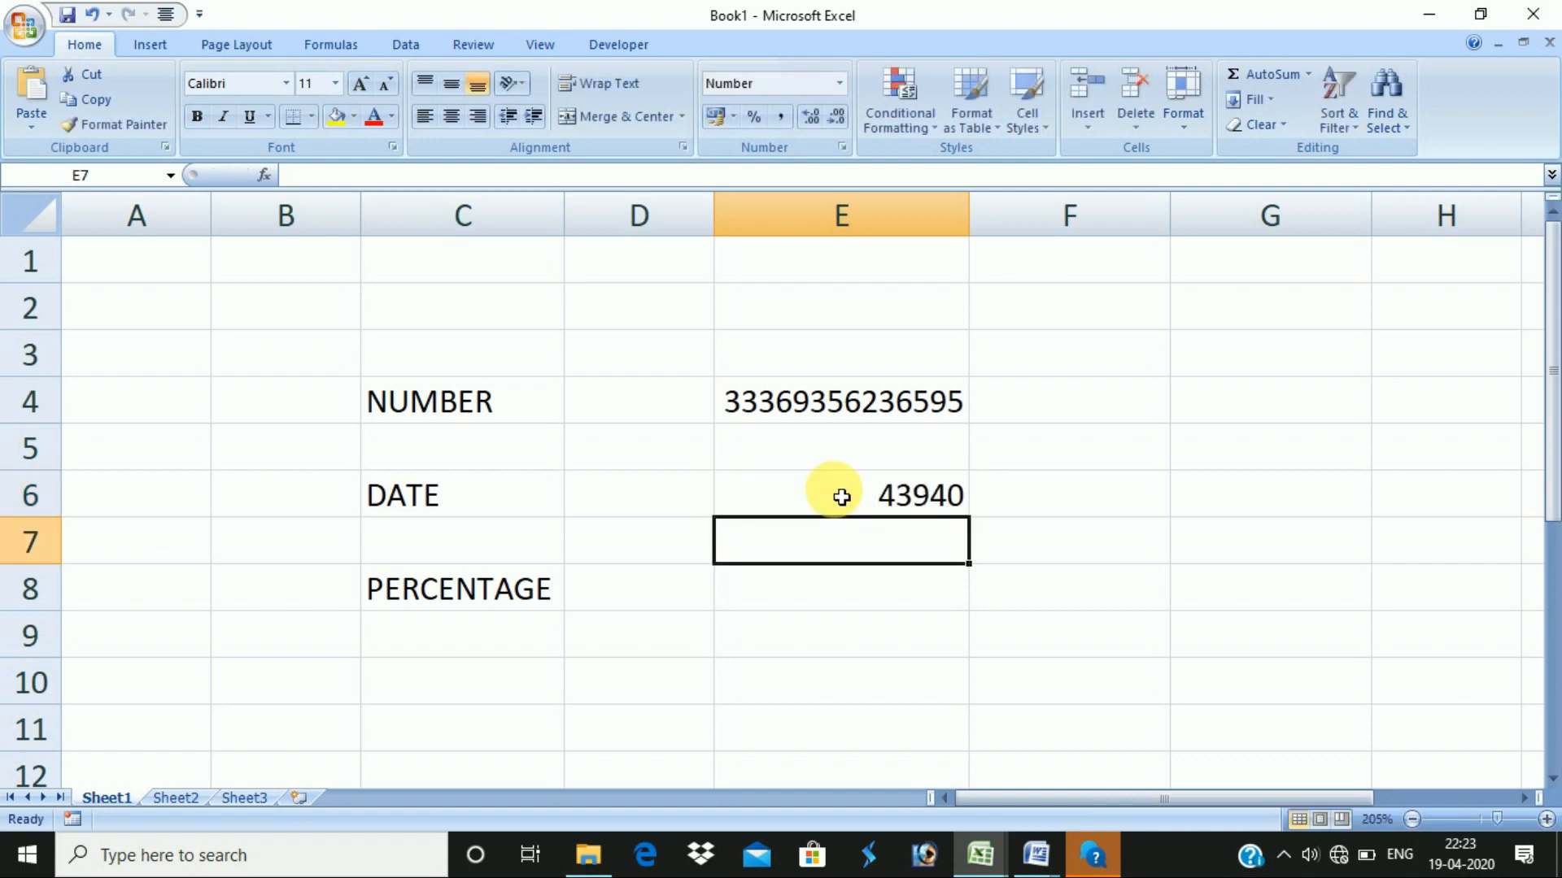
{"action": "left_click", "coordinate": [898, 498]}
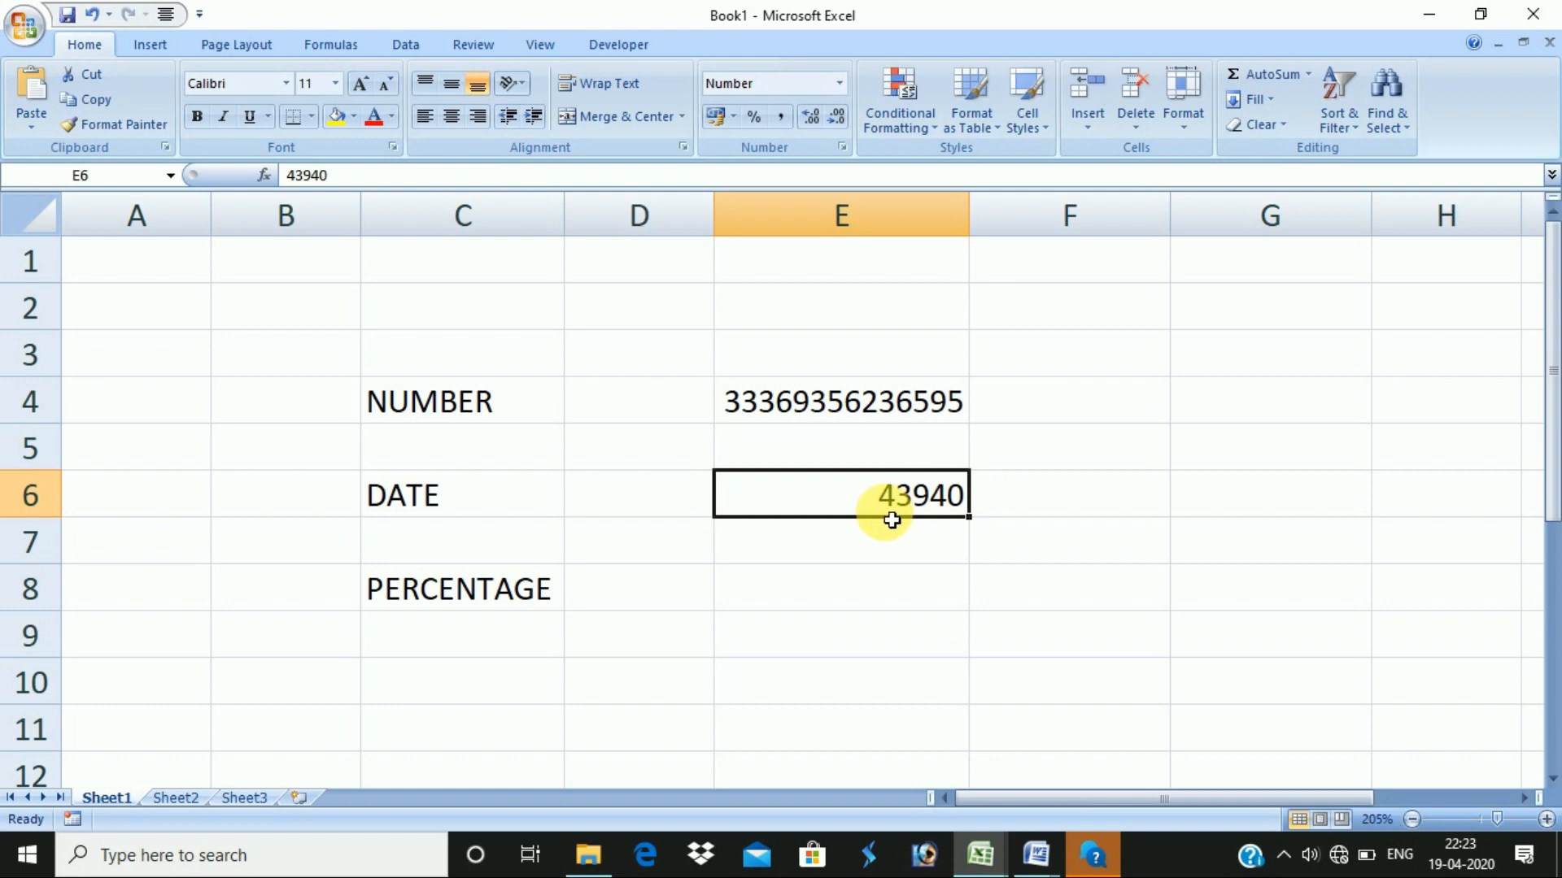
{"action": "right_click", "coordinate": [883, 506]}
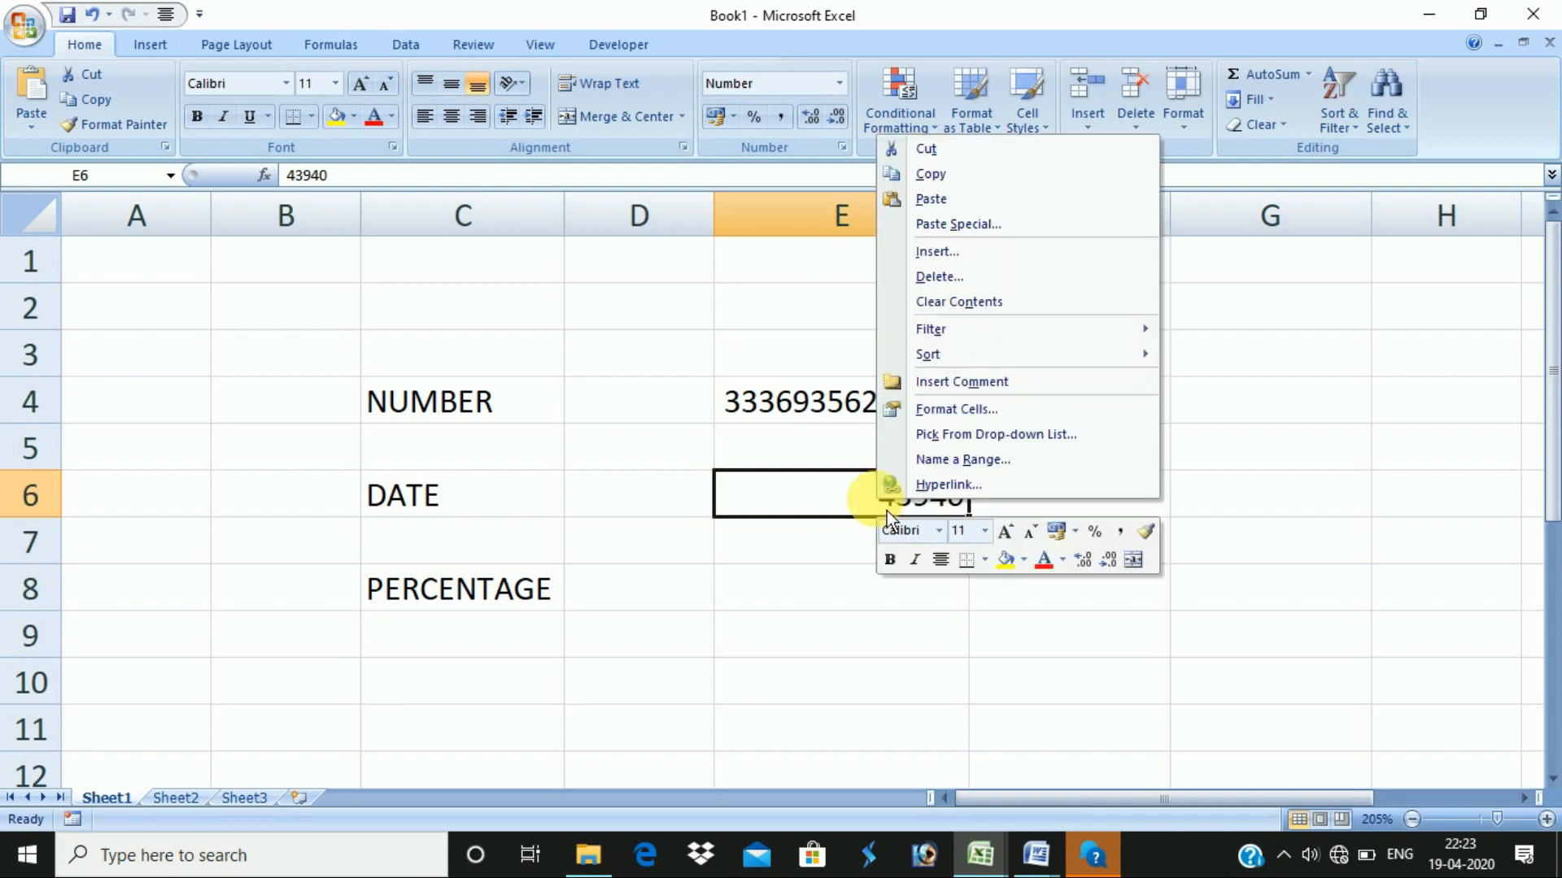
- Give E6 the 14-03-2001 style Date format so it shows 19-04-2020 instead of 43940
{"action": "left_click", "coordinate": [959, 409]}
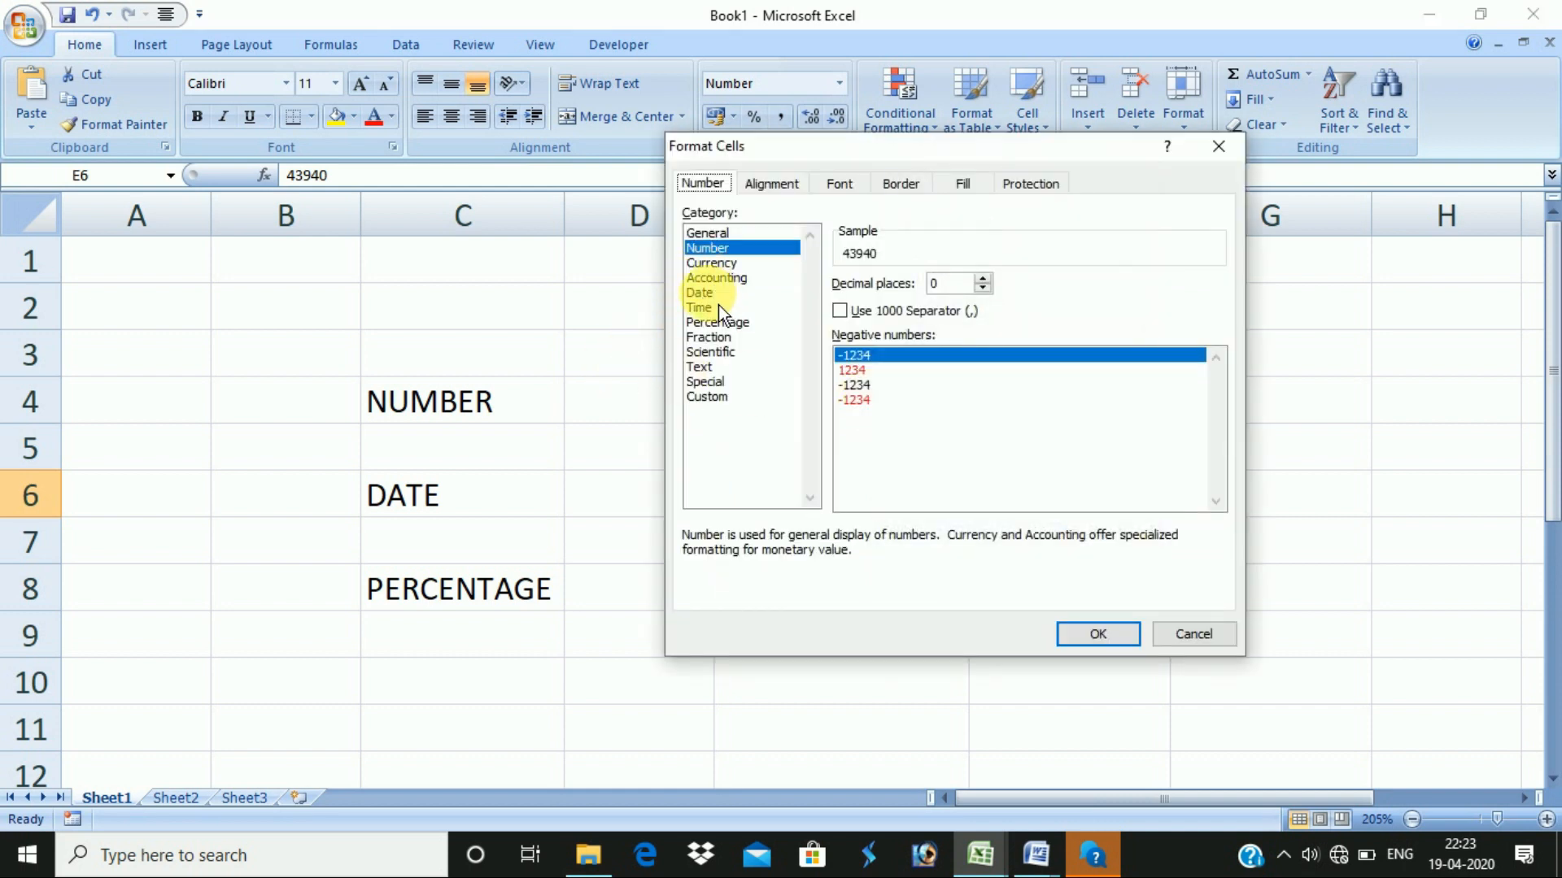
{"action": "left_click", "coordinate": [721, 296]}
{"action": "left_click", "coordinate": [883, 350]}
{"action": "left_click", "coordinate": [882, 361]}
{"action": "left_click", "coordinate": [894, 392]}
{"action": "left_click", "coordinate": [869, 363]}
{"action": "key", "text": "Up"}
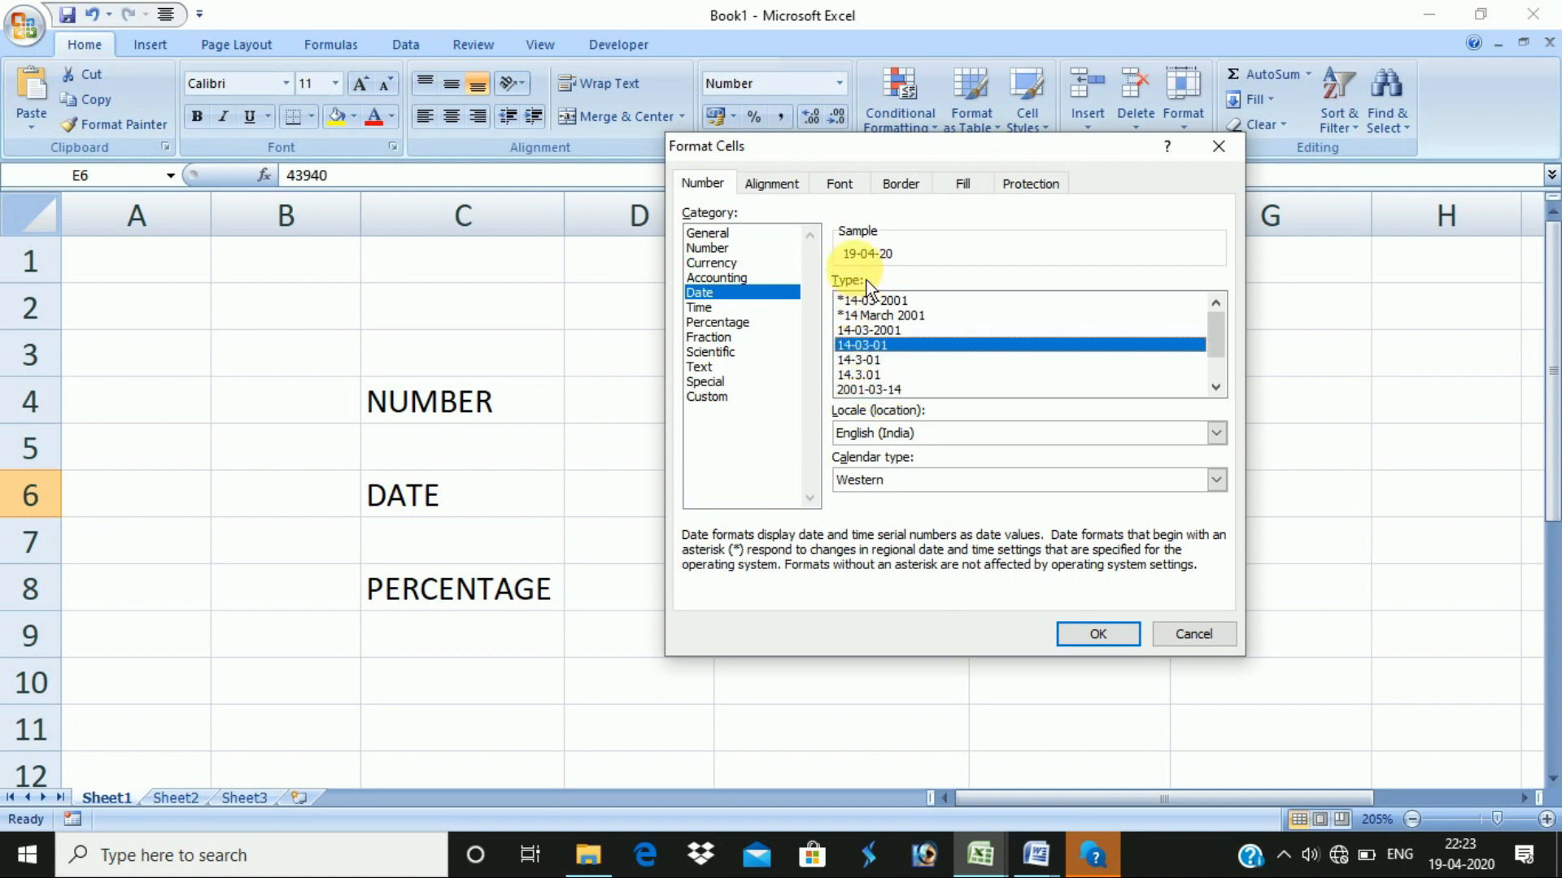
{"action": "key", "text": "Up"}
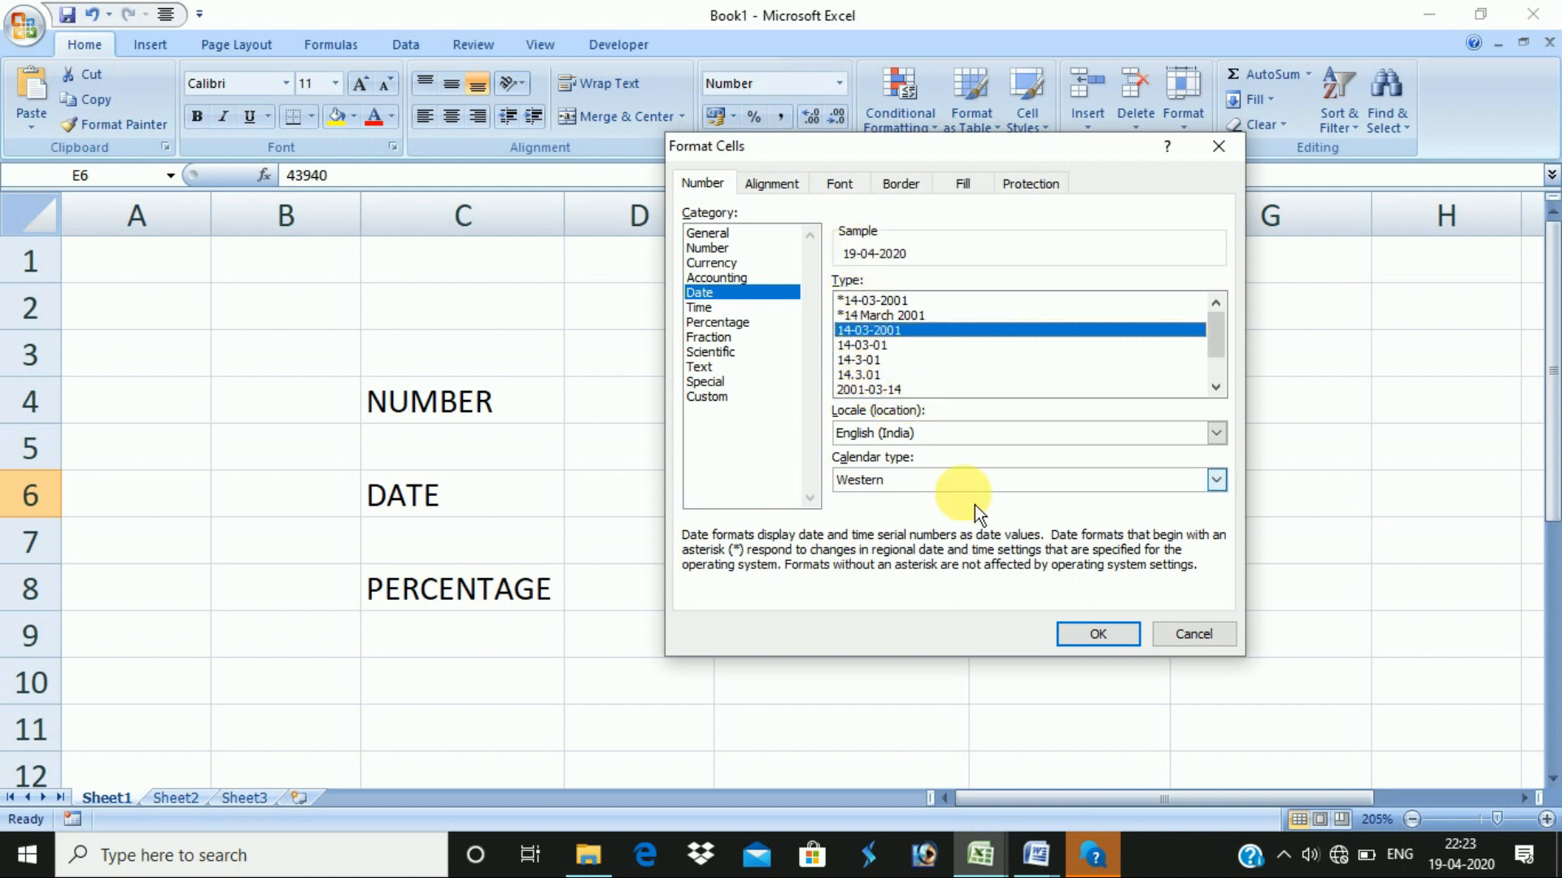
{"action": "left_click", "coordinate": [1090, 635]}
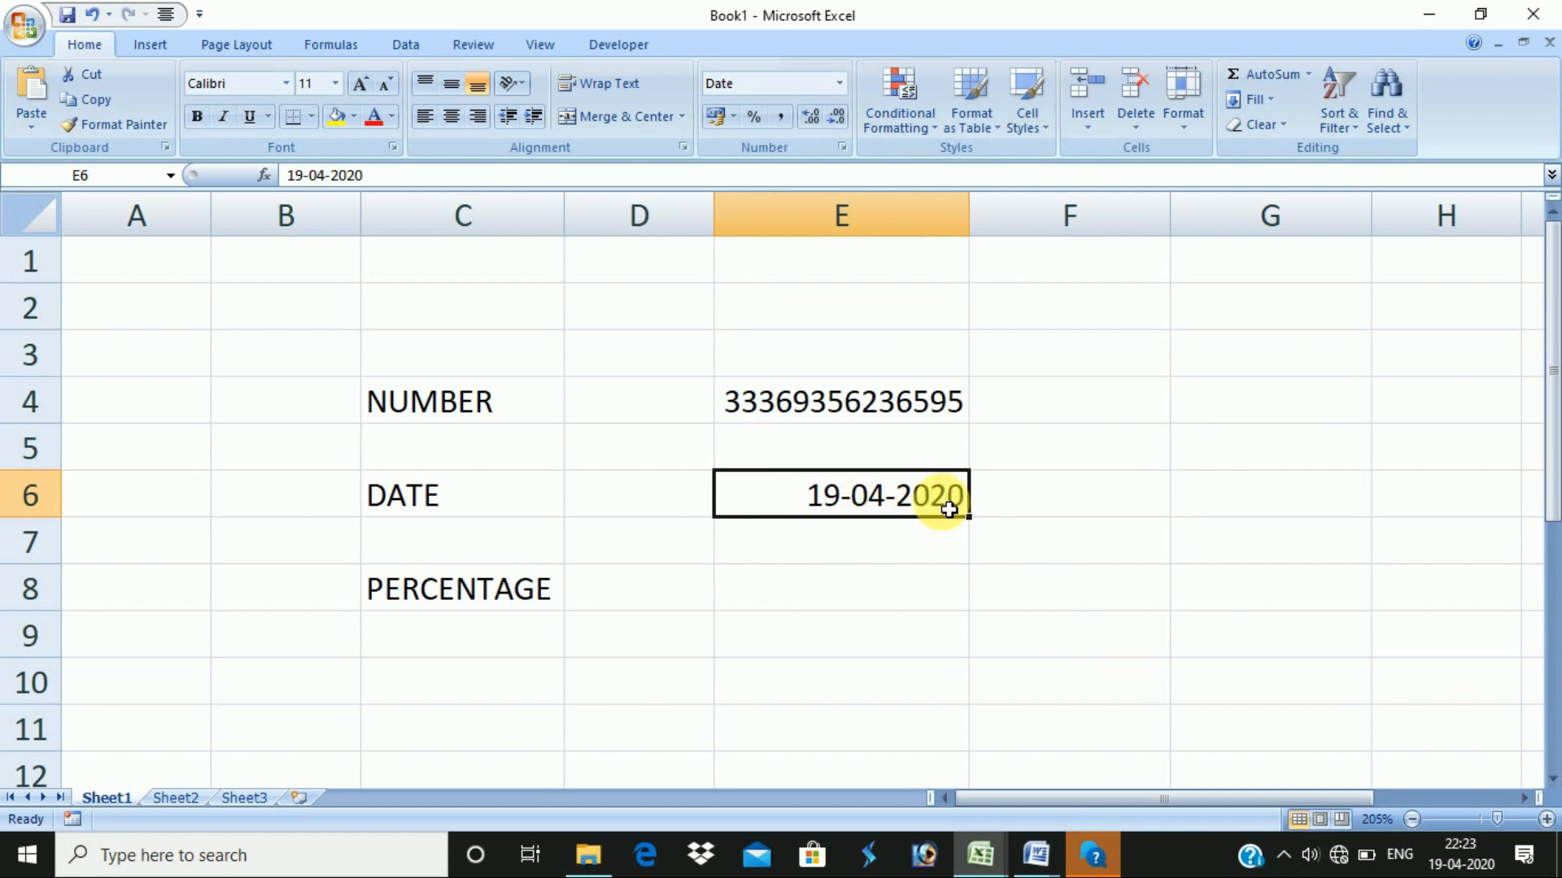
{"action": "right_click", "coordinate": [888, 497]}
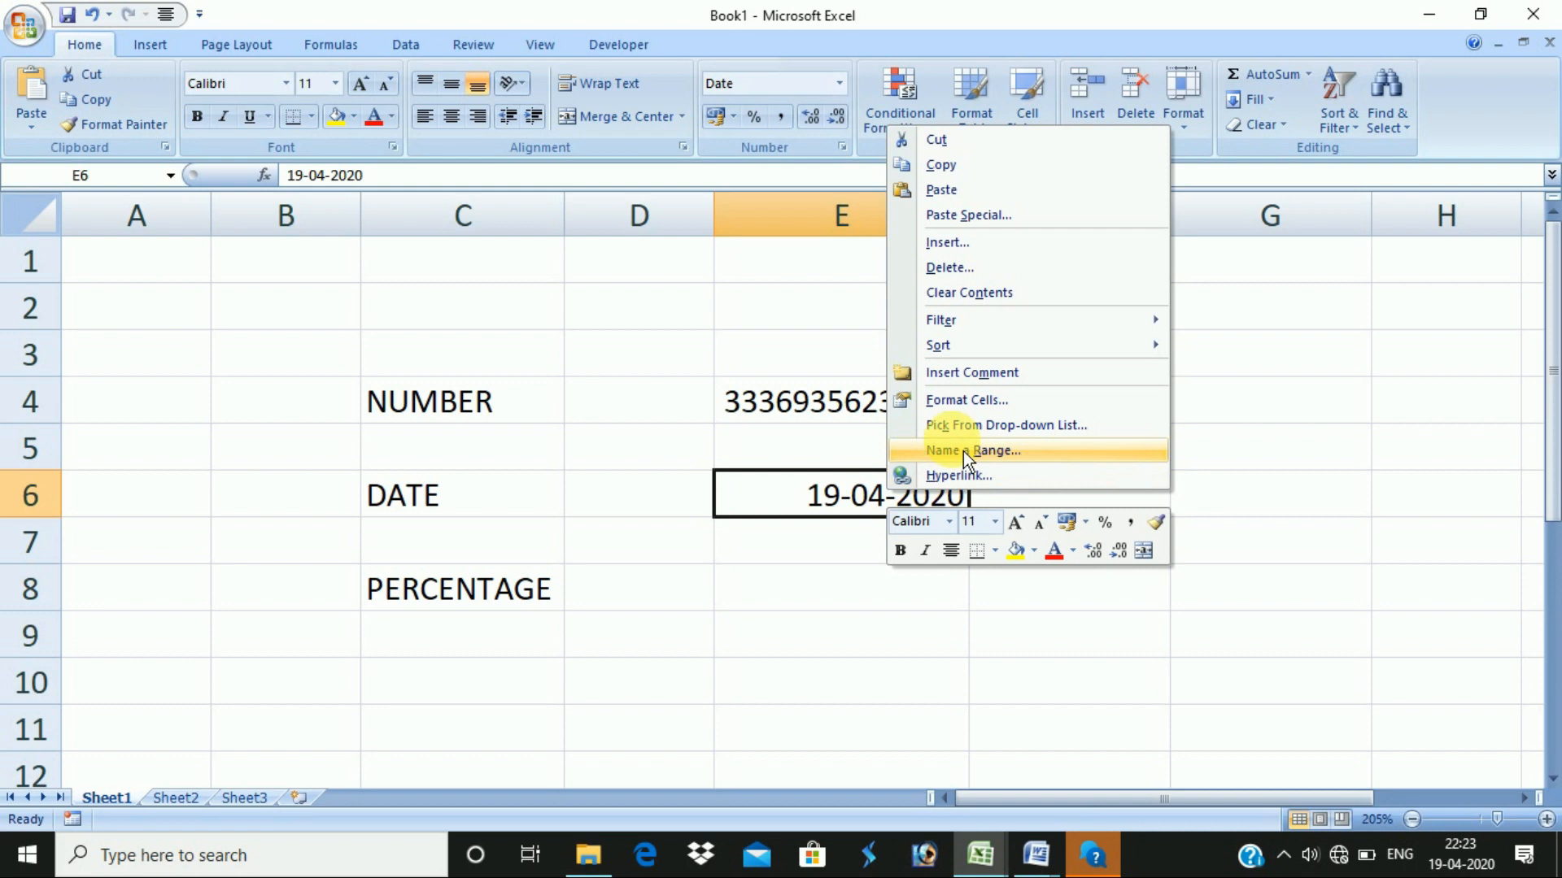
- Apply the 14 March 2001 long date format to E6, showing 19 April 2020
{"action": "left_click", "coordinate": [966, 403]}
{"action": "scroll", "coordinate": [913, 383], "scroll_direction": "down", "scroll_amount": 1}
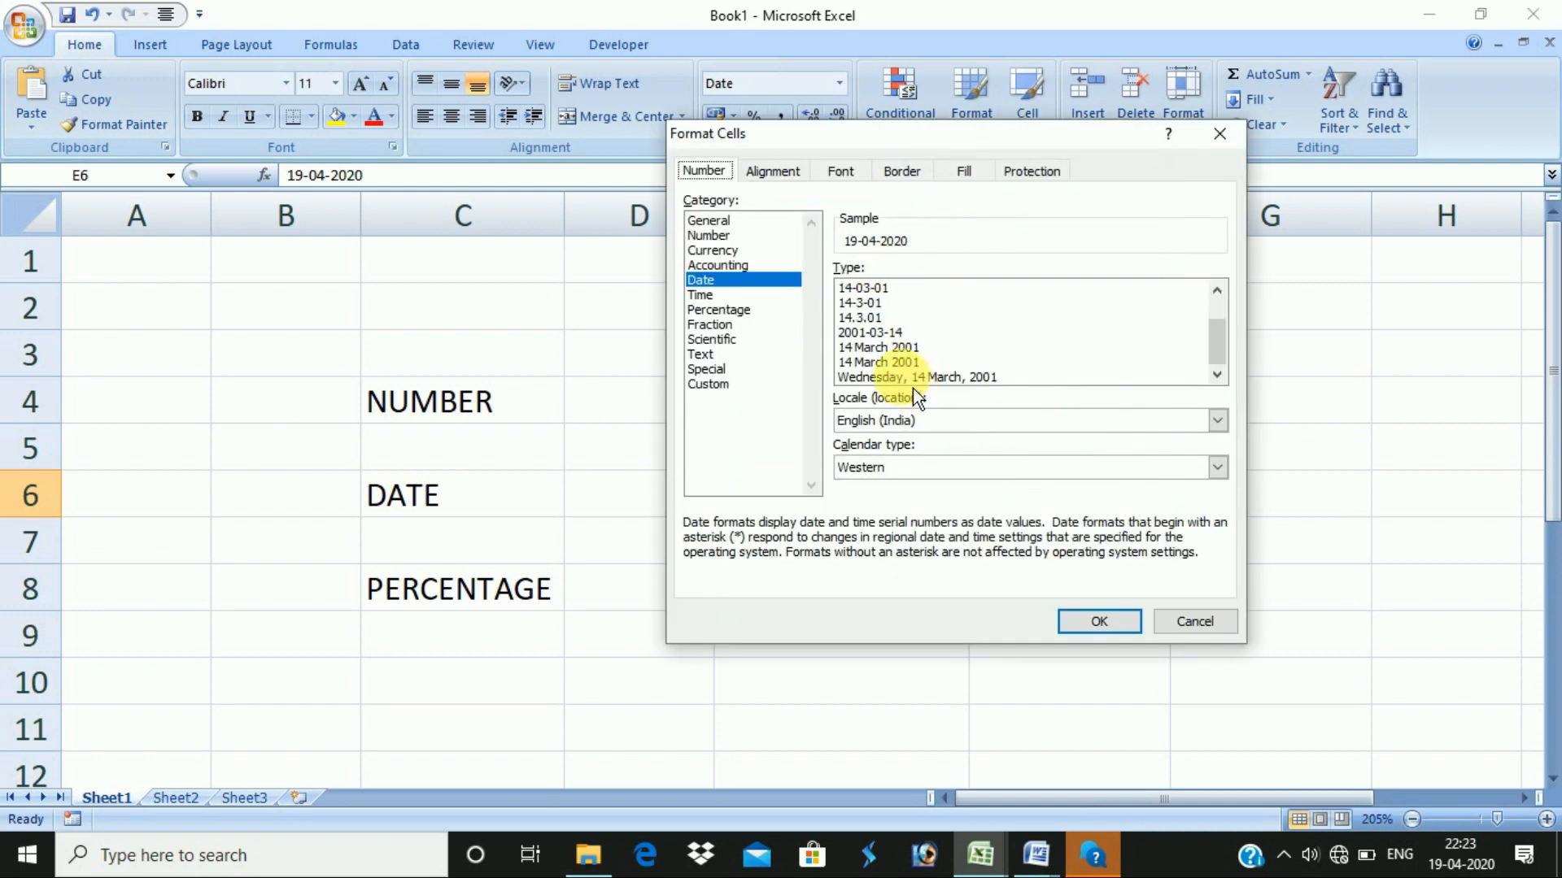
{"action": "left_click", "coordinate": [886, 355]}
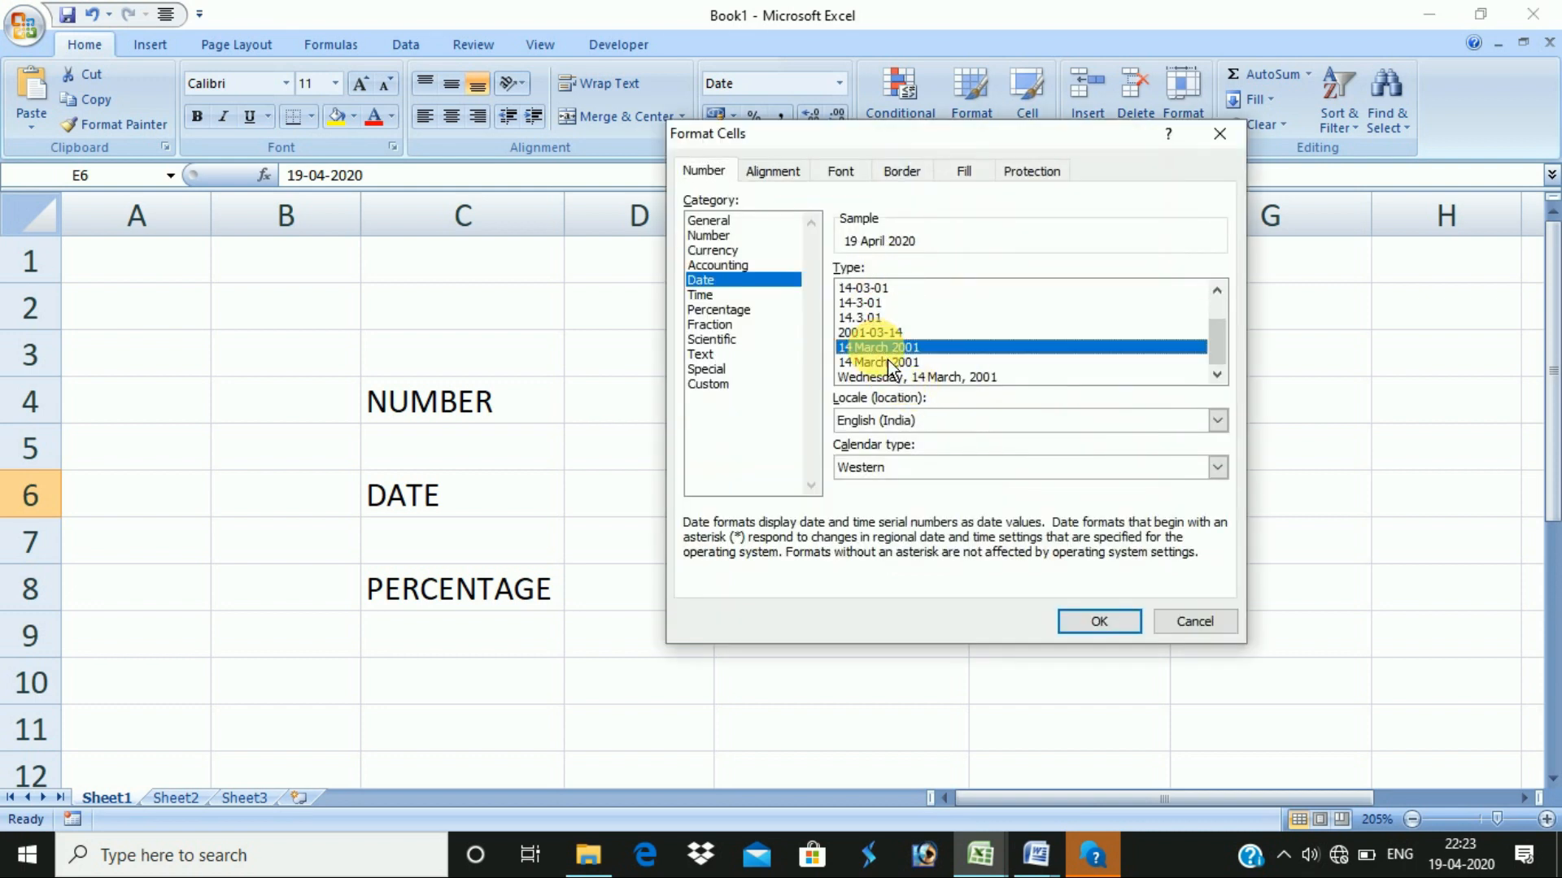
{"action": "left_click", "coordinate": [1117, 628]}
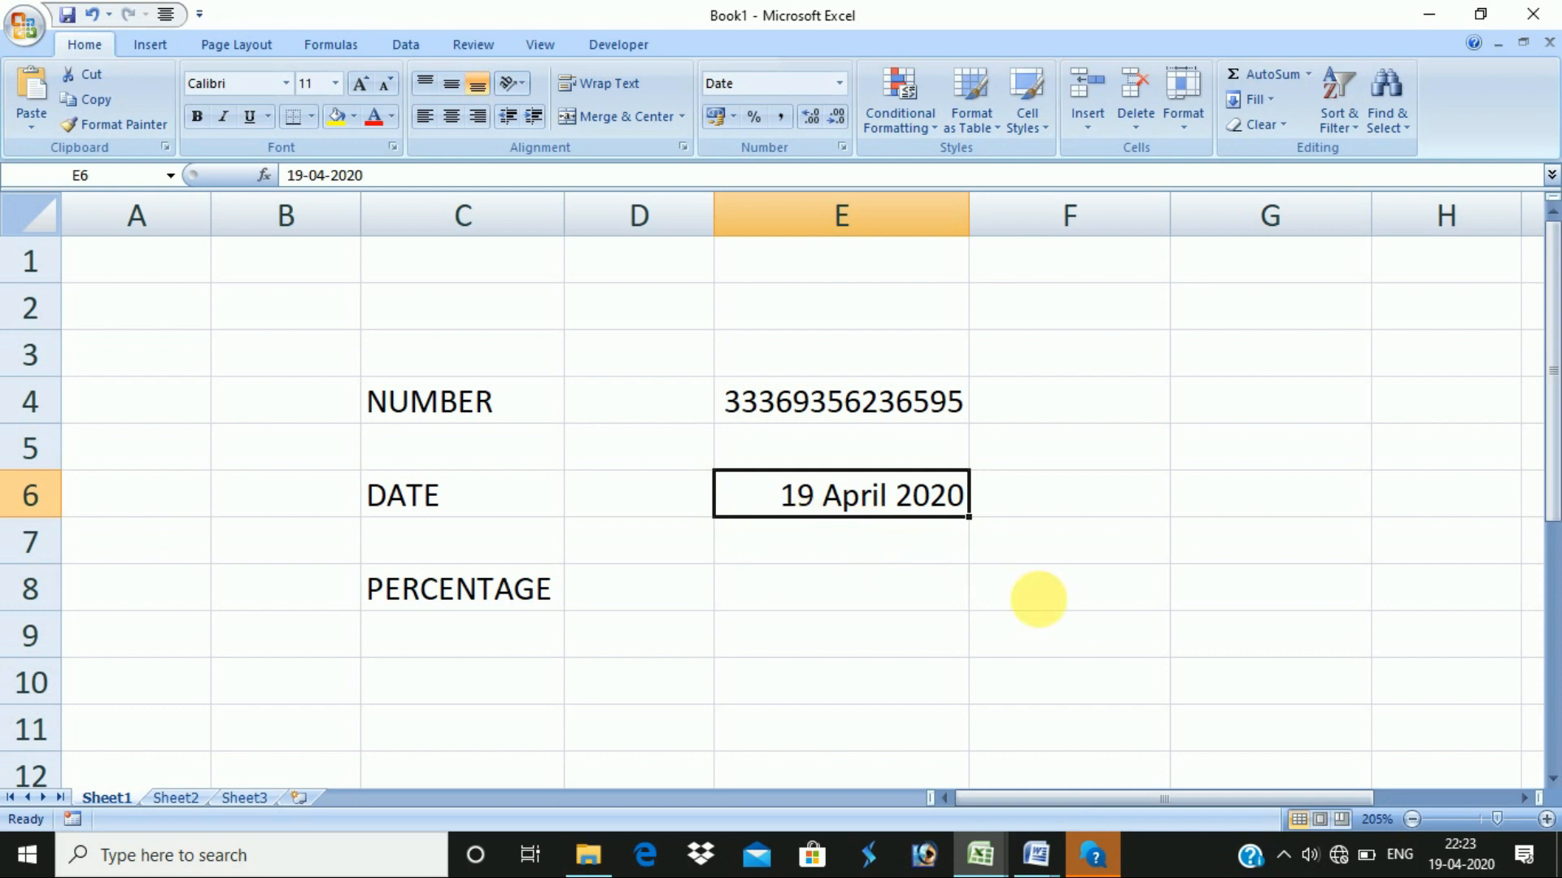
- Edit E6's date in the formula bar to 19-05-2020 so it reads 19 May 2020
{"action": "left_click", "coordinate": [850, 500]}
{"action": "left_click", "coordinate": [906, 561]}
{"action": "left_click", "coordinate": [789, 496]}
{"action": "left_click", "coordinate": [313, 175]}
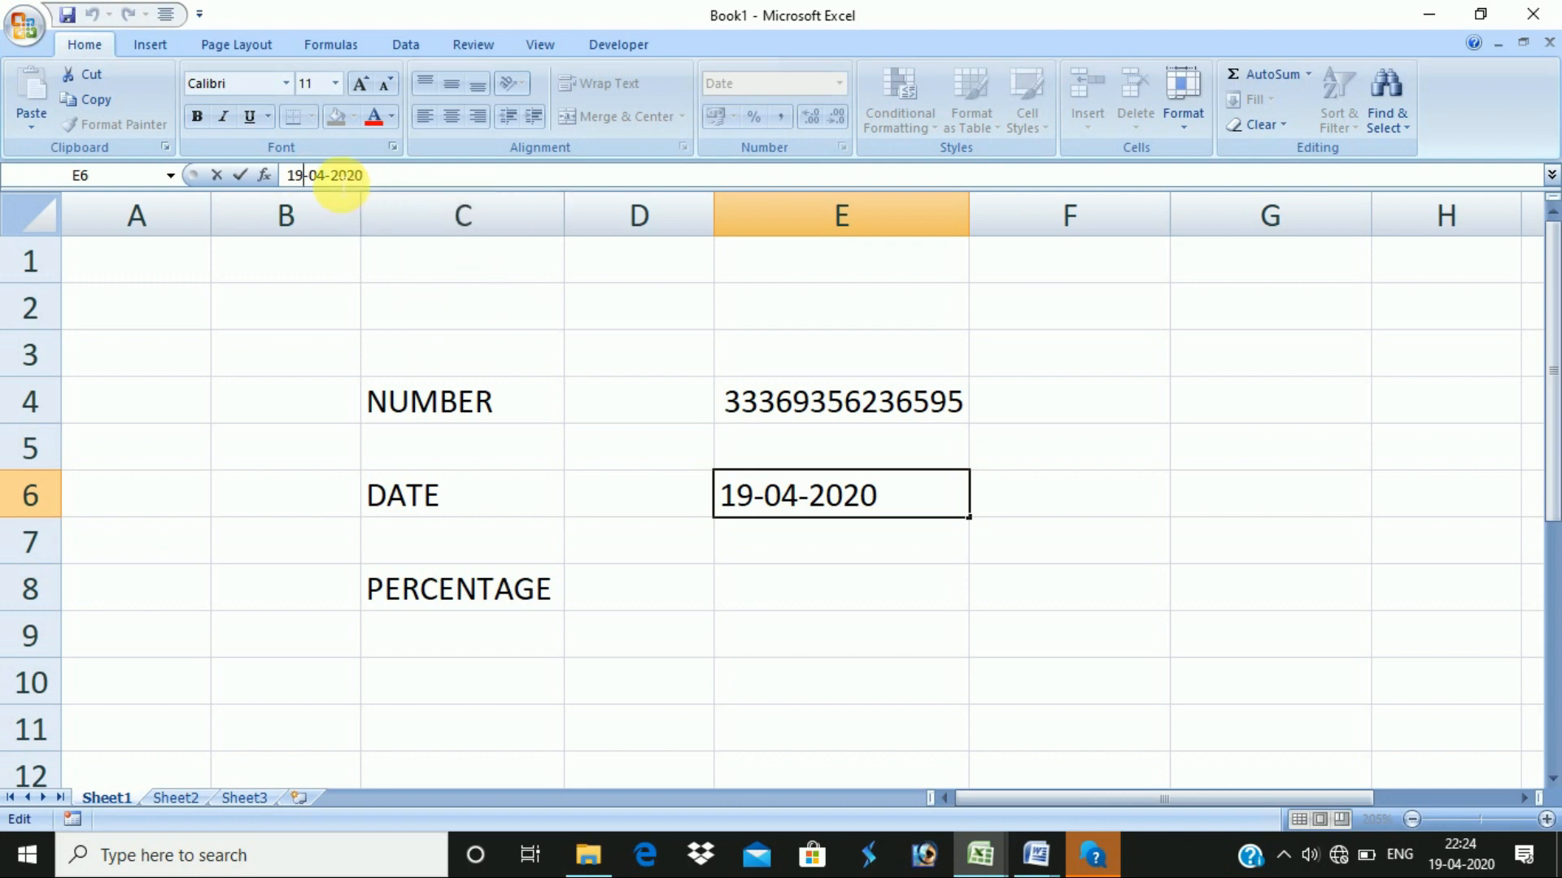
{"action": "key", "text": "BackSpace"}
{"action": "type", "text": "5"}
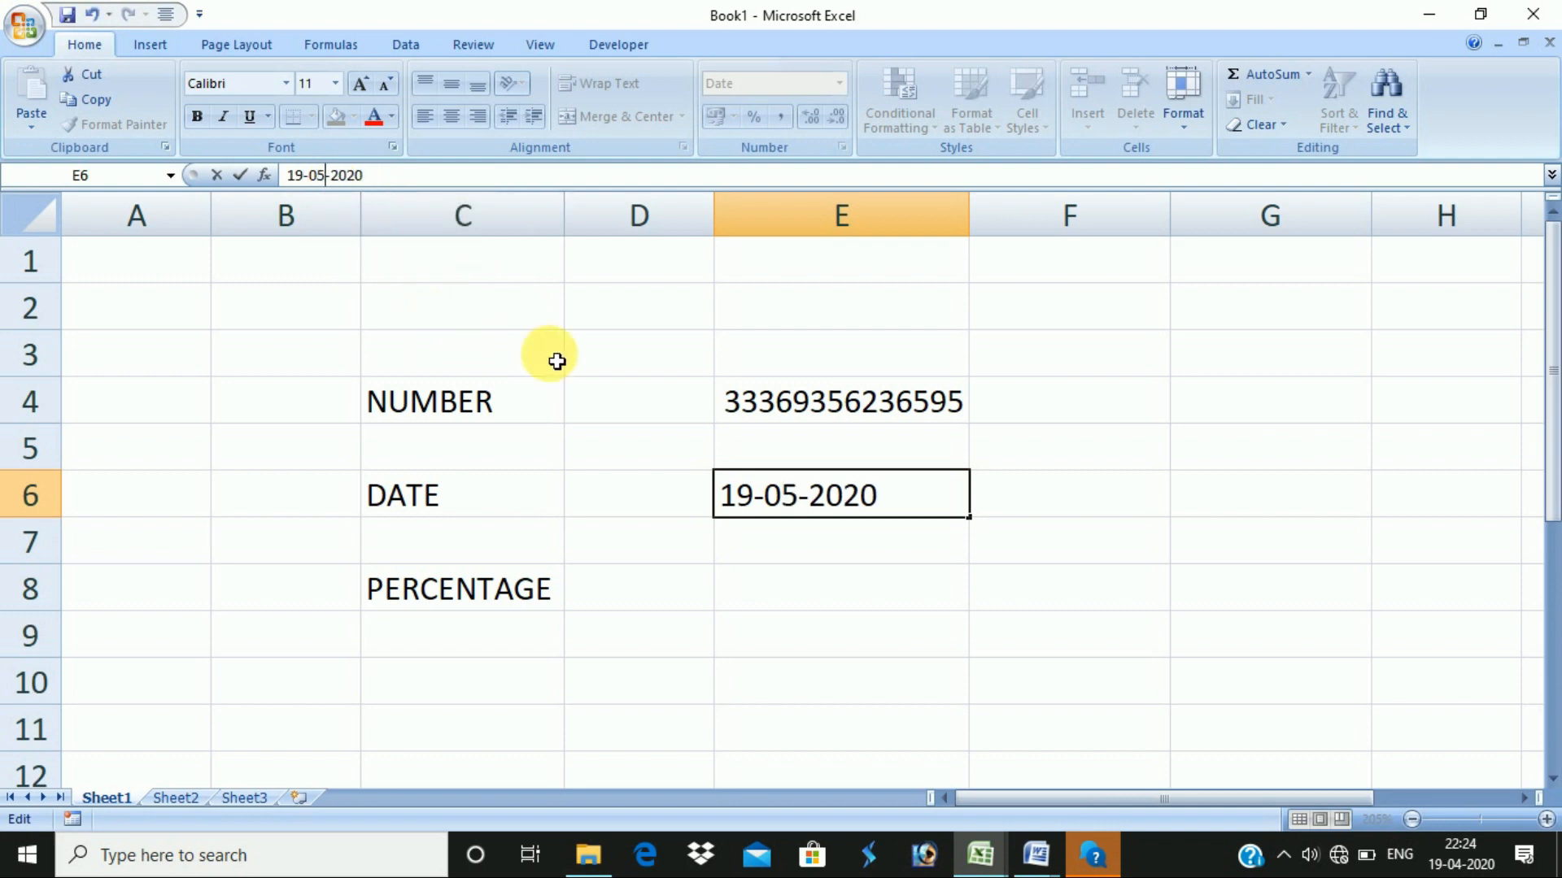
{"action": "key", "text": "Return"}
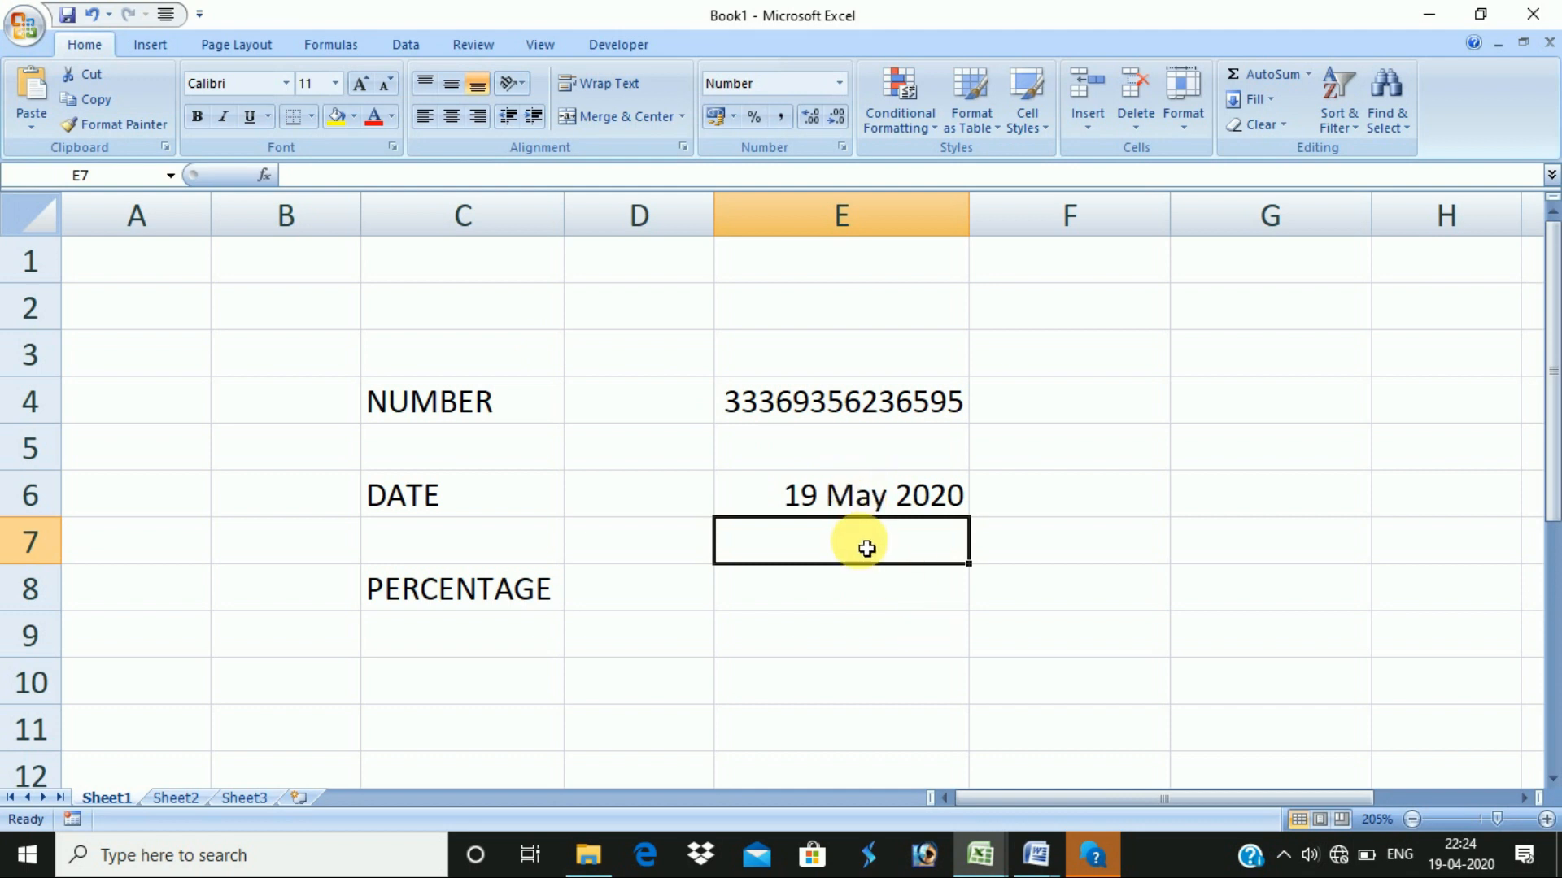
{"action": "left_click", "coordinate": [829, 495]}
{"action": "left_click", "coordinate": [875, 593]}
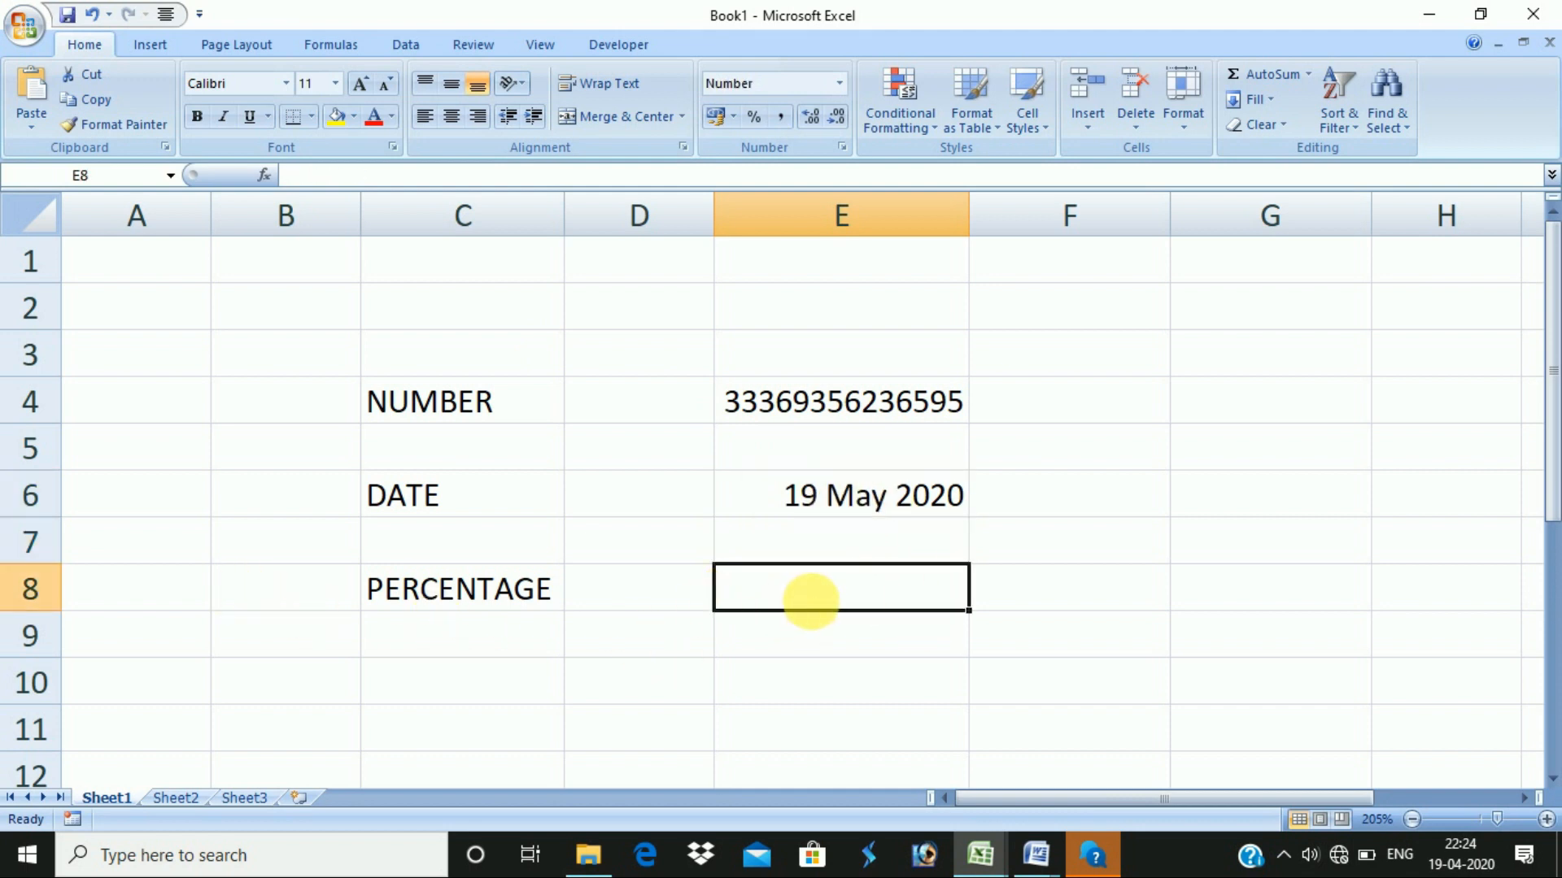
- Apply the Percentage number format to cell E8 beside PERCENTAGE
{"action": "right_click", "coordinate": [863, 589]}
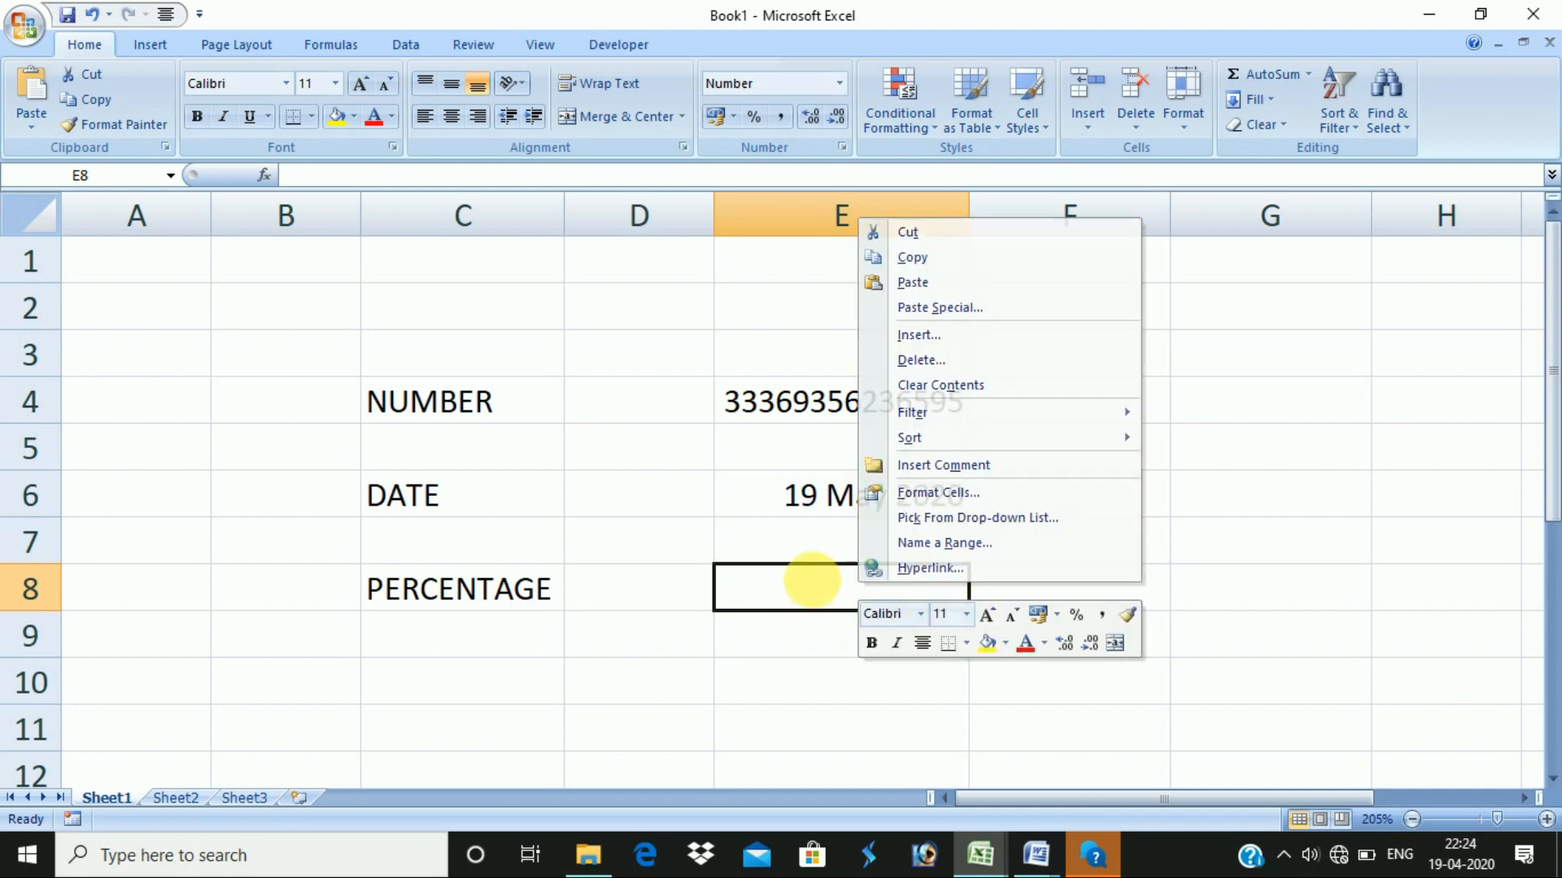
{"action": "left_click", "coordinate": [819, 587]}
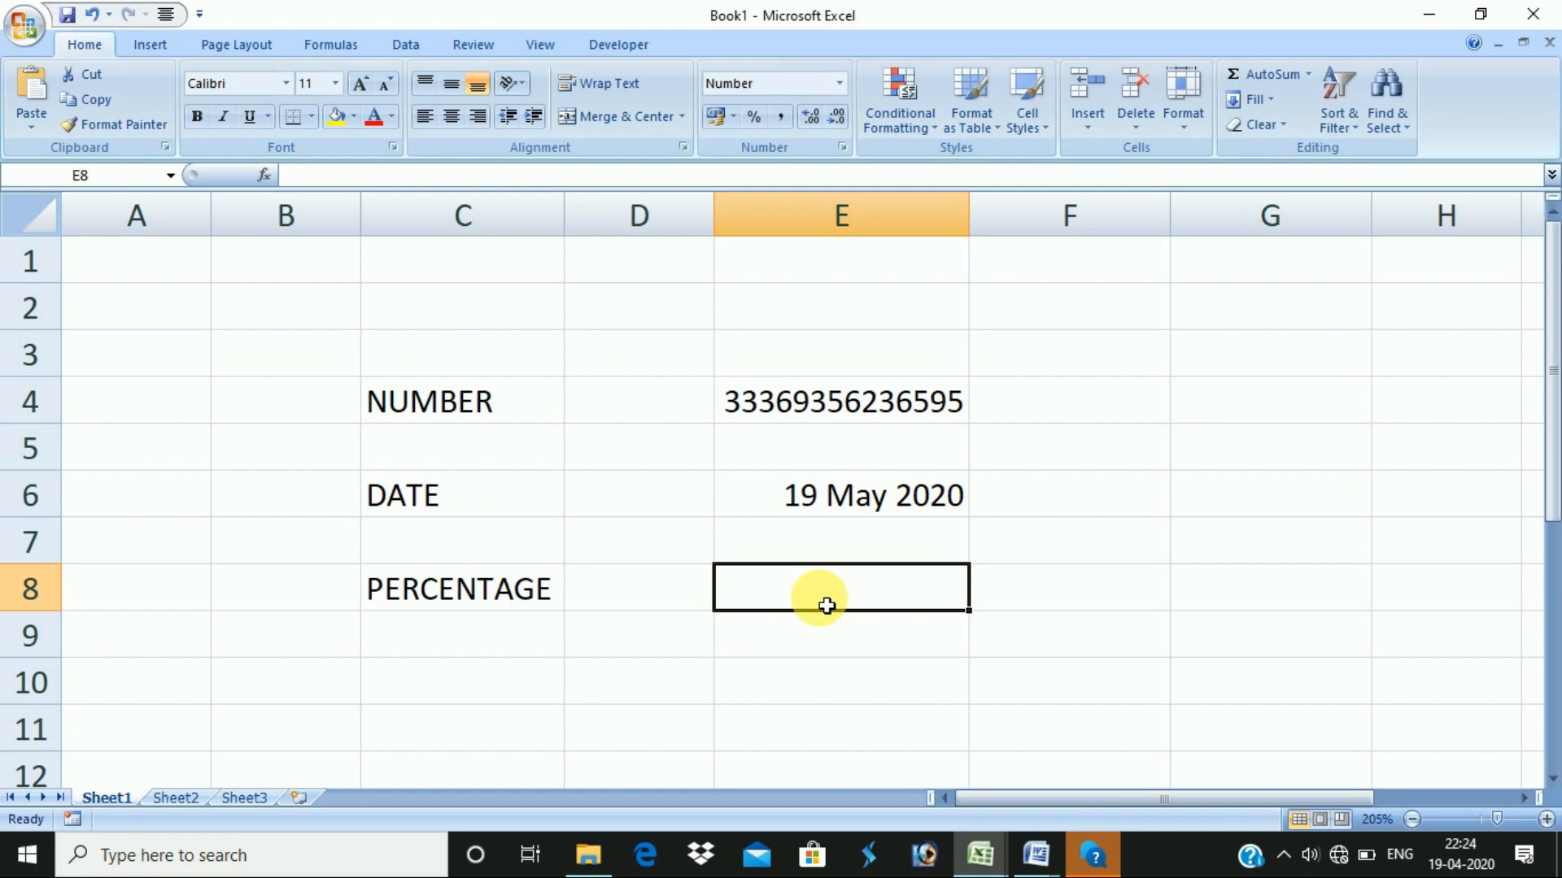
{"action": "right_click", "coordinate": [880, 584]}
{"action": "left_click", "coordinate": [952, 513]}
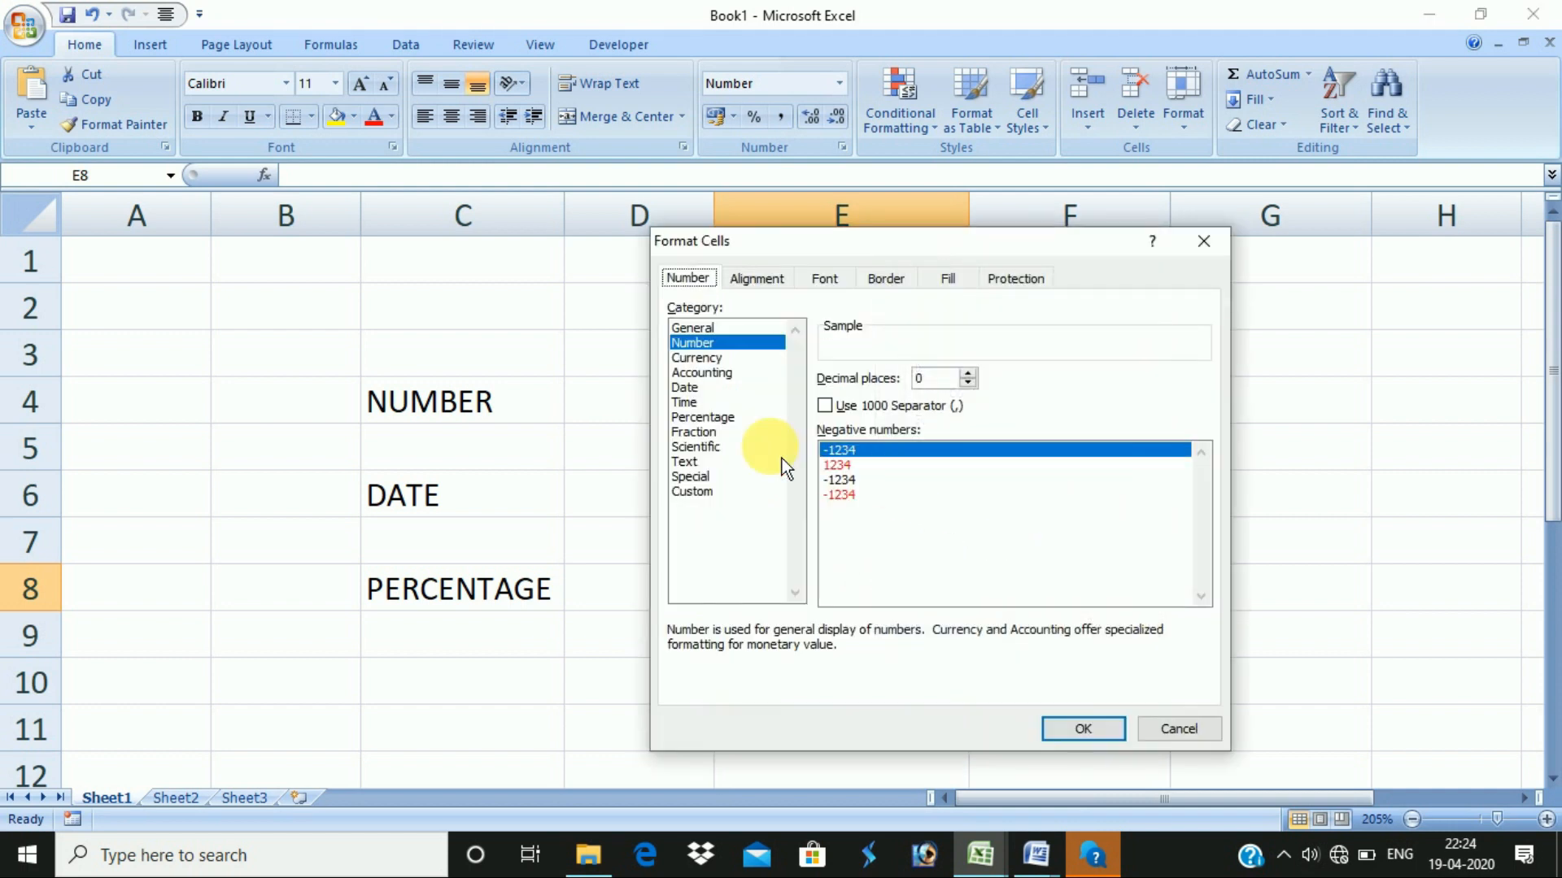
{"action": "left_click", "coordinate": [704, 418]}
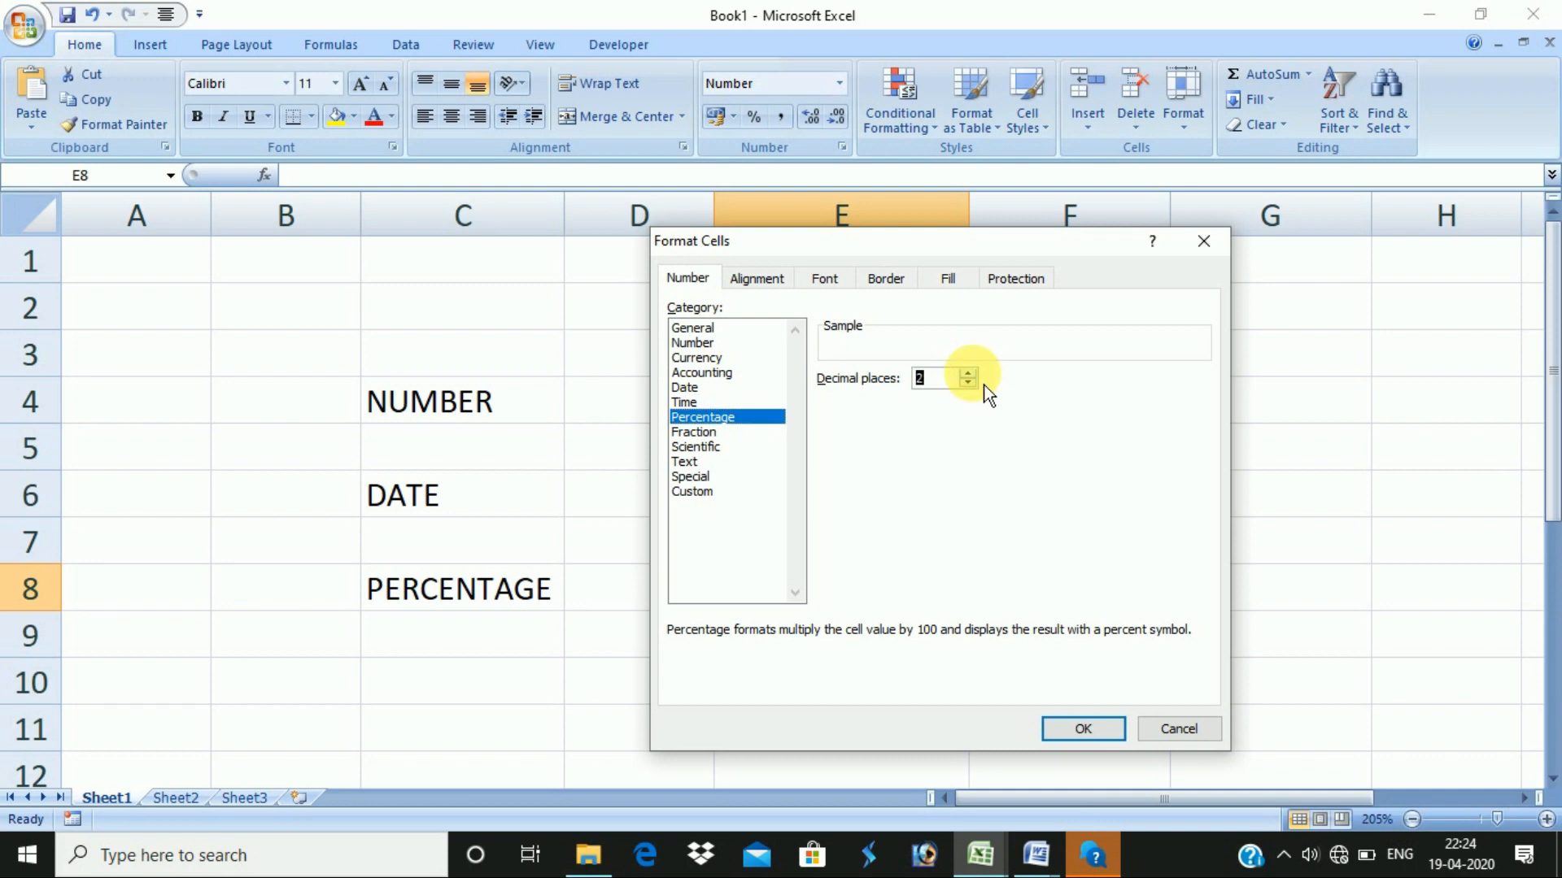
{"action": "left_click", "coordinate": [1088, 731]}
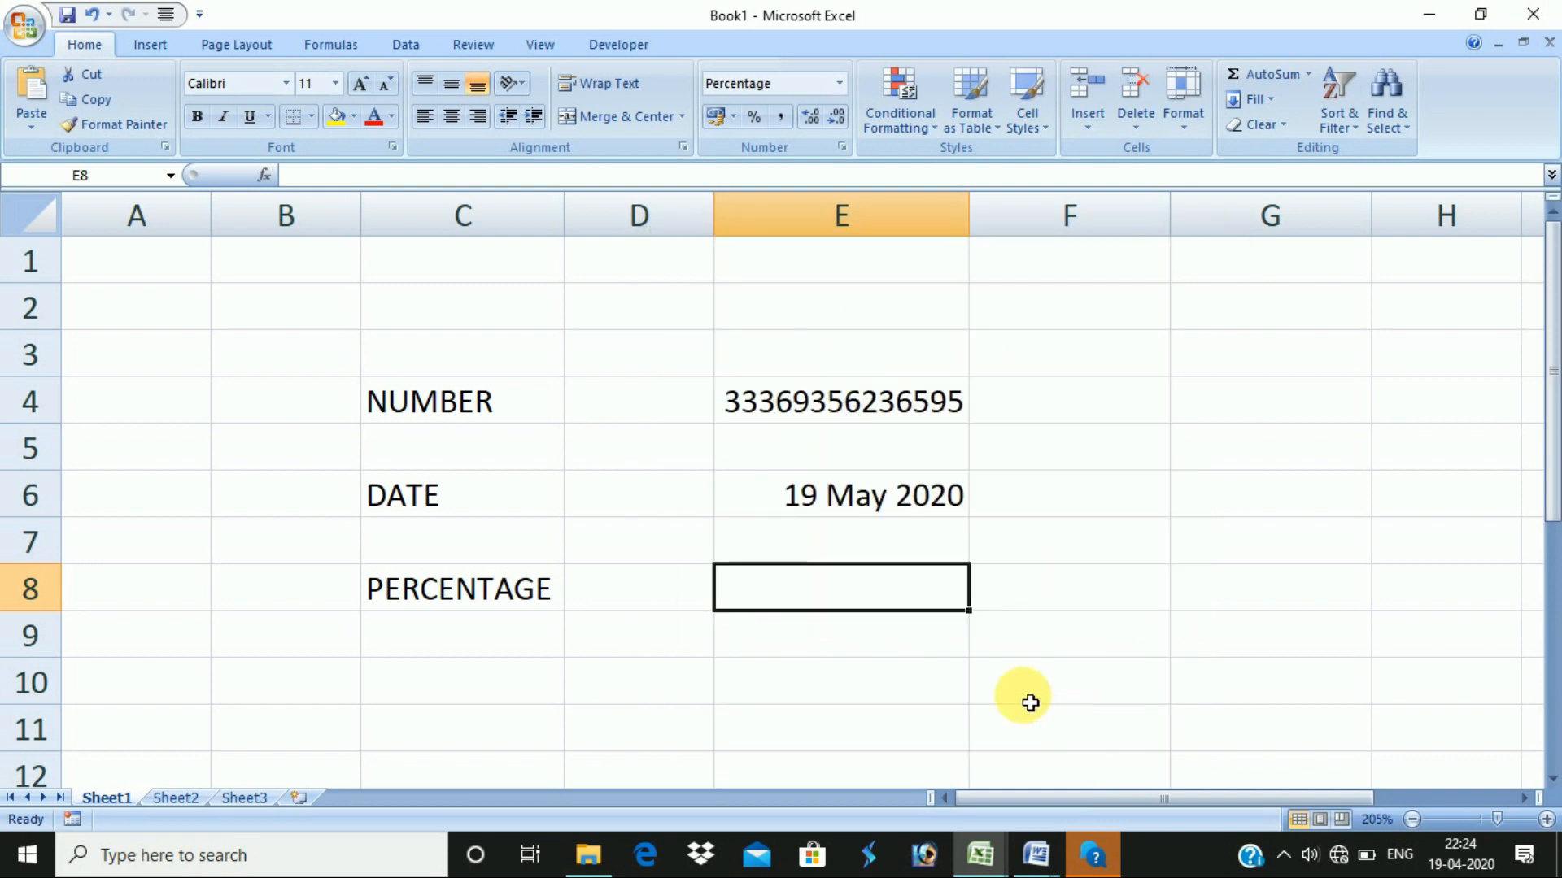
- Enter 14.5 in E8 so it displays 14.50%, then switch to the Word document
{"action": "type", "text": "5"}
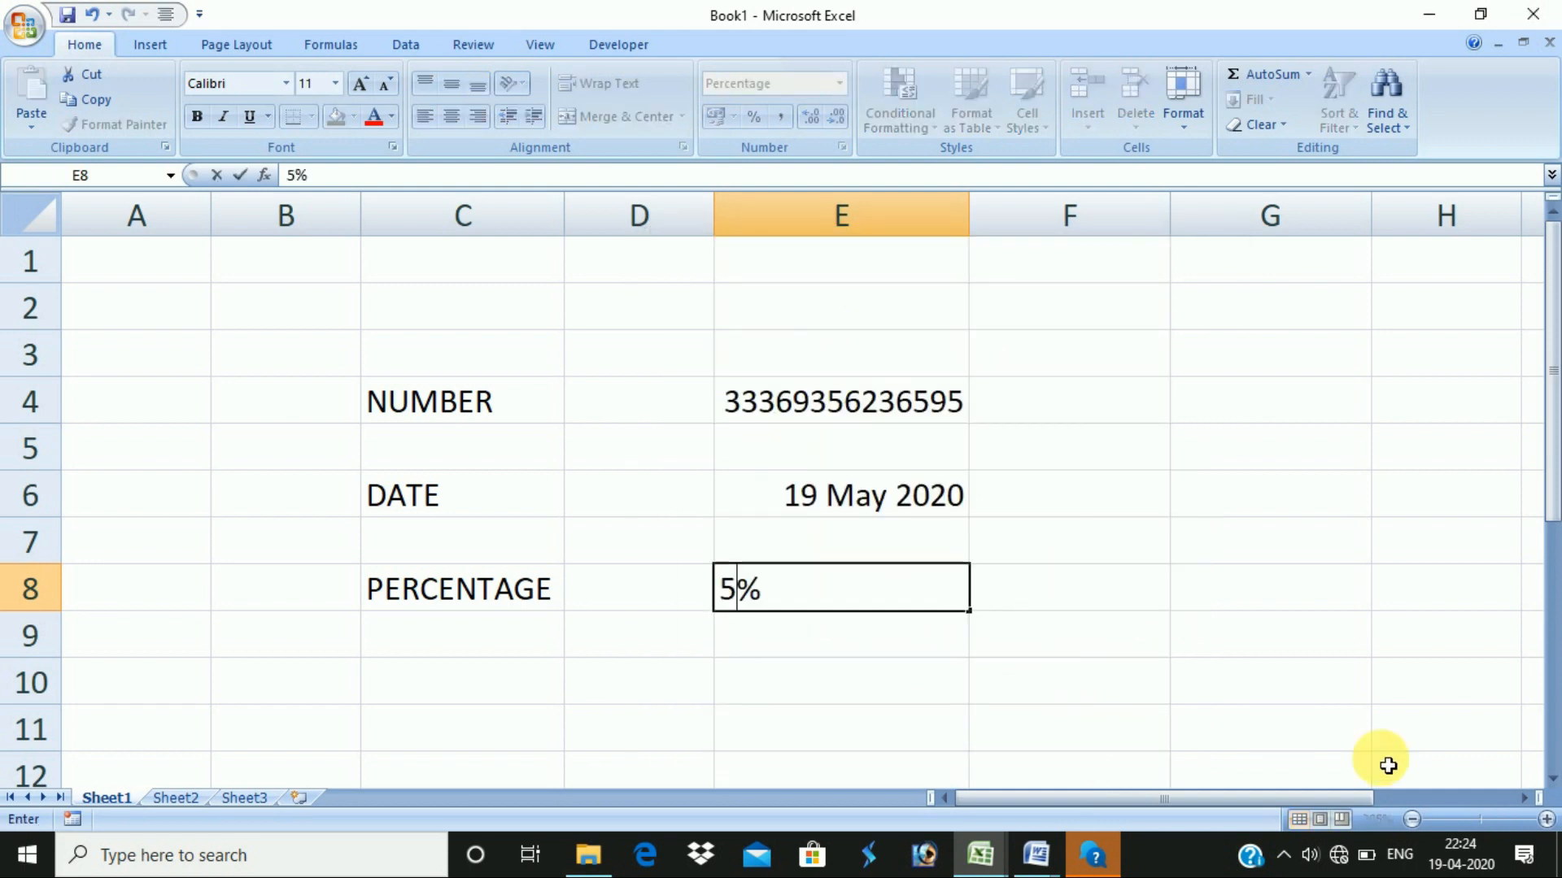
{"action": "key", "text": "Return"}
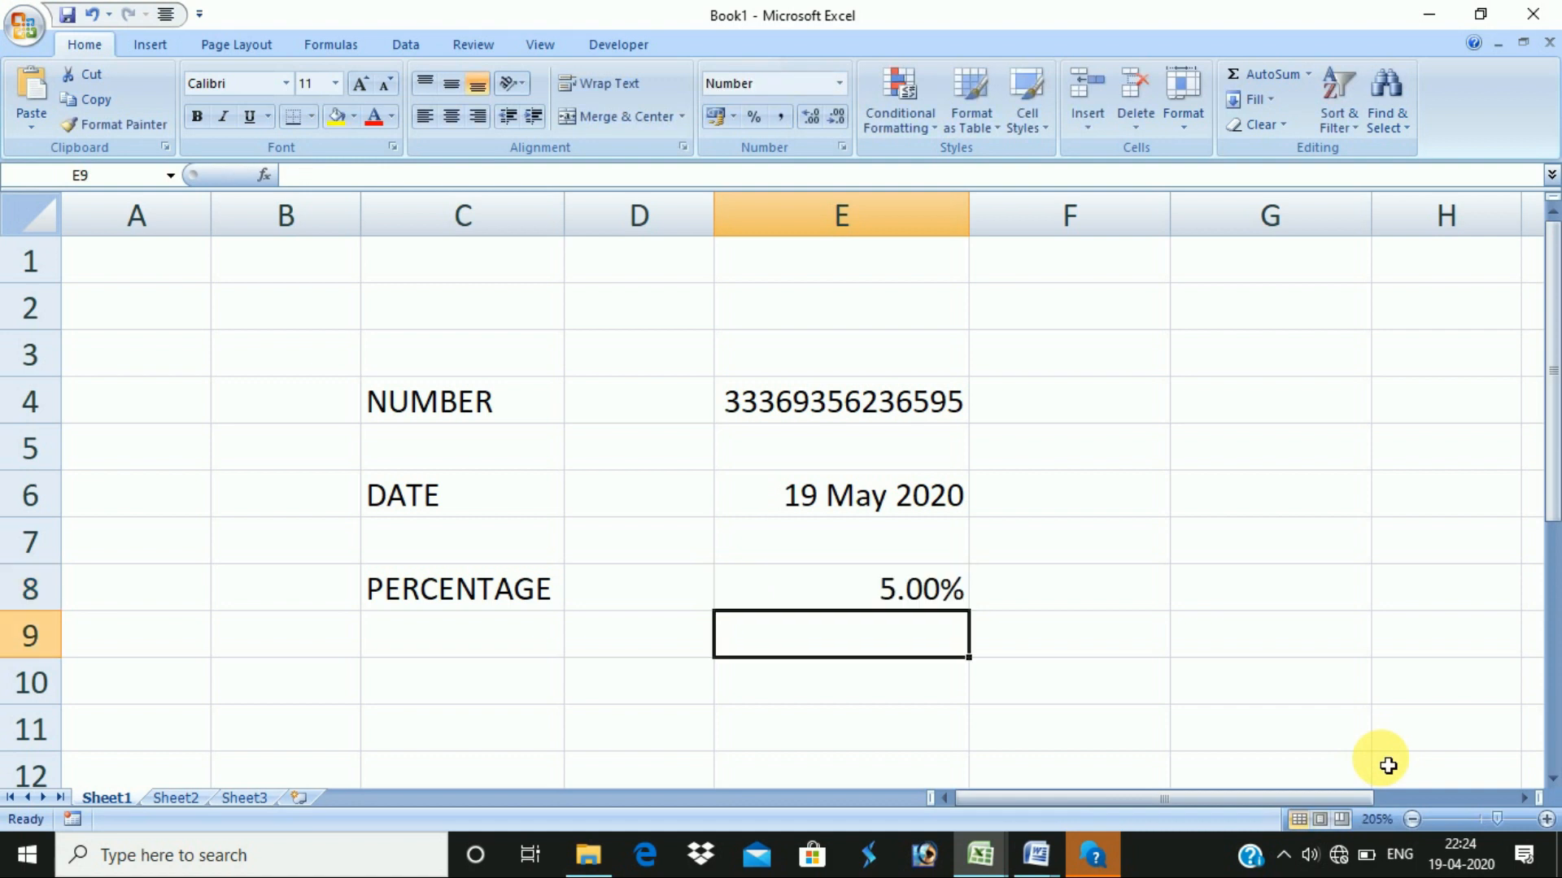
{"action": "key", "text": "Up"}
{"action": "type", "text": "14.5"}
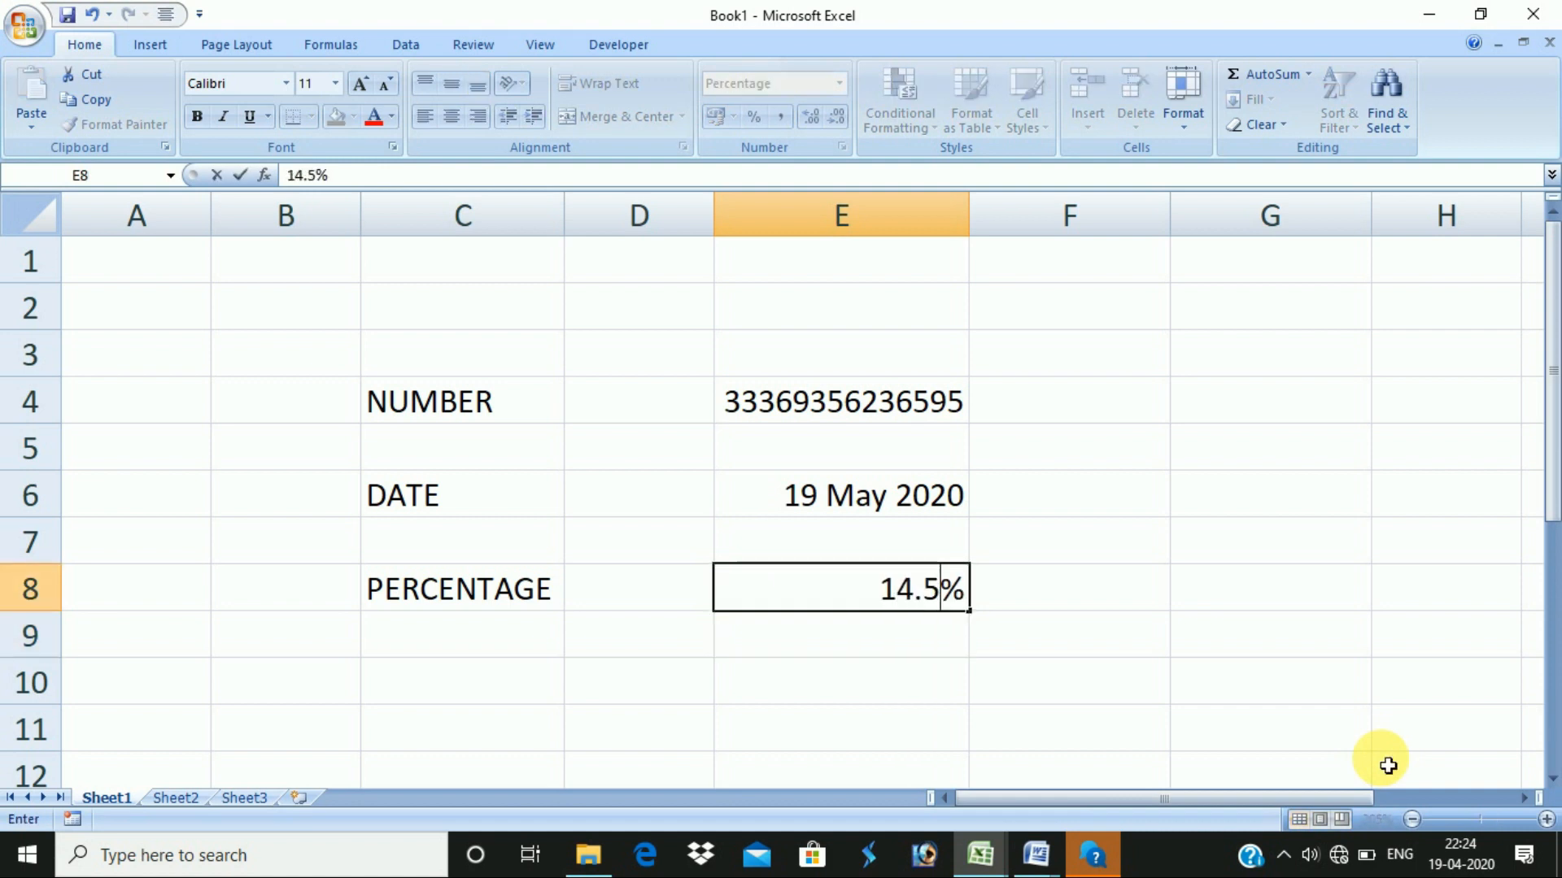
{"action": "key", "text": "Return"}
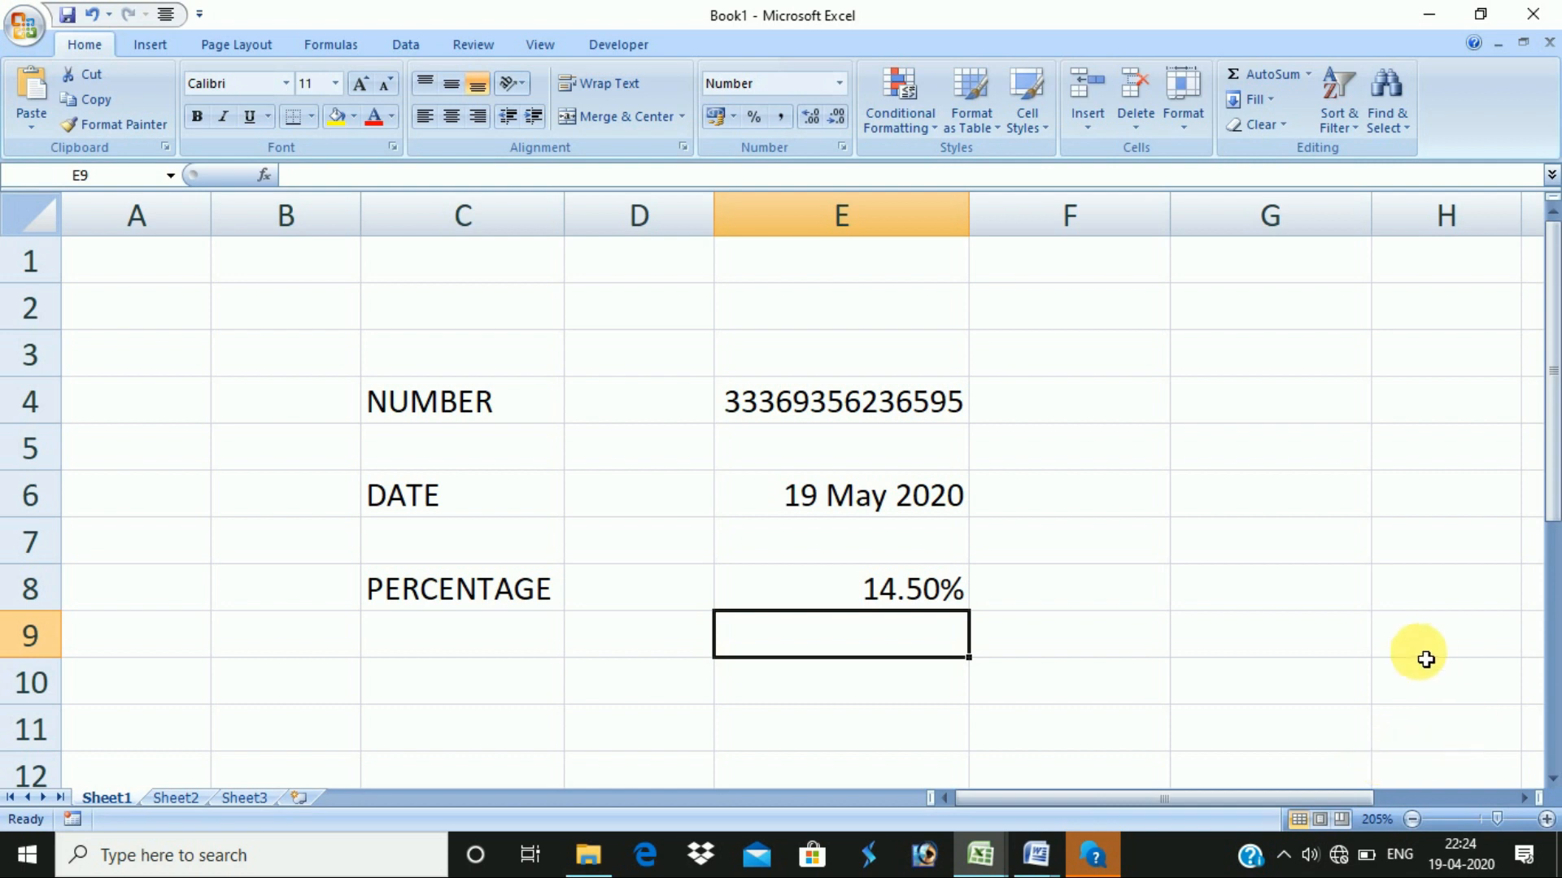
{"action": "left_click", "coordinate": [925, 601]}
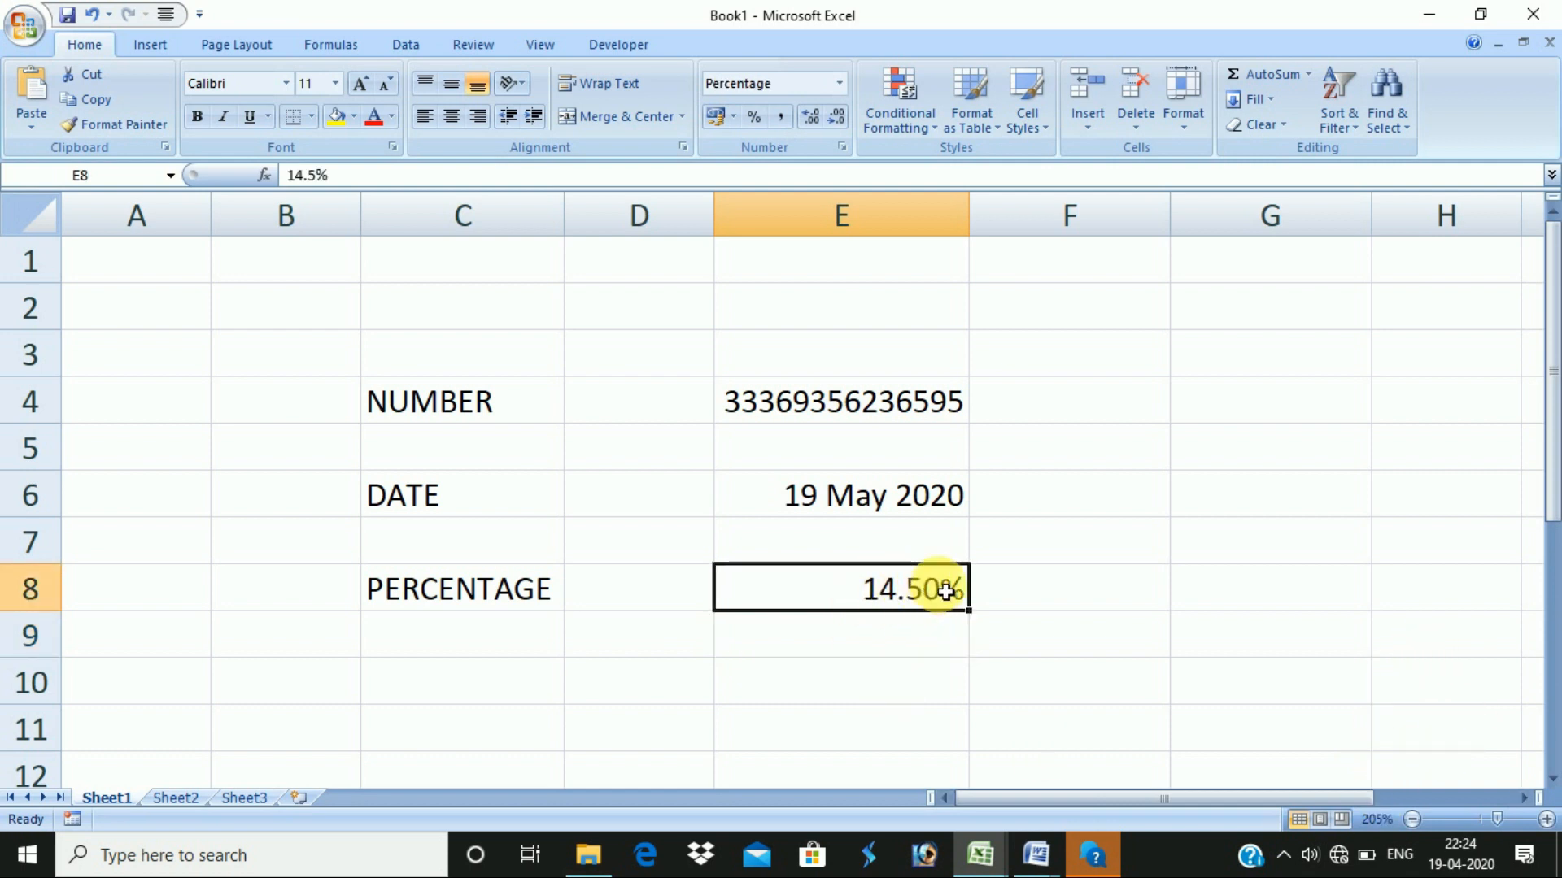
{"action": "key", "text": "alt+Tab"}
{"action": "key", "text": "alt+Tab"}
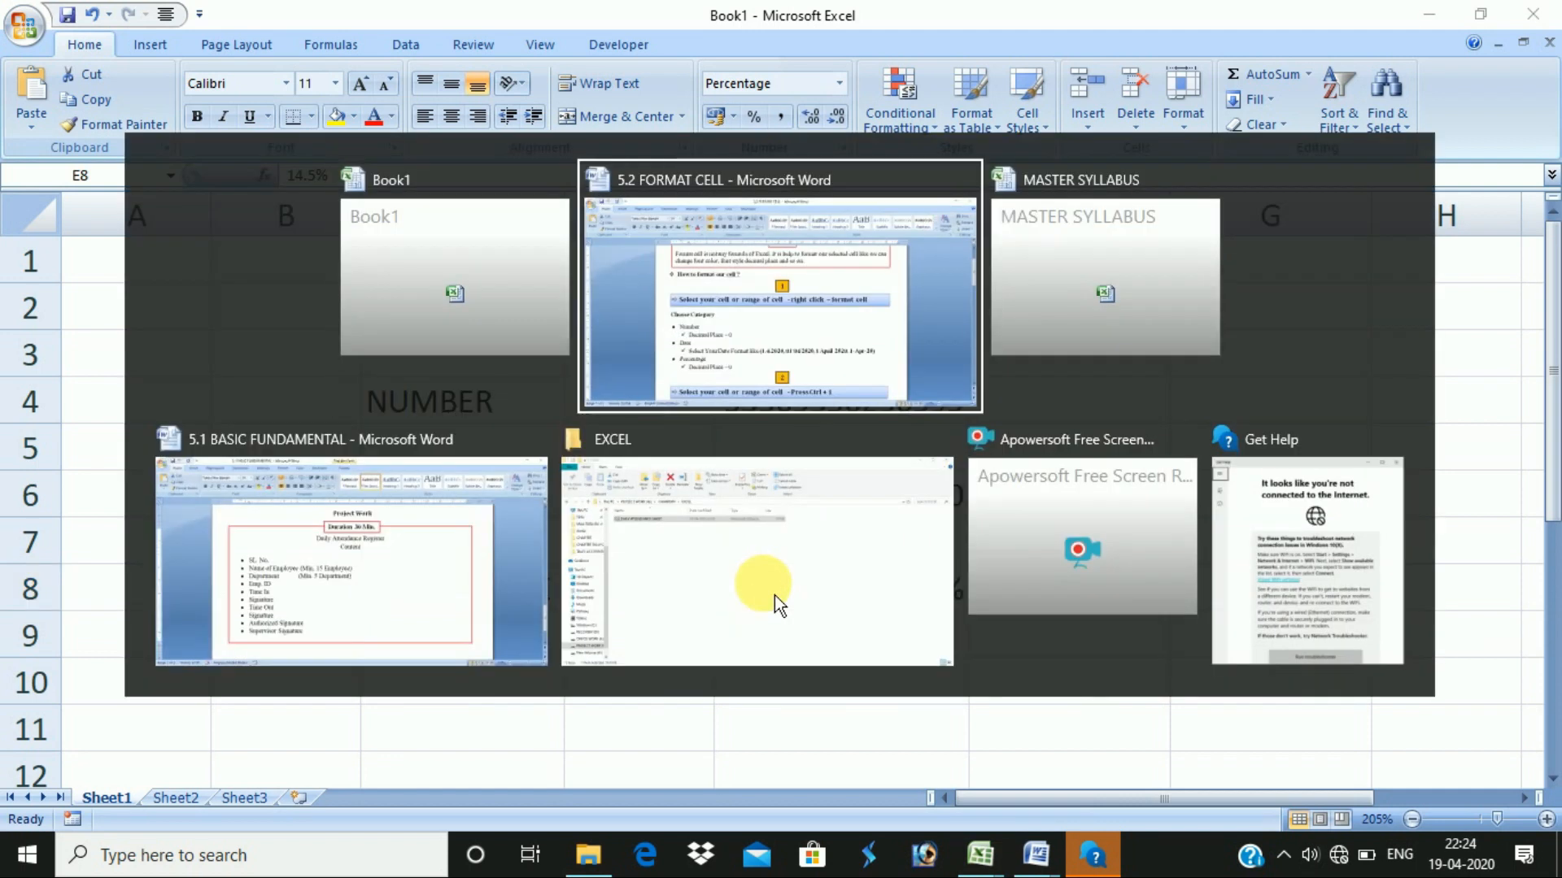
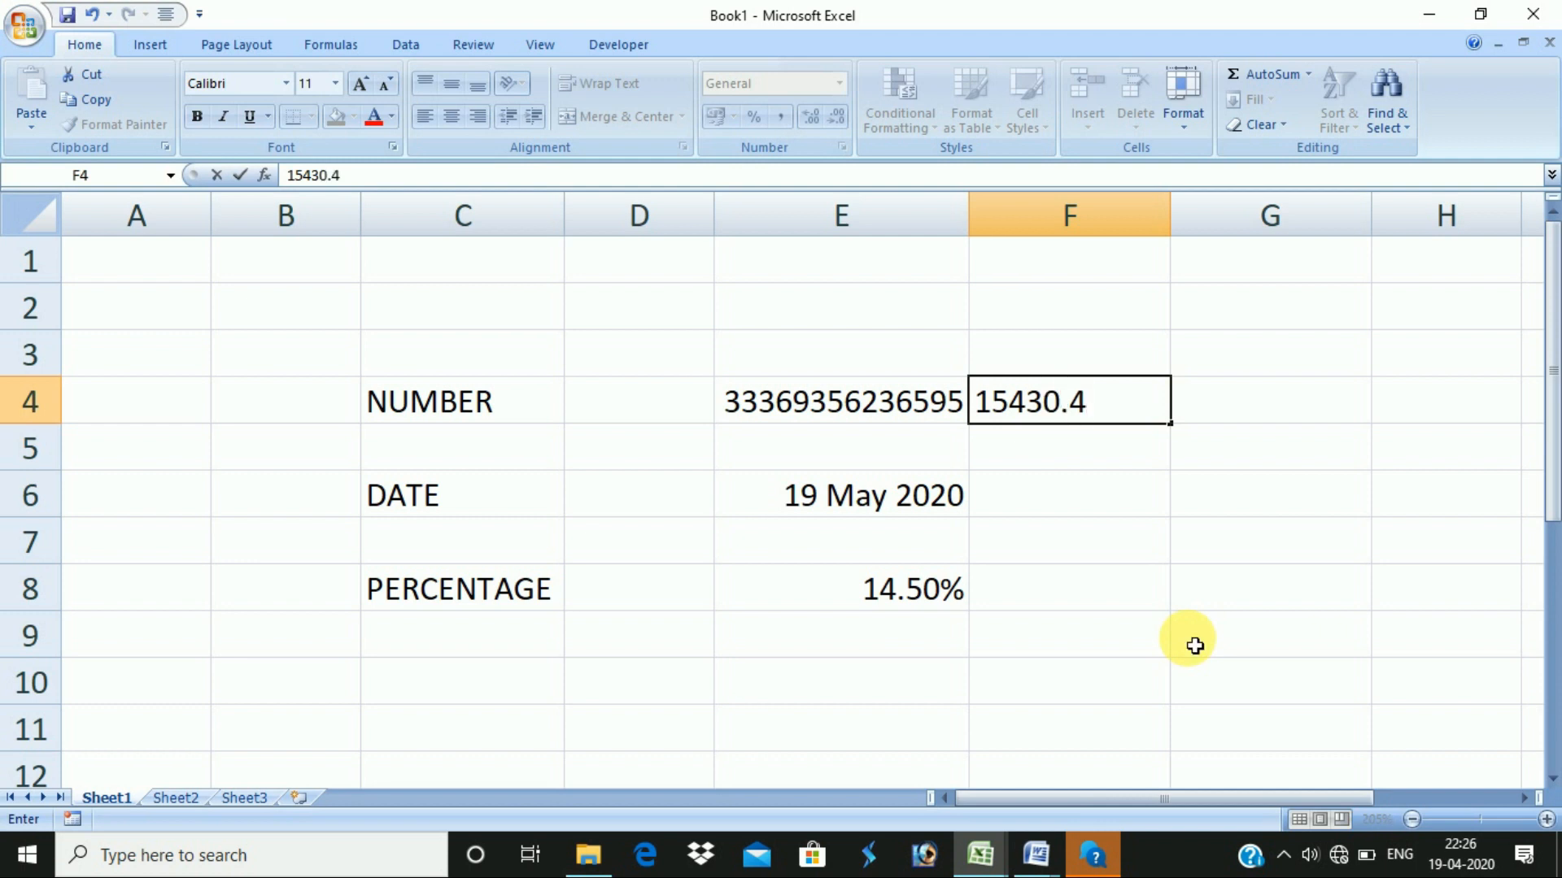
- Commit 15430.4 in F4 and adjust its decimals until it shows 15430.40
{"action": "key", "text": "Return"}
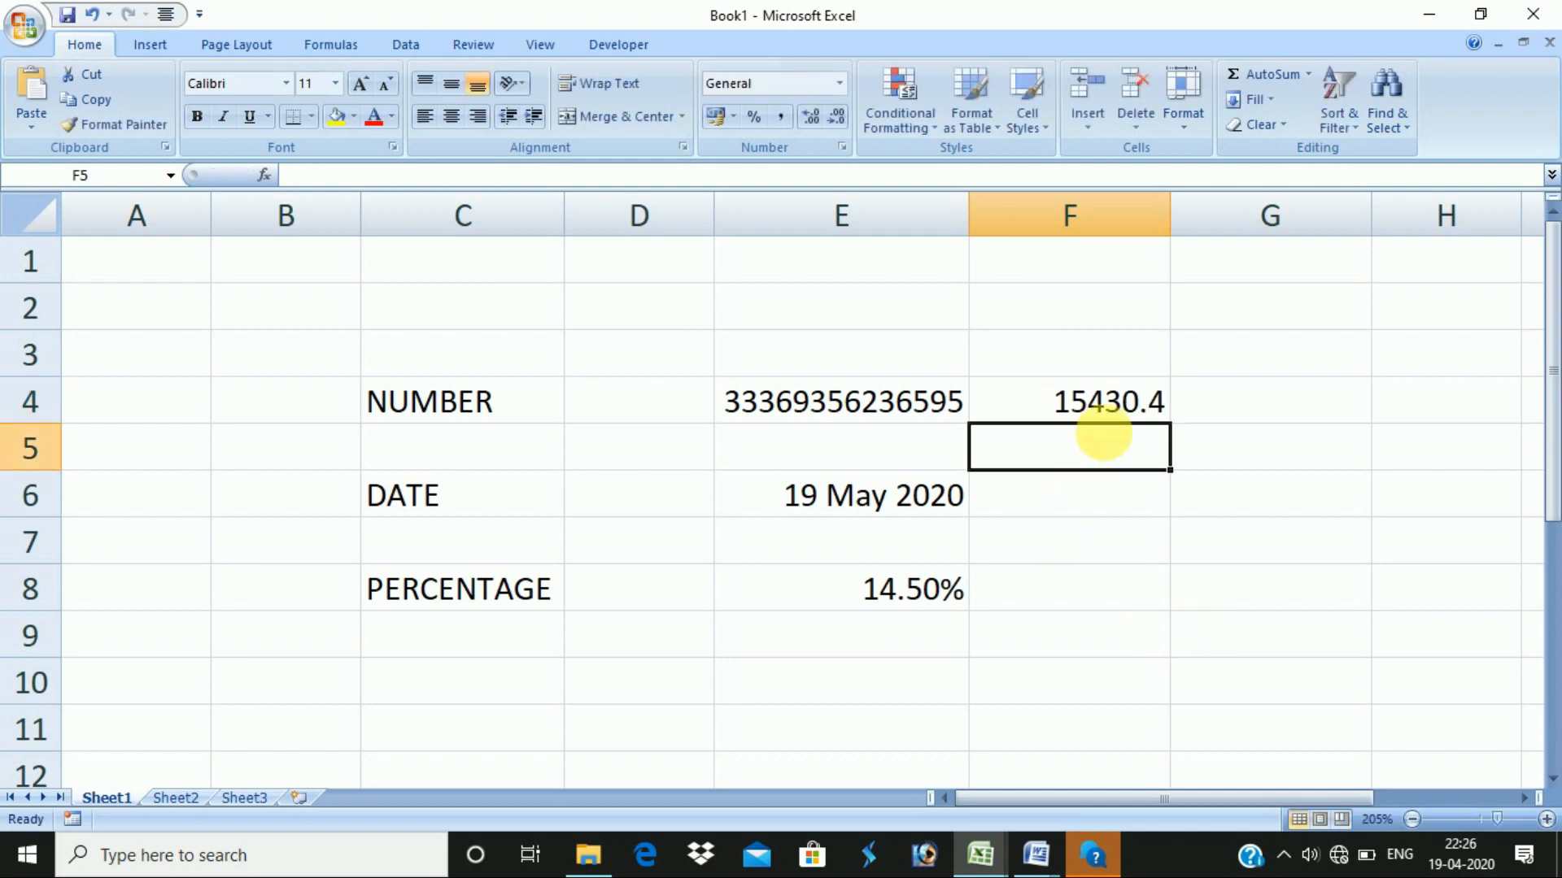
{"action": "left_click", "coordinate": [1153, 398]}
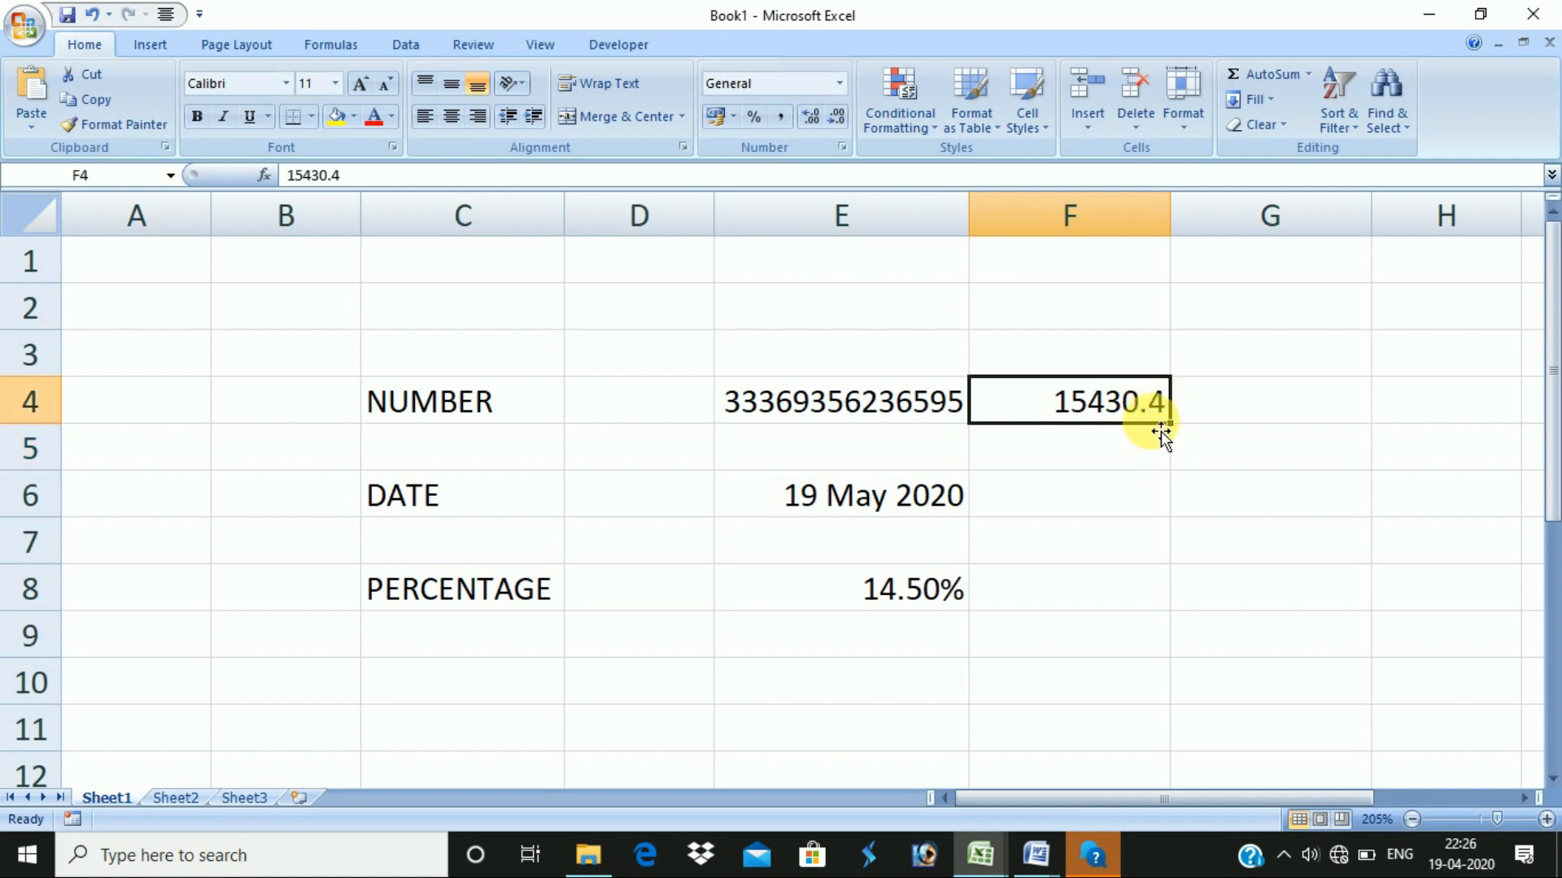
{"action": "left_click", "coordinate": [840, 84]}
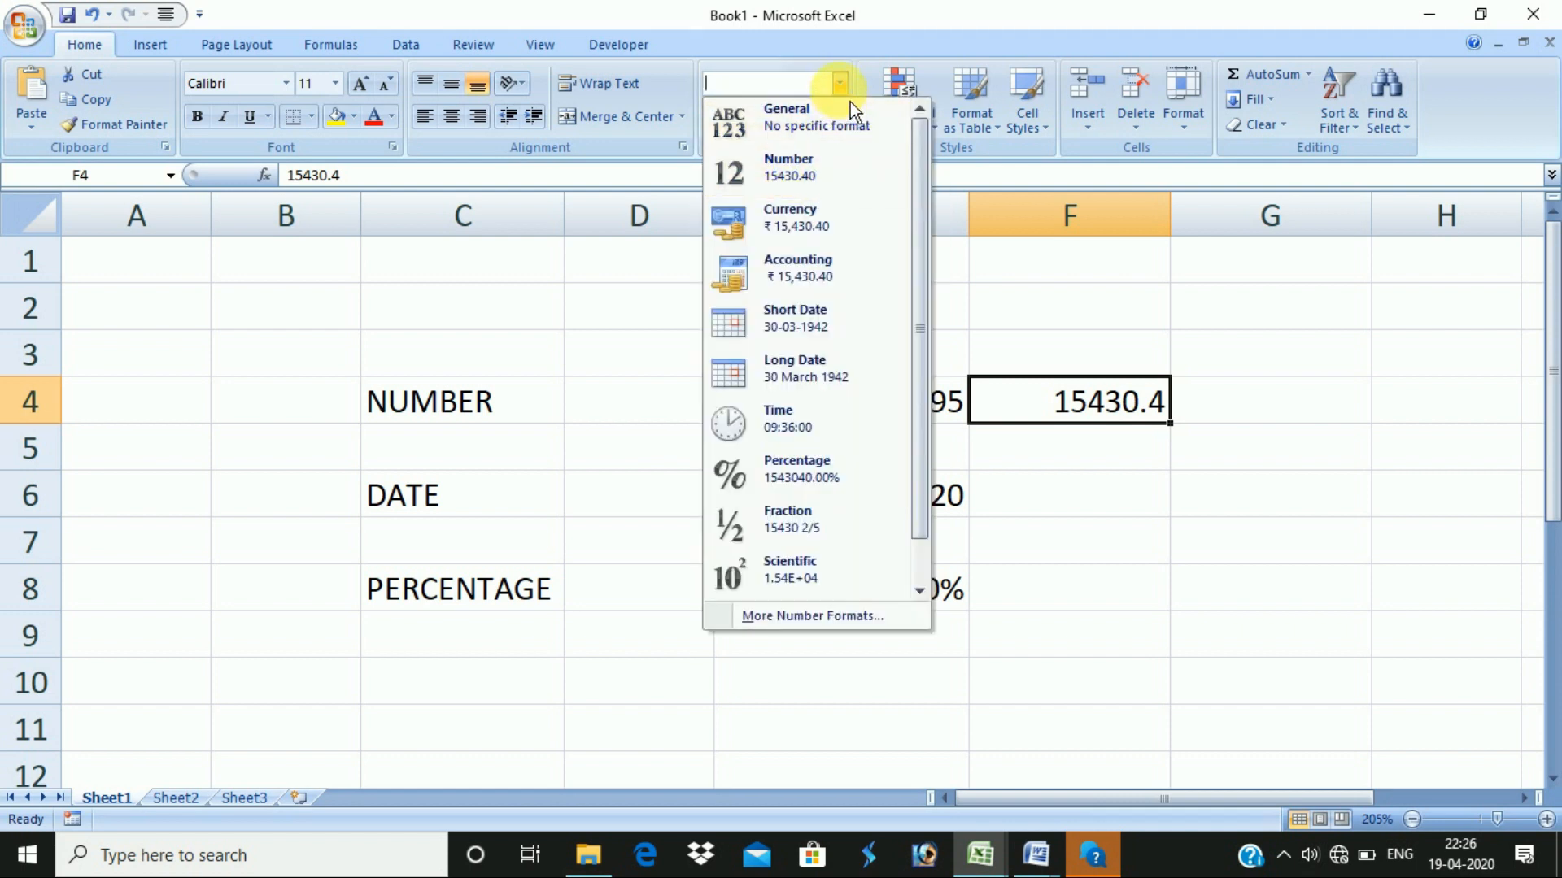
{"action": "left_click", "coordinate": [1056, 309]}
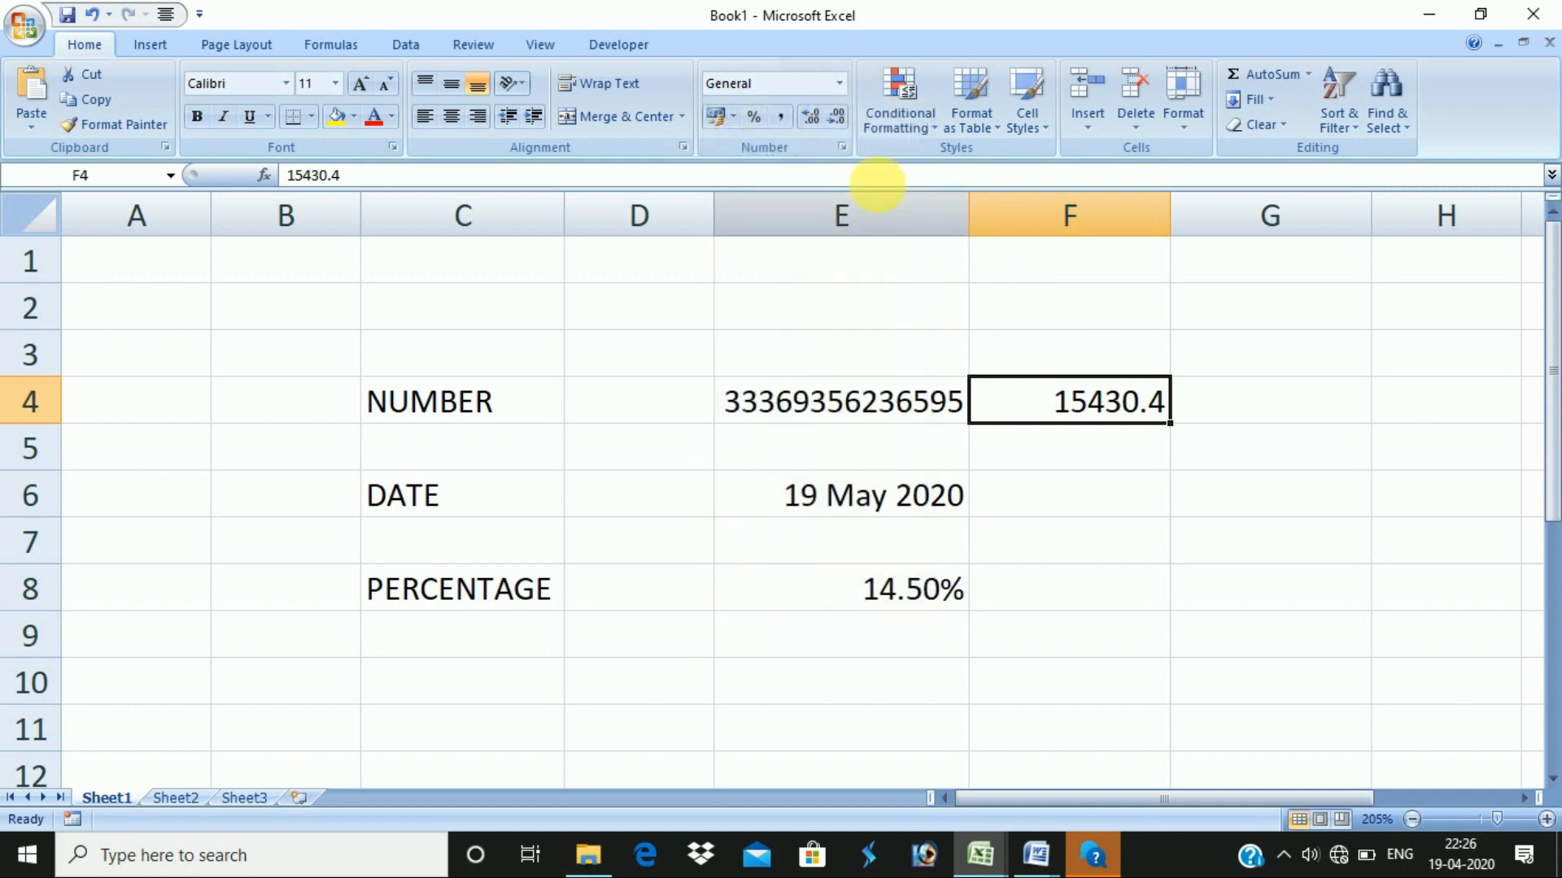
{"action": "left_click", "coordinate": [821, 130]}
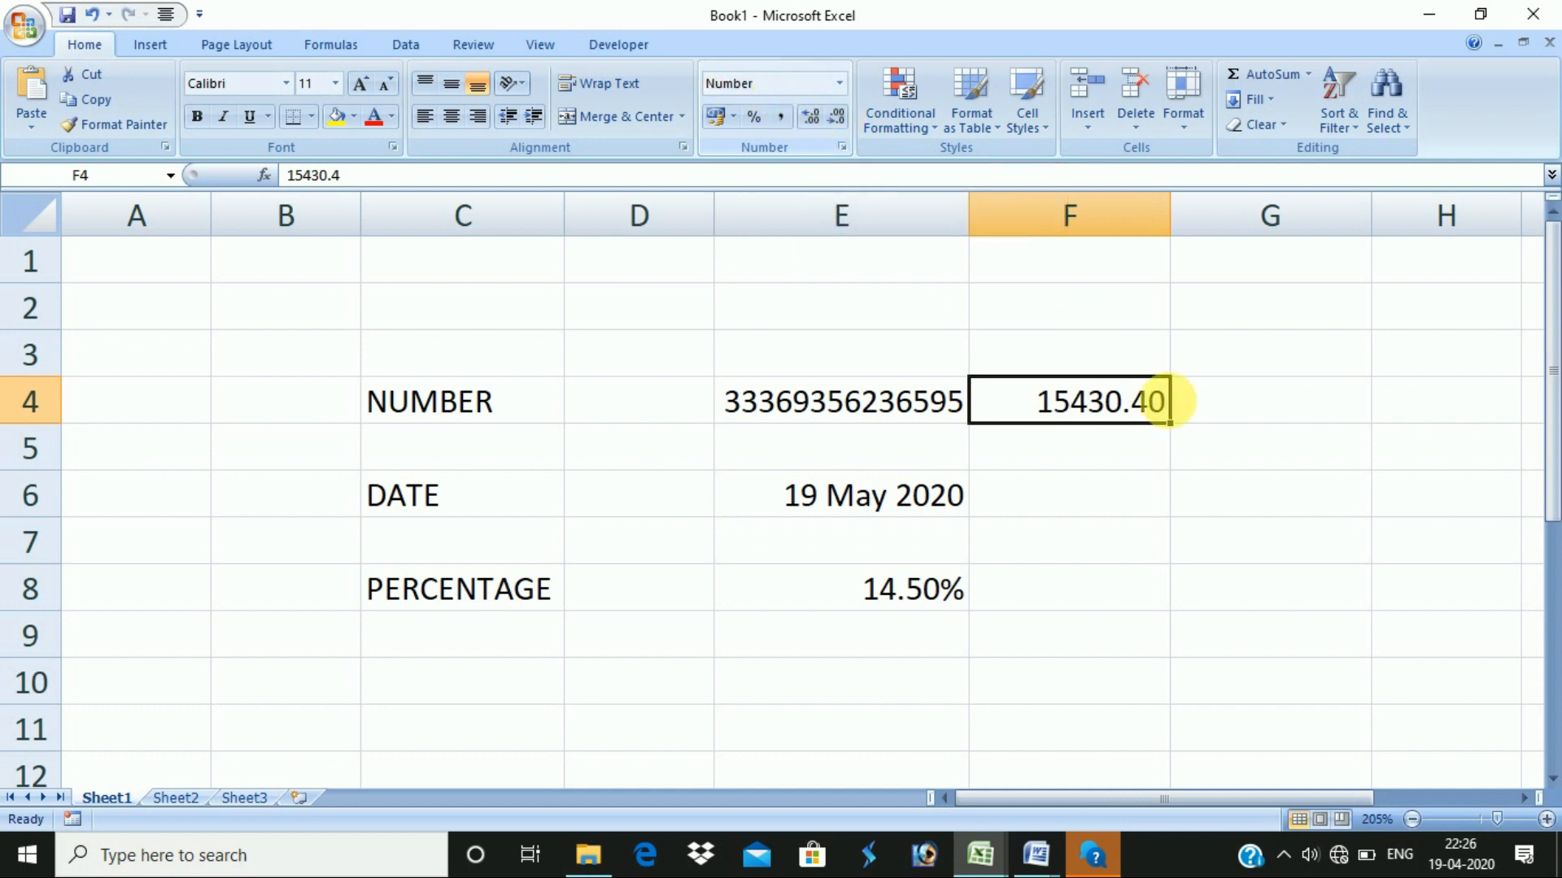
{"action": "left_click", "coordinate": [822, 129]}
{"action": "left_click", "coordinate": [823, 129]}
{"action": "left_click", "coordinate": [822, 129]}
{"action": "left_click", "coordinate": [846, 125]}
{"action": "double_click", "coordinate": [847, 125]}
{"action": "left_click", "coordinate": [847, 126]}
{"action": "left_click", "coordinate": [846, 125]}
{"action": "left_click", "coordinate": [821, 125]}
{"action": "left_click", "coordinate": [821, 125]}
{"action": "left_click", "coordinate": [822, 125]}
{"action": "left_click", "coordinate": [850, 125]}
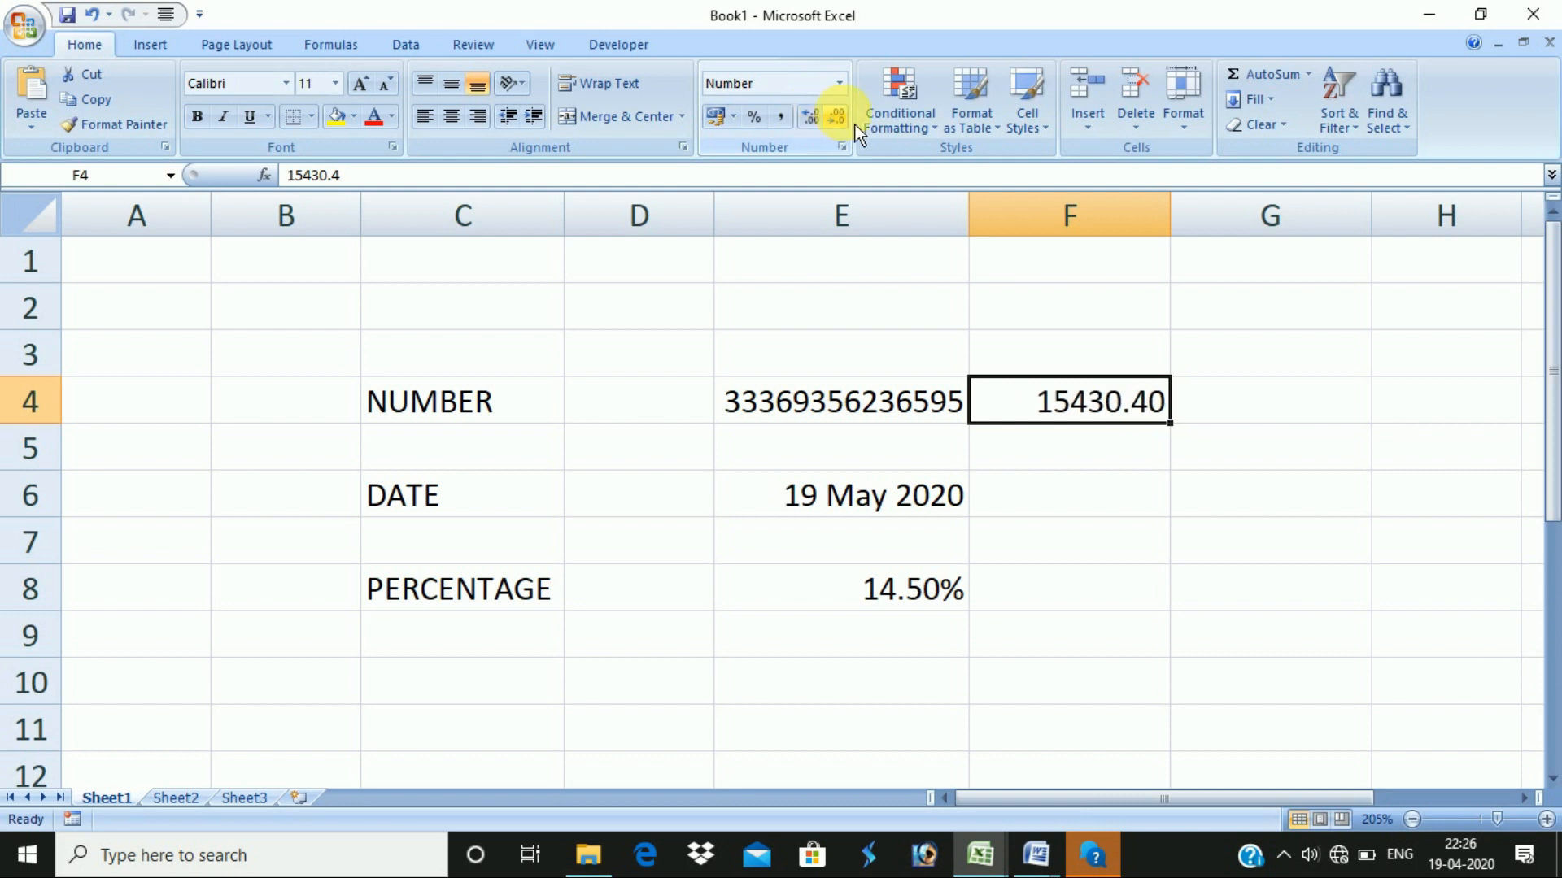
{"action": "left_click", "coordinate": [1075, 501]}
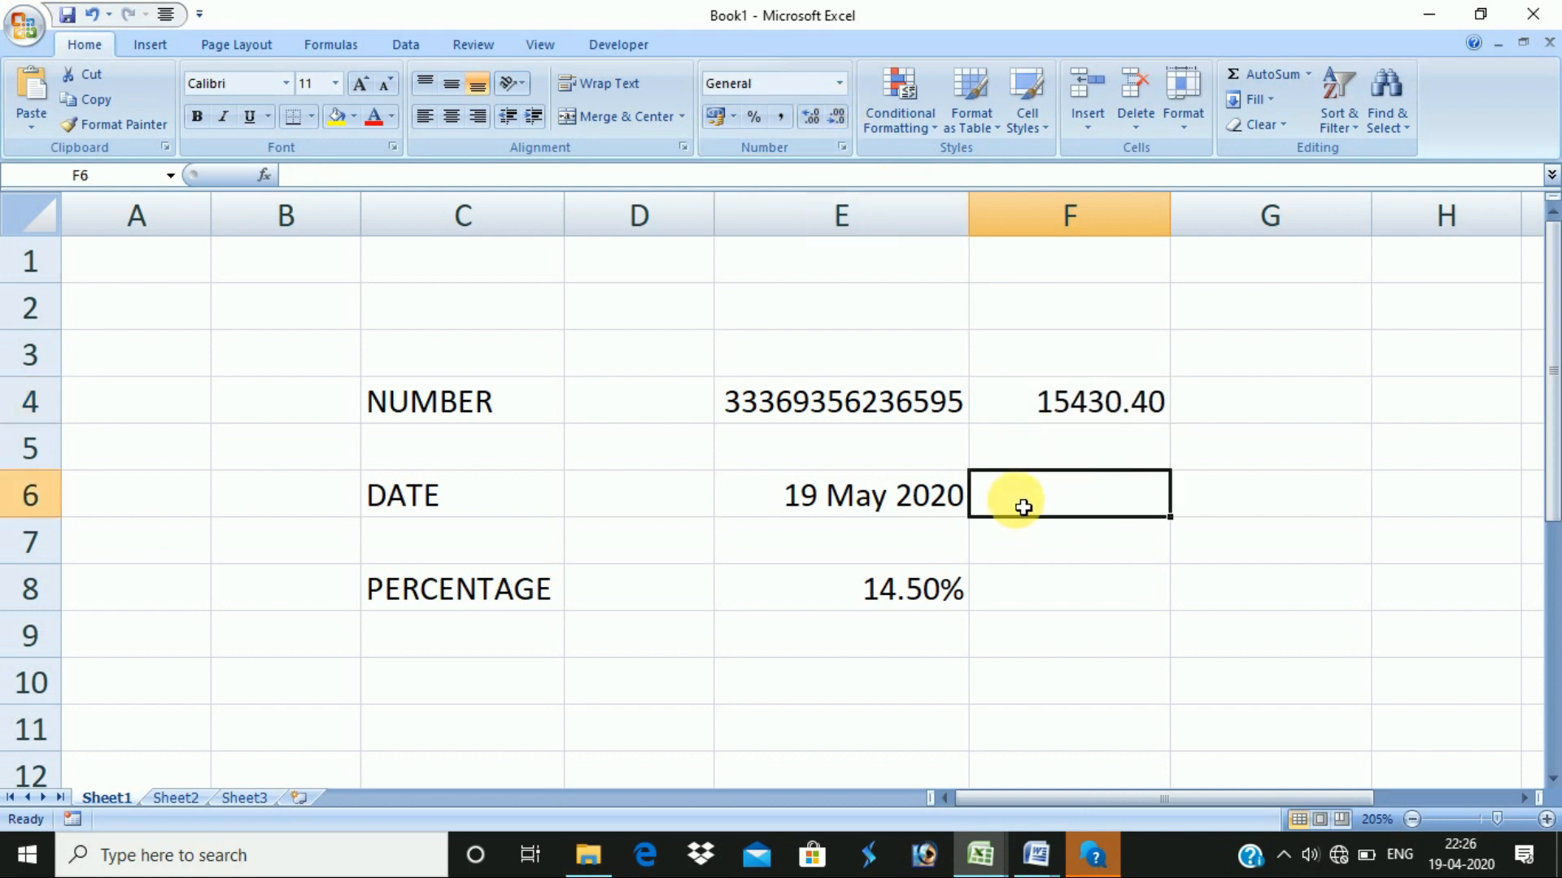
- Give F6 the Short Date format and enter 4/5/20, displayed as 04-05-2020
{"action": "left_click", "coordinate": [840, 83]}
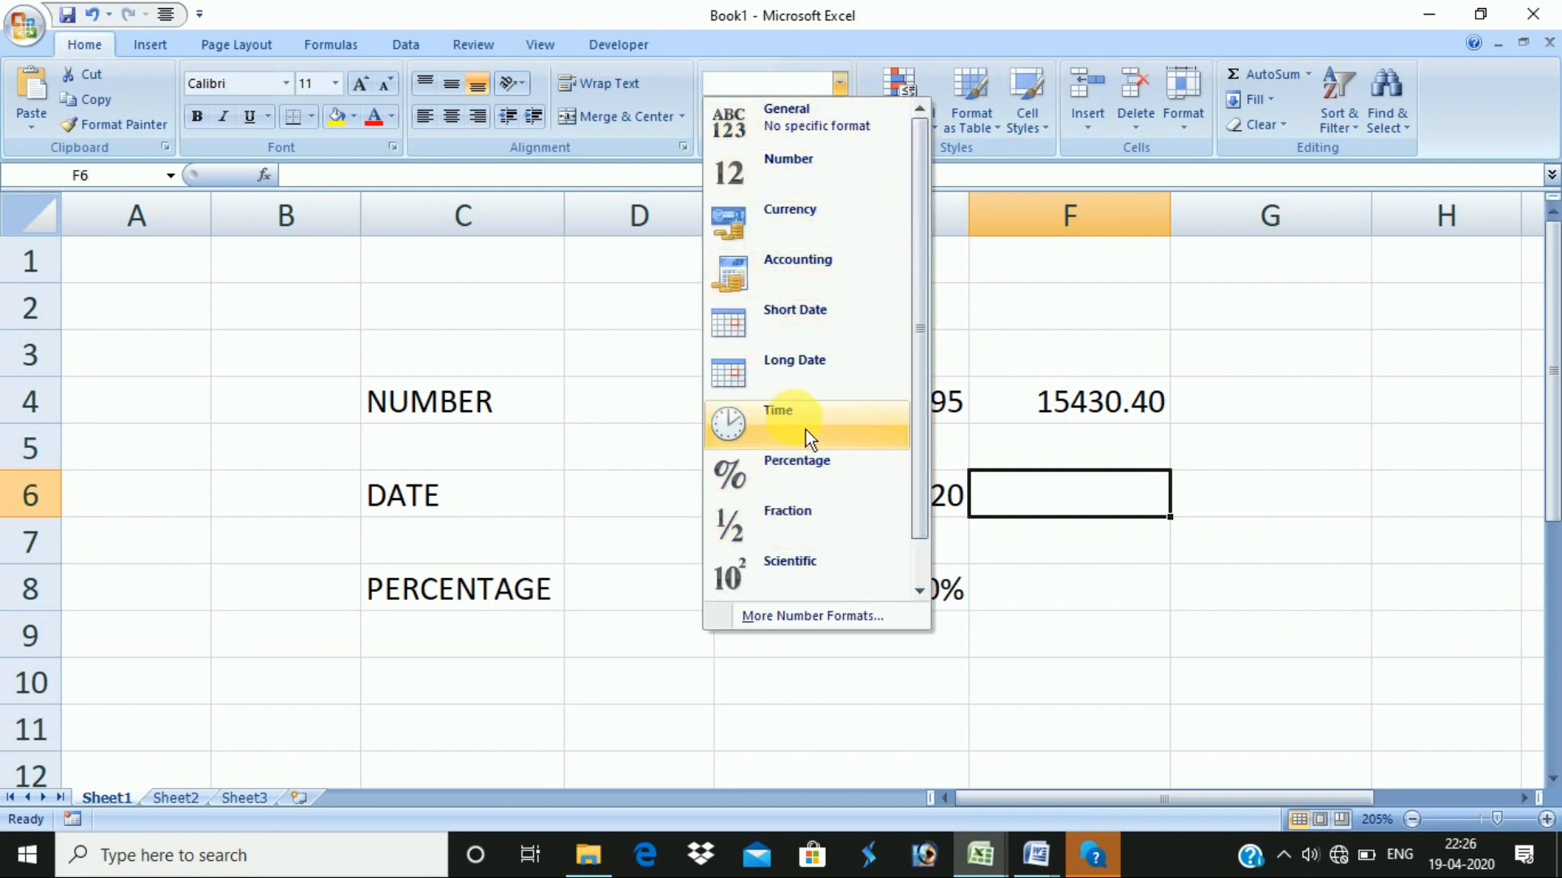
{"action": "left_click", "coordinate": [816, 319]}
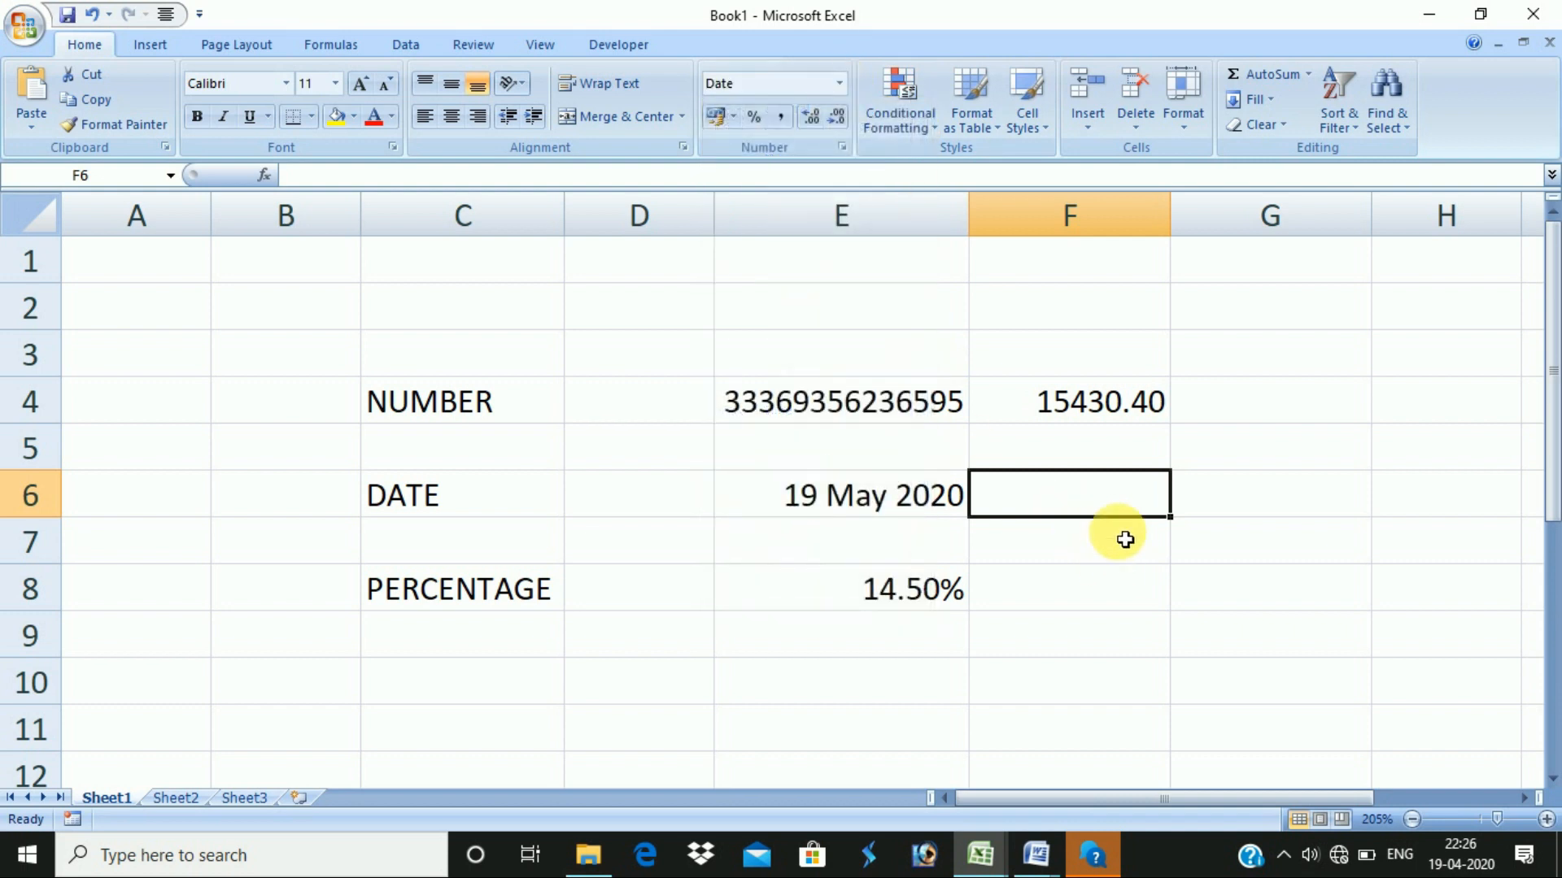
{"action": "type", "text": "4"}
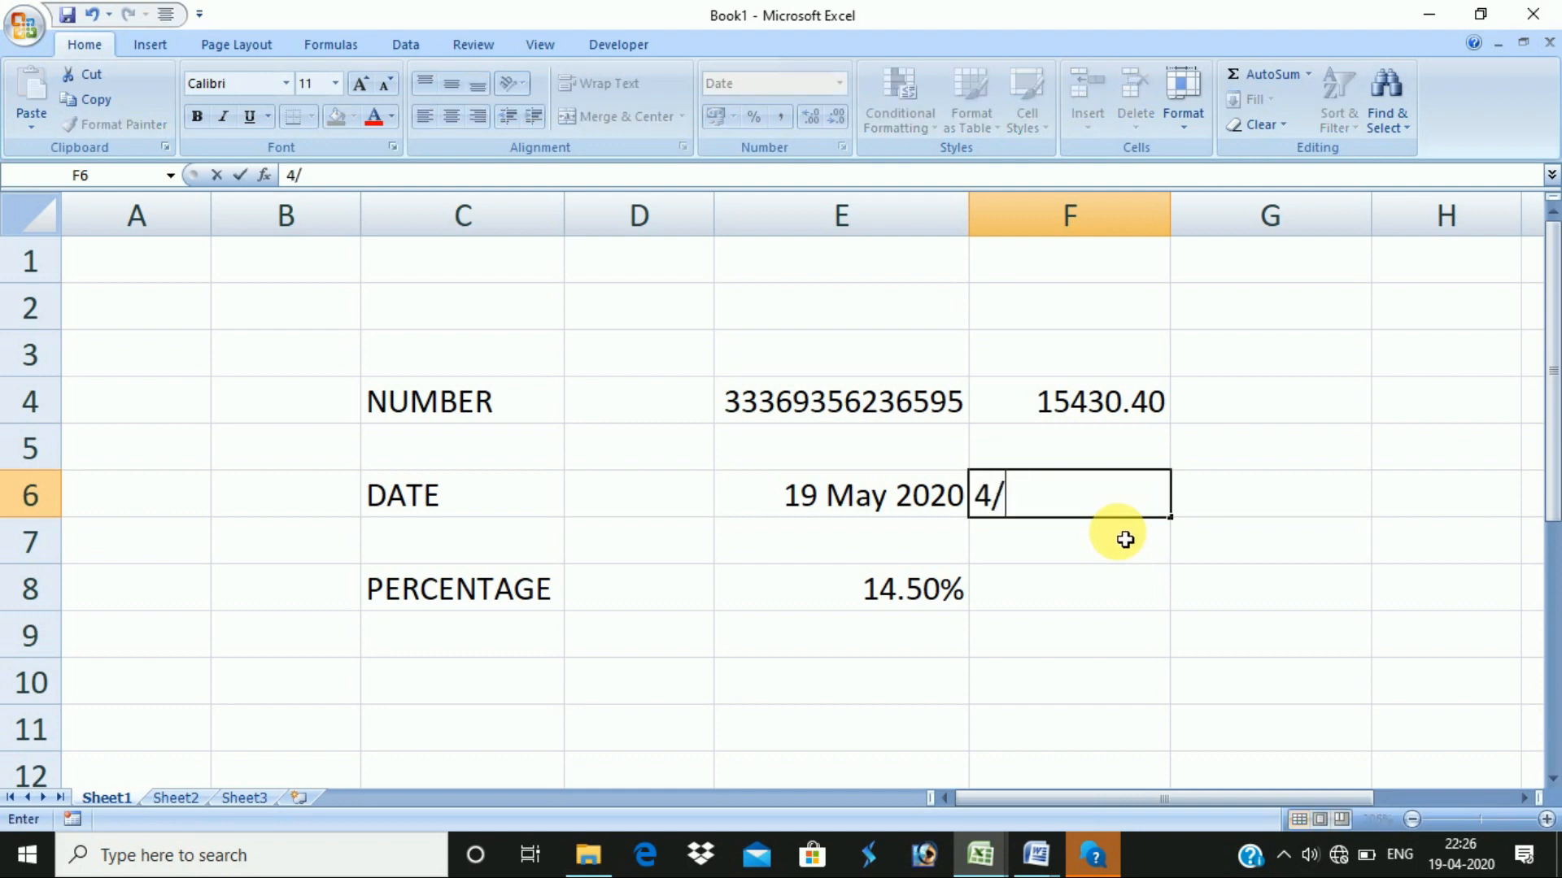
{"action": "type", "text": "/5/20"}
{"action": "key", "text": "Return"}
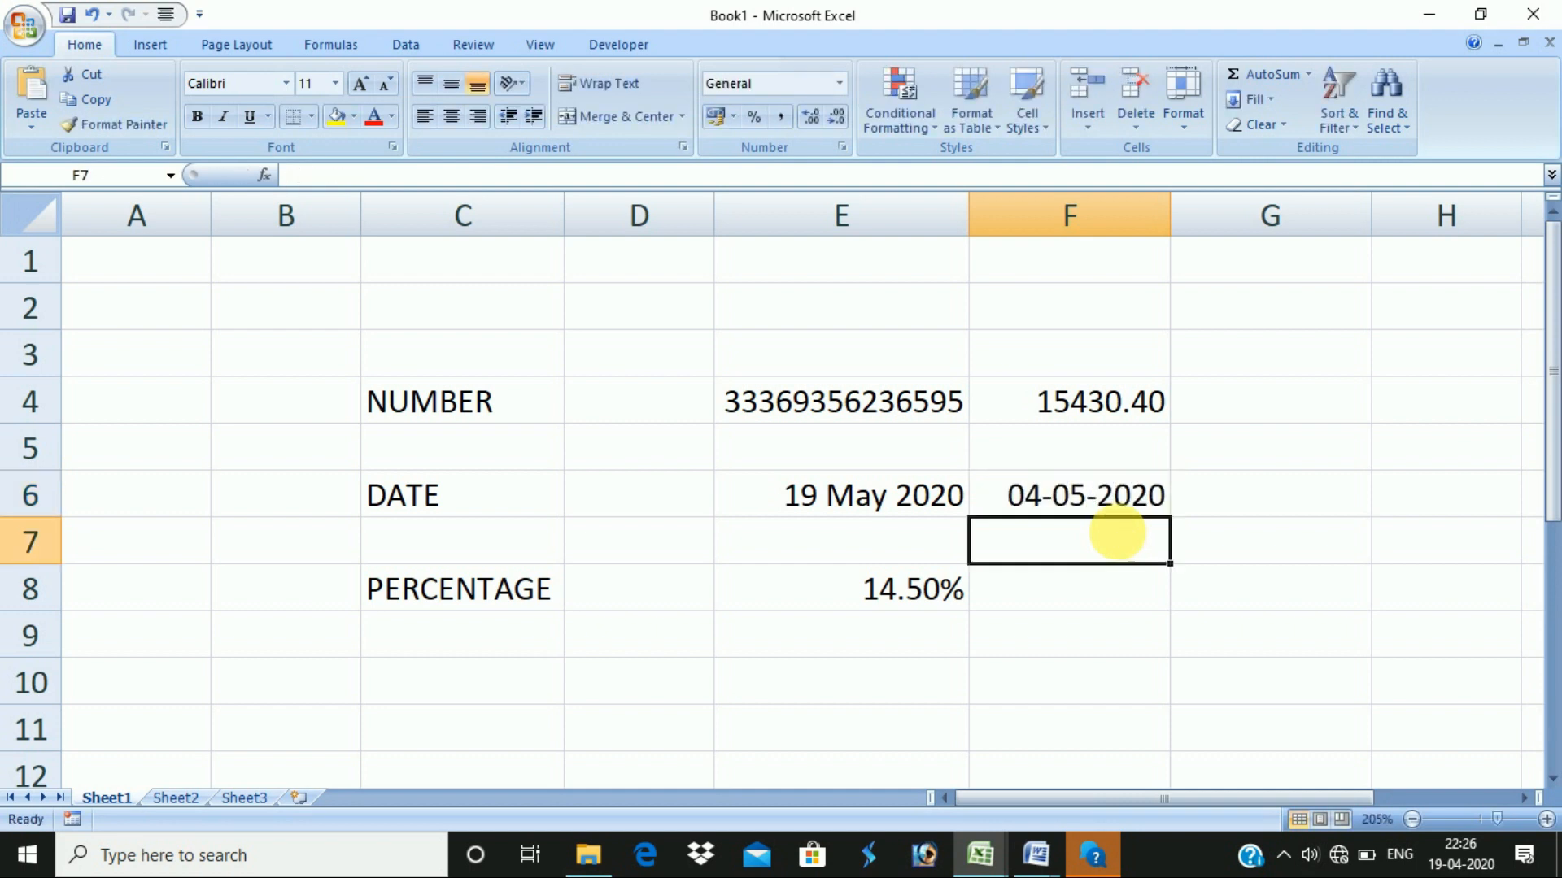
- Review F6's date styles in Format Cells, then cancel without changes
{"action": "key", "text": "Up"}
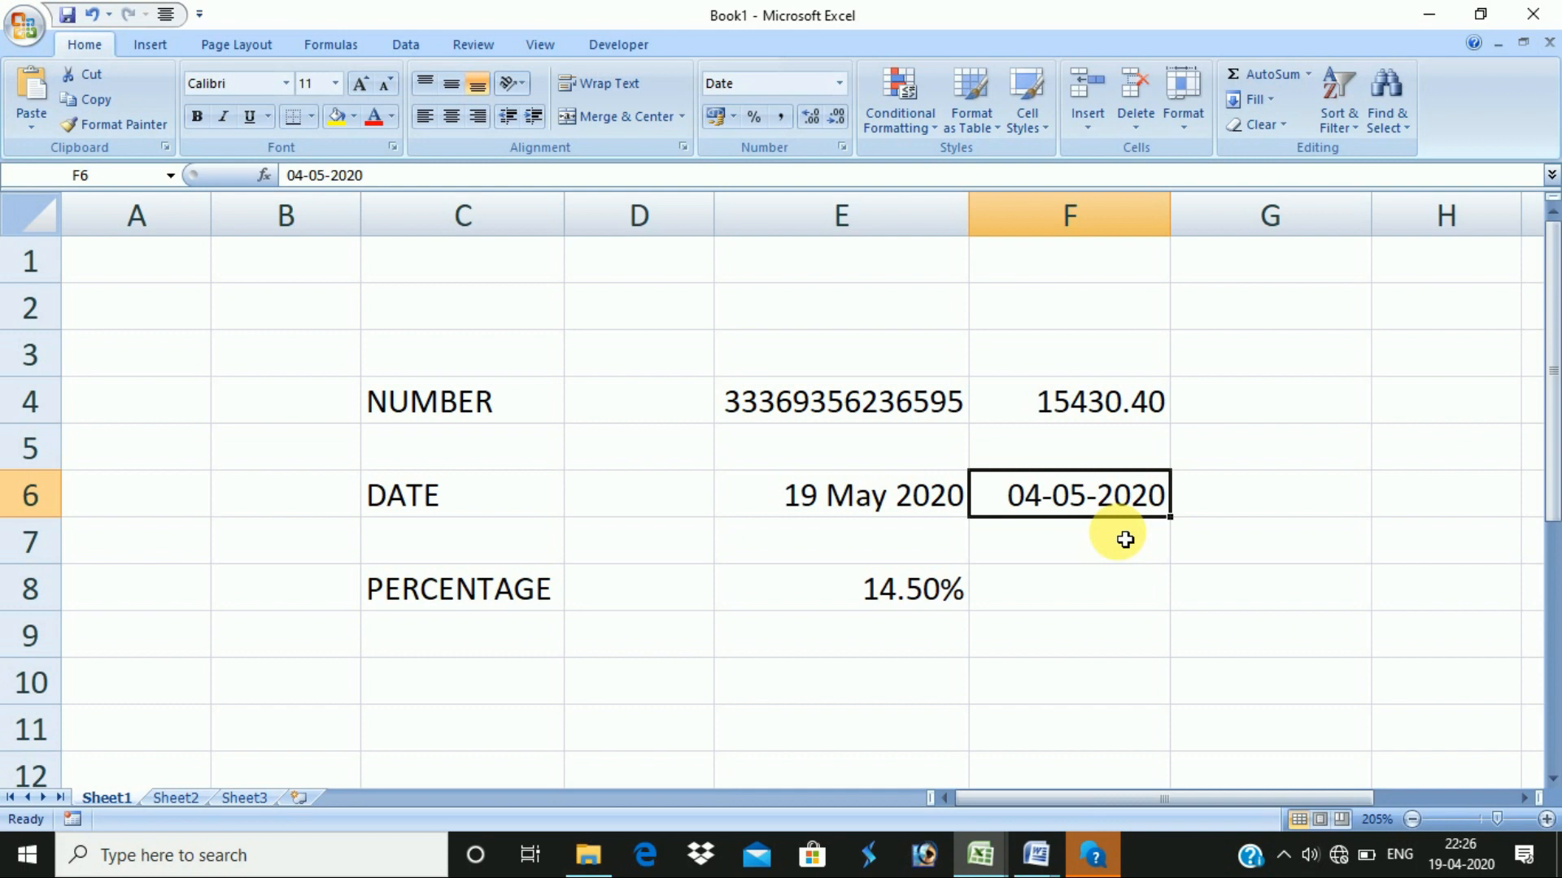
{"action": "key", "text": "ctrl+1"}
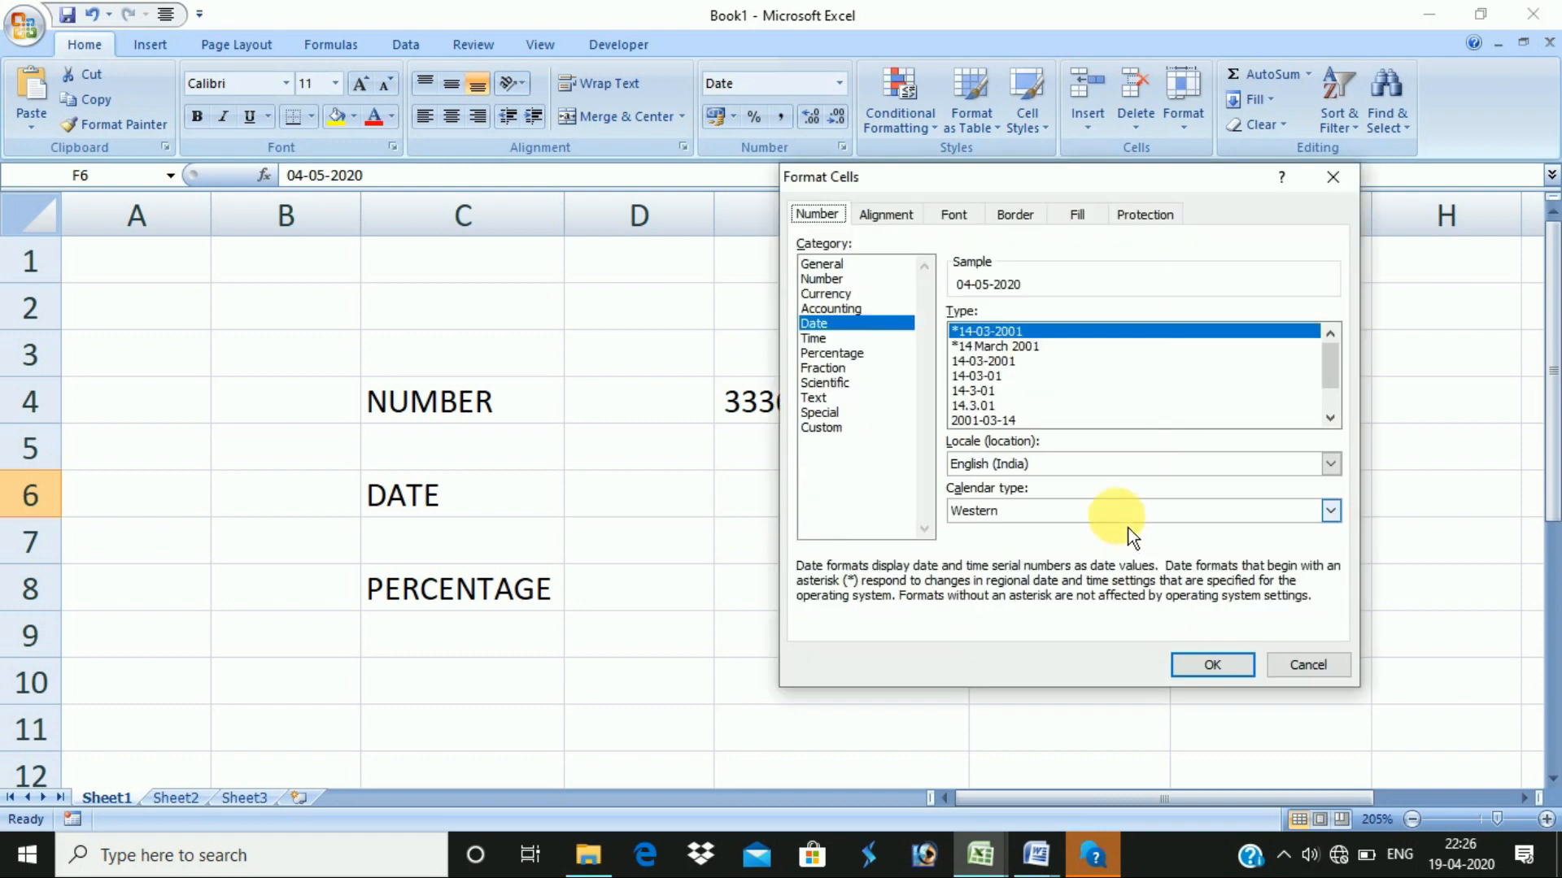
{"action": "left_click", "coordinate": [1003, 408]}
{"action": "scroll", "coordinate": [1057, 391], "scroll_direction": "down", "scroll_amount": 1}
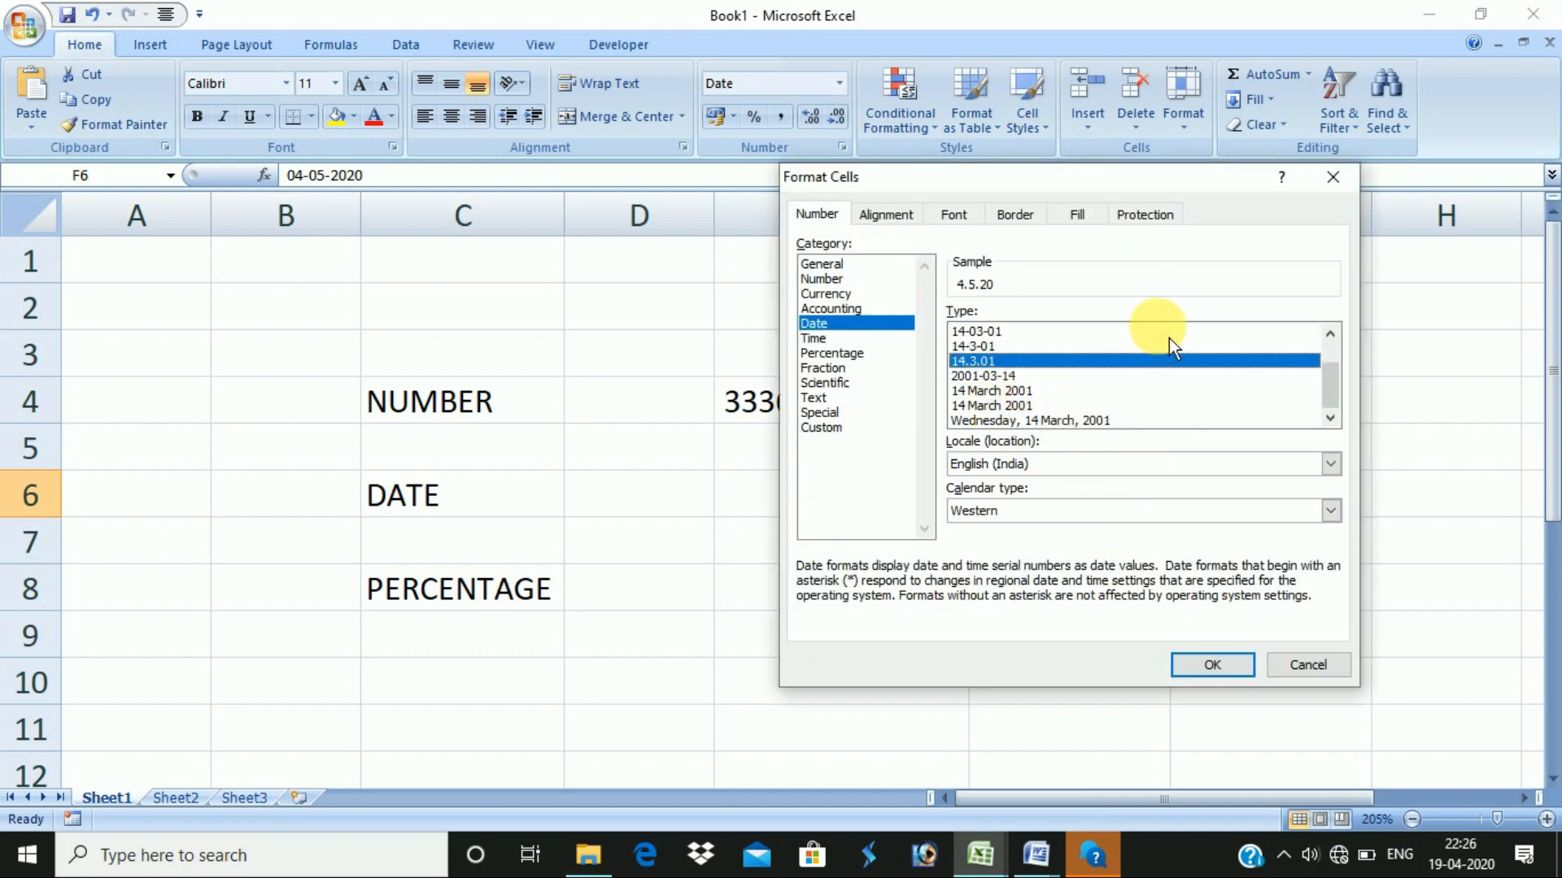
{"action": "left_click", "coordinate": [1332, 177]}
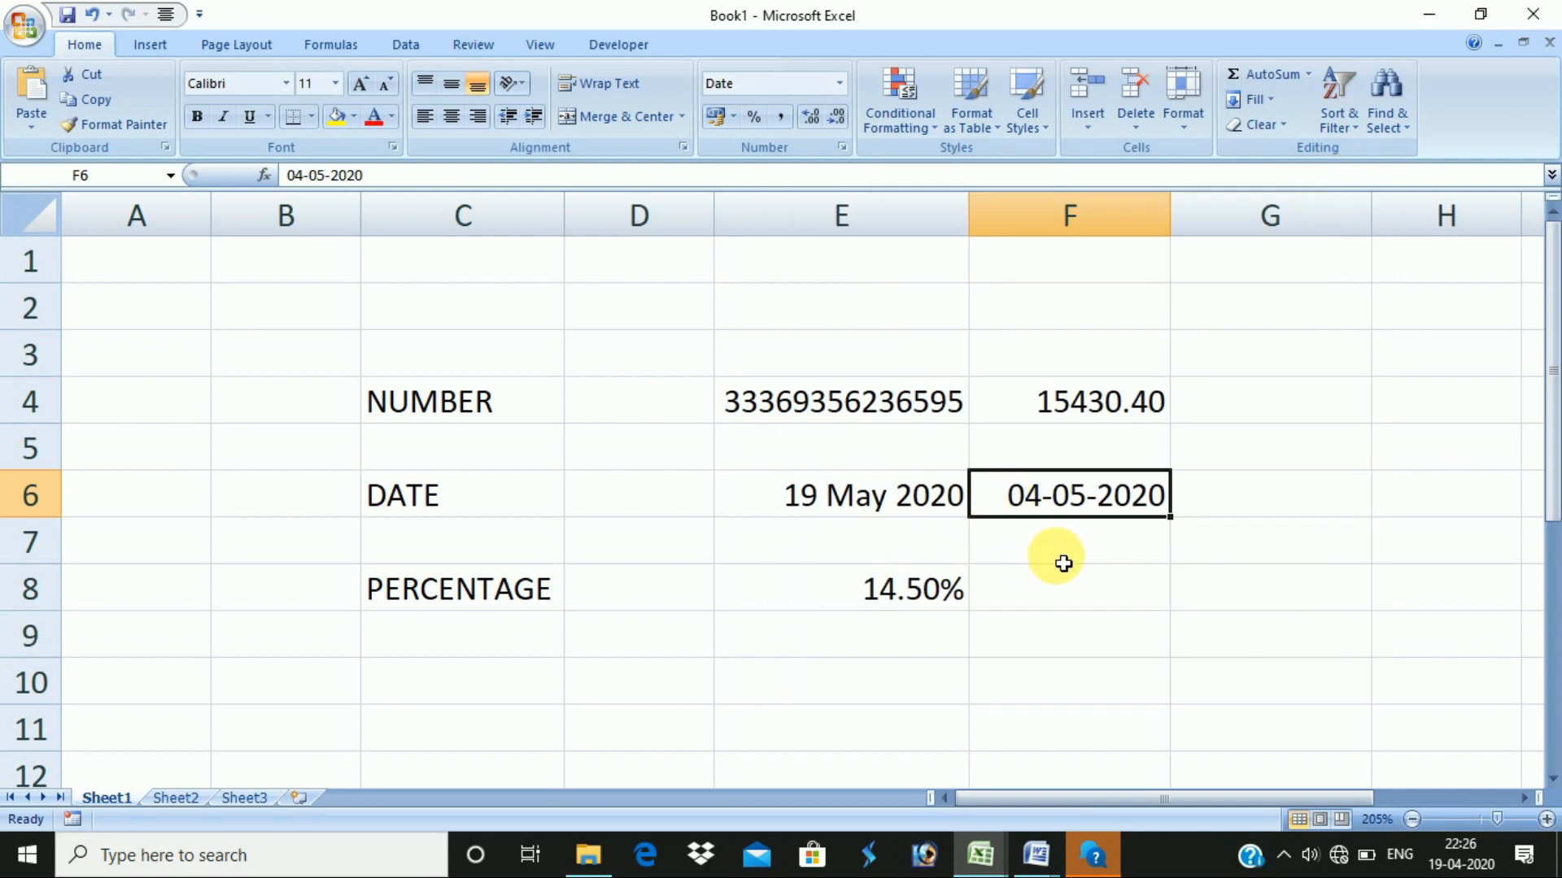
{"action": "left_click", "coordinate": [1089, 590]}
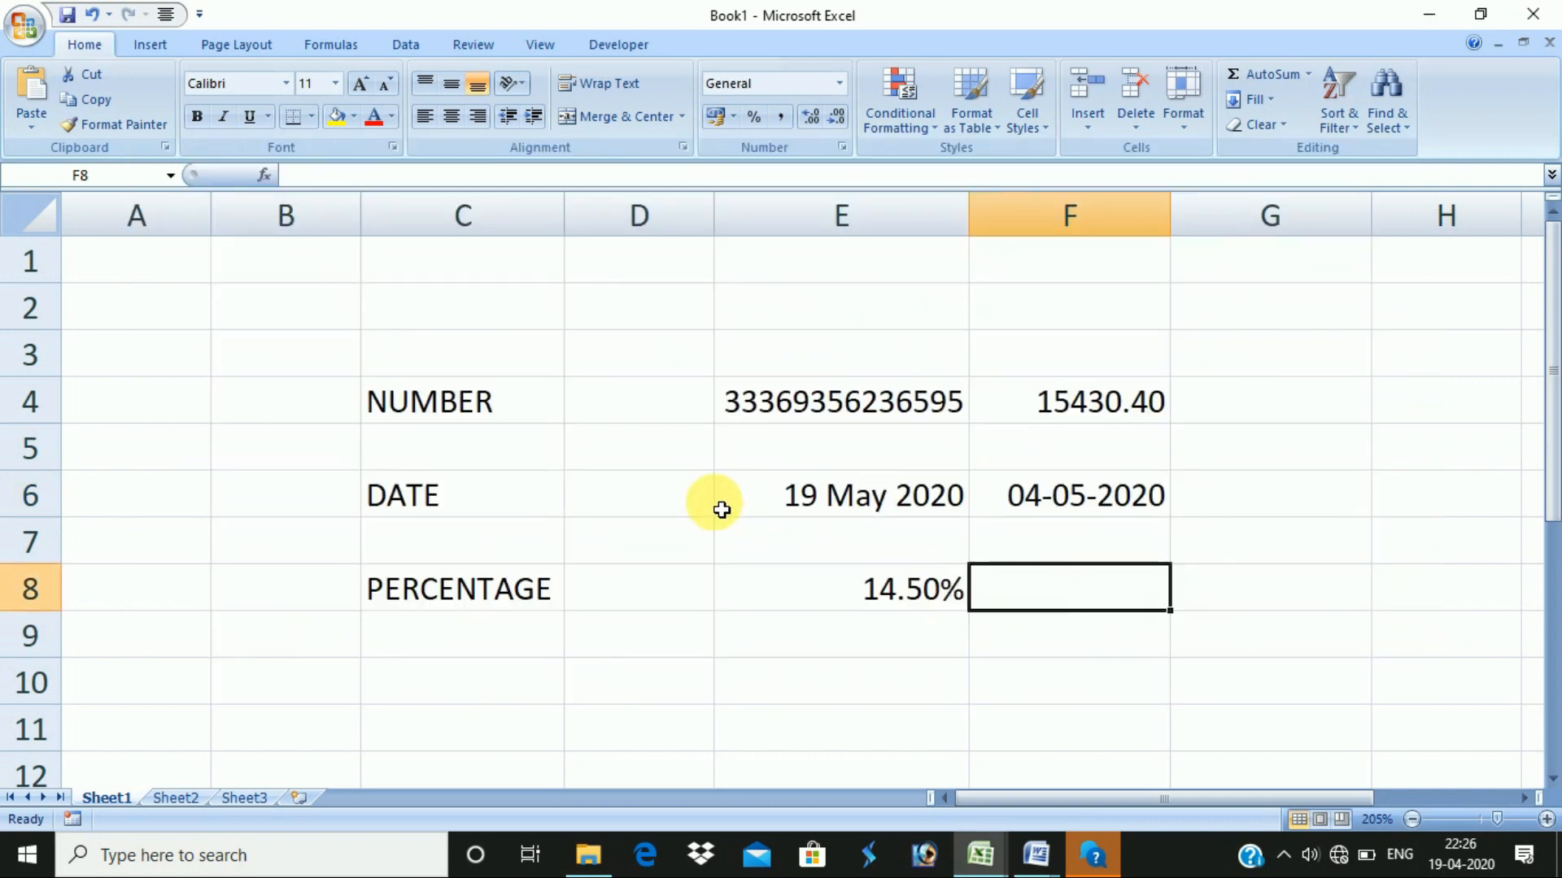
{"action": "key", "text": "alt+Tab"}
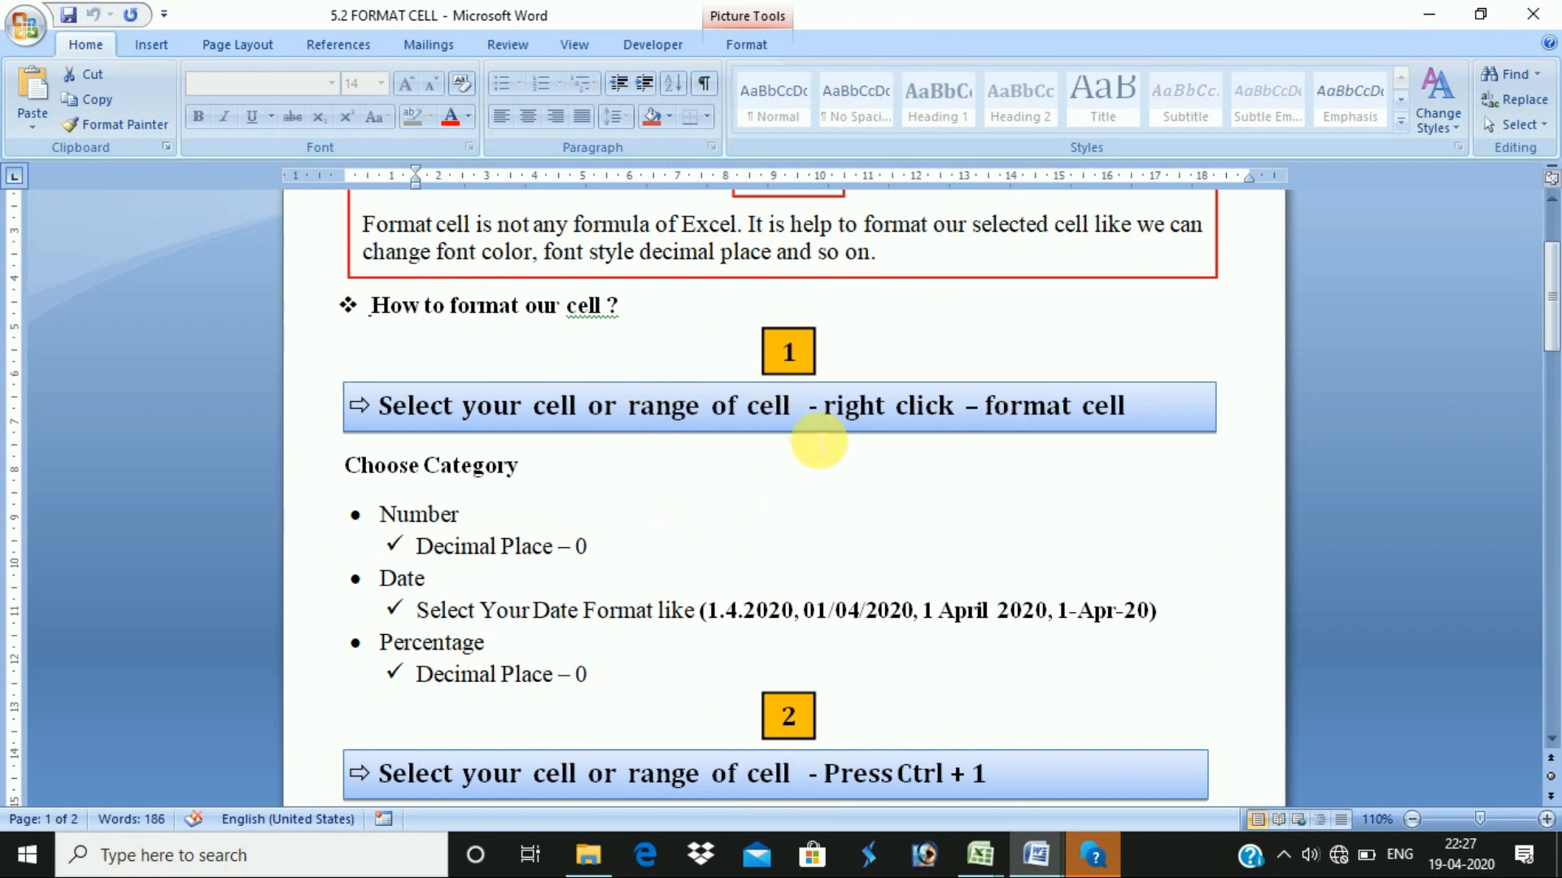
- Scroll through the Word notes on formatting cells
{"action": "scroll", "coordinate": [540, 694], "scroll_direction": "down", "scroll_amount": 5}
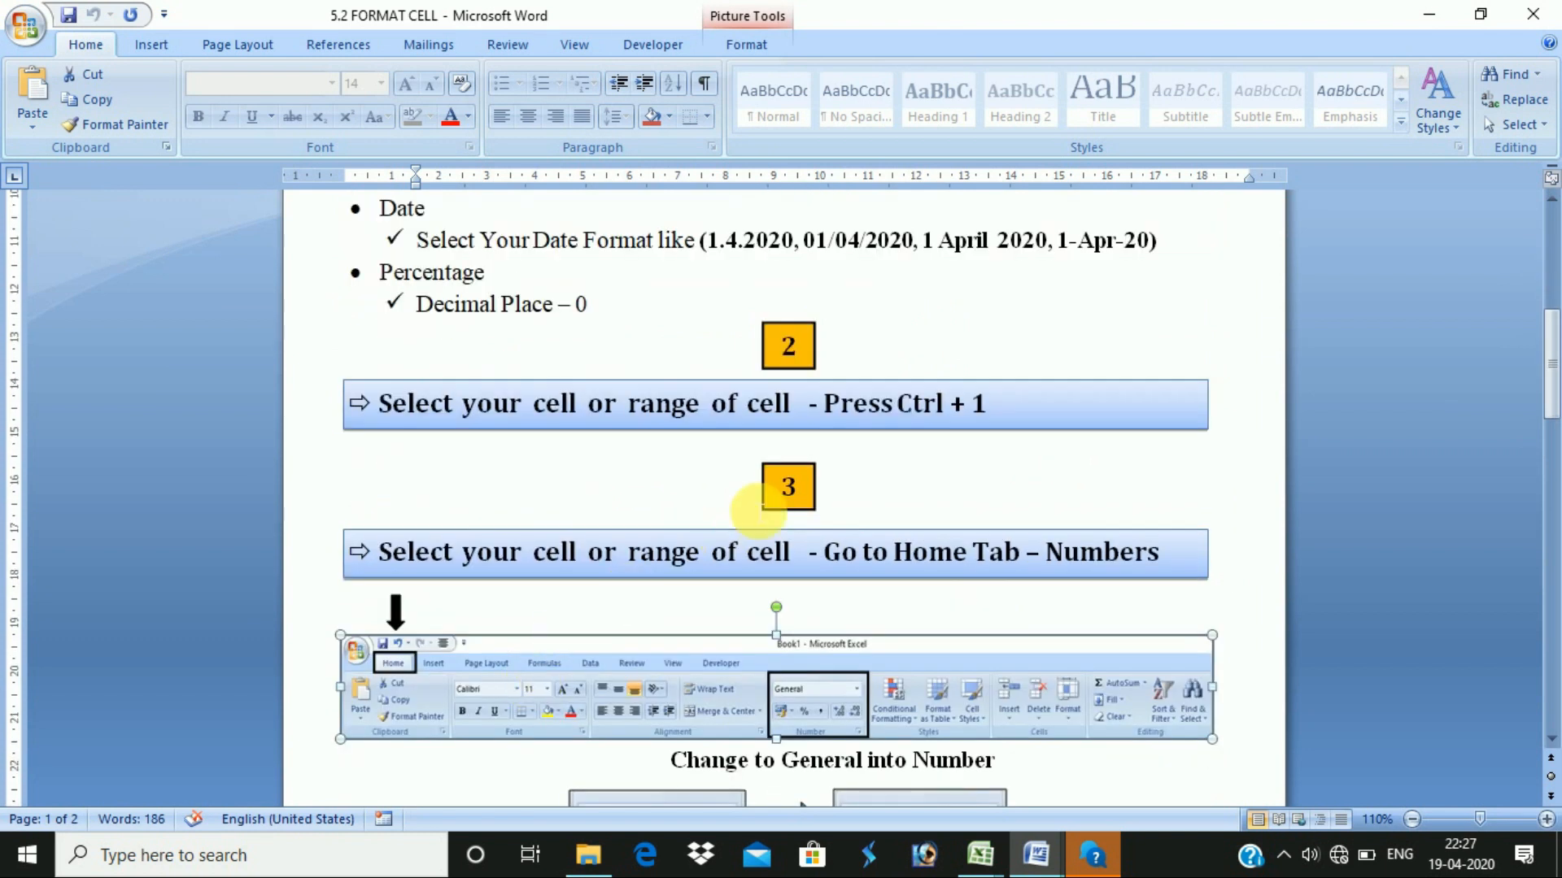
{"action": "left_click_drag", "start_coordinate": [986, 403], "coordinate": [823, 403]}
{"action": "scroll", "coordinate": [878, 577], "scroll_direction": "down", "scroll_amount": 3}
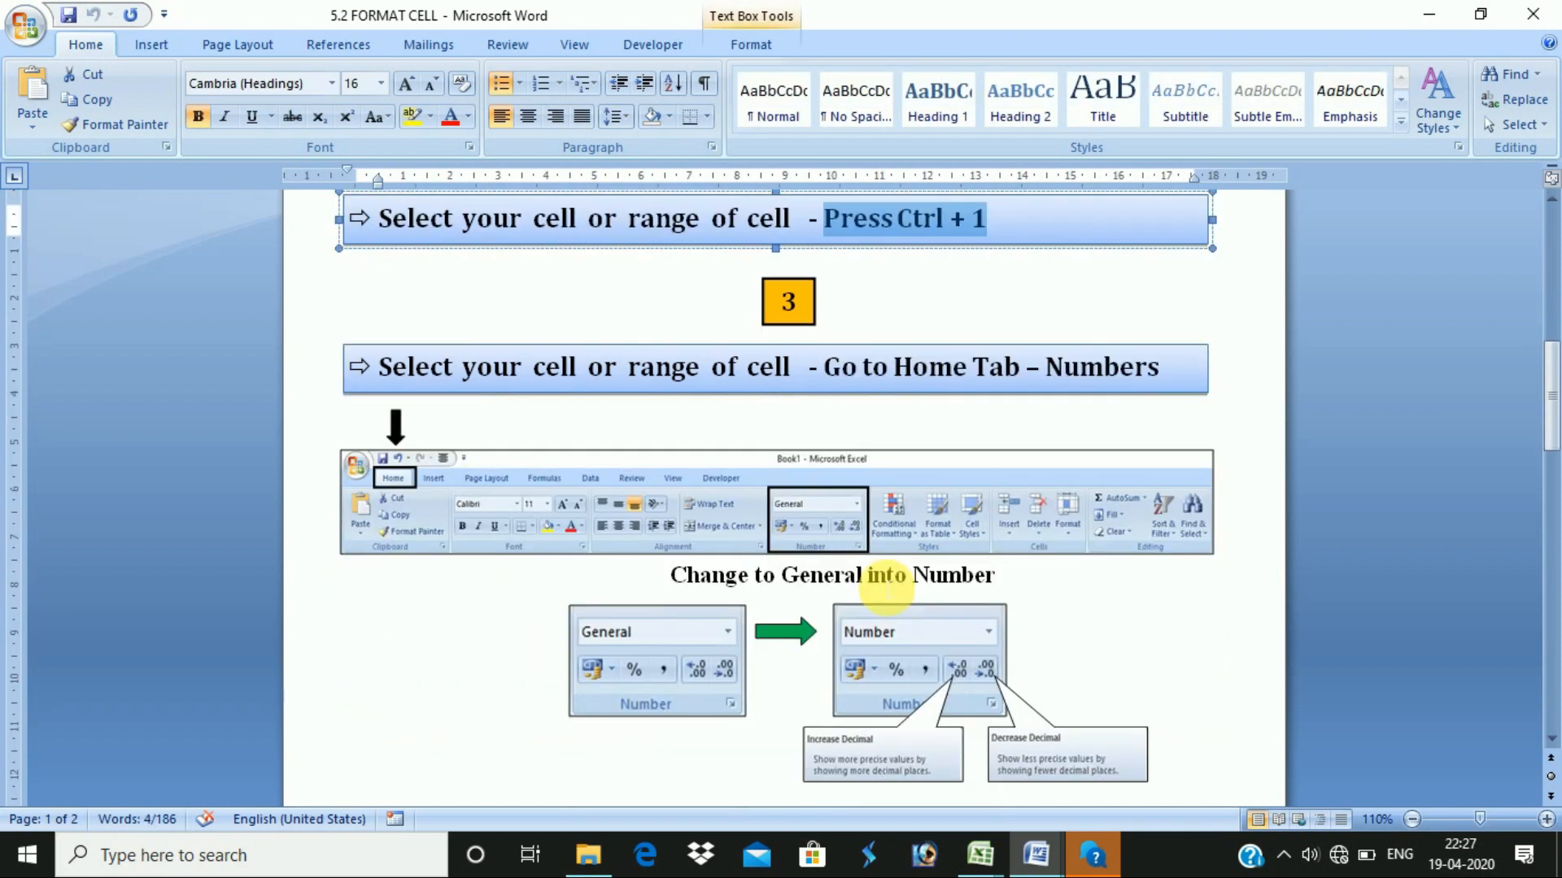
{"action": "scroll", "coordinate": [1011, 363], "scroll_direction": "down", "scroll_amount": 3}
{"action": "scroll", "coordinate": [942, 381], "scroll_direction": "up", "scroll_amount": 3}
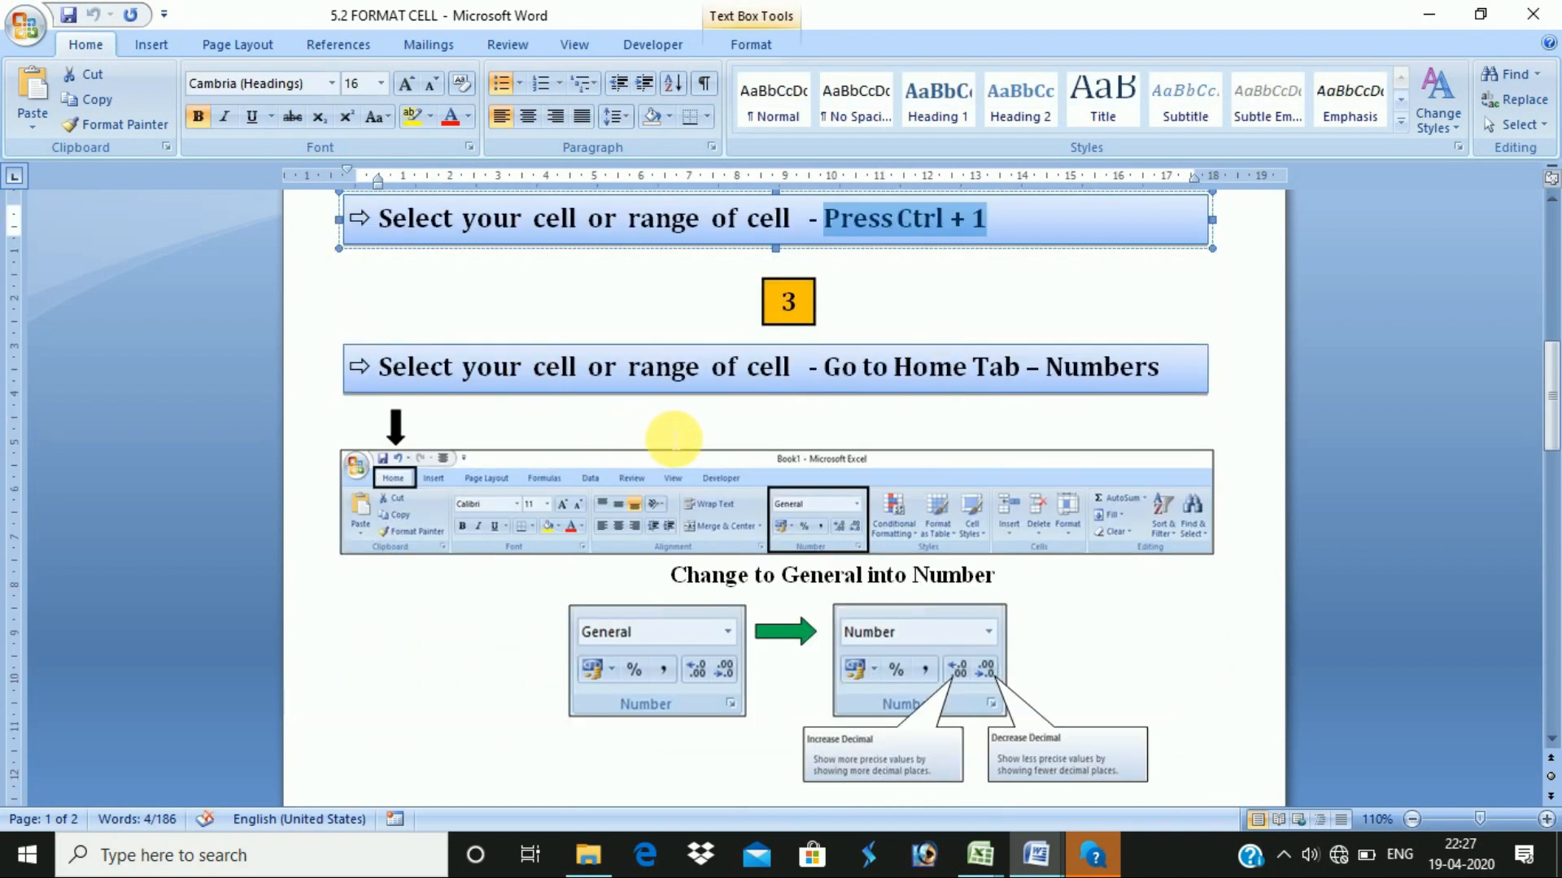
{"action": "scroll", "coordinate": [674, 439], "scroll_direction": "down", "scroll_amount": 6}
{"action": "scroll", "coordinate": [697, 409], "scroll_direction": "down", "scroll_amount": 3}
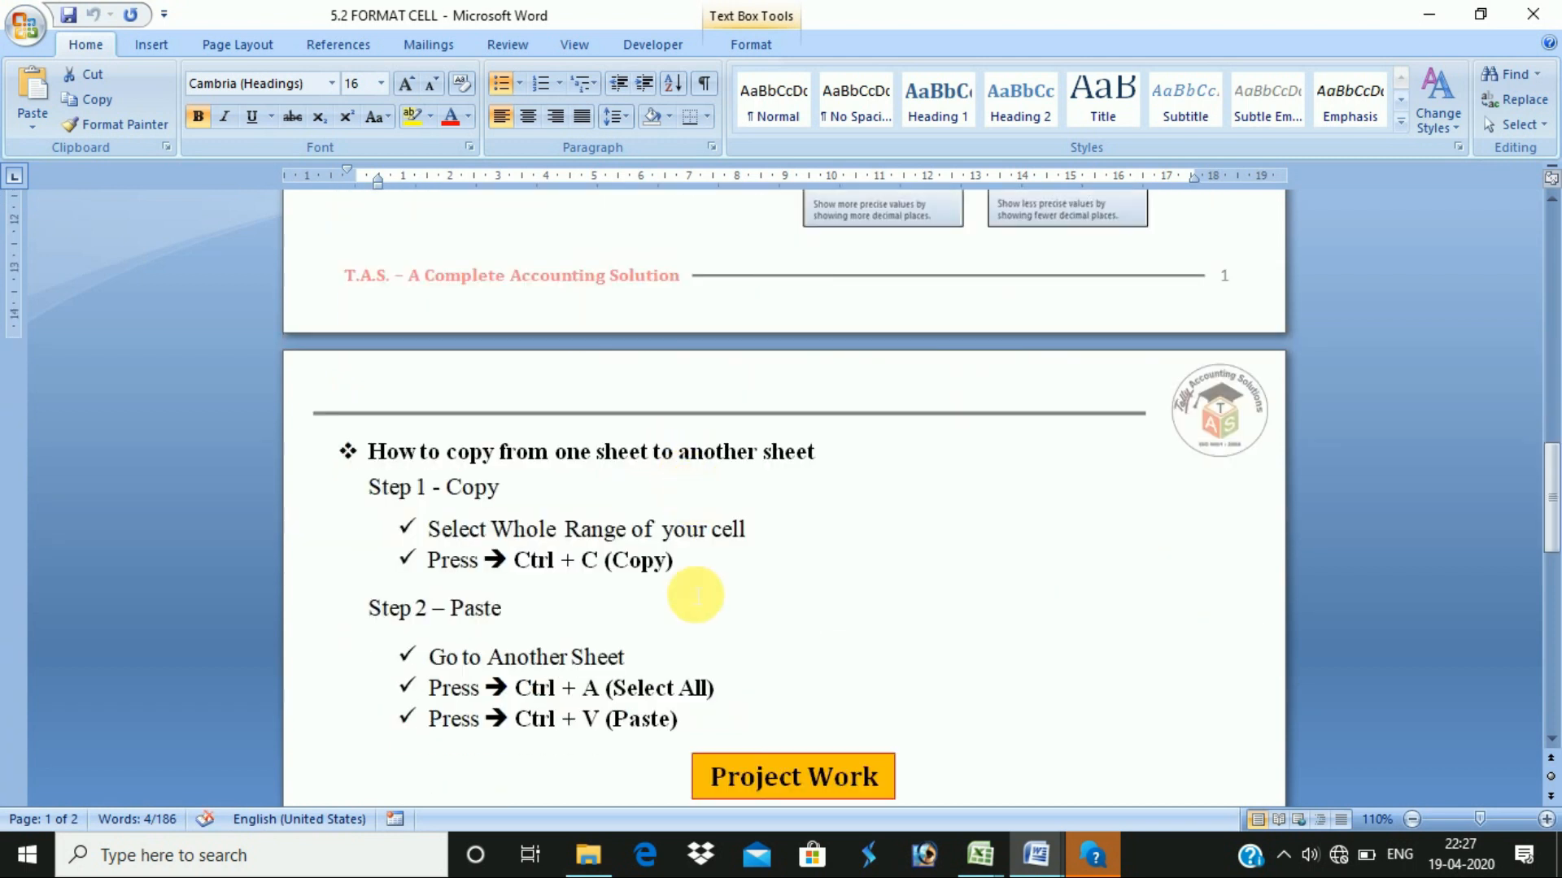
{"action": "left_click", "coordinate": [760, 720]}
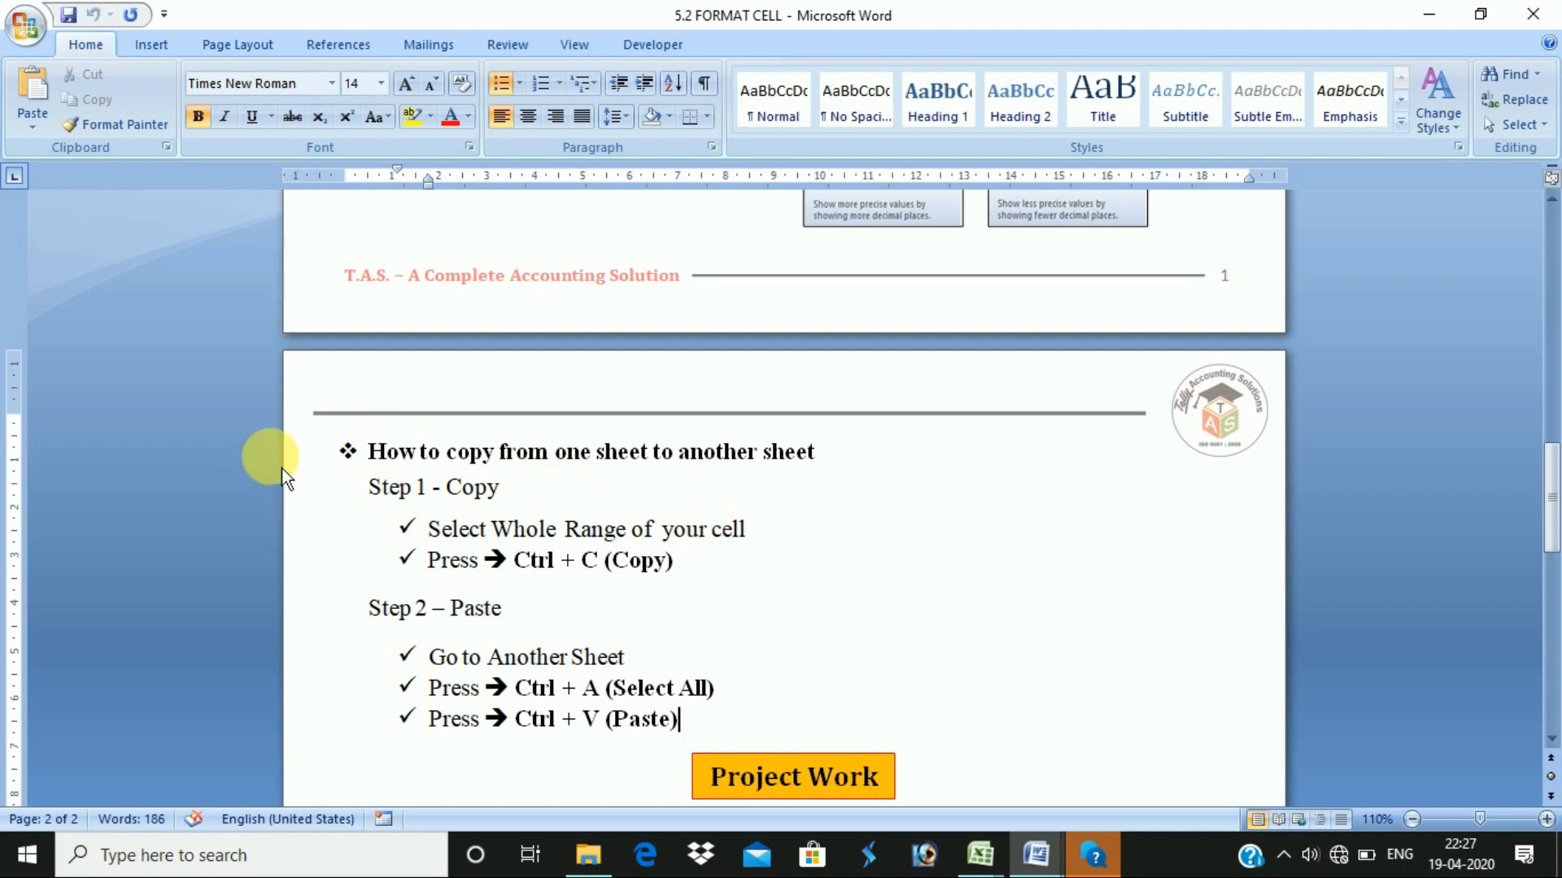
- Return to the Book1 workbook and close it
{"action": "key", "text": "alt+Tab"}
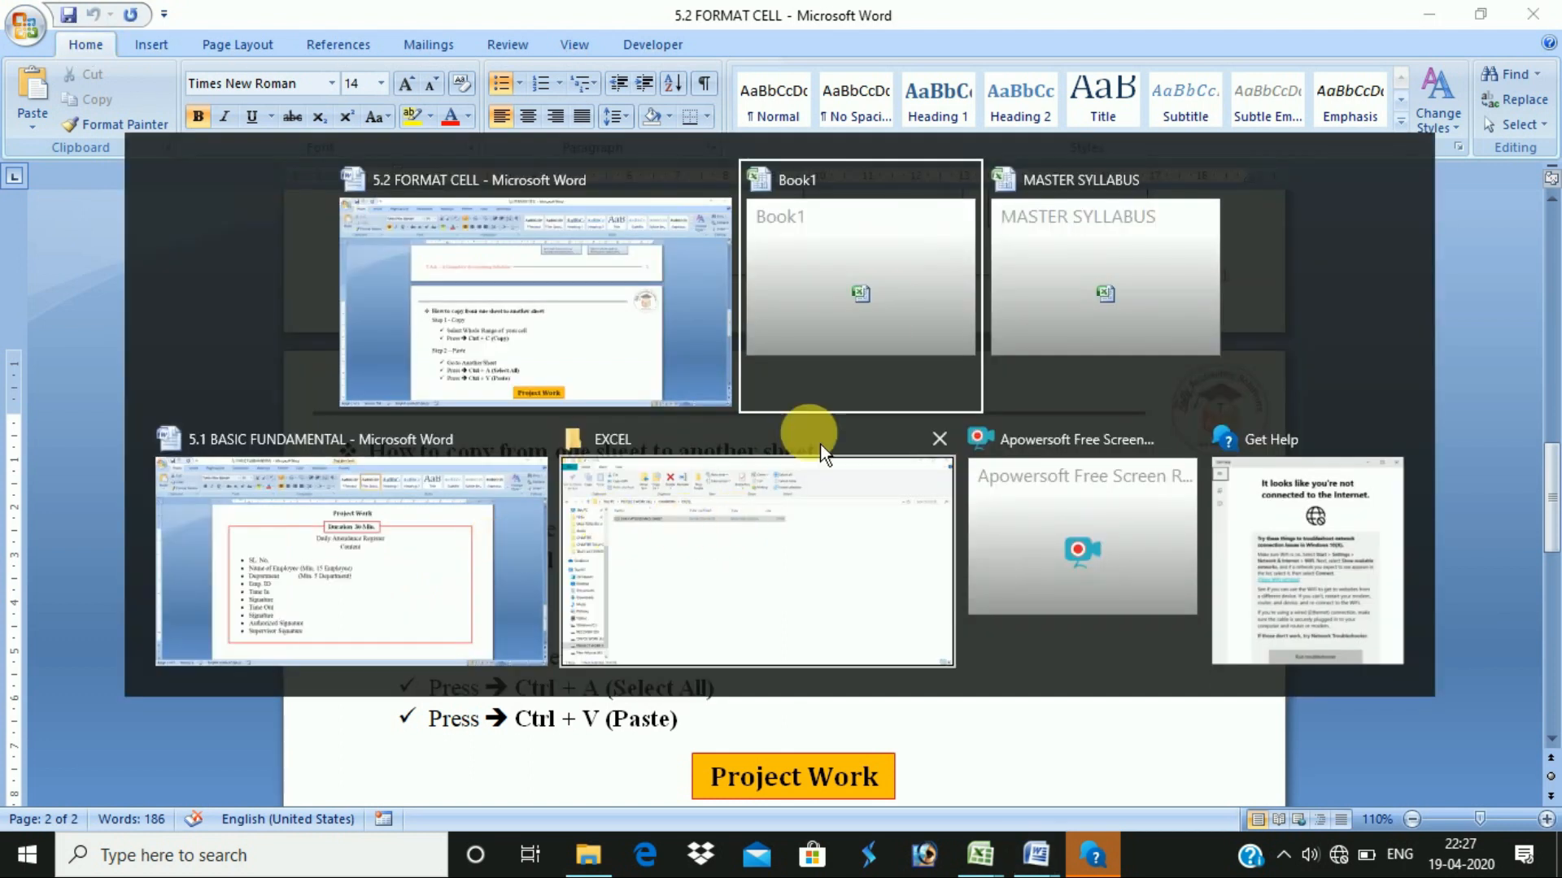
{"action": "left_click", "coordinate": [817, 328]}
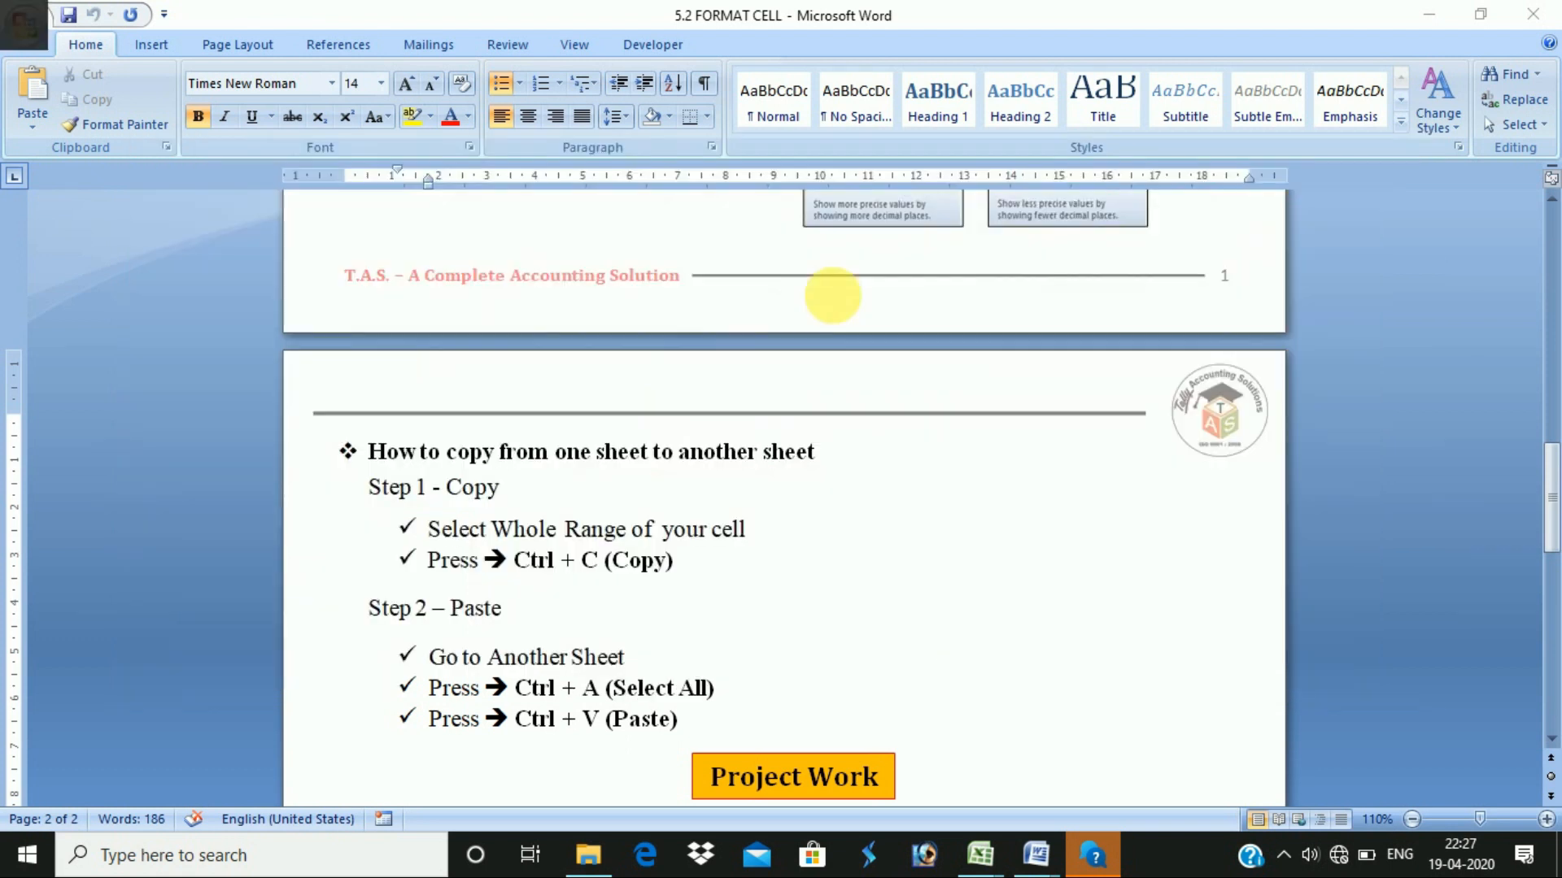
{"action": "double_click", "coordinate": [33, 29]}
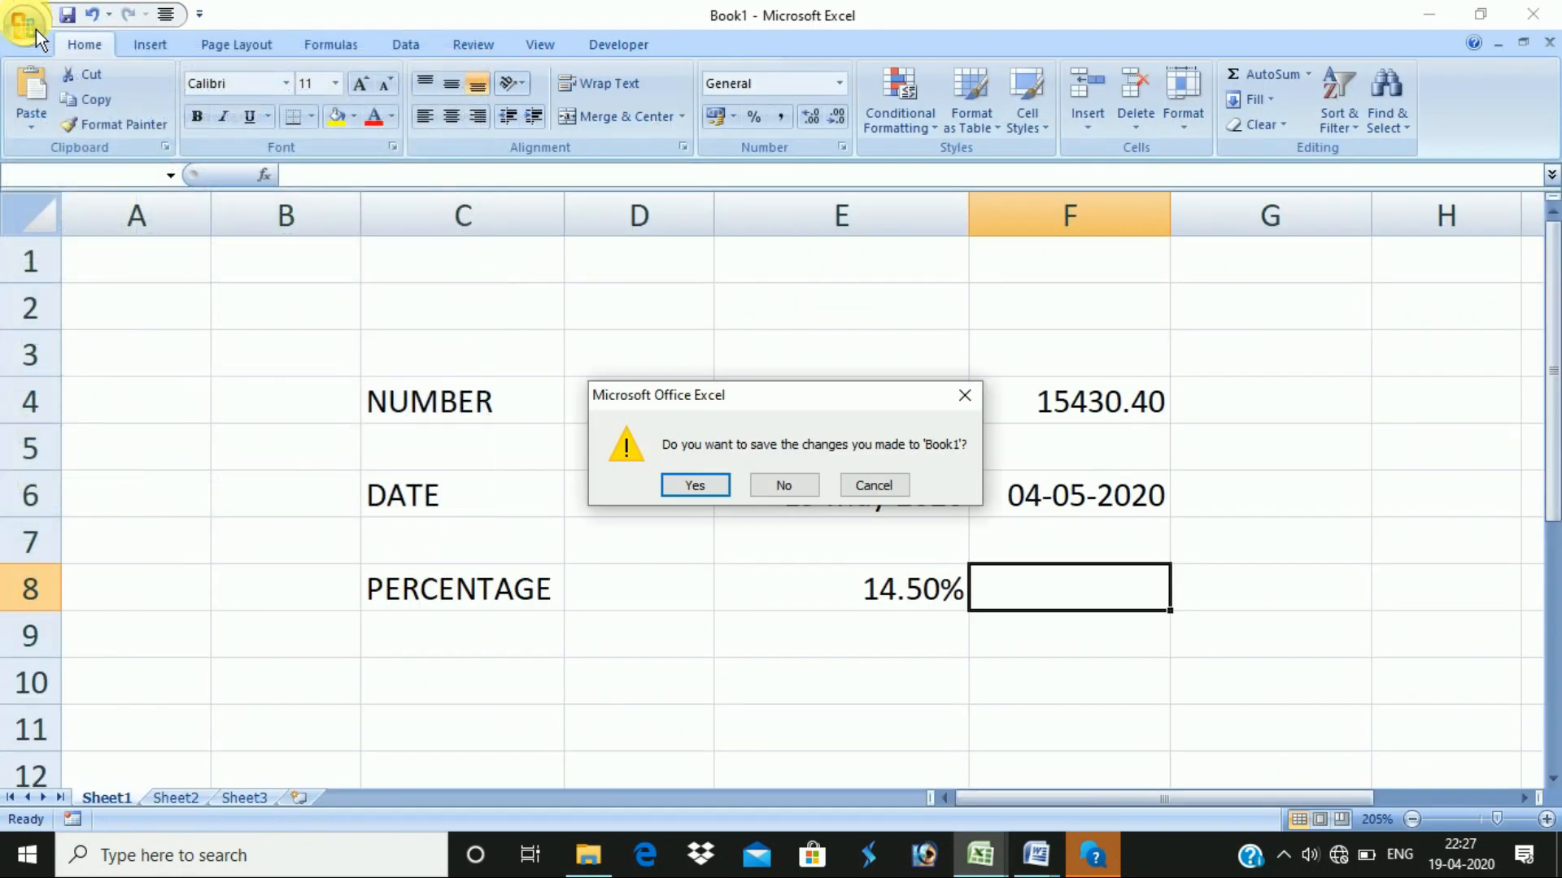
- Close Book1 without saving and go to the DAILY ATTENDANCE SHEET's 1.4.2020 sheet
{"action": "key", "text": "Escape"}
{"action": "left_click", "coordinate": [34, 29]}
{"action": "left_click", "coordinate": [216, 104]}
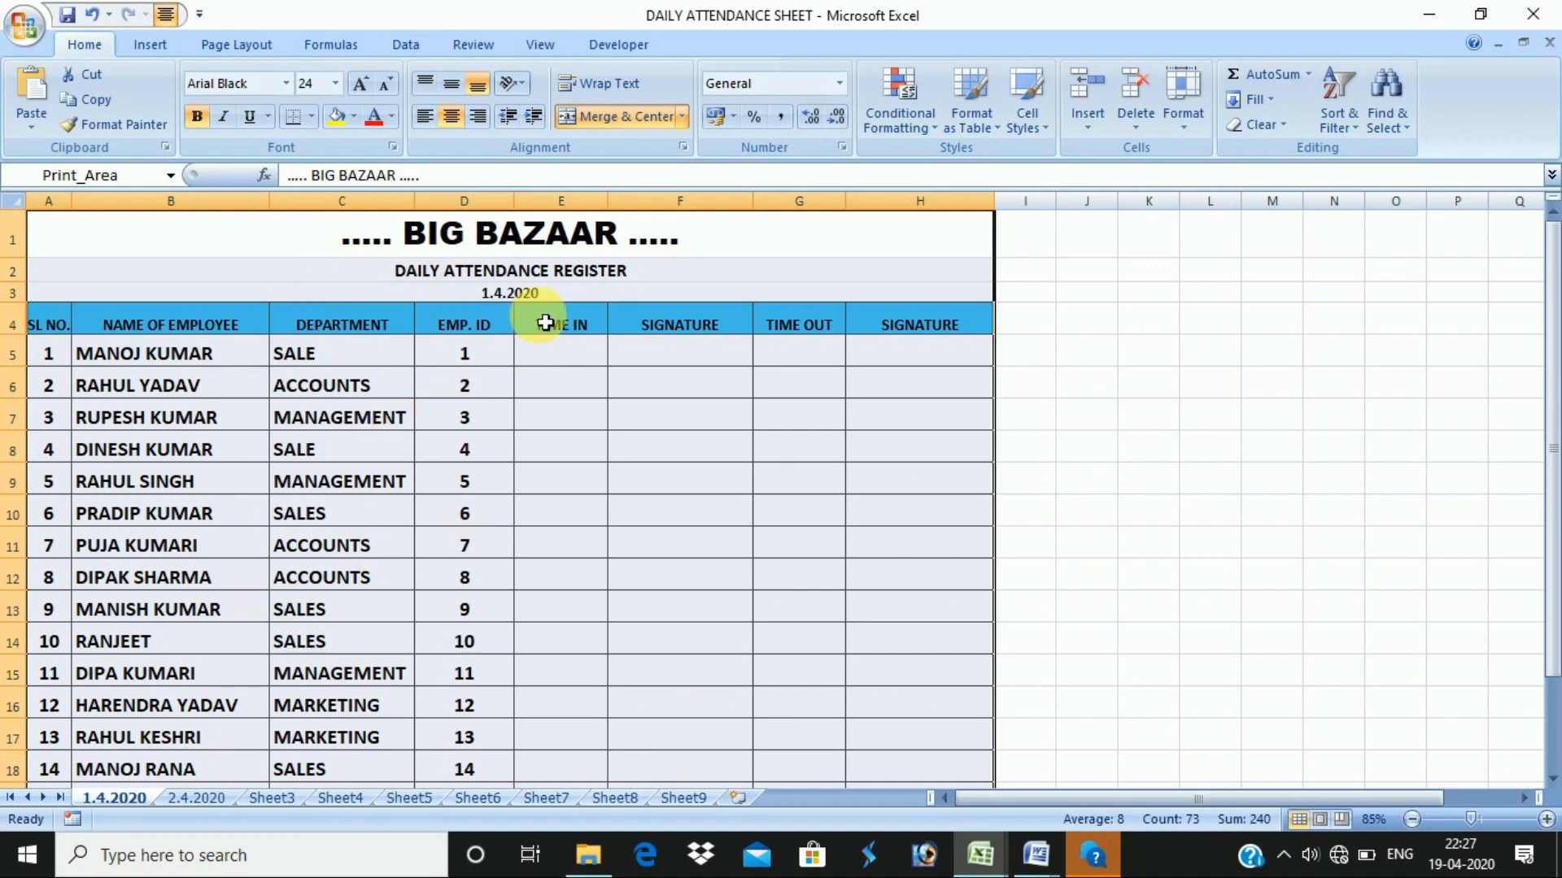
{"action": "left_click", "coordinate": [196, 798]}
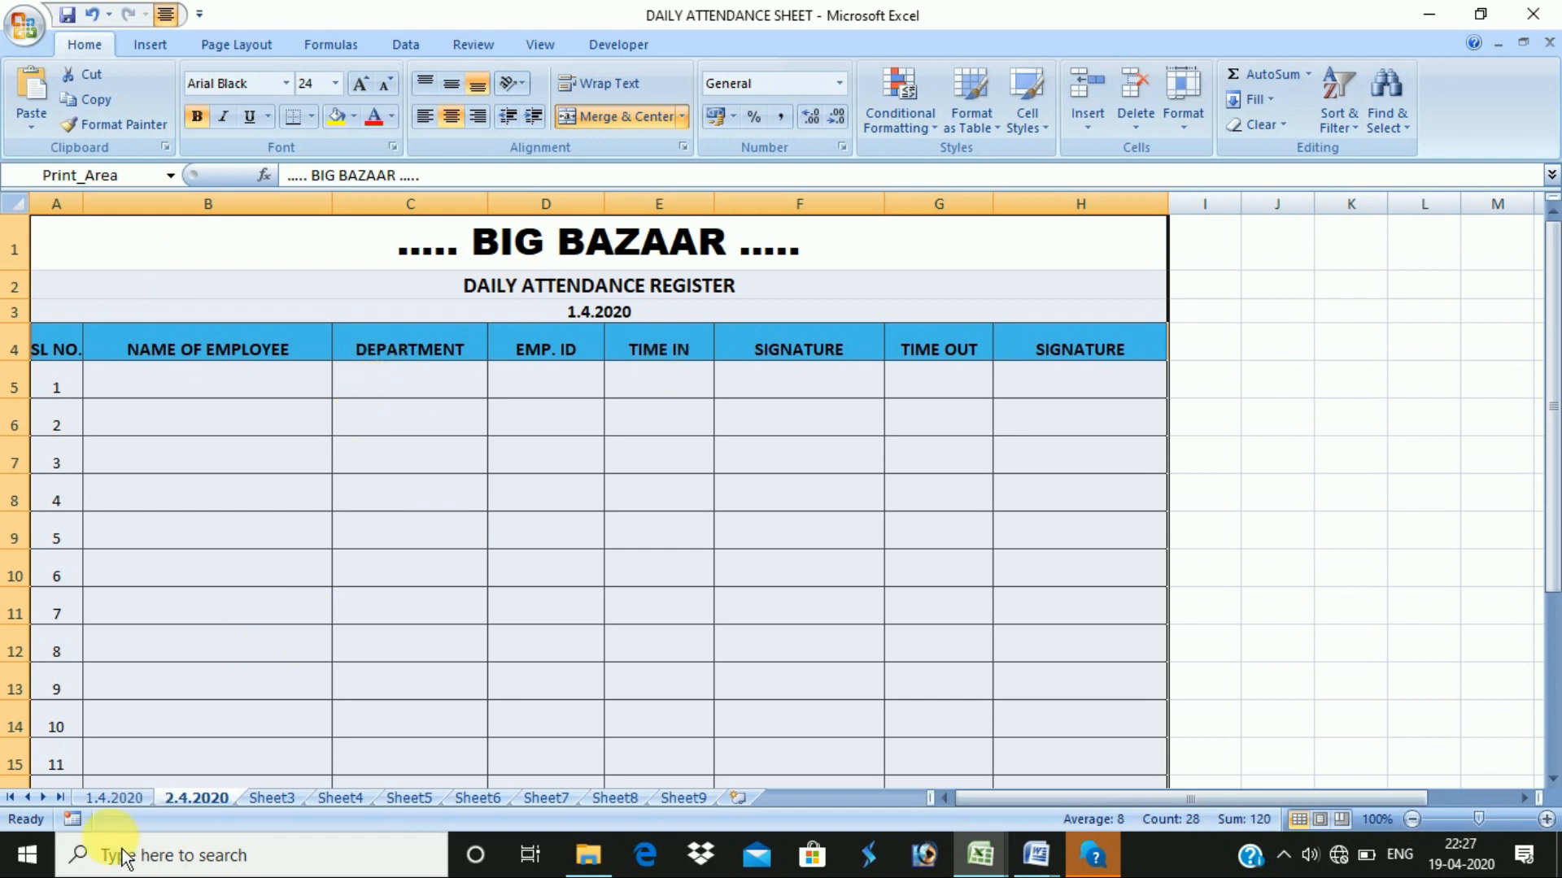
{"action": "left_click", "coordinate": [114, 798]}
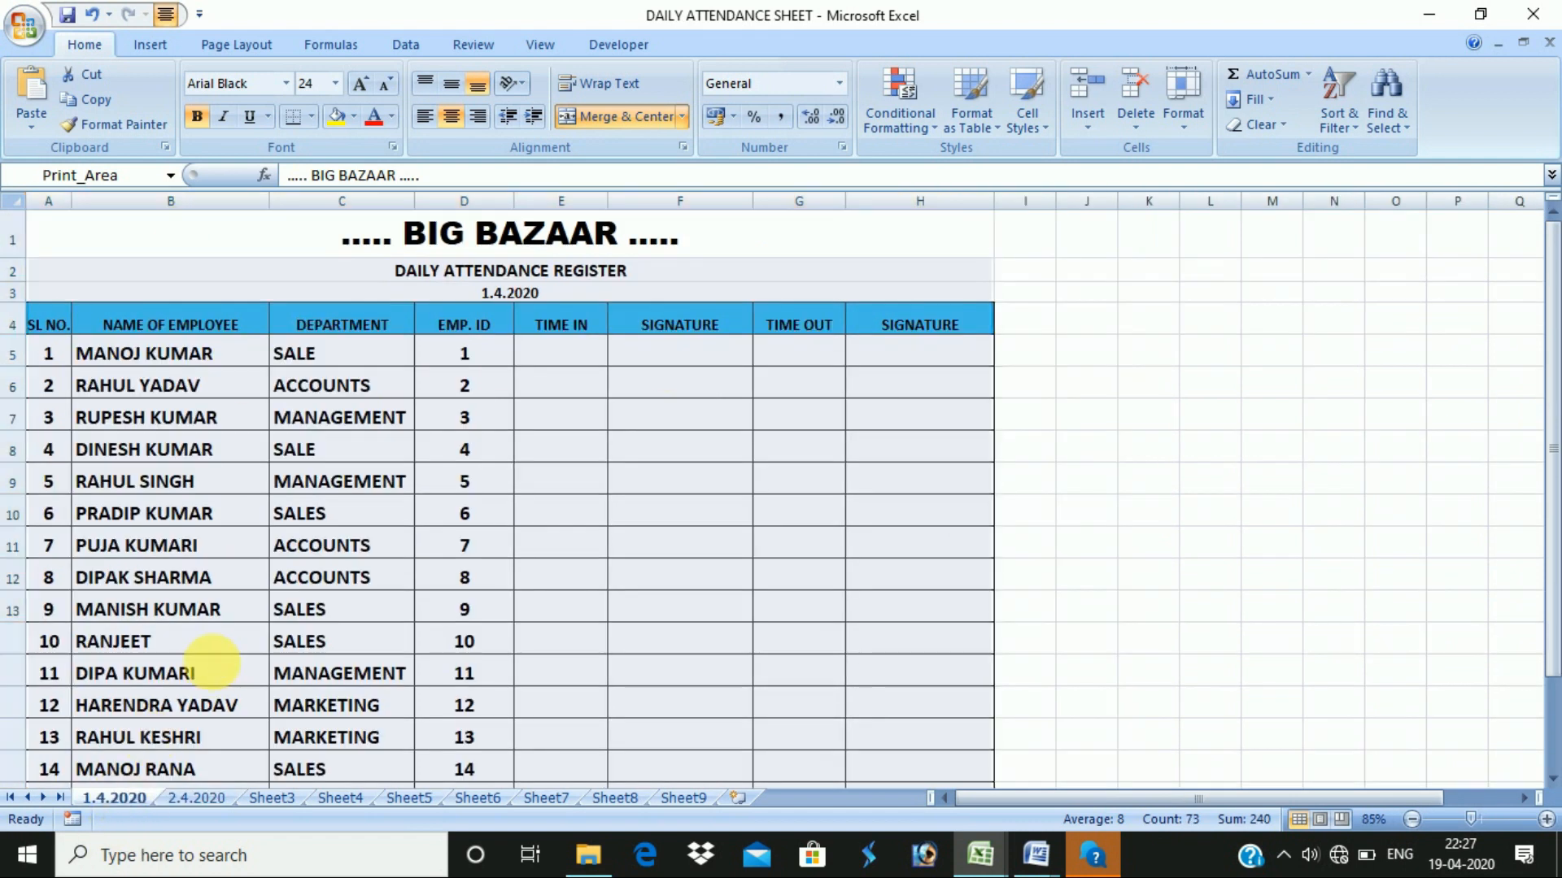
- Review the Word steps for copying: Copy, Paste, Select Whole Range of your cell
{"action": "key", "text": "alt+Tab"}
{"action": "key", "text": "Tab"}
{"action": "key", "text": "Tab"}
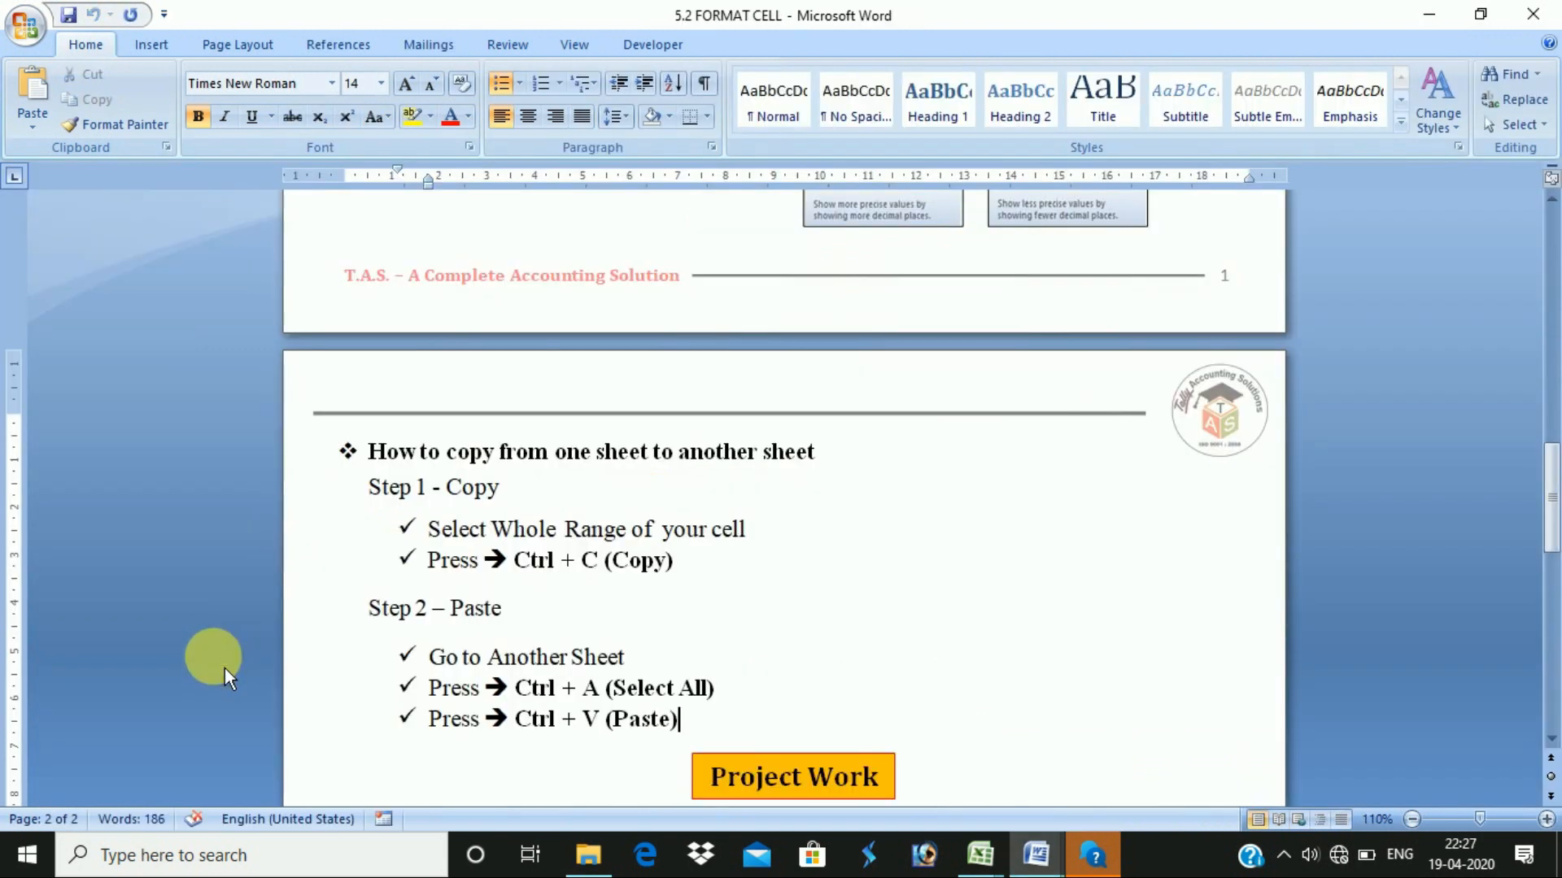
{"action": "triple_click", "coordinate": [498, 488]}
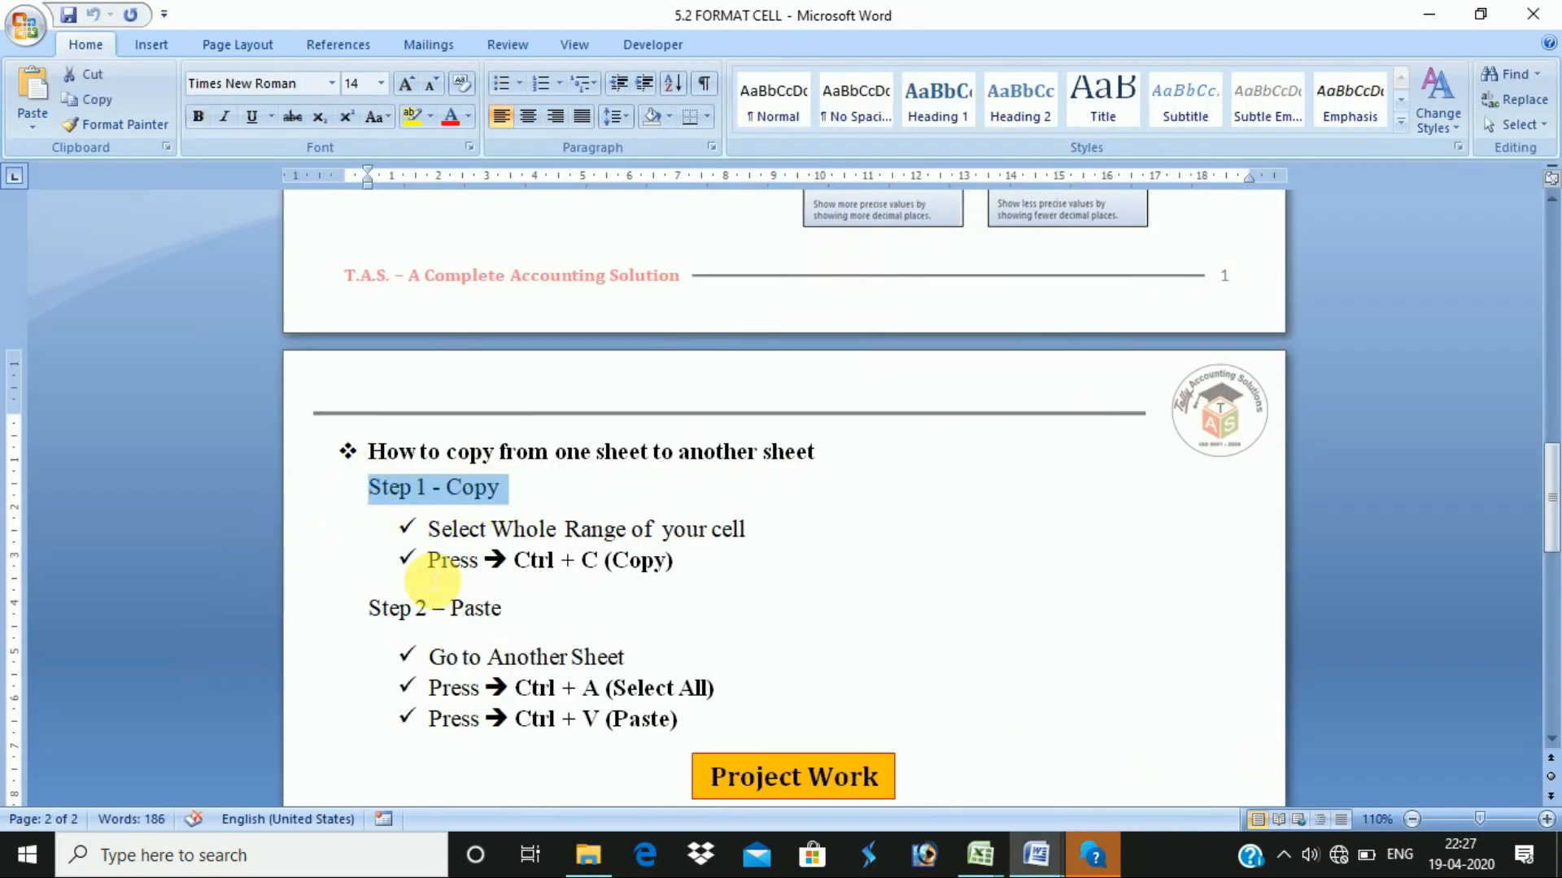
{"action": "left_click_drag", "start_coordinate": [522, 624], "coordinate": [377, 618]}
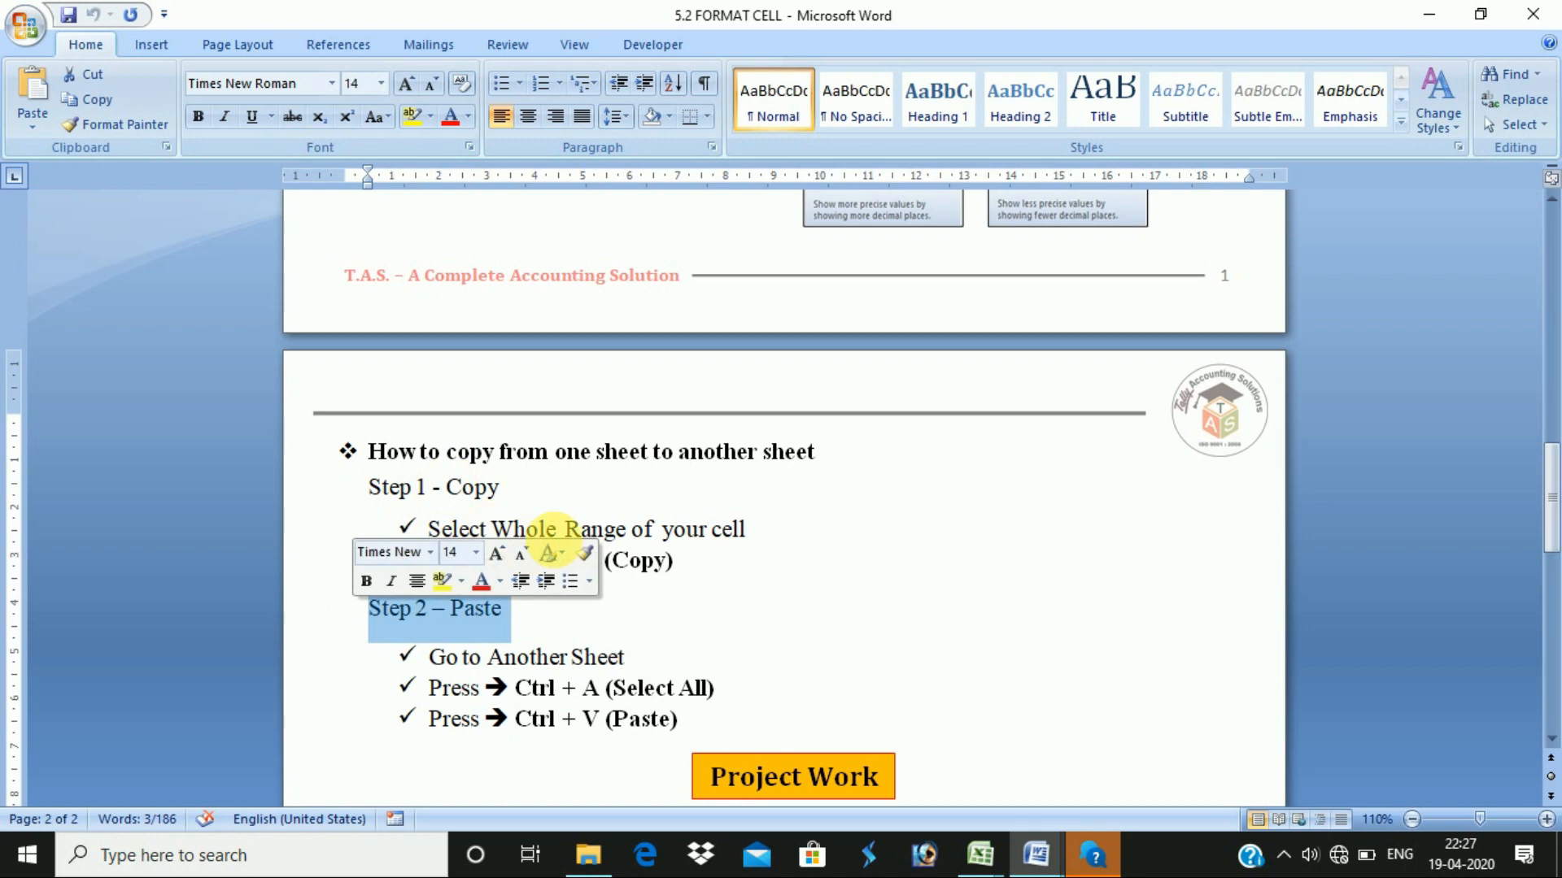
{"action": "left_click", "coordinate": [688, 528]}
{"action": "left_click_drag", "start_coordinate": [428, 530], "coordinate": [747, 540]}
{"action": "left_click", "coordinate": [777, 598]}
- Select the entire 1.4.2020 sheet and copy it with Ctrl+C
{"action": "key", "text": "alt+Tab"}
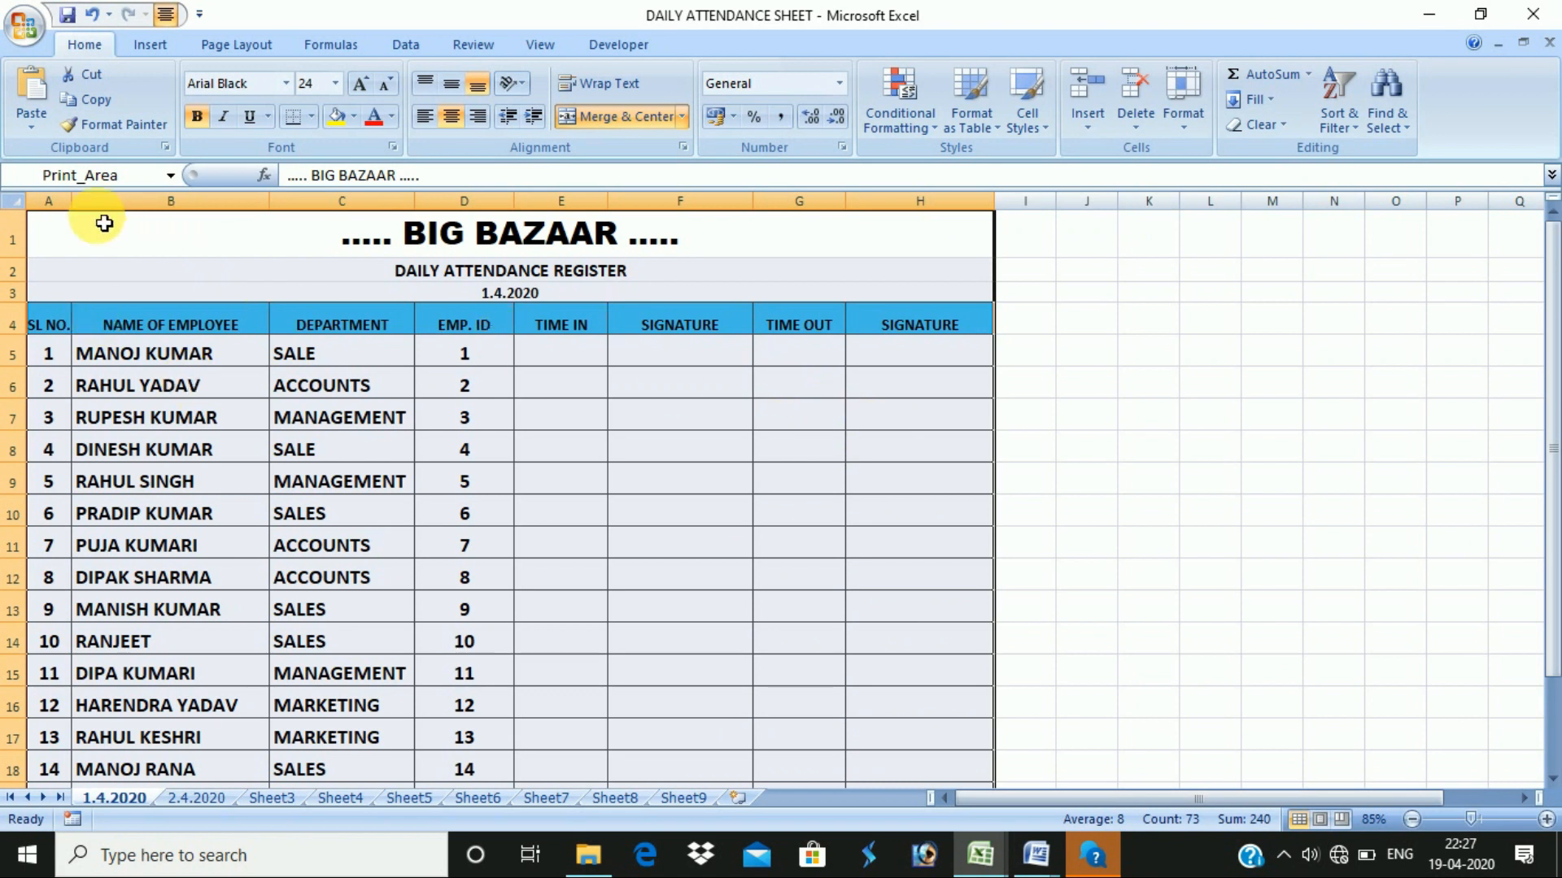
{"action": "left_click", "coordinate": [12, 206]}
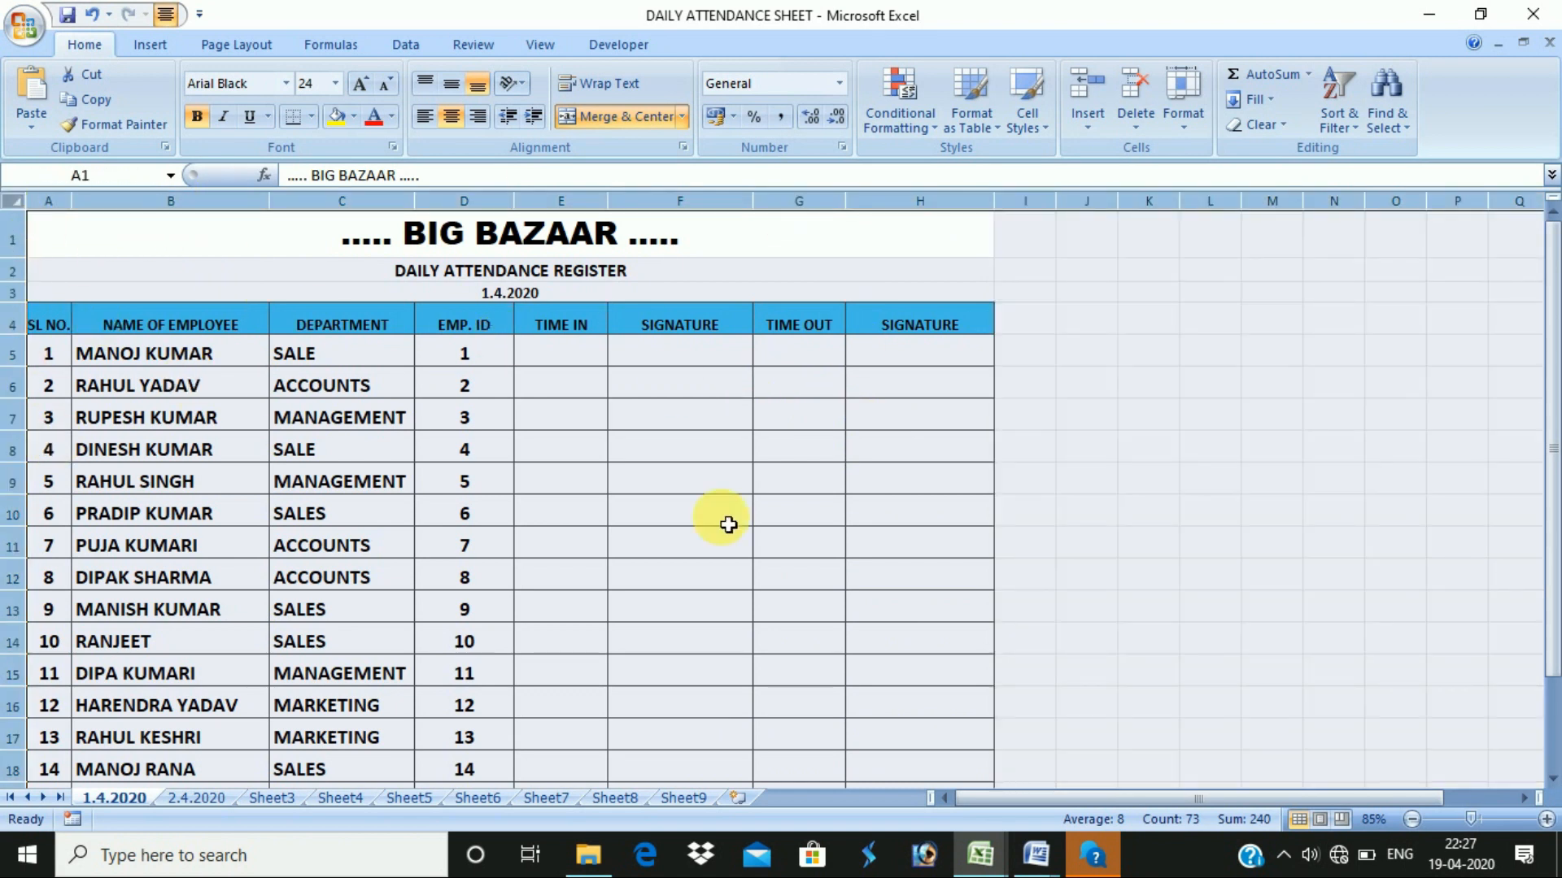
{"action": "key", "text": "alt+Tab"}
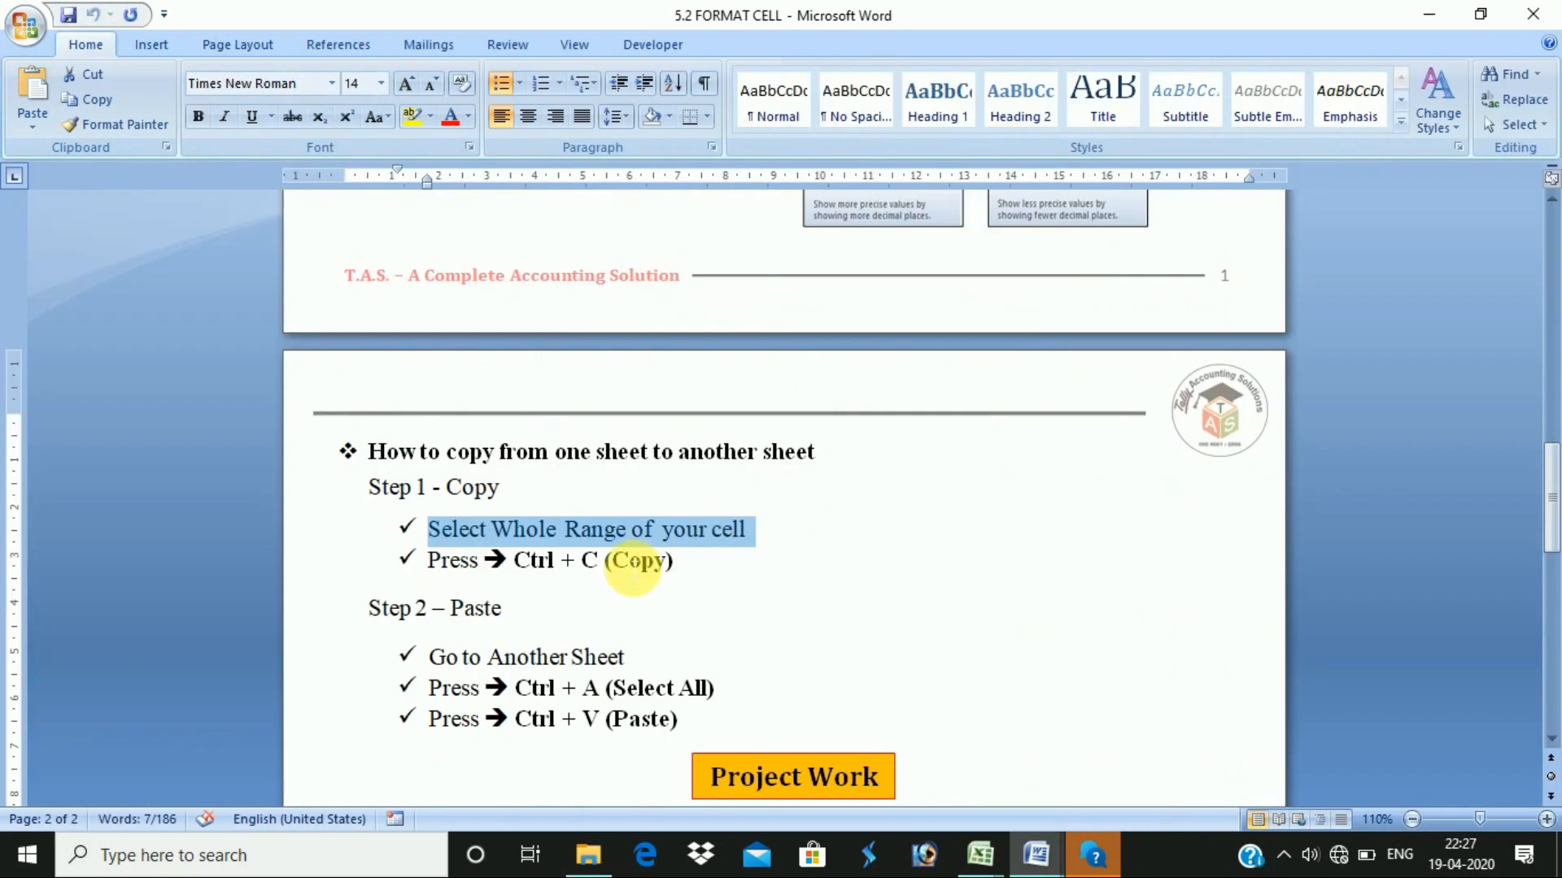
{"action": "left_click", "coordinate": [698, 569]}
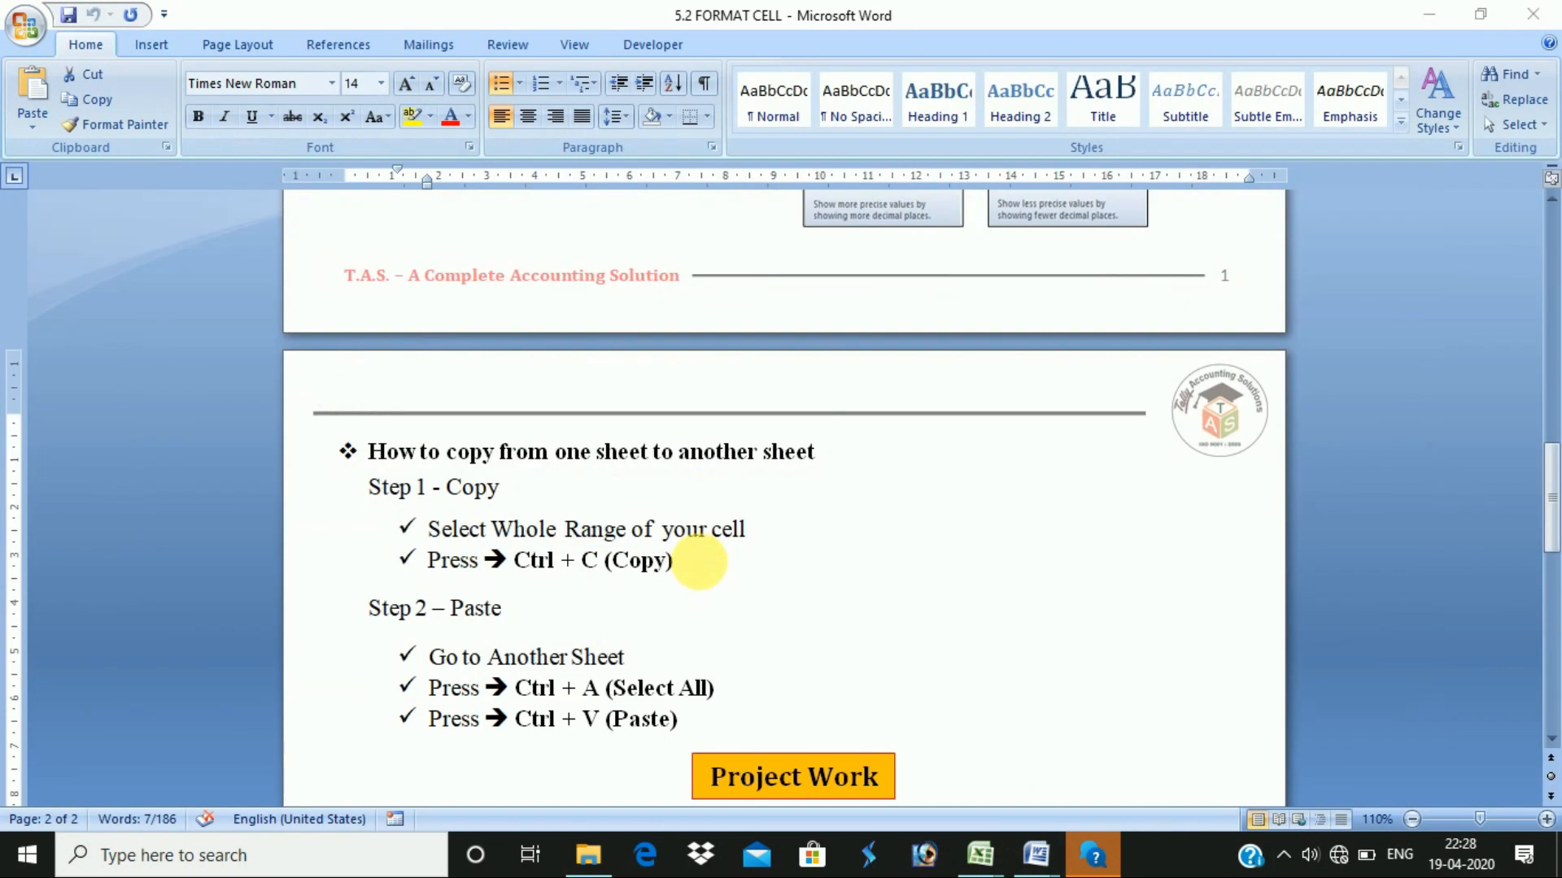
{"action": "key", "text": "alt+Tab"}
{"action": "key", "text": "ctrl+c"}
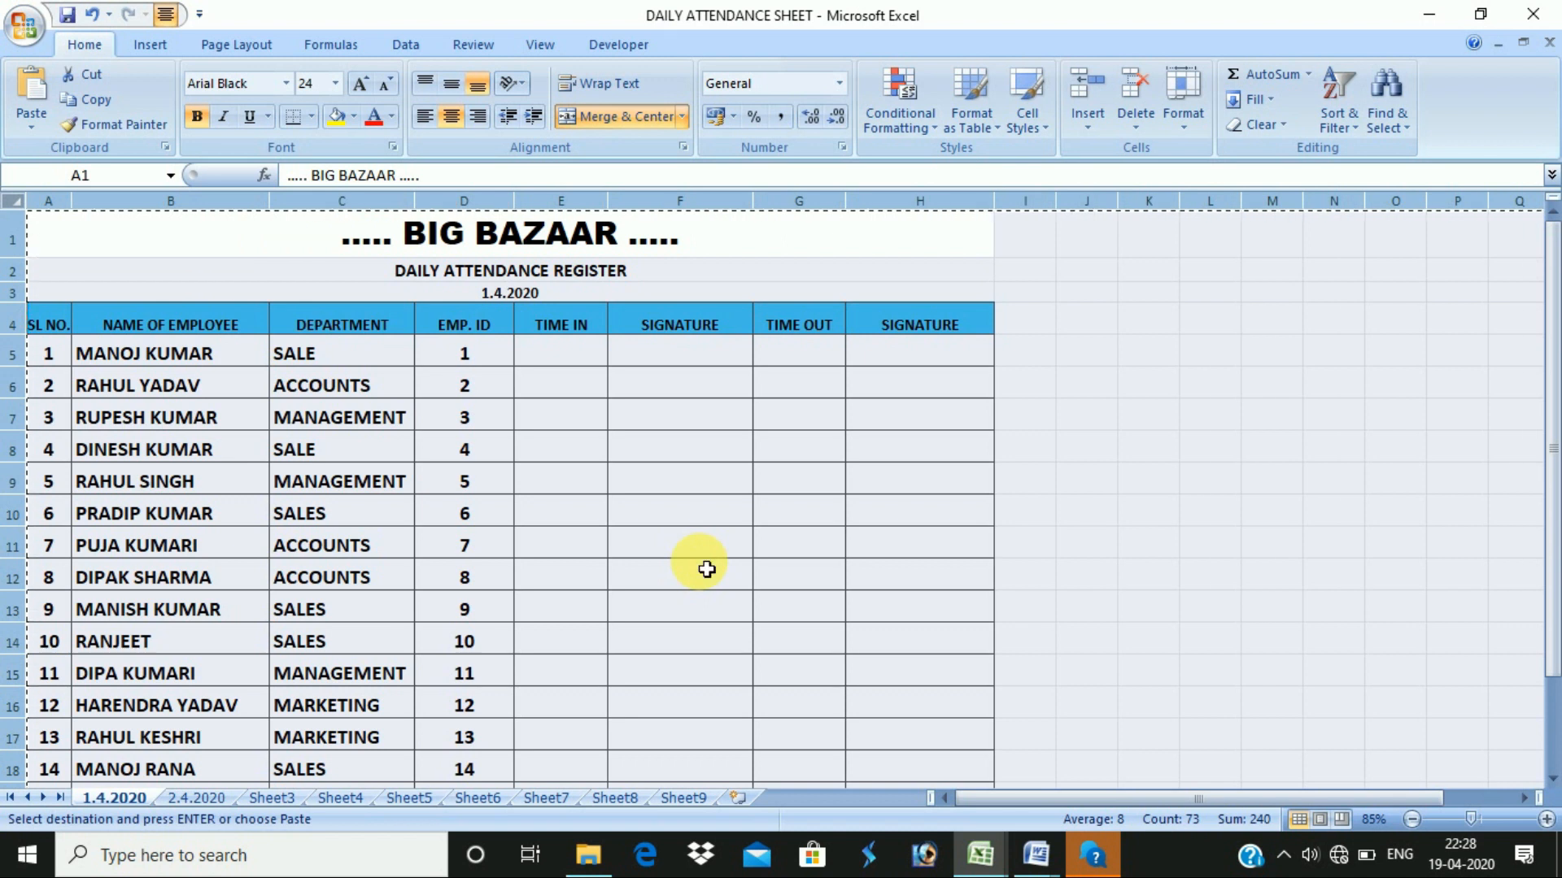
- Review the Word steps for going to another sheet, selecting all and pasting
{"action": "key", "text": "alt+Tab"}
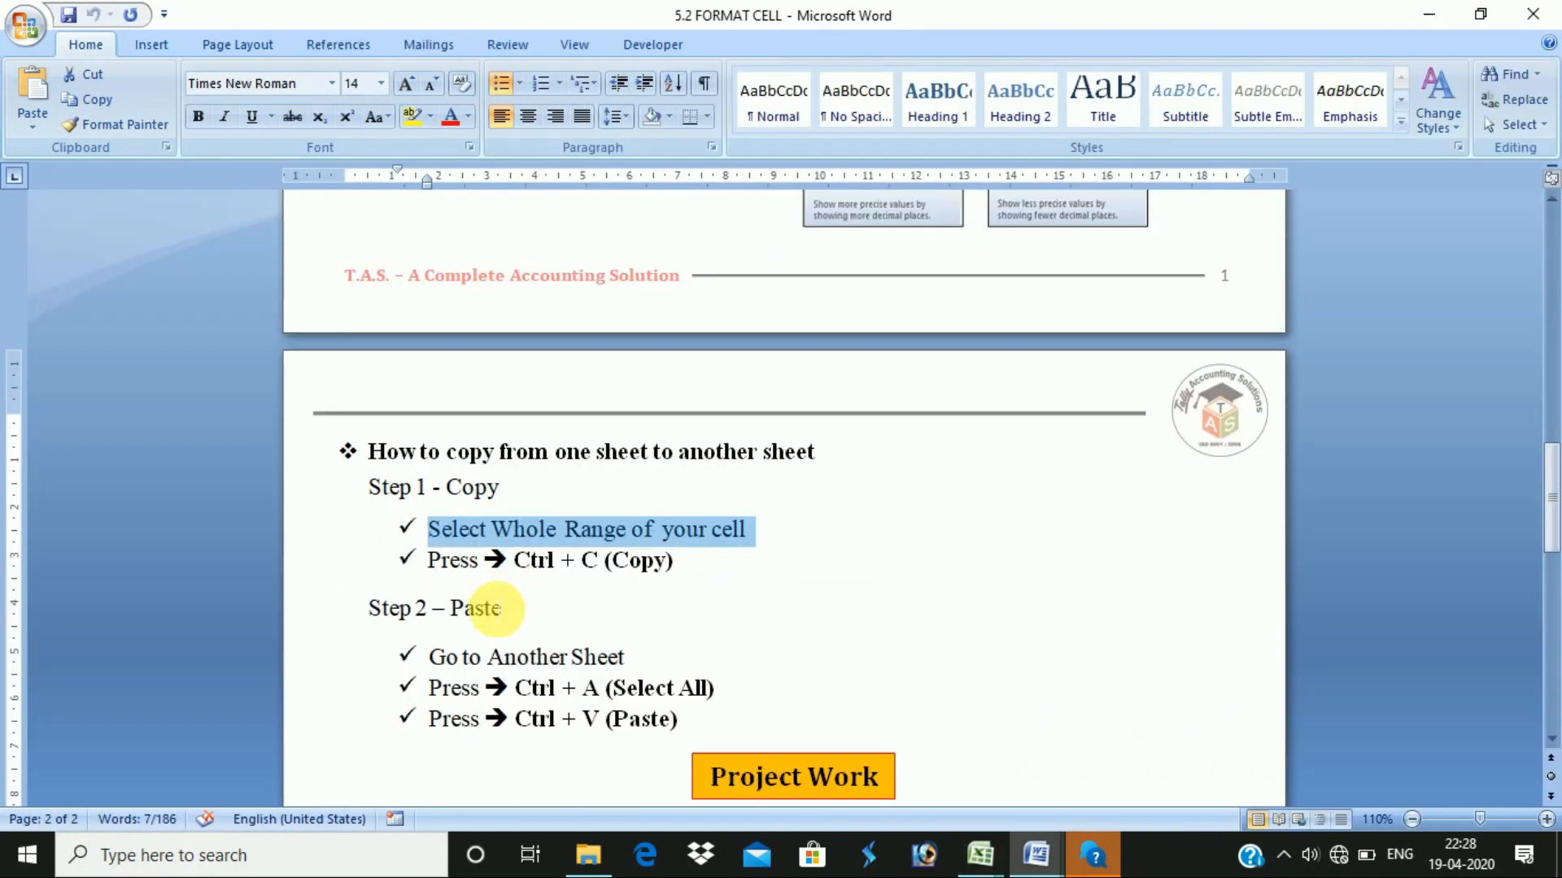
{"action": "left_click_drag", "start_coordinate": [643, 661], "coordinate": [413, 656]}
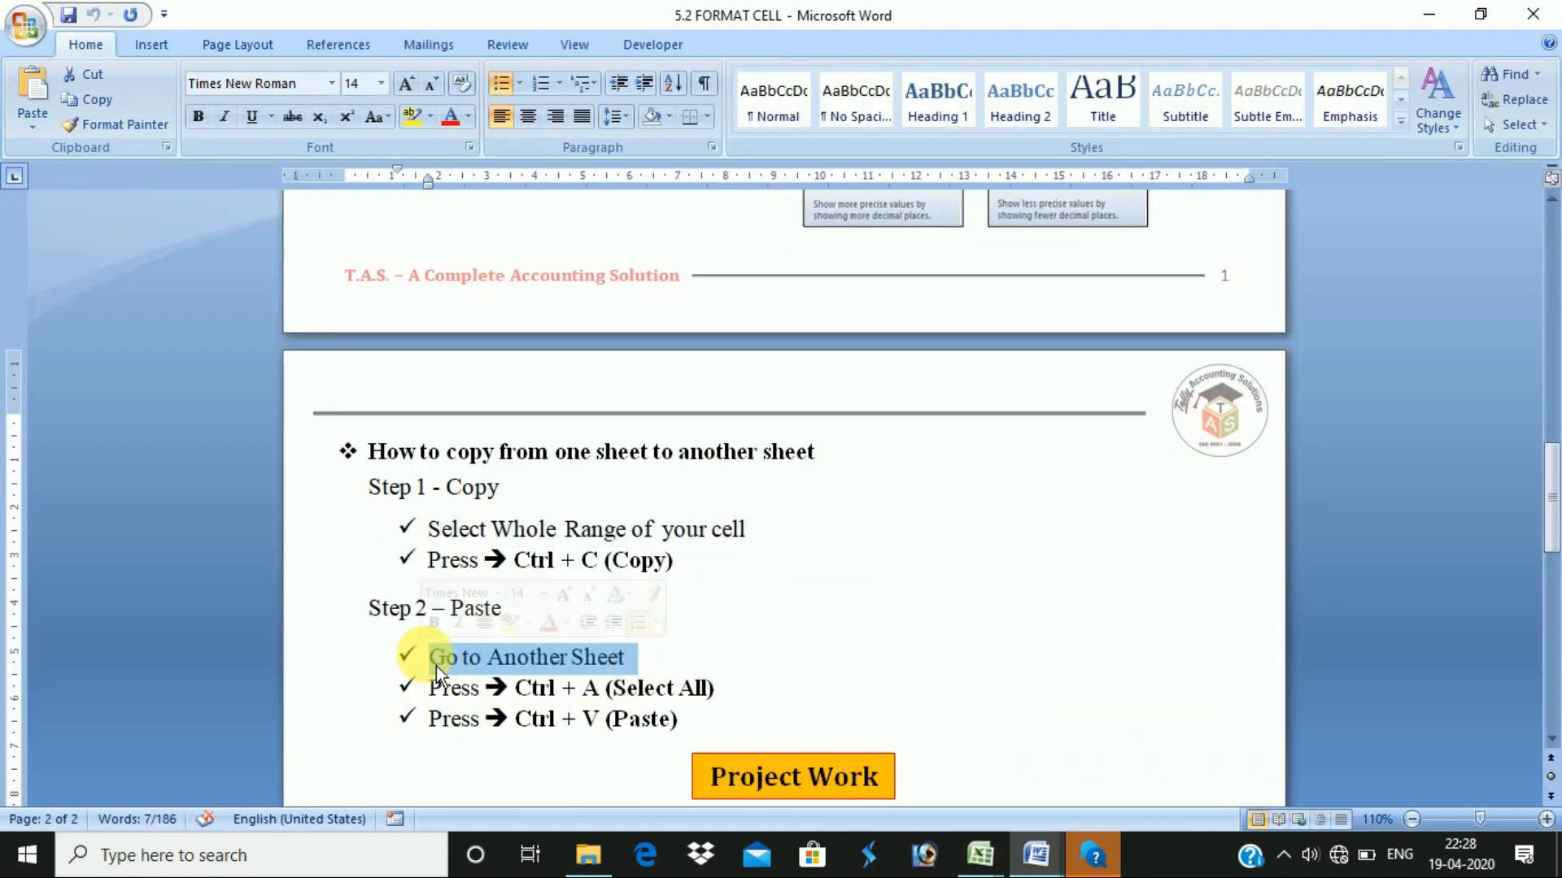
{"action": "left_click_drag", "start_coordinate": [742, 692], "coordinate": [517, 688]}
{"action": "left_click_drag", "start_coordinate": [683, 722], "coordinate": [577, 737]}
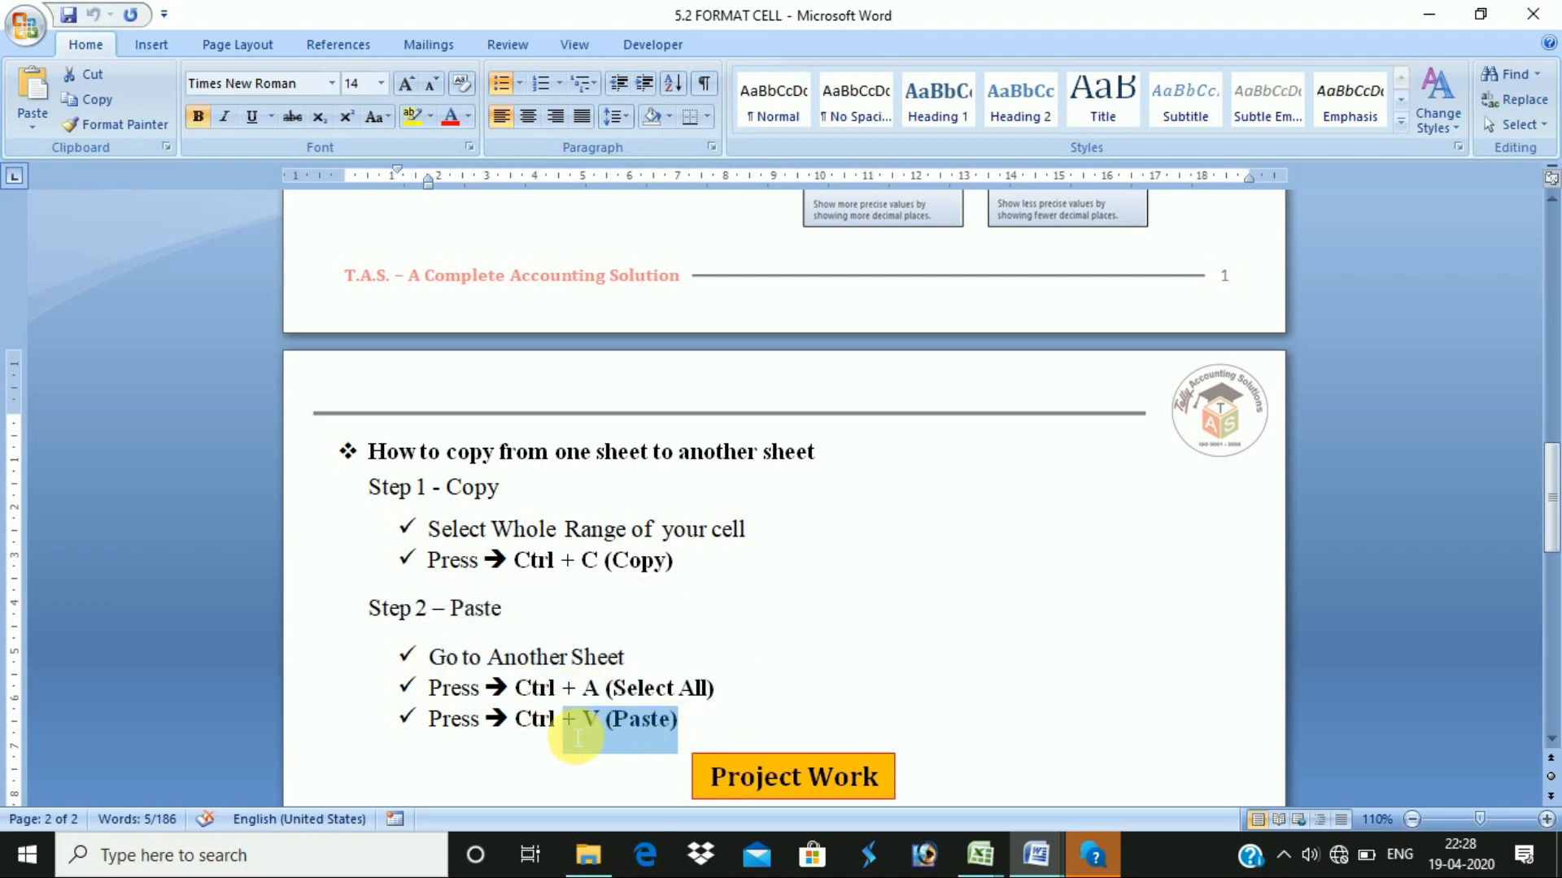
{"action": "left_click", "coordinate": [736, 714]}
- Paste the register over the whole 2.4.2020 sheet and open Print Preview
{"action": "key", "text": "alt+Tab"}
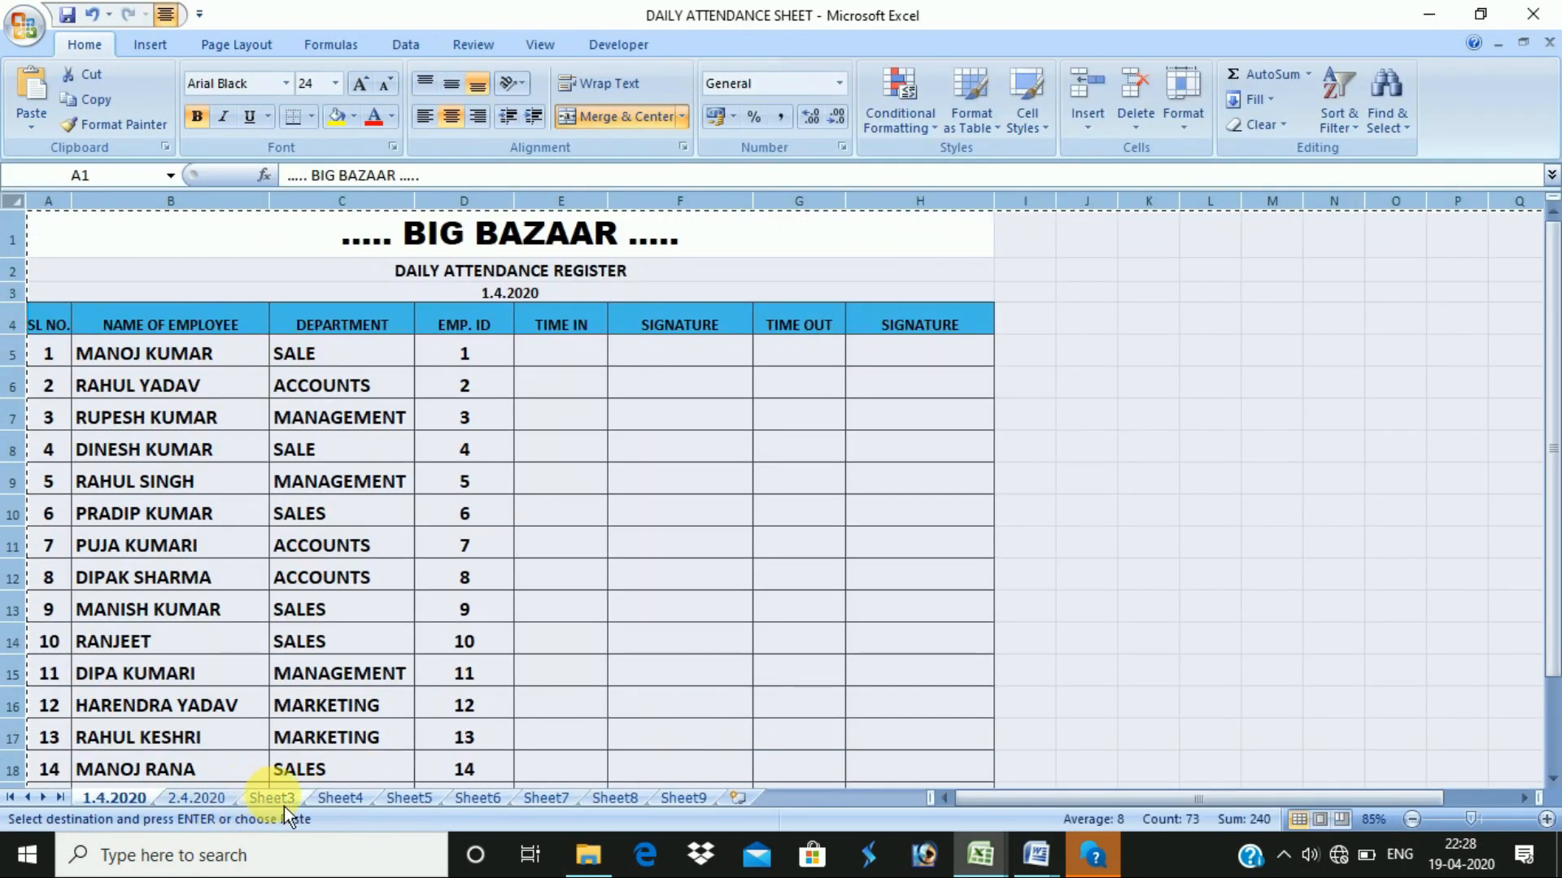
{"action": "left_click", "coordinate": [262, 802]}
{"action": "left_click", "coordinate": [199, 799]}
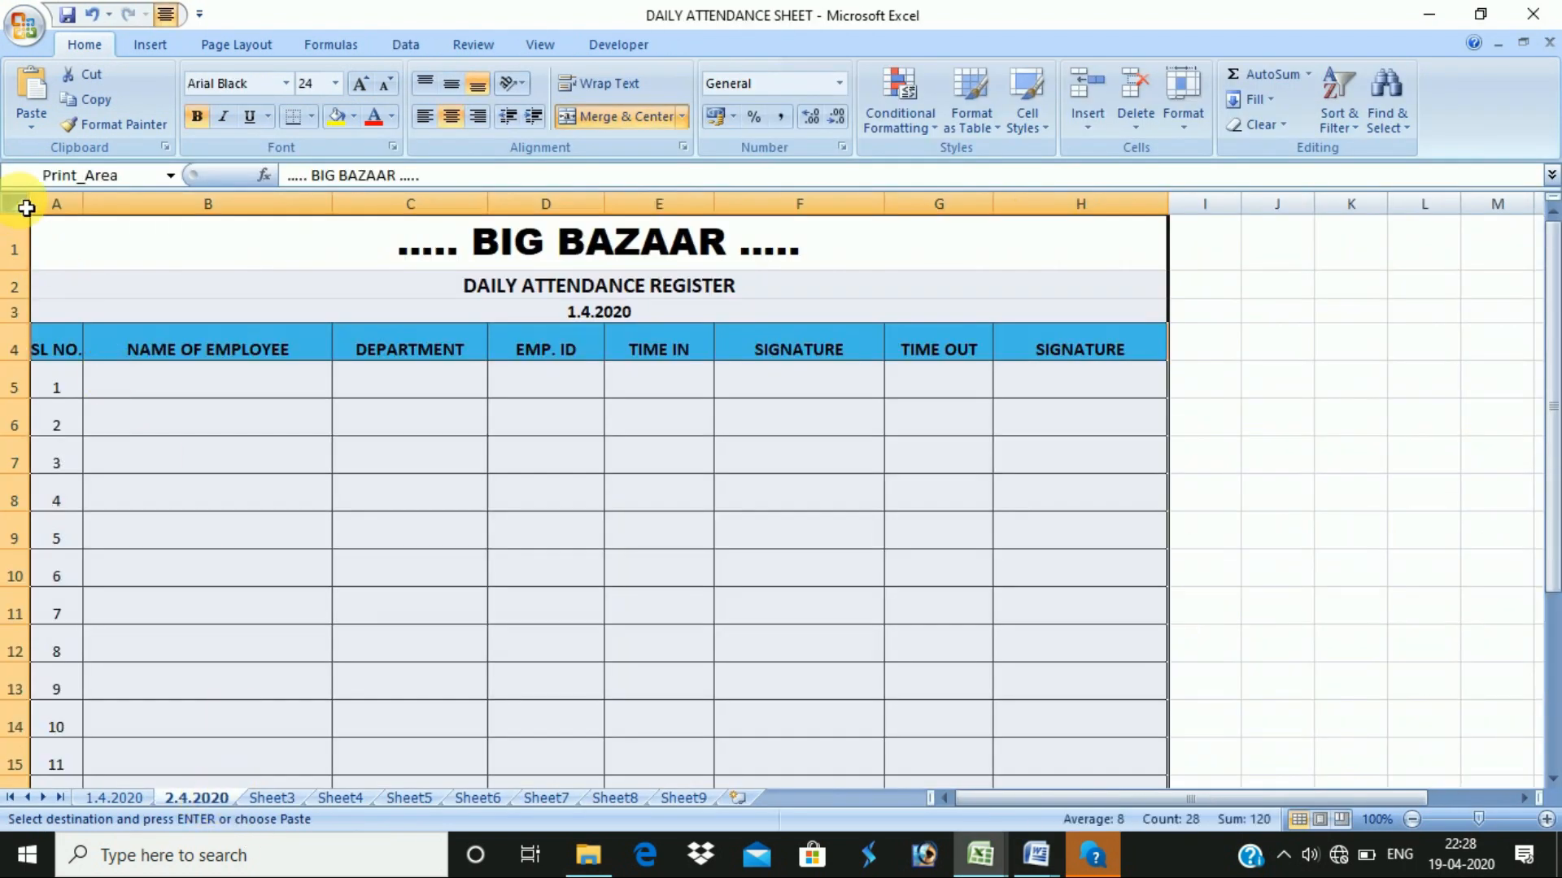
{"action": "left_click", "coordinate": [26, 207]}
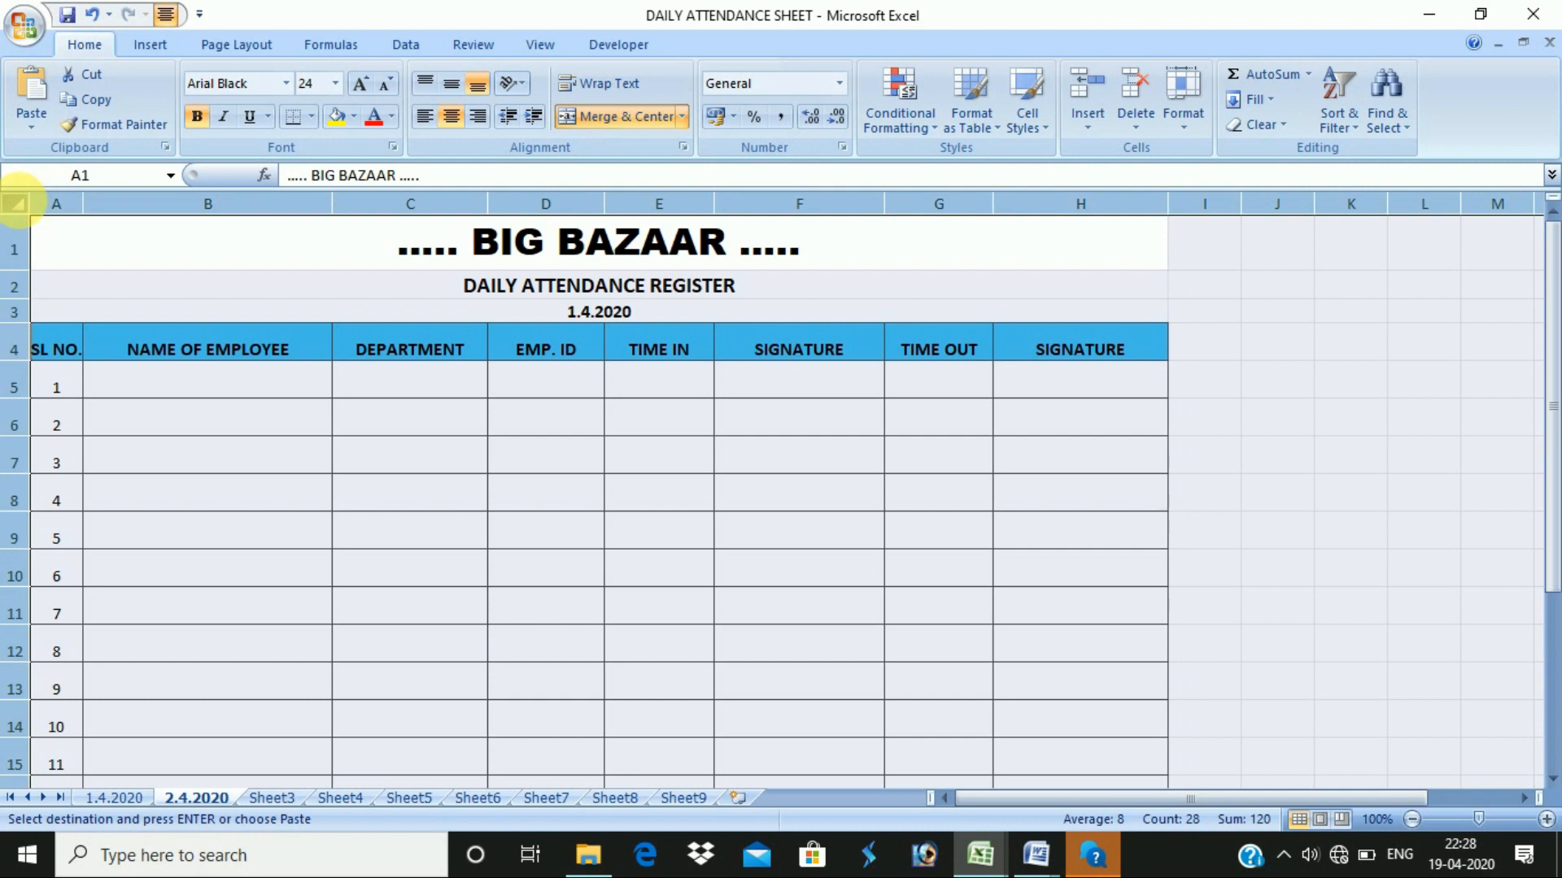
{"action": "key", "text": "ctrl+v"}
{"action": "left_click", "coordinate": [1008, 525]}
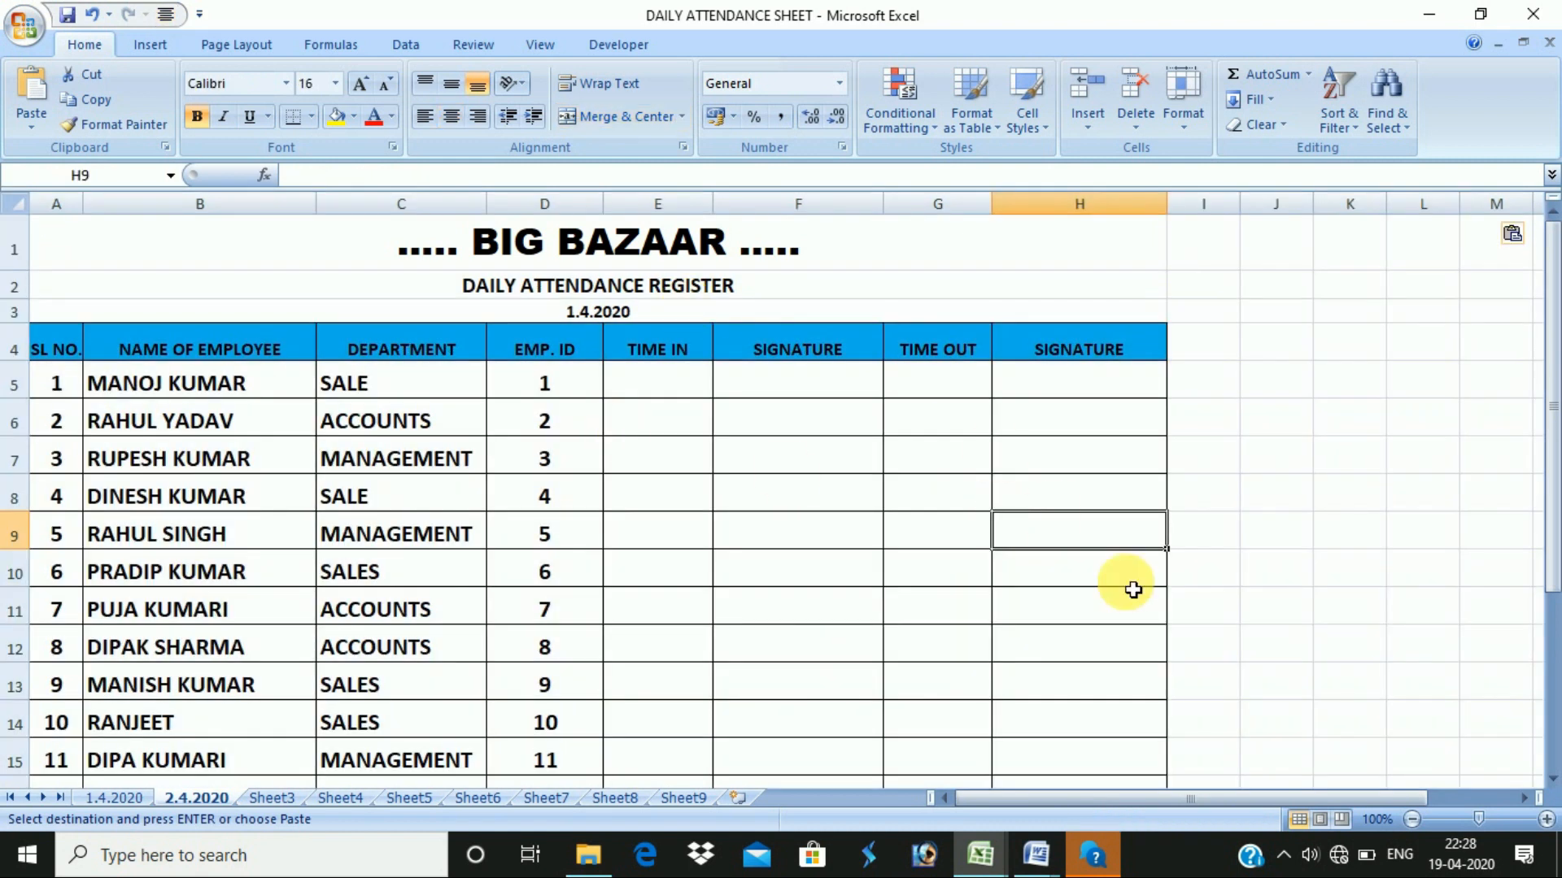
{"action": "key", "text": "ctrl+F2"}
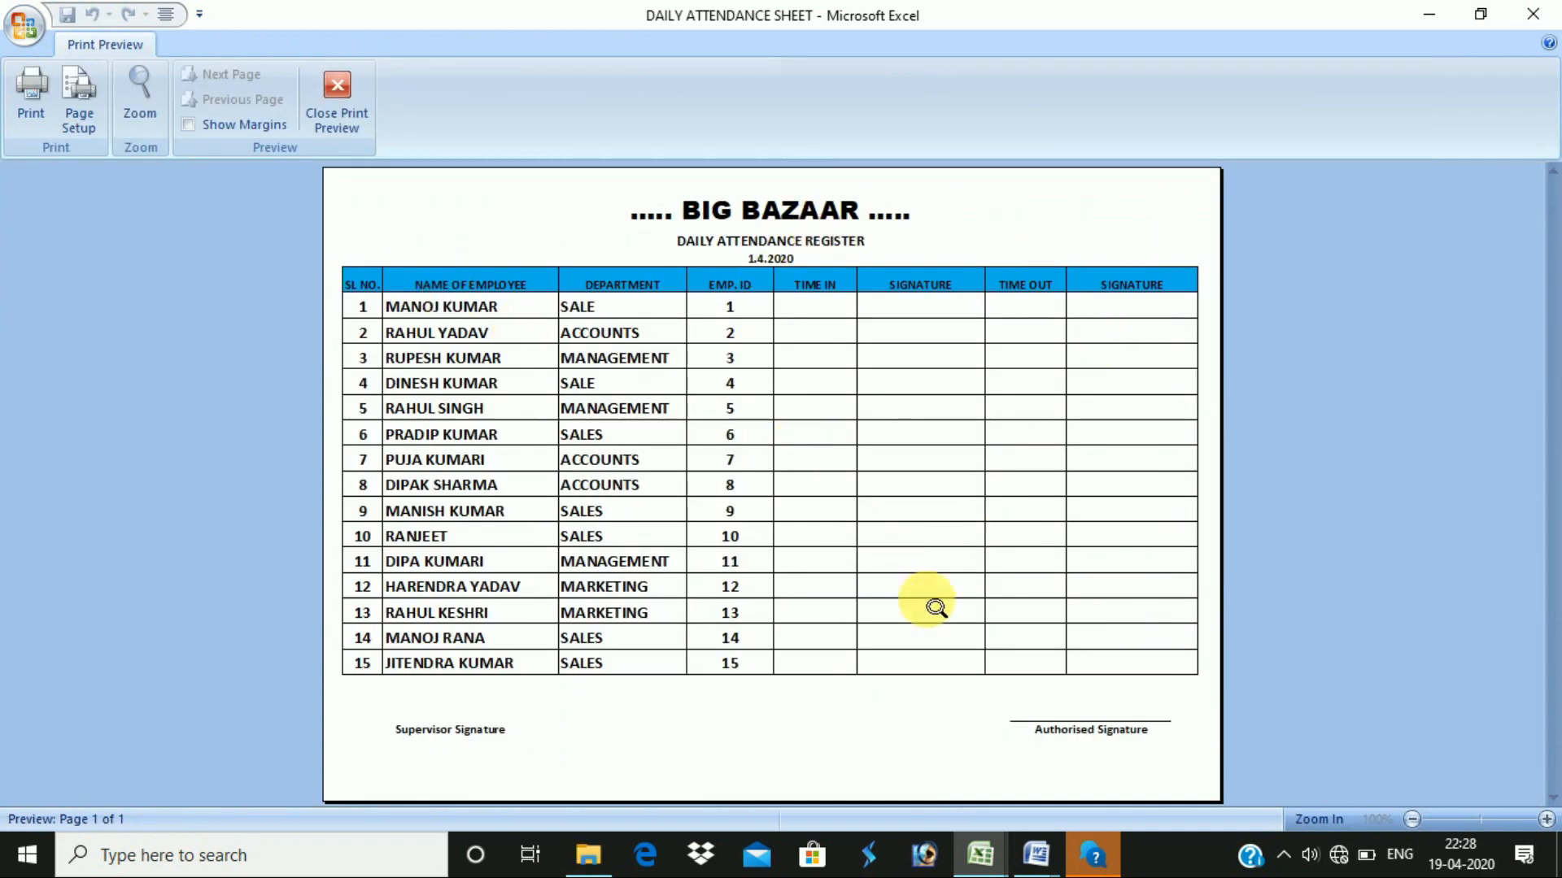
- Close the preview and change cell A3's date from 1.4.2020 to 2.4.2020
{"action": "key", "text": "Escape"}
{"action": "double_click", "coordinate": [581, 311]}
{"action": "key", "text": "BackSpace"}
{"action": "type", "text": "2"}
{"action": "key", "text": "Return"}
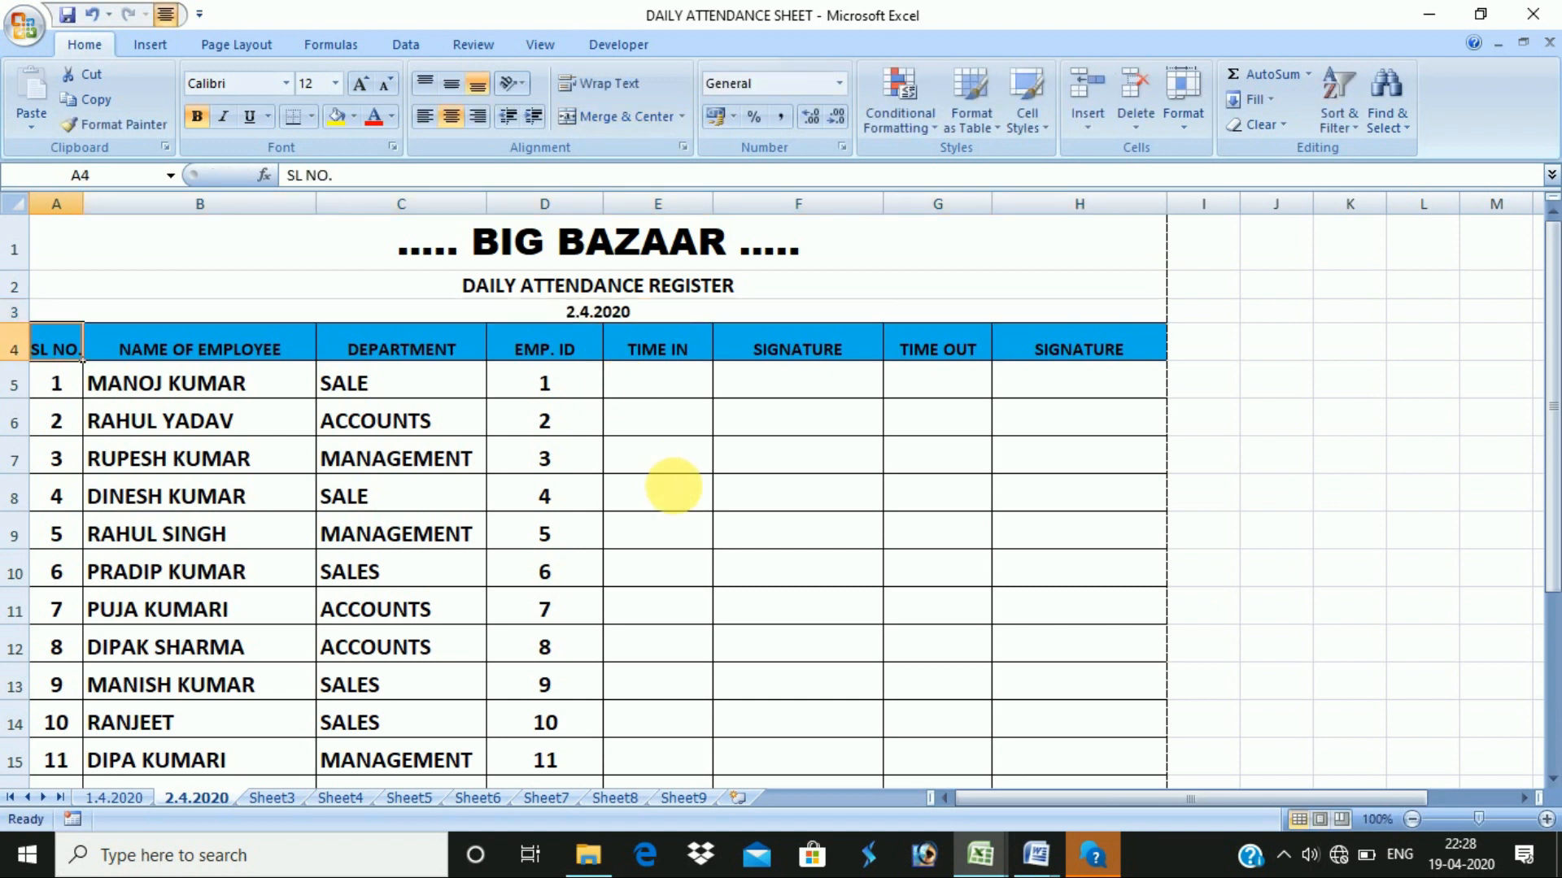
{"action": "left_click", "coordinate": [814, 527]}
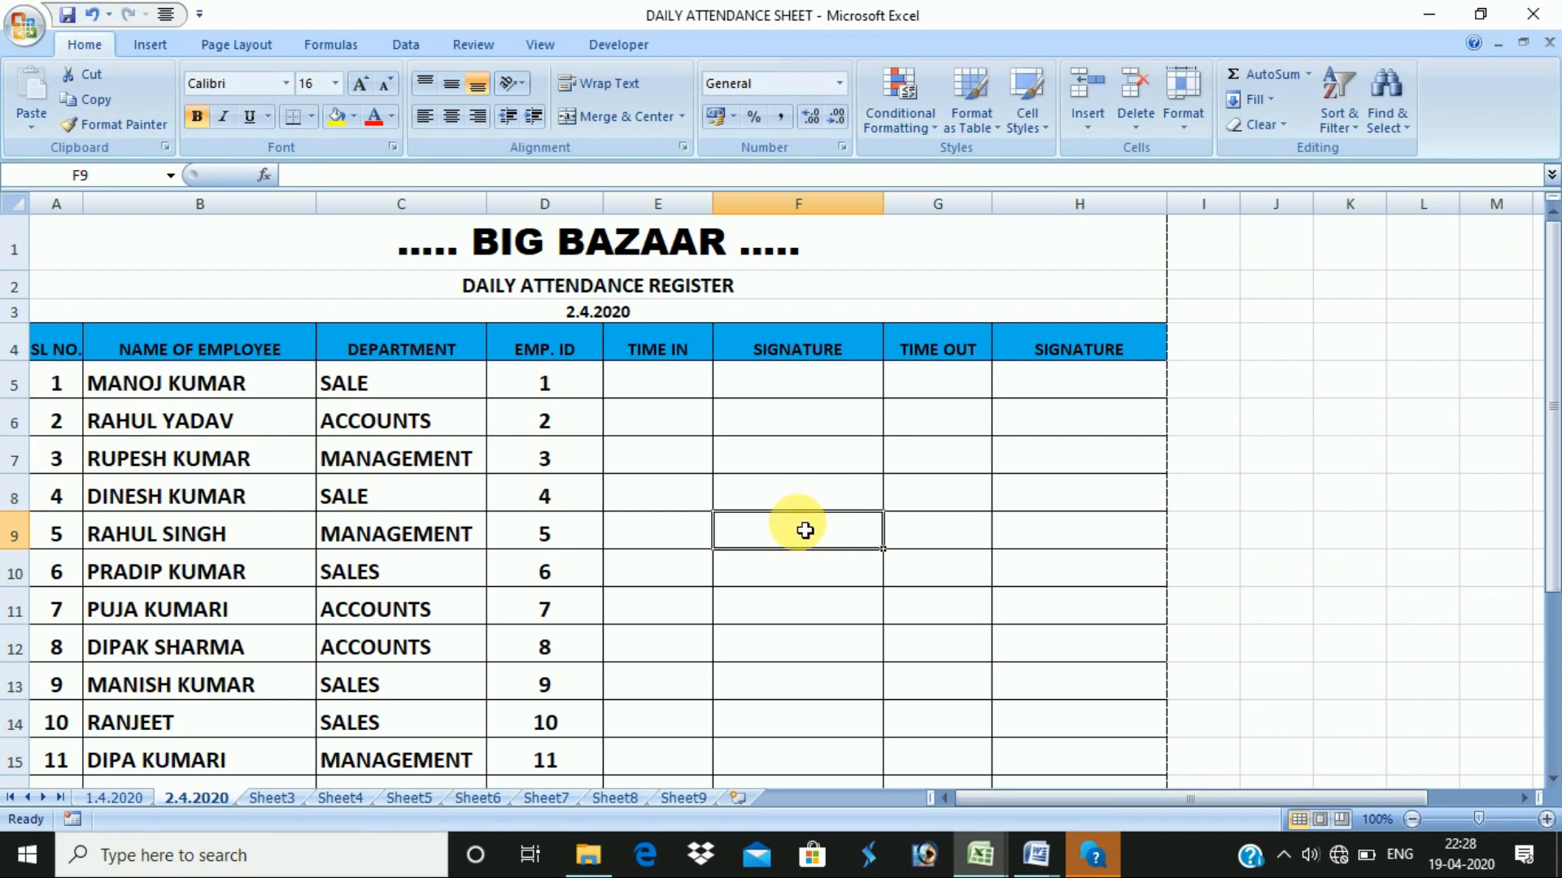
{"action": "key", "text": "alt+Tab"}
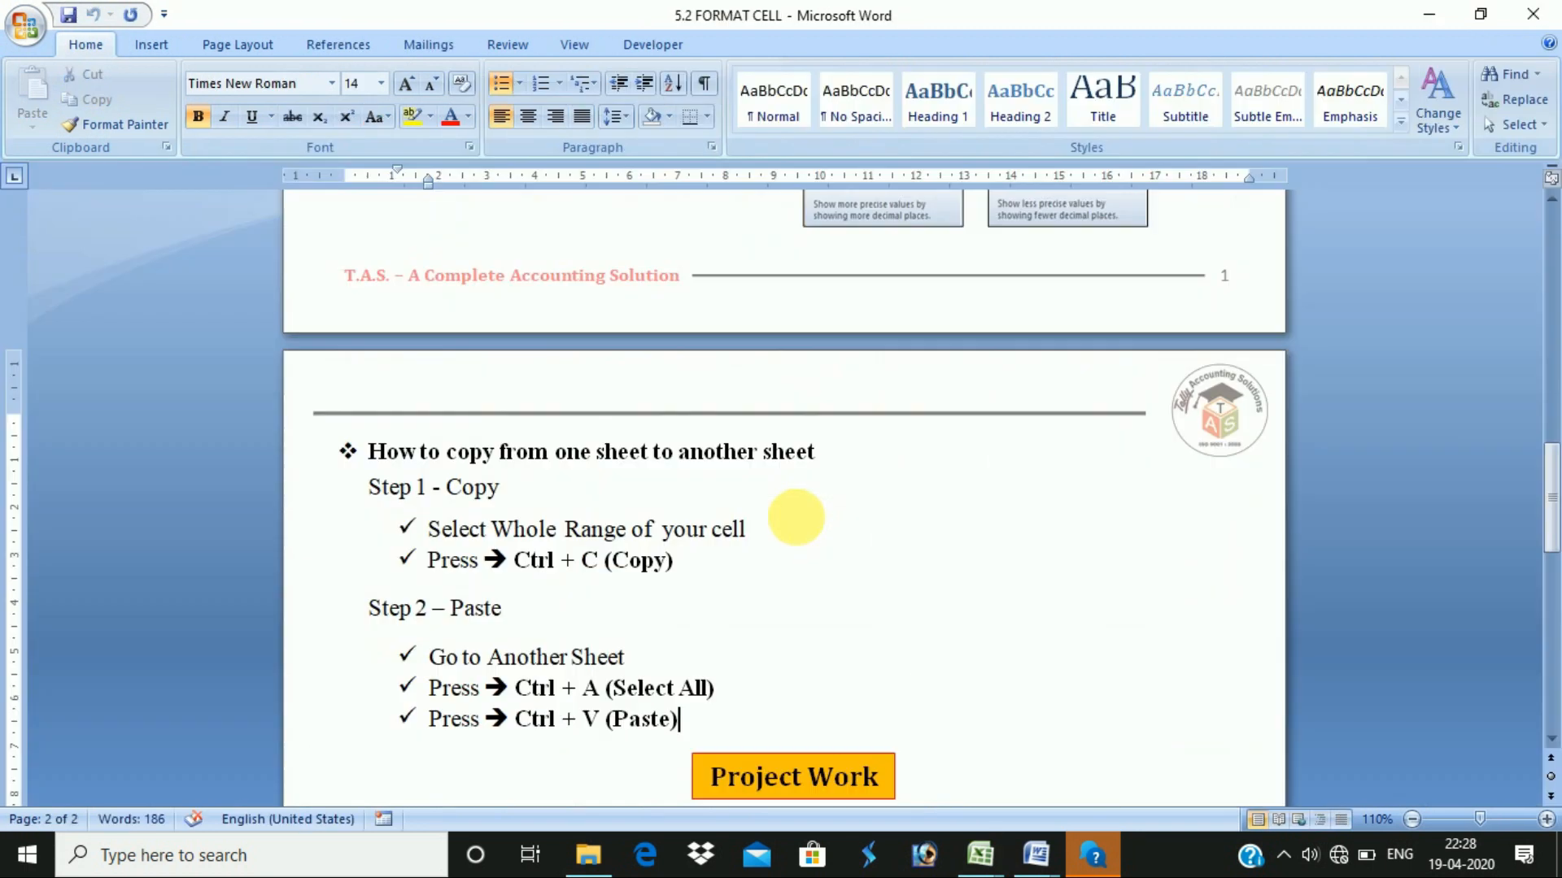
- Read the Project Work task: bank account details, minimum 15 employees, 5 departments
{"action": "scroll", "coordinate": [790, 637], "scroll_direction": "down", "scroll_amount": 8}
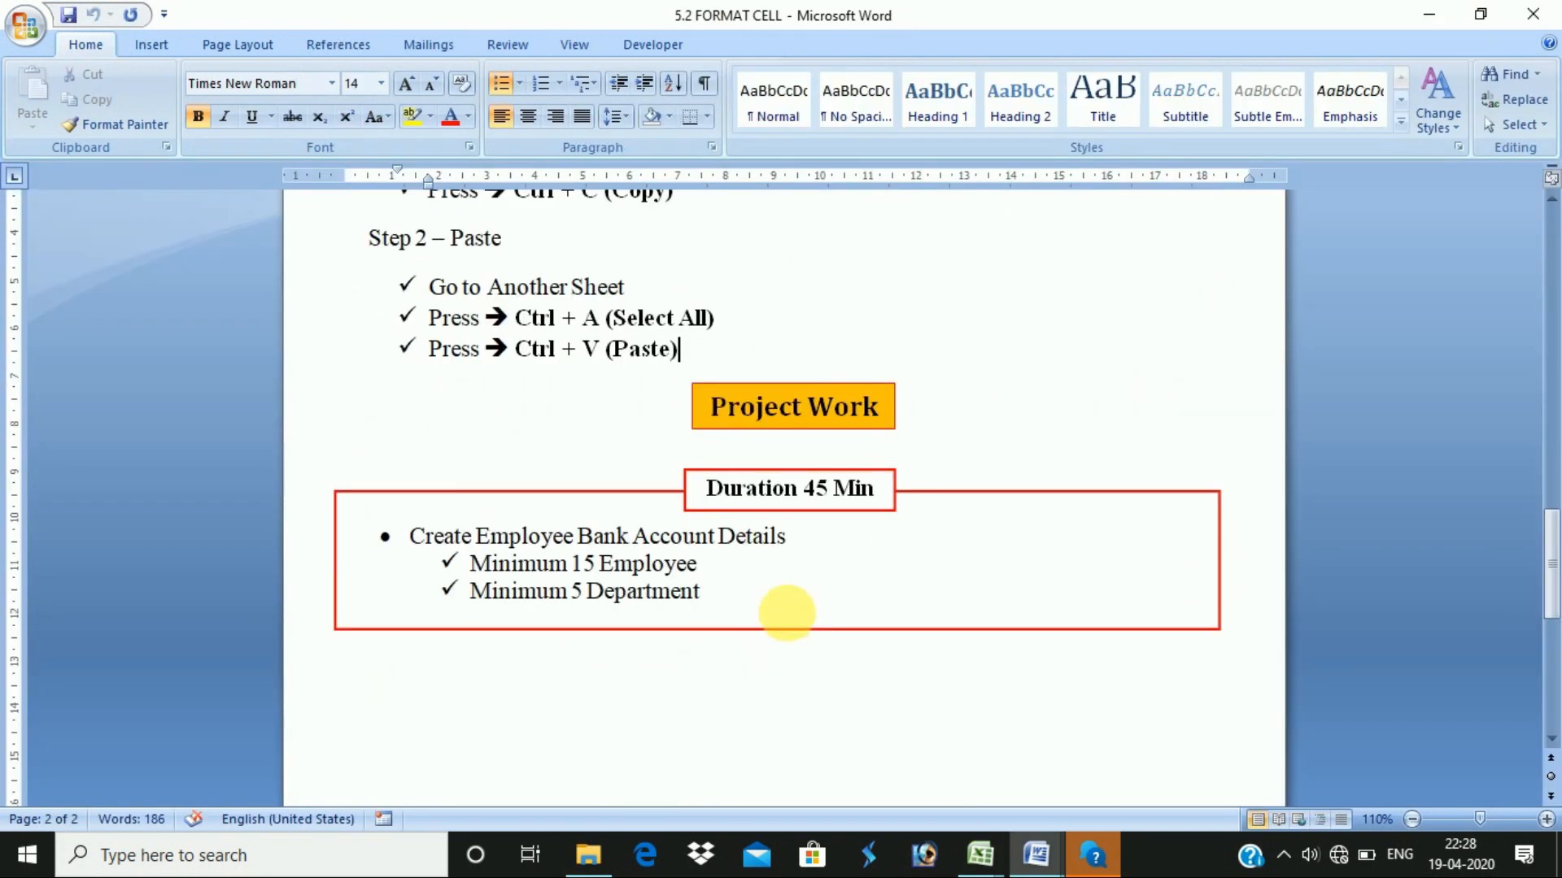
{"action": "left_click", "coordinate": [678, 564]}
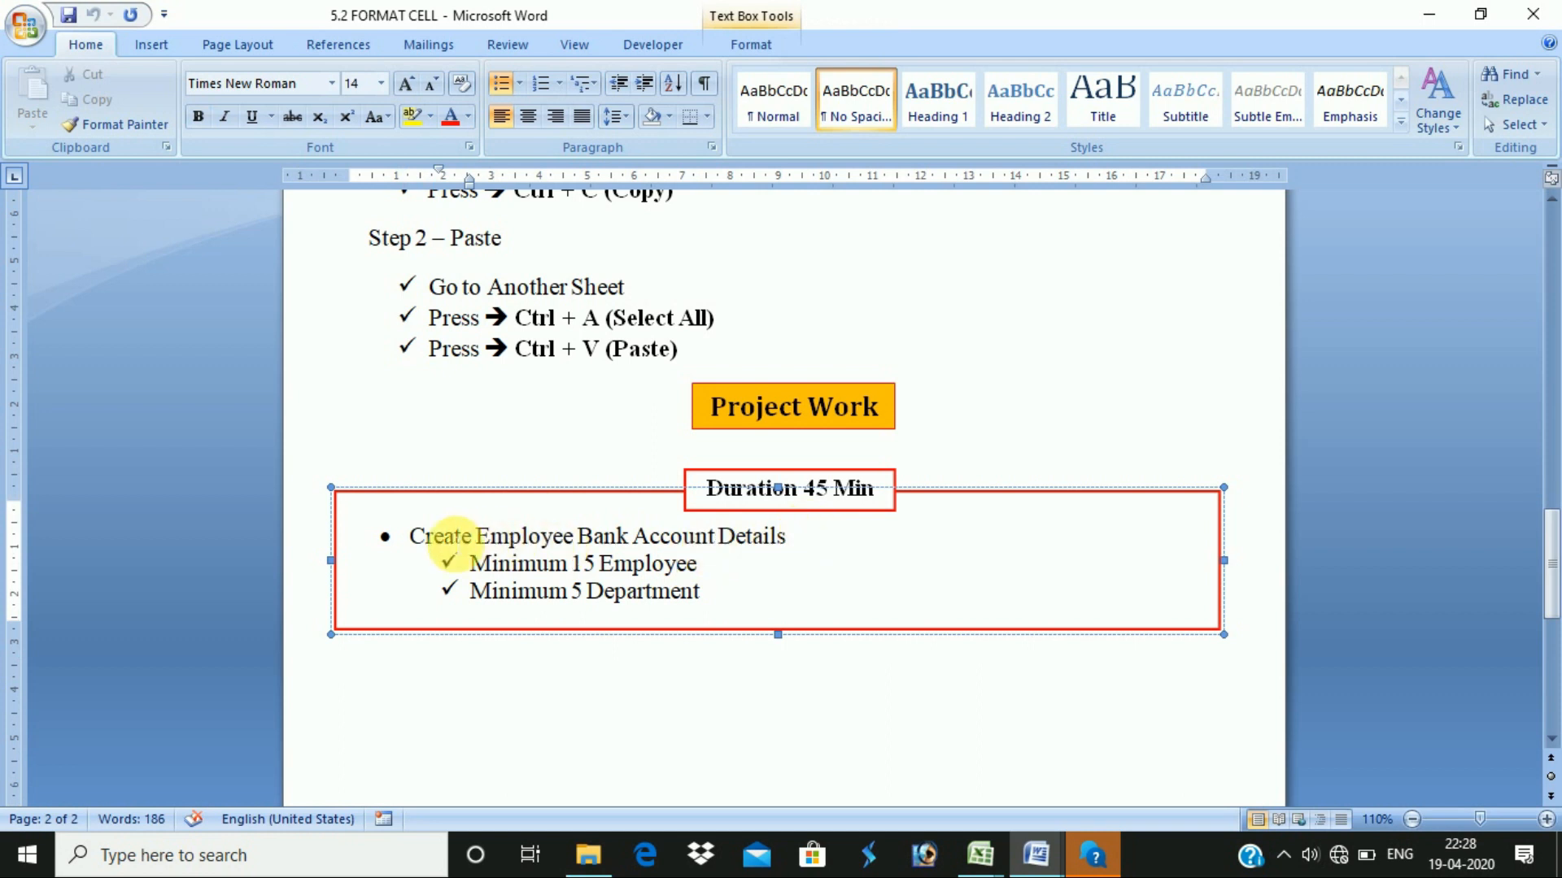
{"action": "mouse_move", "coordinate": [424, 545]}
{"action": "left_mouse_down"}
{"action": "mouse_move", "coordinate": [830, 529]}
{"action": "mouse_move", "coordinate": [802, 544]}
{"action": "mouse_move", "coordinate": [433, 535]}
{"action": "left_mouse_up"}
{"action": "left_click", "coordinate": [809, 550]}
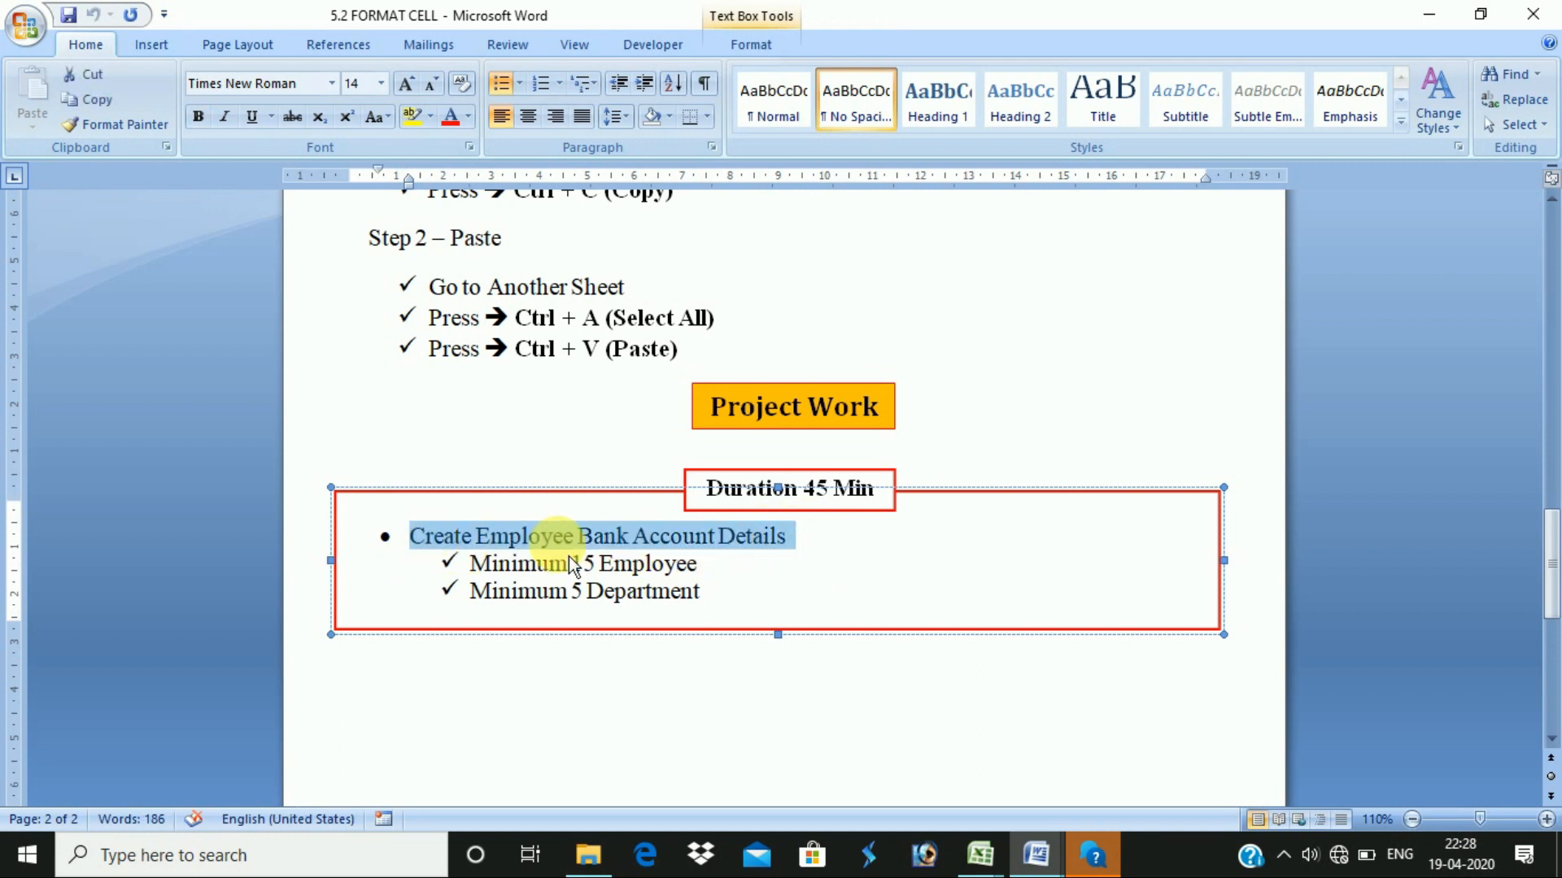
{"action": "left_click", "coordinate": [704, 569]}
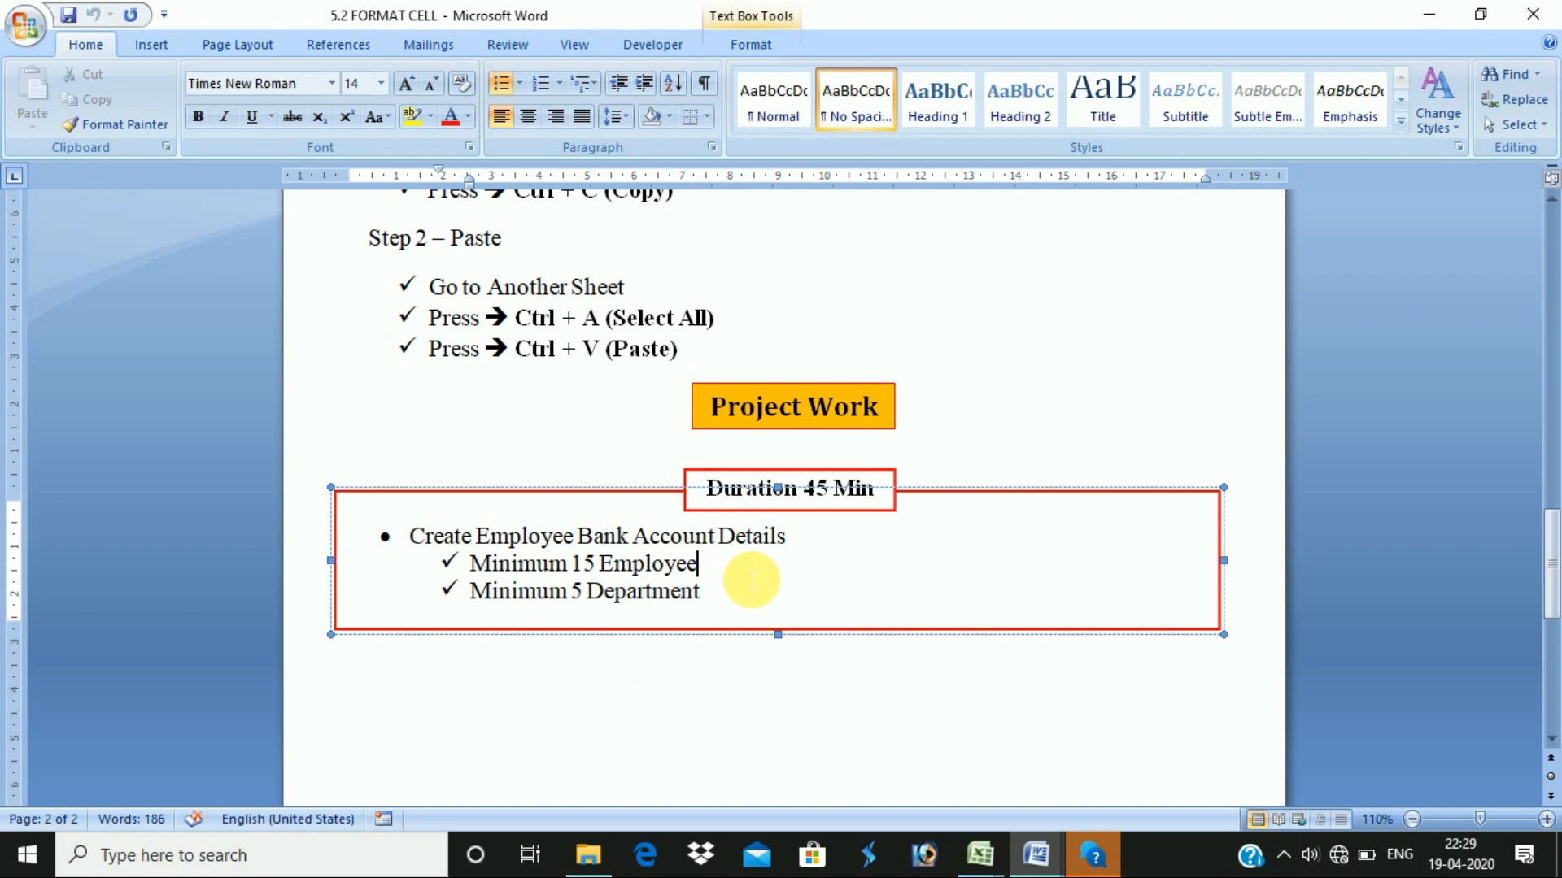
{"action": "left_click", "coordinate": [802, 543]}
{"action": "left_click_drag", "start_coordinate": [698, 569], "coordinate": [471, 560]}
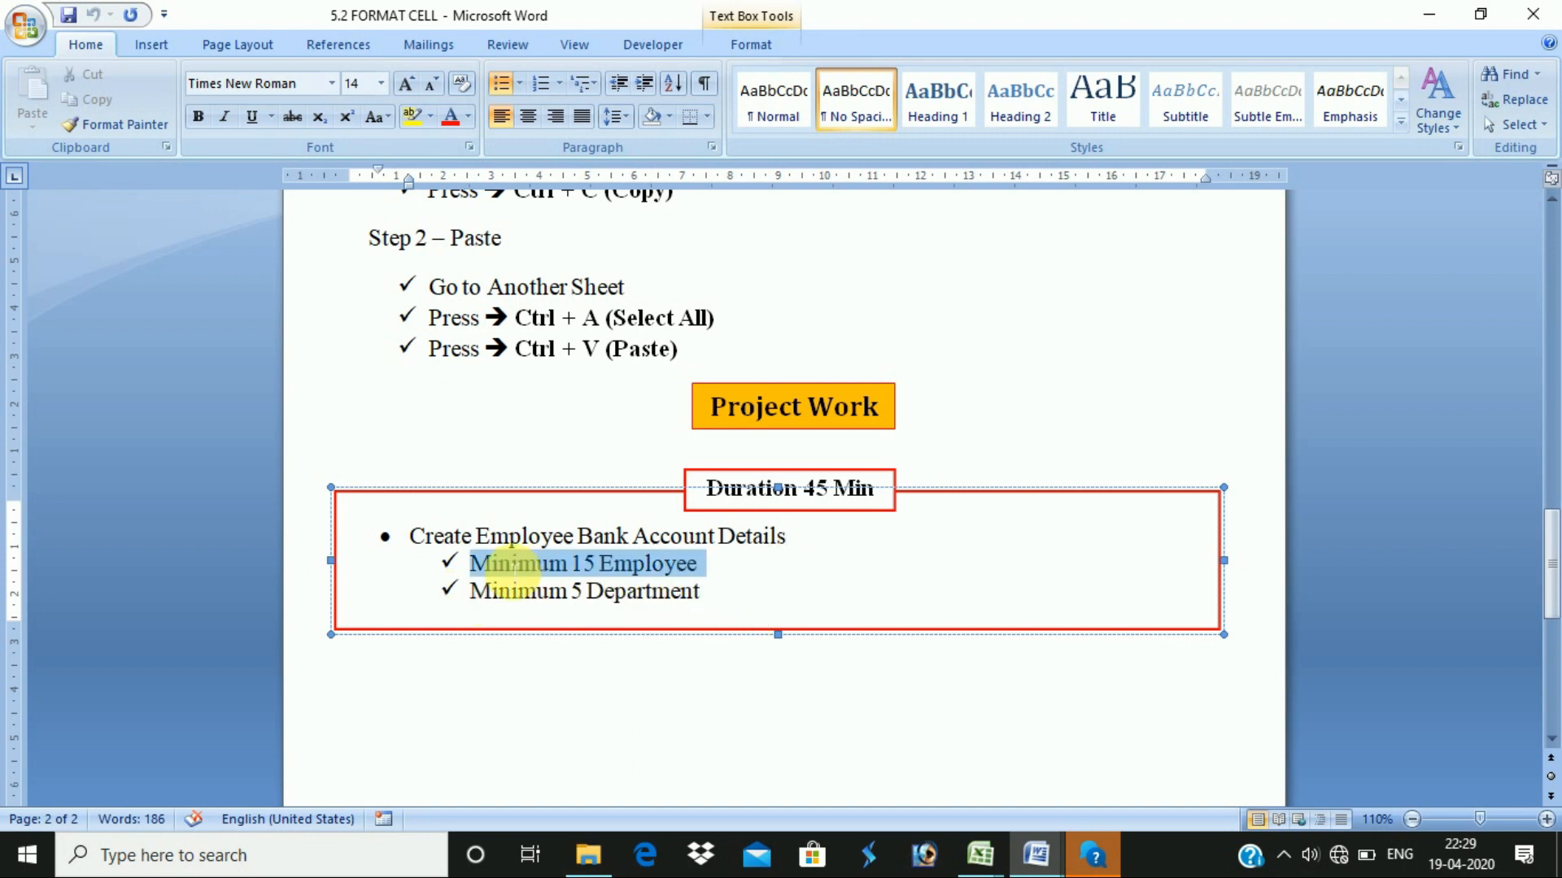
{"action": "left_click_drag", "start_coordinate": [699, 592], "coordinate": [496, 606]}
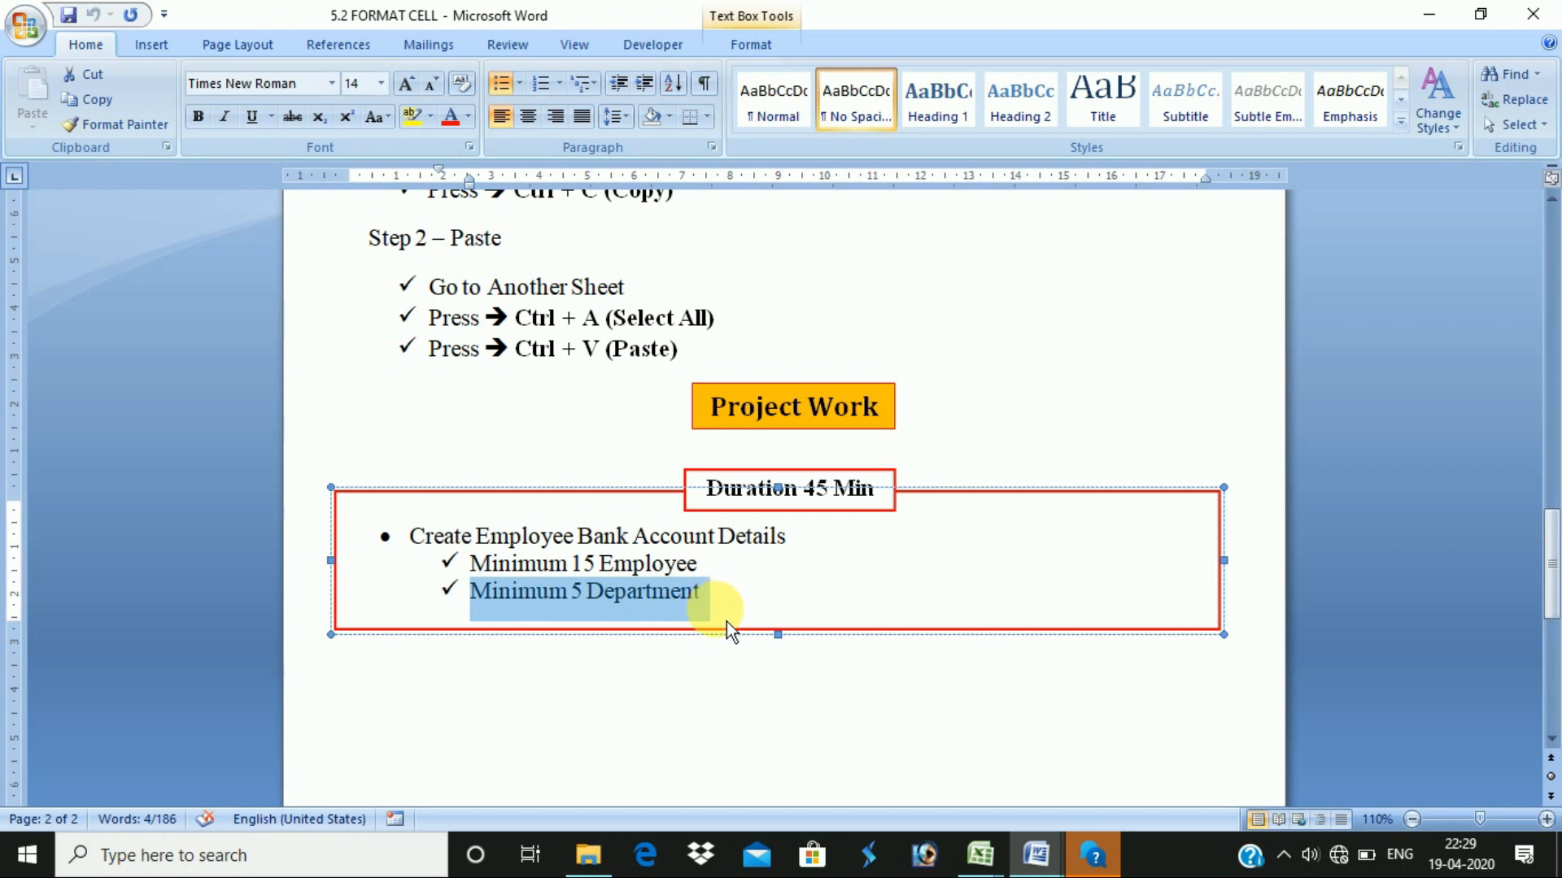
{"action": "left_click", "coordinate": [760, 588]}
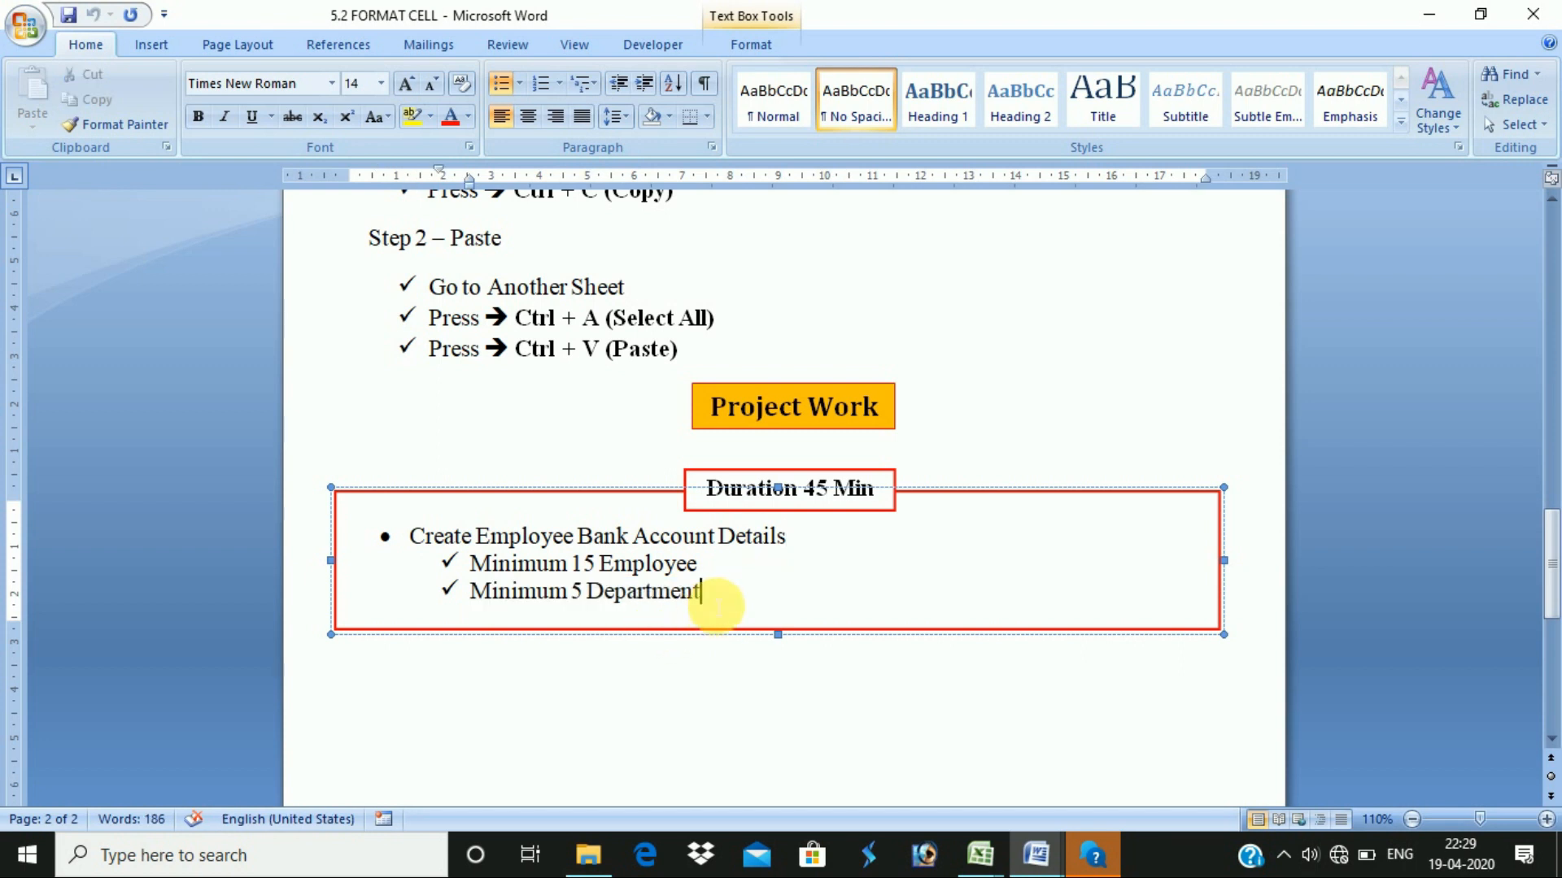
{"action": "key", "text": "alt+Tab"}
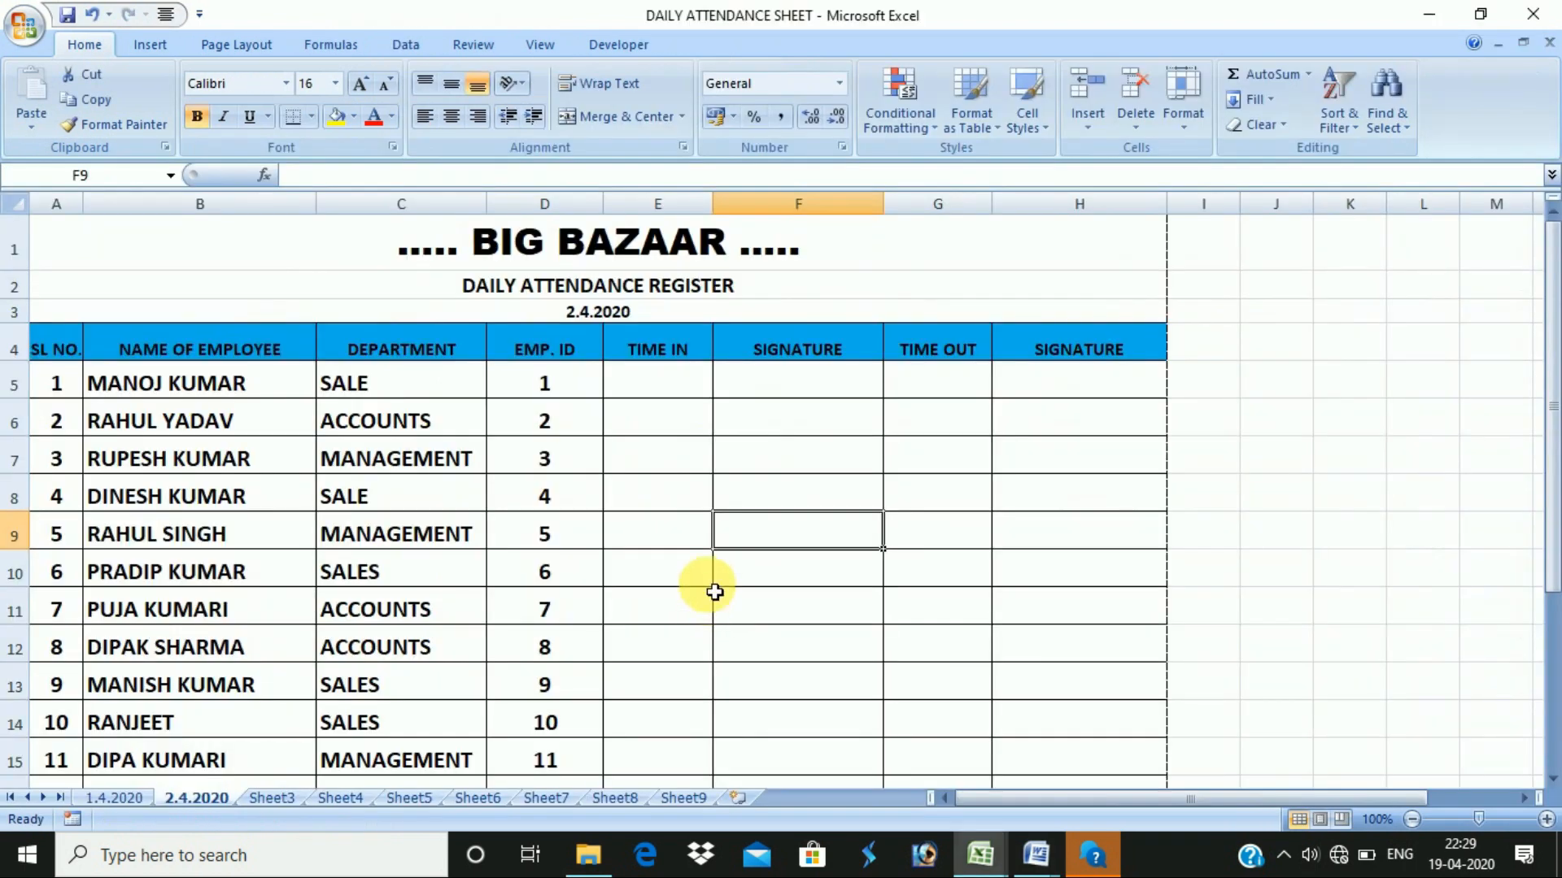
- Create a new blank workbook, Book2, with Ctrl+N
{"action": "key", "text": "ctrl+n"}
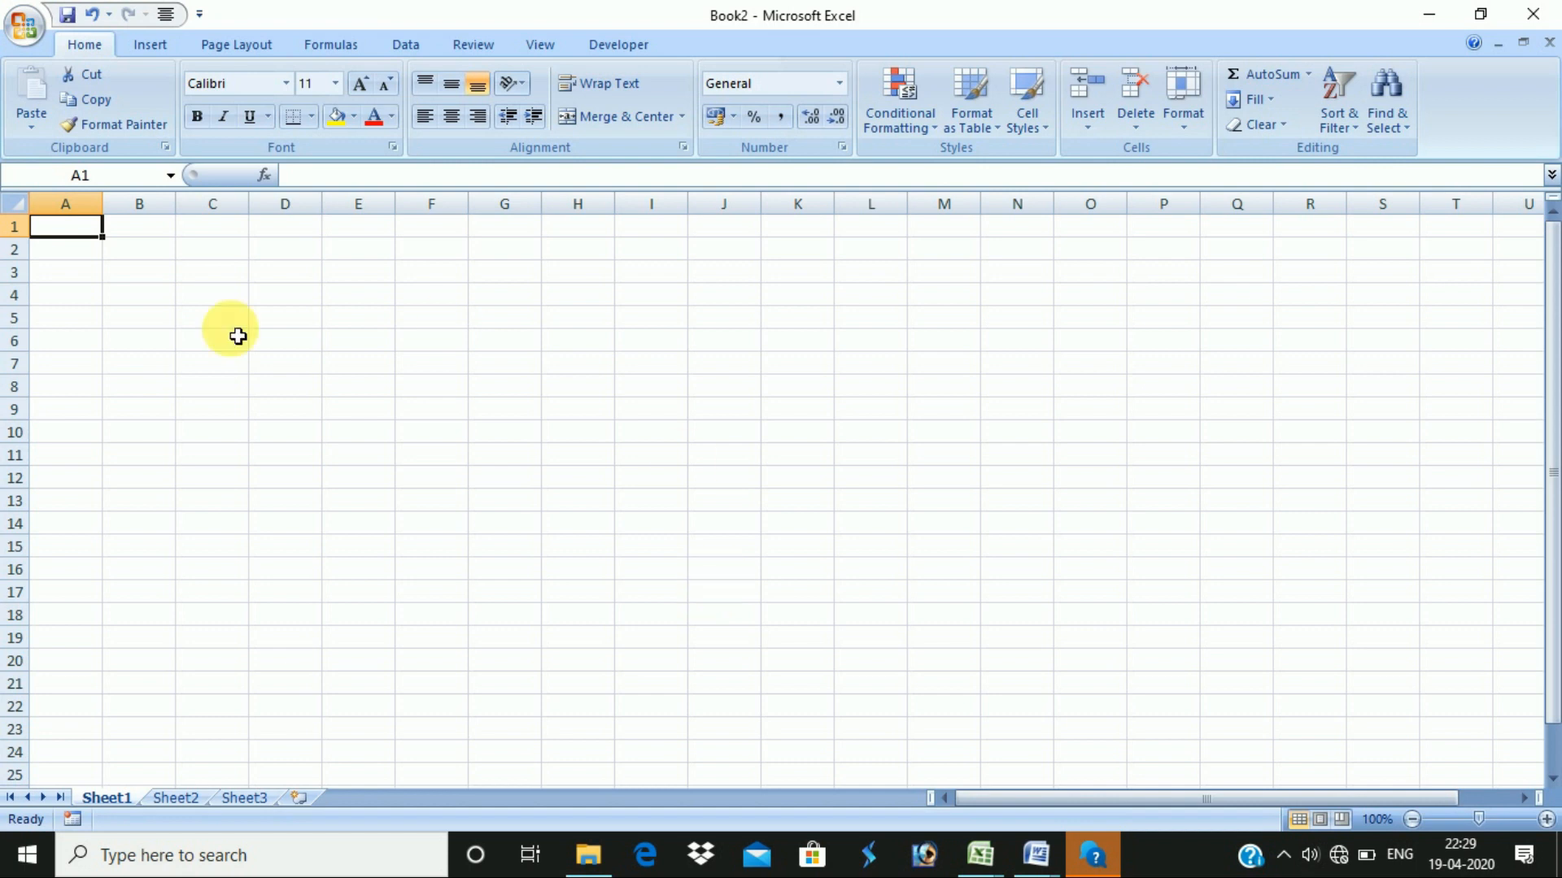
- On Page Layout, choose a paper size, Landscape orientation and Narrow margins for Sheet1
{"action": "left_click", "coordinate": [481, 472]}
{"action": "left_click", "coordinate": [445, 411]}
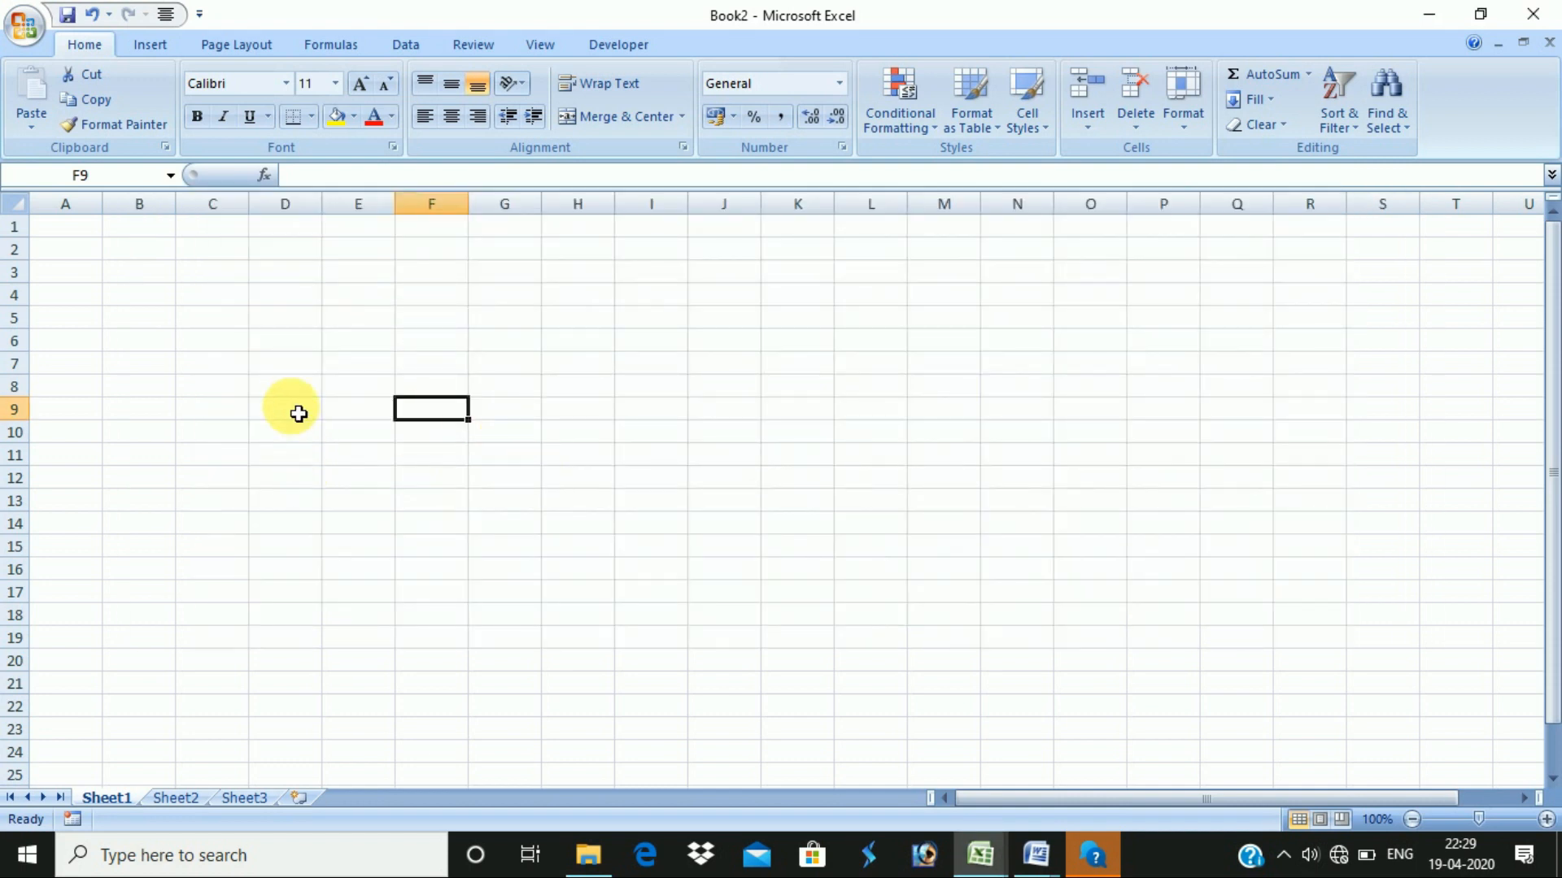
{"action": "left_click", "coordinate": [298, 414]}
{"action": "left_click", "coordinate": [523, 383]}
{"action": "left_click", "coordinate": [376, 453]}
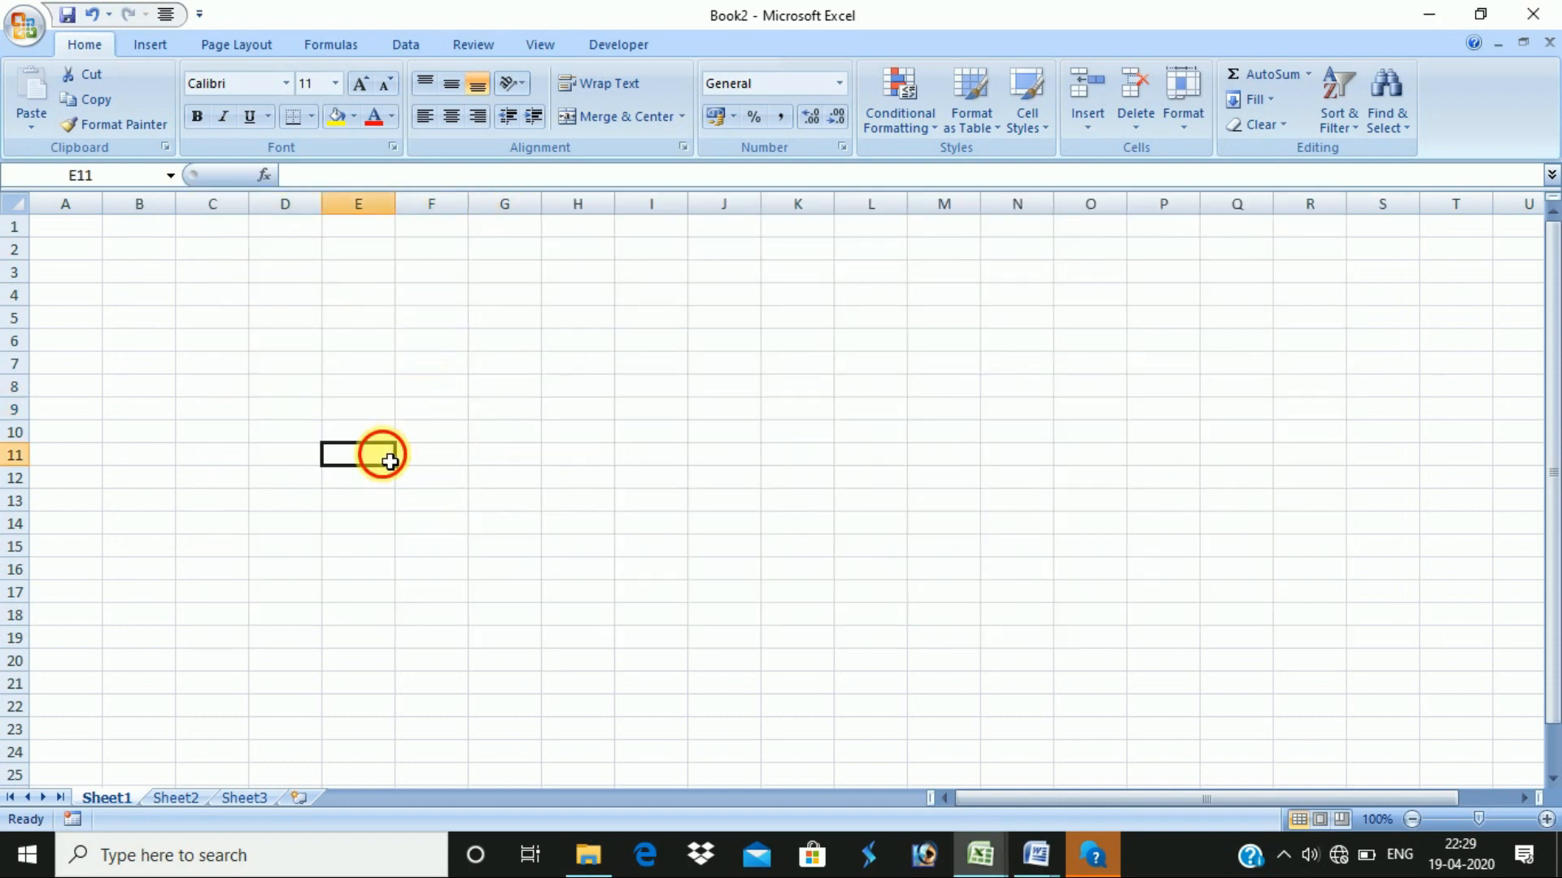
{"action": "left_click", "coordinate": [244, 48]}
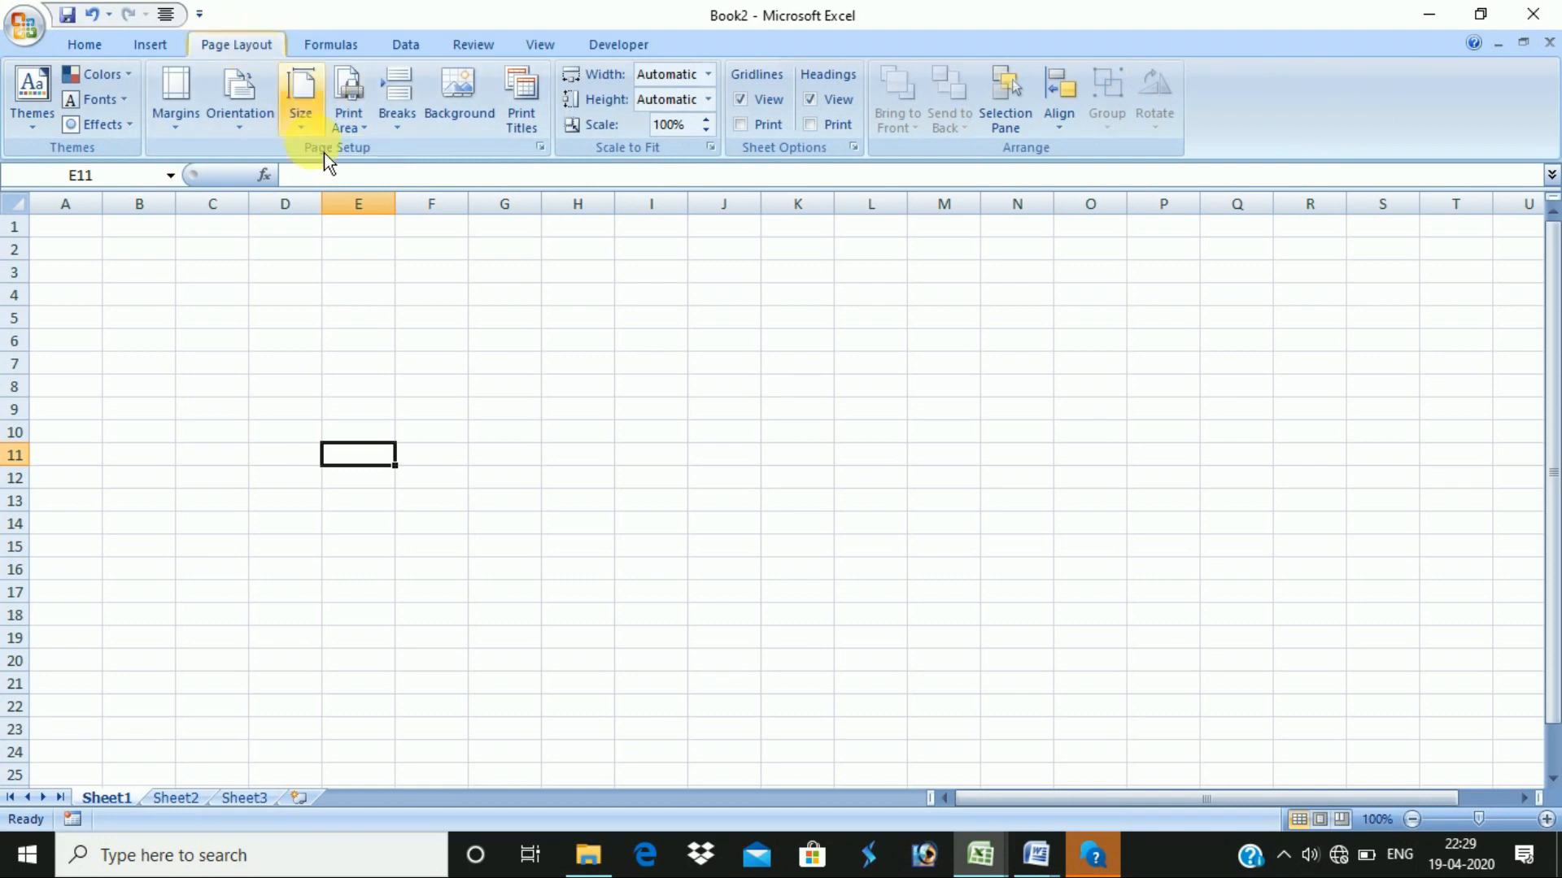
{"action": "left_click", "coordinate": [305, 131]}
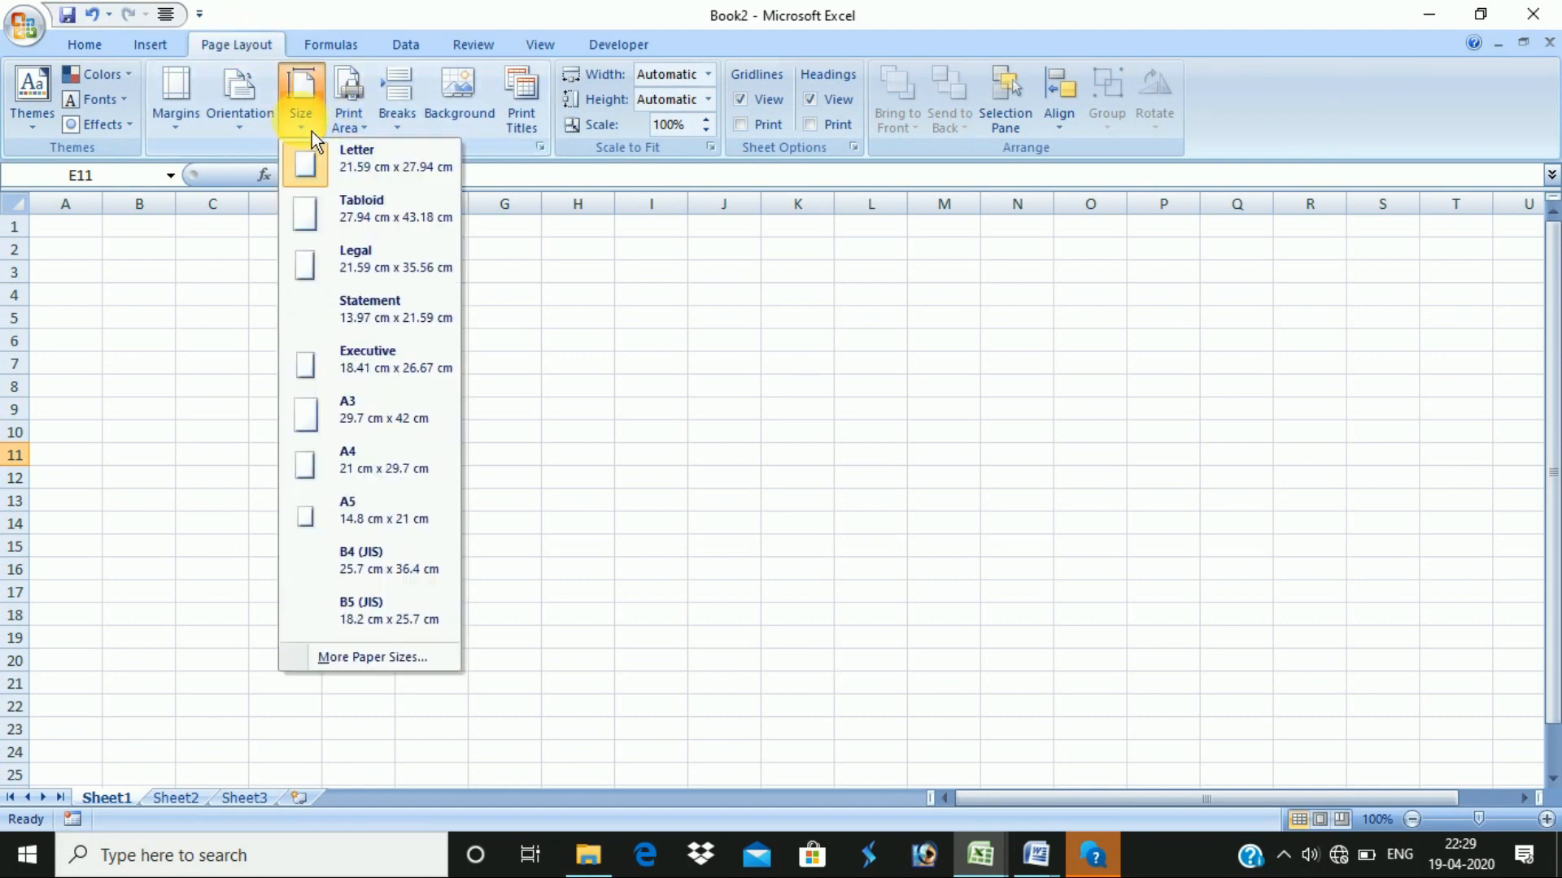
{"action": "left_click", "coordinate": [332, 343]}
{"action": "left_click", "coordinate": [243, 118]}
{"action": "left_click", "coordinate": [285, 228]}
{"action": "left_click", "coordinate": [192, 116]}
{"action": "left_click", "coordinate": [262, 422]}
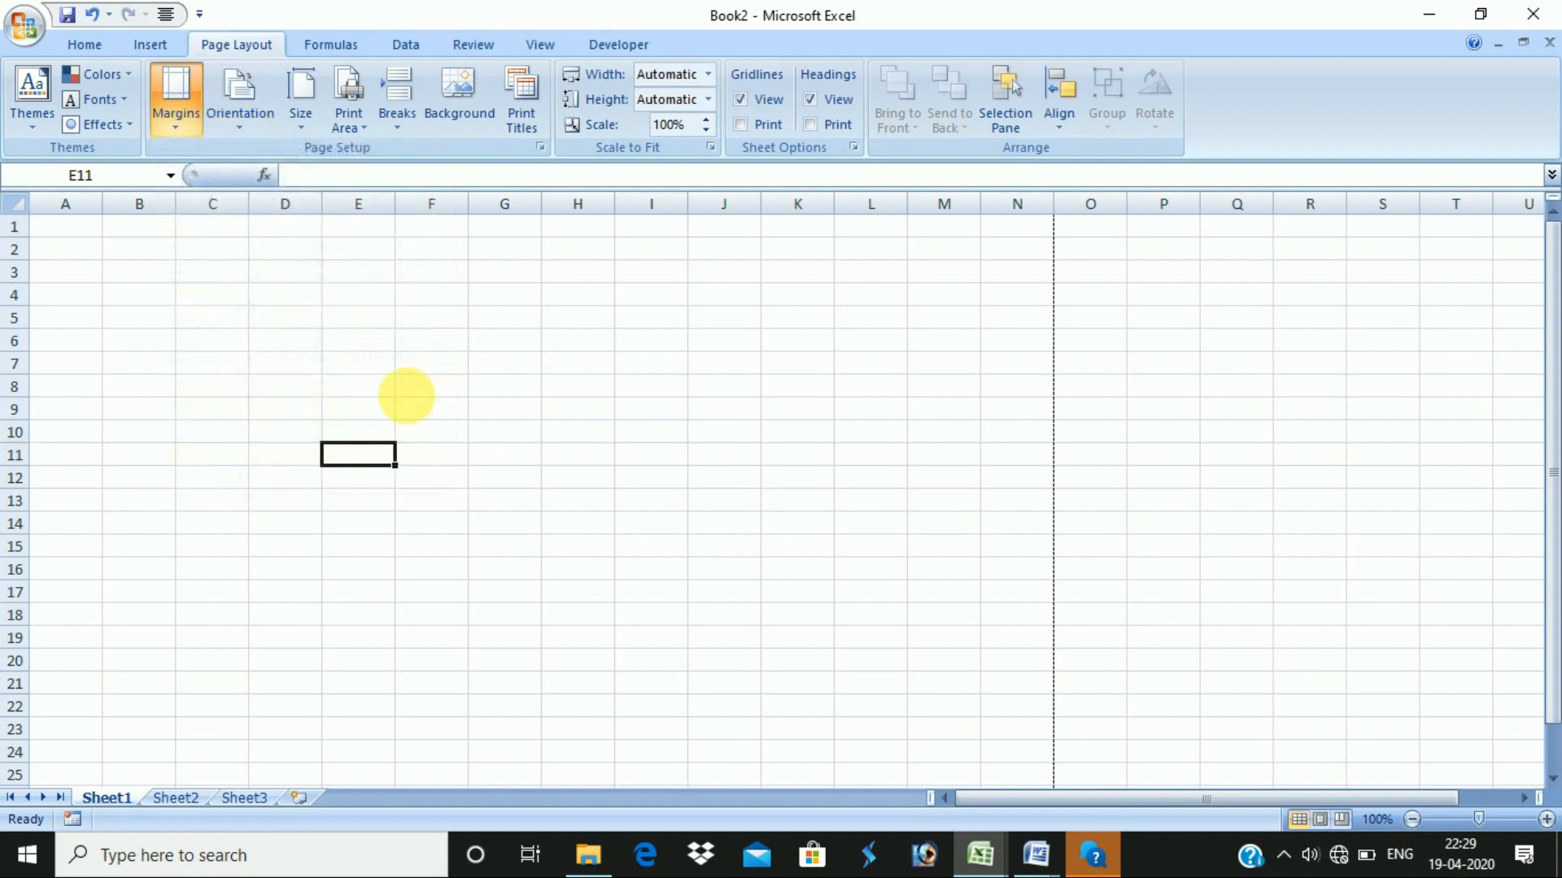
{"action": "left_click", "coordinate": [80, 321]}
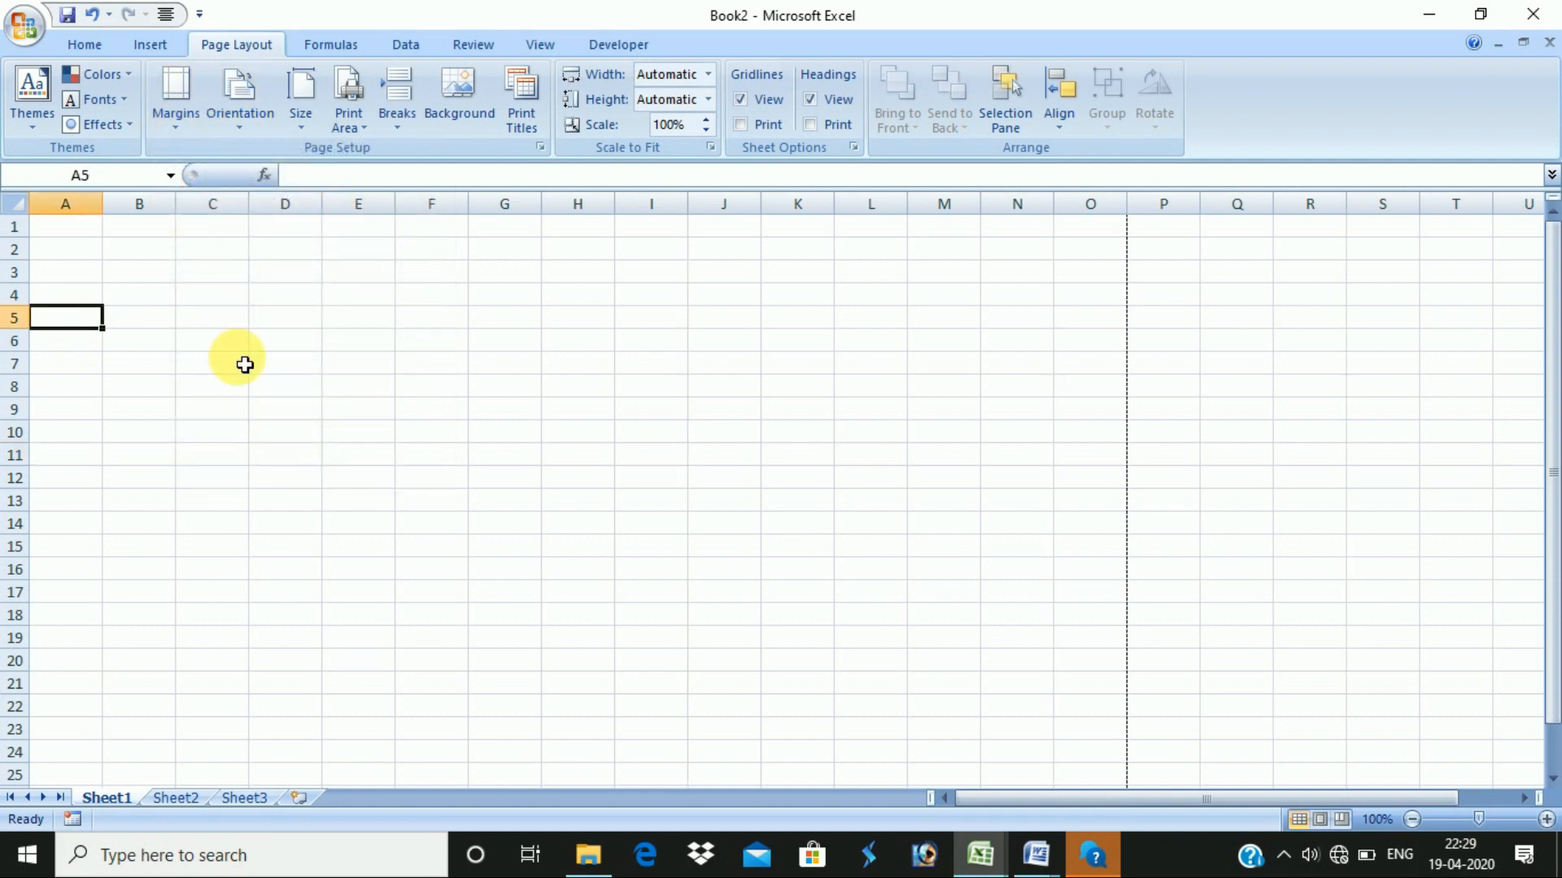
- Enter headings SL NO., NAME OF EMPLOYEE and DESIGNATION in A5:C5
{"action": "type", "text": "SL NO."}
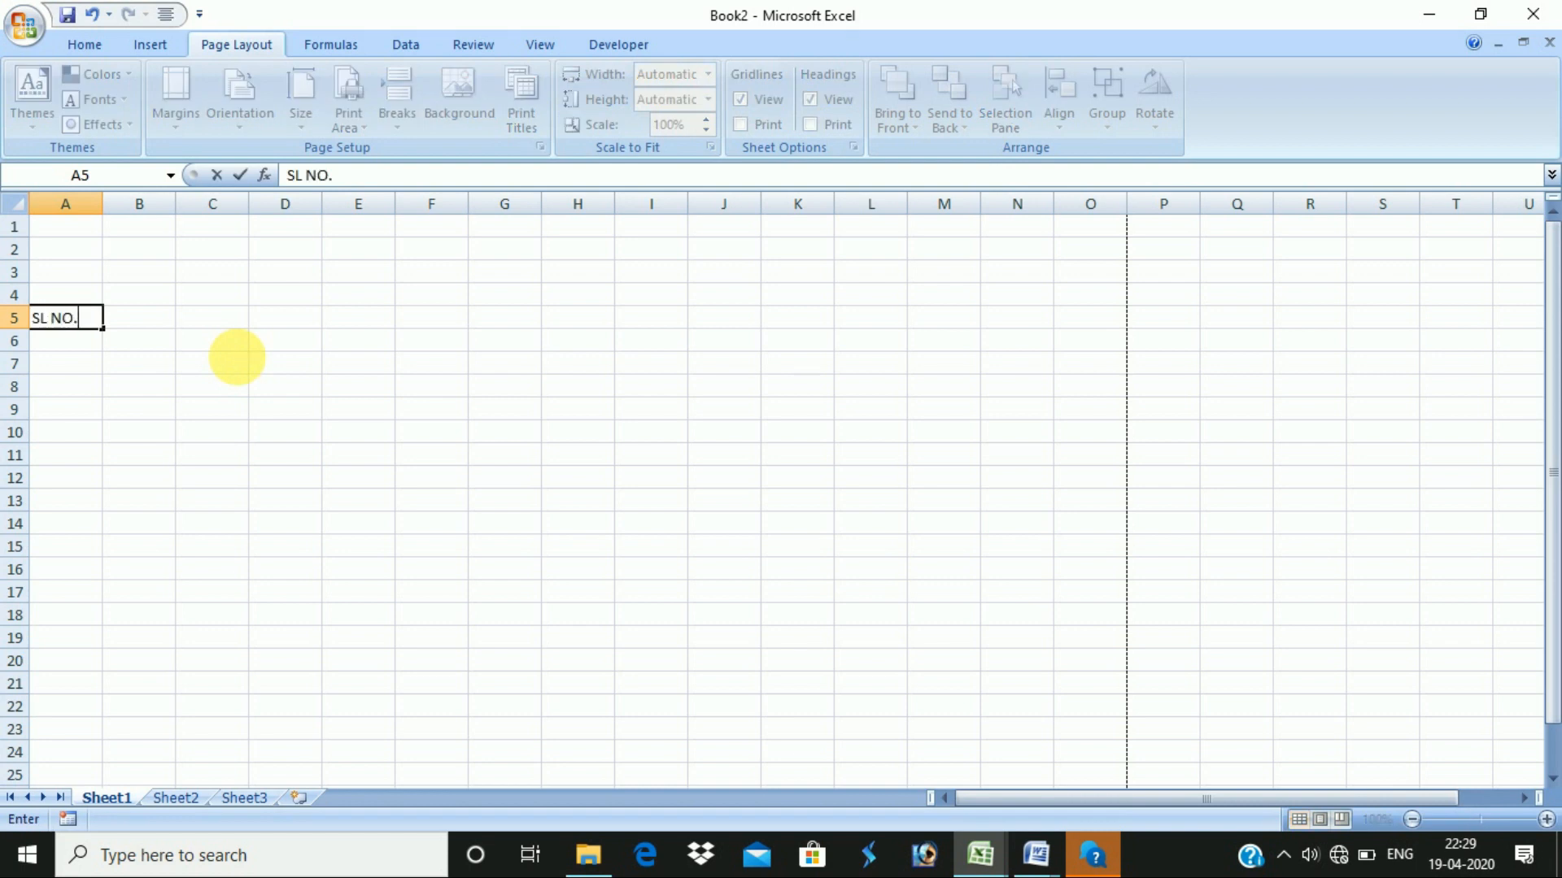
{"action": "key", "text": "Tab"}
{"action": "type", "text": "NAME"}
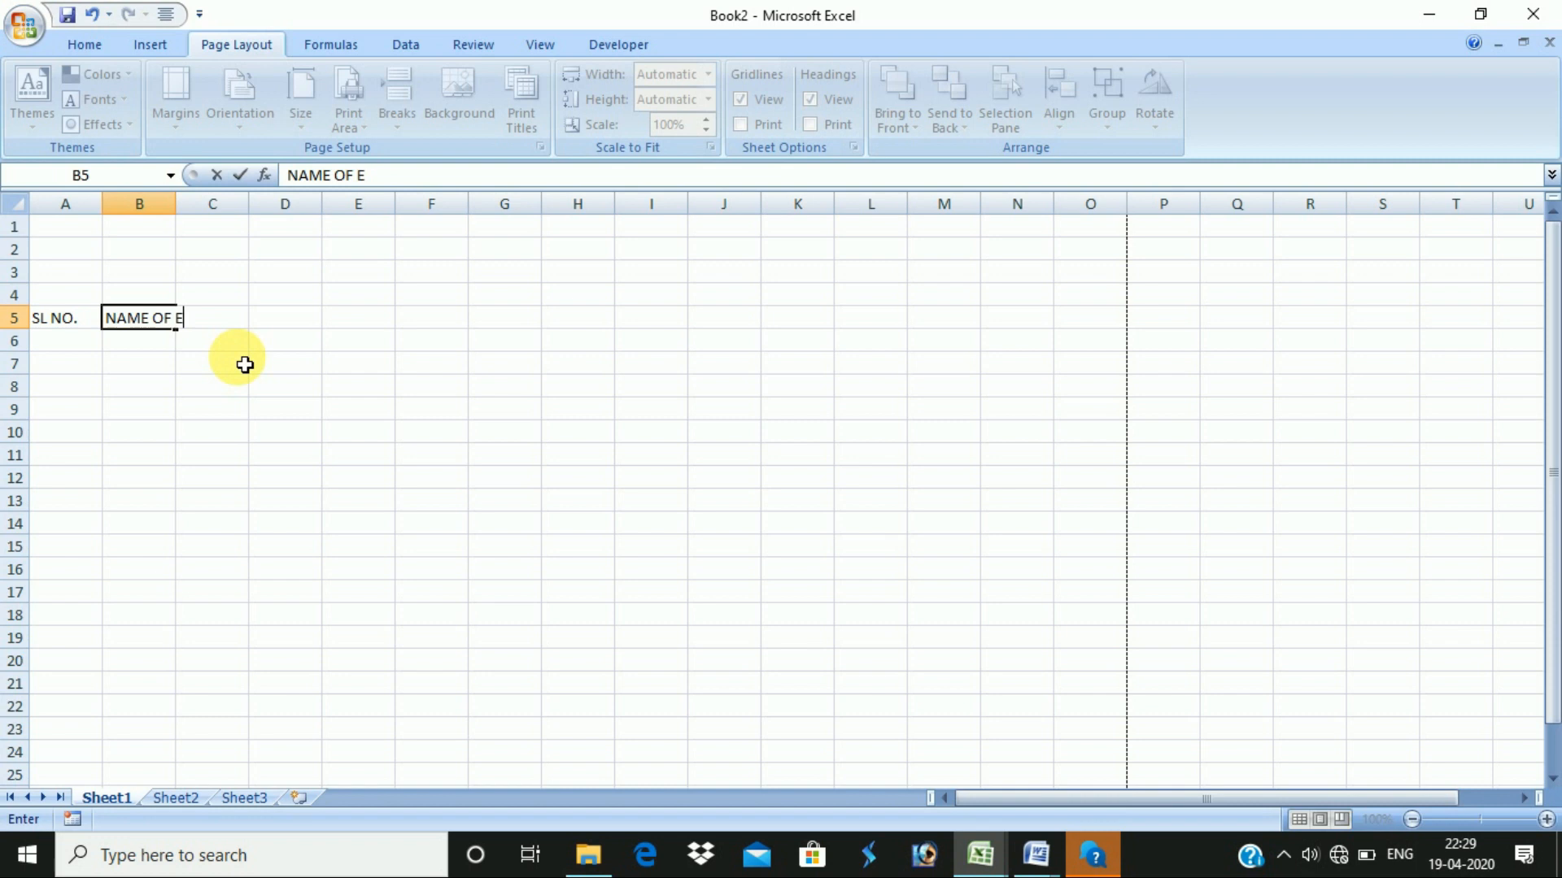
{"action": "type", "text": " OF EMPLOYEE"}
{"action": "key", "text": "Tab"}
{"action": "type", "text": "DEPARTMENT"}
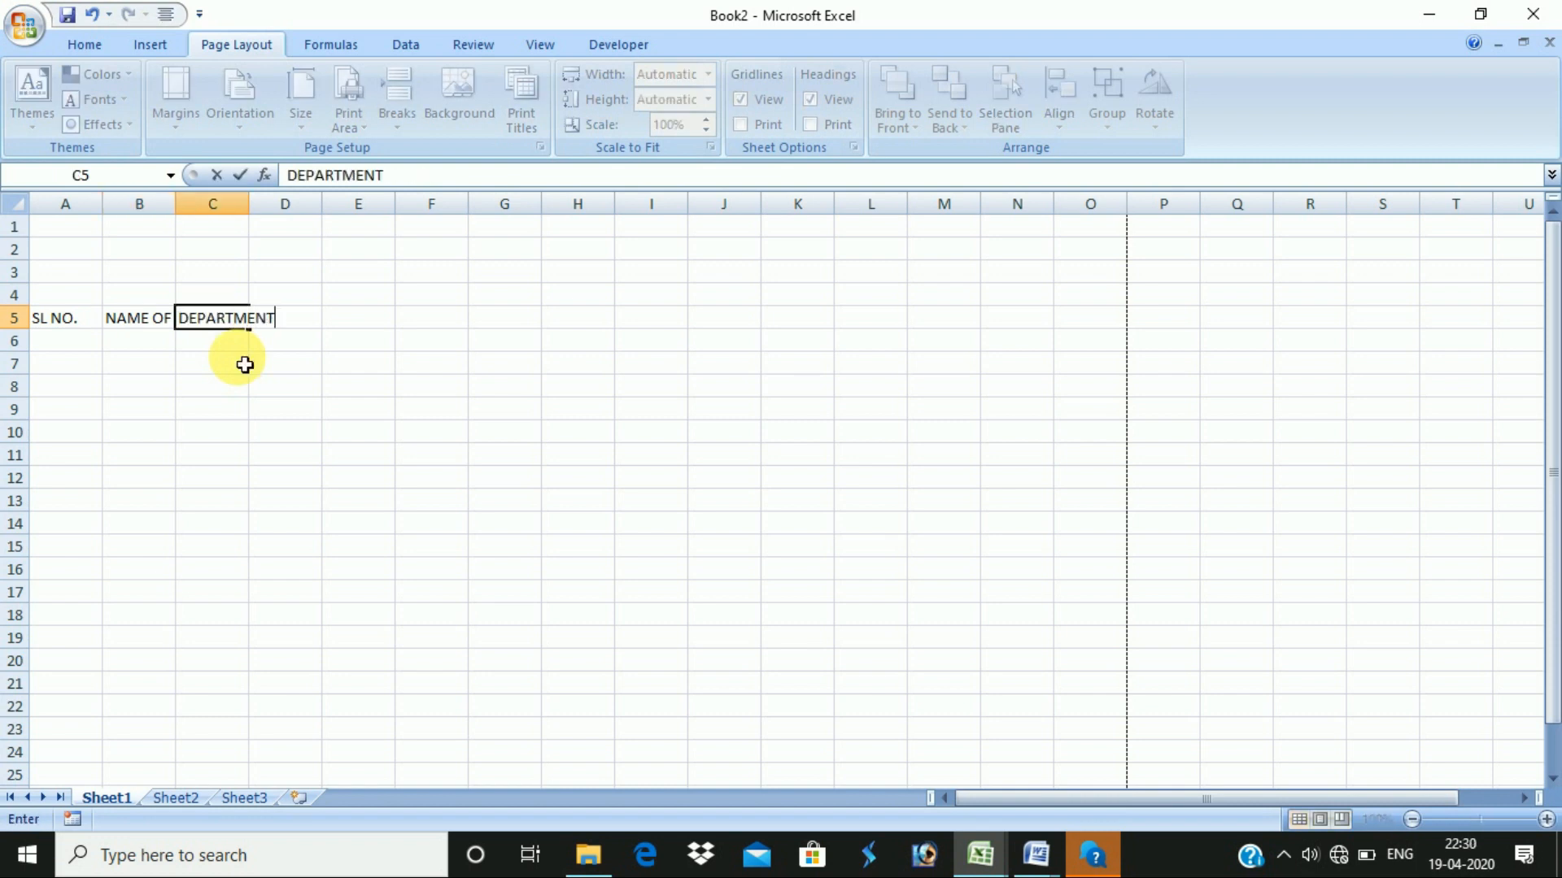
{"action": "key", "text": "Escape"}
{"action": "type", "text": "DESIGNATIO"}
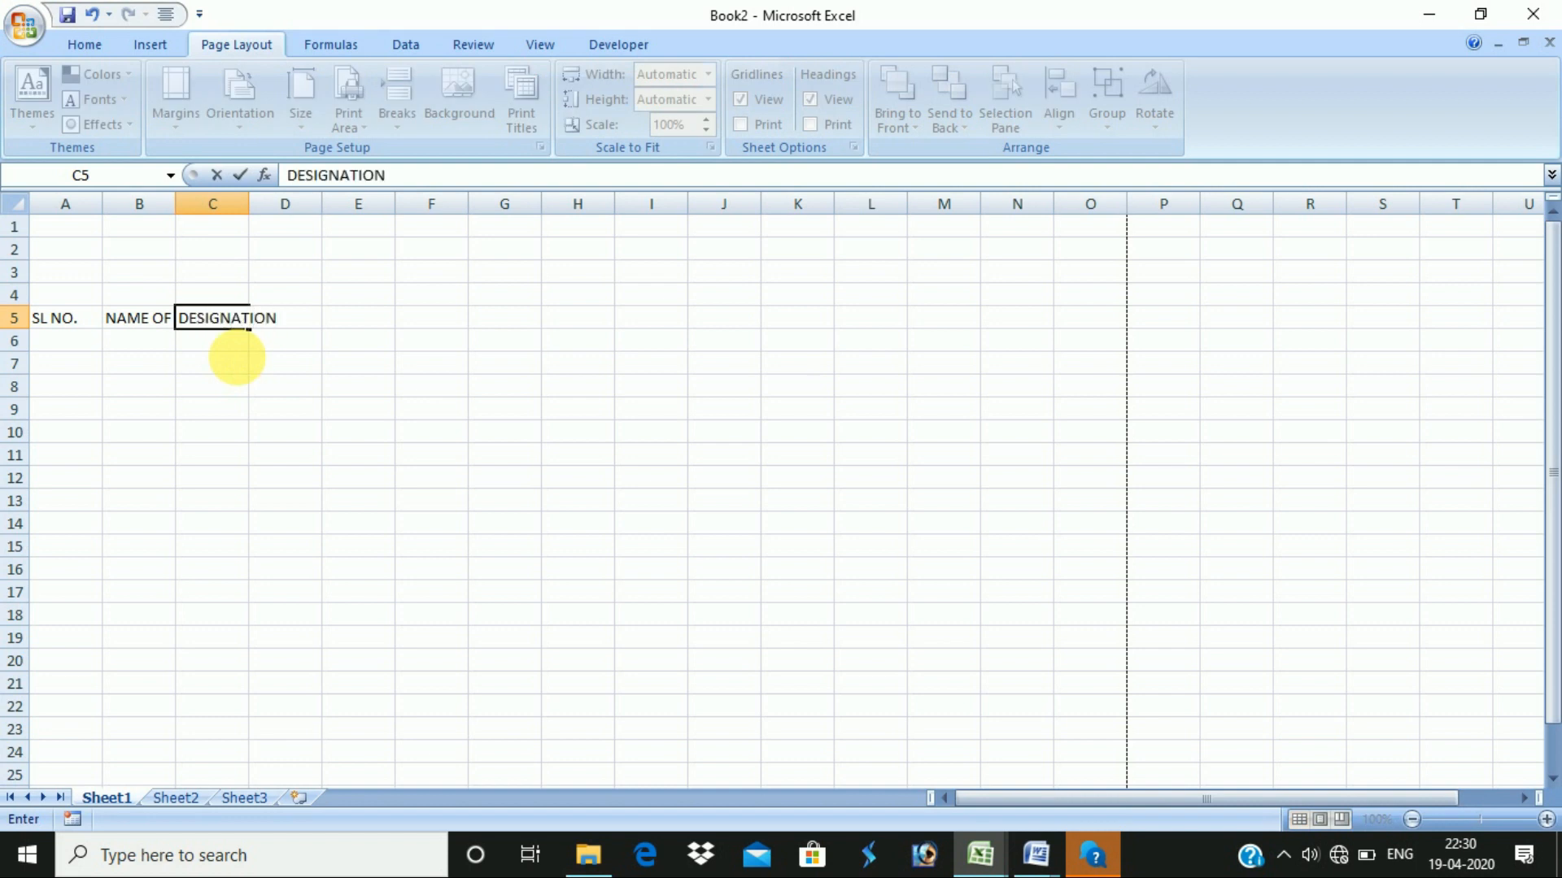
{"action": "key", "text": "Tab"}
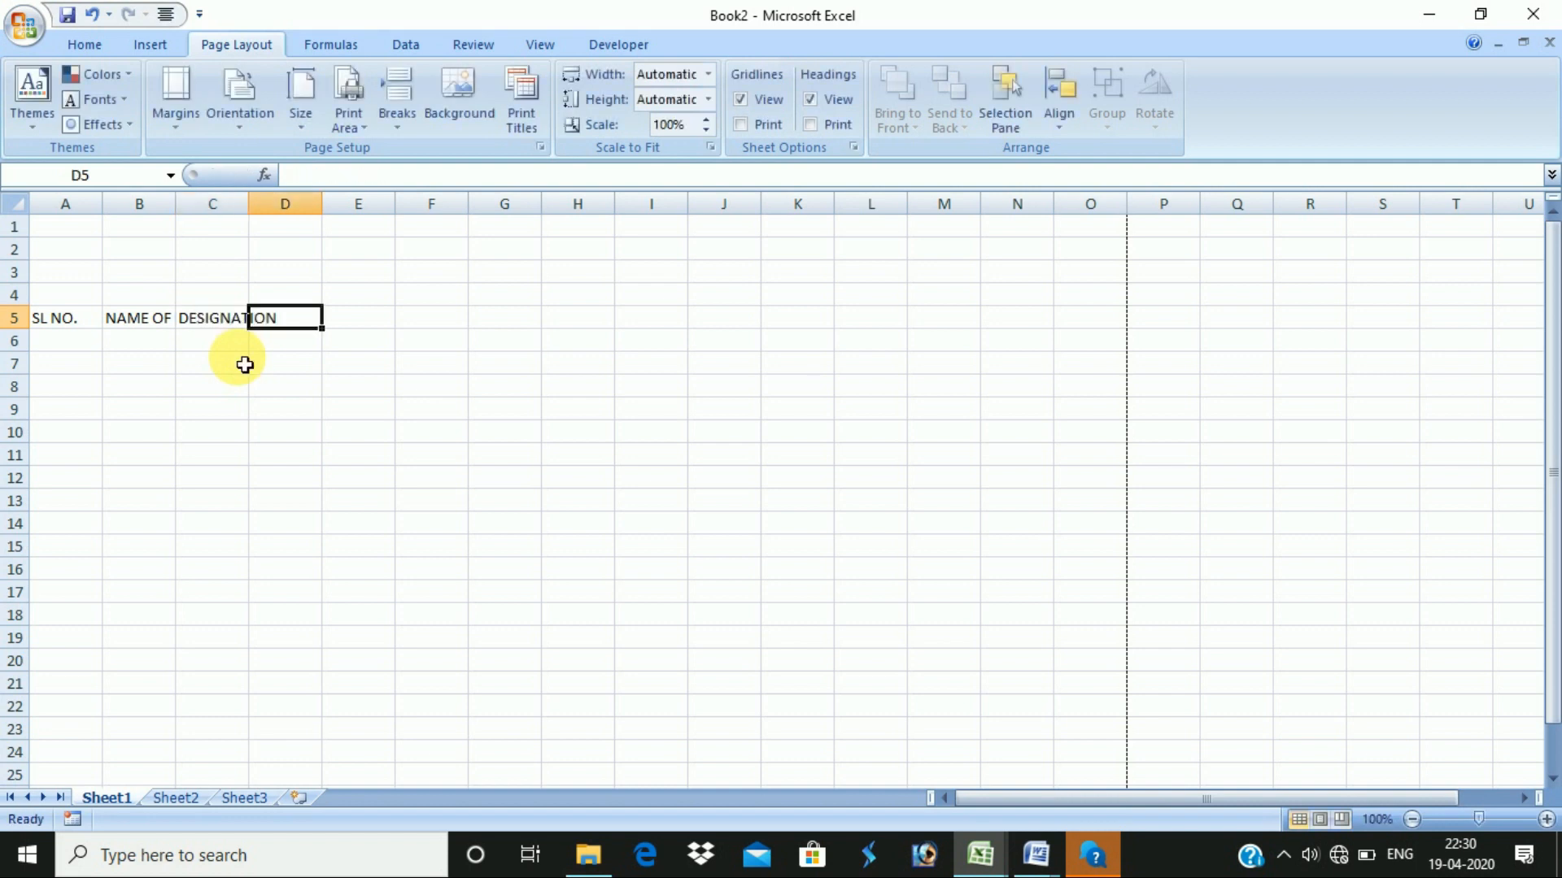
- Add headings BANK NAME, ACCOUNT NO., IFSC CODE, BRANCH and SIGNATURE in D5:H5
{"action": "type", "text": "BANK NAME"}
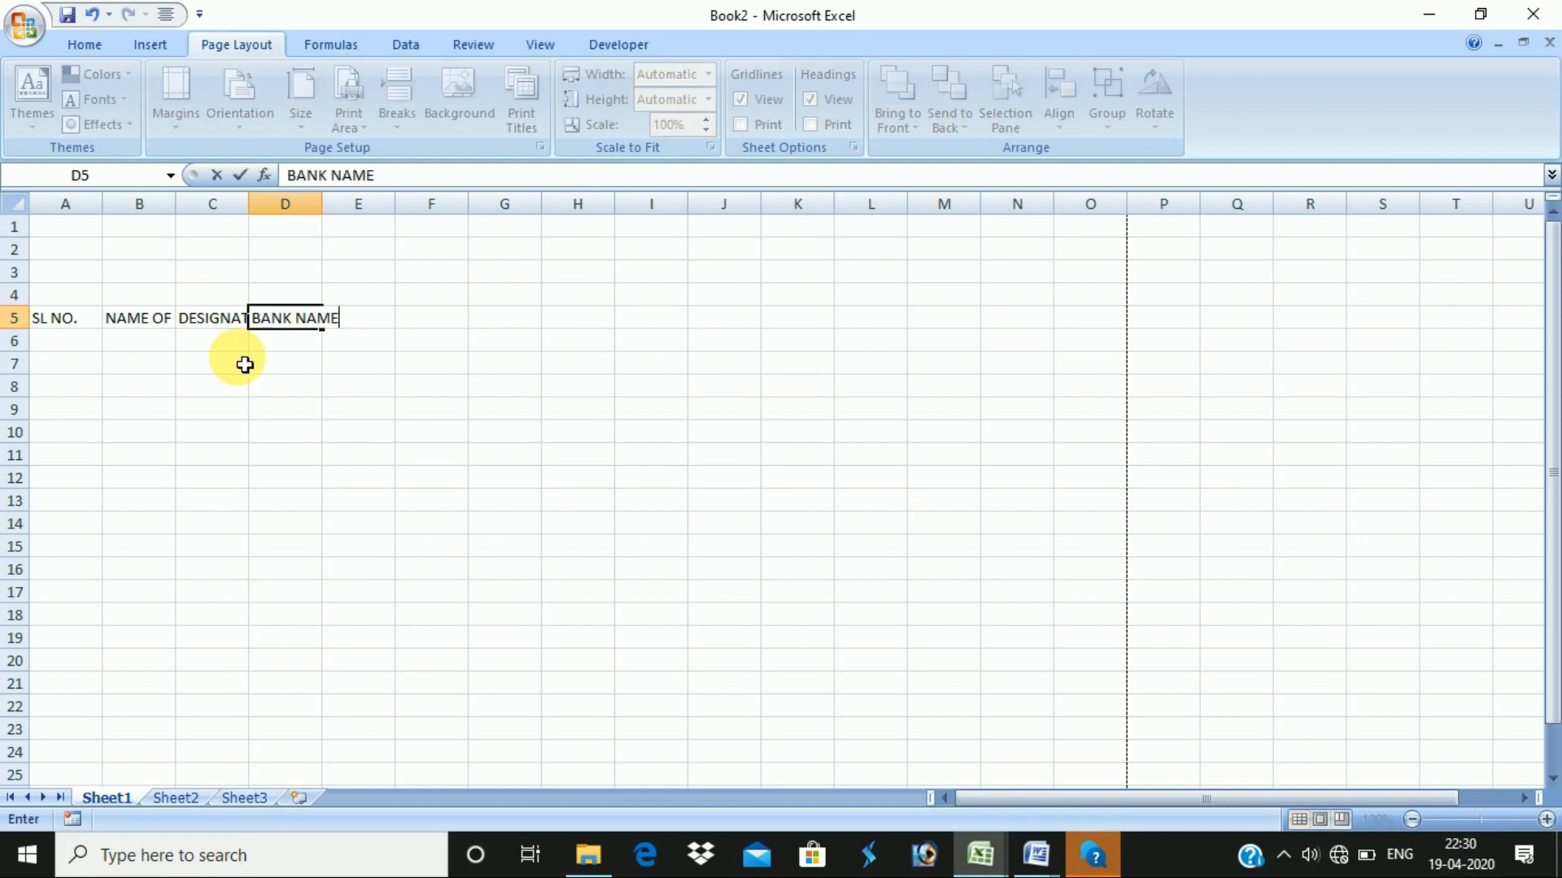
{"action": "key", "text": "Tab"}
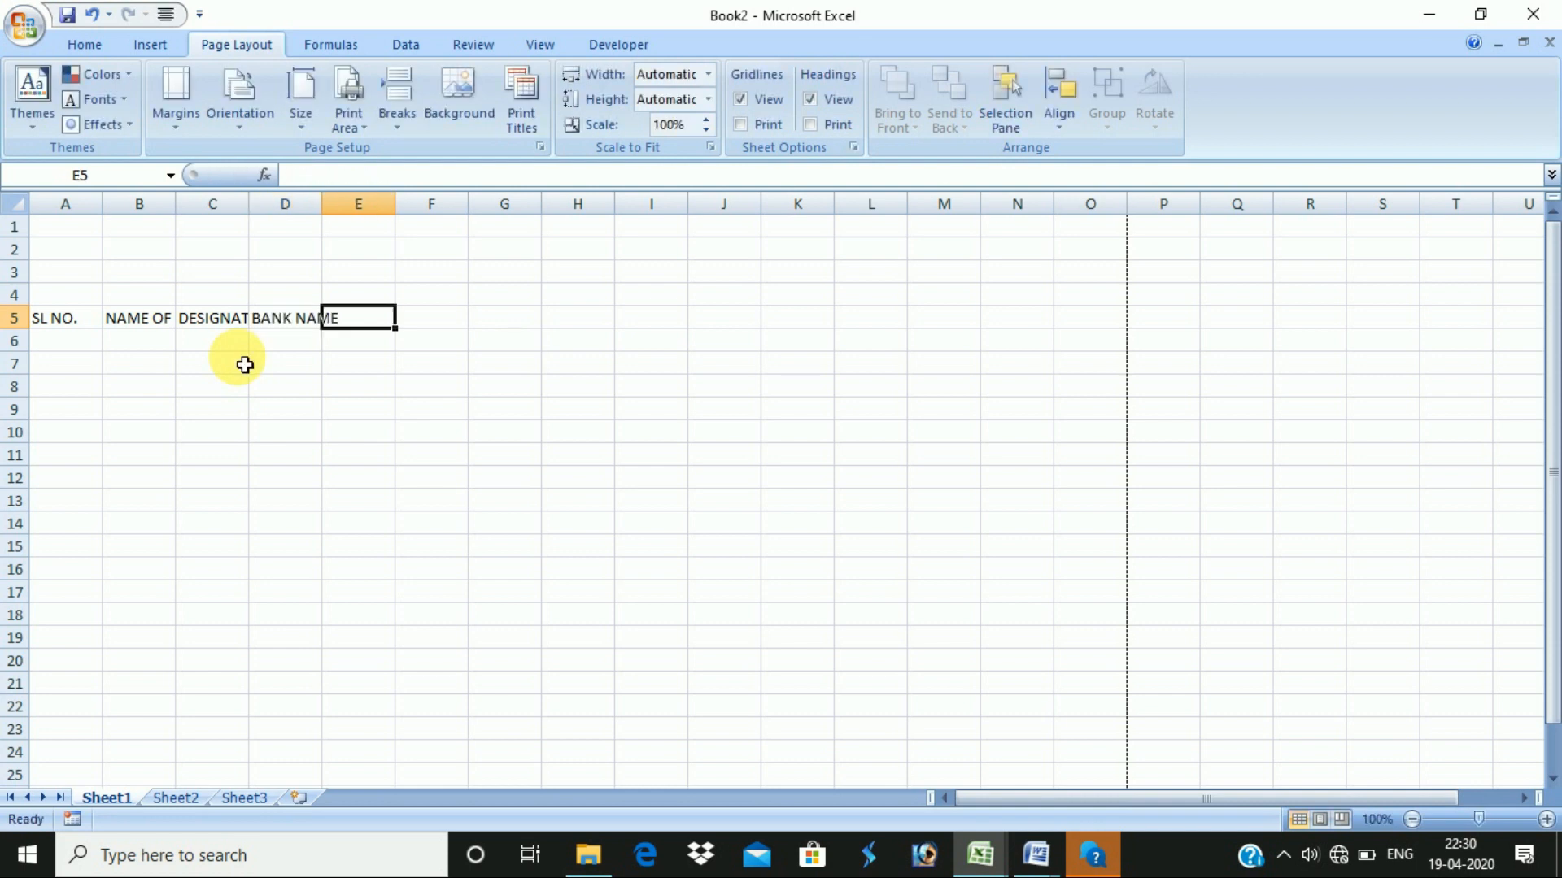
{"action": "type", "text": "ACCOUNT NO."}
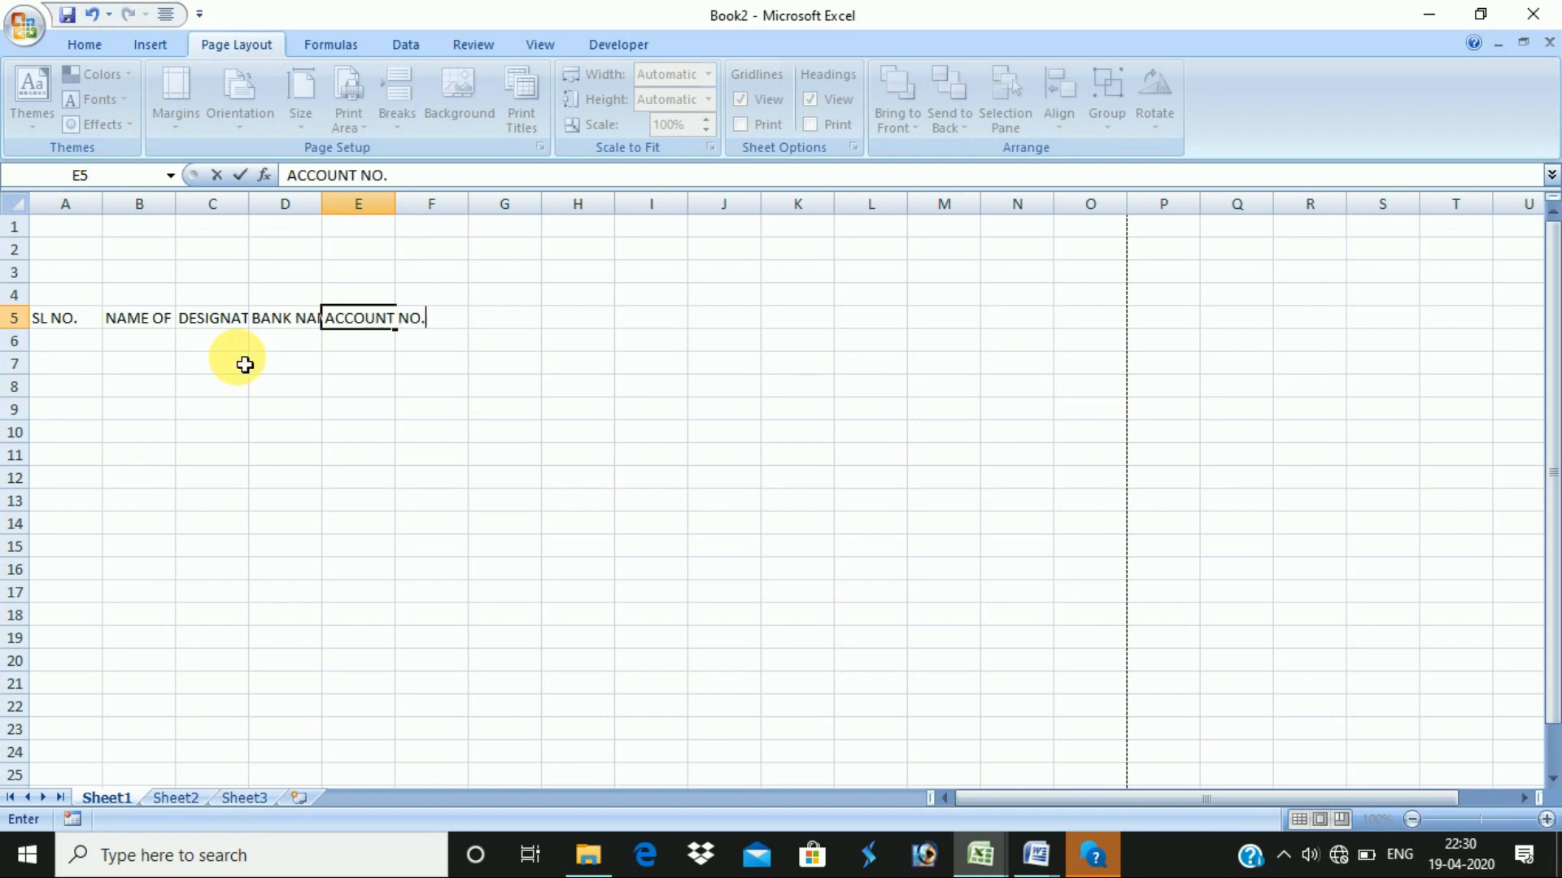
{"action": "key", "text": "Tab"}
{"action": "type", "text": "I"}
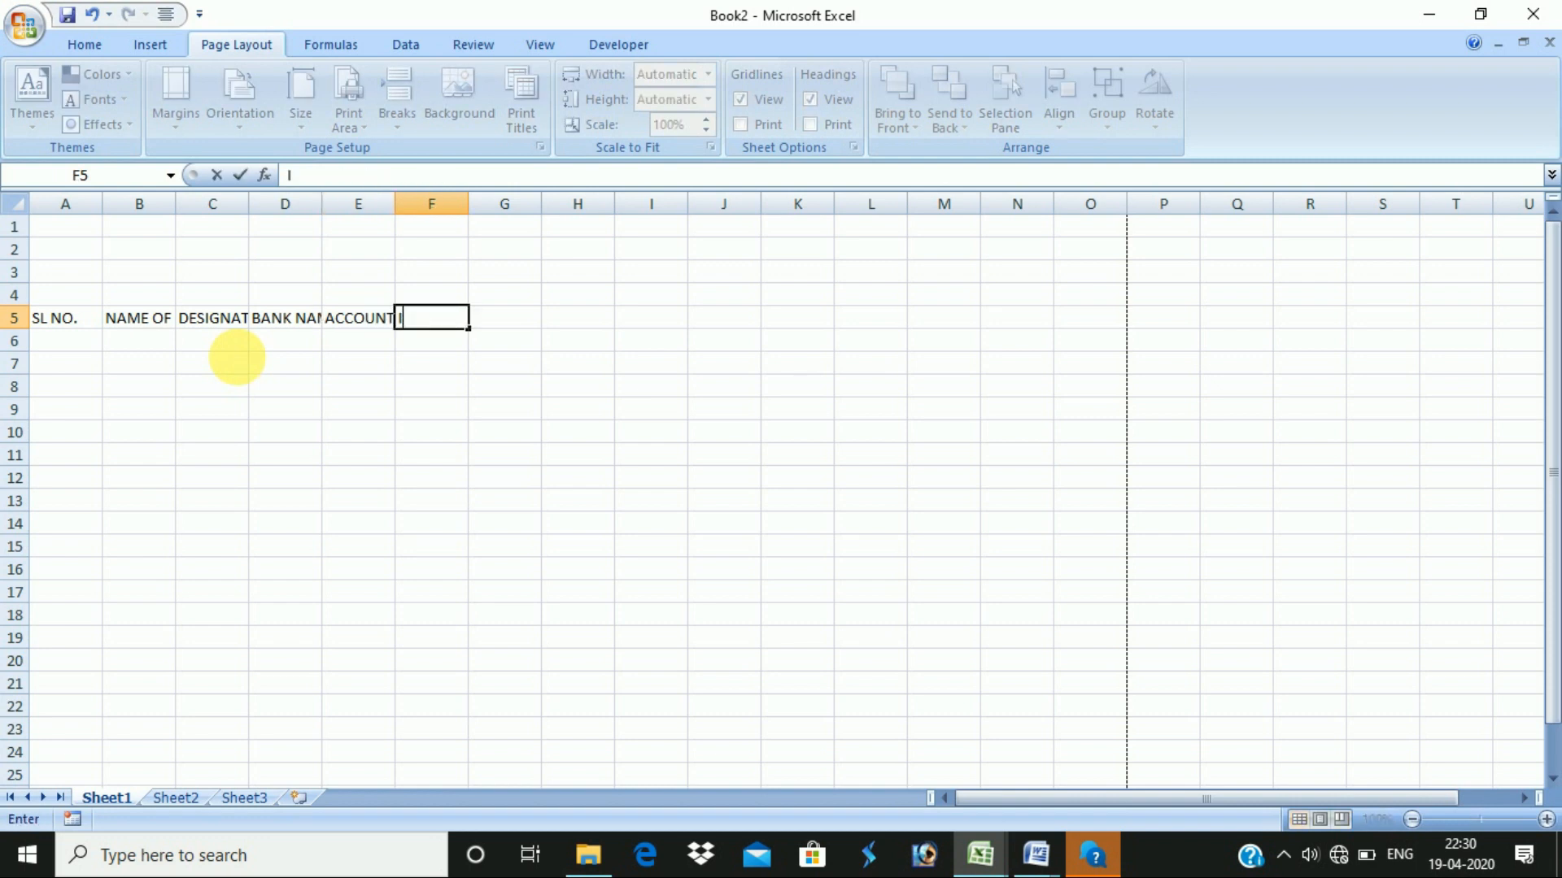
{"action": "type", "text": "FSC CODE"}
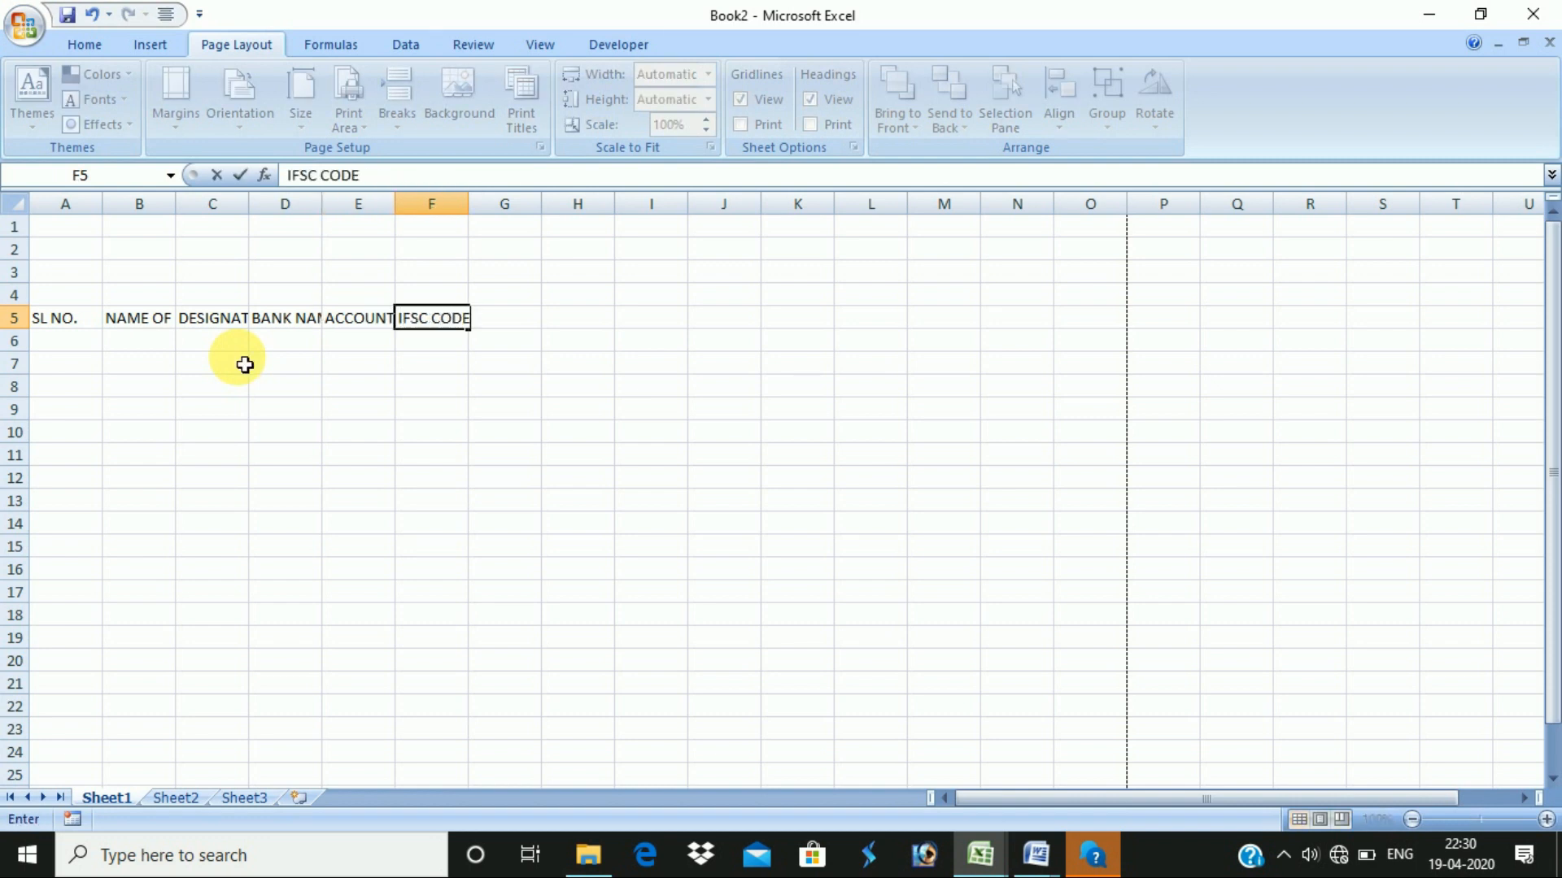
{"action": "key", "text": "Tab"}
{"action": "type", "text": "BRA"}
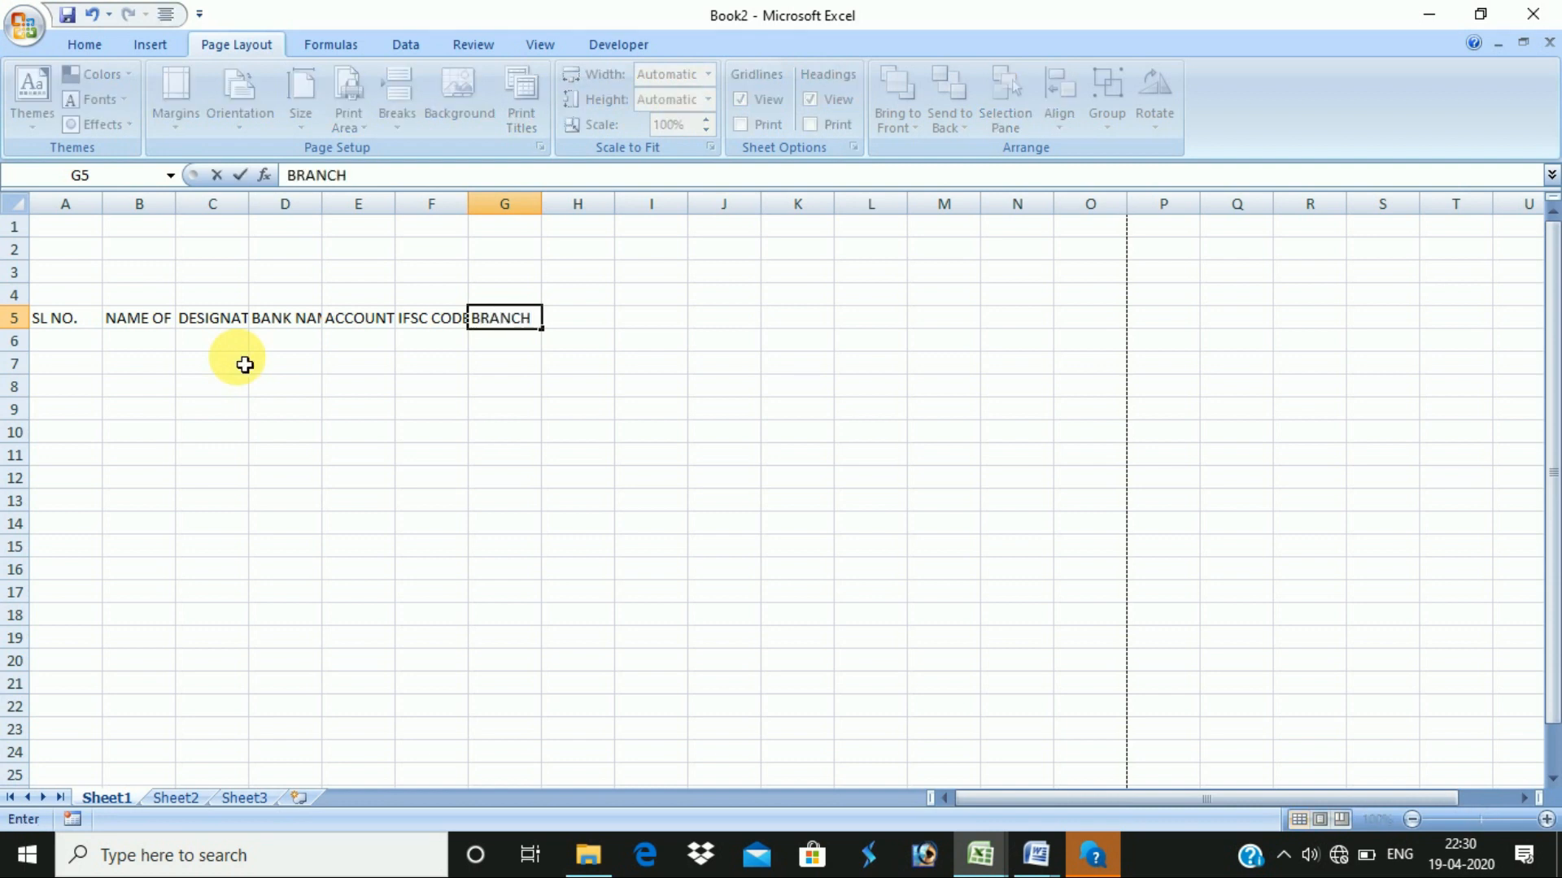
{"action": "key", "text": "Tab"}
{"action": "type", "text": "SI"}
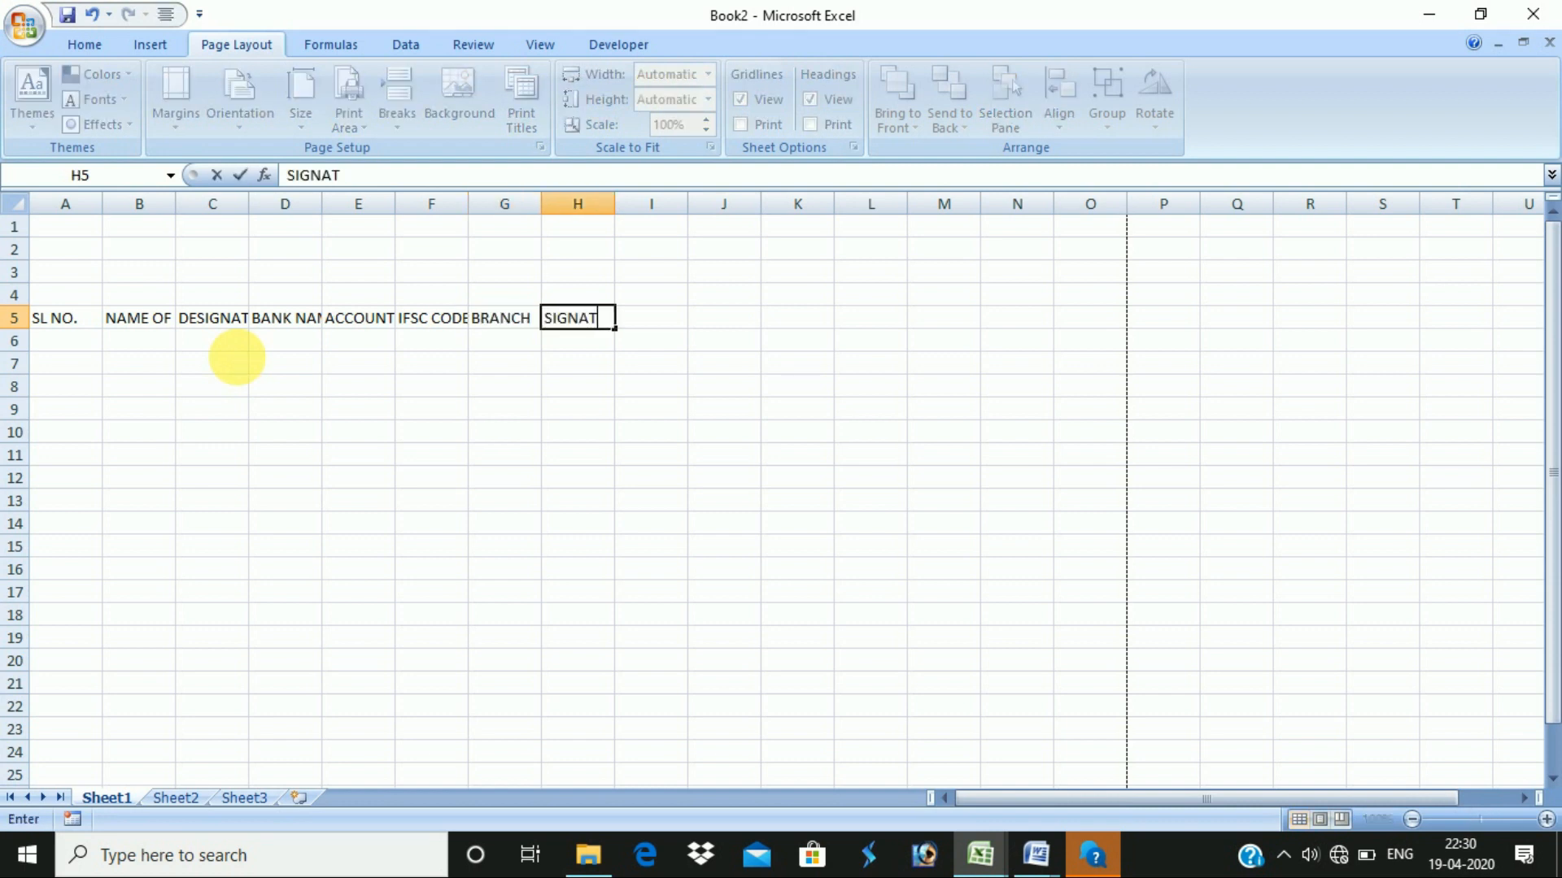
{"action": "type", "text": "E"}
{"action": "key", "text": "Return"}
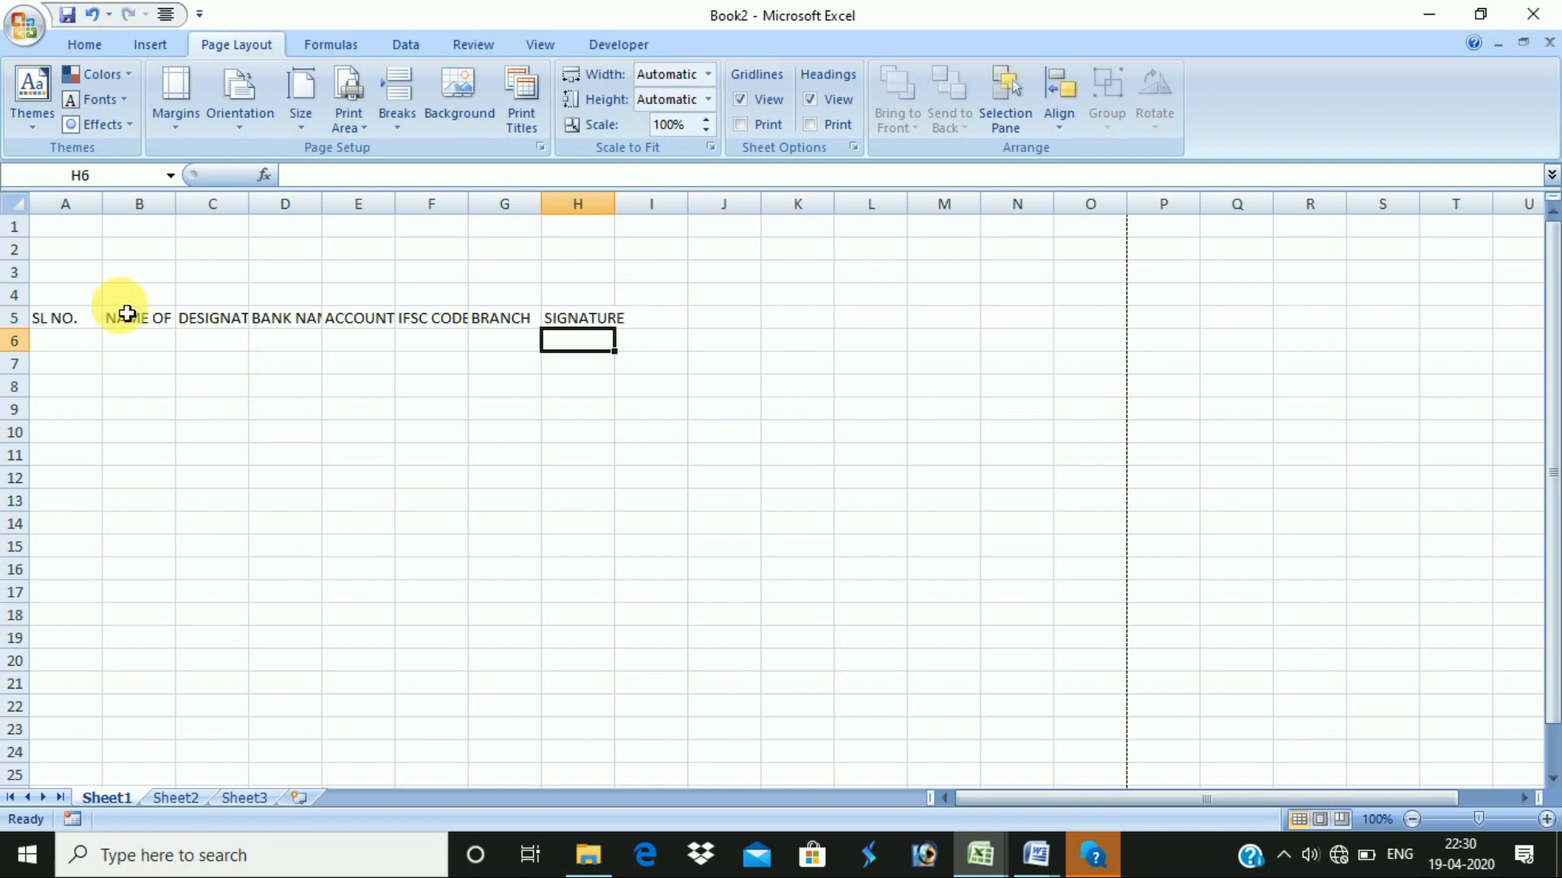
- Select the columns and then the entire worksheet to fit columns to headings
{"action": "left_click", "coordinate": [122, 296]}
{"action": "left_click", "coordinate": [78, 318]}
{"action": "left_click", "coordinate": [418, 299]}
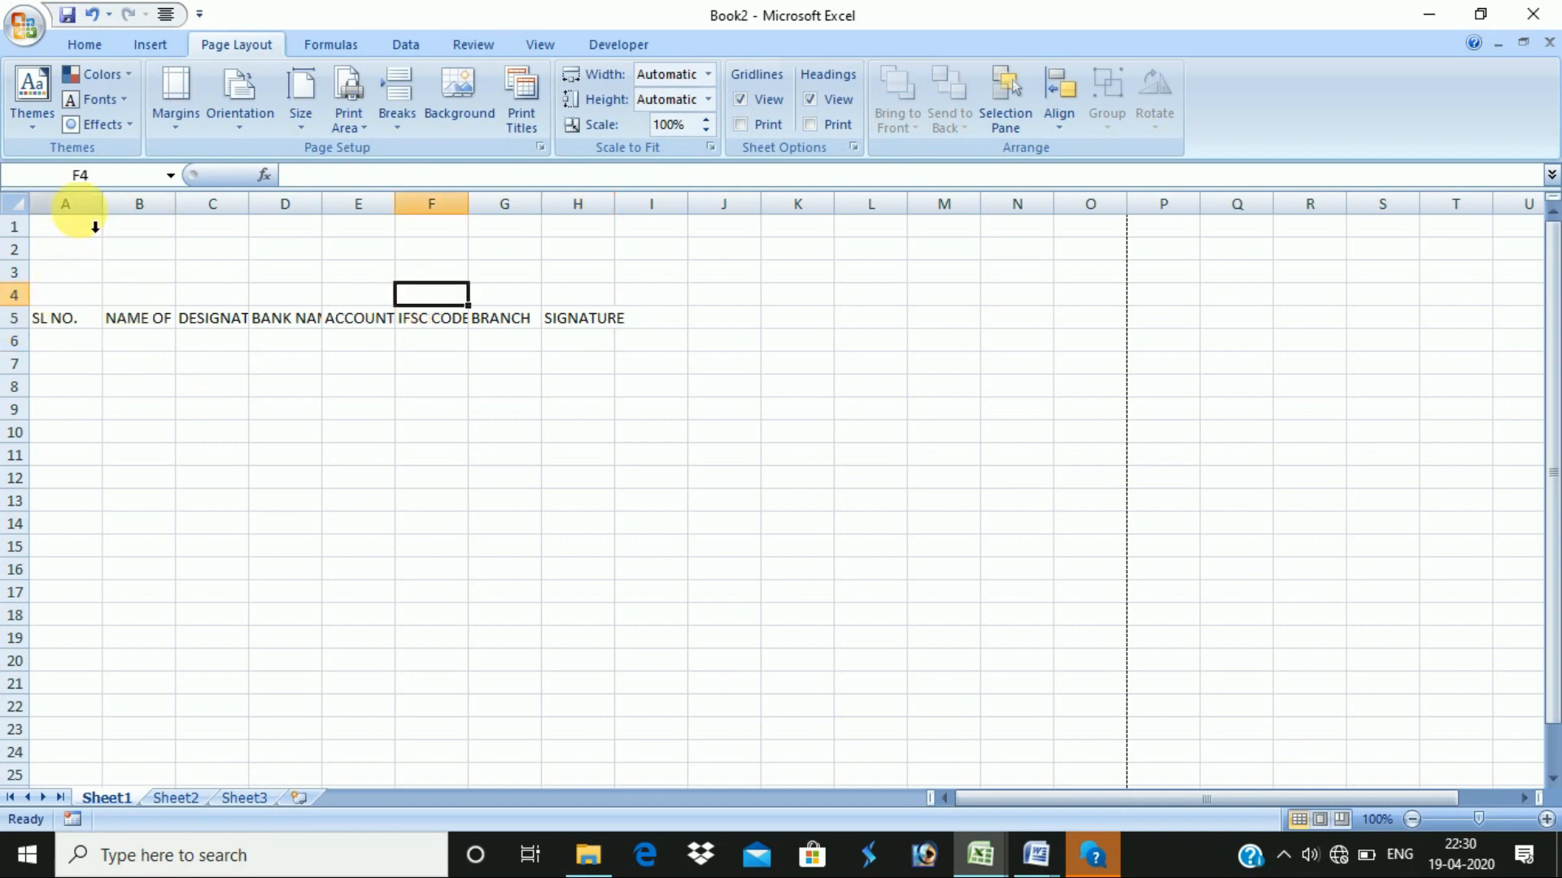
{"action": "left_click_drag", "start_coordinate": [79, 210], "coordinate": [141, 206]}
{"action": "left_click_drag", "start_coordinate": [135, 270], "coordinate": [130, 250]}
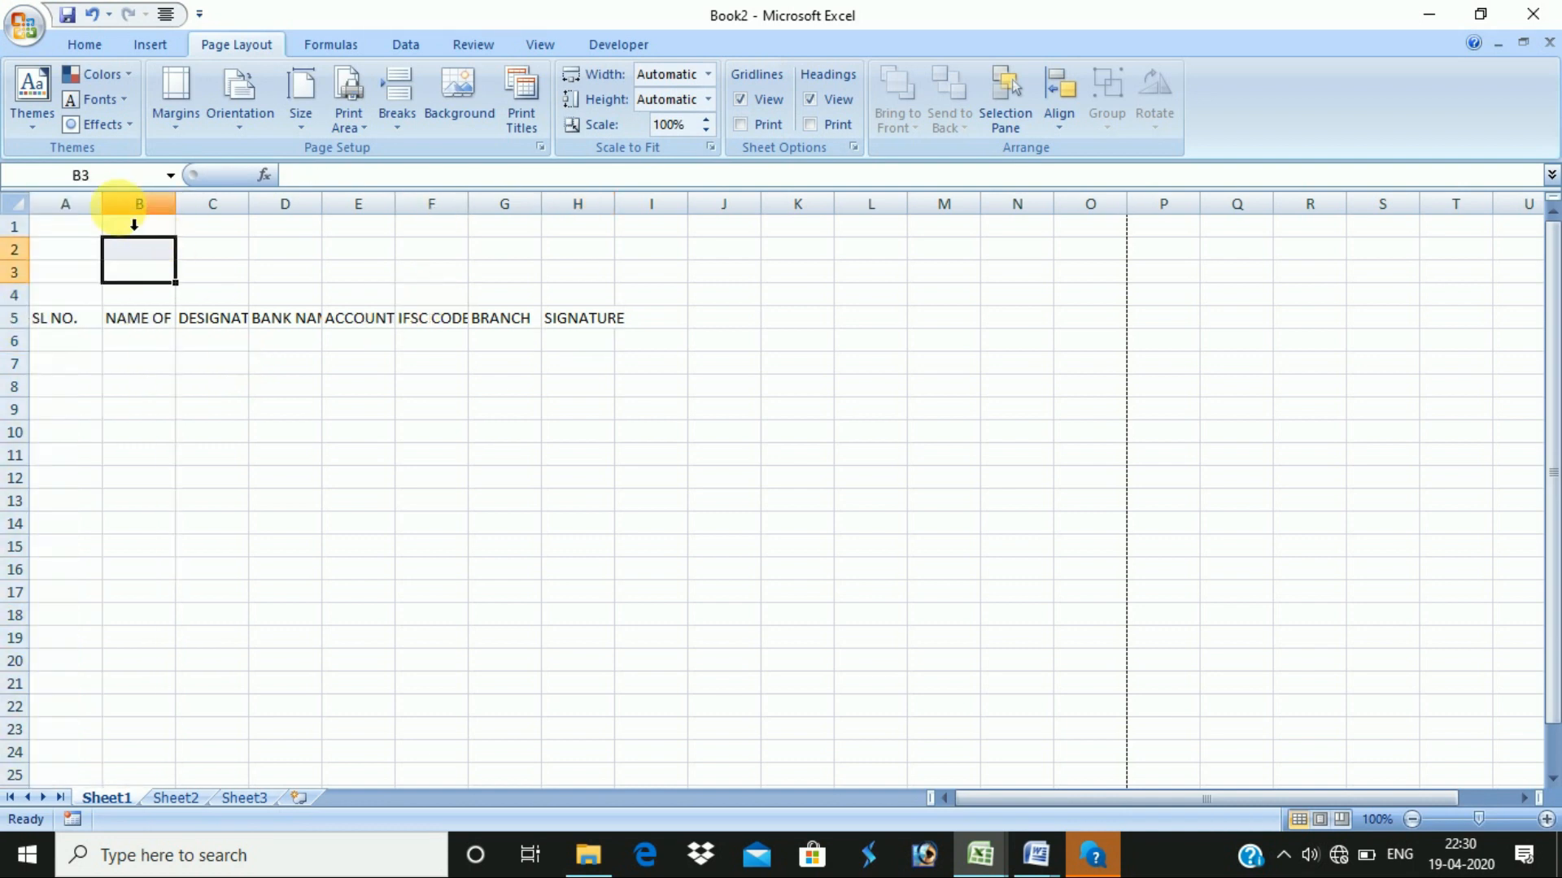
{"action": "left_click", "coordinate": [24, 208]}
- Widen columns B–E to fit headings like BANK NAME and ACCOUNT NO., then narrow column B to fit the page
{"action": "double_click", "coordinate": [192, 210]}
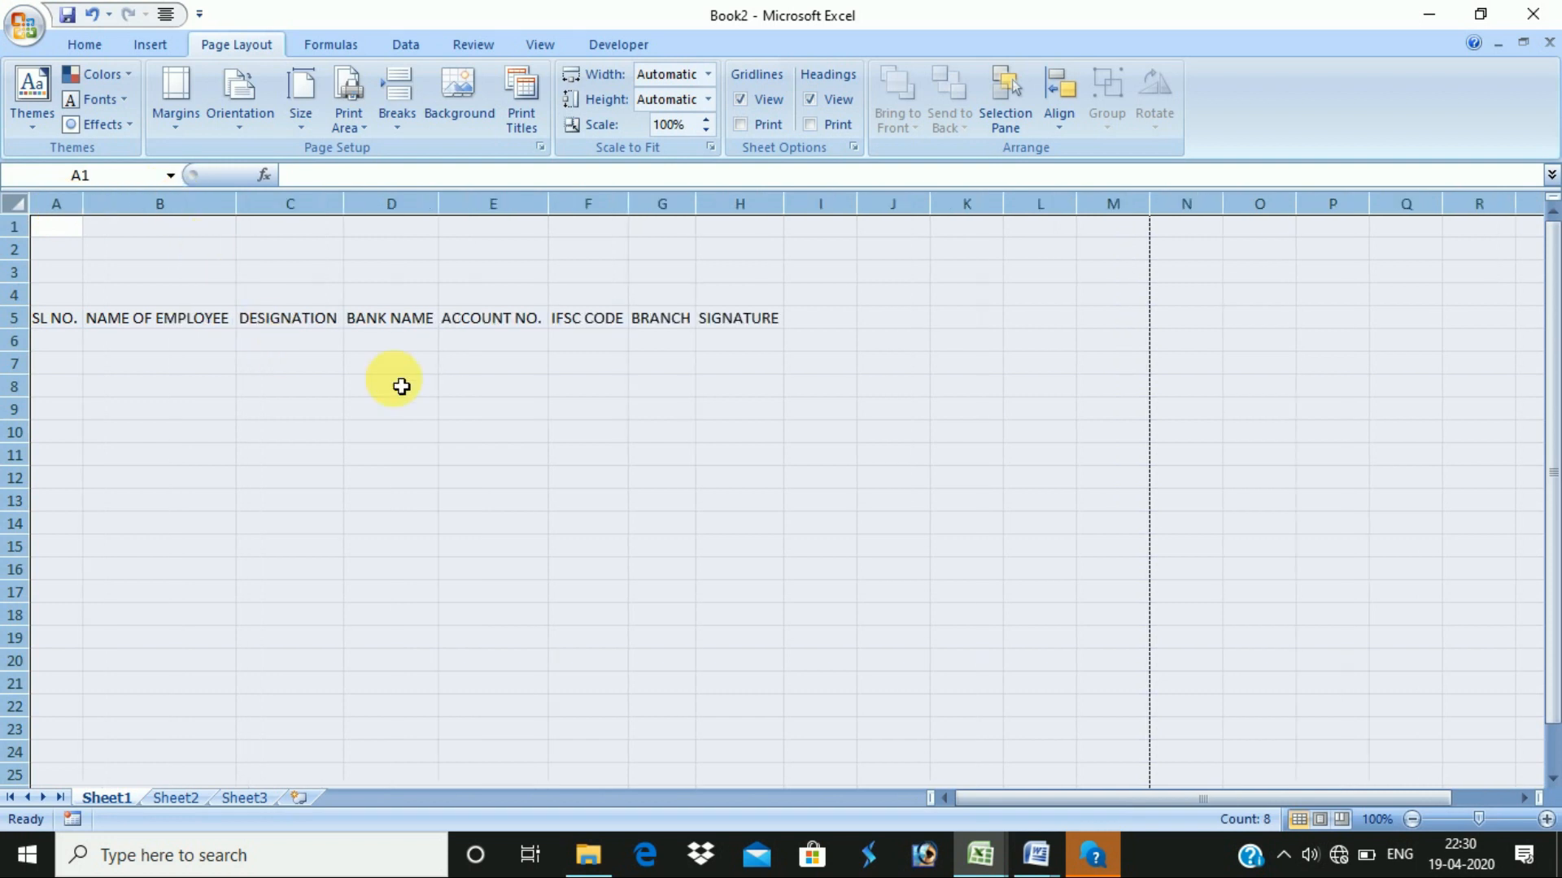
{"action": "left_click", "coordinate": [401, 384]}
{"action": "left_click_drag", "start_coordinate": [237, 210], "coordinate": [366, 227]}
{"action": "left_click_drag", "start_coordinate": [474, 212], "coordinate": [513, 221]}
{"action": "left_click_drag", "start_coordinate": [605, 205], "coordinate": [658, 208]}
{"action": "mouse_move", "coordinate": [776, 216]}
{"action": "left_mouse_down"}
{"action": "mouse_move", "coordinate": [1179, 217]}
{"action": "mouse_move", "coordinate": [1255, 244]}
{"action": "mouse_move", "coordinate": [1244, 252]}
{"action": "left_mouse_up"}
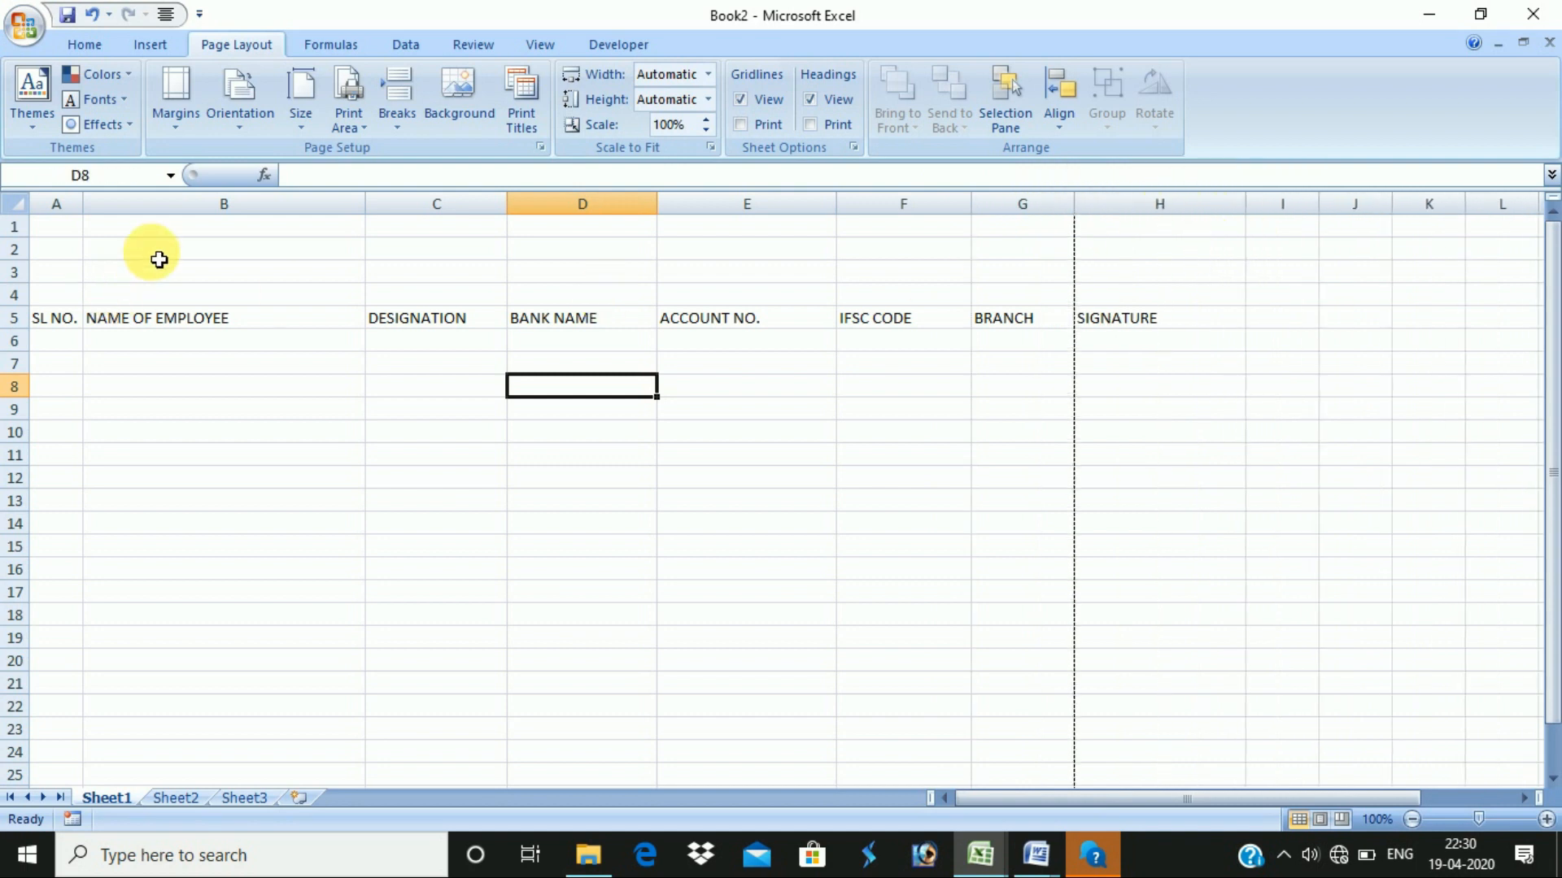
{"action": "left_click_drag", "start_coordinate": [364, 210], "coordinate": [302, 213]}
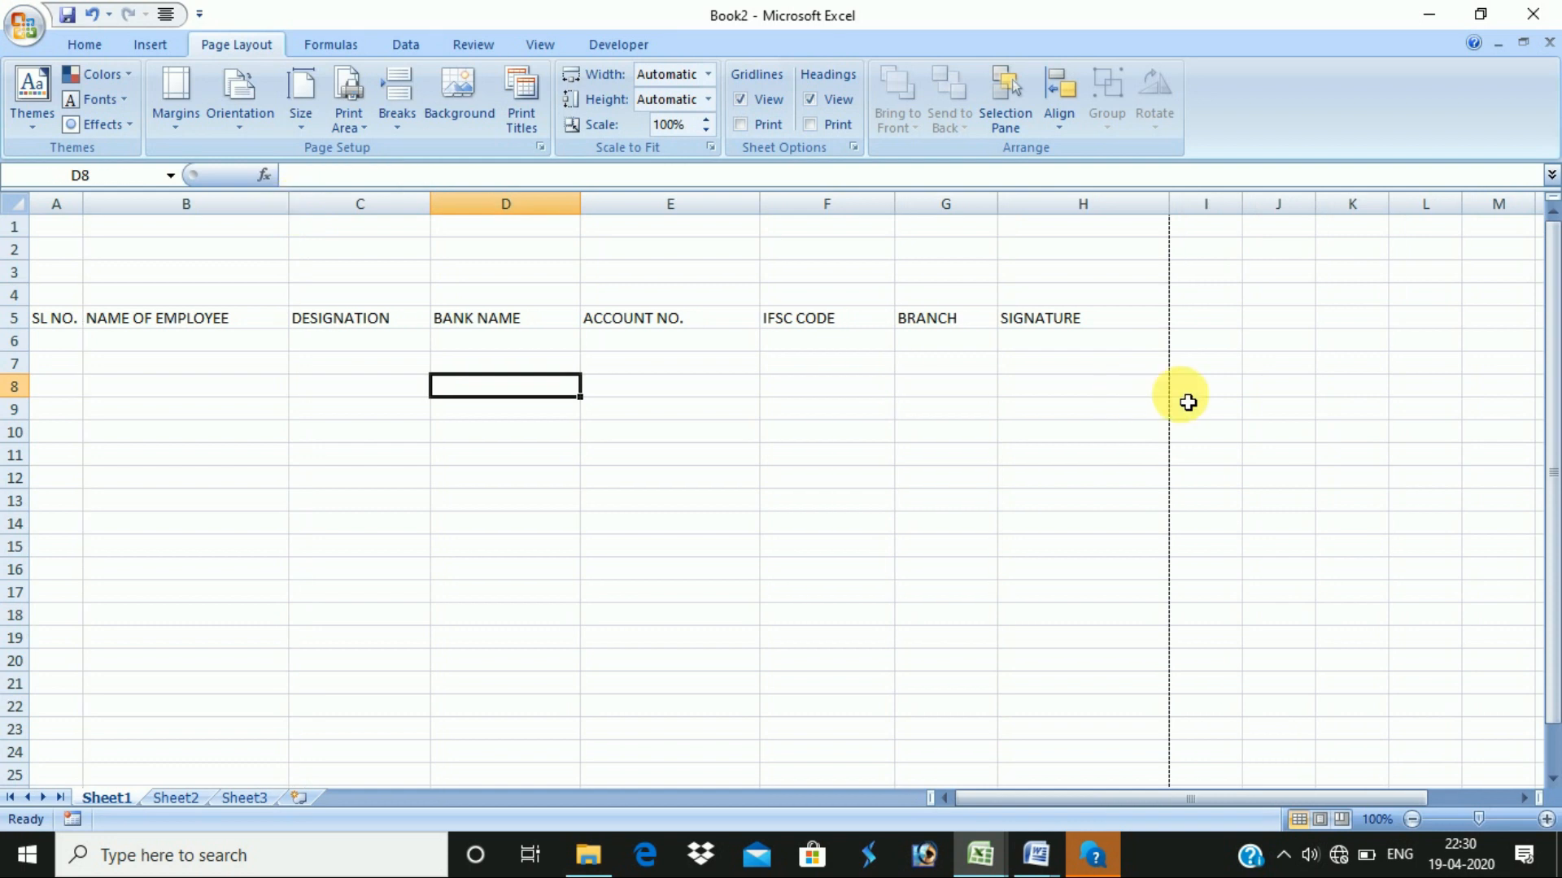
{"action": "left_click", "coordinate": [1087, 366]}
- Centre the row 5 headings and enlarge them to 12 pt
{"action": "left_click", "coordinate": [15, 318]}
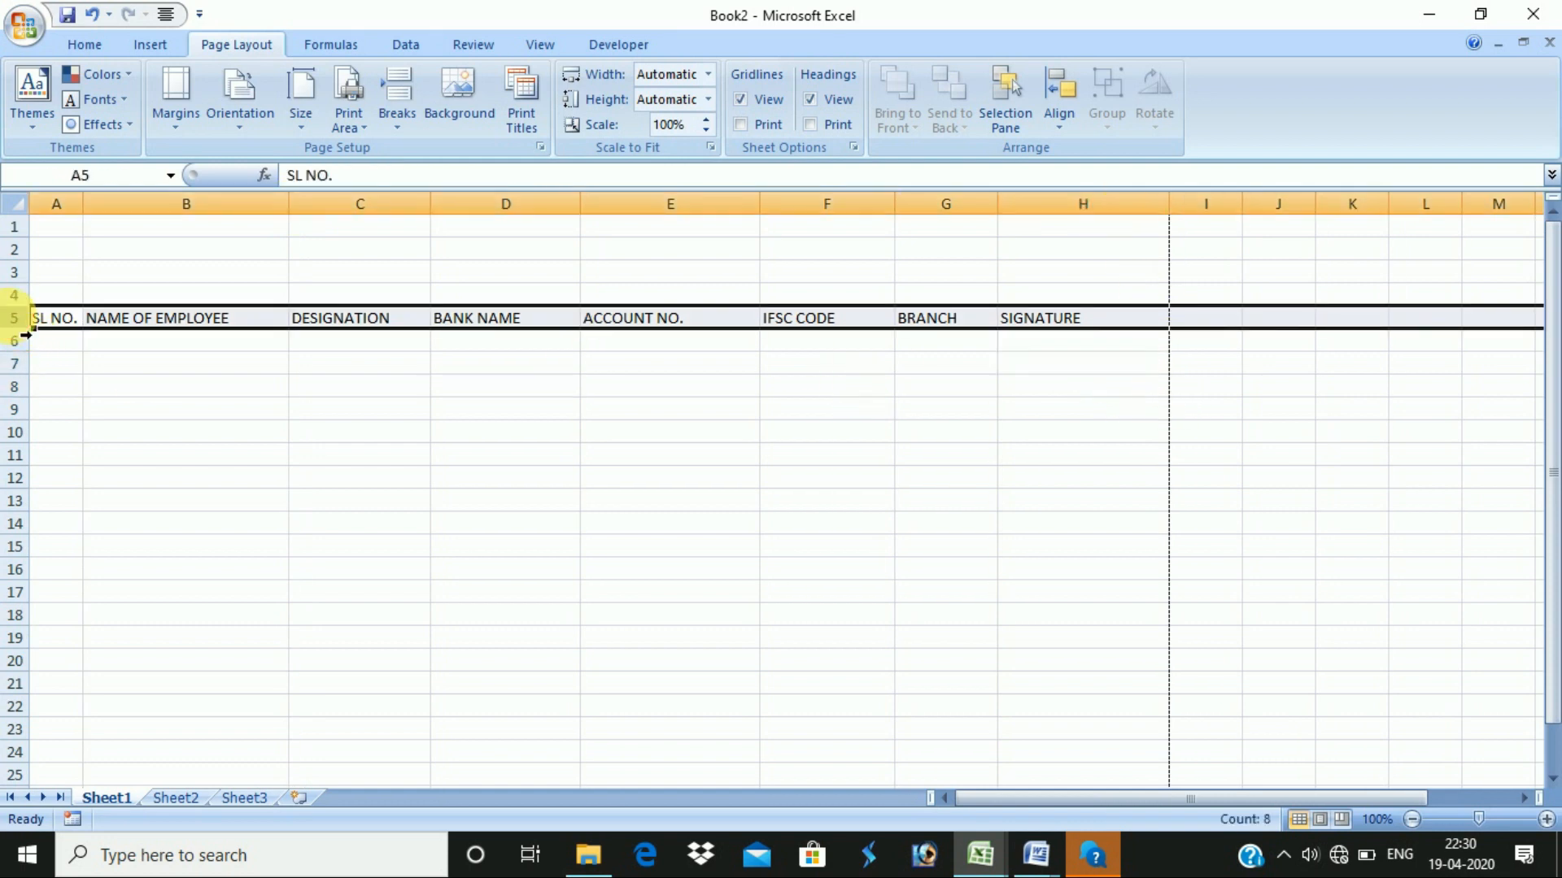
{"action": "left_click", "coordinate": [84, 44]}
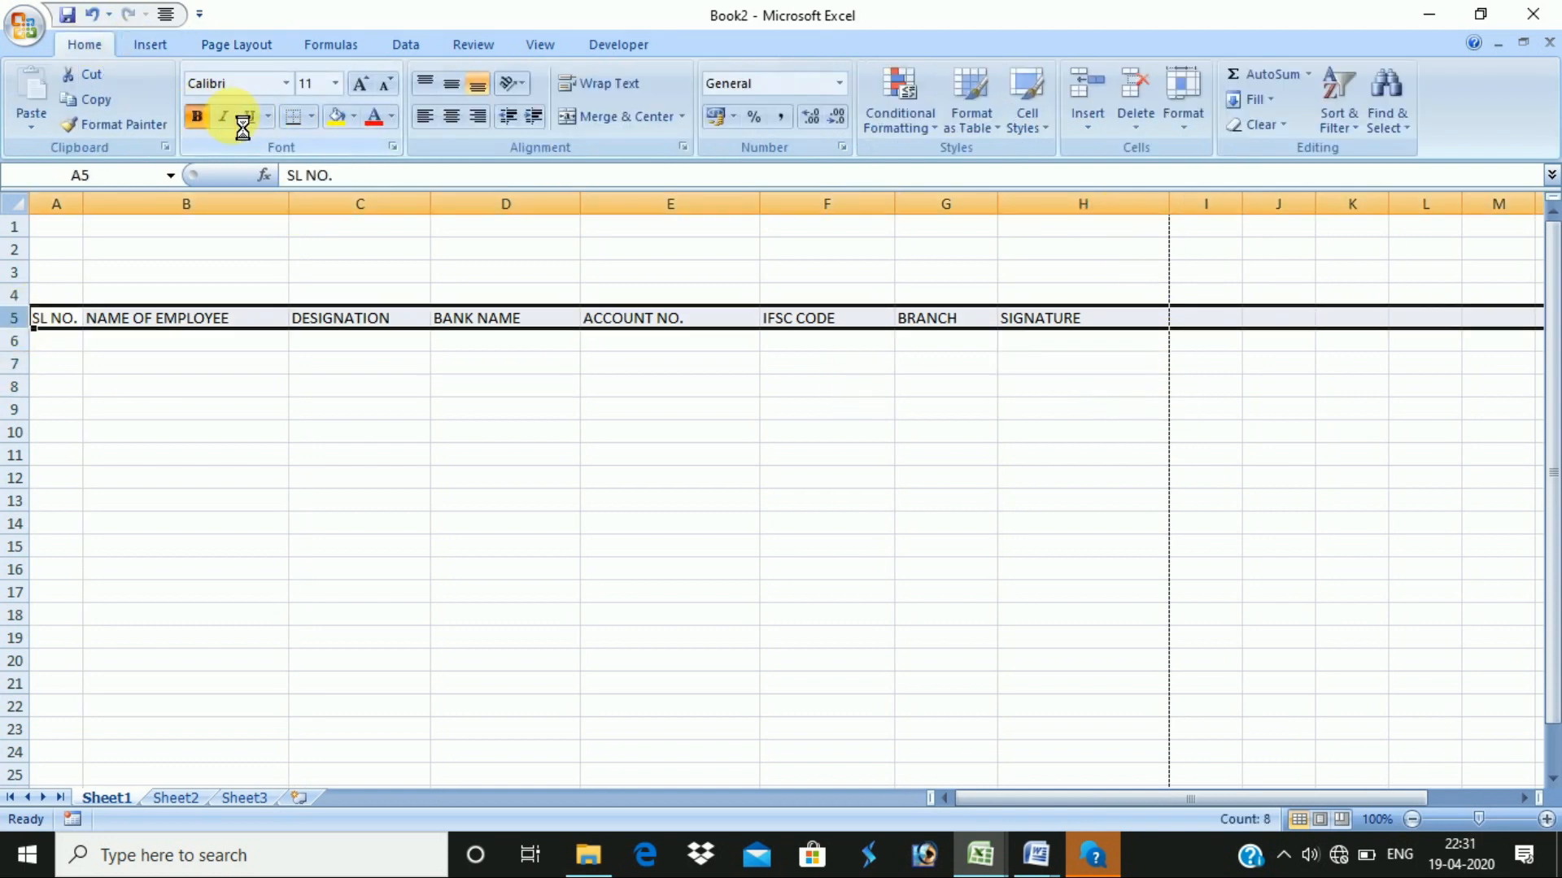
{"action": "left_click", "coordinate": [451, 116]}
{"action": "left_click", "coordinate": [360, 83]}
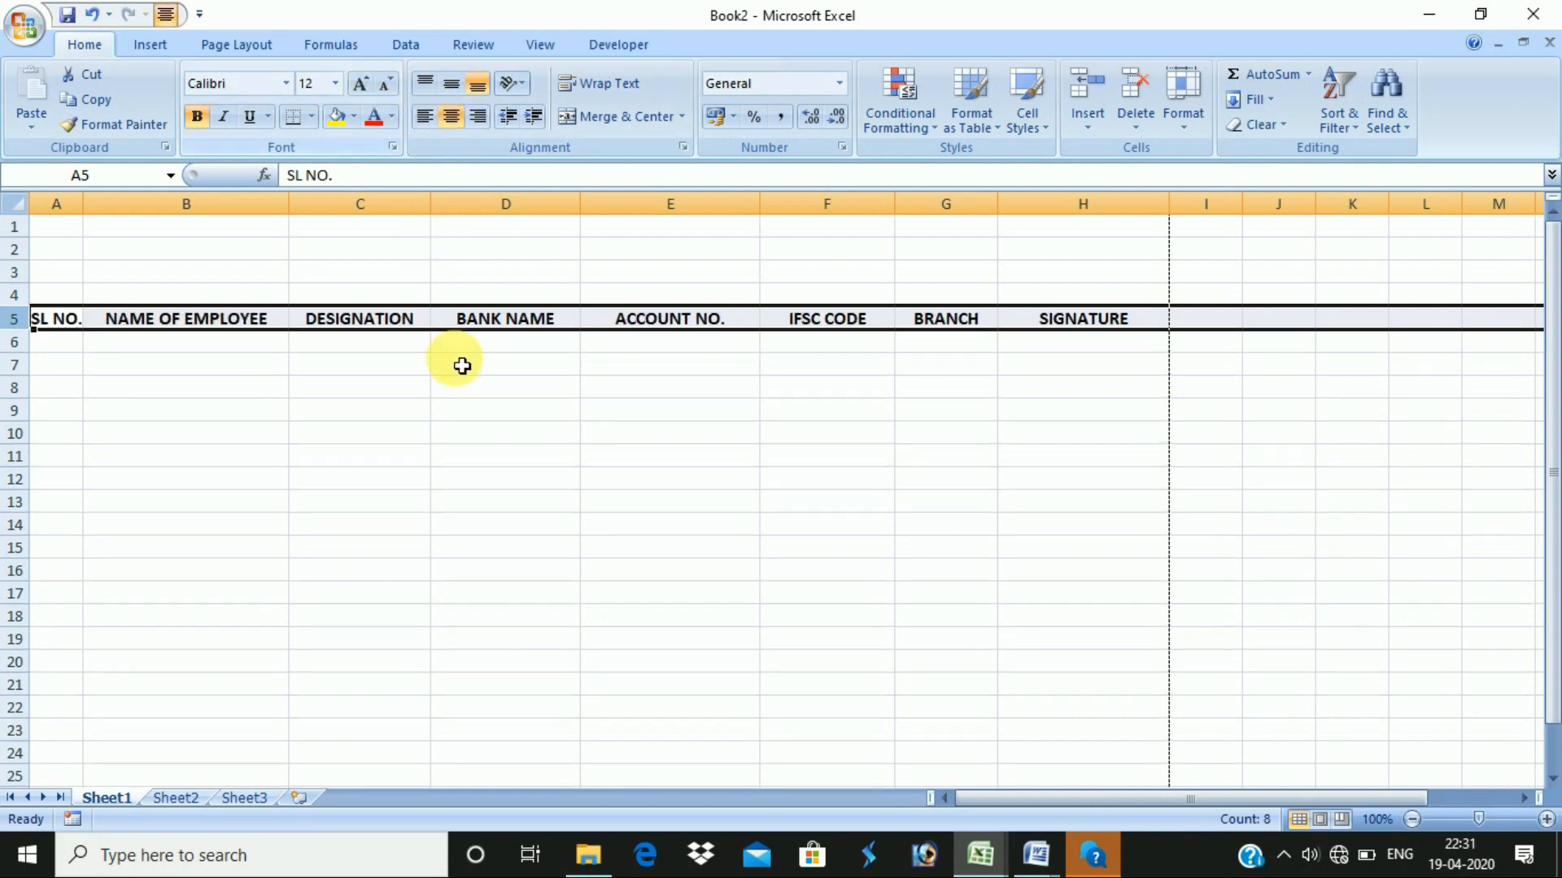
- Fill header cells A5:H5 with yellow, then select A1:H4 above them
{"action": "left_click", "coordinate": [277, 411]}
{"action": "left_click_drag", "start_coordinate": [49, 319], "coordinate": [1096, 327]}
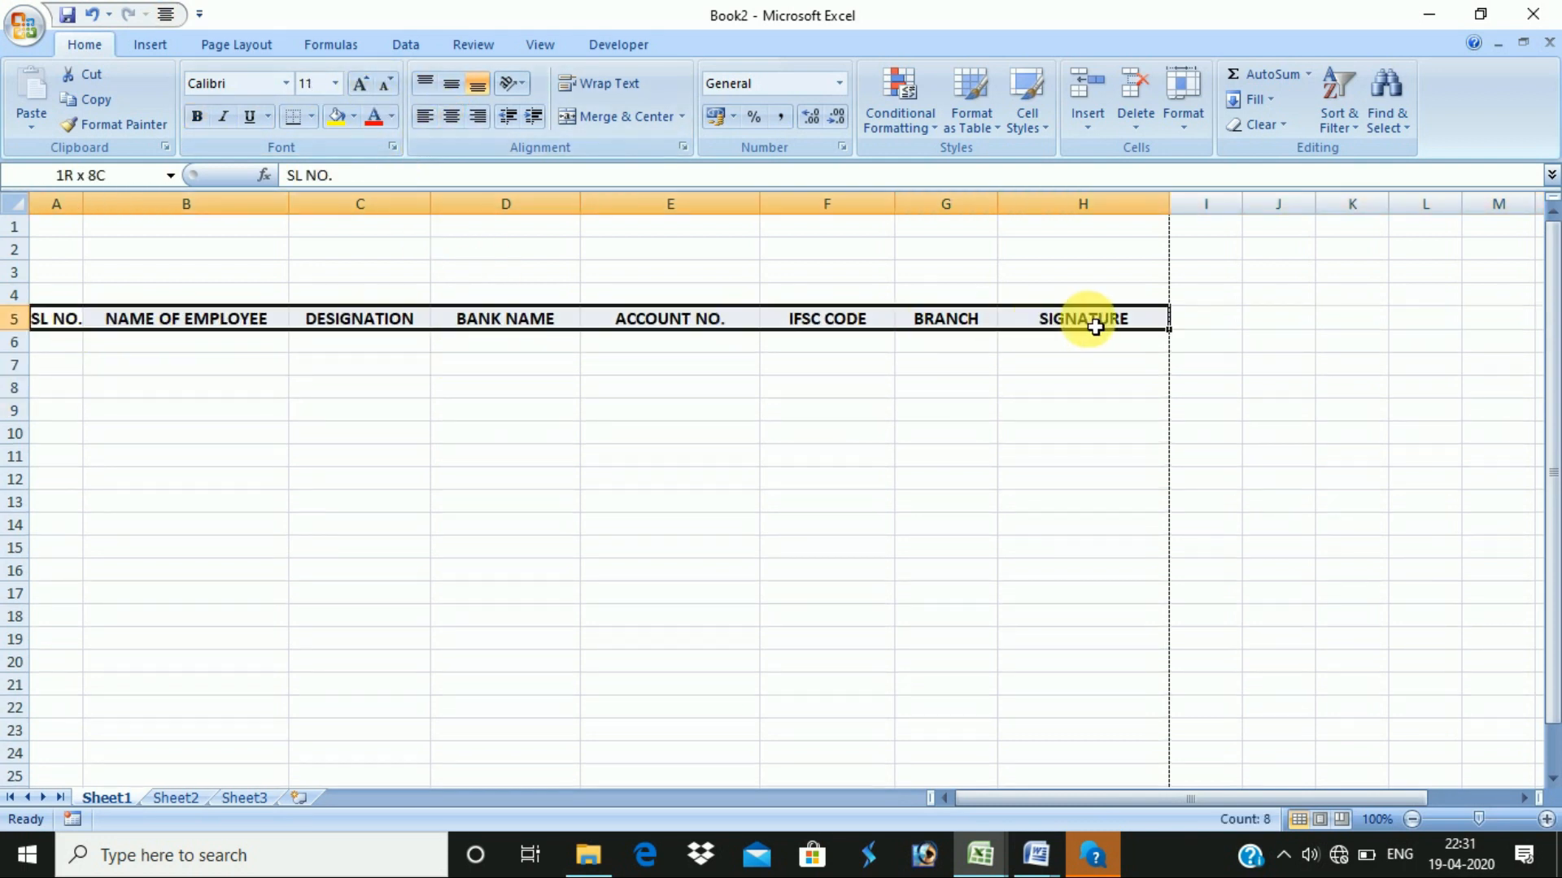
{"action": "left_click", "coordinate": [353, 117]}
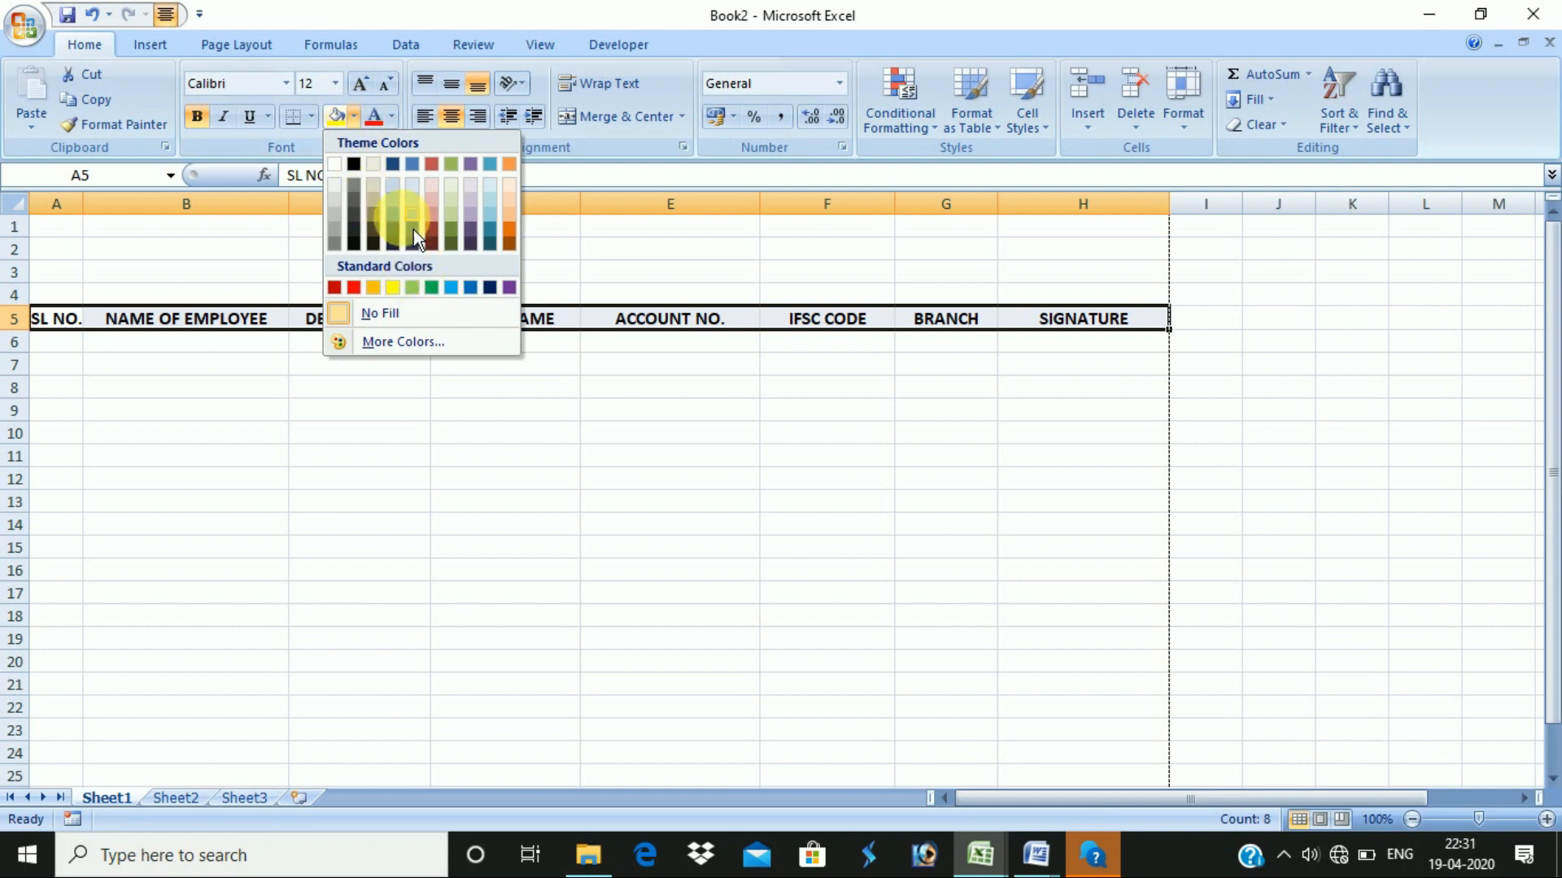
{"action": "left_click", "coordinate": [392, 289]}
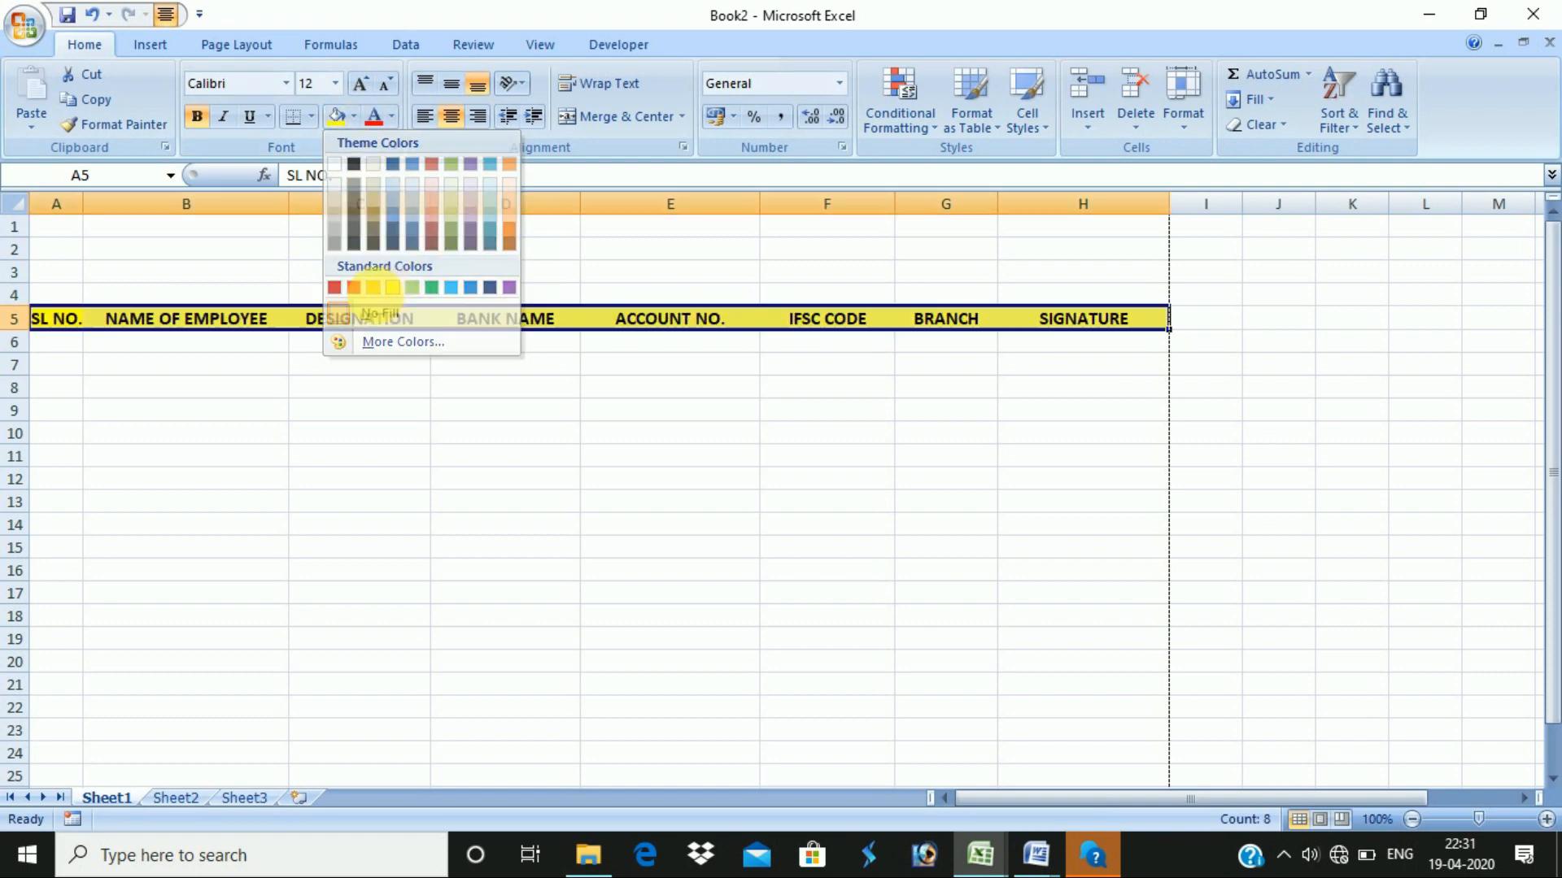
{"action": "left_click", "coordinate": [484, 388]}
{"action": "left_click_drag", "start_coordinate": [41, 227], "coordinate": [1124, 291]}
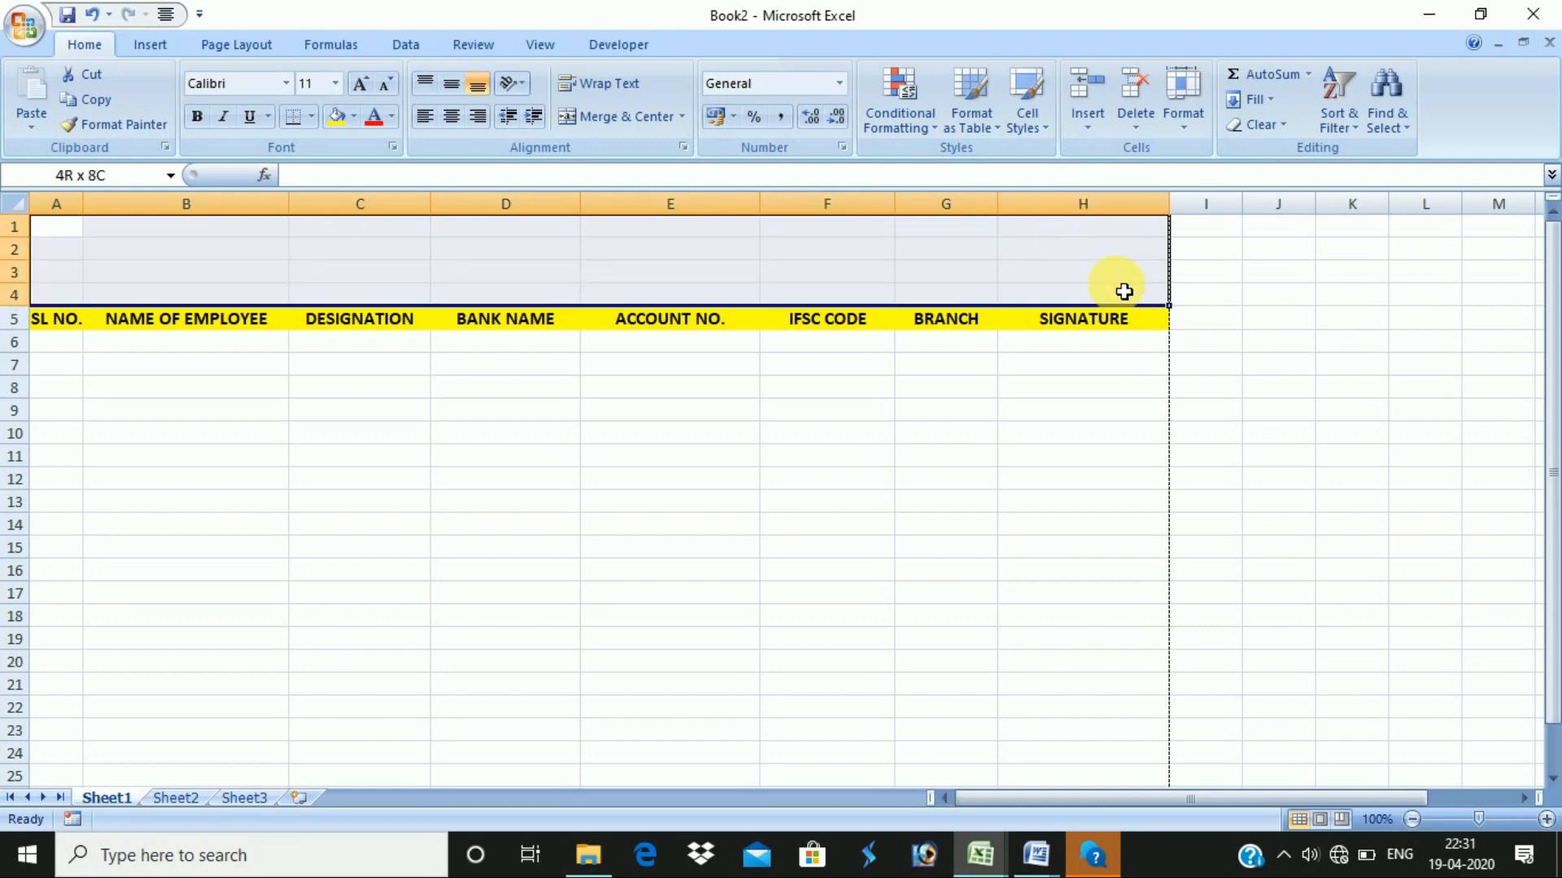
- Merge rows 1–4 across columns A to H and grow row 1's font to 18
{"action": "left_click", "coordinate": [686, 119]}
{"action": "left_click", "coordinate": [680, 178]}
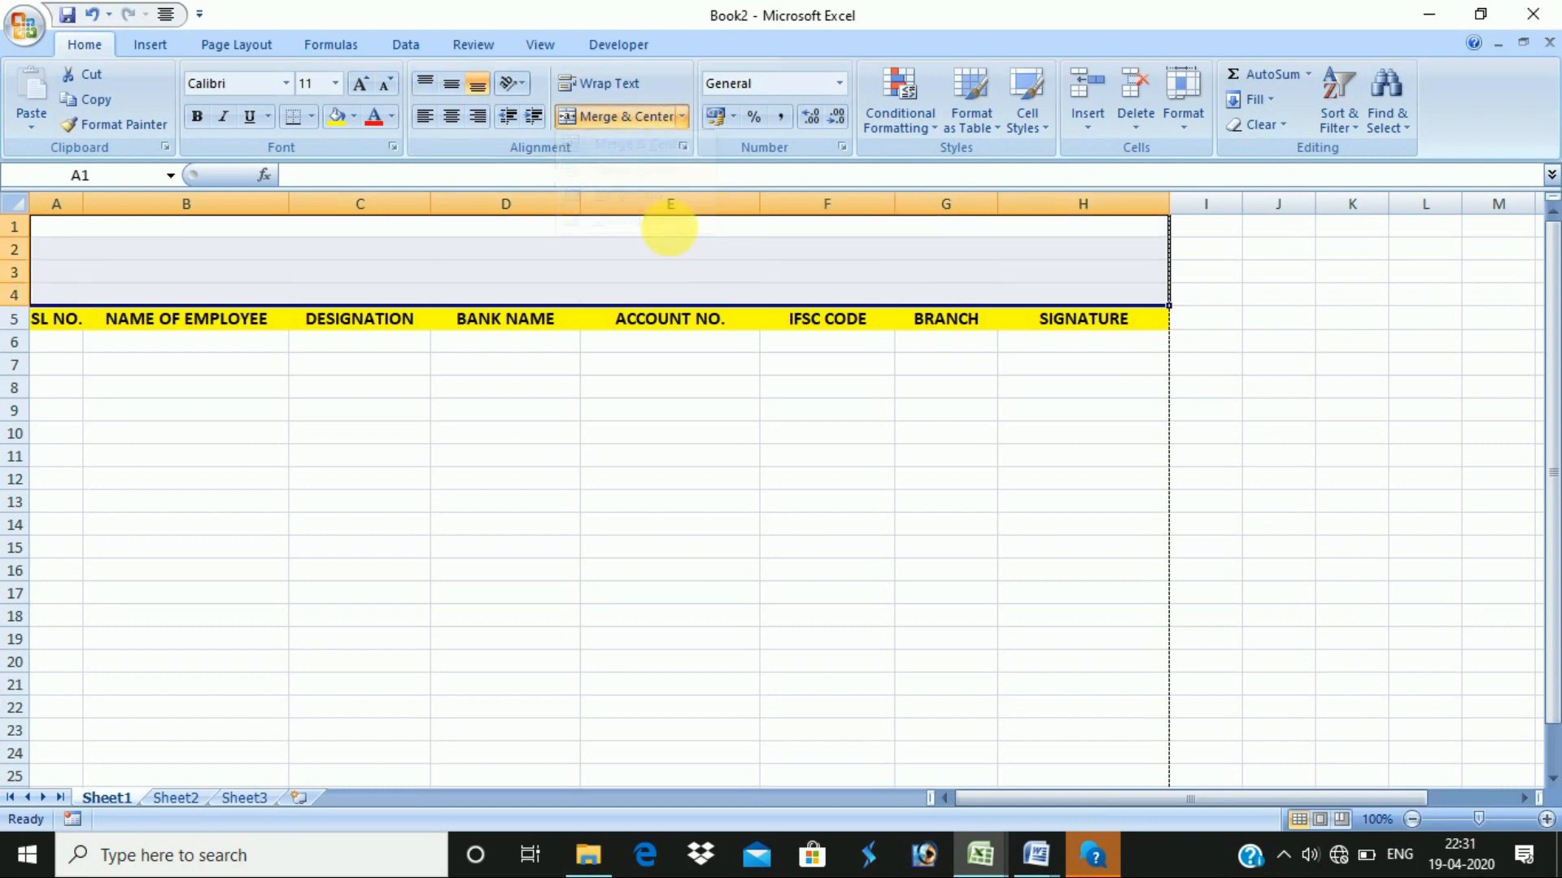
{"action": "left_click", "coordinate": [595, 235]}
{"action": "left_click", "coordinate": [356, 88]}
{"action": "left_click", "coordinate": [356, 88]}
{"action": "left_click", "coordinate": [357, 88]}
{"action": "left_click", "coordinate": [356, 88]}
- Grow the fonts of rows 2 and 3 to 14 and enlarge row 4's font
{"action": "left_click", "coordinate": [561, 263]}
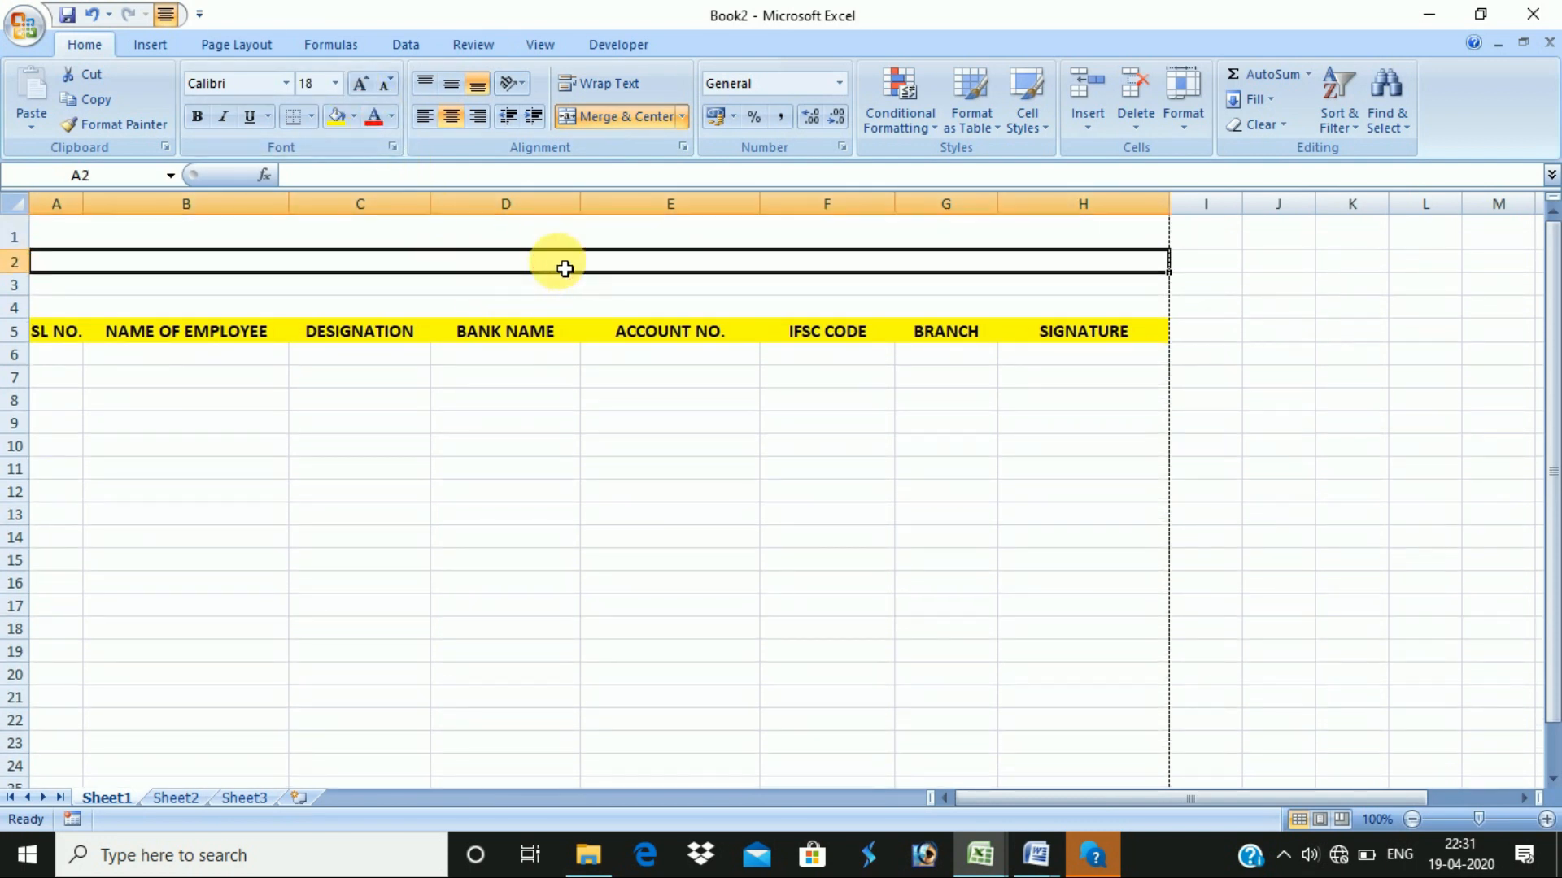
{"action": "left_click", "coordinate": [358, 83]}
{"action": "left_click", "coordinate": [359, 84]}
{"action": "left_click", "coordinate": [554, 315]}
{"action": "left_click", "coordinate": [554, 292]}
{"action": "left_click", "coordinate": [359, 84]}
{"action": "left_click", "coordinate": [358, 84]}
{"action": "left_click", "coordinate": [600, 321]}
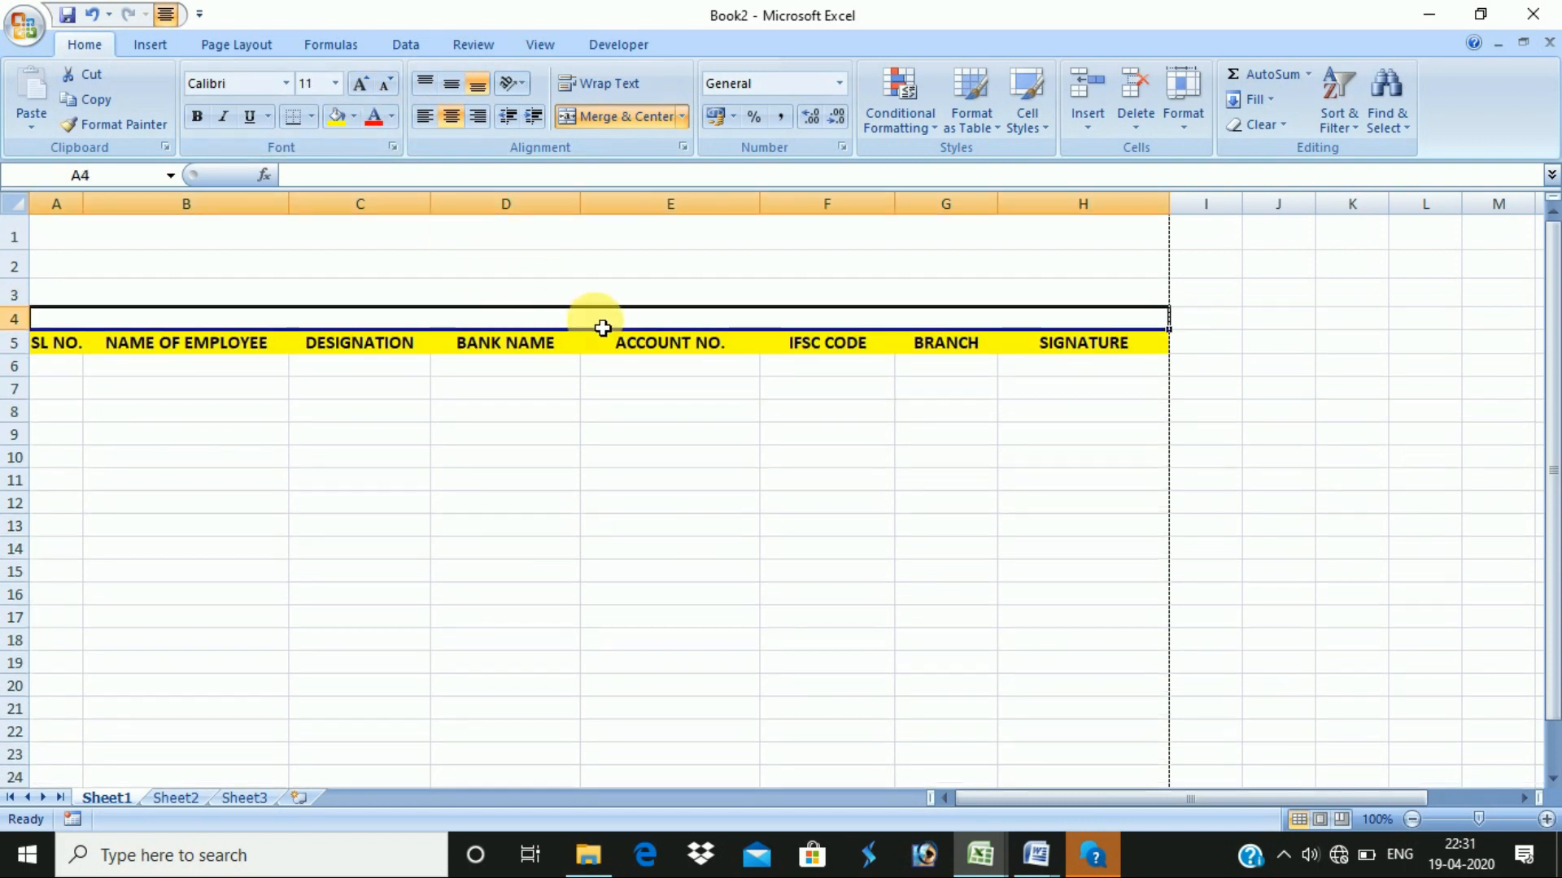
{"action": "left_click", "coordinate": [358, 84]}
{"action": "left_click", "coordinate": [359, 84]}
- Enter VIJAY LAXMI TRANSPORT, EMPLOYEE BANK ACCOUNT DETAILS and MAR-20 in rows 1–3
{"action": "key", "text": "ctrl+Home"}
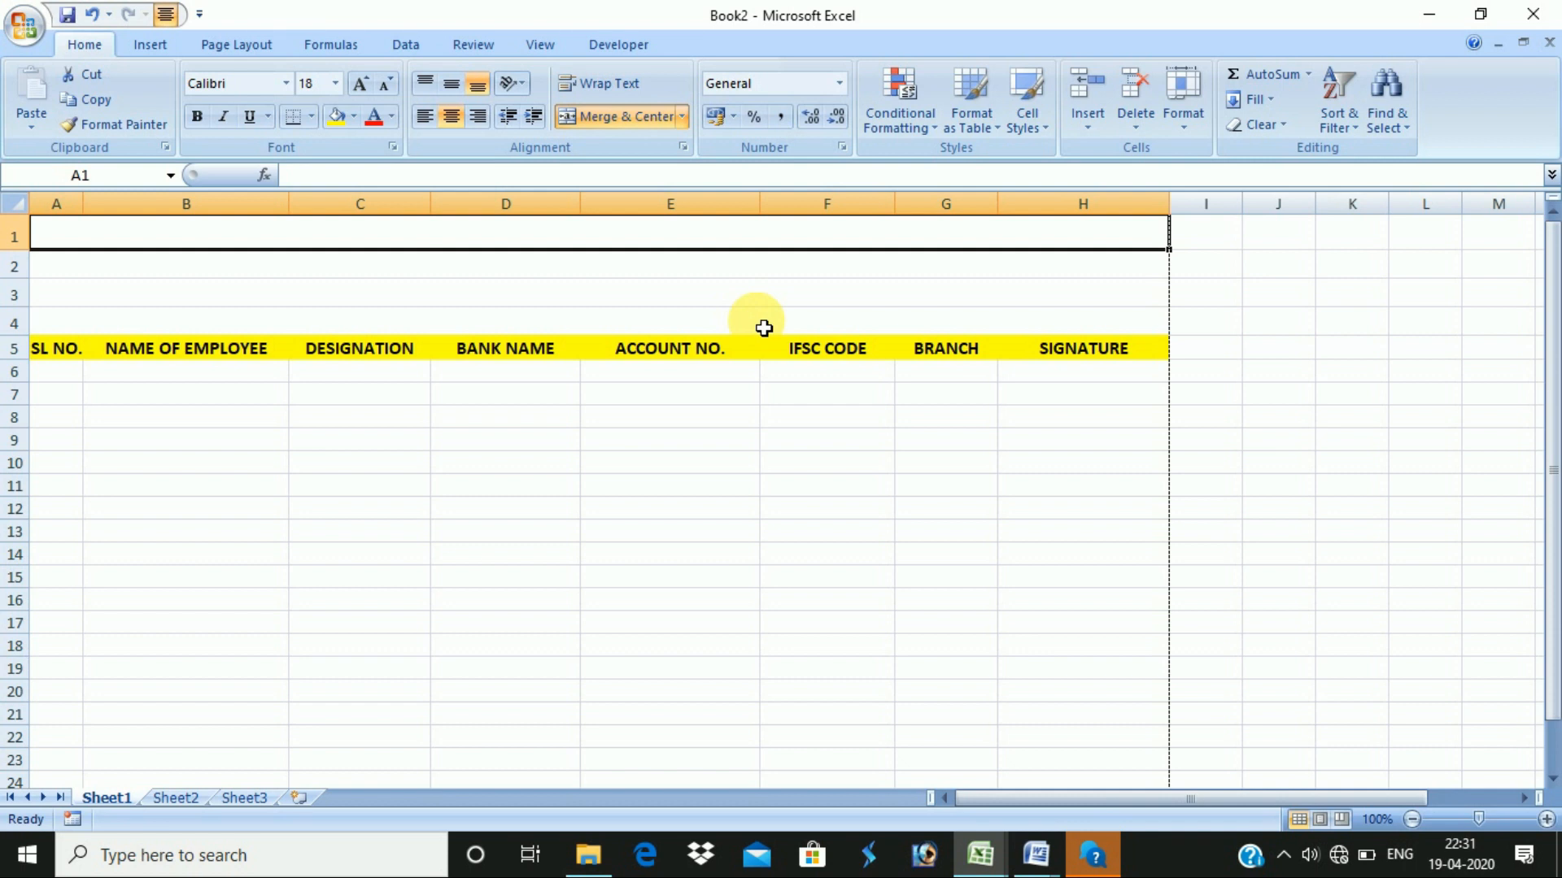
{"action": "type", "text": "... VIJ"}
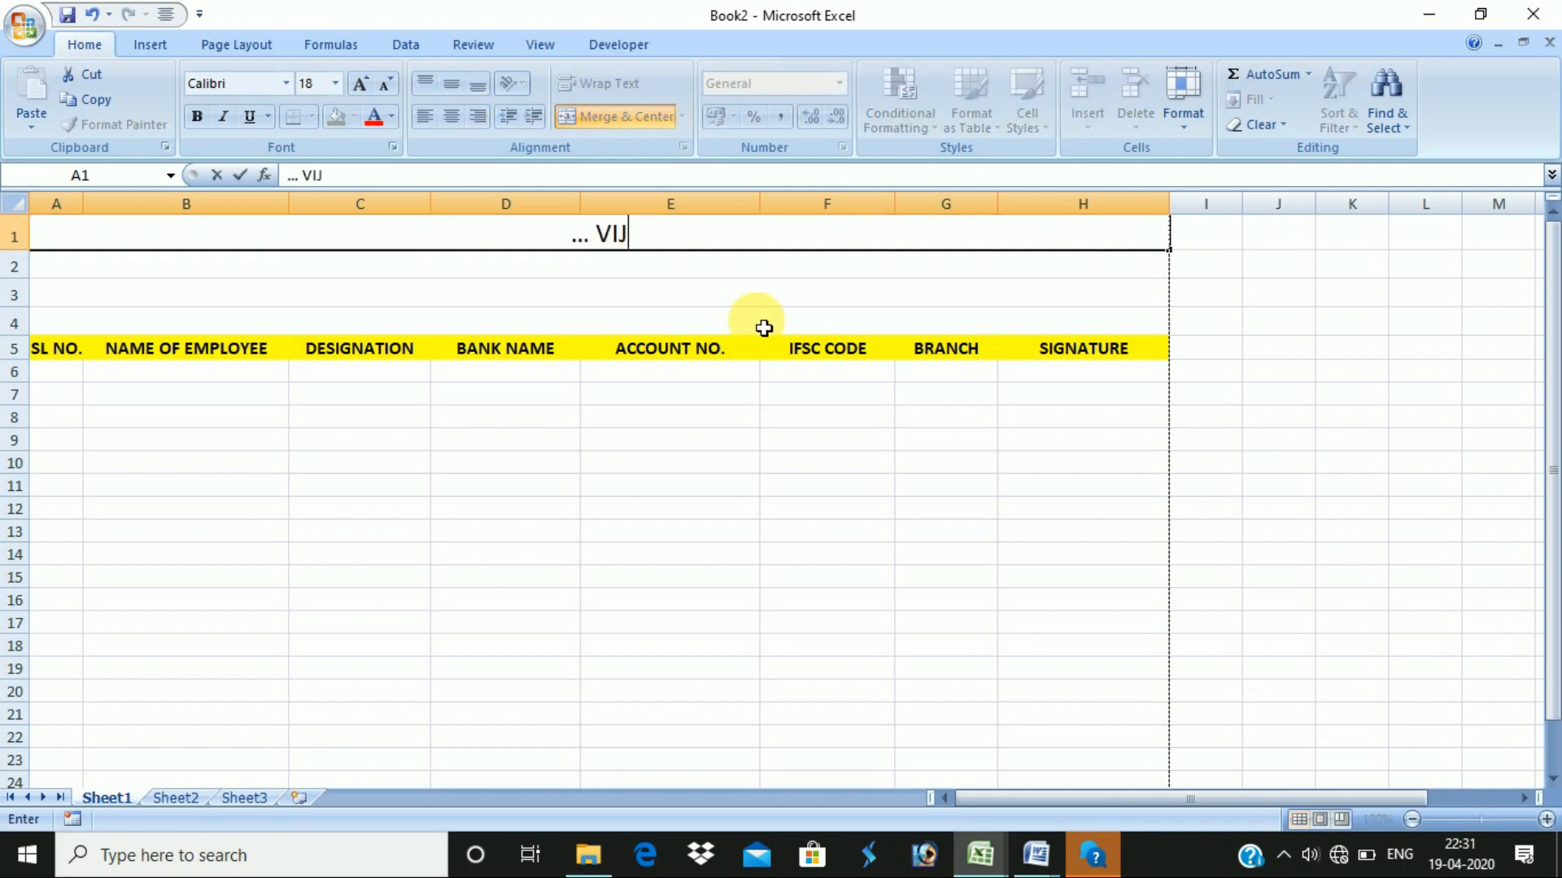
{"action": "type", "text": "AY LAXMI TRAN"}
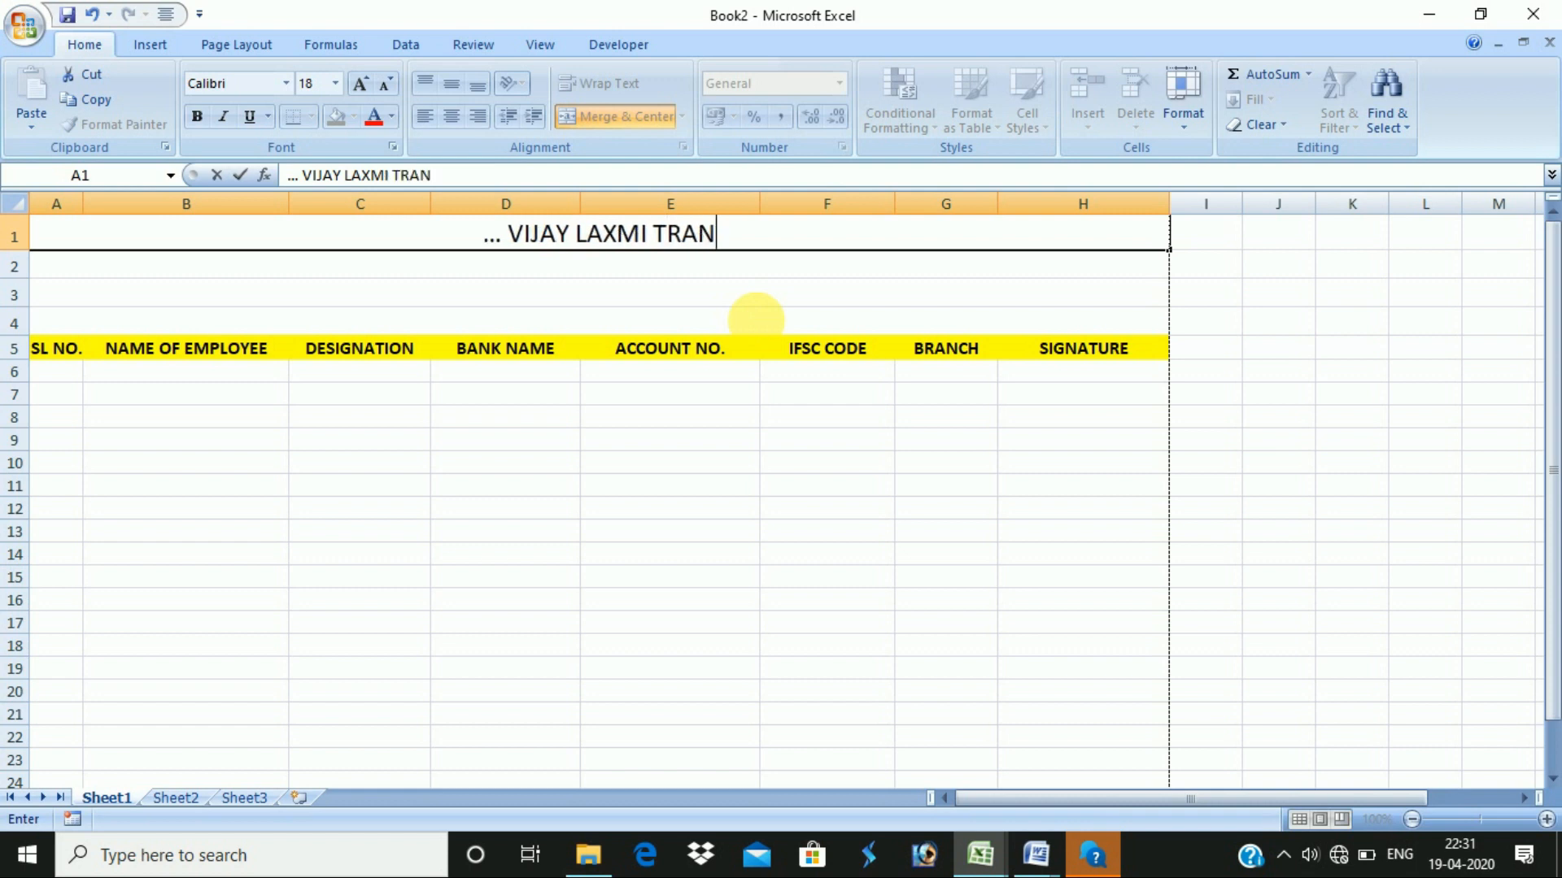
{"action": "type", "text": "SPORT ...."}
{"action": "key", "text": "Return"}
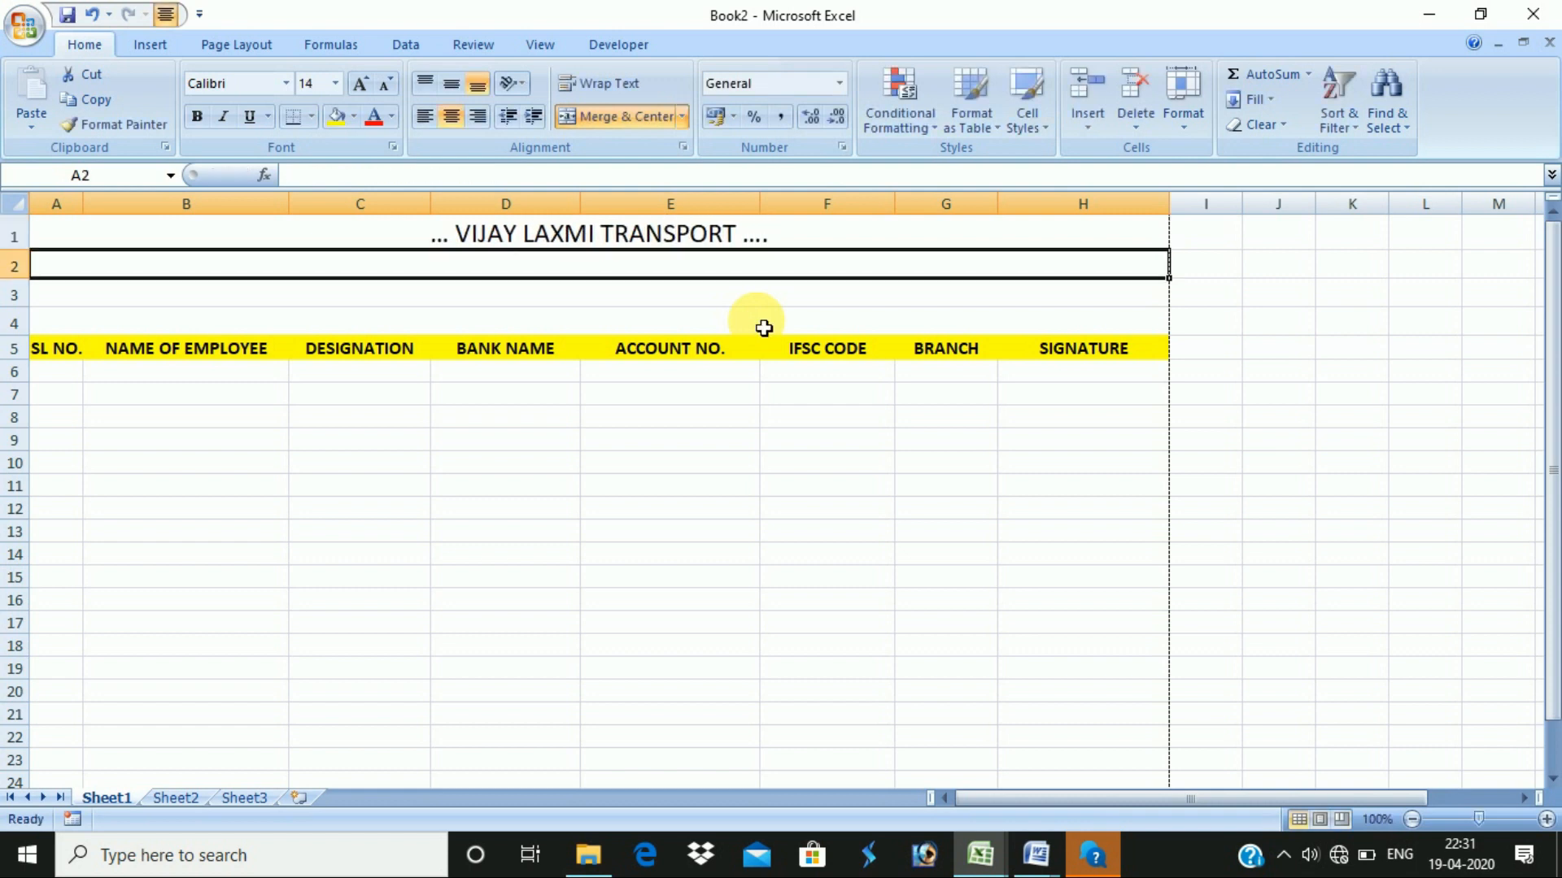
{"action": "type", "text": "EMPL"}
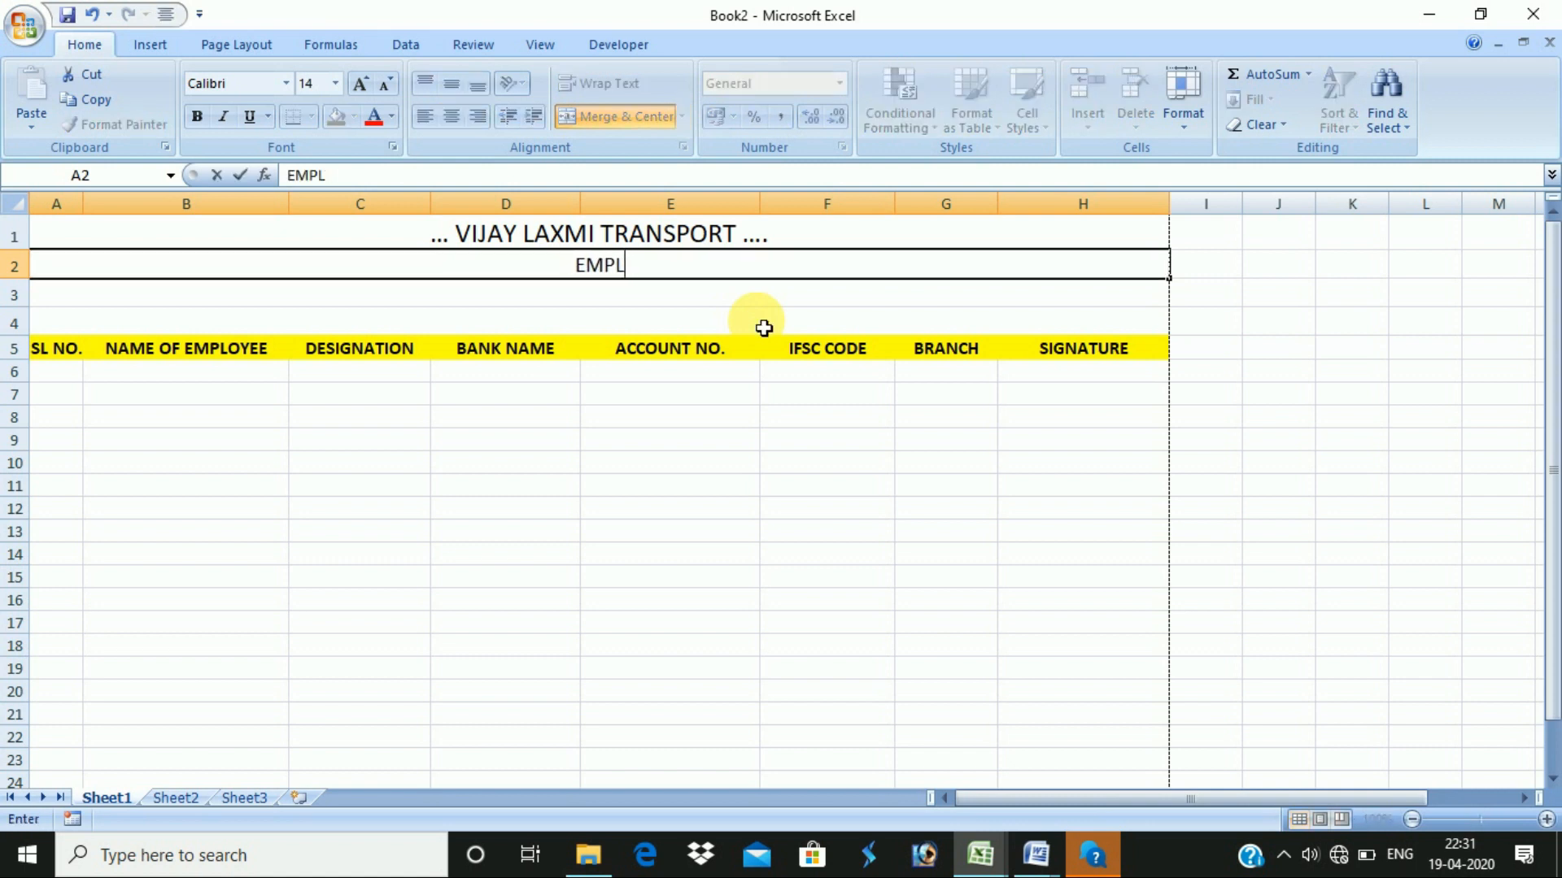
{"action": "type", "text": "OYEE BANK "}
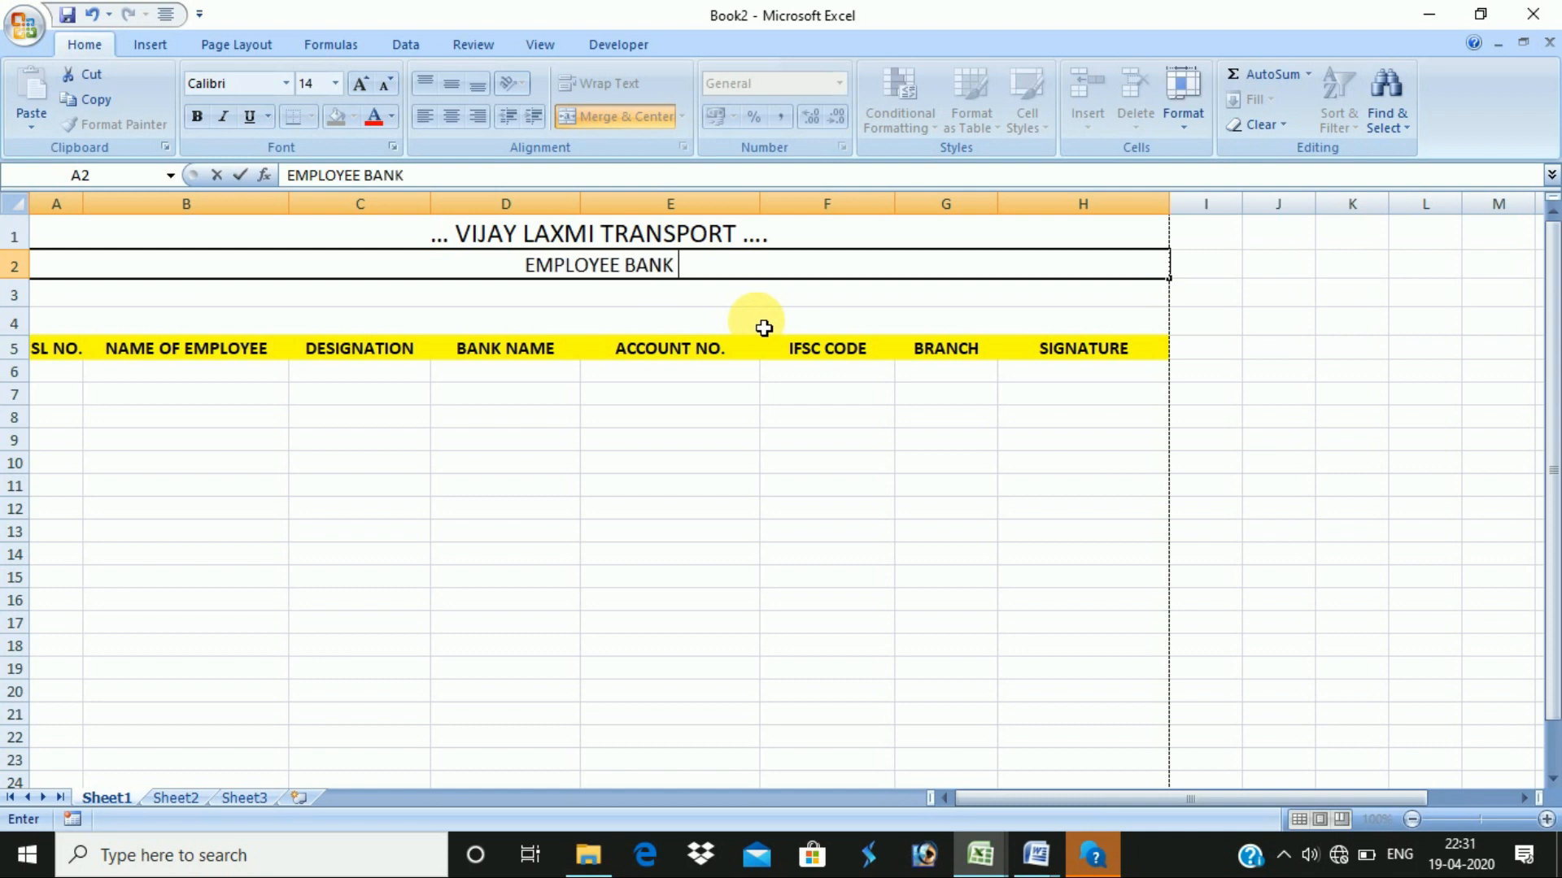
{"action": "type", "text": "ACCOUNT DETAILS"}
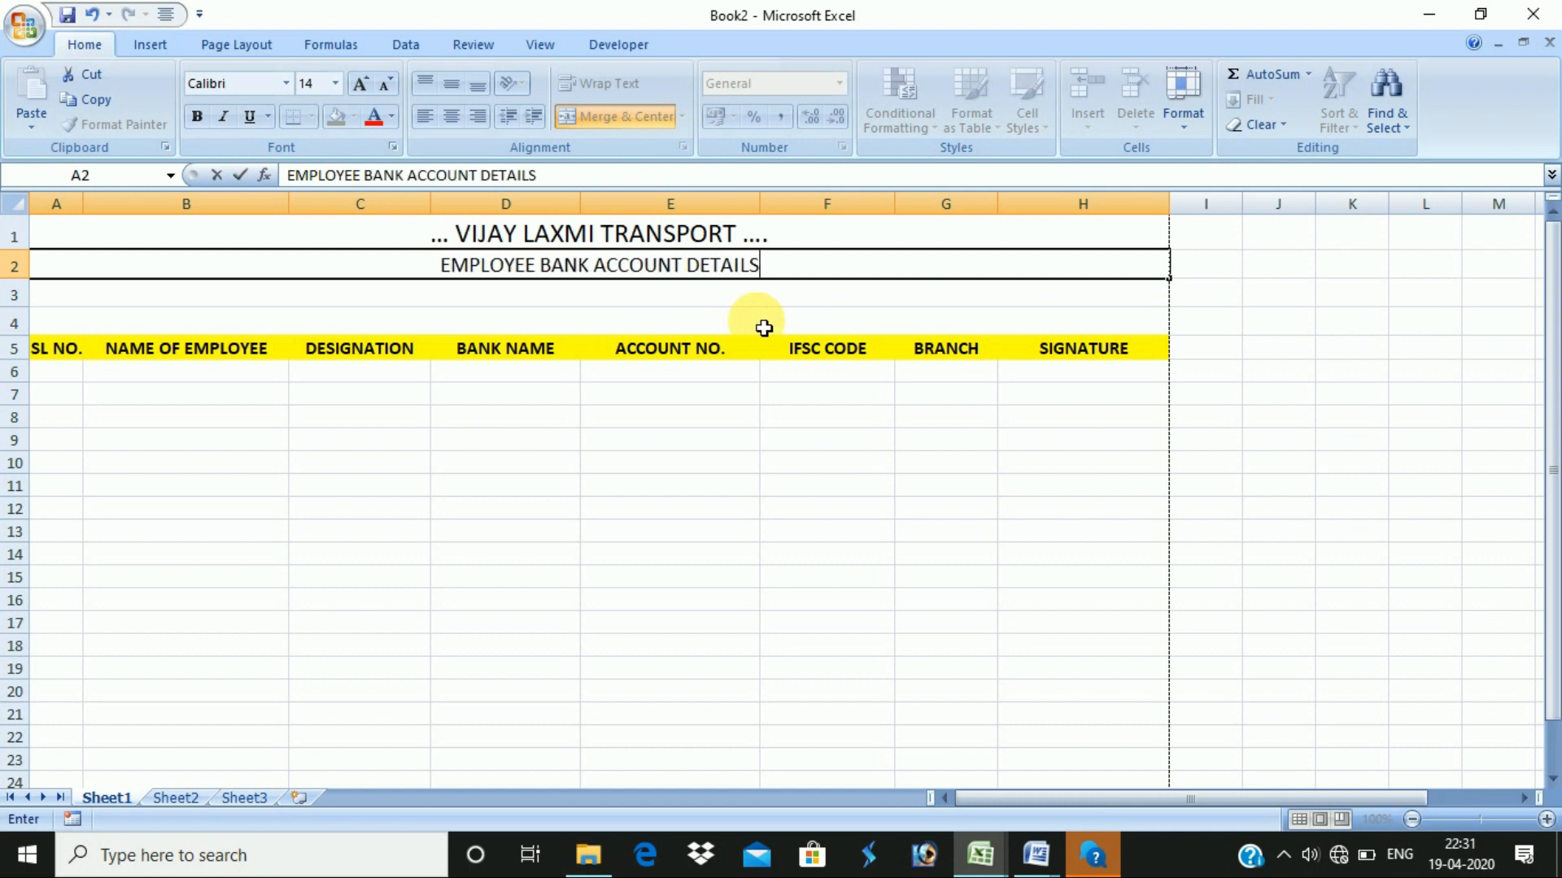
{"action": "key", "text": "Return"}
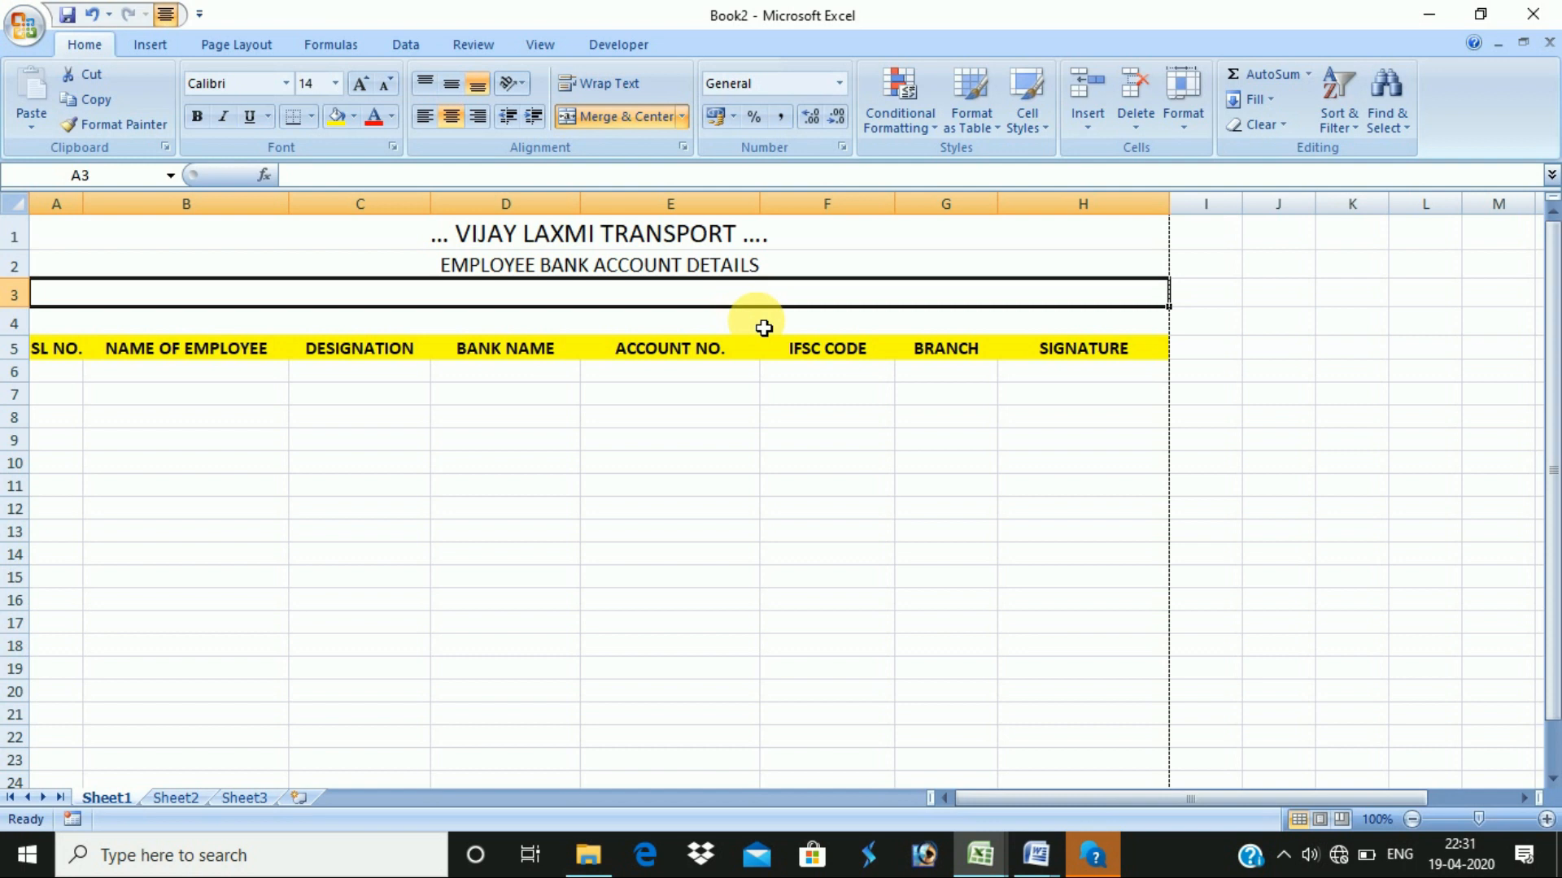
{"action": "type", "text": "MAR"}
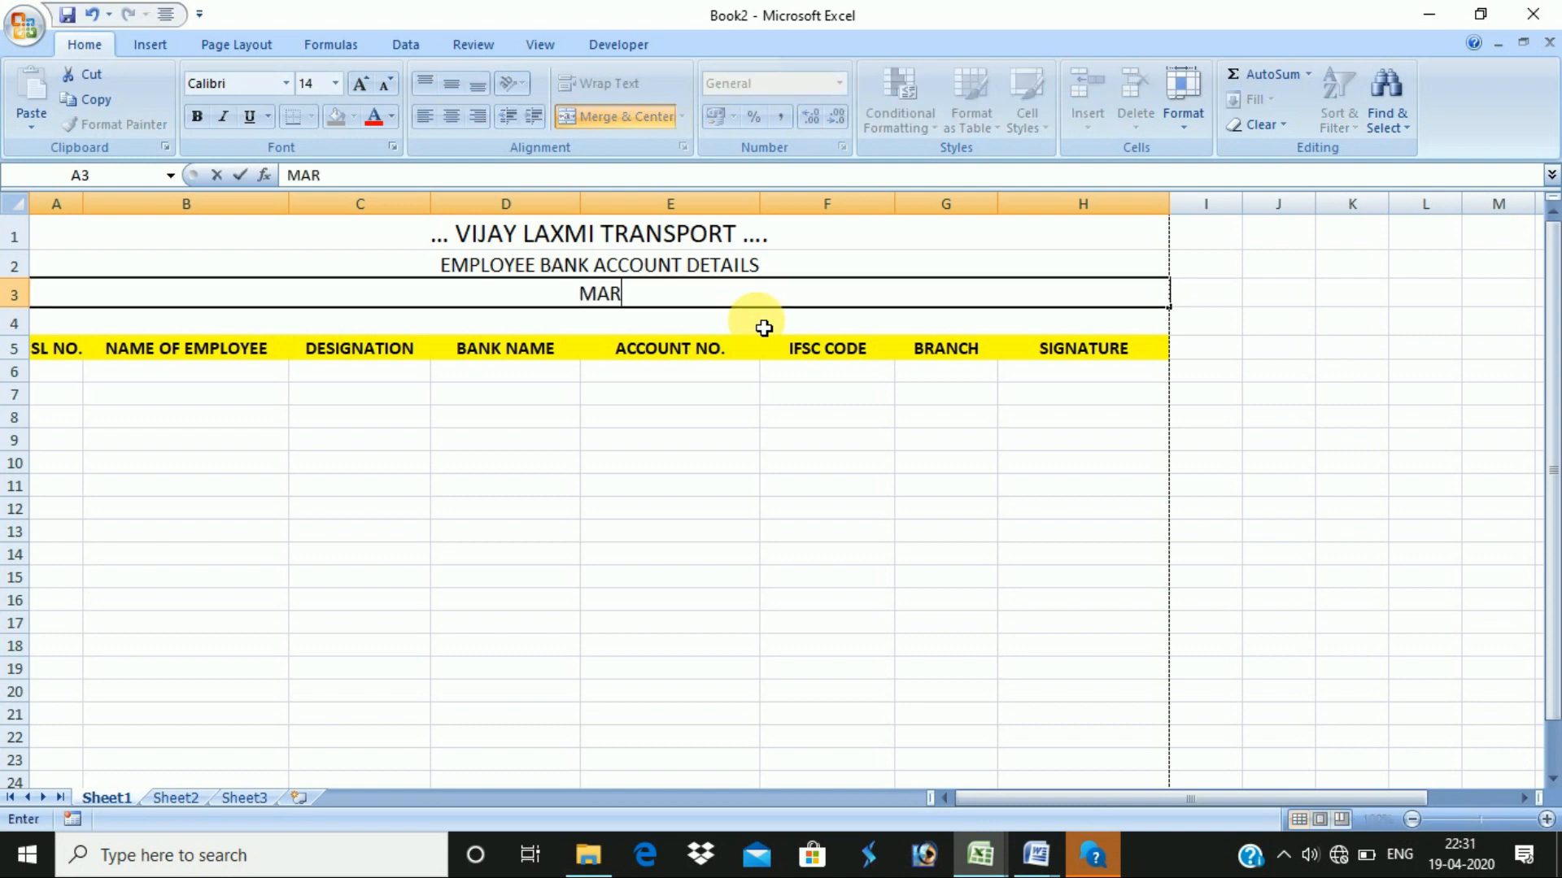
{"action": "type", "text": "-20"}
{"action": "key", "text": "Return"}
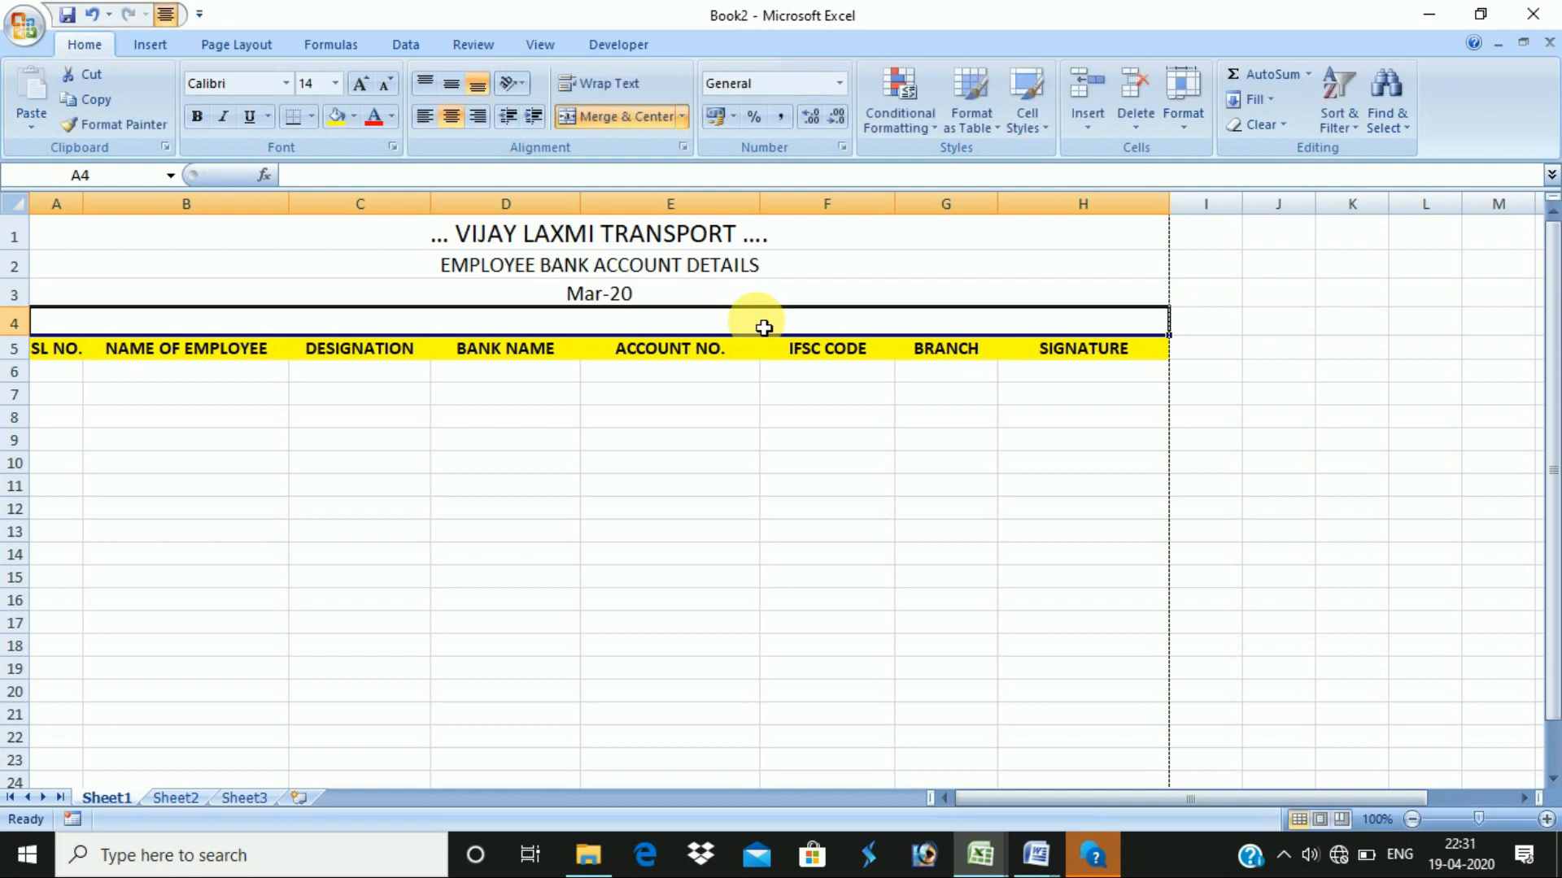
- Set the title to Arial Black, make the subtitle bold at 16 pt, and bold Mar-20
{"action": "left_click", "coordinate": [732, 235]}
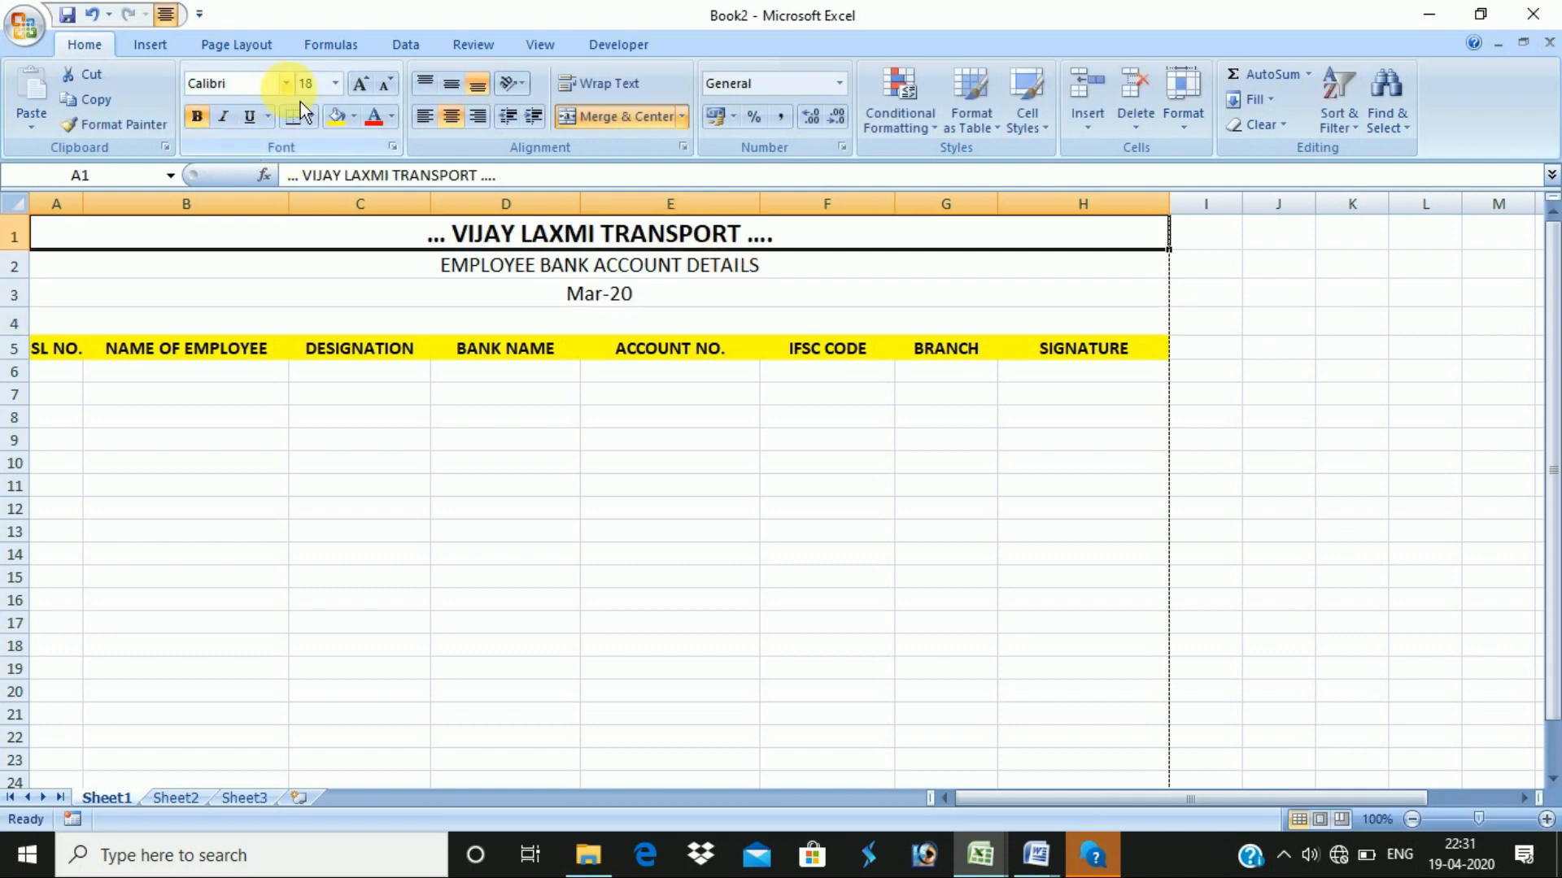
{"action": "left_click", "coordinate": [286, 85]}
{"action": "left_click", "coordinate": [326, 322]}
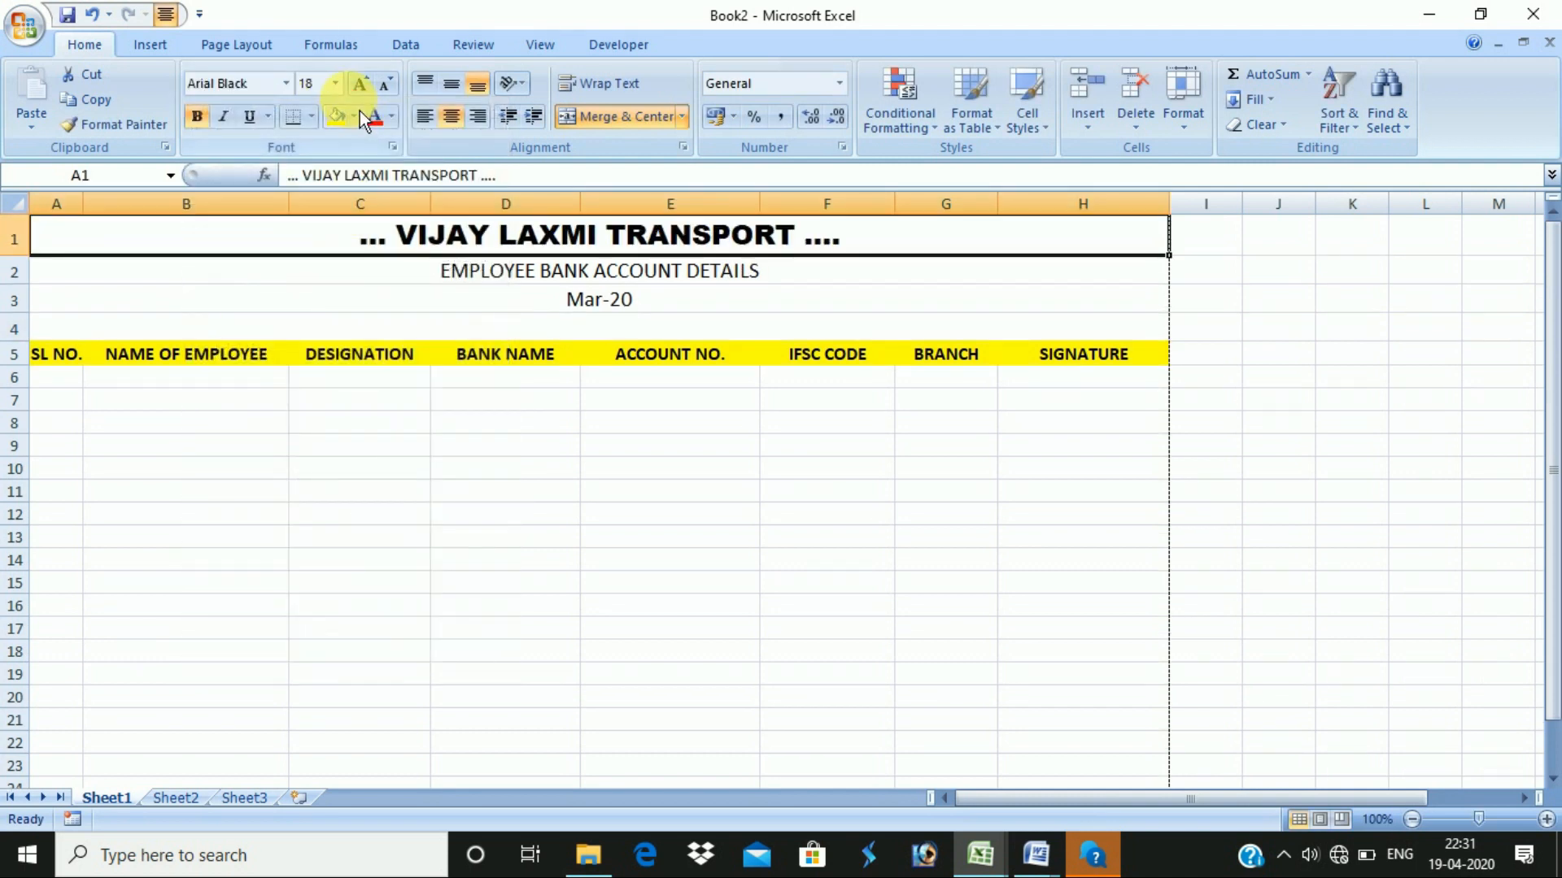
{"action": "left_click", "coordinate": [523, 277]}
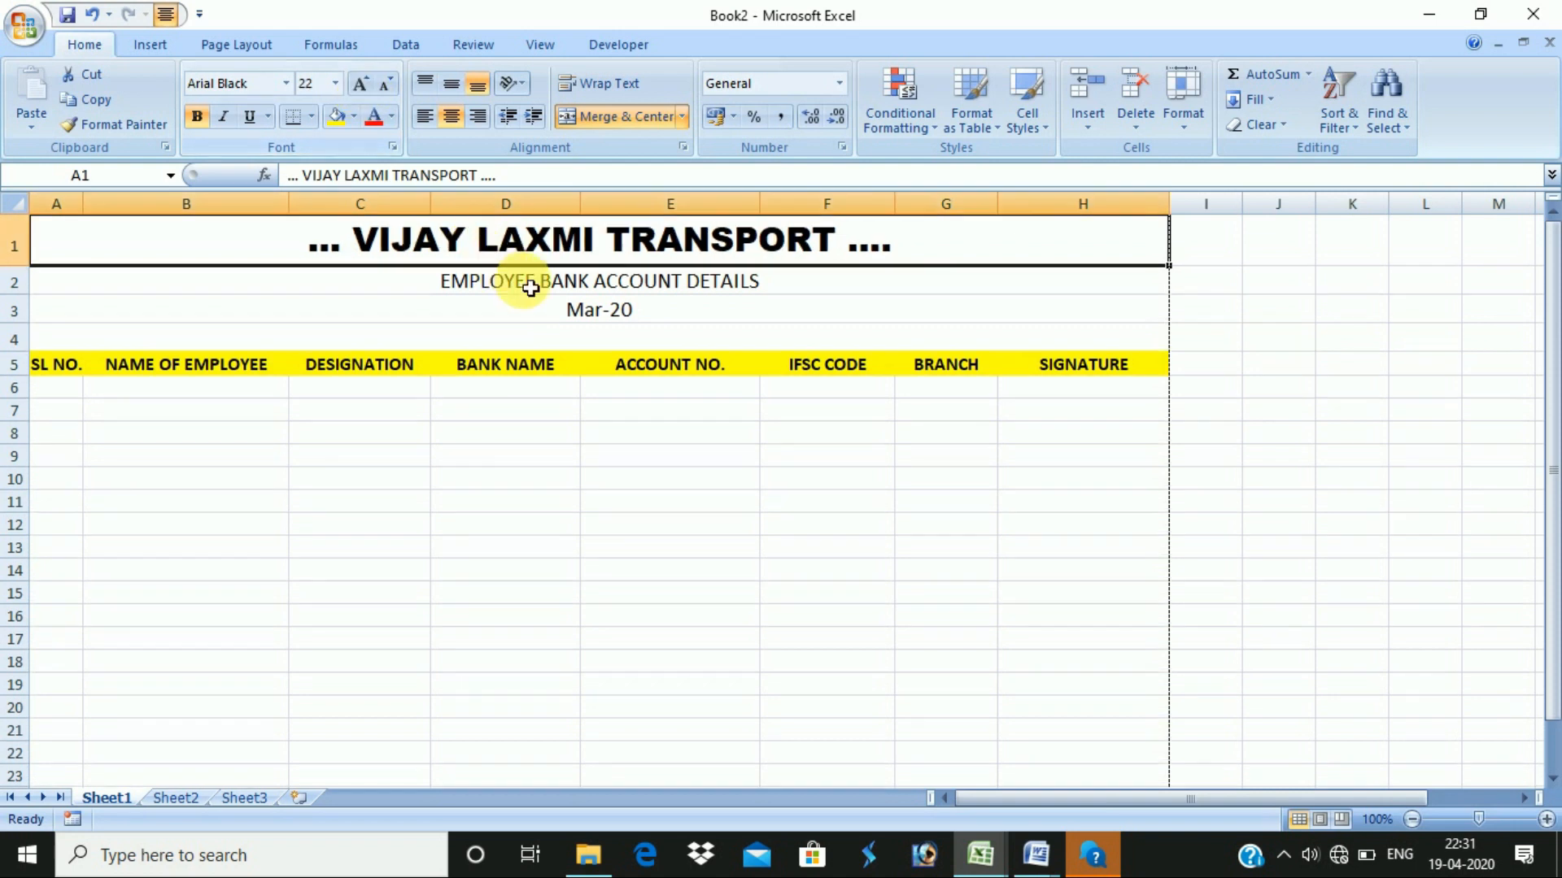
{"action": "left_click", "coordinate": [199, 122]}
{"action": "left_click", "coordinate": [361, 84]}
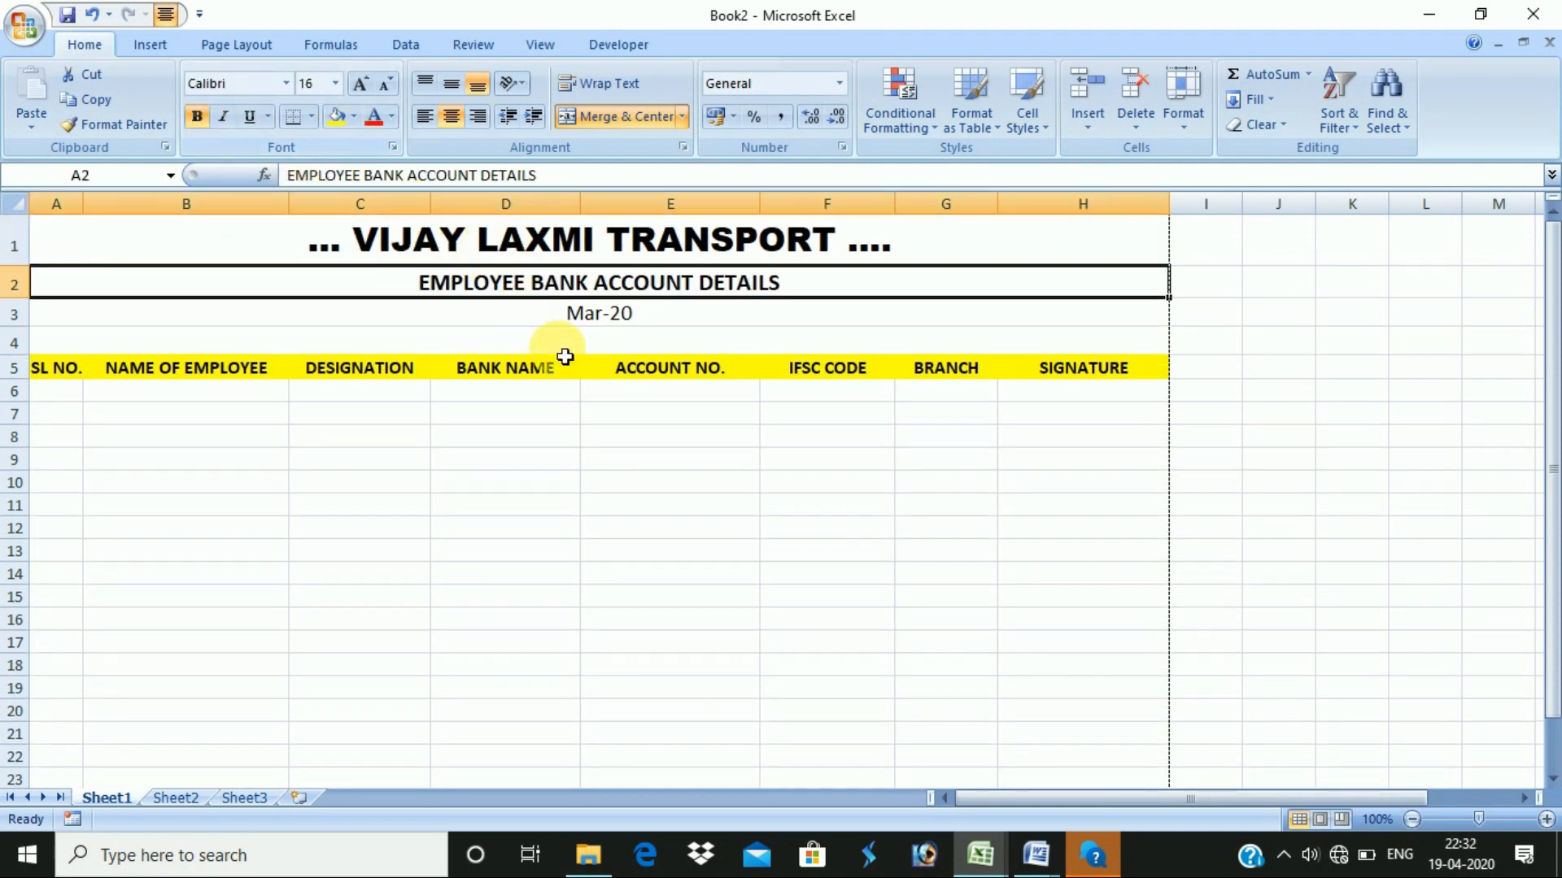
{"action": "left_click", "coordinate": [561, 316]}
{"action": "left_click", "coordinate": [196, 116]}
- Delete blank row 4 so the headings move up directly under the month
{"action": "left_click", "coordinate": [363, 415]}
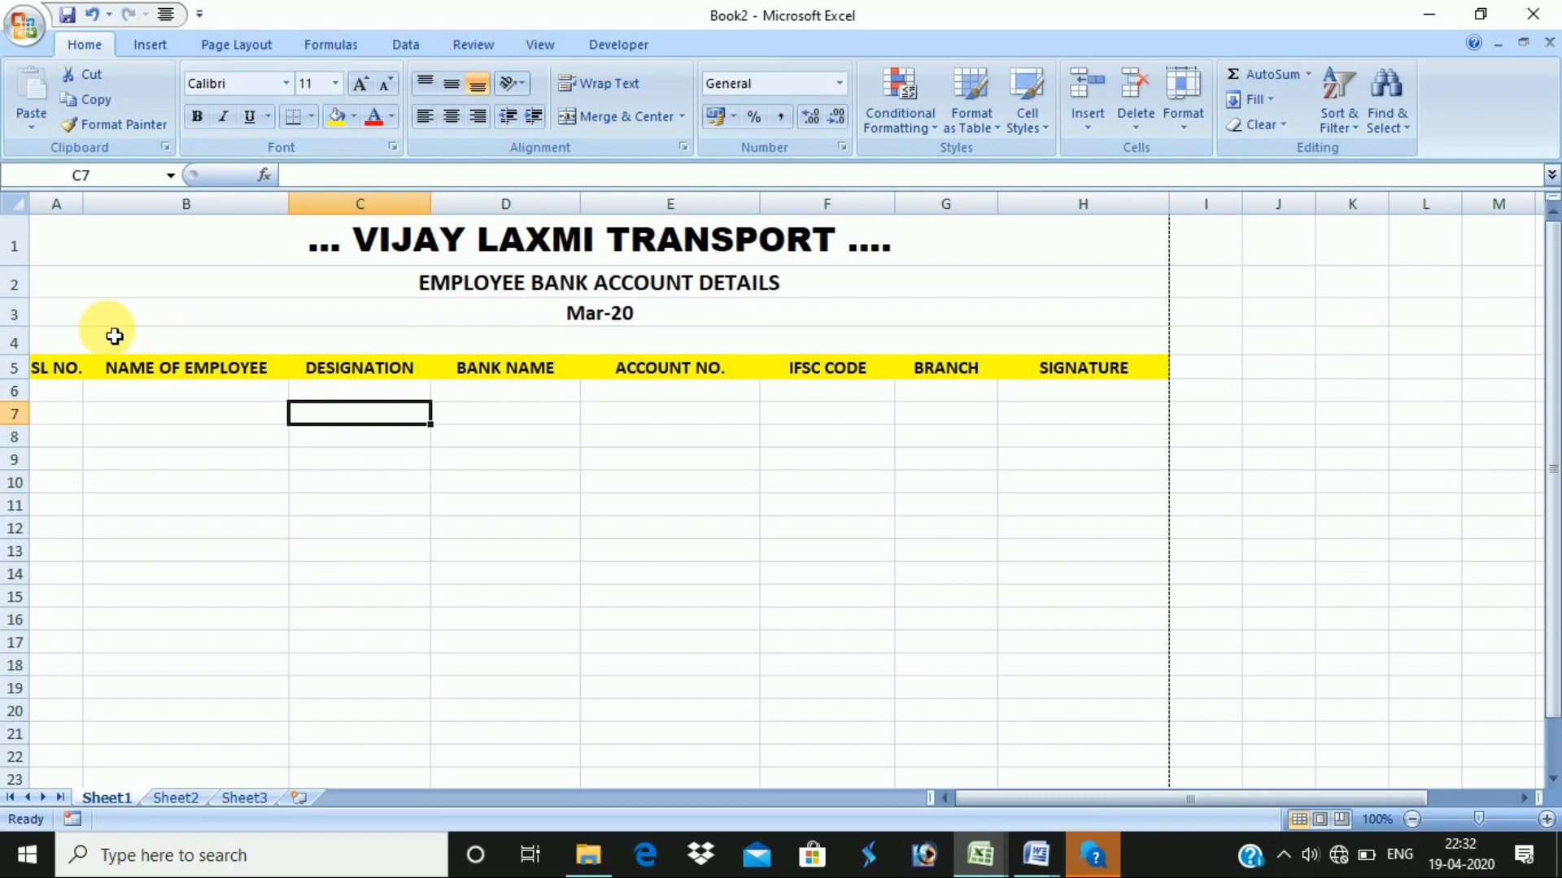
{"action": "right_click", "coordinate": [15, 314]}
{"action": "left_click", "coordinate": [50, 346]}
{"action": "left_click", "coordinate": [15, 343]}
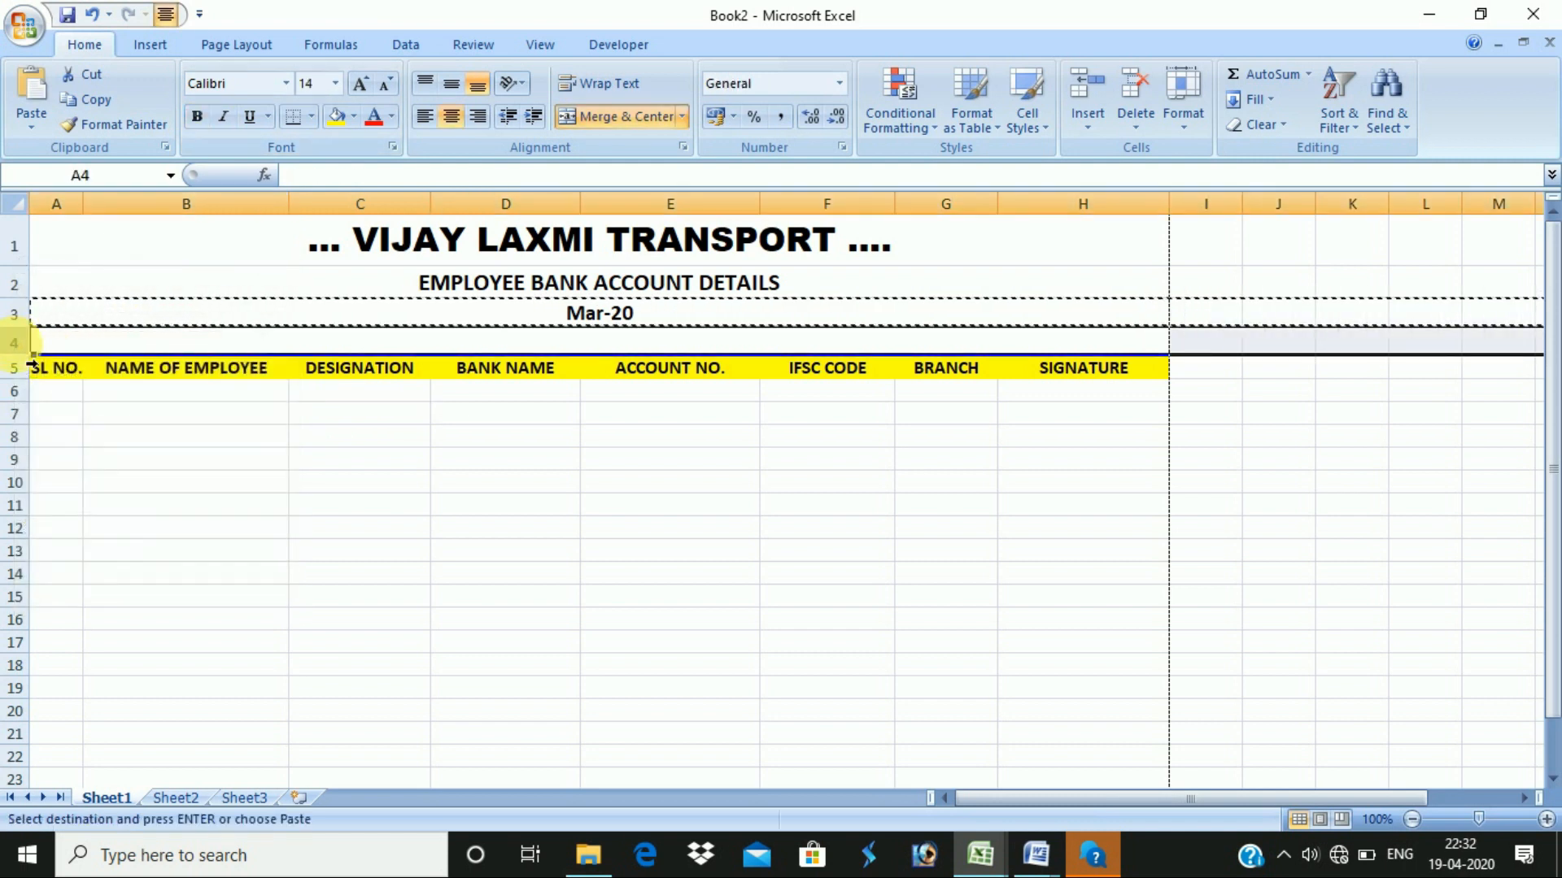
{"action": "right_click", "coordinate": [24, 342]}
{"action": "left_click", "coordinate": [122, 486]}
{"action": "left_click", "coordinate": [567, 479]}
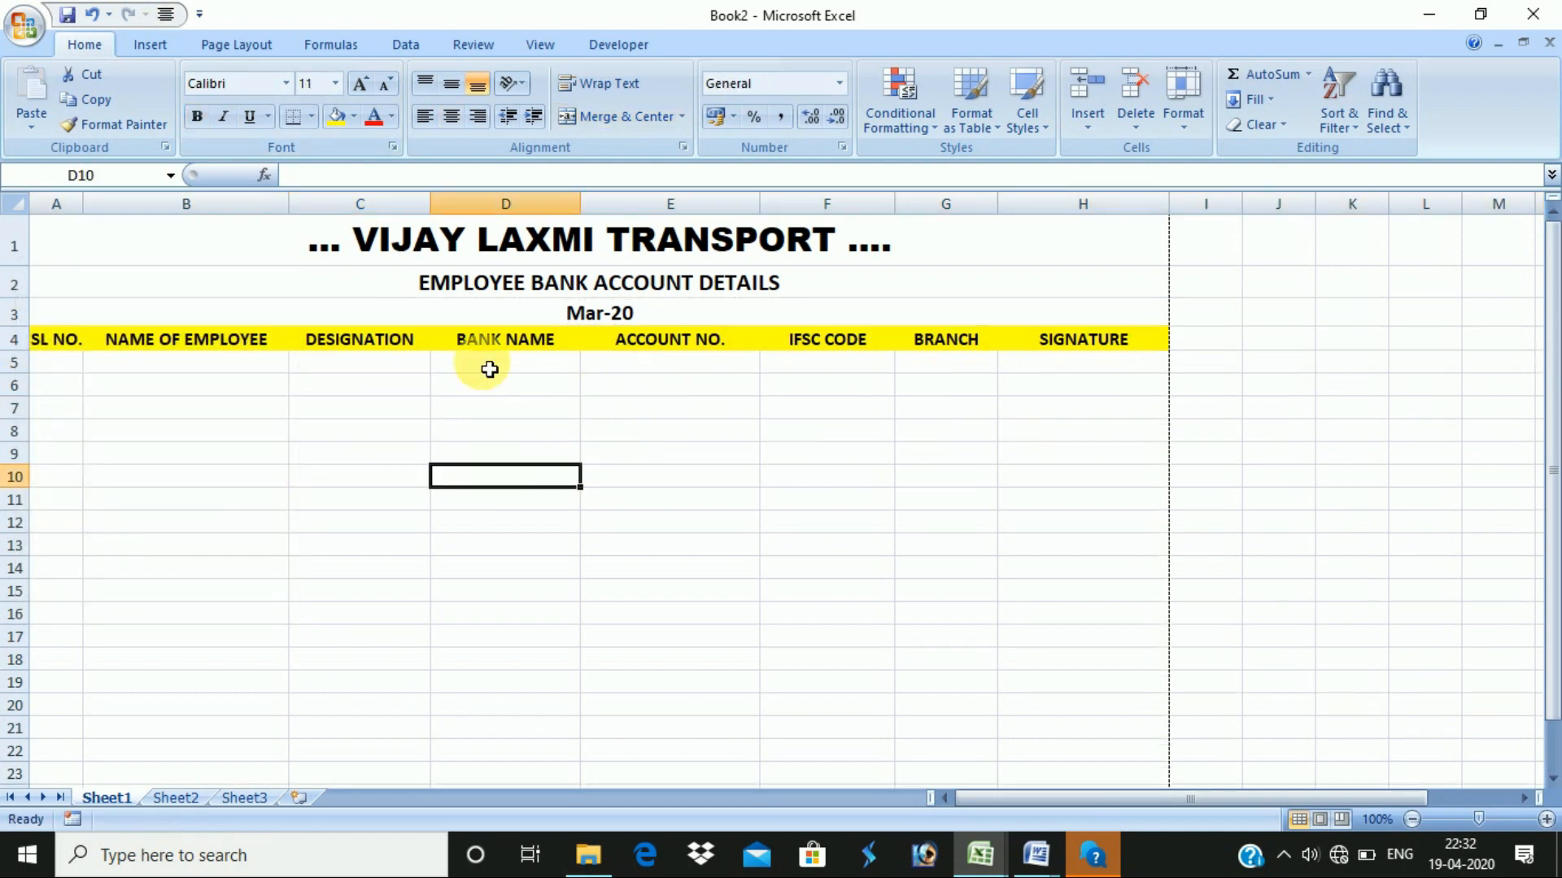
{"action": "left_click_drag", "start_coordinate": [61, 342], "coordinate": [951, 392]}
{"action": "left_click", "coordinate": [274, 437]}
- Enter 1 and 2 in the SL NO. column and fill the series down to 15
{"action": "left_click", "coordinate": [73, 368]}
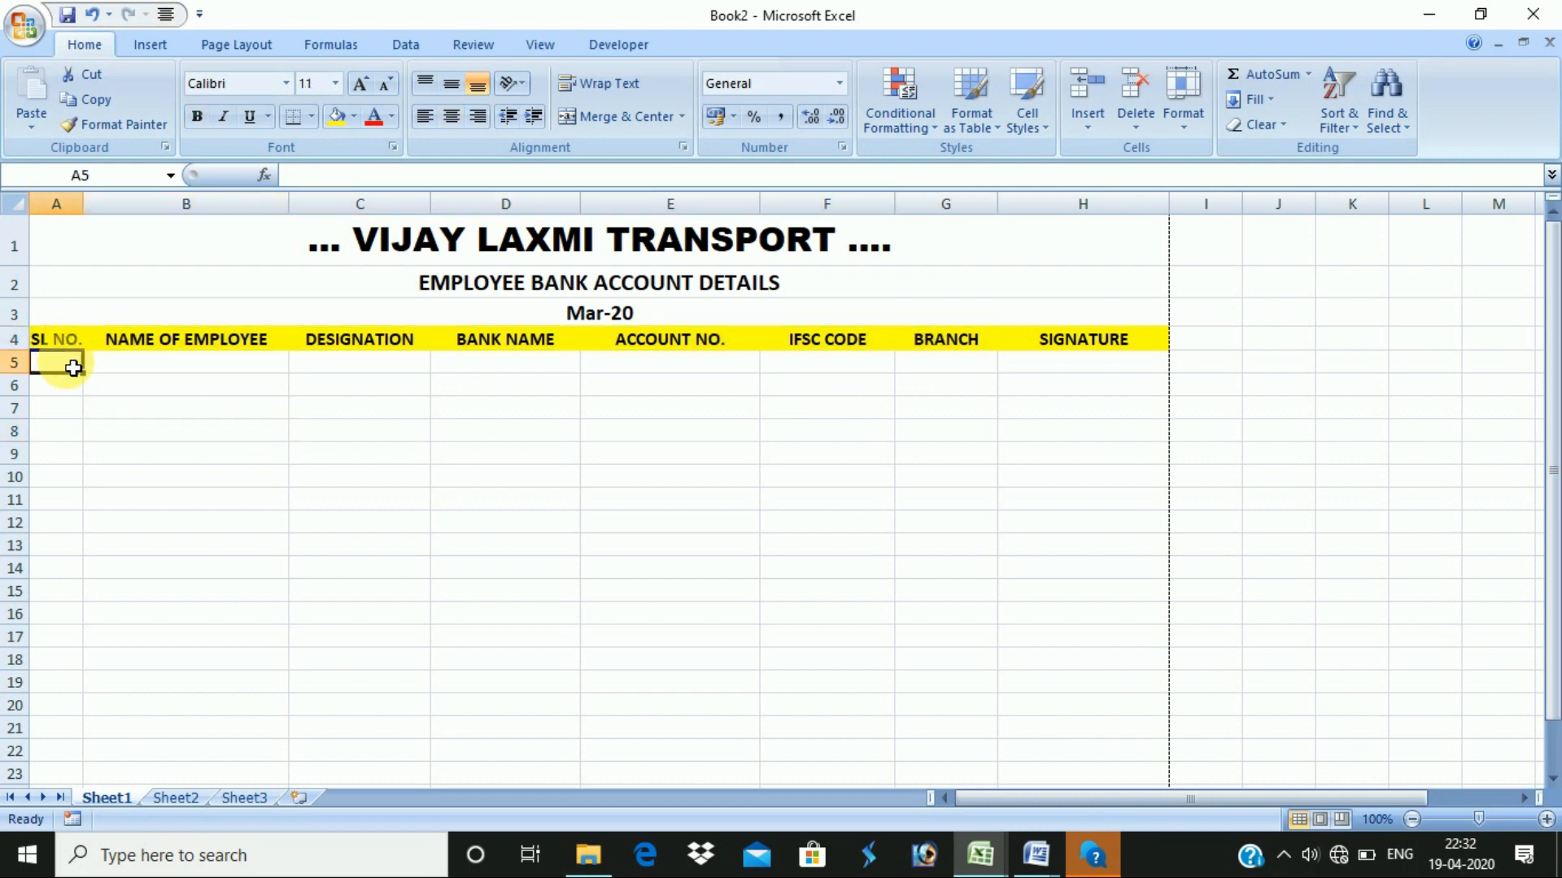
{"action": "type", "text": "1"}
{"action": "key", "text": "Return"}
{"action": "type", "text": "2"}
{"action": "key", "text": "Return"}
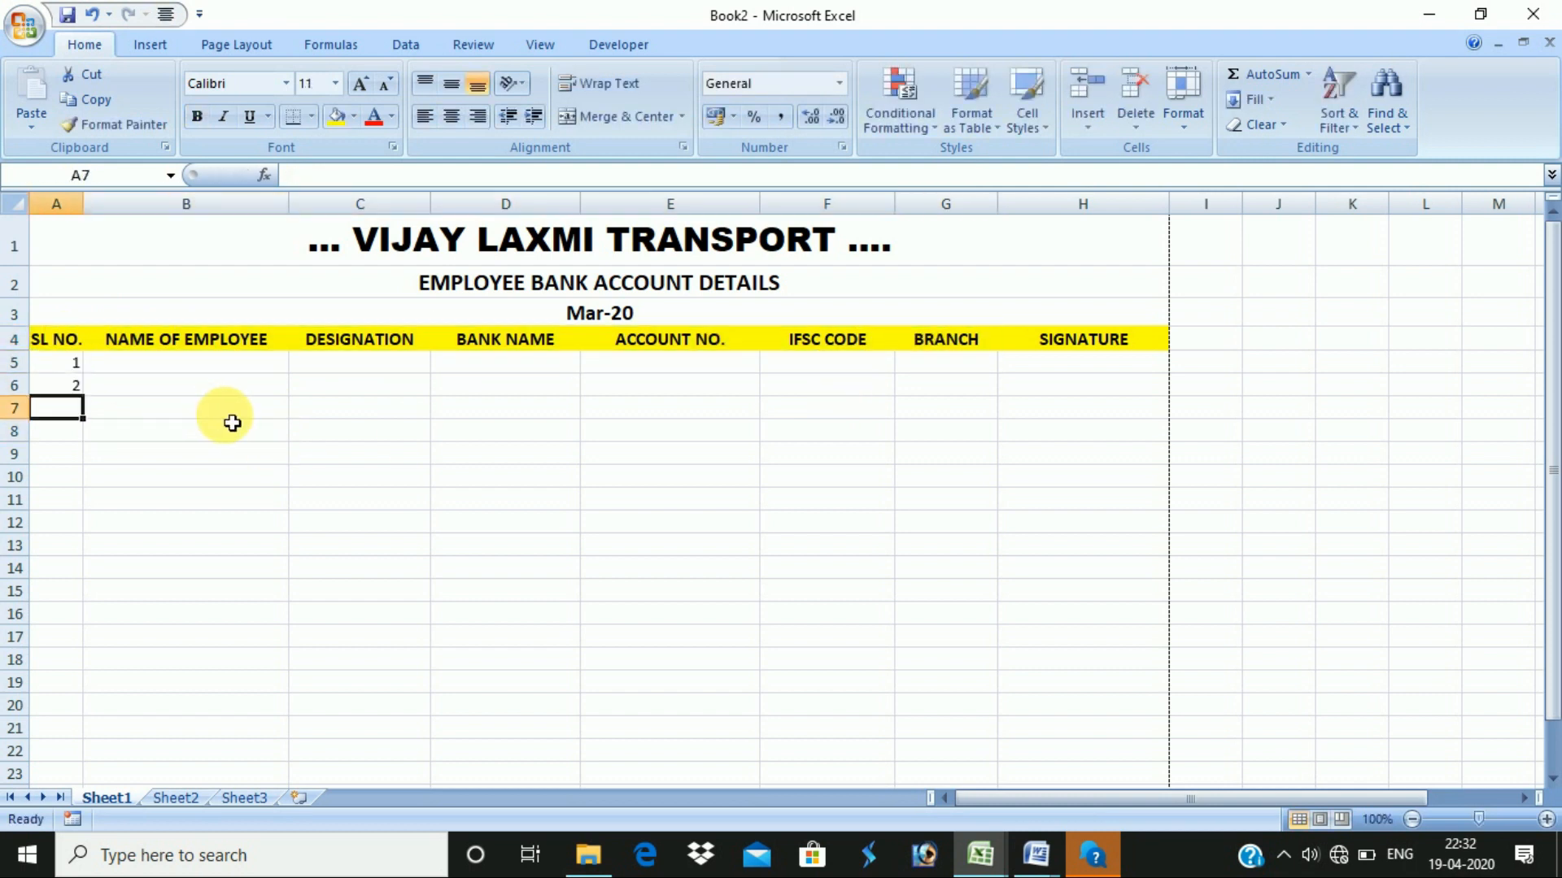
{"action": "left_click_drag", "start_coordinate": [61, 363], "coordinate": [90, 691]}
- Centre the serial numbers and put grid borders on every table cell
{"action": "left_click", "coordinate": [451, 117]}
{"action": "left_click_drag", "start_coordinate": [61, 338], "coordinate": [1147, 692]}
{"action": "left_click", "coordinate": [311, 116]}
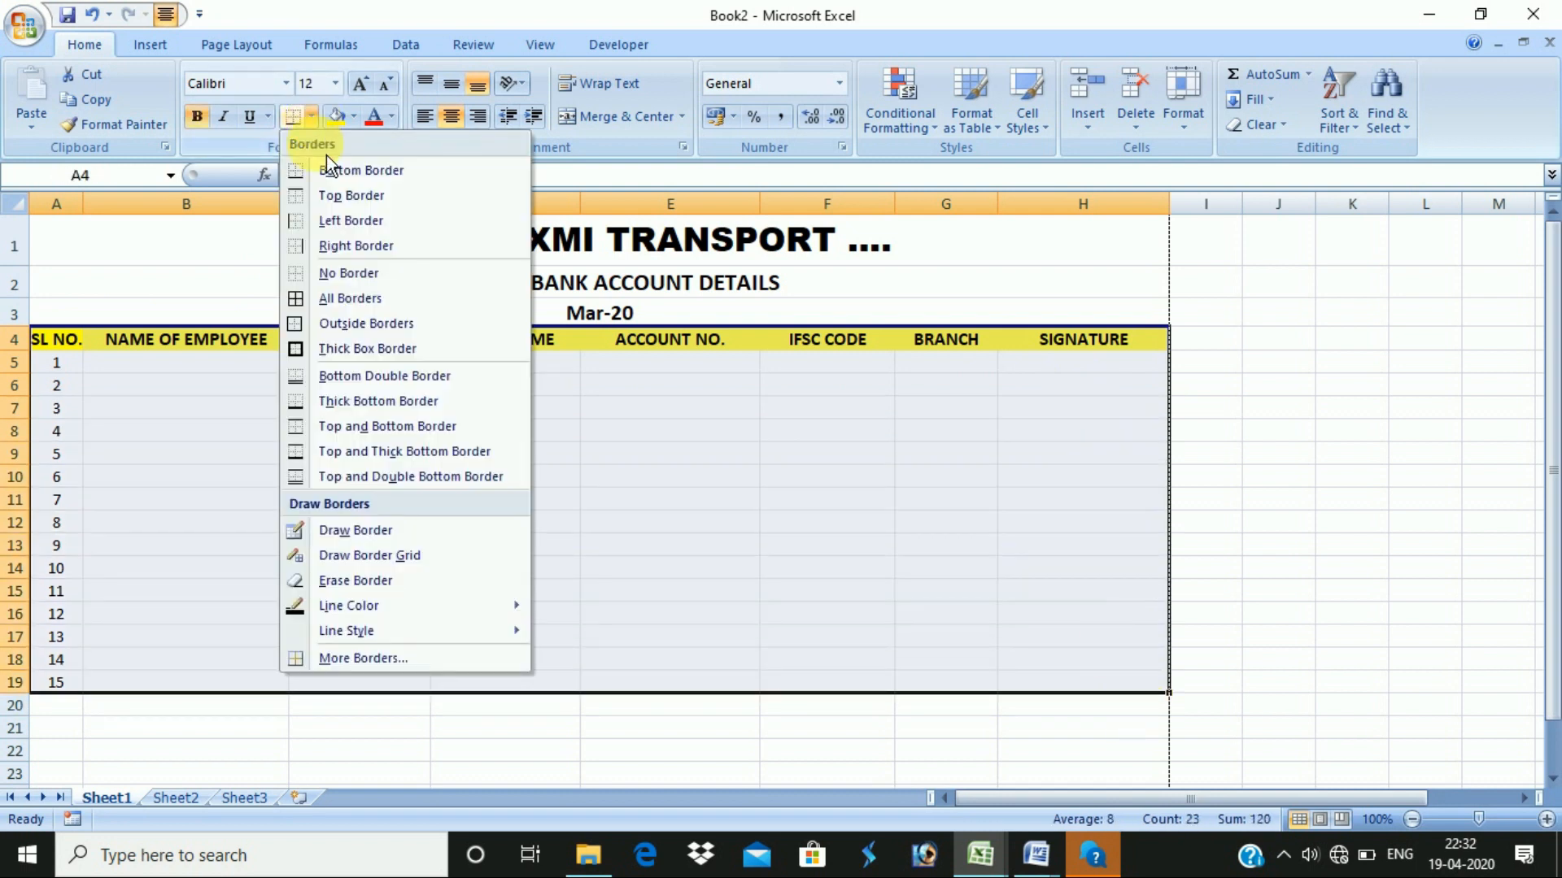
{"action": "left_click", "coordinate": [351, 298]}
- Make table rows 5–19 taller, about 24 points each
{"action": "left_click_drag", "start_coordinate": [20, 358], "coordinate": [62, 655]}
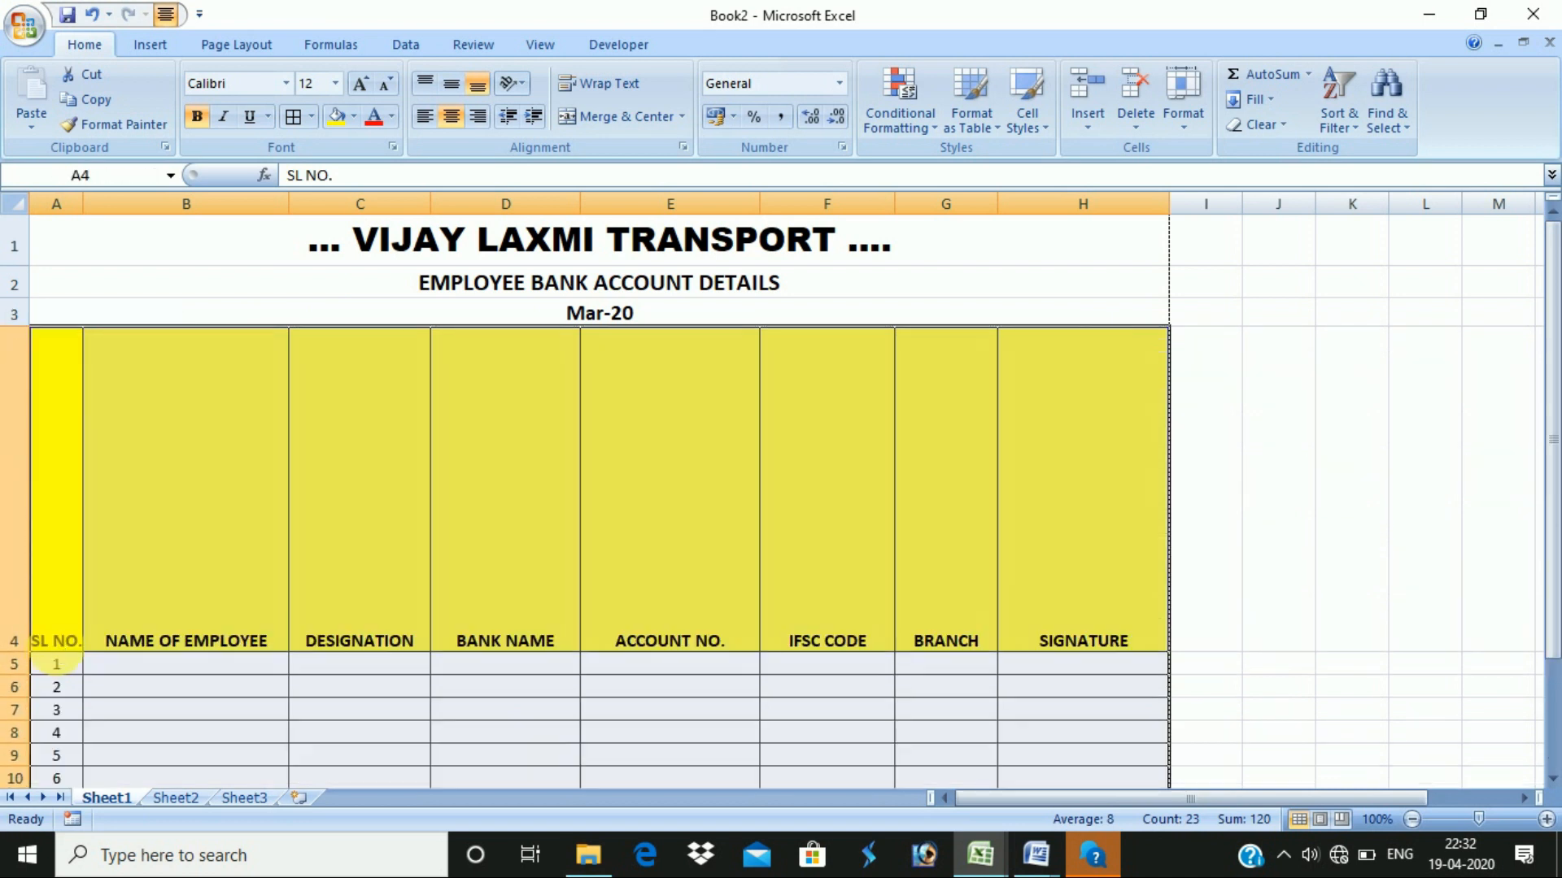
{"action": "key", "text": "ctrl+z"}
{"action": "left_click_drag", "start_coordinate": [17, 341], "coordinate": [28, 707]}
- Select the table from A1 and open Page Layout's Print Area options
{"action": "left_click", "coordinate": [230, 258]}
{"action": "left_click", "coordinate": [419, 456]}
{"action": "left_click_drag", "start_coordinate": [955, 231], "coordinate": [1049, 732]}
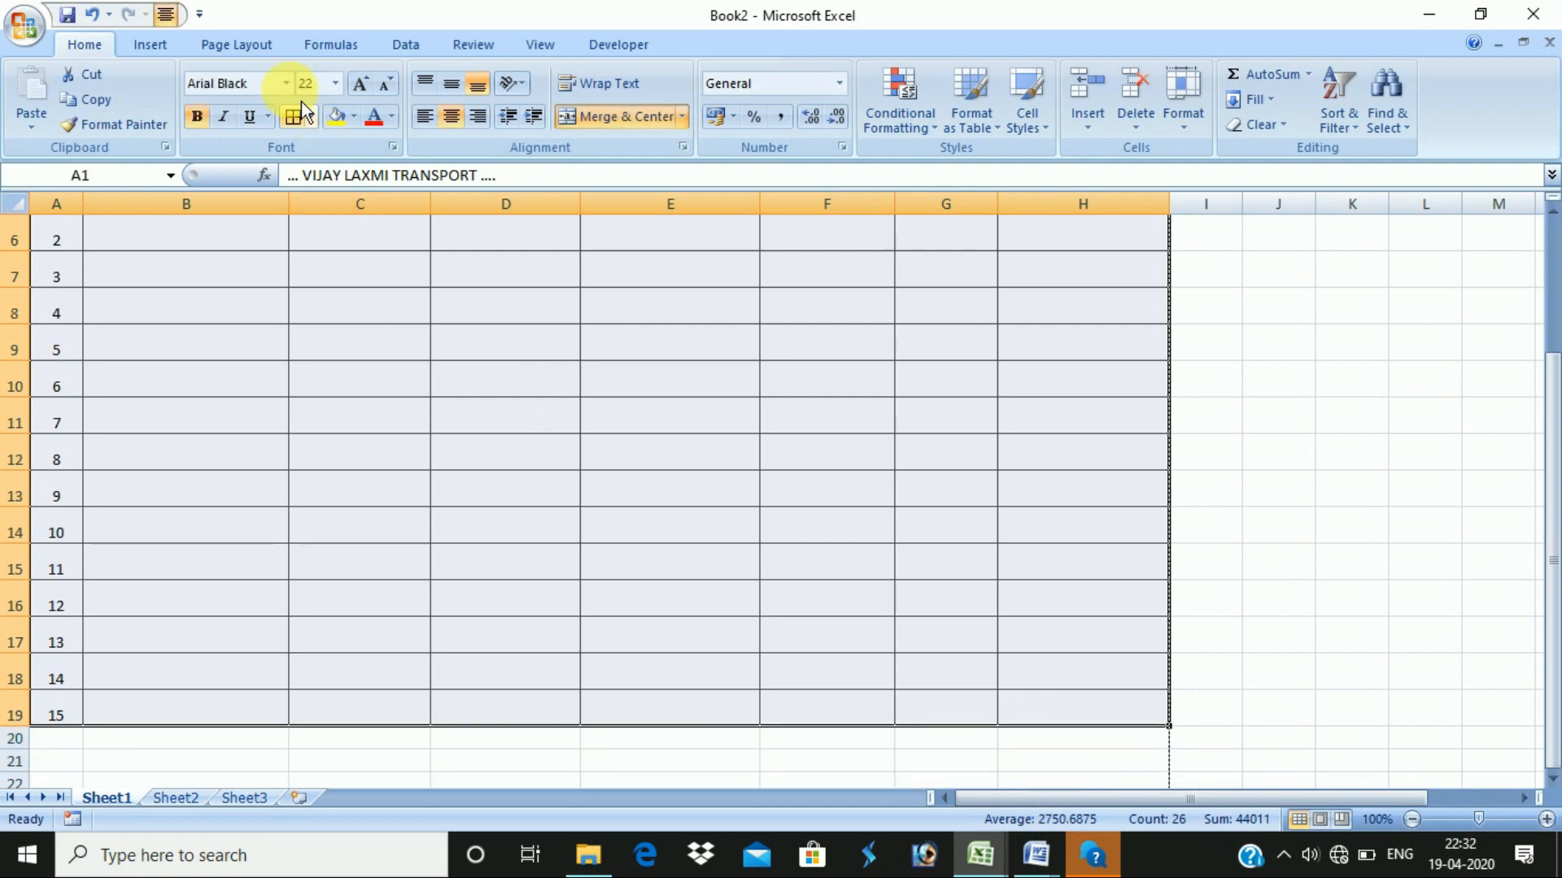
{"action": "left_click", "coordinate": [236, 45]}
{"action": "left_click", "coordinate": [348, 114]}
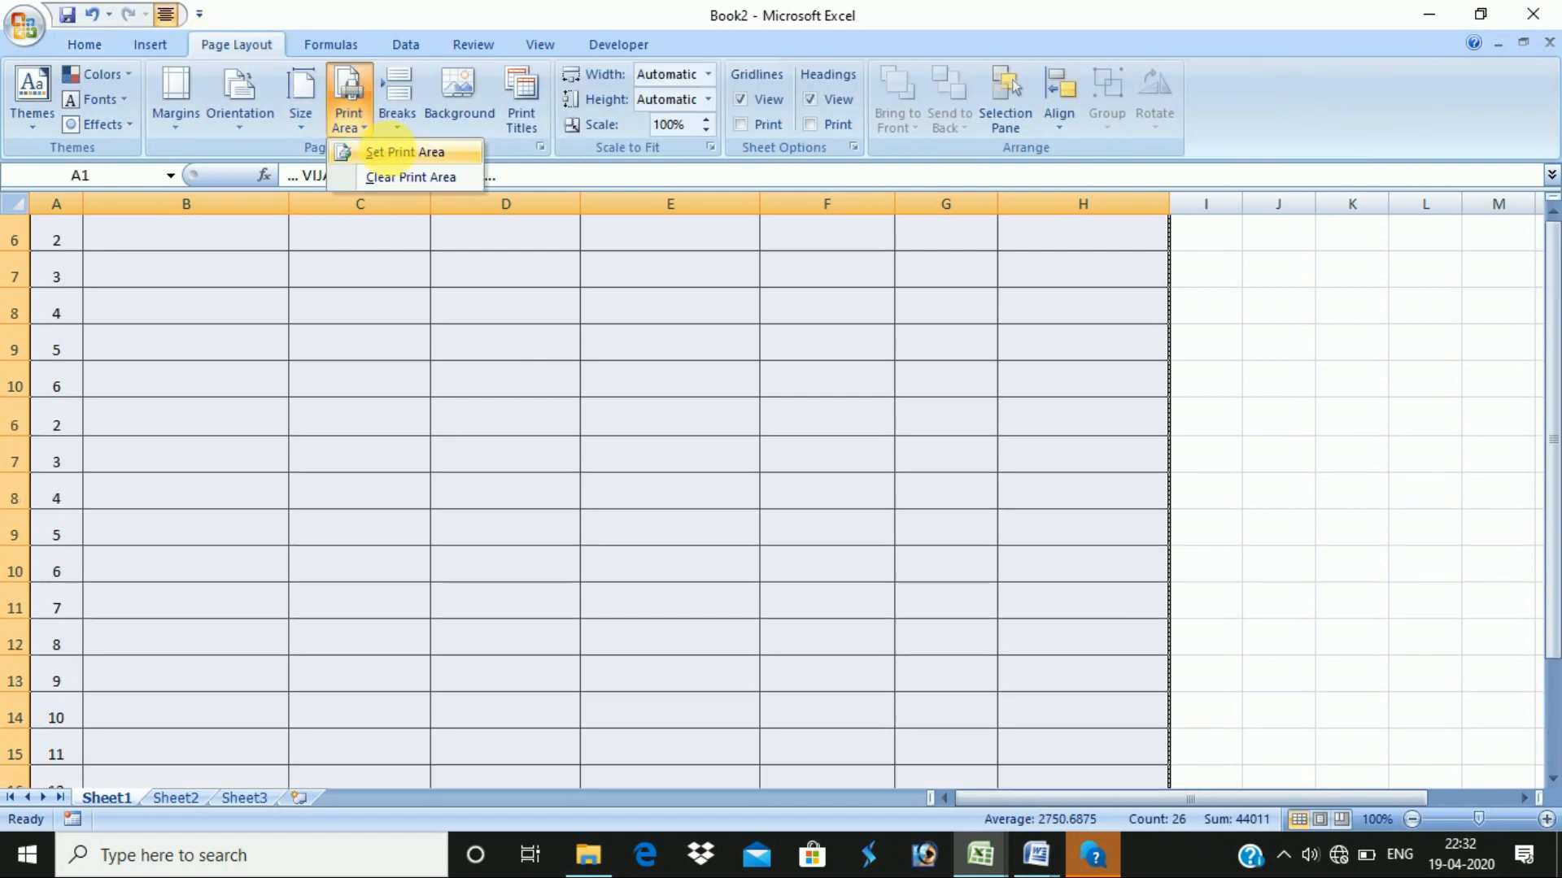
- Set the selected table as print area and drag the top margin to 0.90 in Print Preview
{"action": "left_click", "coordinate": [399, 153]}
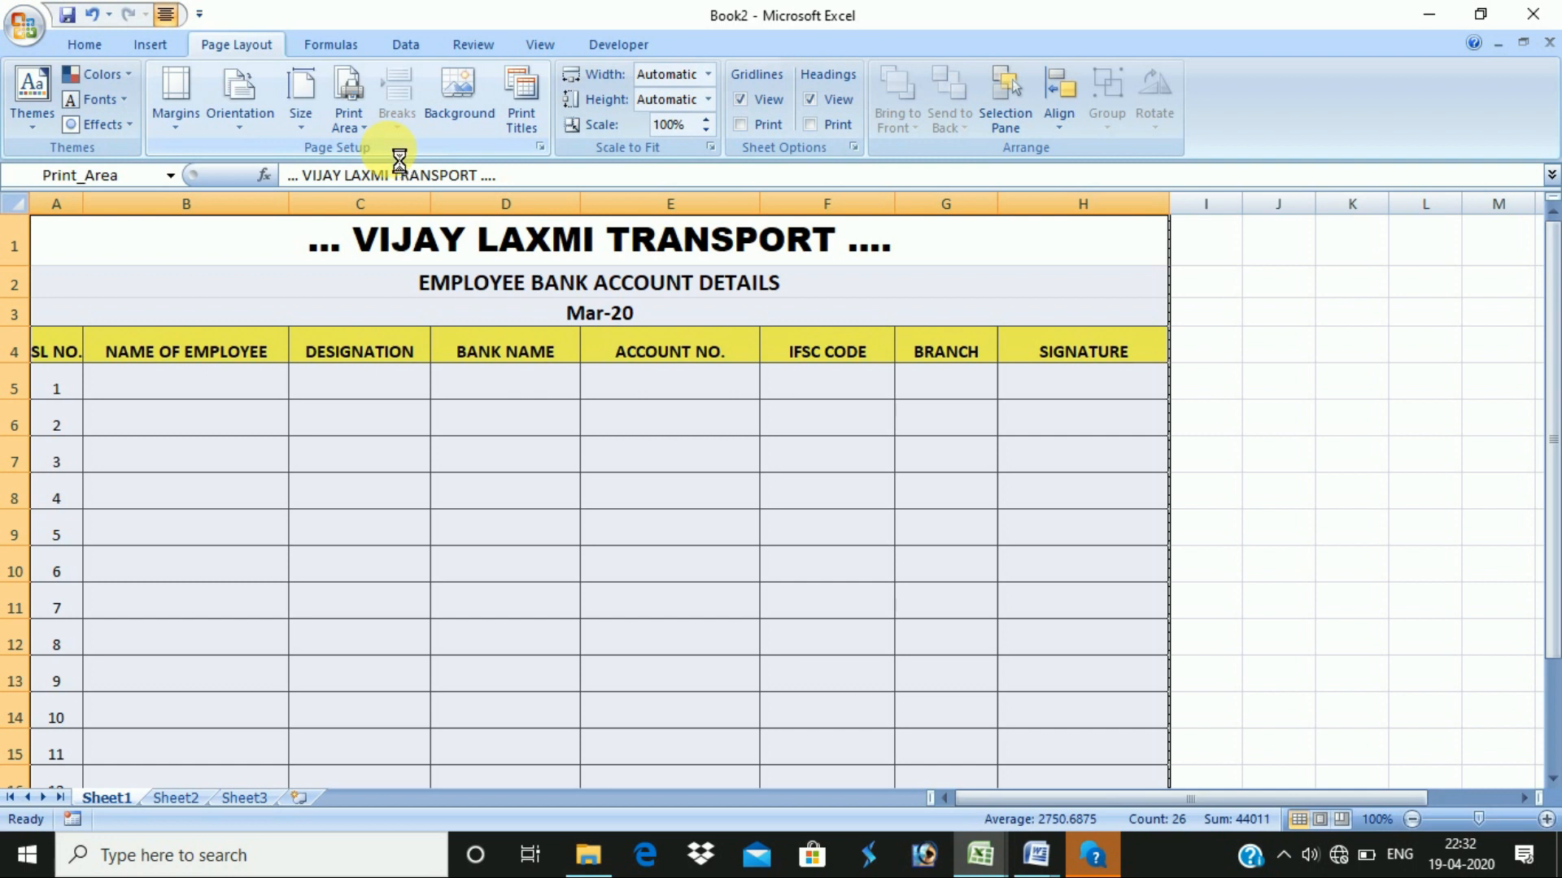
{"action": "key", "text": "ctrl+F2"}
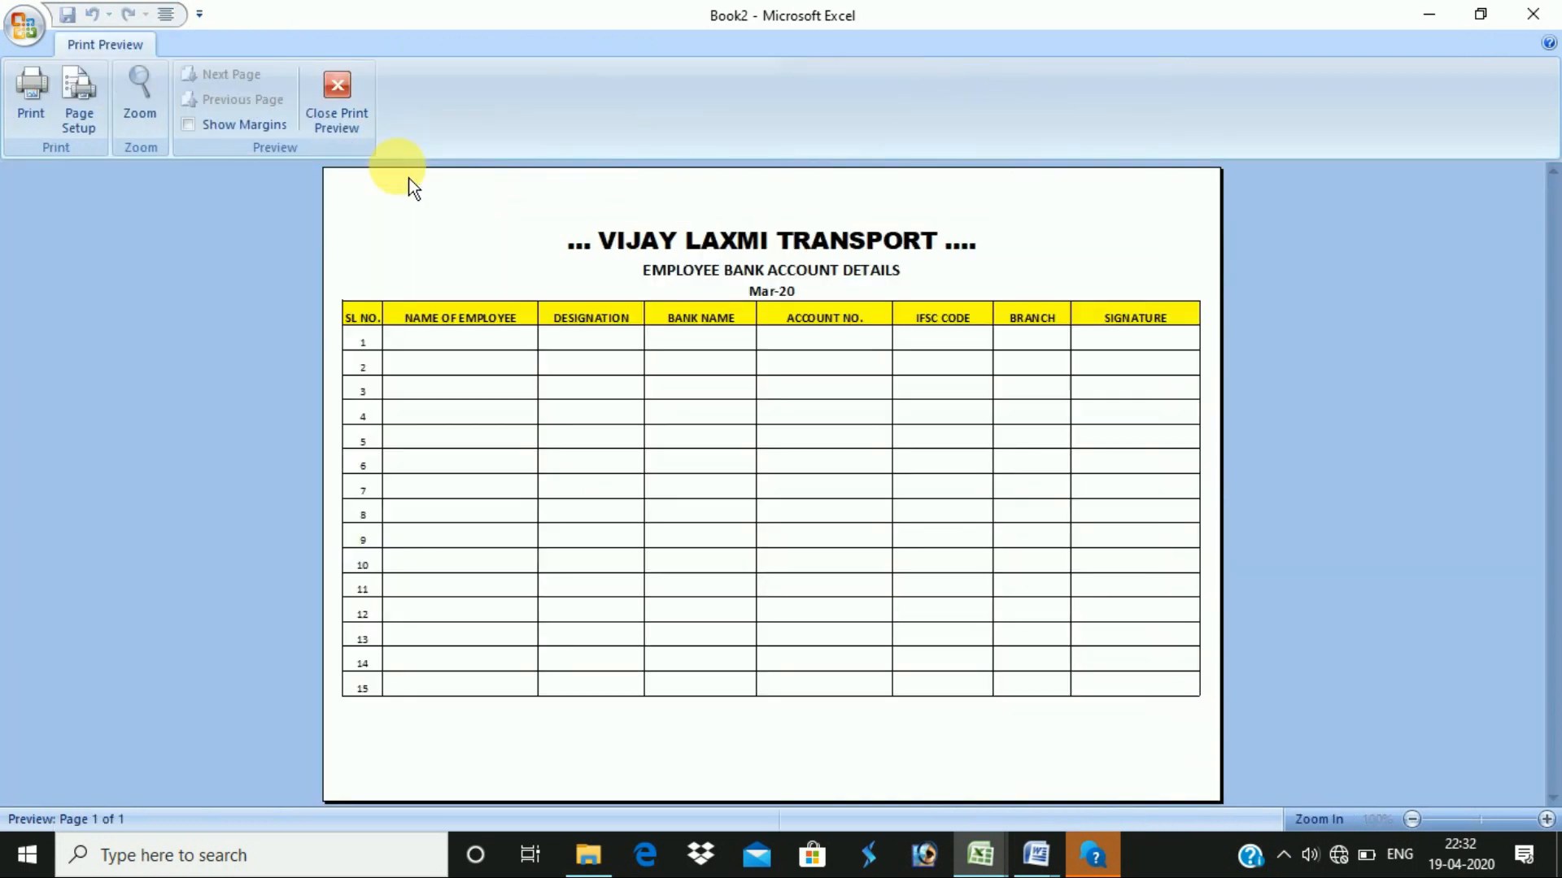
{"action": "left_click", "coordinate": [210, 130]}
{"action": "left_click_drag", "start_coordinate": [844, 230], "coordinate": [853, 200]}
{"action": "left_click", "coordinate": [230, 127]}
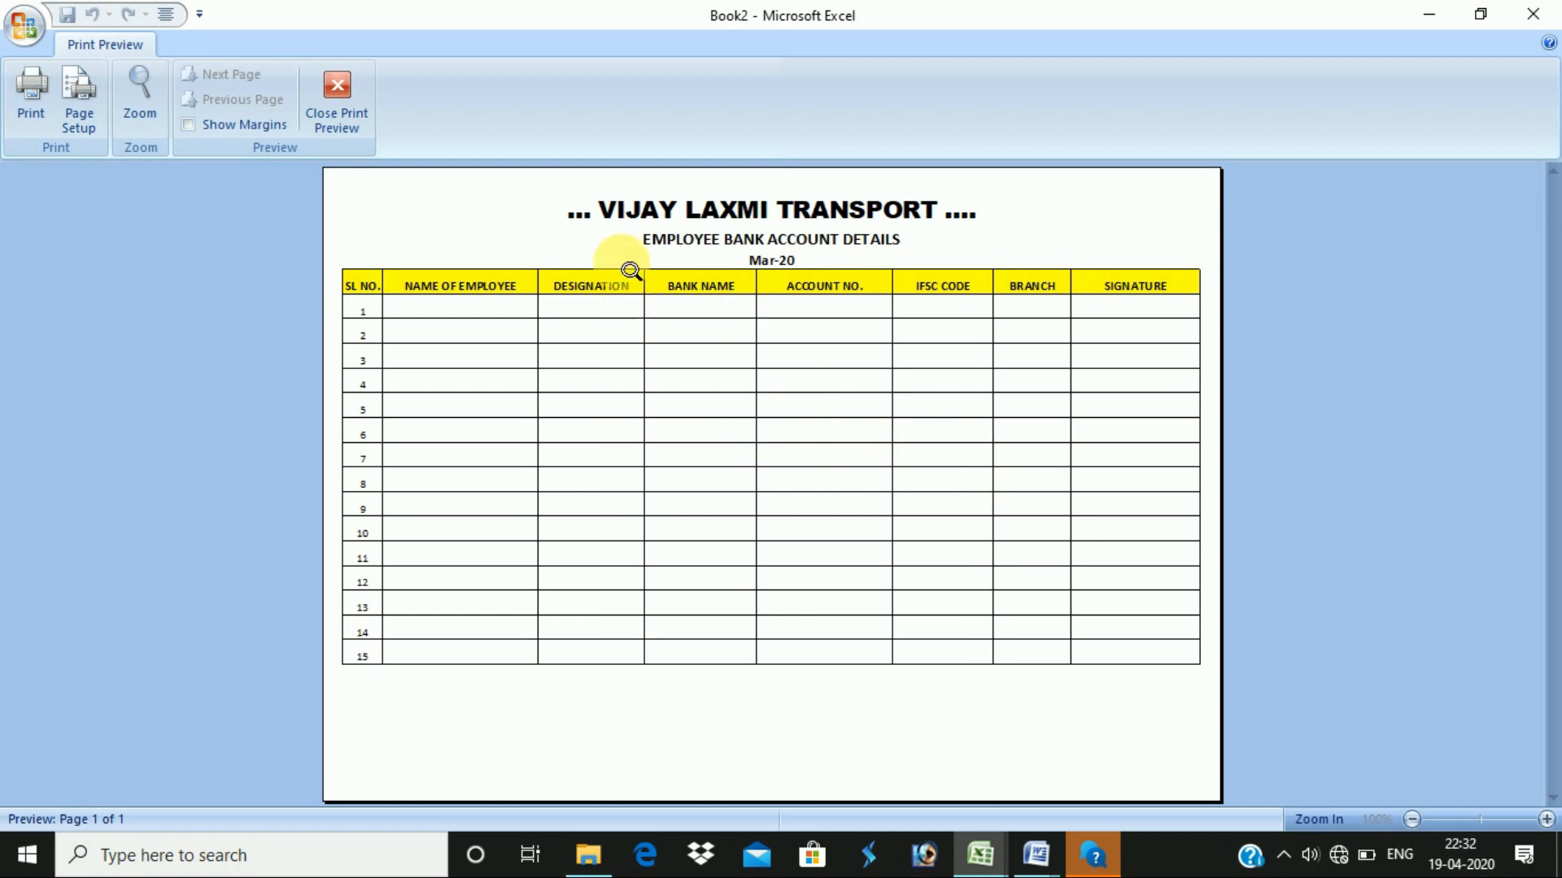
{"action": "key", "text": "Escape"}
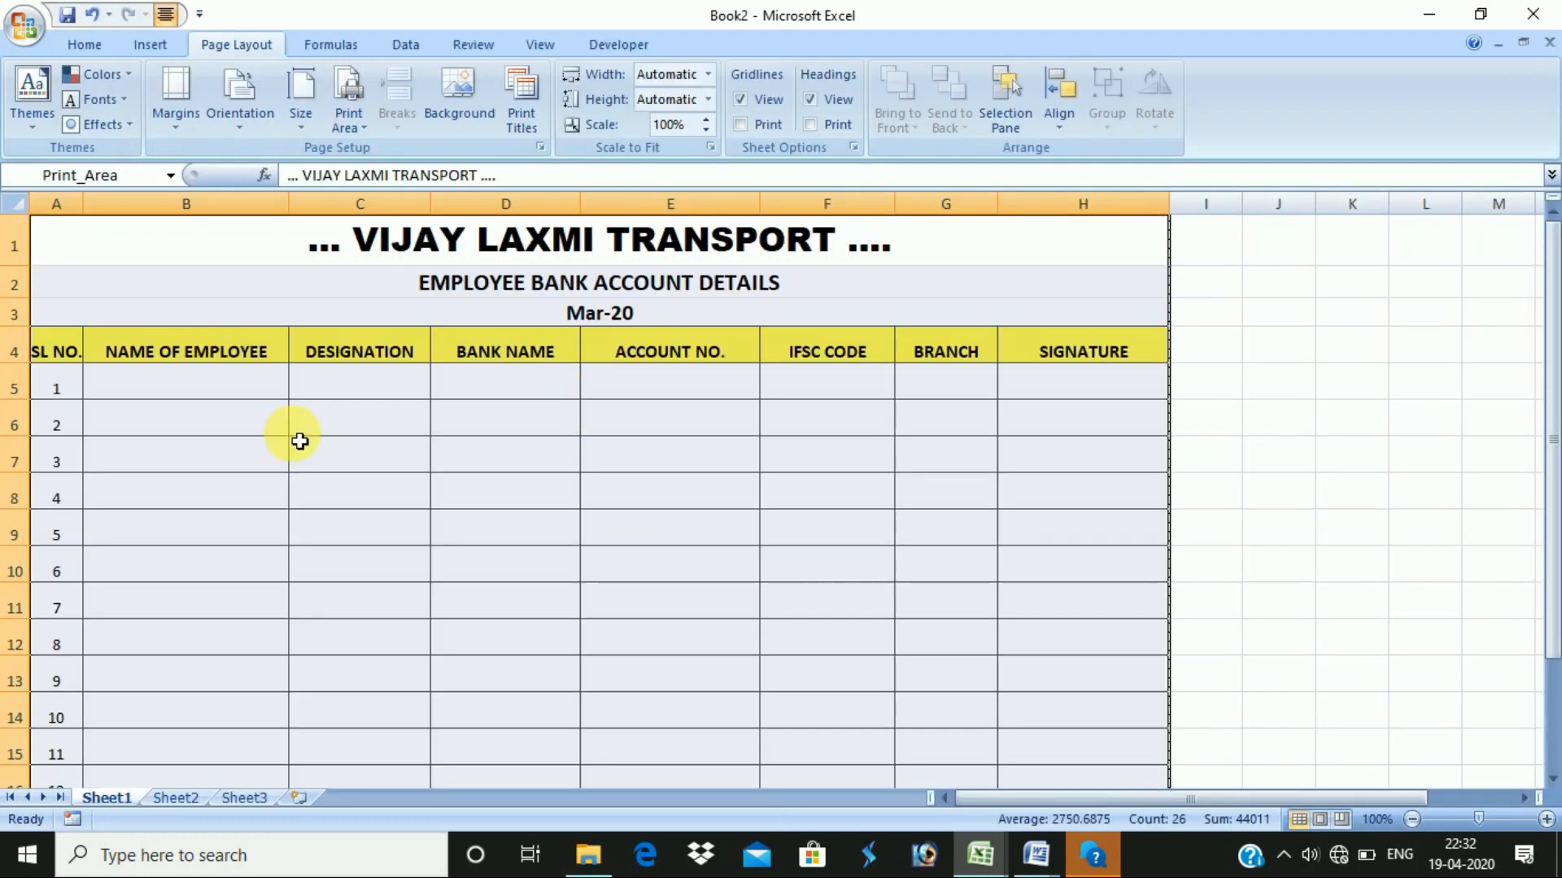
- Select cells C5, E5, C6 and B6, open and cancel Save As, then select C7
{"action": "left_click", "coordinate": [379, 392]}
{"action": "left_click", "coordinate": [666, 381]}
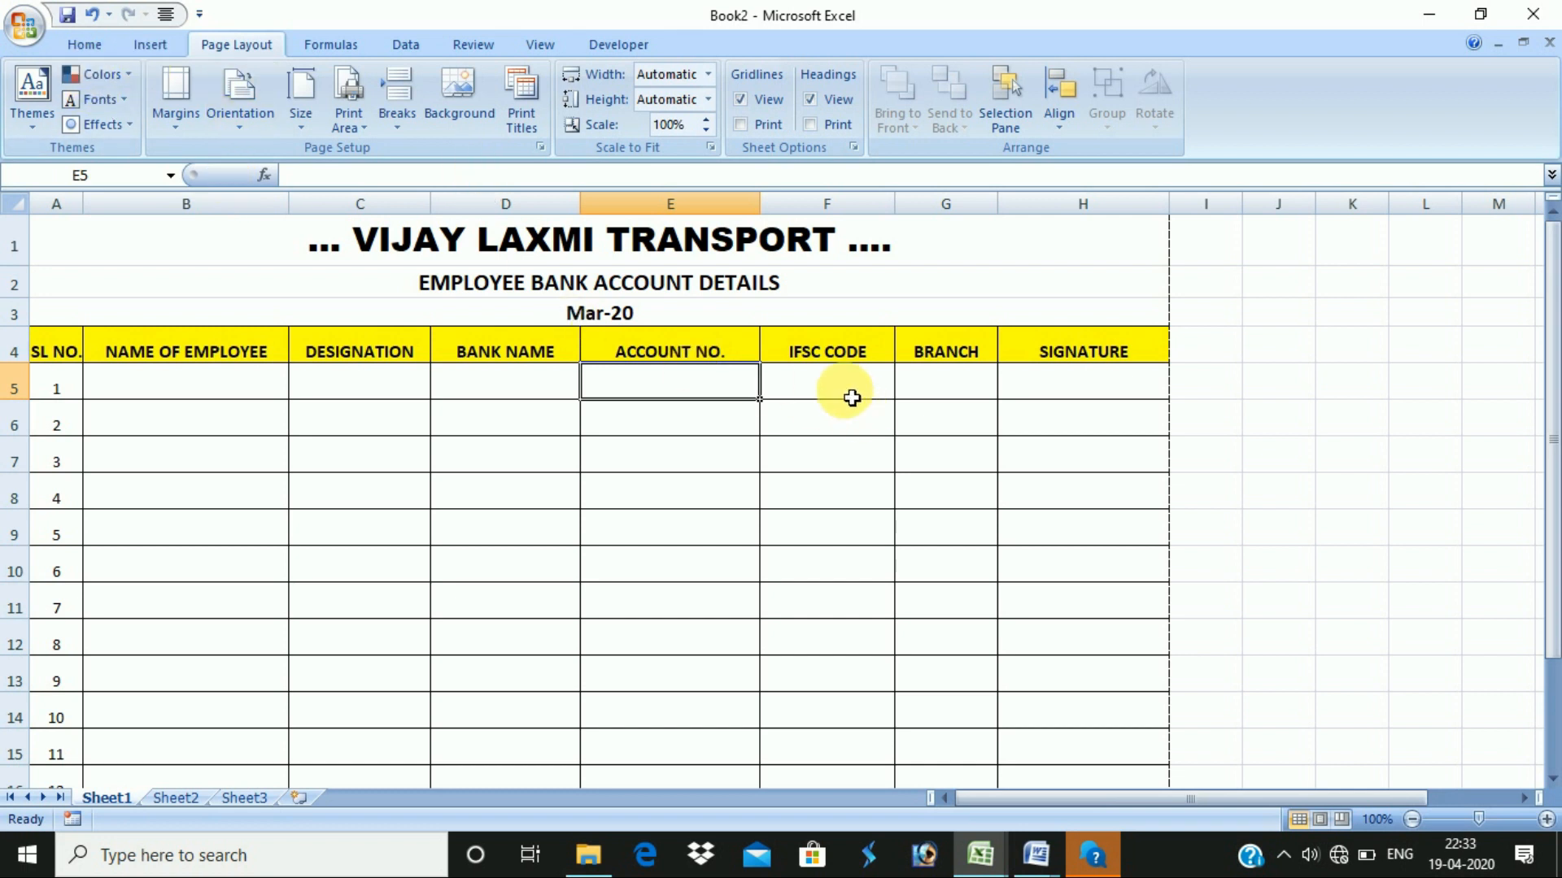
{"action": "left_click", "coordinate": [399, 415]}
{"action": "left_click", "coordinate": [232, 415]}
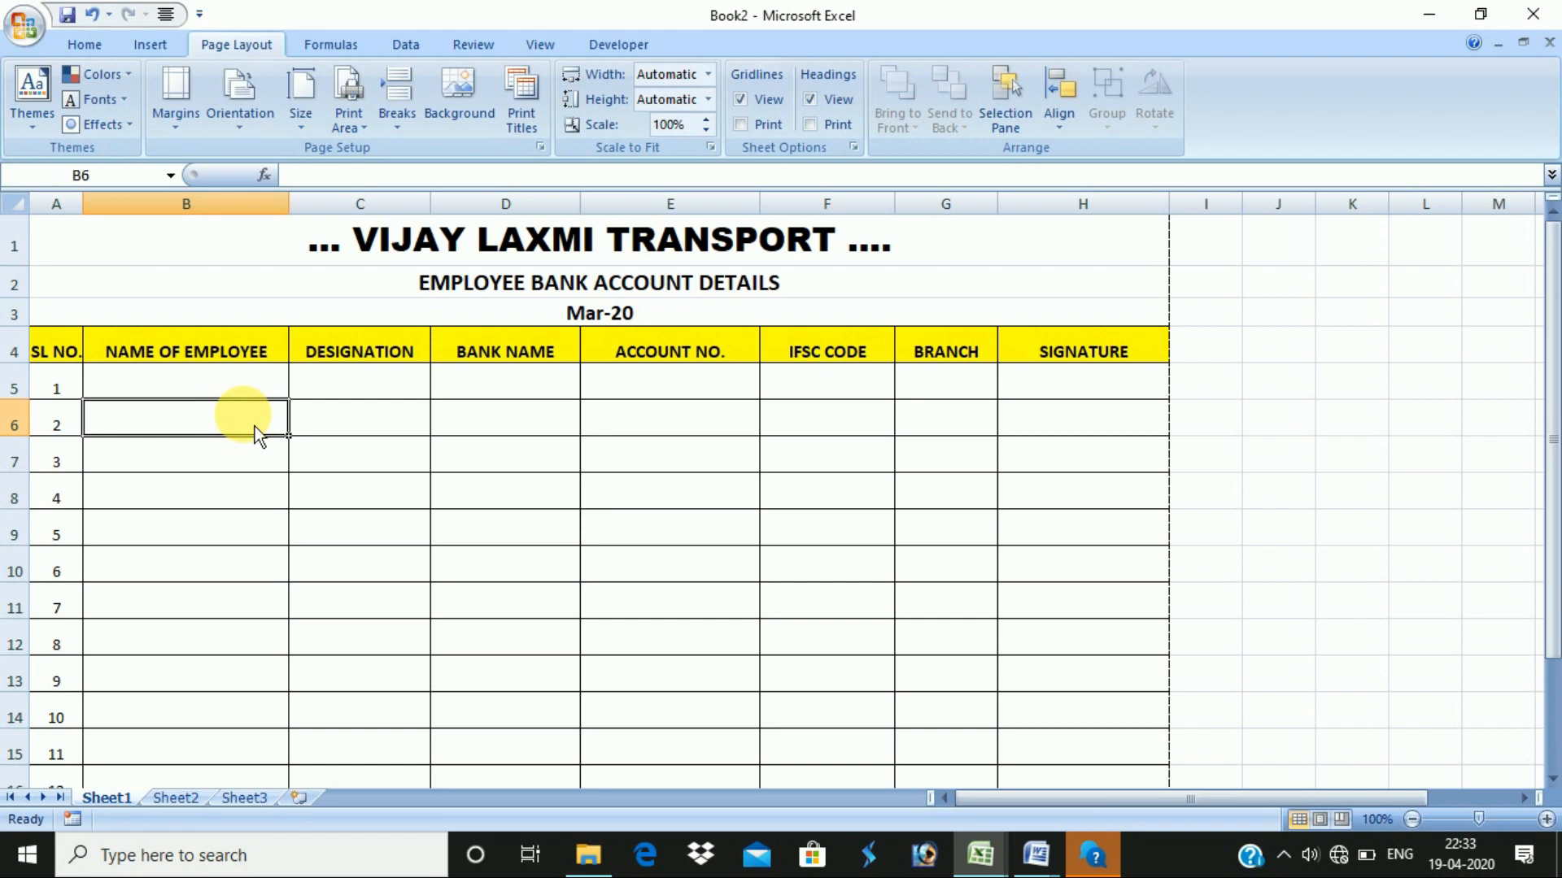
{"action": "key", "text": "ctrl+s"}
{"action": "key", "text": "Escape"}
{"action": "left_click", "coordinate": [346, 464]}
- Open the Save As dialog and scroll its navigation pane to the drives
{"action": "left_click", "coordinate": [52, 28]}
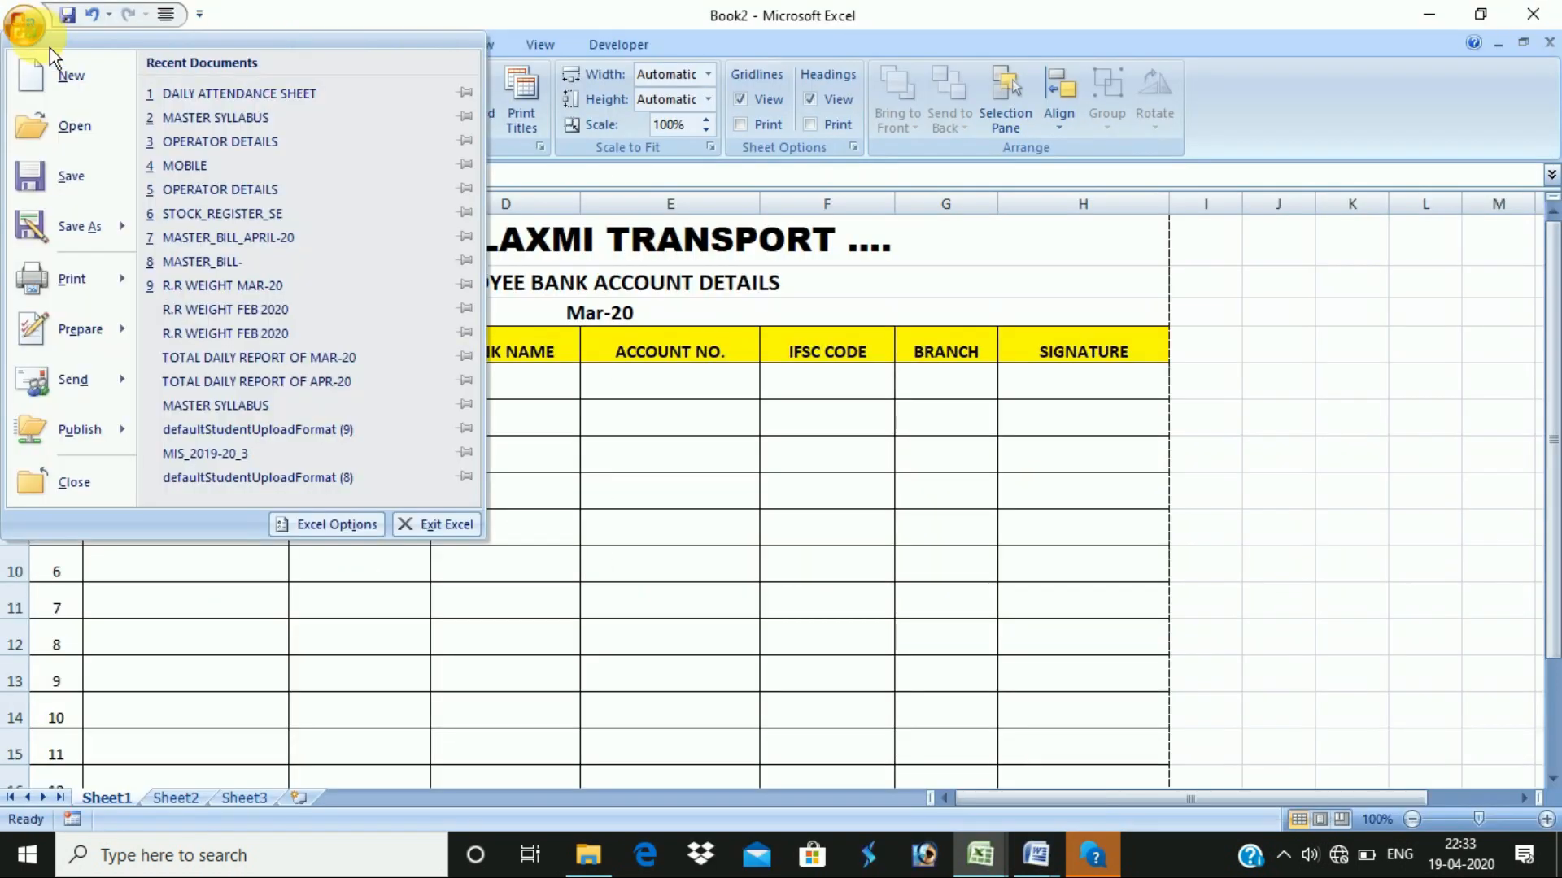
{"action": "left_click", "coordinate": [474, 368]}
{"action": "key", "text": "ctrl+s"}
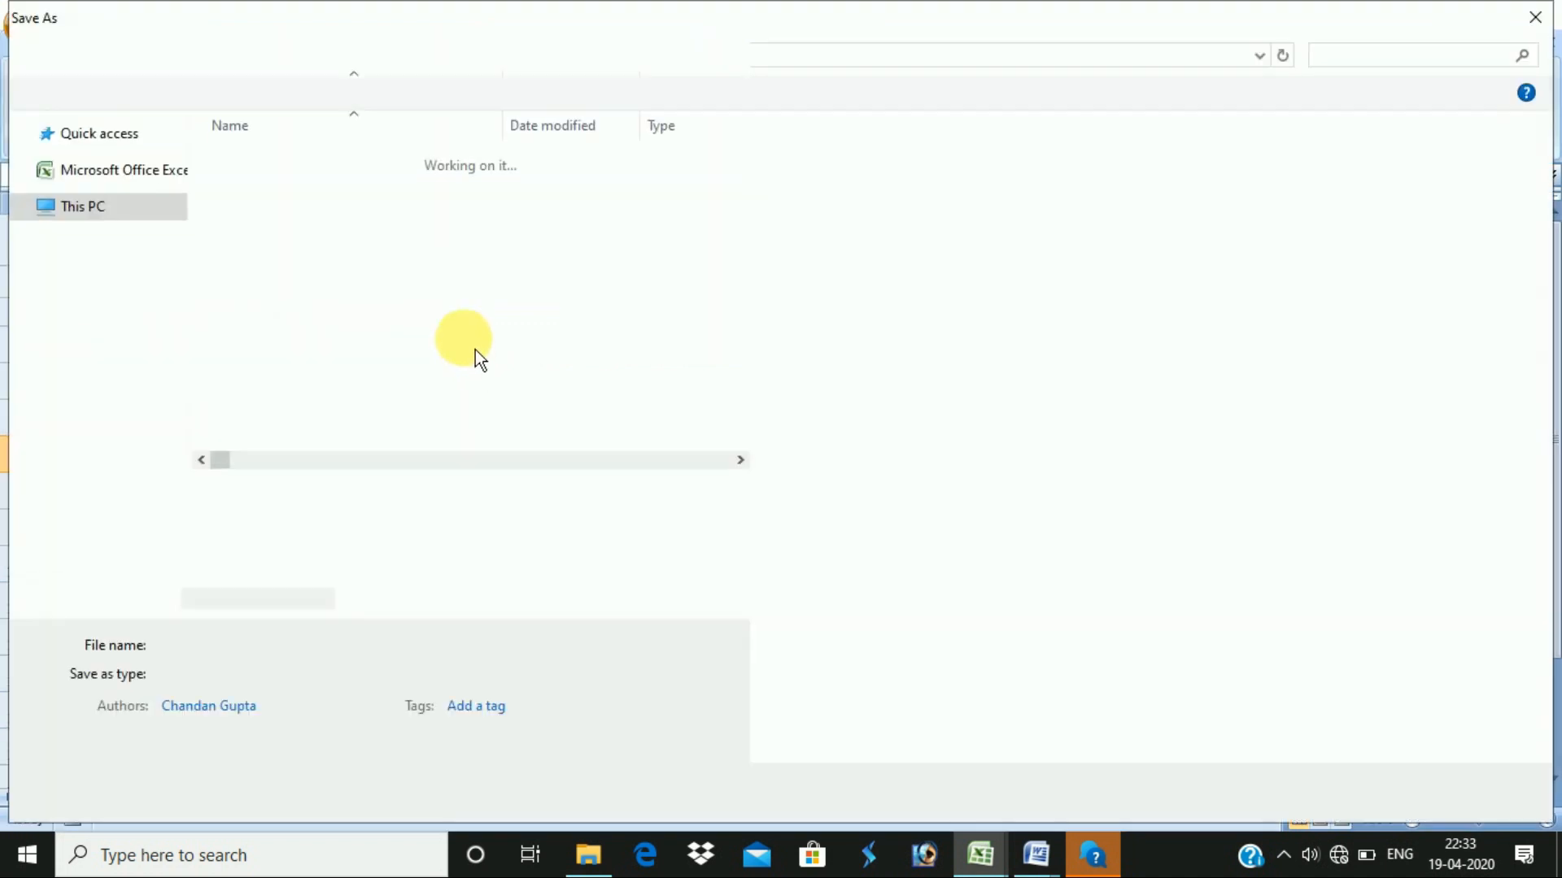
{"action": "left_click", "coordinate": [181, 616]}
{"action": "left_click", "coordinate": [182, 616]}
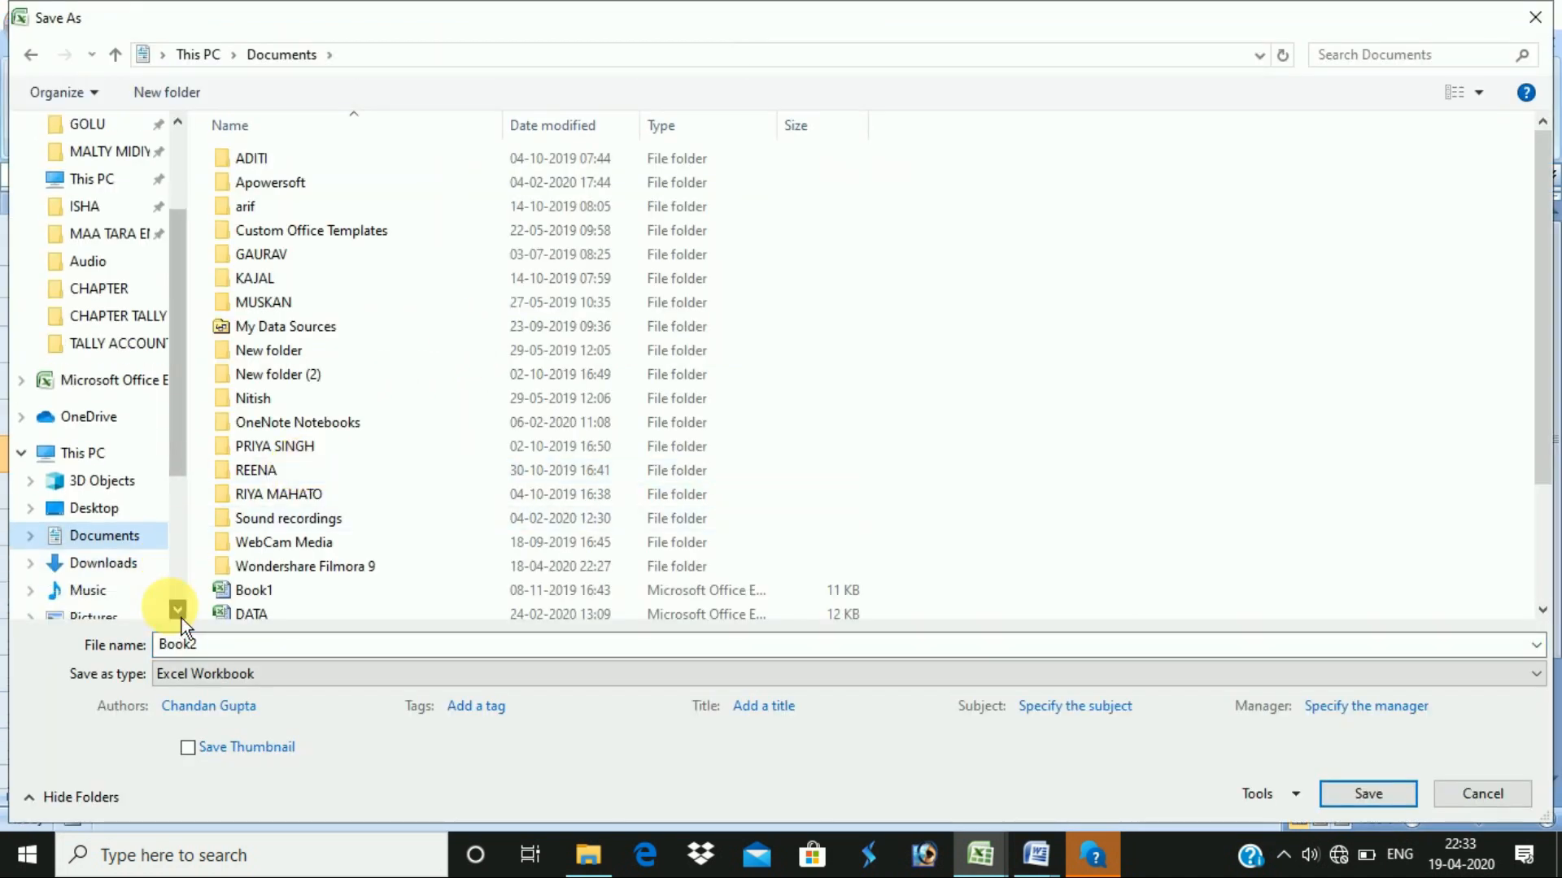
{"action": "left_click", "coordinate": [182, 616]}
{"action": "left_click", "coordinate": [183, 616]}
{"action": "left_click_drag", "start_coordinate": [185, 460], "coordinate": [191, 584]}
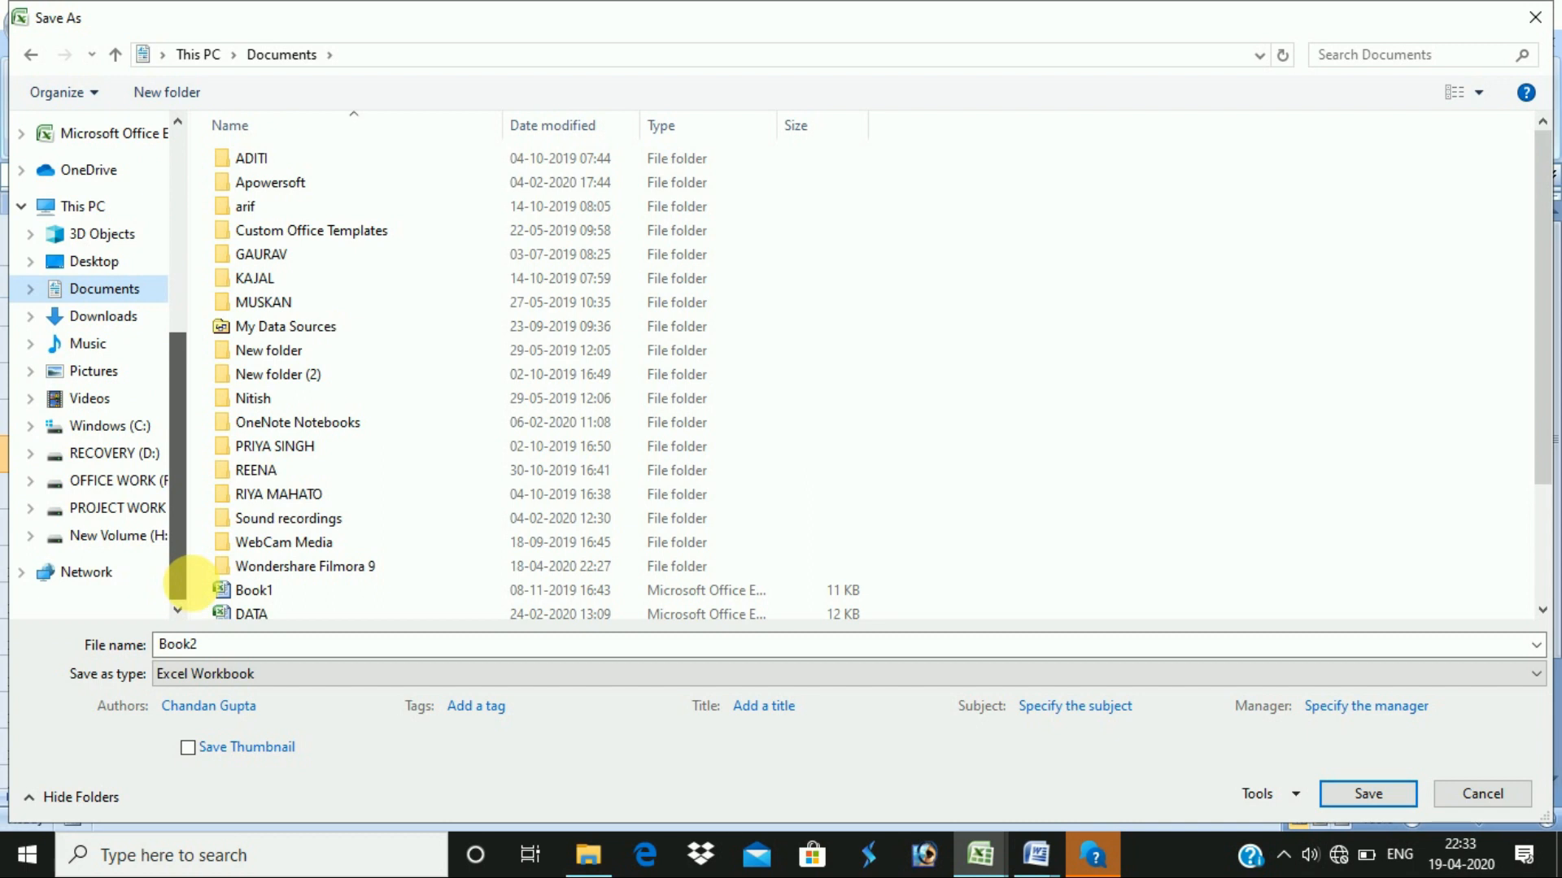
- Save as EMPLOYEE BANK ACCOUNT DETAILS in the EXCEL folder on PROJECT WORK (G:)
{"action": "left_click", "coordinate": [122, 508]}
{"action": "left_click", "coordinate": [394, 448]}
{"action": "double_click", "coordinate": [324, 352]}
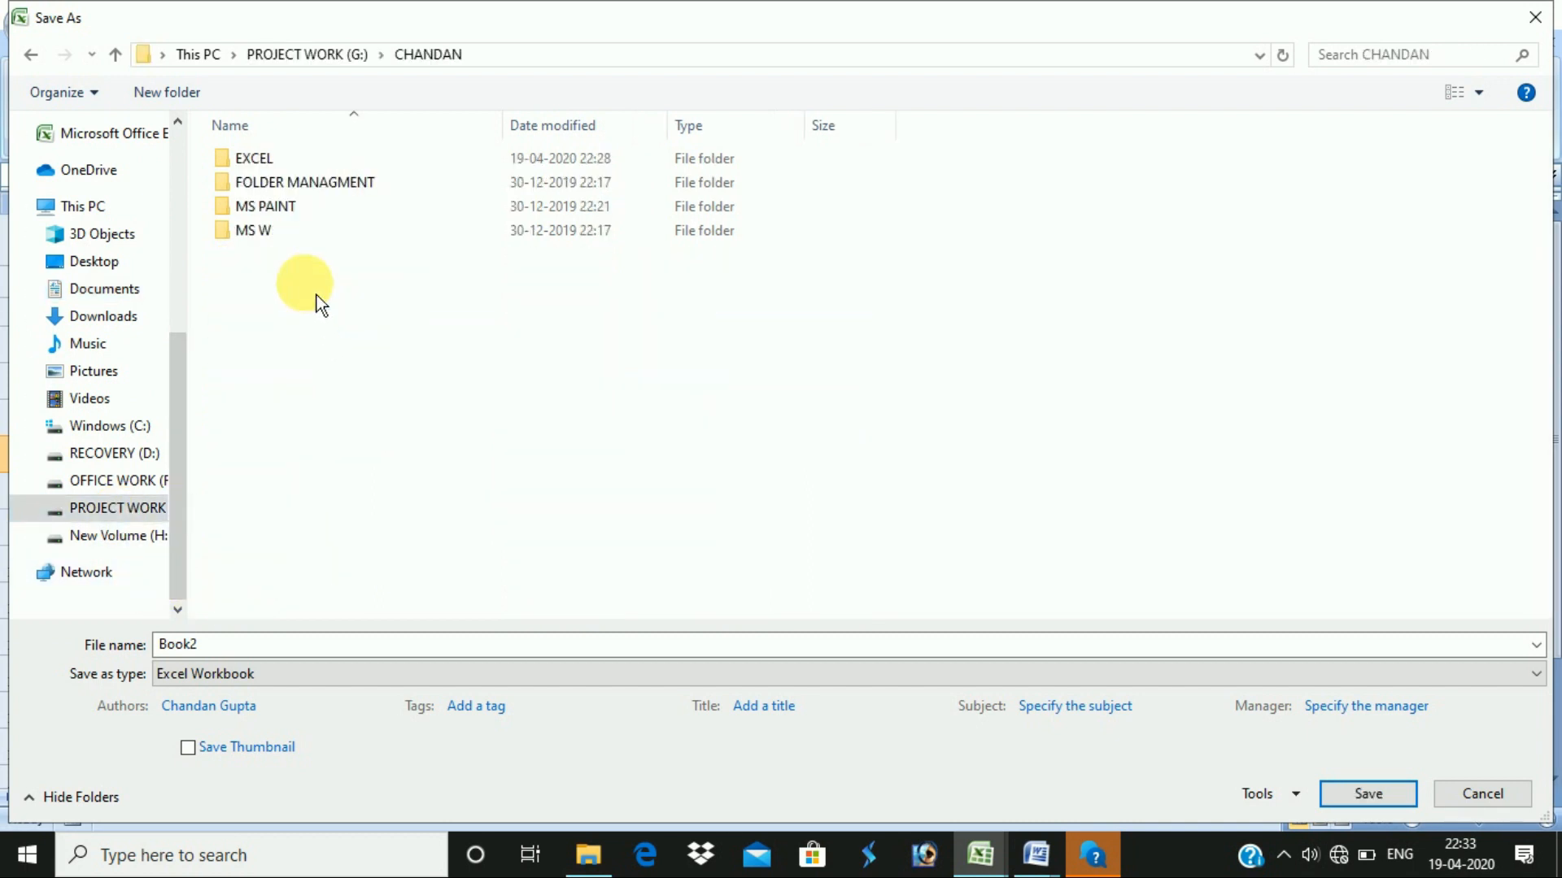
{"action": "double_click", "coordinate": [305, 160]}
{"action": "double_click", "coordinate": [244, 647]}
{"action": "type", "text": "EMPL"}
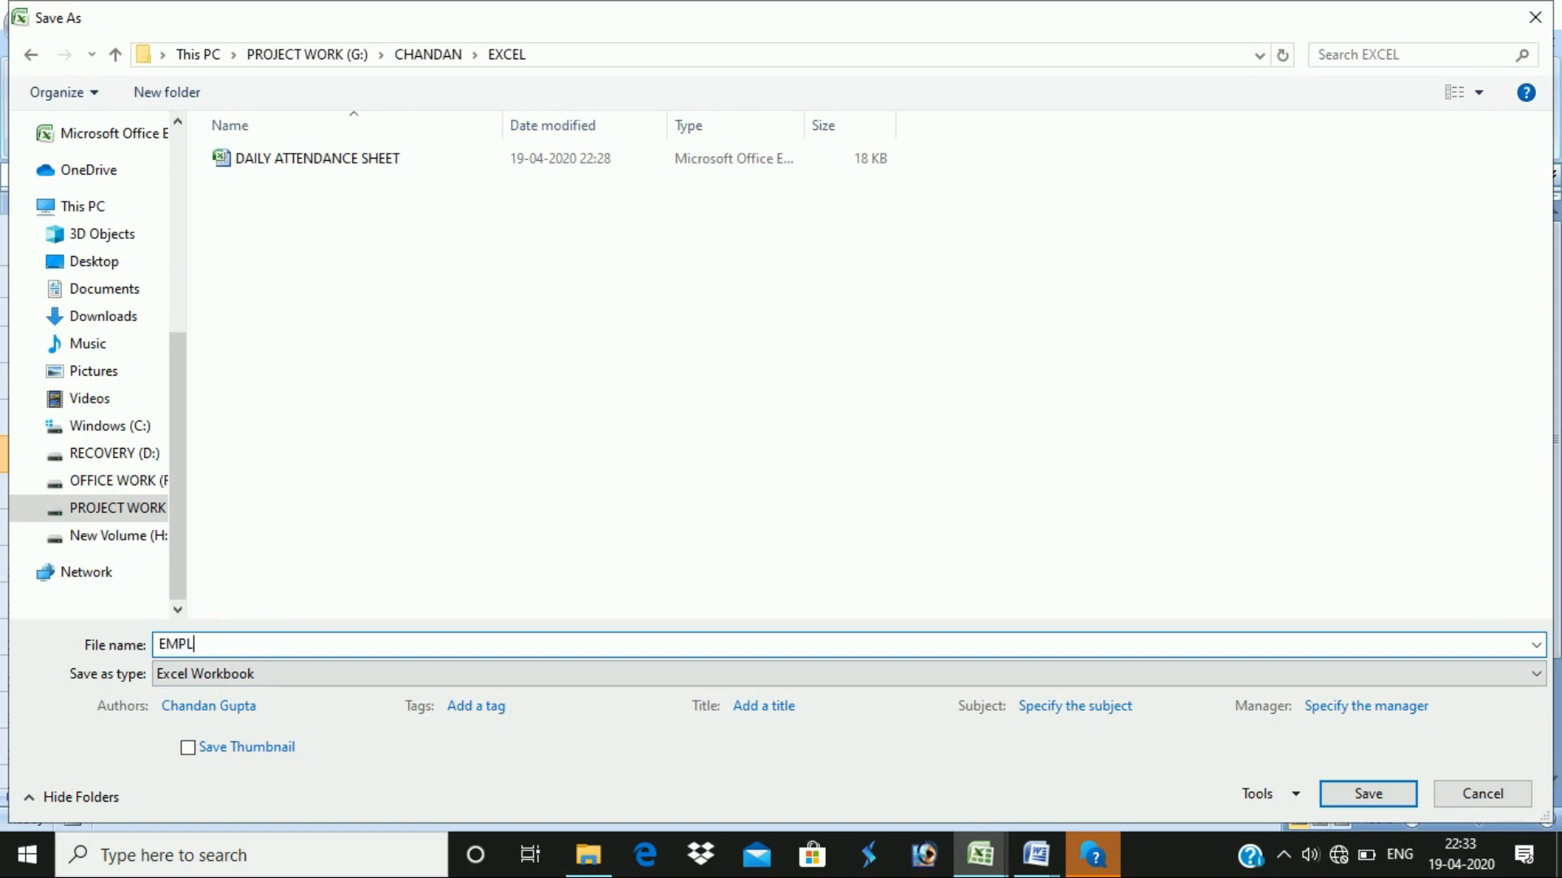
{"action": "type", "text": "OYEE BANK ACCOUNT DETAILS"}
{"action": "key", "text": "Return"}
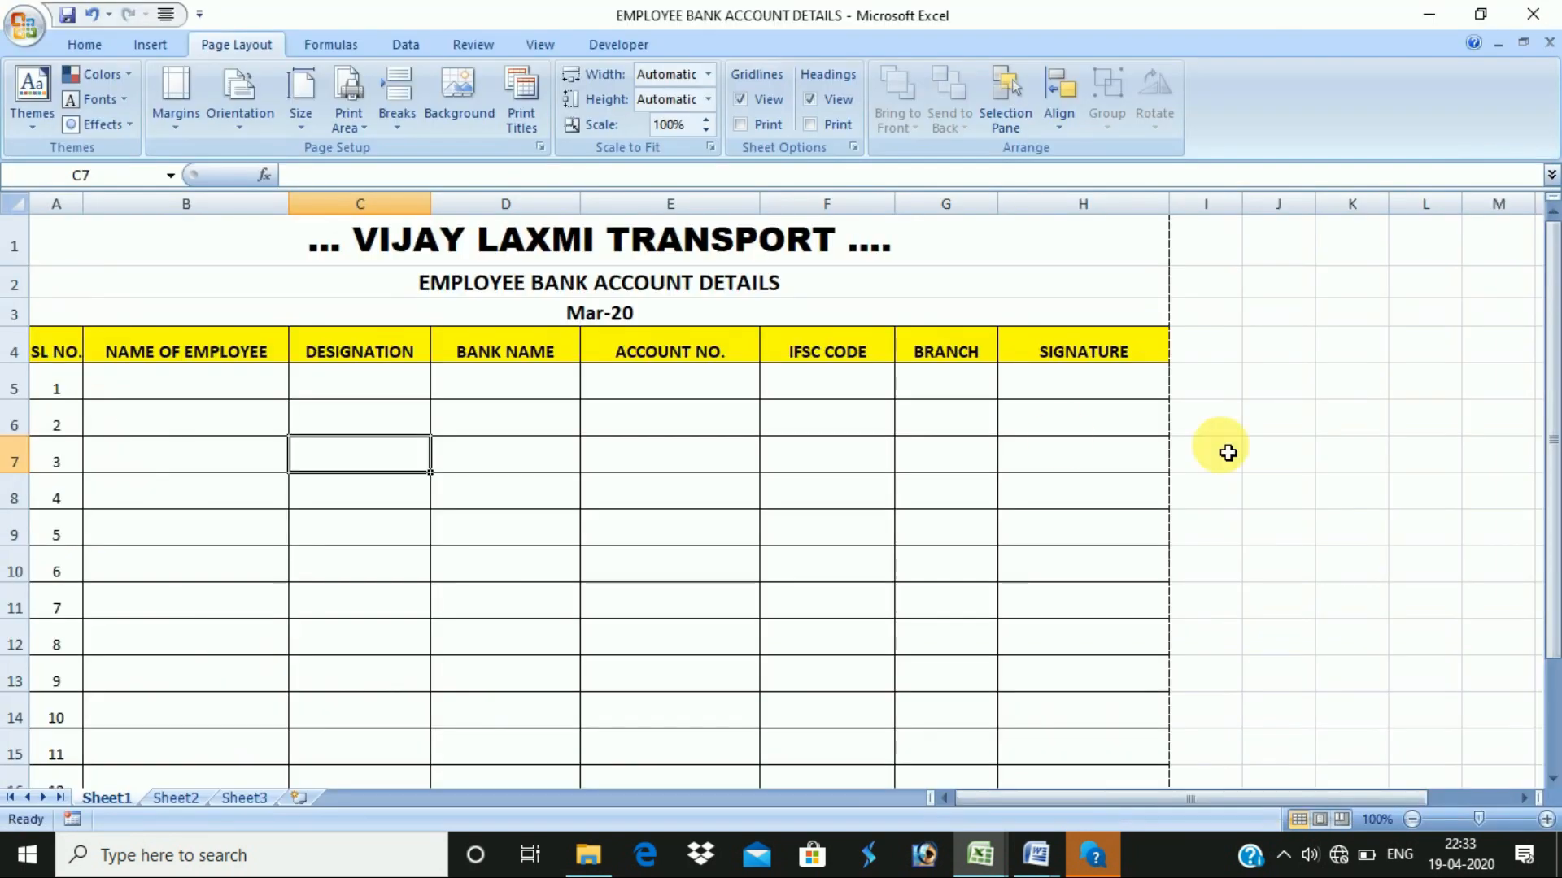
- Close EMPLOYEE BANK ACCOUNT DETAILS, DAILY ATTENDANCE SHEET and Book1 without saving, then exit Excel
{"action": "left_click", "coordinate": [1554, 23]}
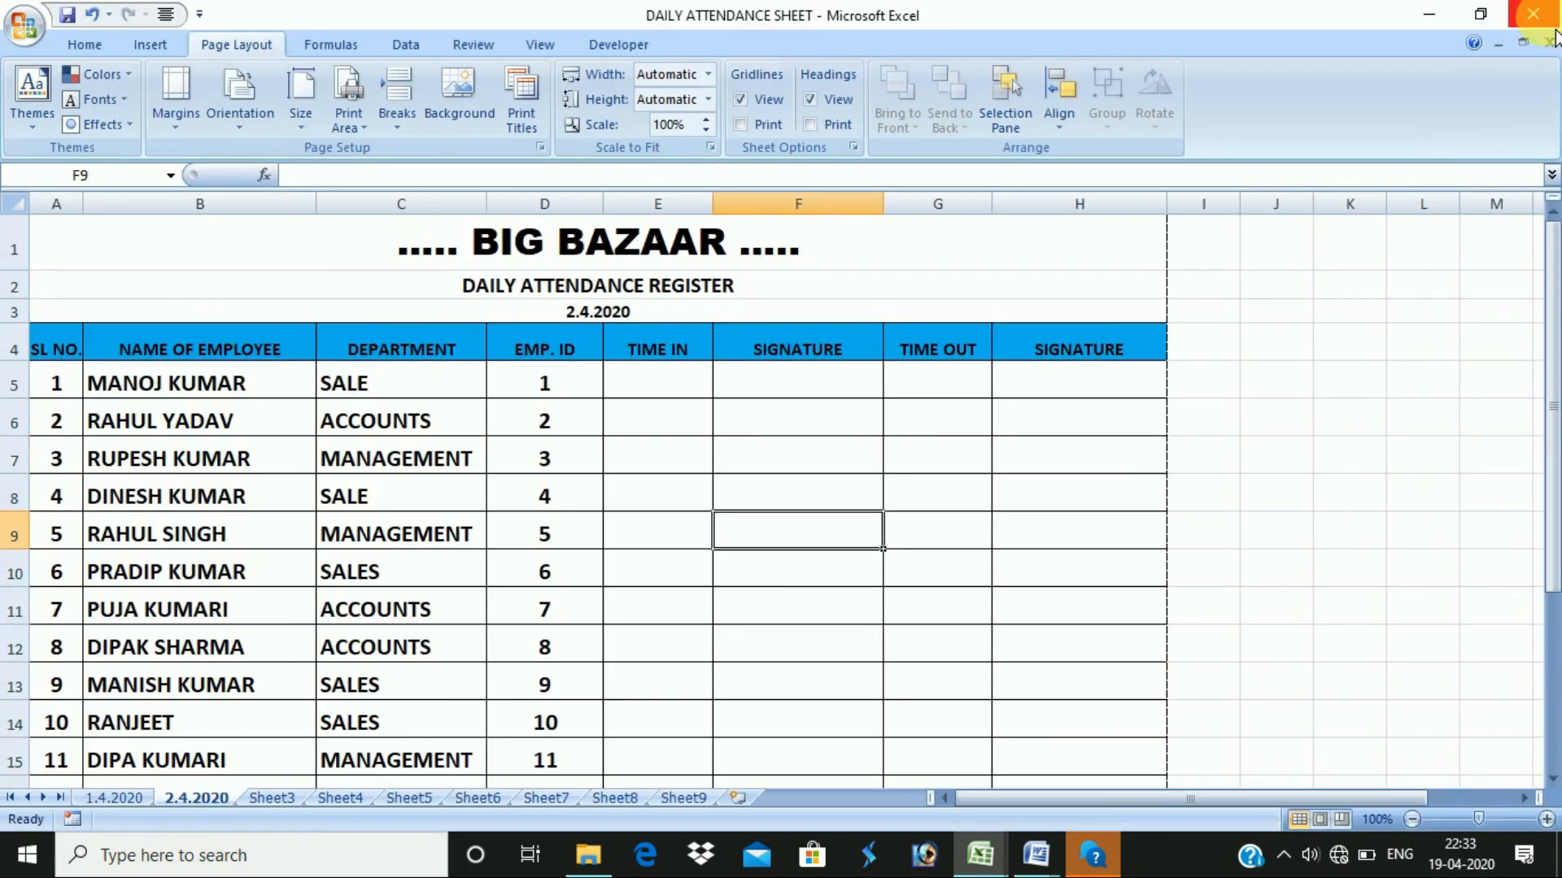
{"action": "left_click", "coordinate": [1541, 20]}
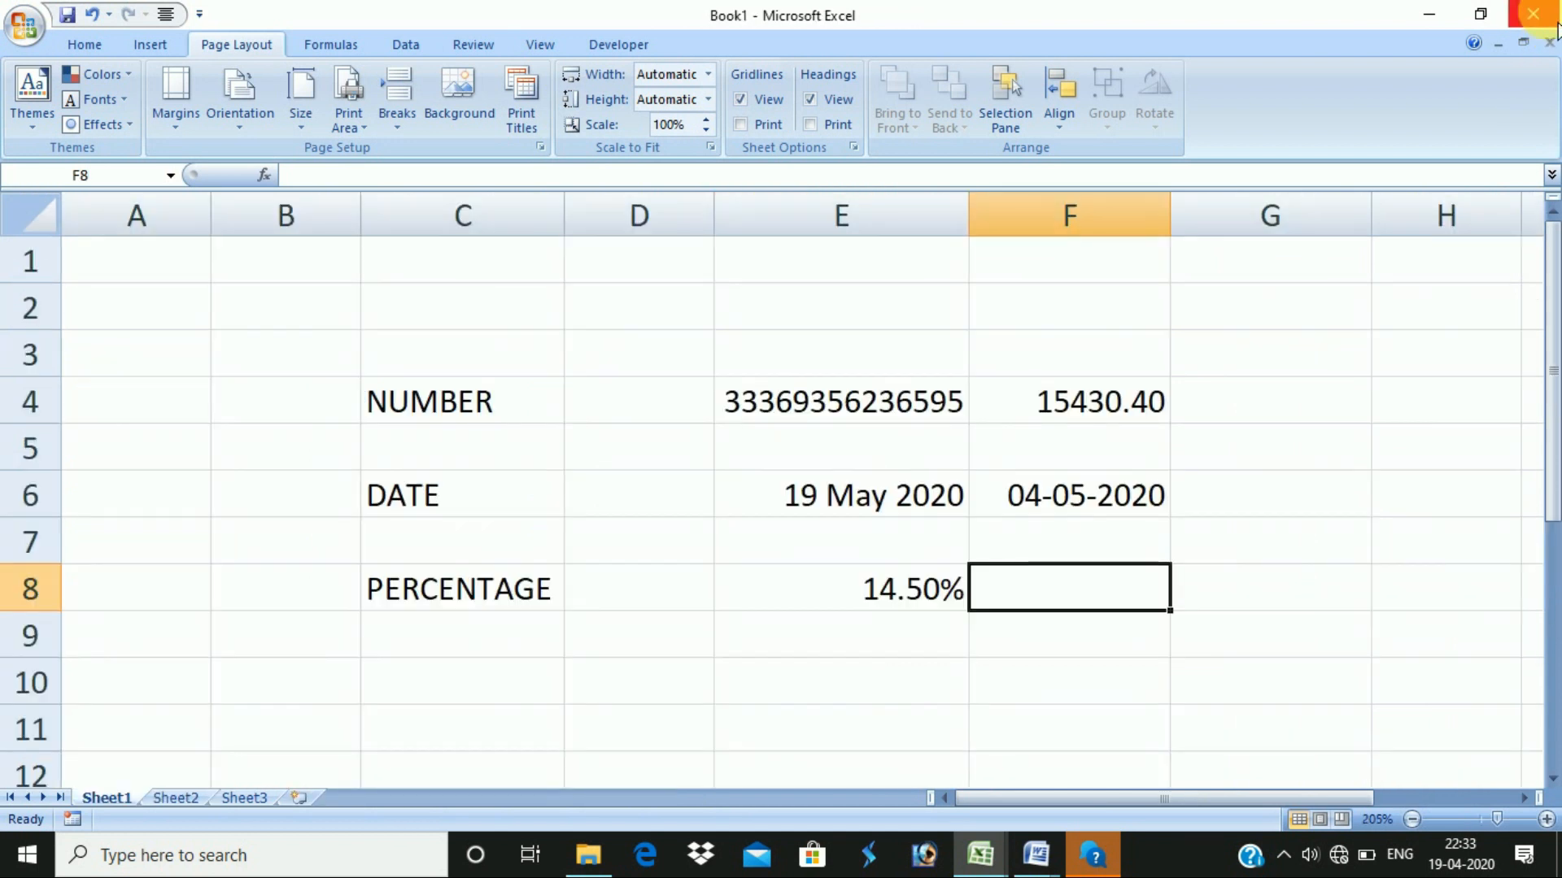
{"action": "left_click", "coordinate": [1533, 15]}
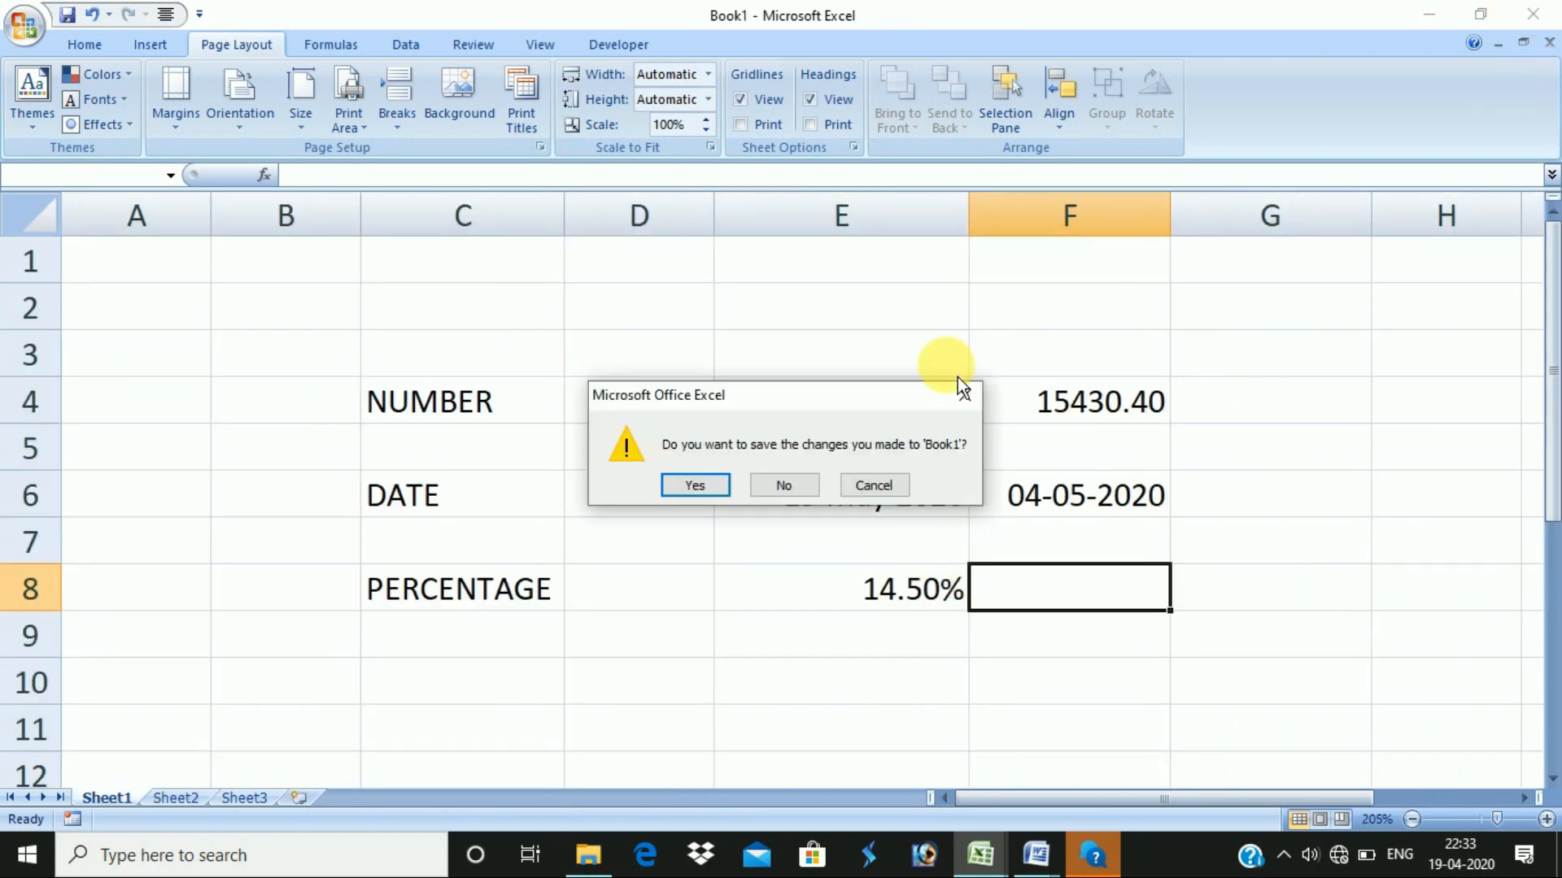
{"action": "left_click", "coordinate": [813, 489]}
{"action": "left_click", "coordinate": [1273, 520]}
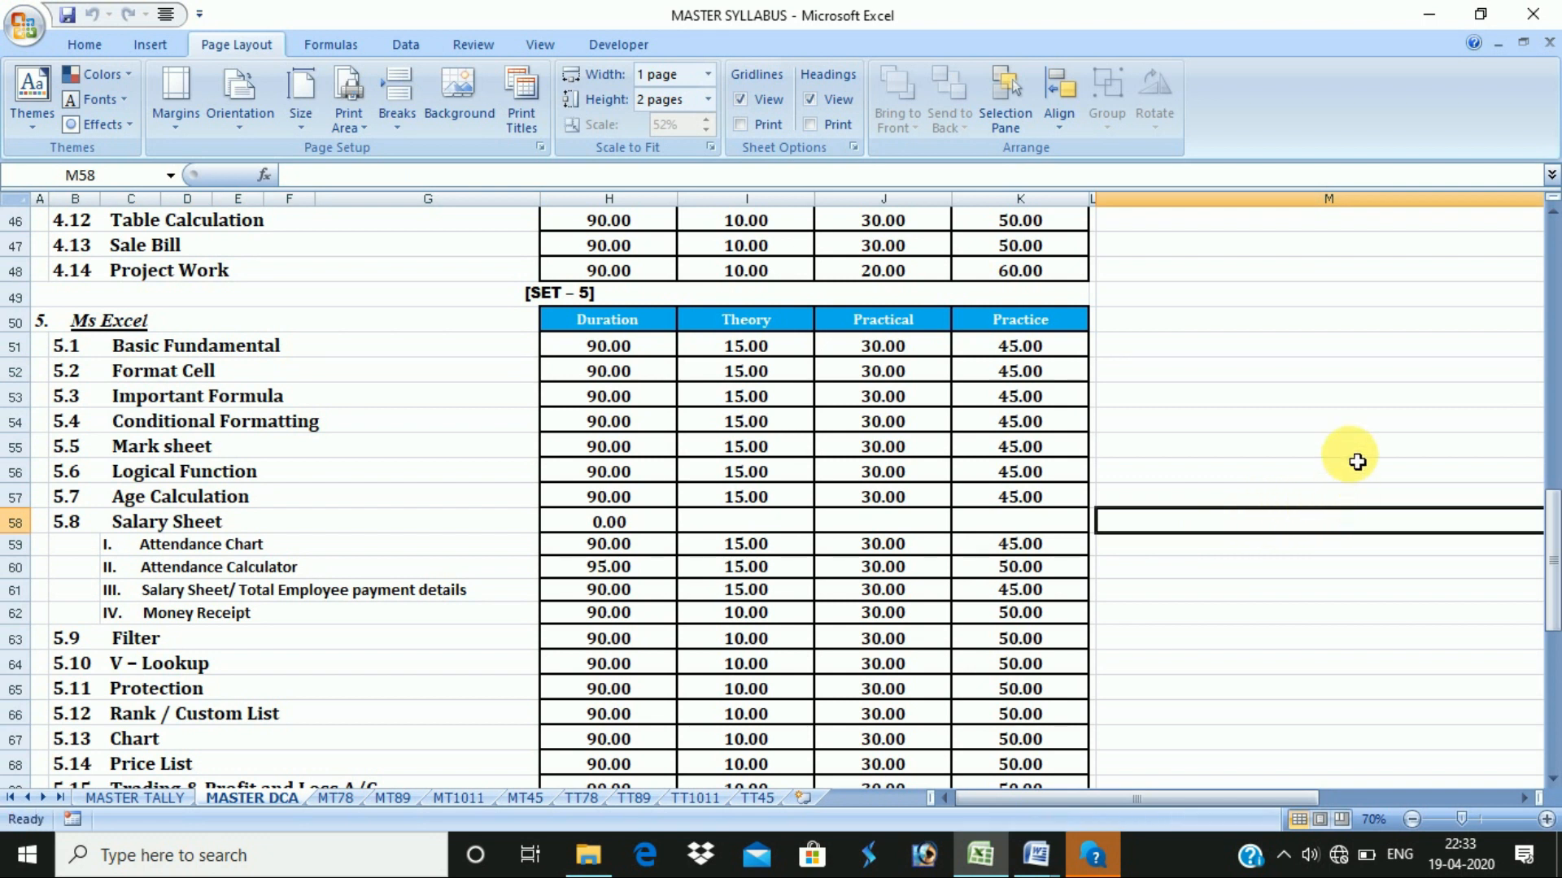
{"action": "scroll", "coordinate": [1369, 461], "scroll_direction": "up", "scroll_amount": 15}
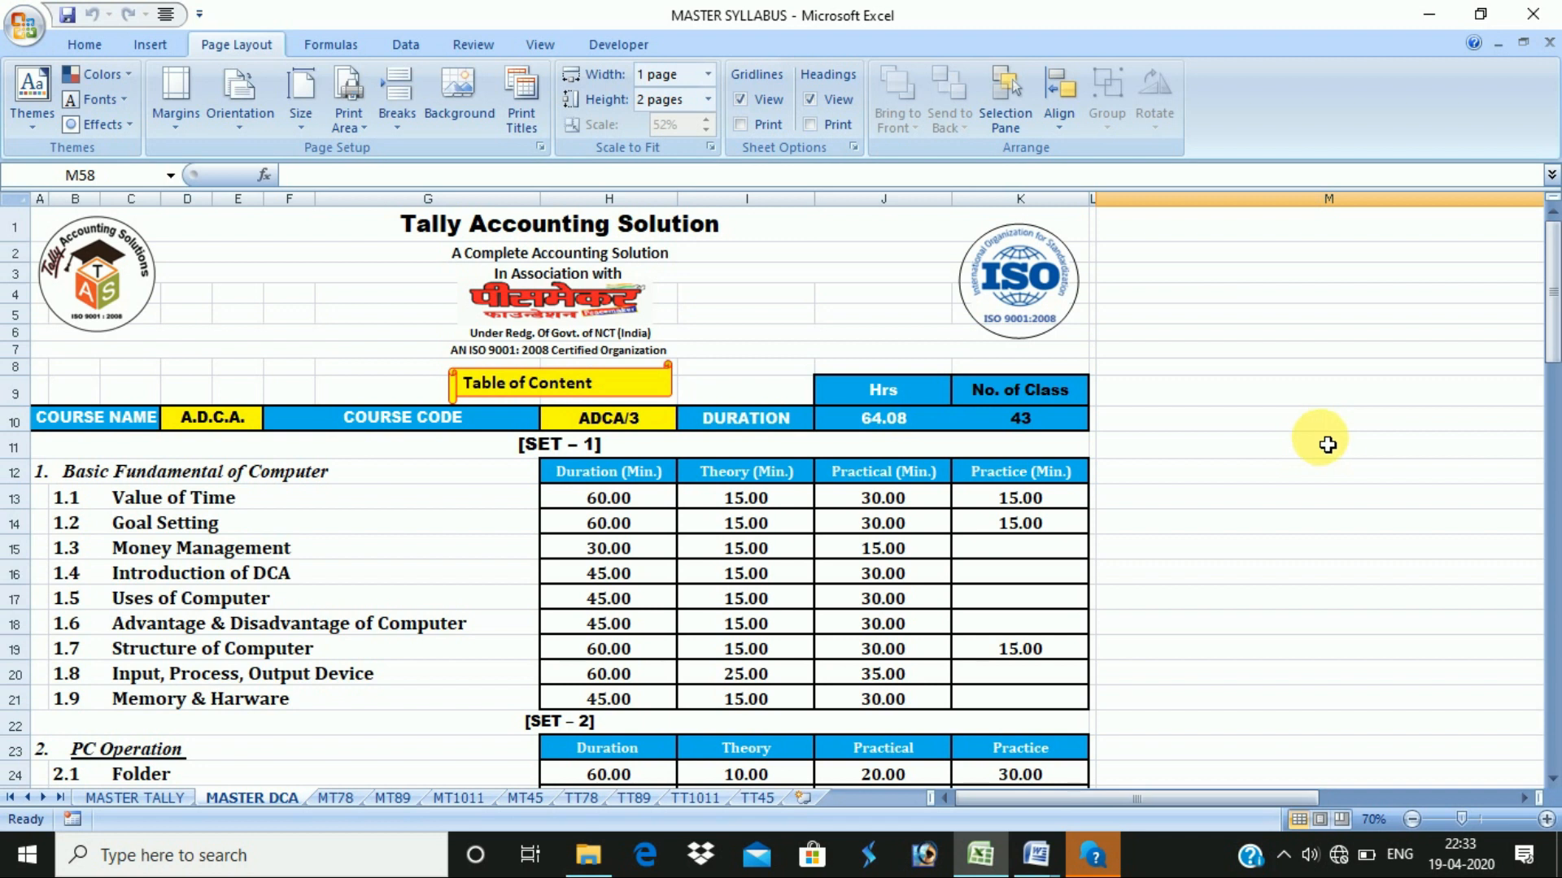
{"action": "left_click", "coordinate": [1532, 14]}
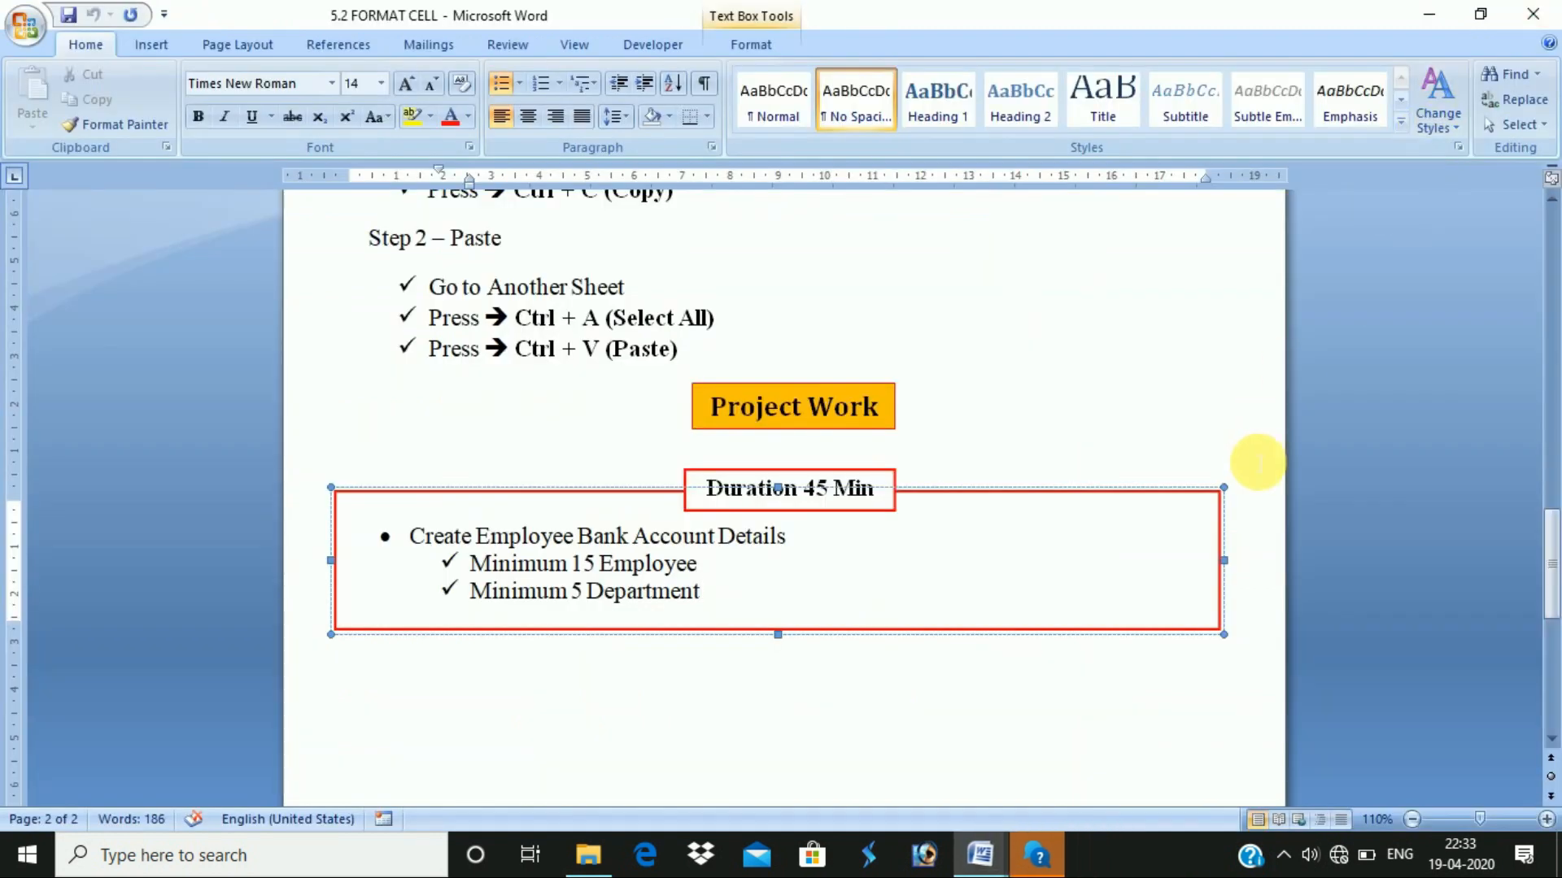
- Close the Get Help window, the Word document 5.2 FORMAT CELL and File Explorer
{"action": "scroll", "coordinate": [808, 394], "scroll_direction": "up", "scroll_amount": 15}
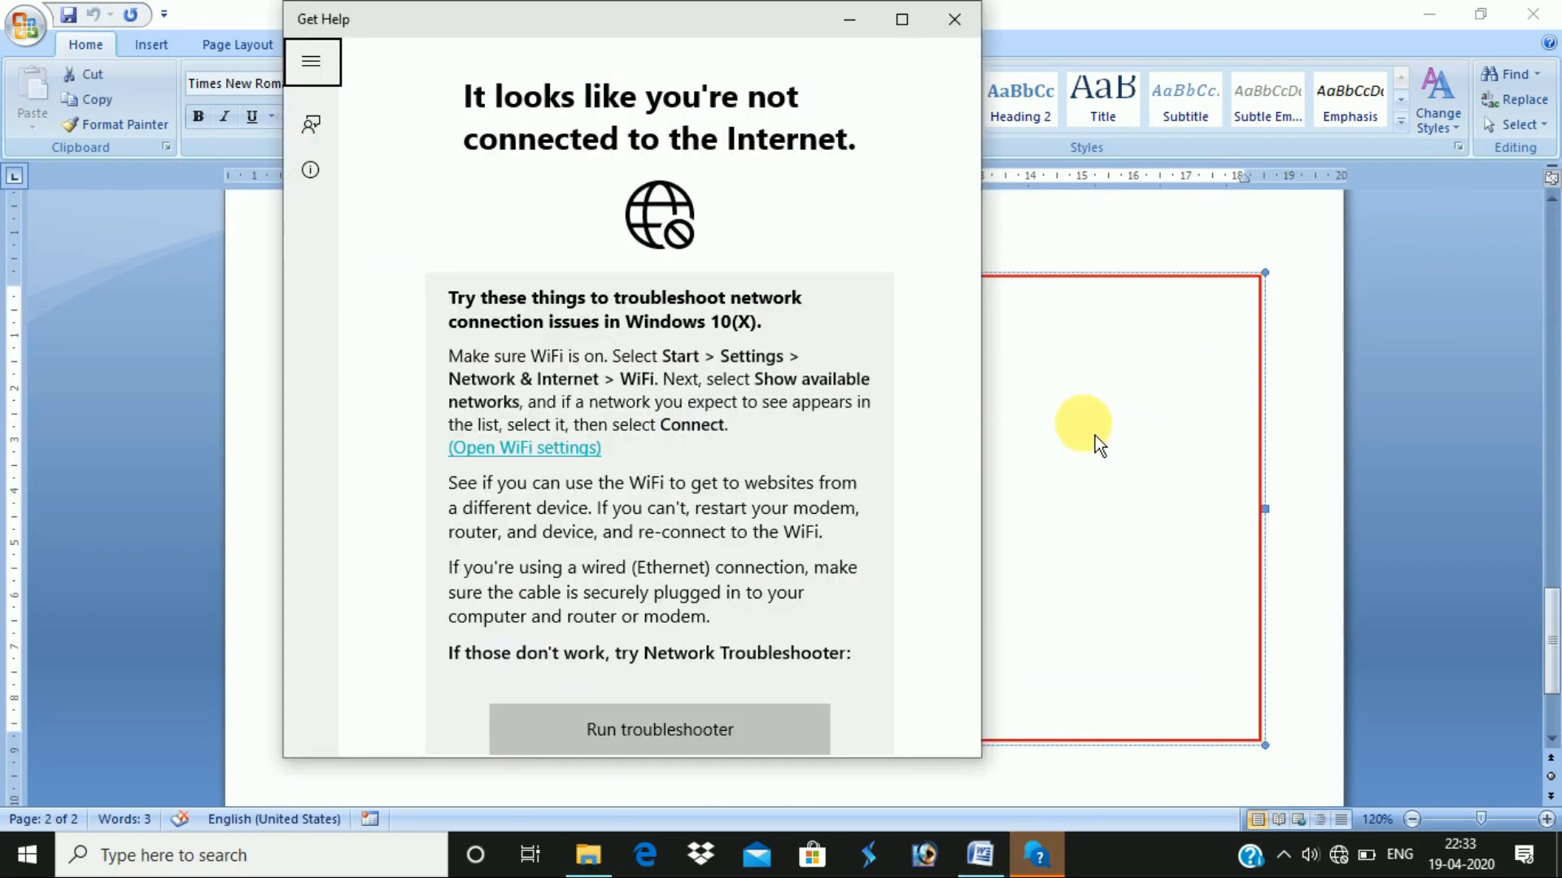
{"action": "left_click", "coordinate": [960, 23]}
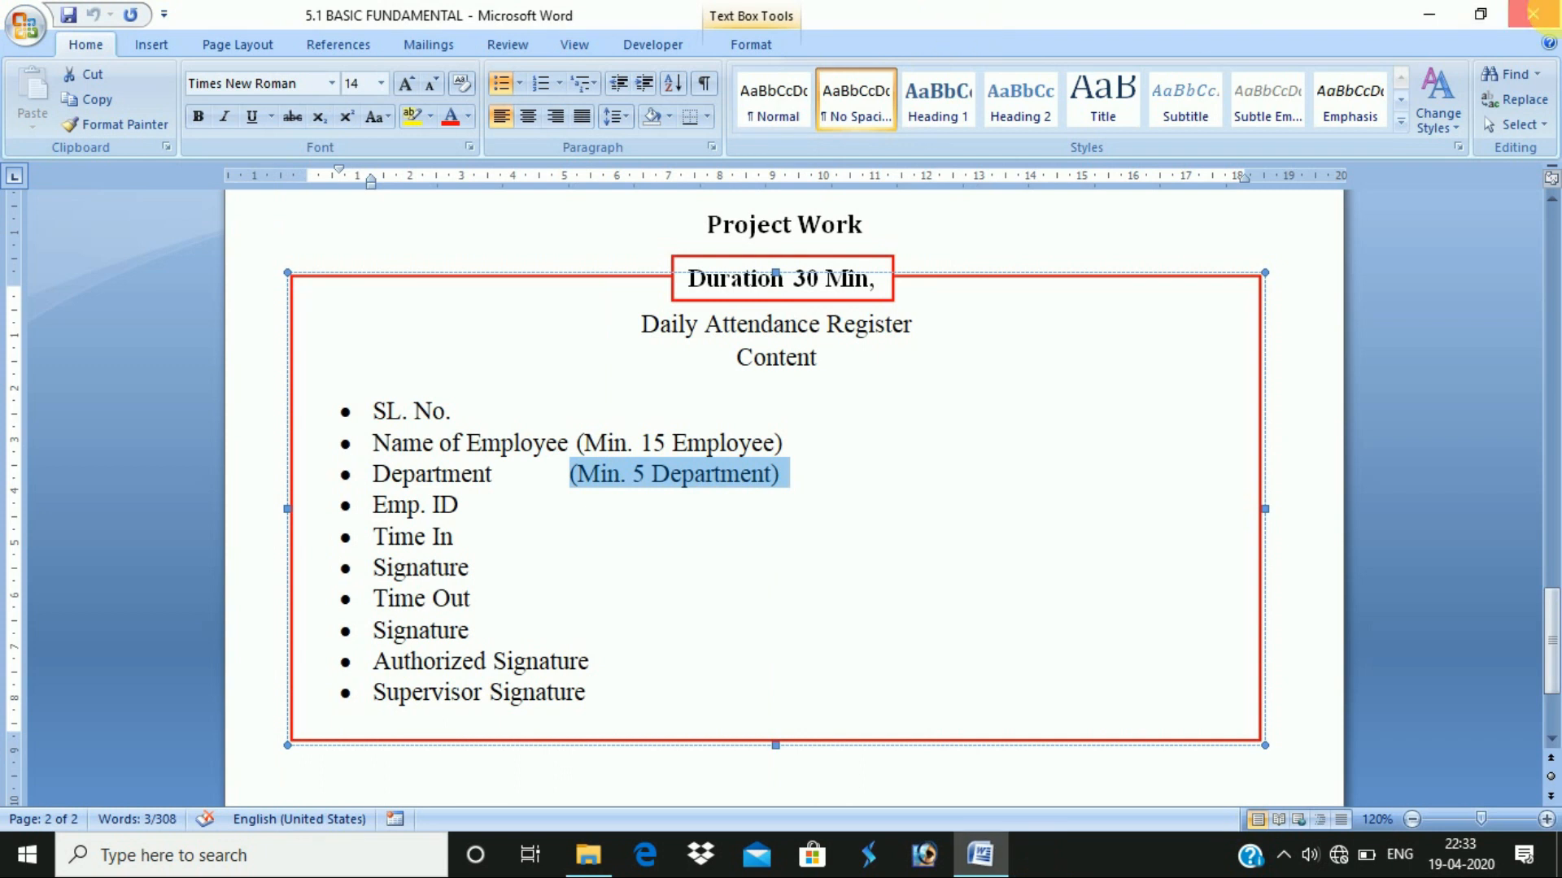
{"action": "left_click", "coordinate": [1533, 15]}
{"action": "left_click", "coordinate": [1533, 12]}
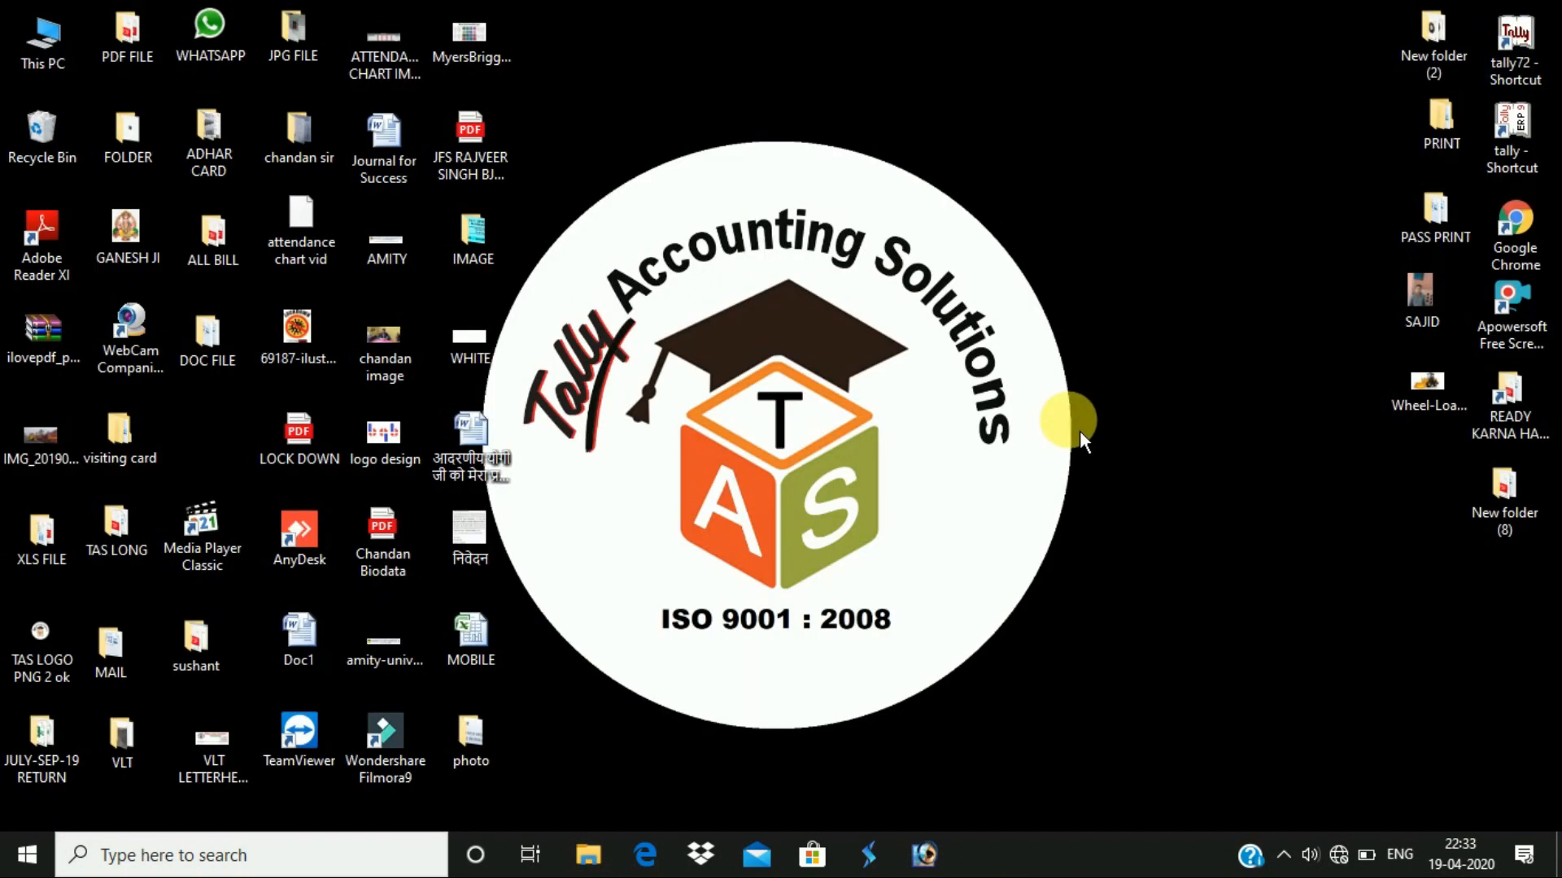